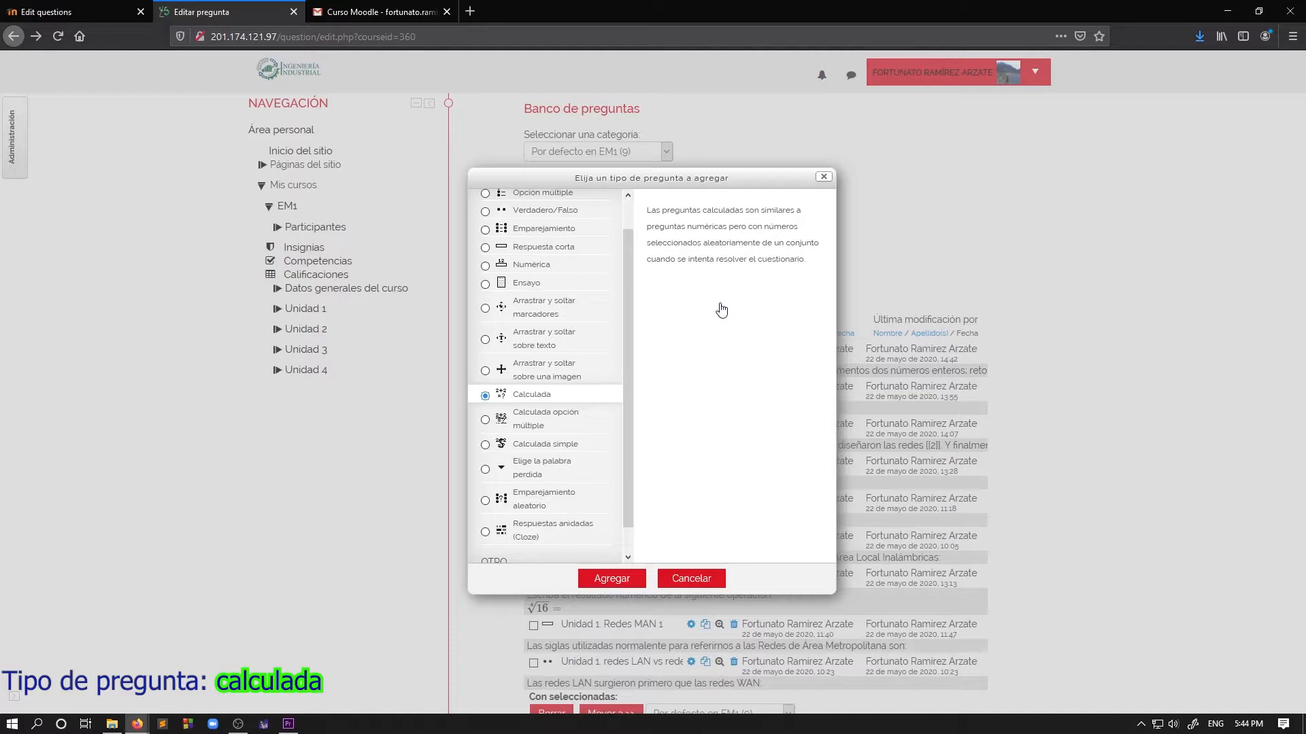
Step: Add a question of type Calculada and name it "Unidad 1. Pregunta calculada 1"
click(612, 579)
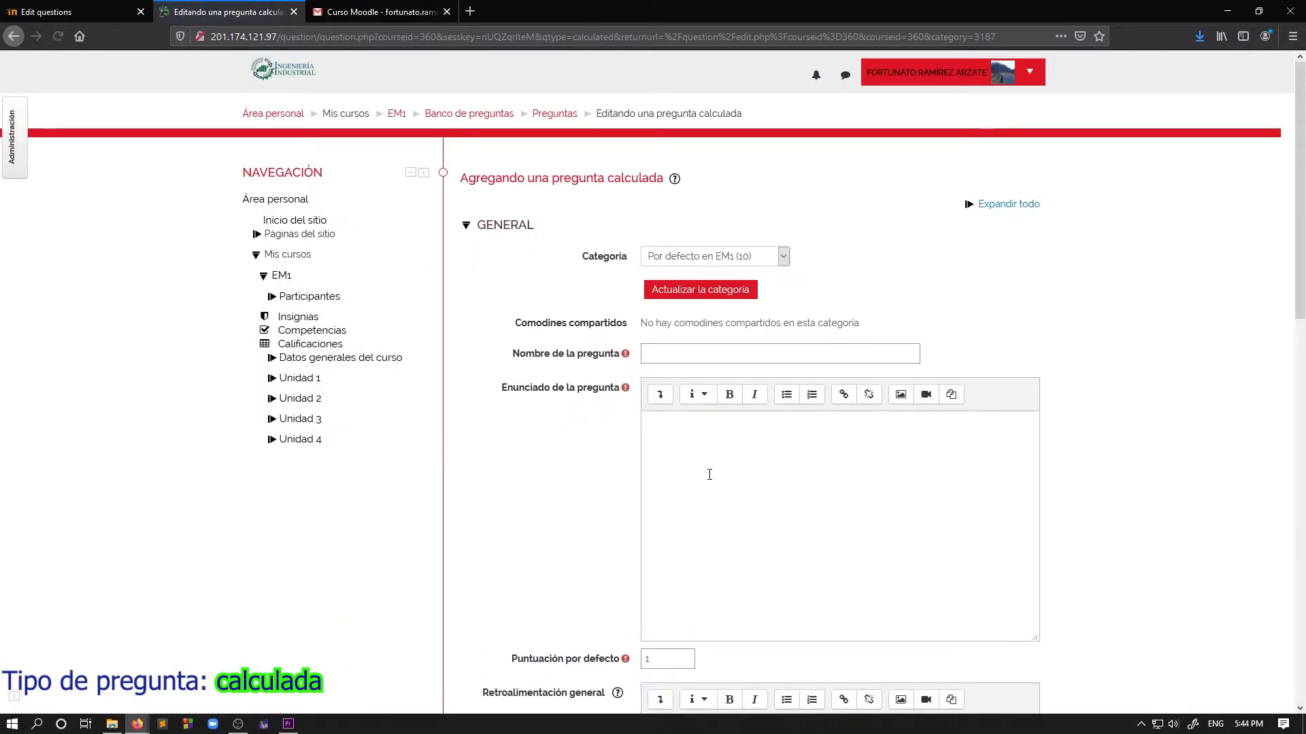
click(715, 446)
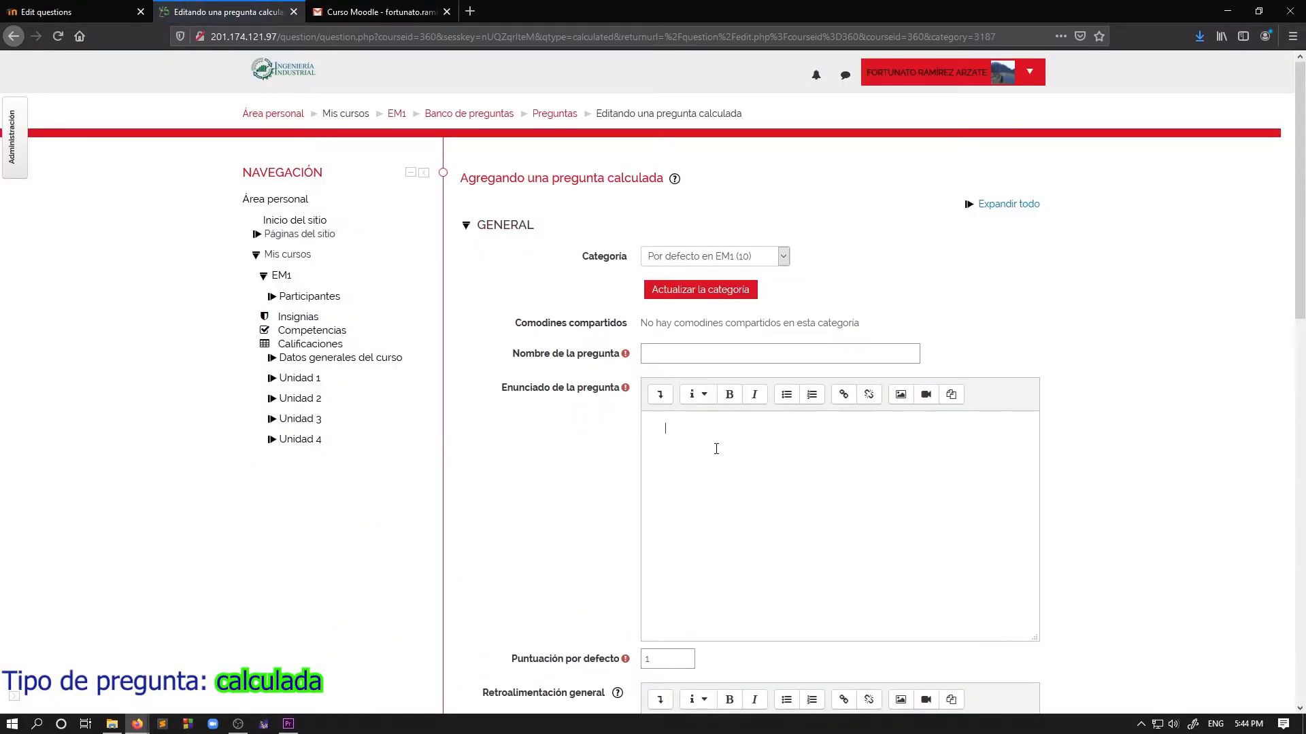
click(706, 349)
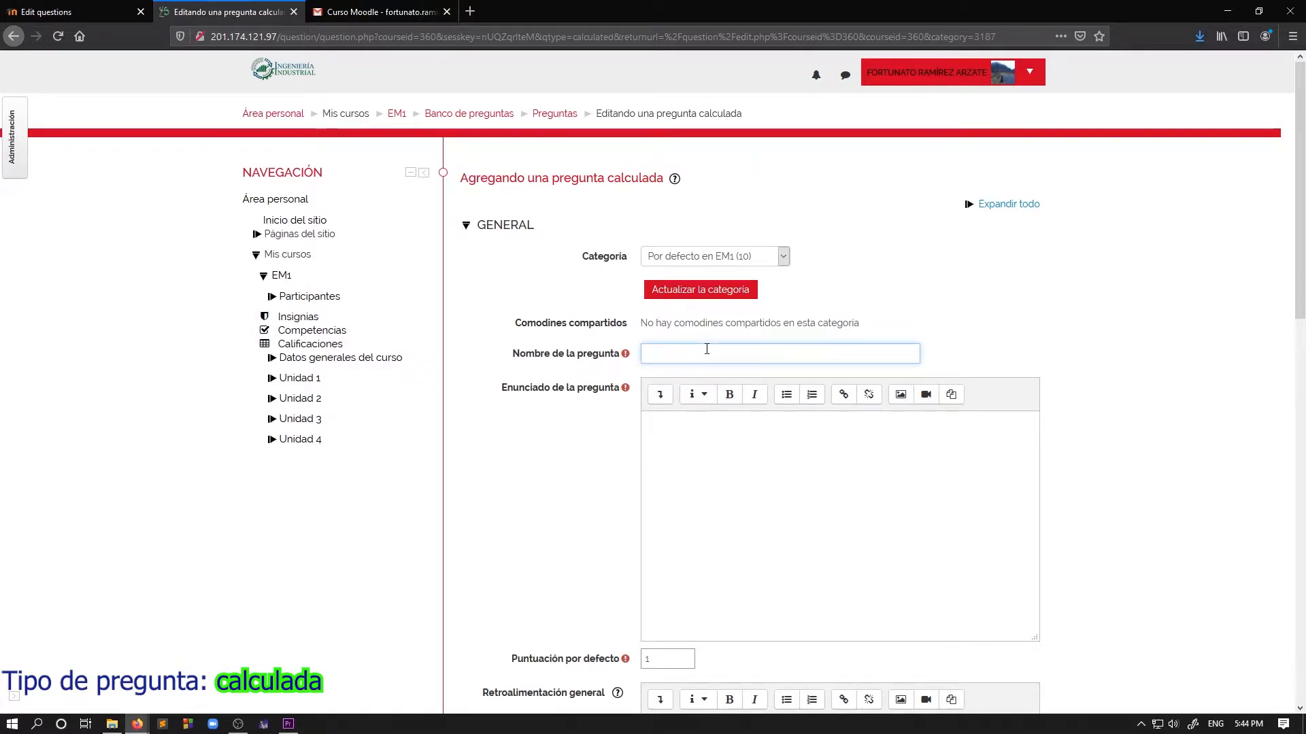
text(Unidad )
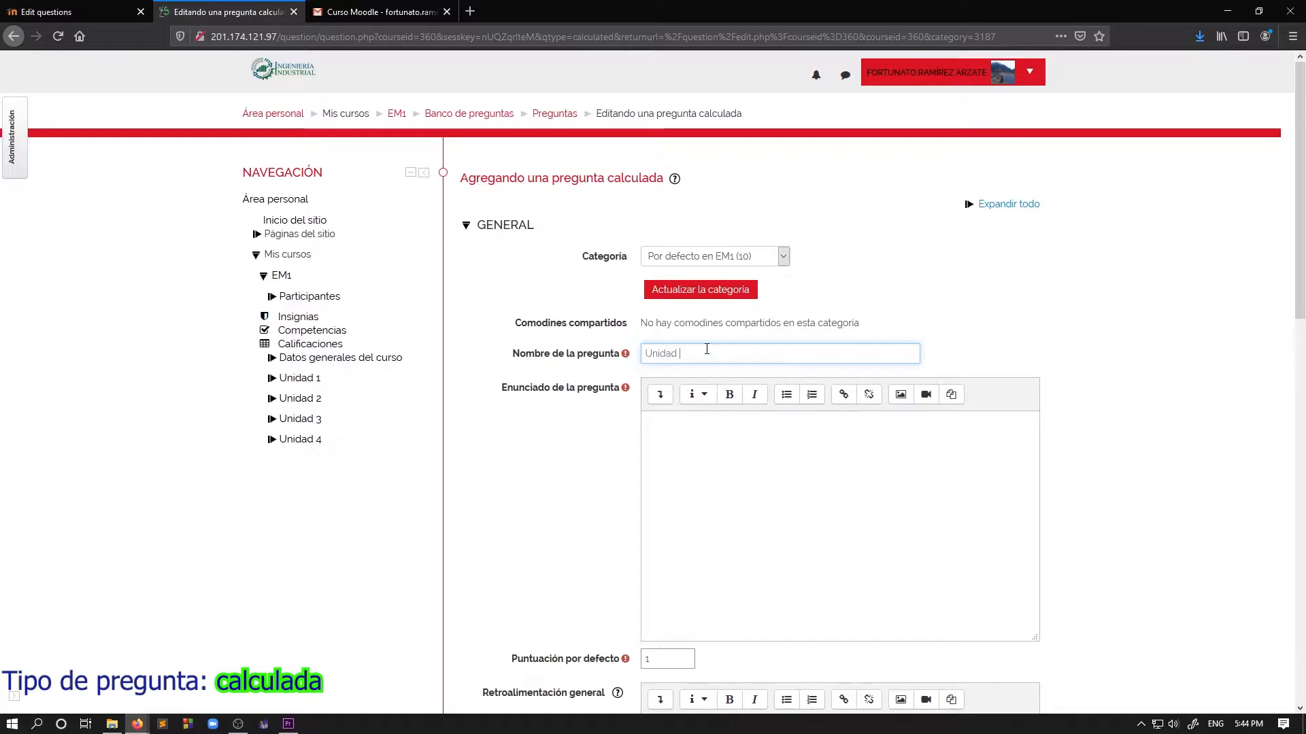
text(1. Pregunta)
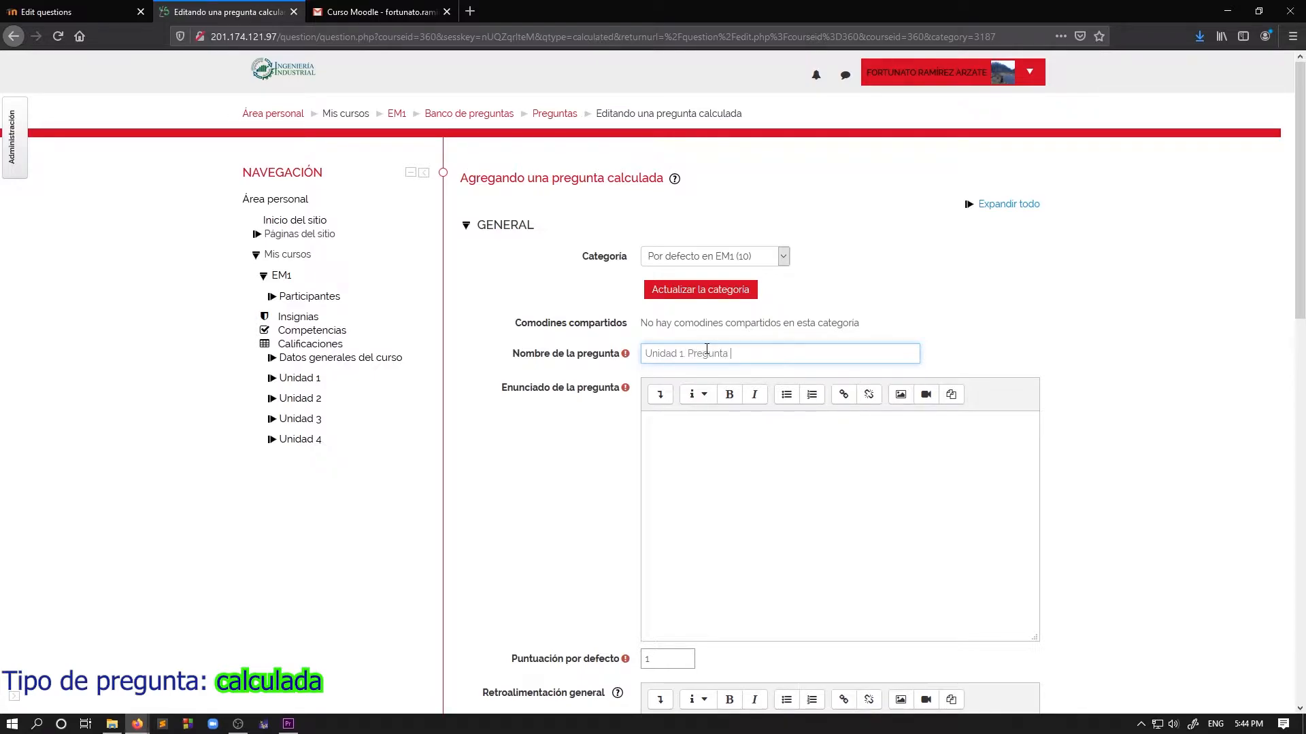
text( calculada)
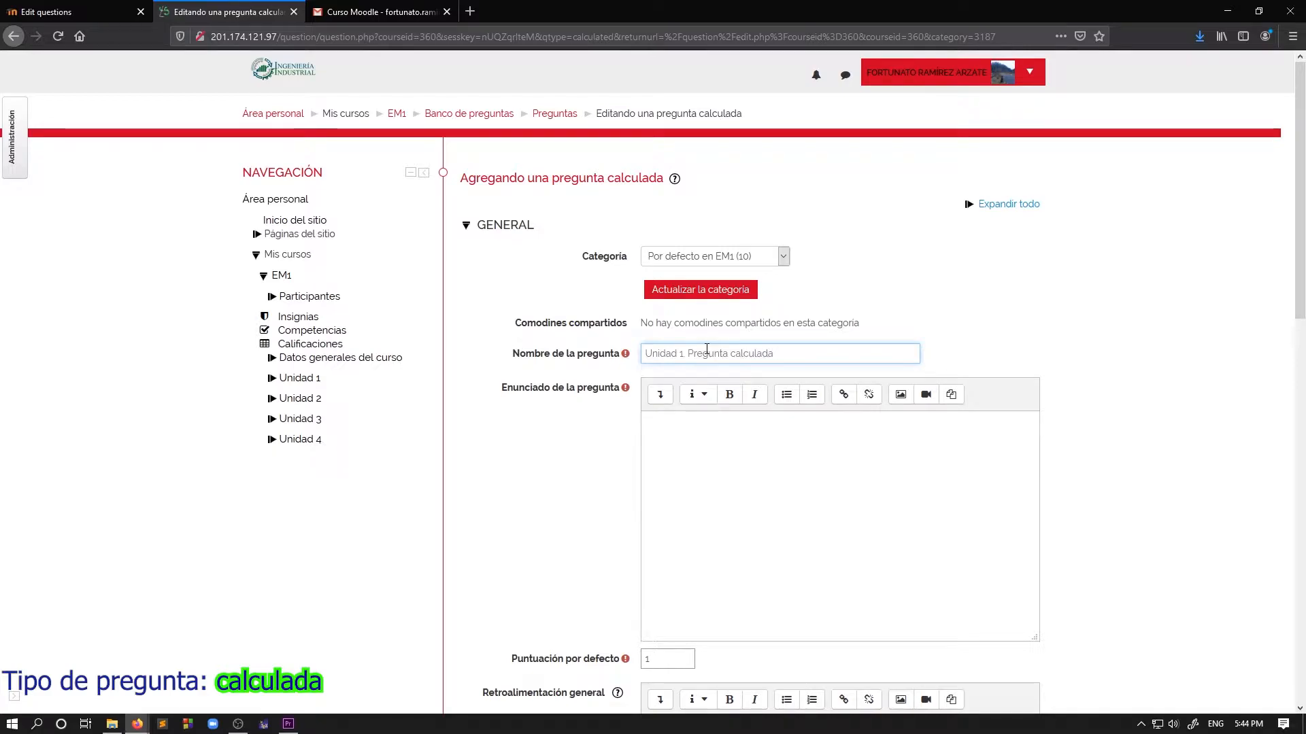
text( 1)
Step: Write the question statement "Una bibicleta circula en linea recta a una velocidad de {v} km/h durante {t} minutos. ¿Qué distancia recorre?"
click(743, 438)
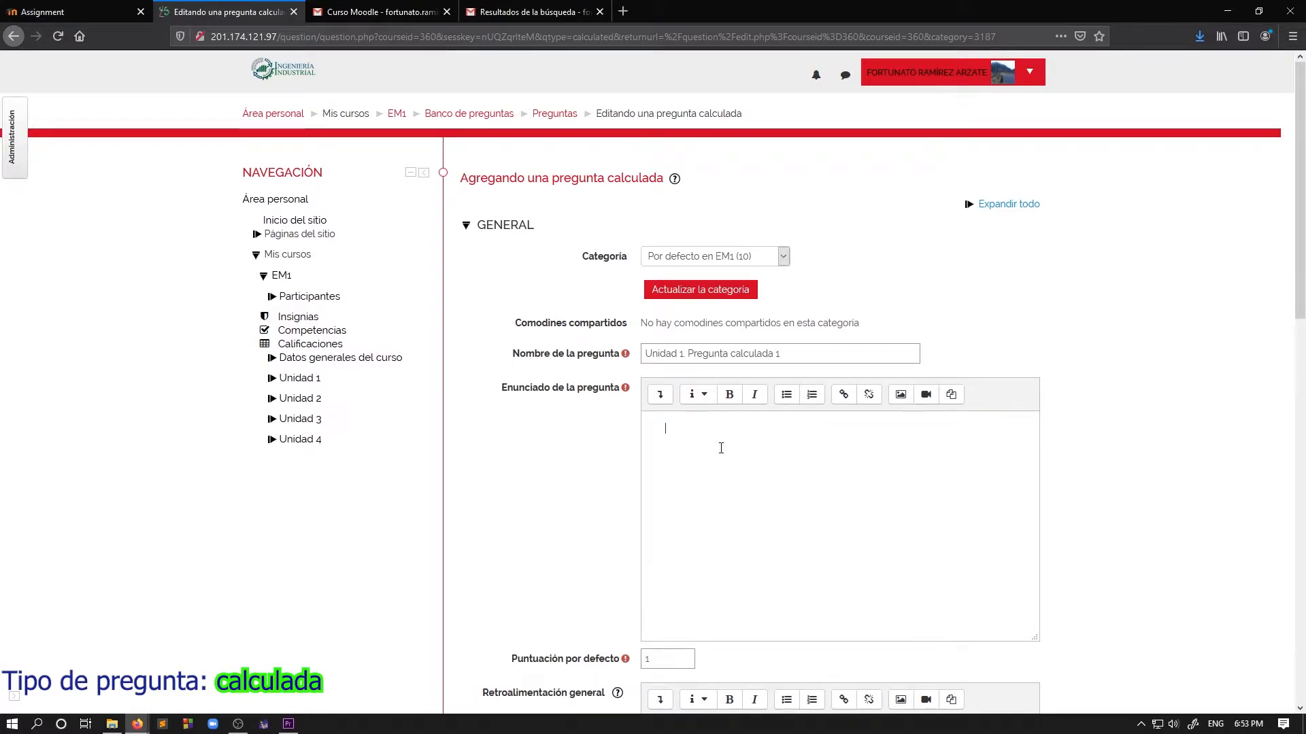
text(Una bibicleta circula en linea recta a una velocidad de km/h durante minutos ¿Qué distancia recorre?)
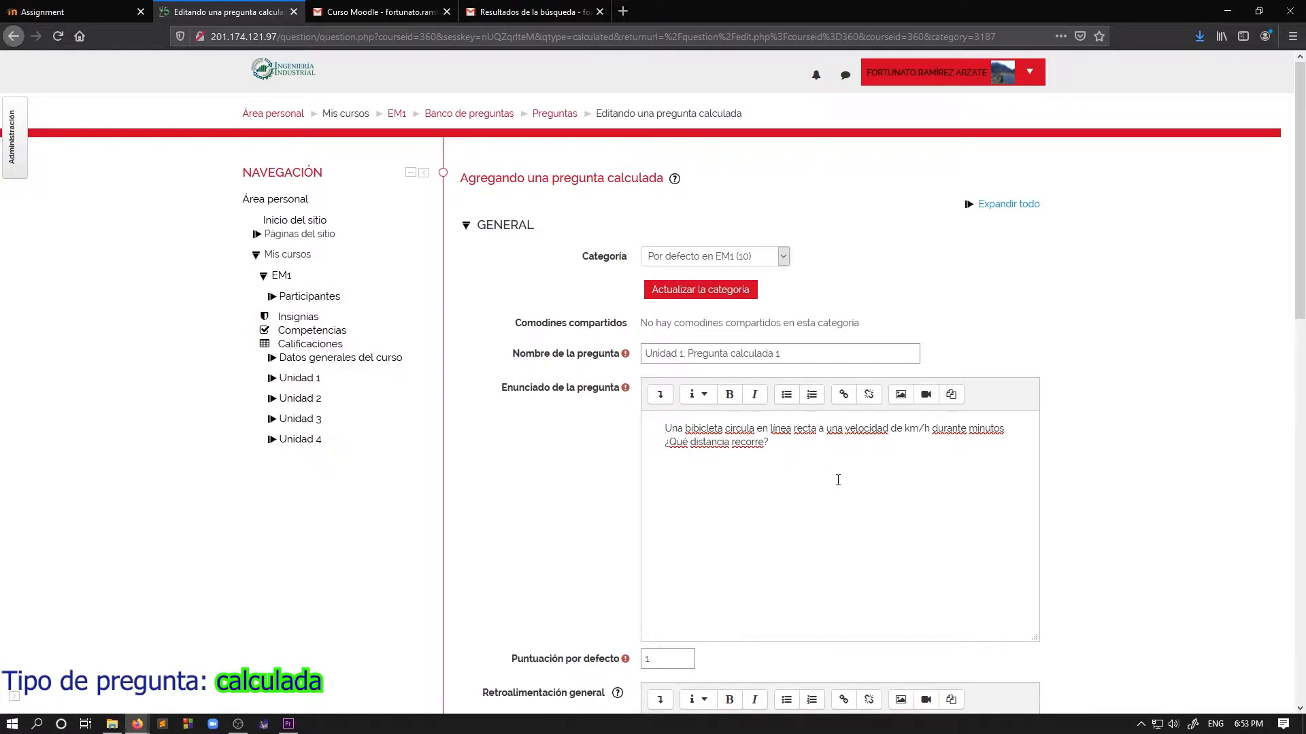
click(906, 430)
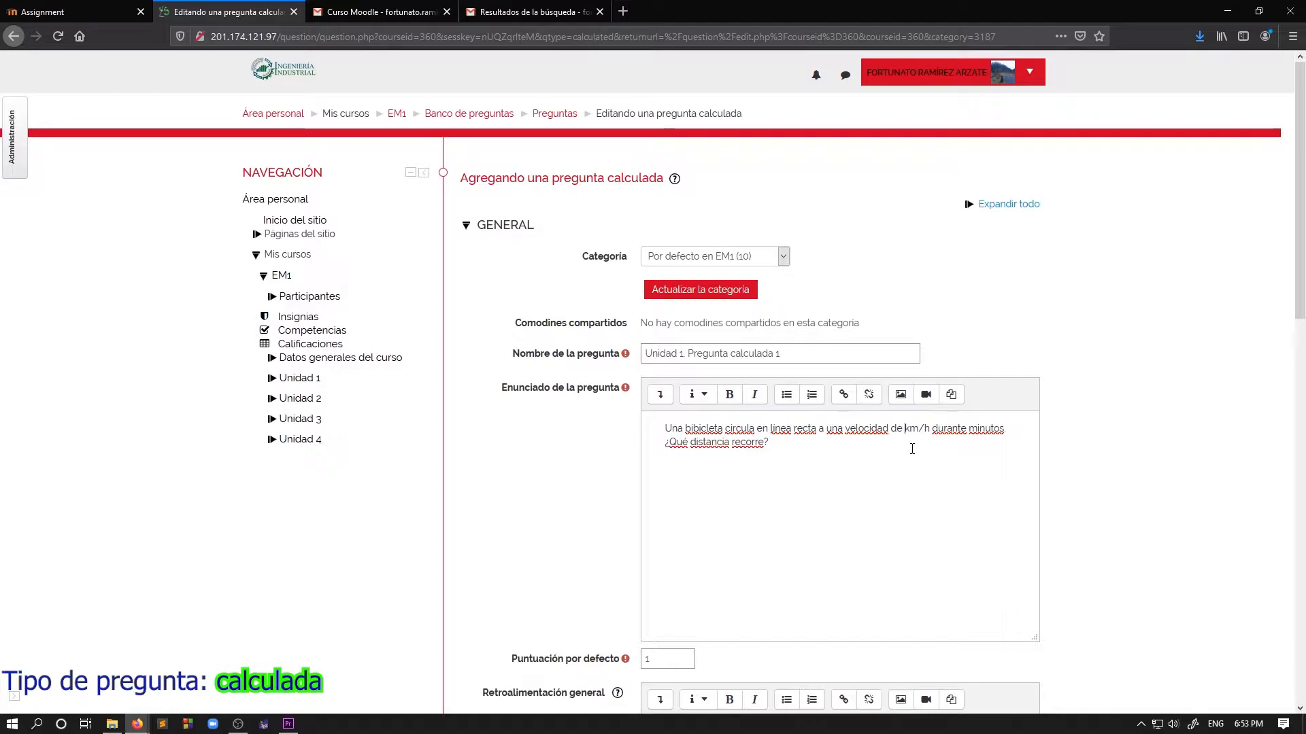
text({v})
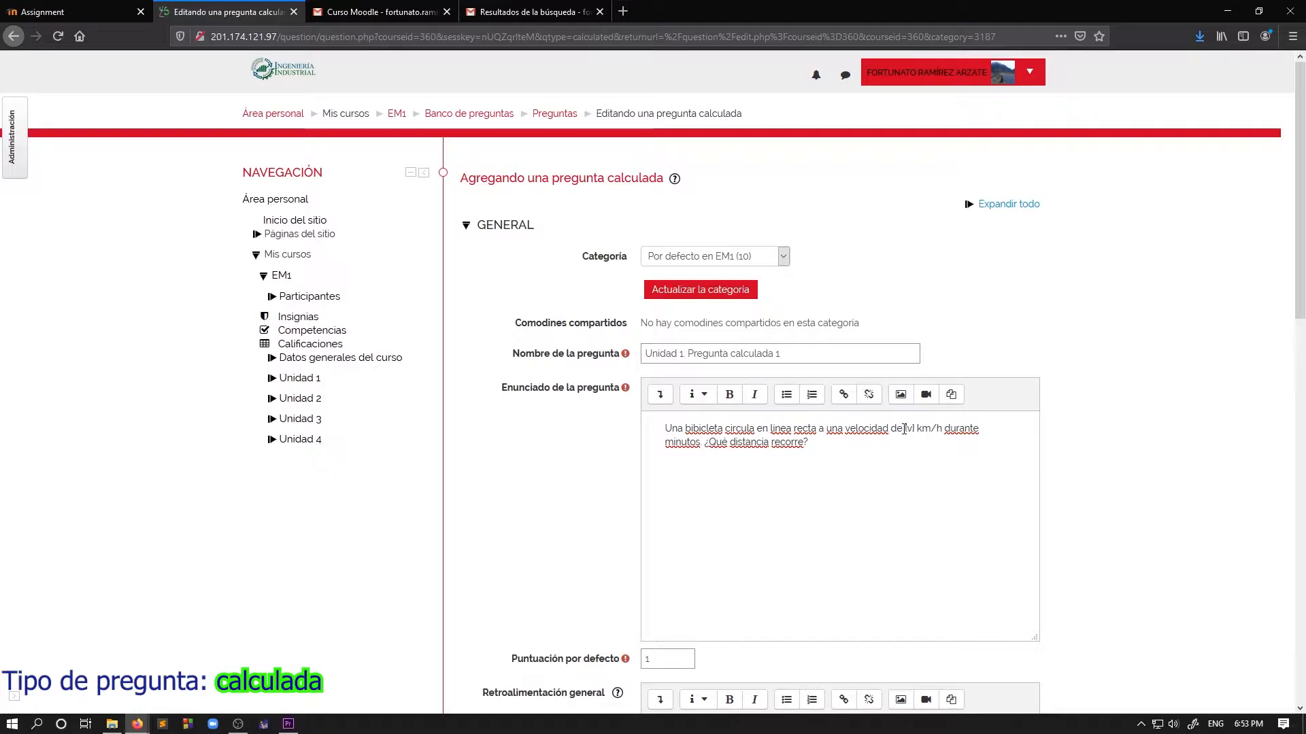
double_click(907, 428)
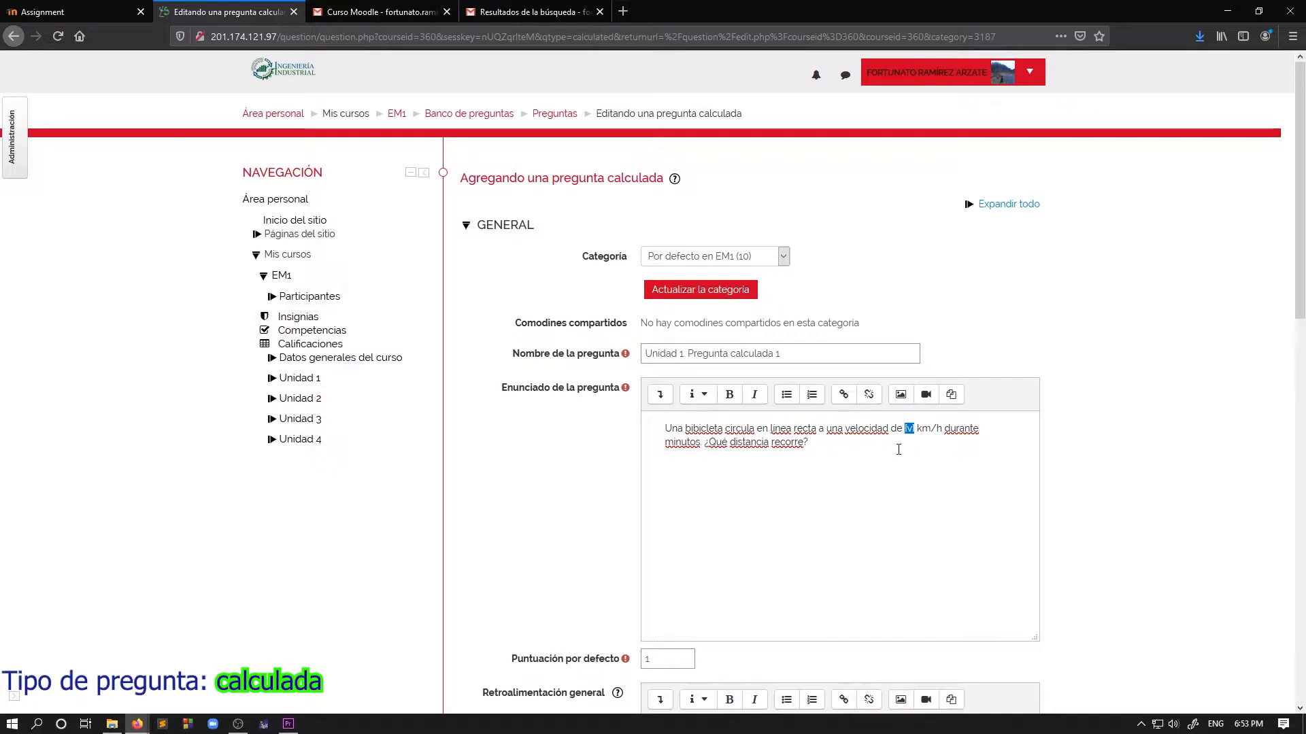
click(673, 441)
text({t})
Step: Review the {v} and {t} wildcards in the question statement and go to the formula field of answer 1
scroll(778, 435, down, 1)
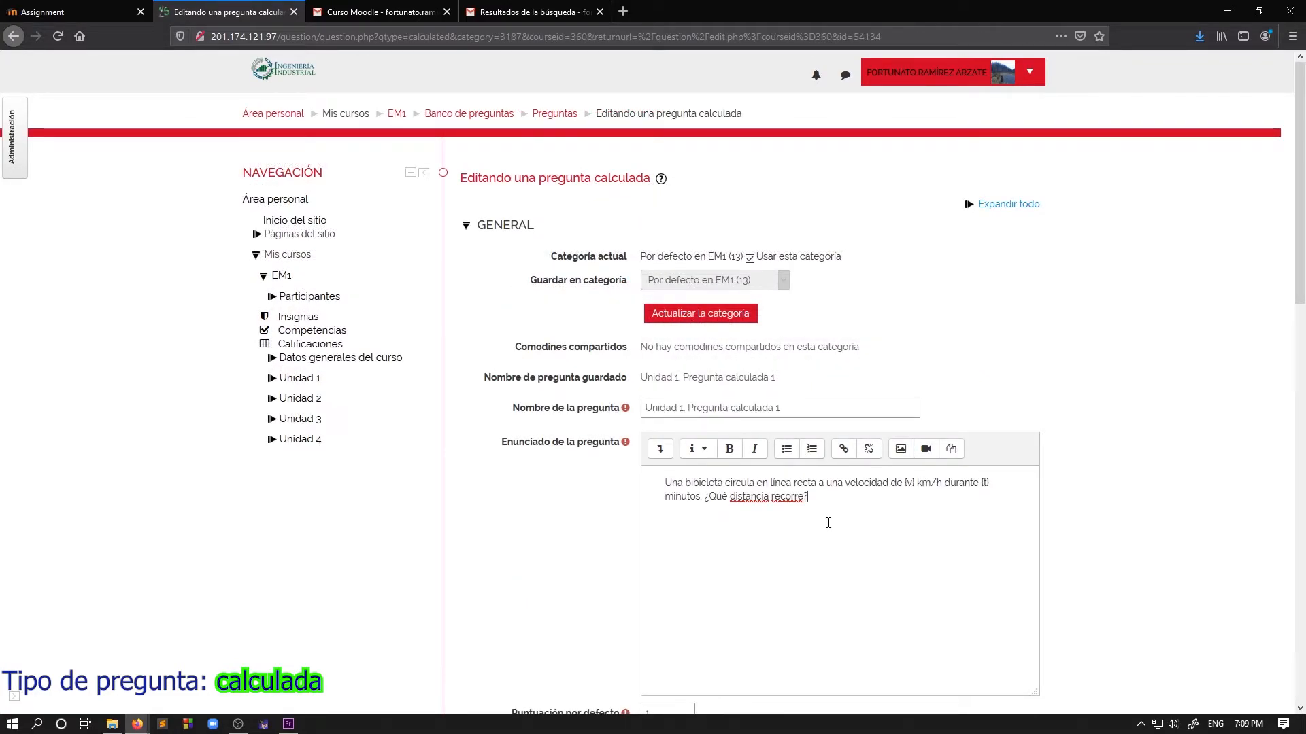
scroll(743, 519, down, 3)
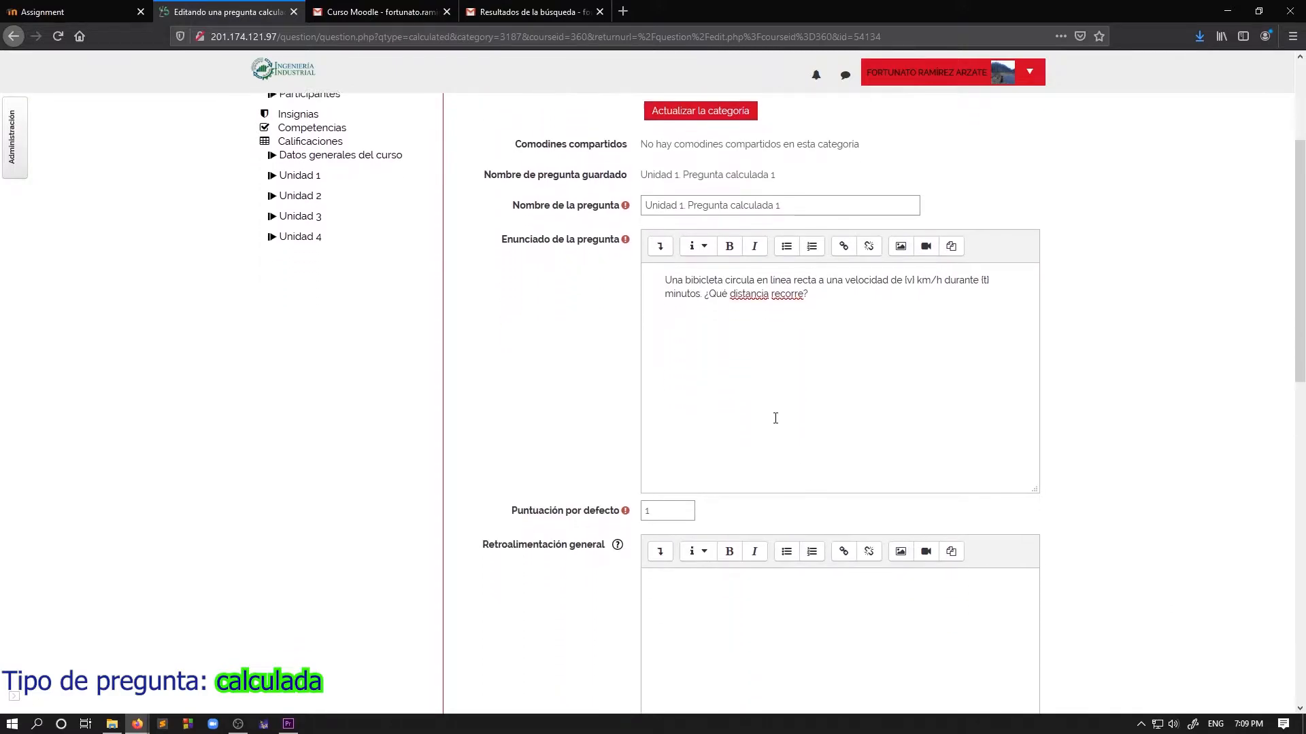
scroll(775, 417, down, 1)
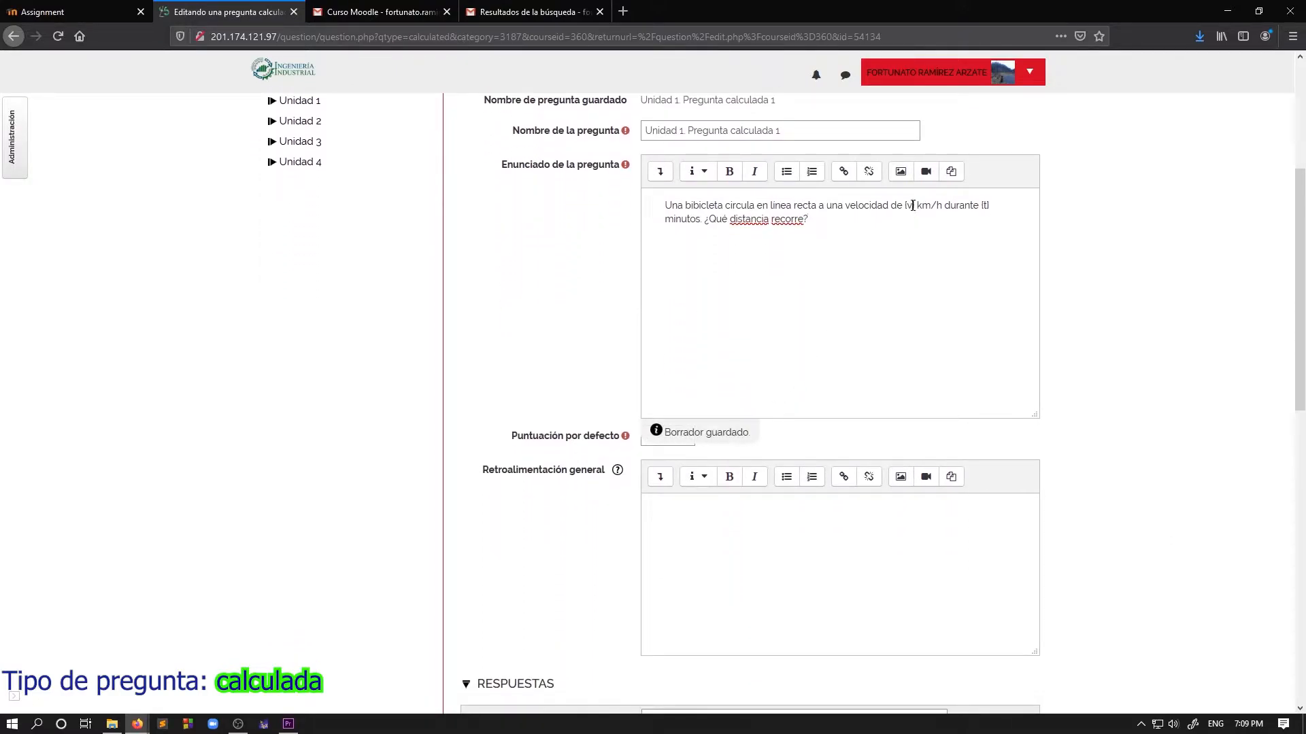
double_click(912, 205)
double_click(985, 205)
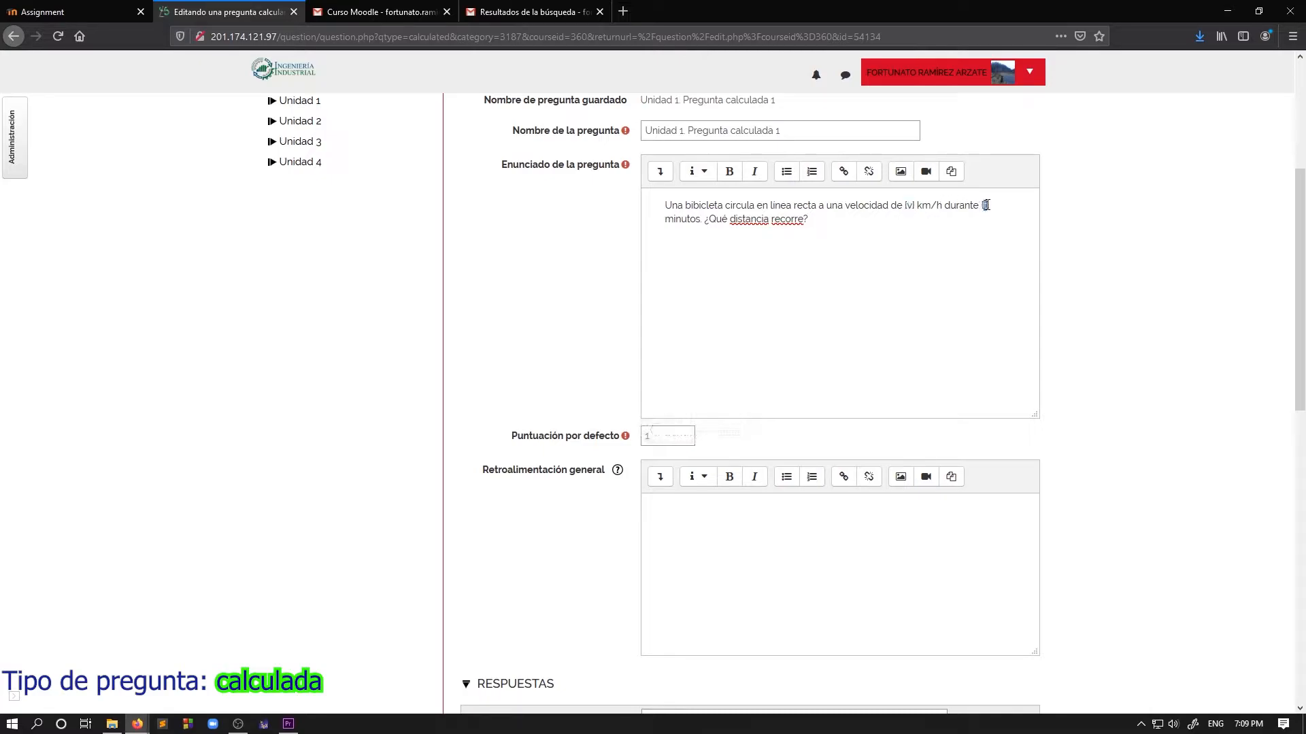
scroll(761, 346, down, 4)
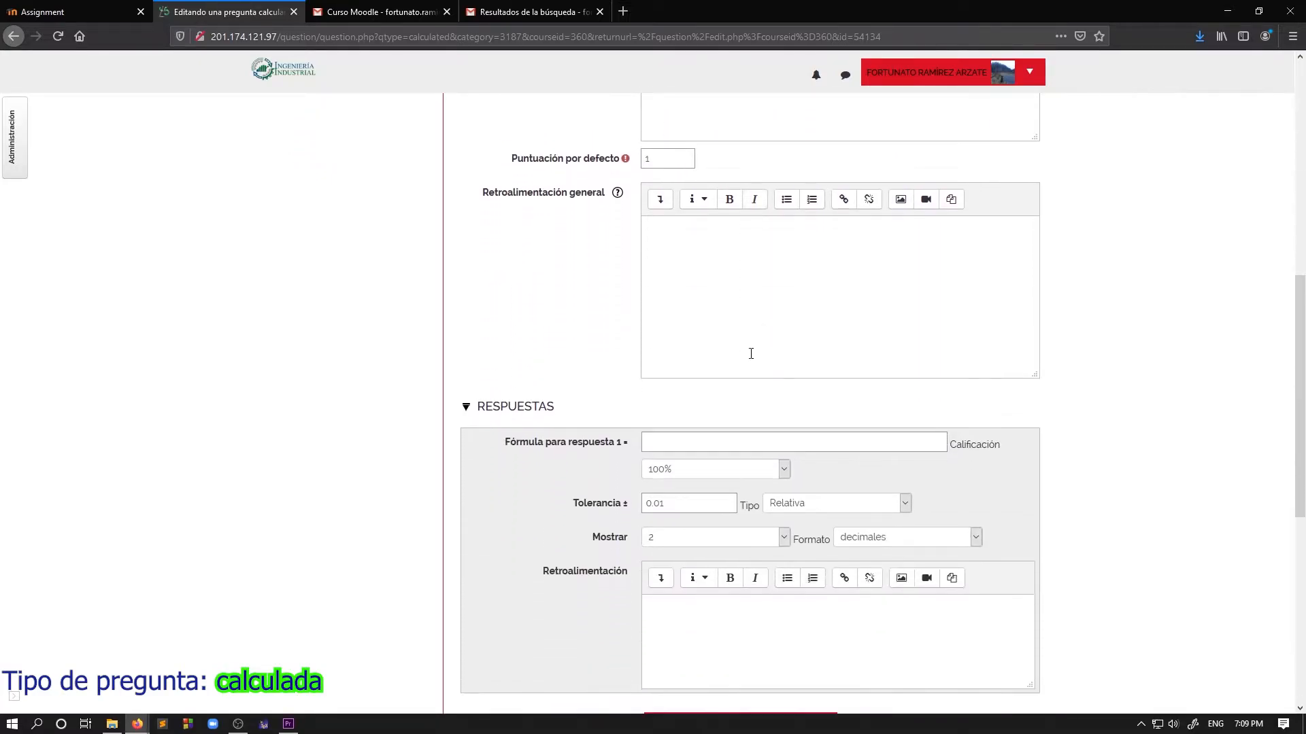
click(672, 440)
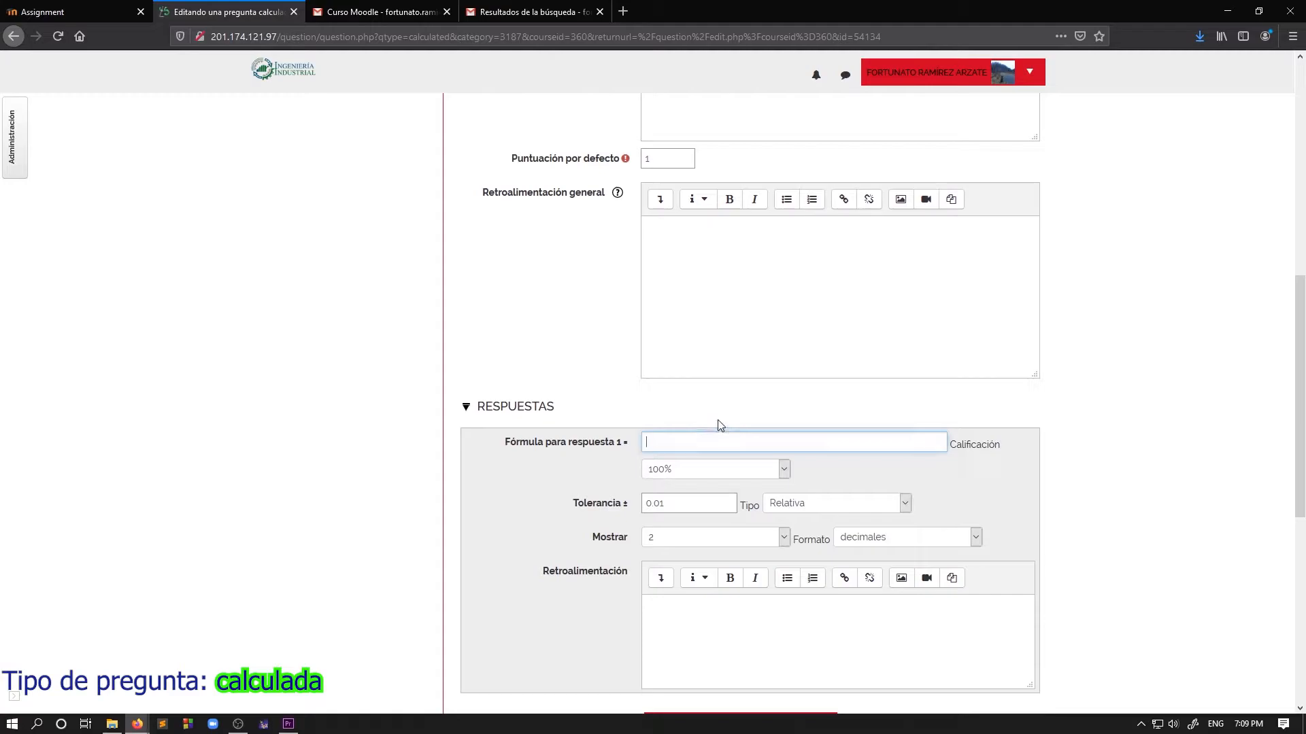
scroll(720, 425, up, 5)
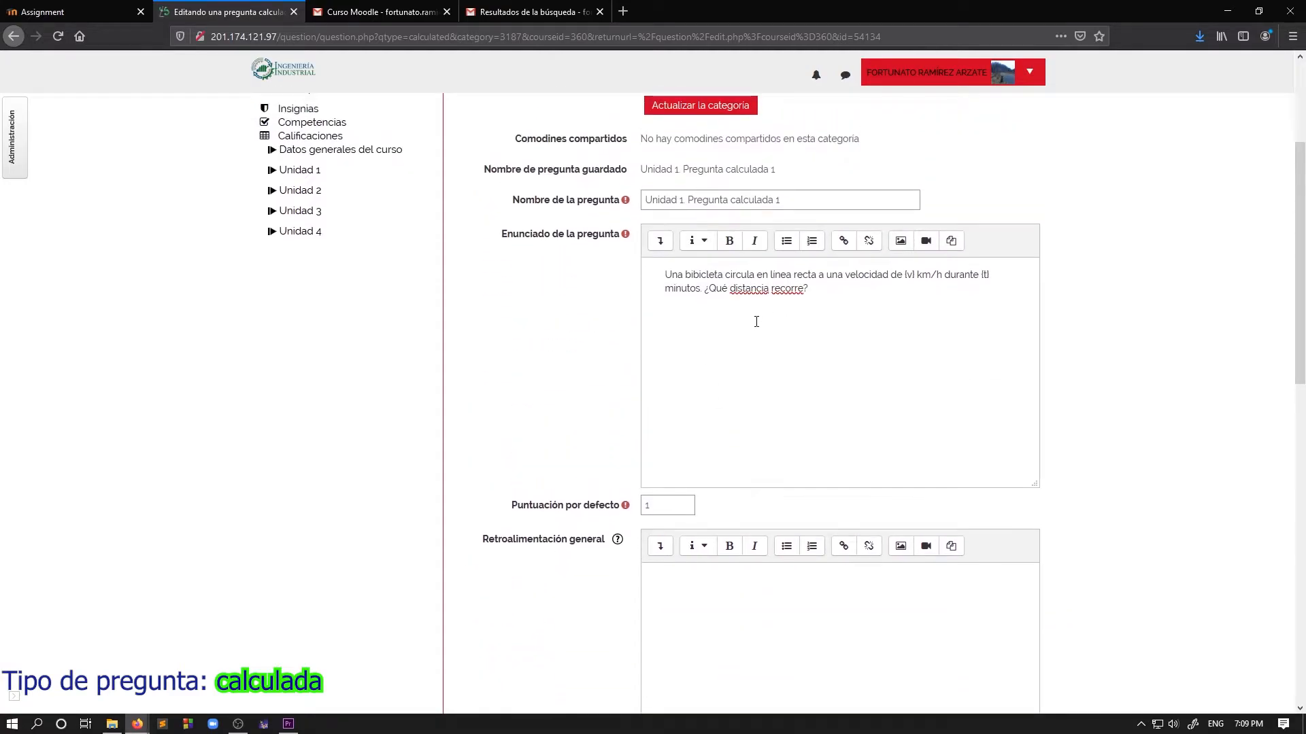
scroll(756, 322, down, 6)
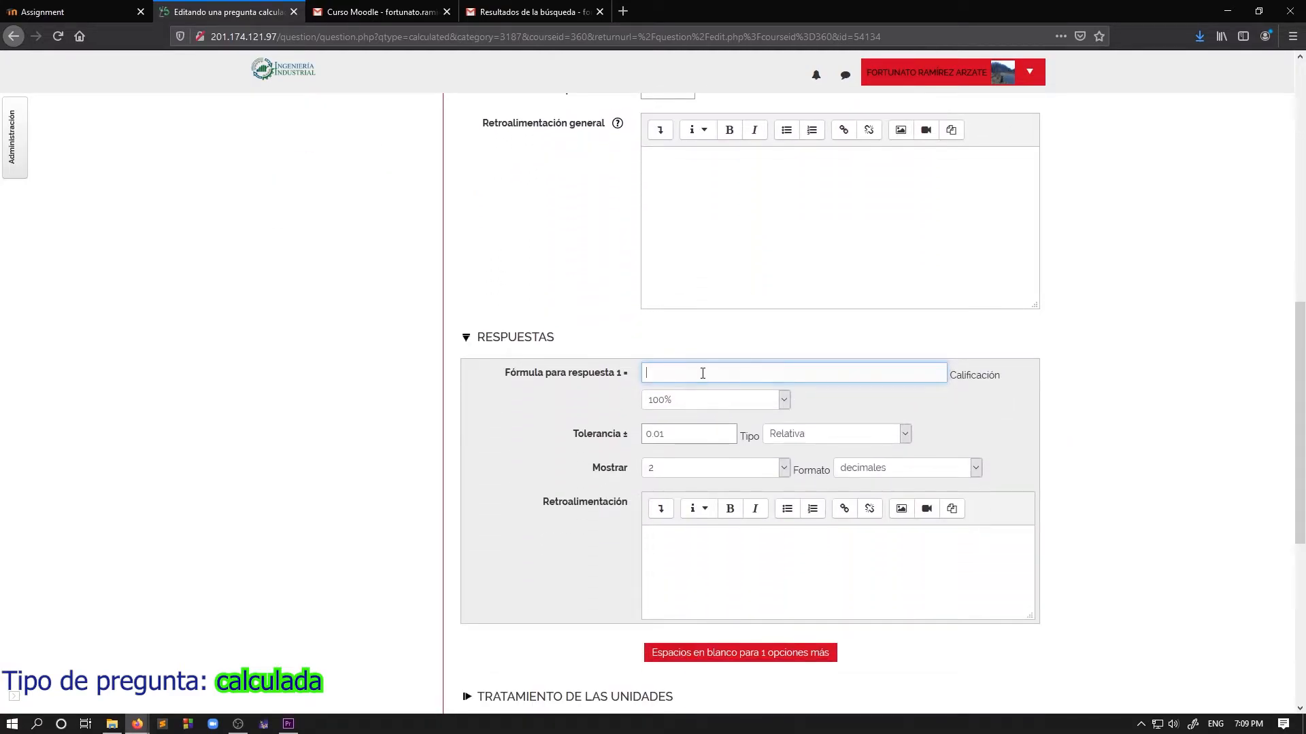
key(ctrl+plus)
key(ctrl+plus)
key(ctrl+plus)
key(ctrl+plus)
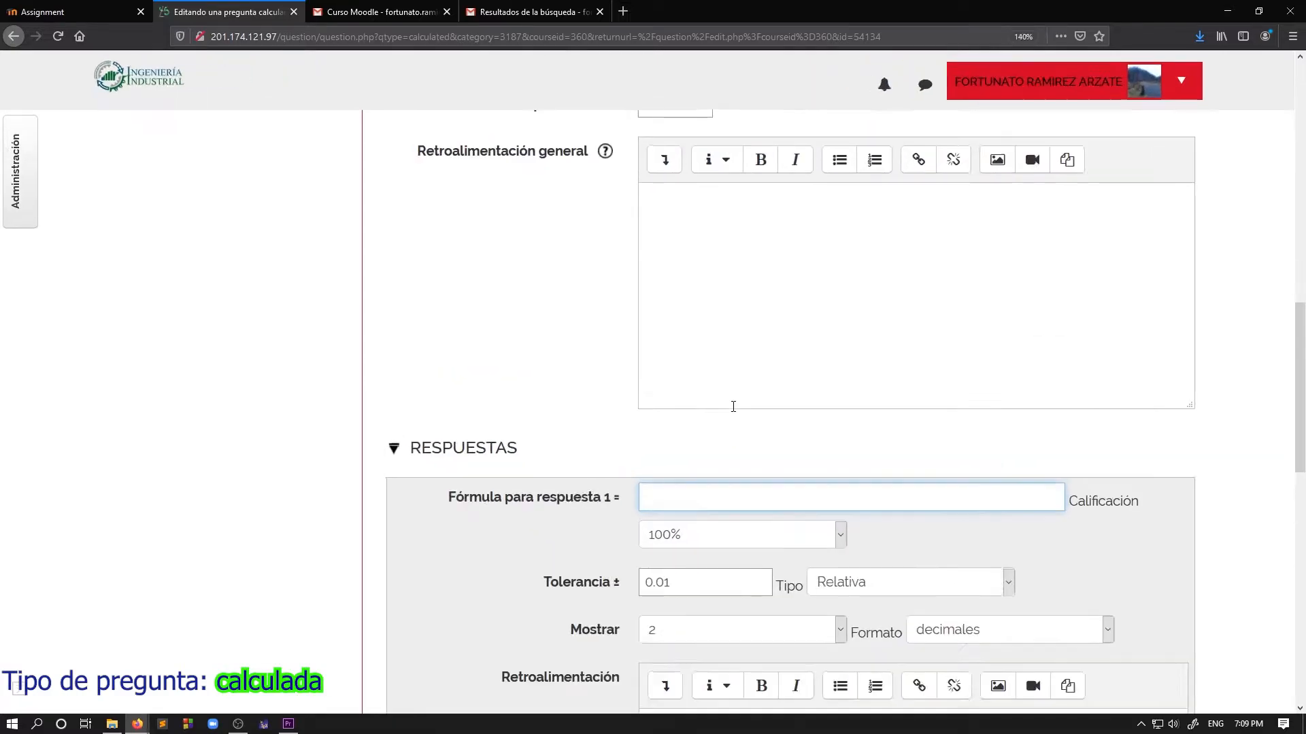
scroll(733, 407, down, 4)
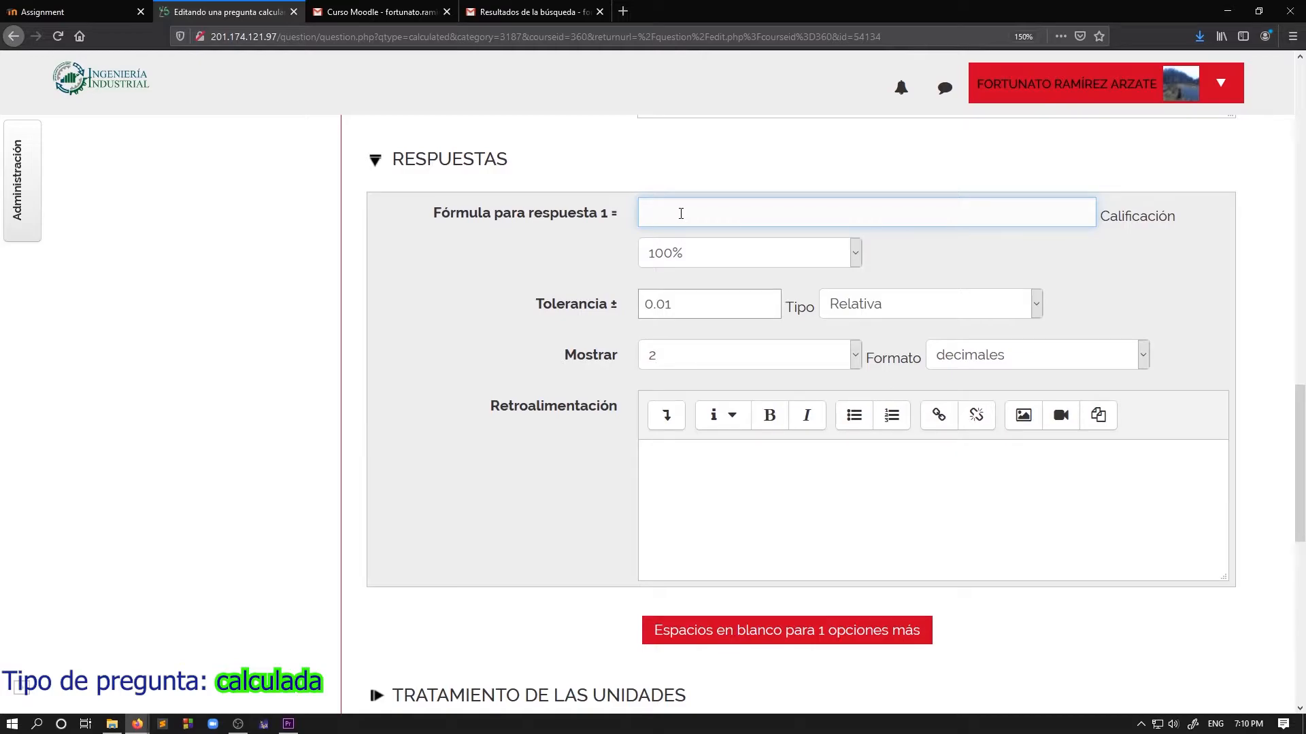
scroll(687, 198, up, 12)
scroll(990, 398, down, 3)
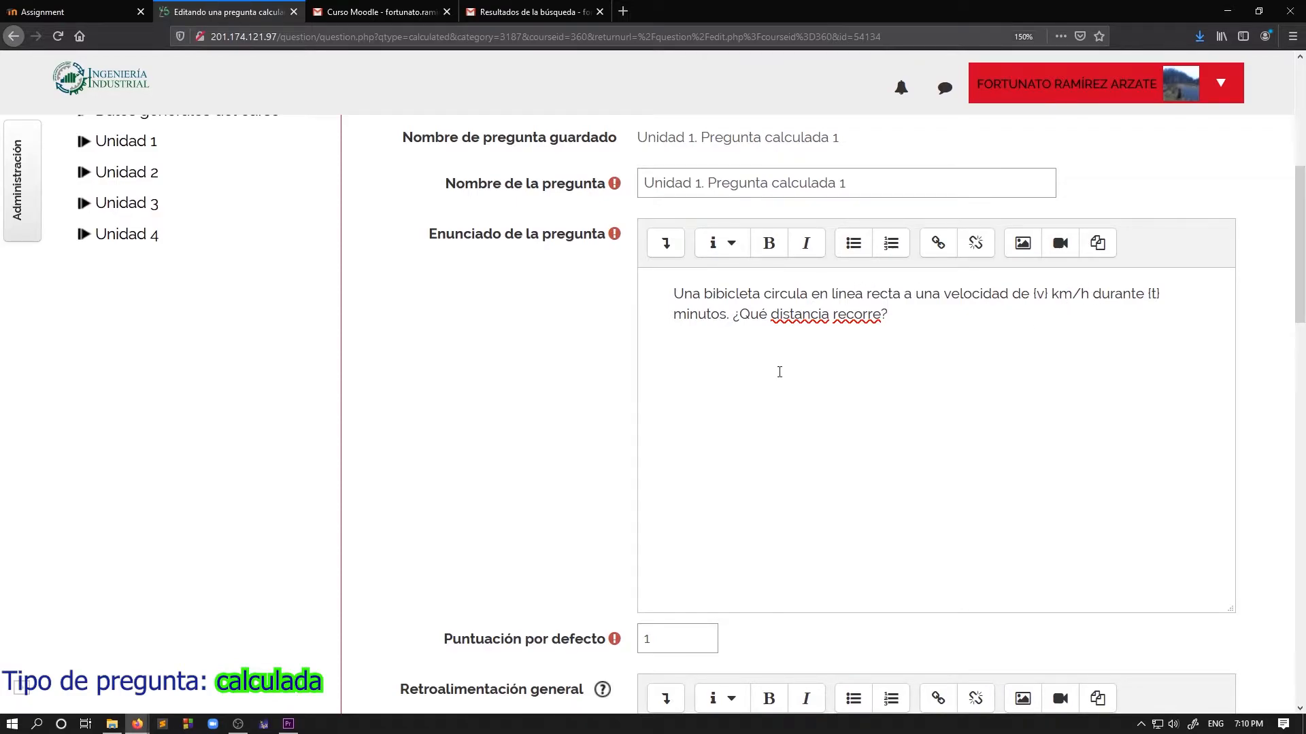
scroll(779, 372, down, 10)
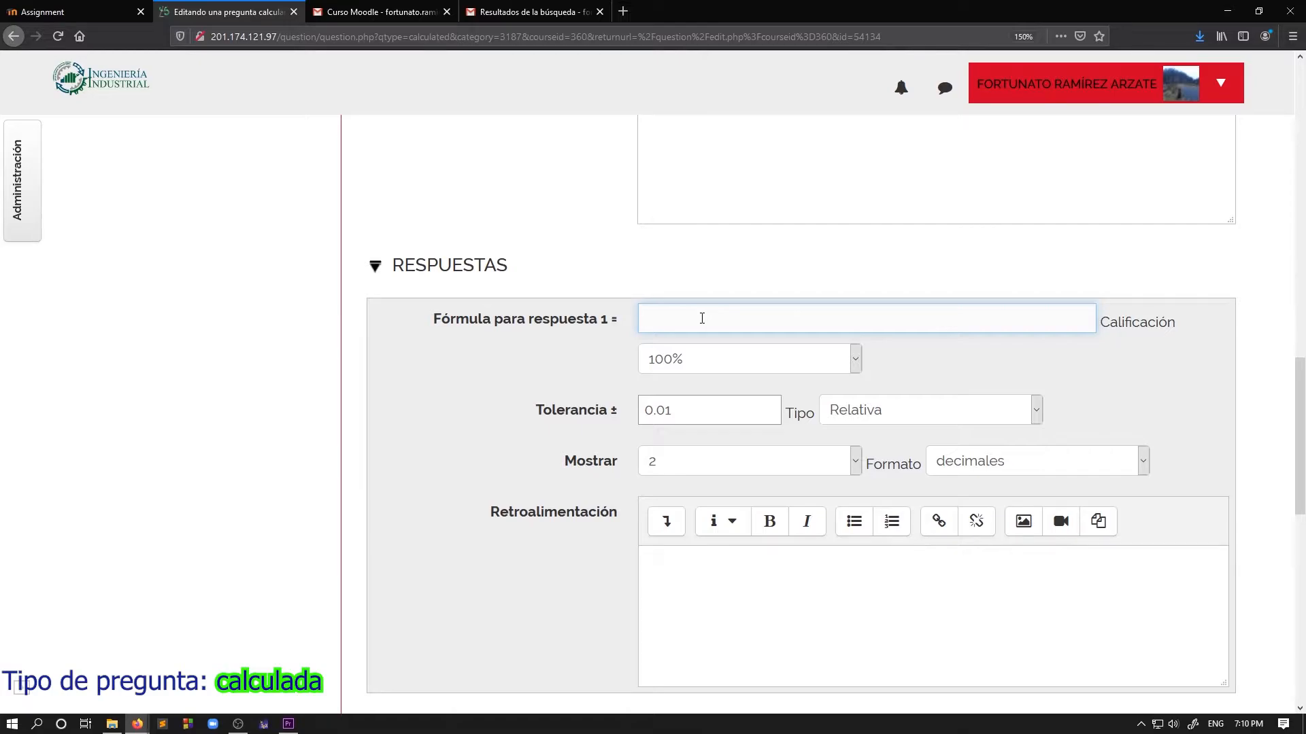
Step: Set the formula for answer 1 to ({v})({t}/60) with a grade of 100%
text({V})
key(BackSpace)
key(BackSpace)
key(BackSpace)
text((v)(t/60))
key(BackSpace)
key(Left)
key(Left)
key(Left)
key(Left)
key(Left)
key(Left)
key(Left)
text(})({t})
click(746, 358)
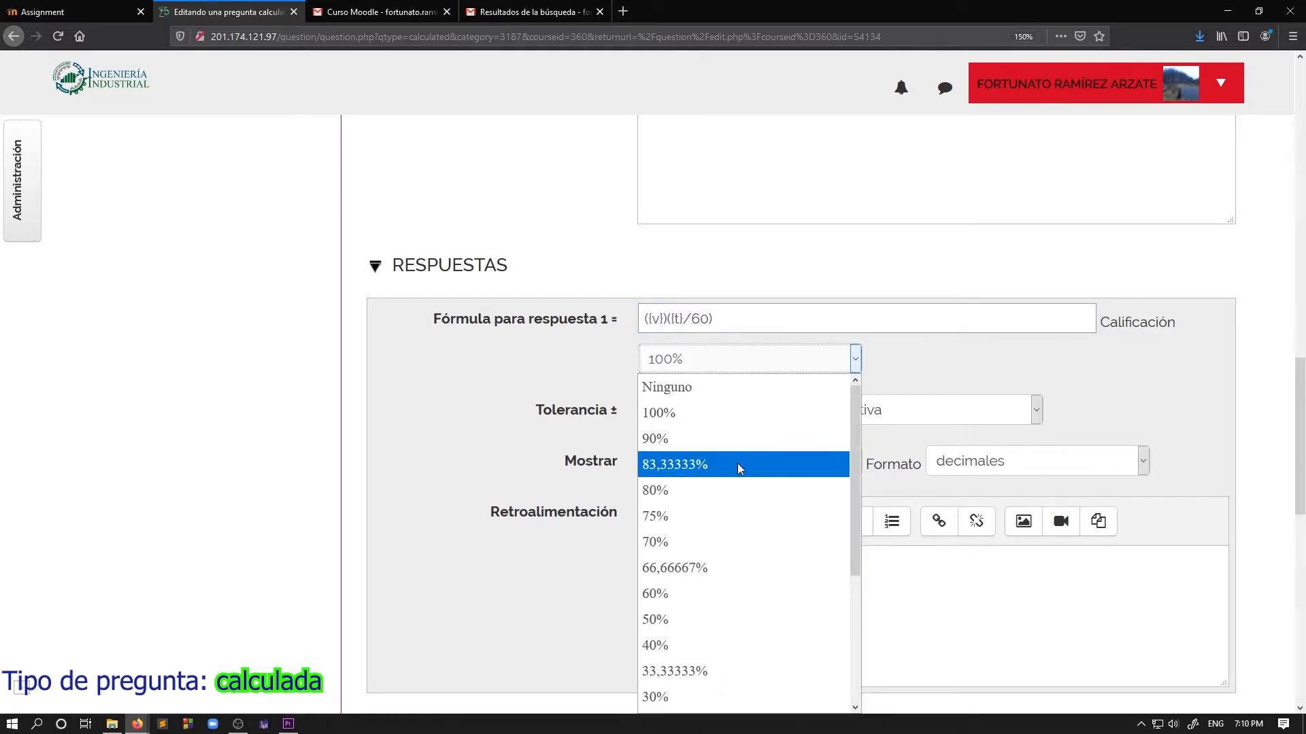
click(671, 416)
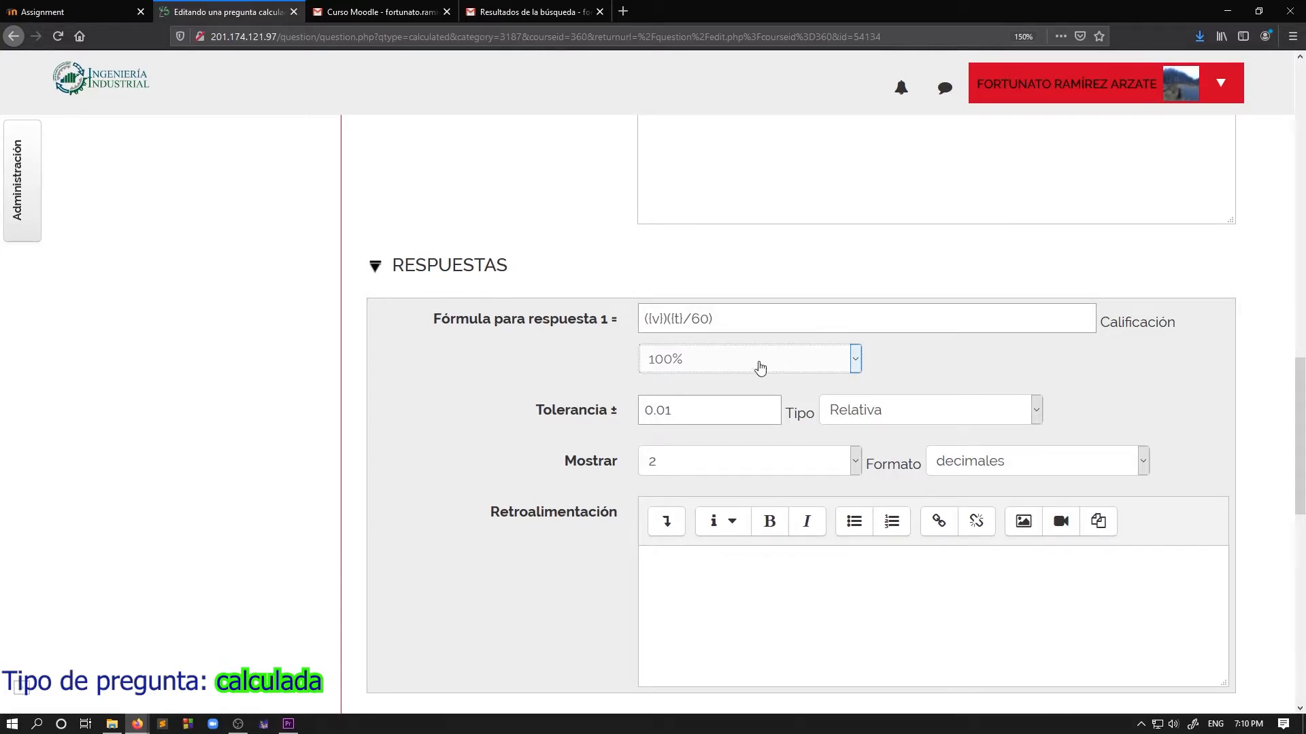
Step: Review the tolerance and decimal settings of answer 1, the remaining form sections and the wildcards in the question statement
scroll(588, 343, down, 2)
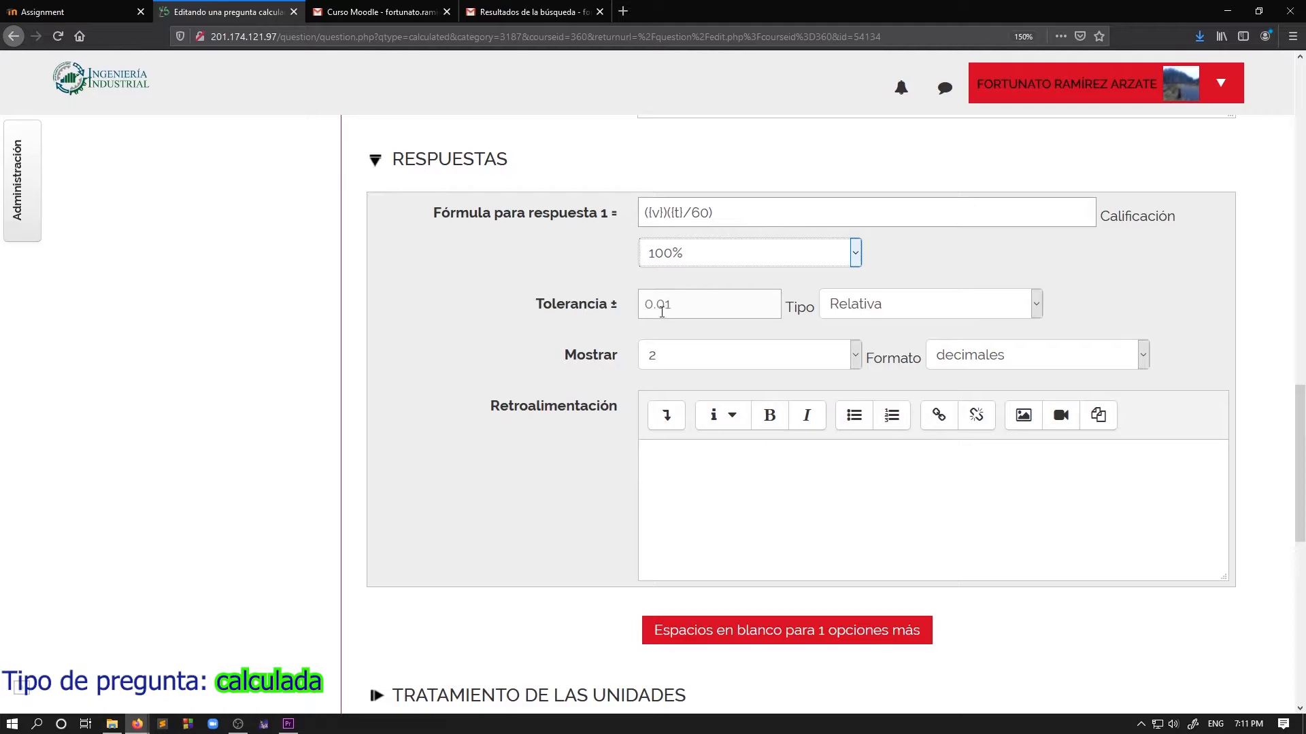
scroll(607, 318, down, 3)
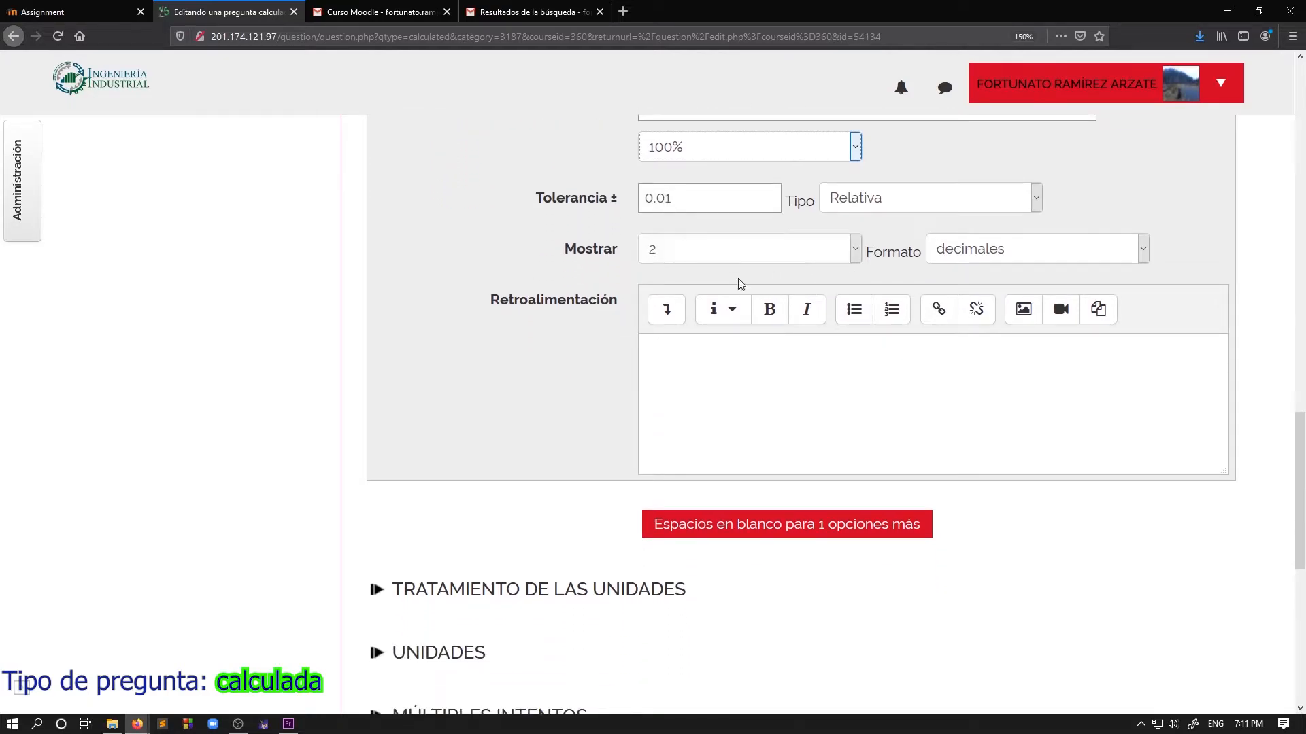
scroll(585, 357, down, 3)
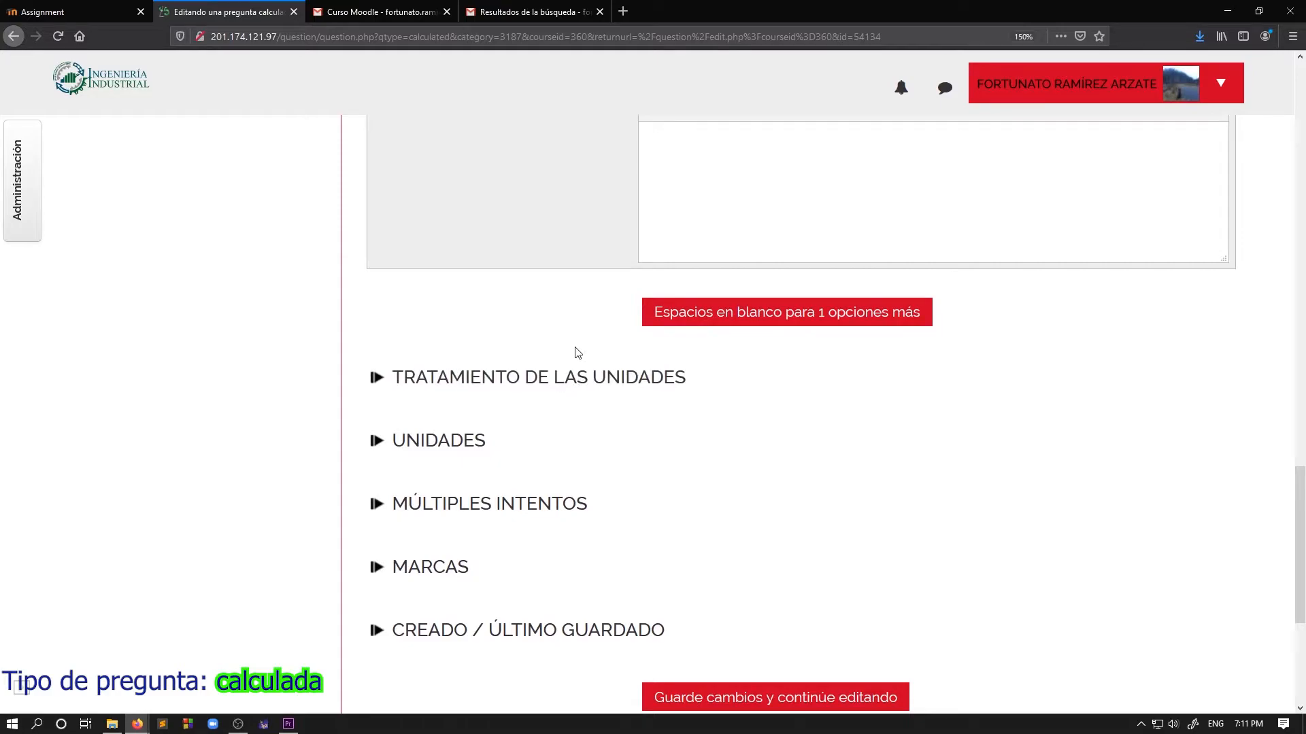
scroll(575, 352, down, 2)
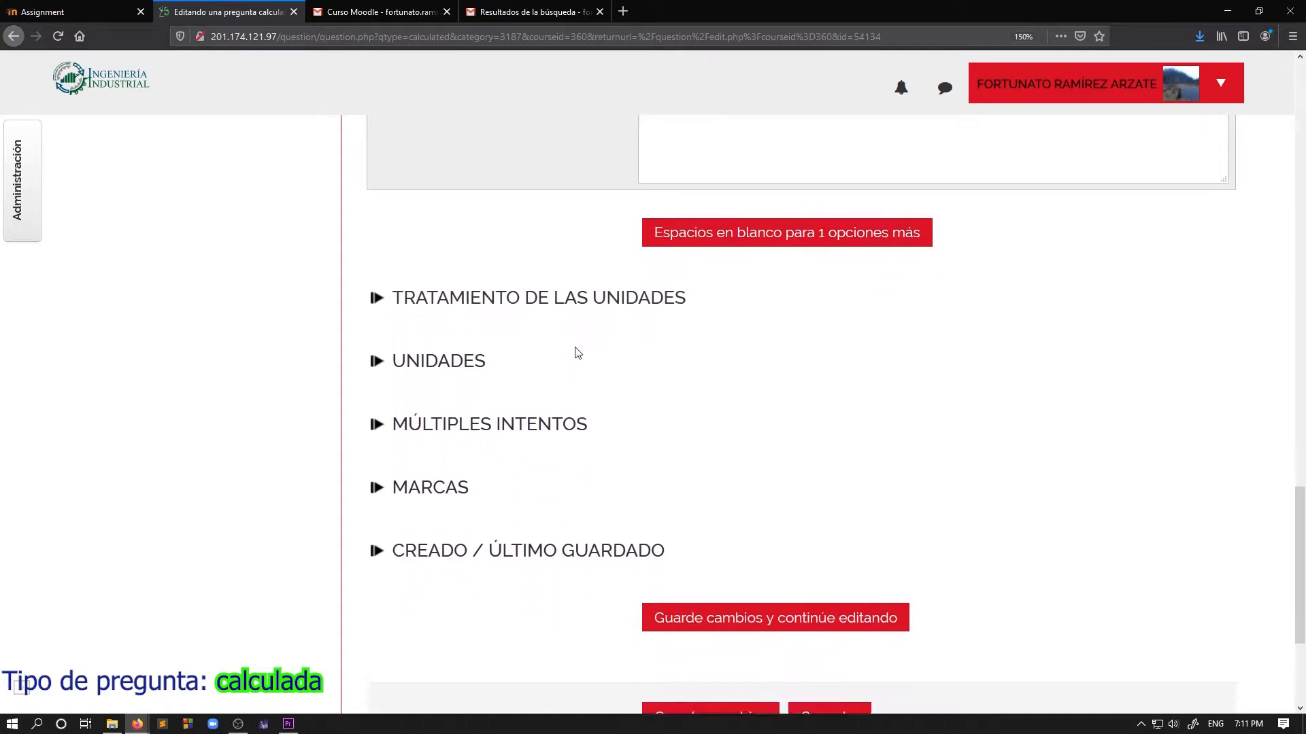
scroll(592, 370, up, 8)
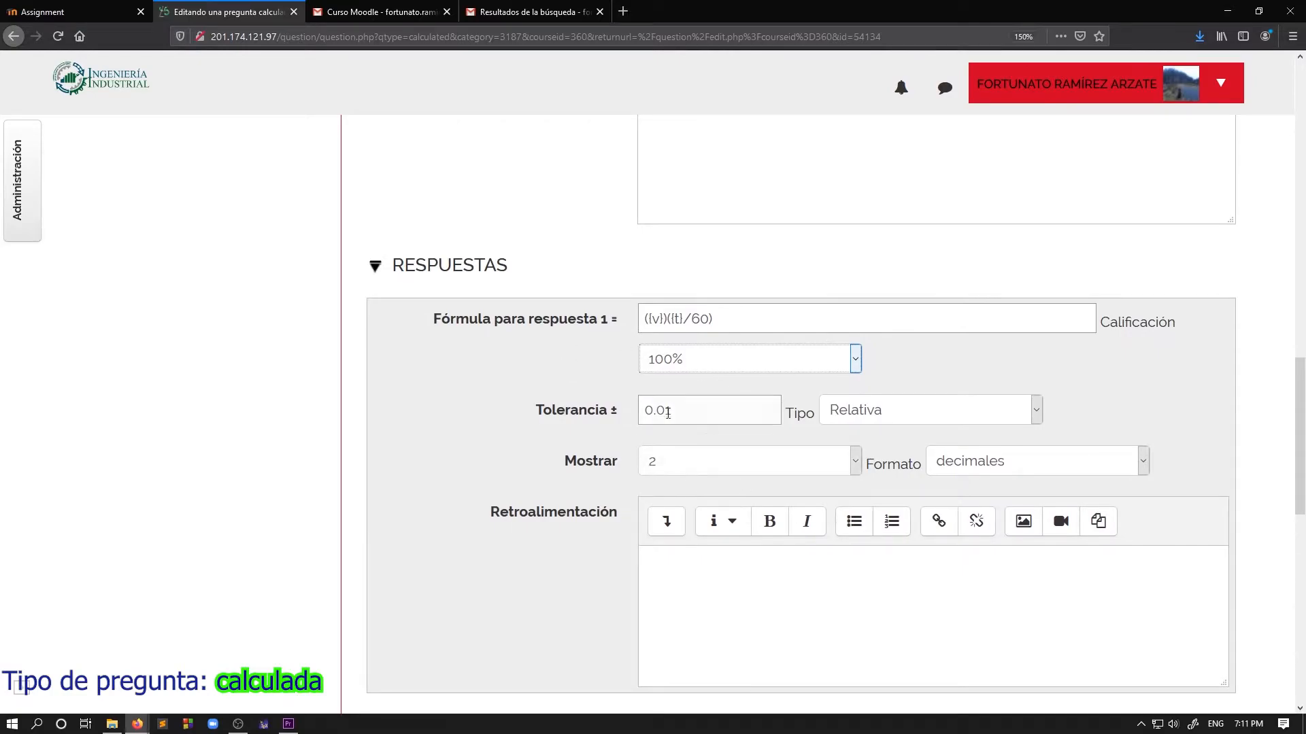
scroll(687, 450, up, 9)
scroll(752, 504, up, 3)
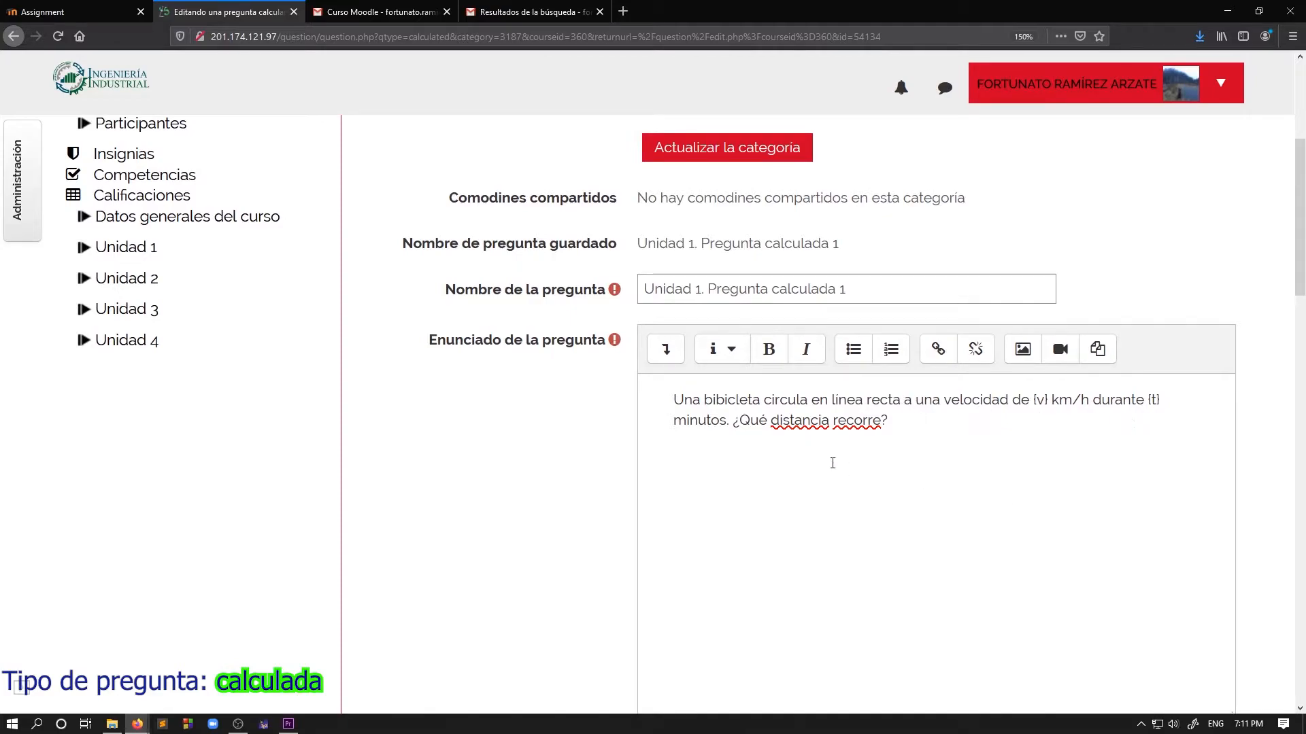
double_click(1038, 400)
scroll(855, 470, down, 3)
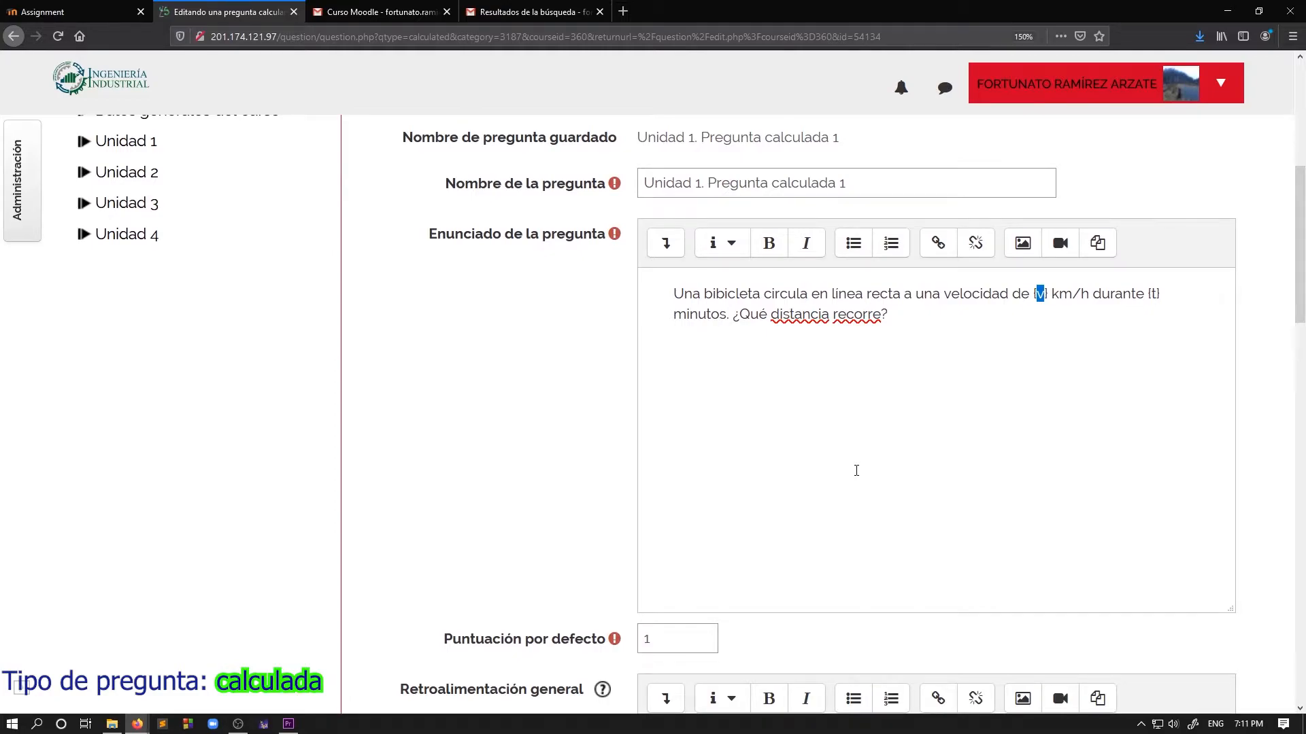
scroll(856, 470, down, 20)
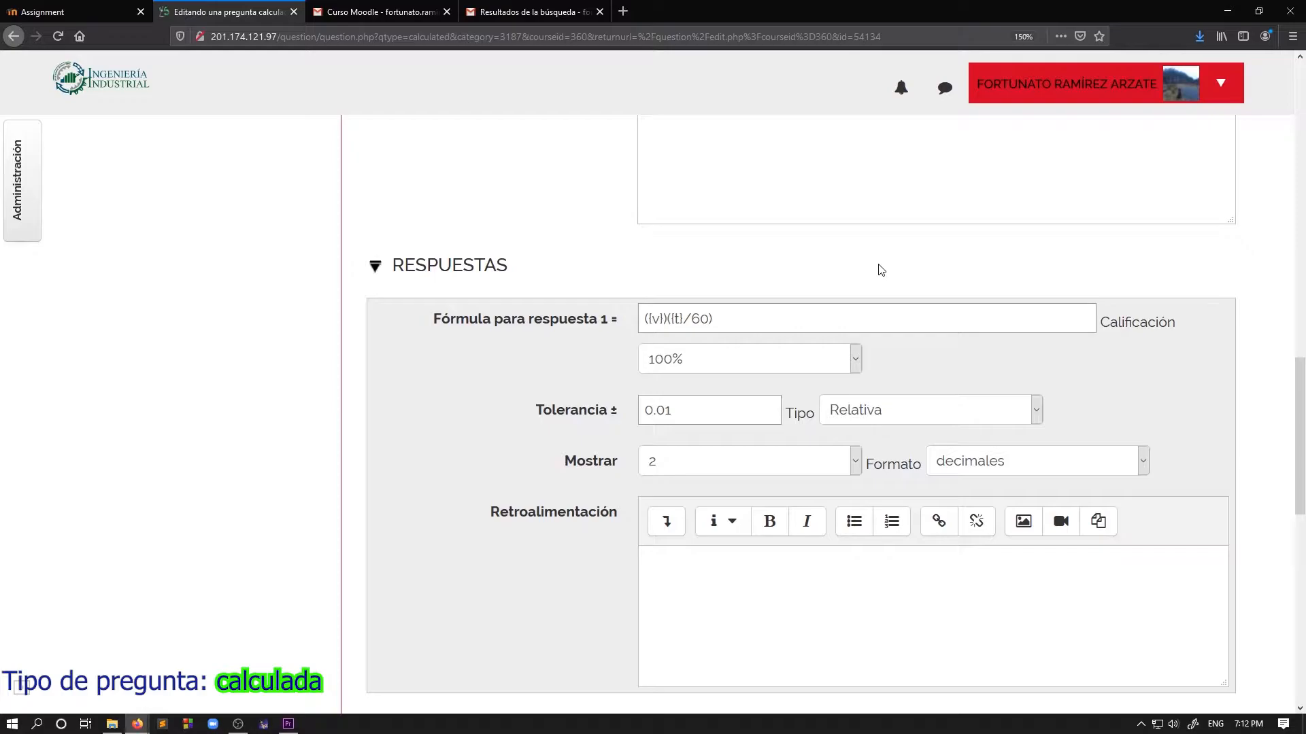
scroll(925, 414, up, 10)
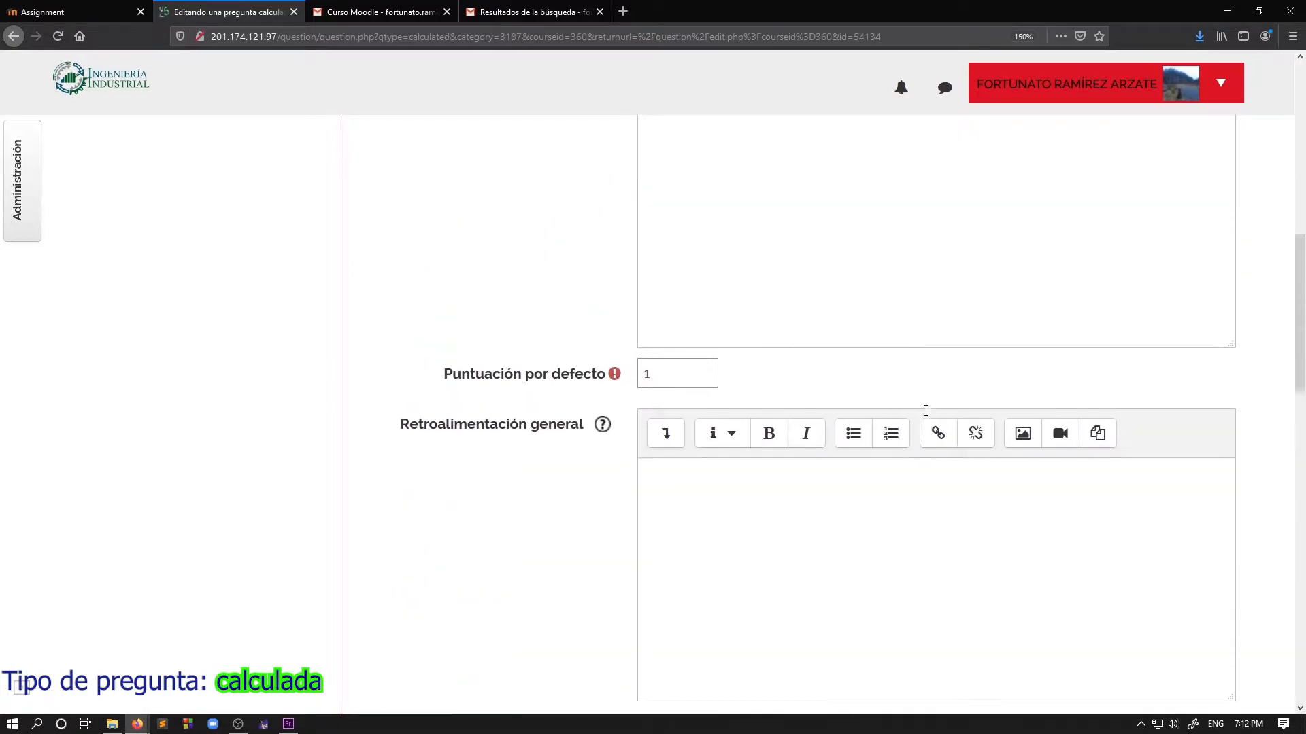
scroll(925, 411, up, 6)
scroll(834, 411, down, 2)
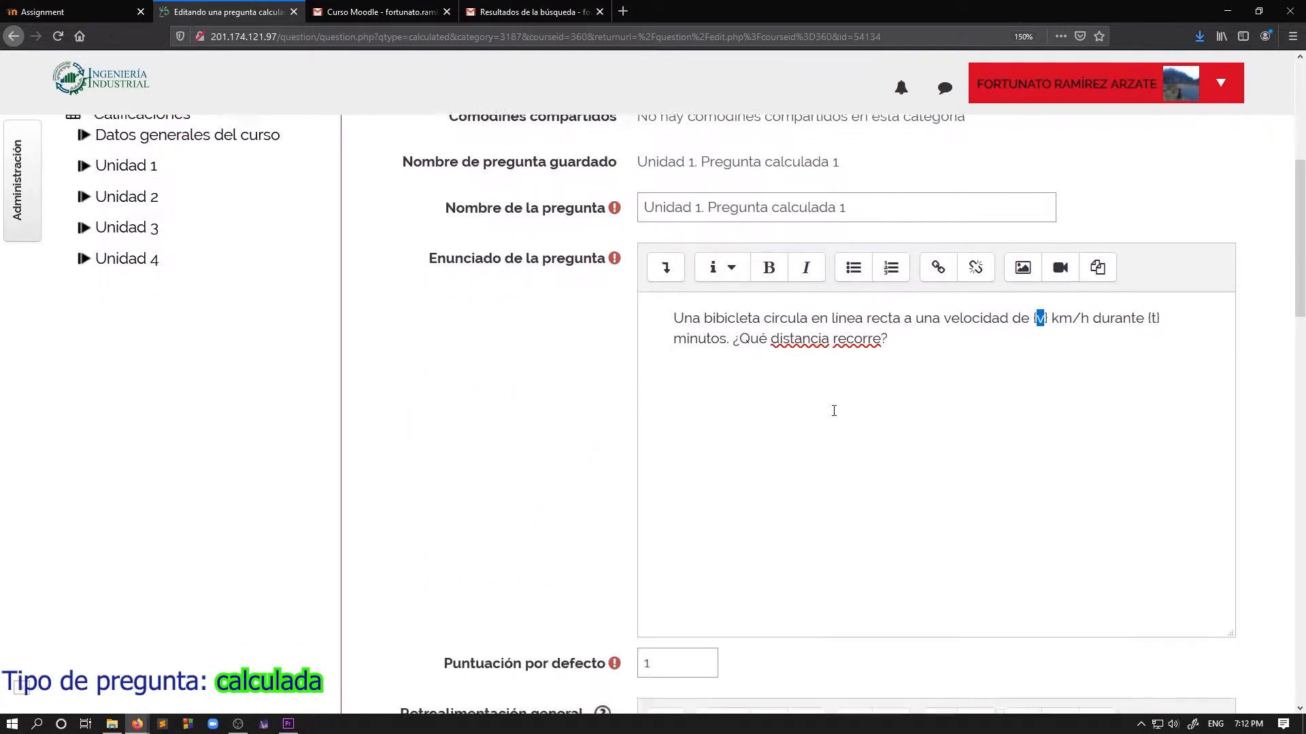
Step: Insert ", en kilómetros" before the closing question mark of the question statement and save the changes
scroll(834, 411, down, 1)
click(896, 320)
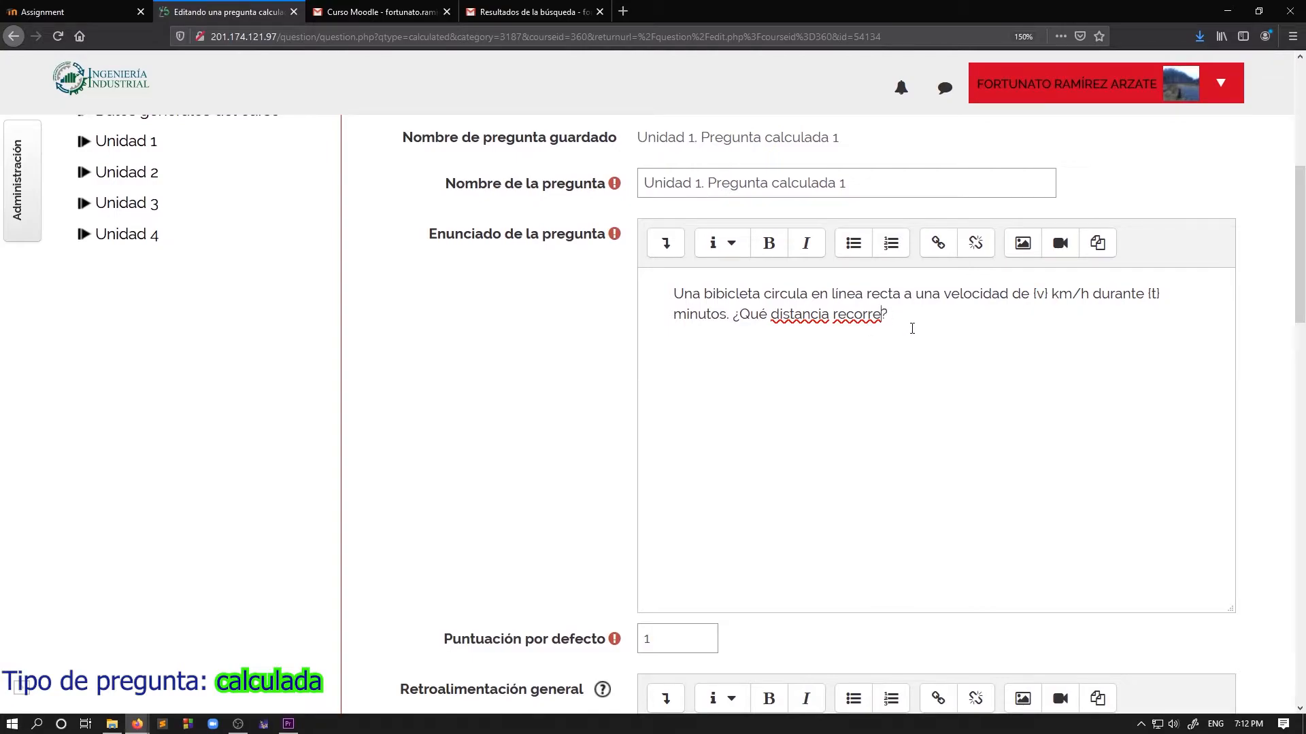
text(, en kilómetros)
scroll(855, 388, down, 5)
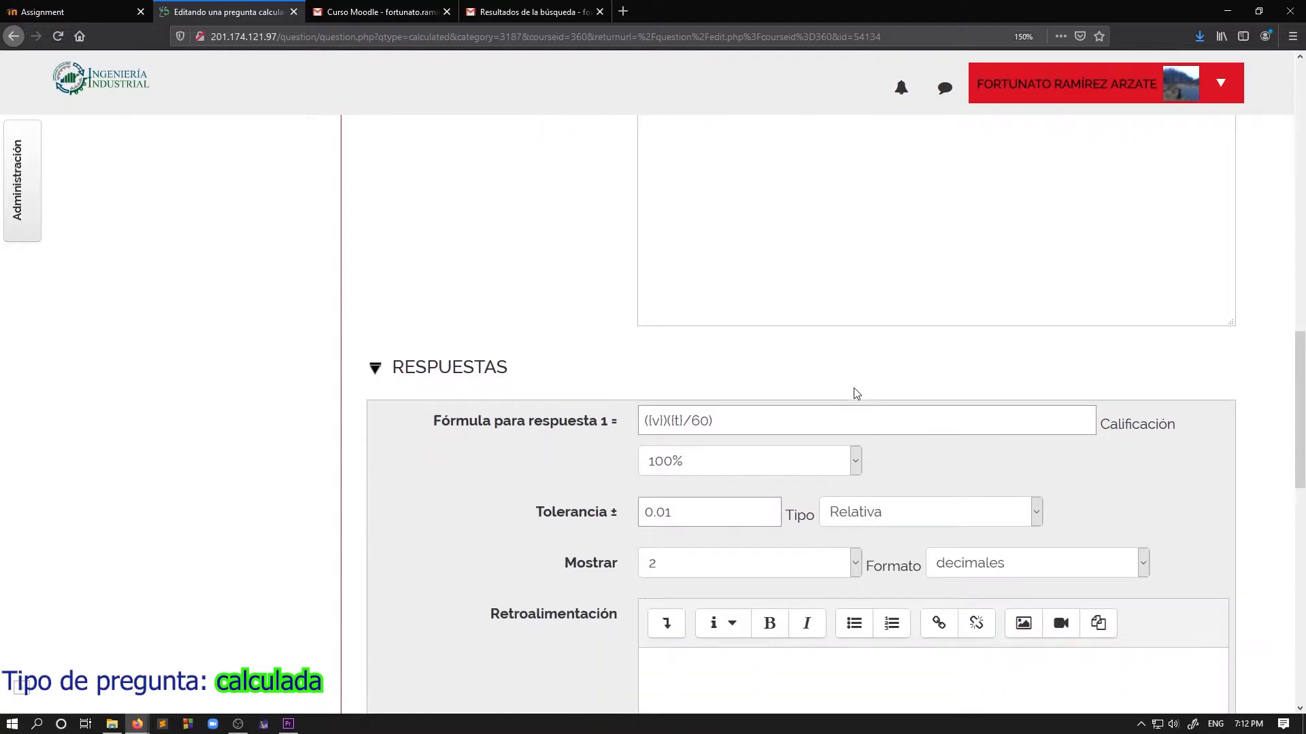
scroll(855, 388, down, 3)
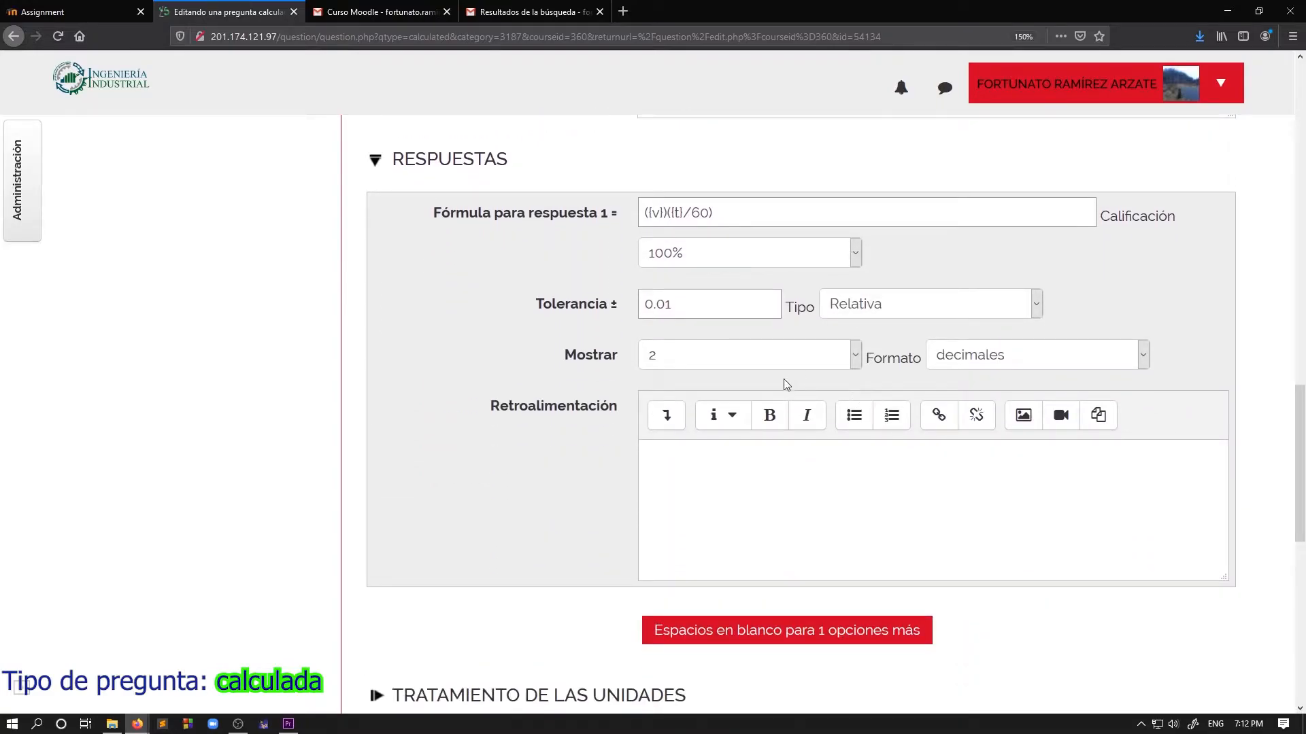
scroll(783, 384, down, 9)
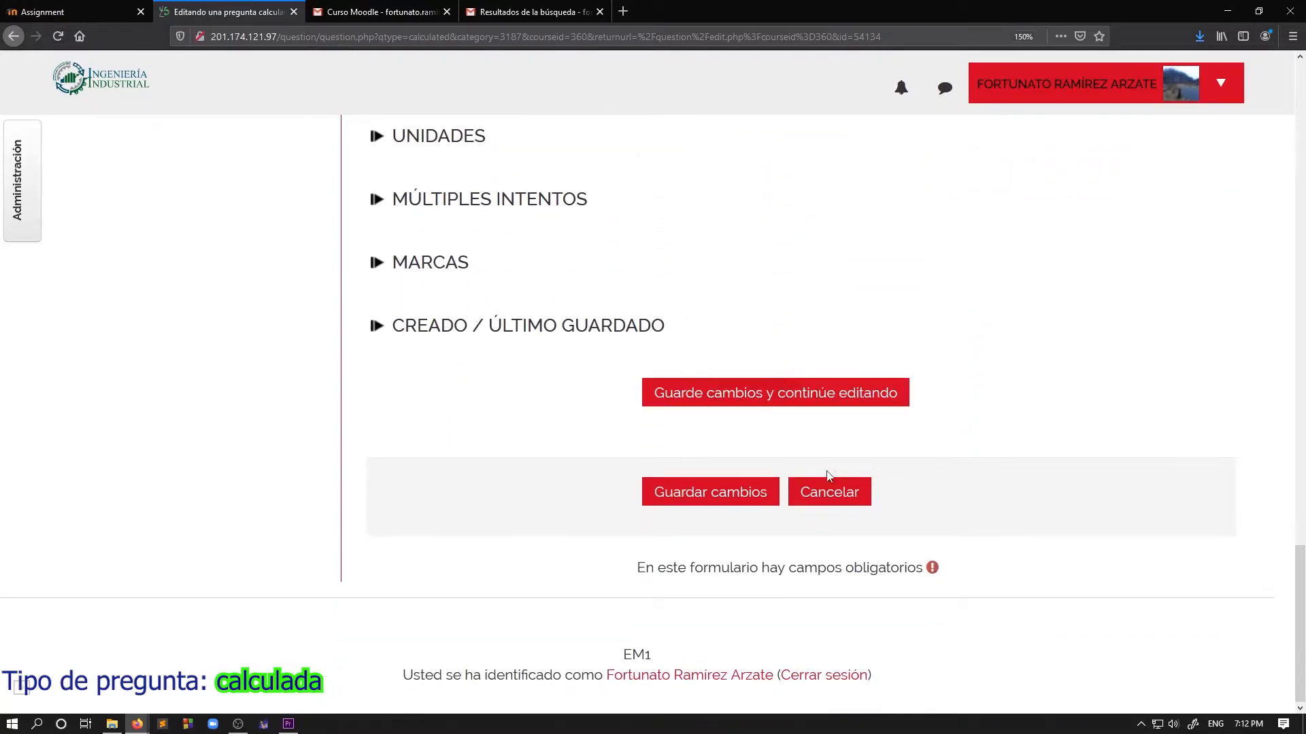
click(695, 495)
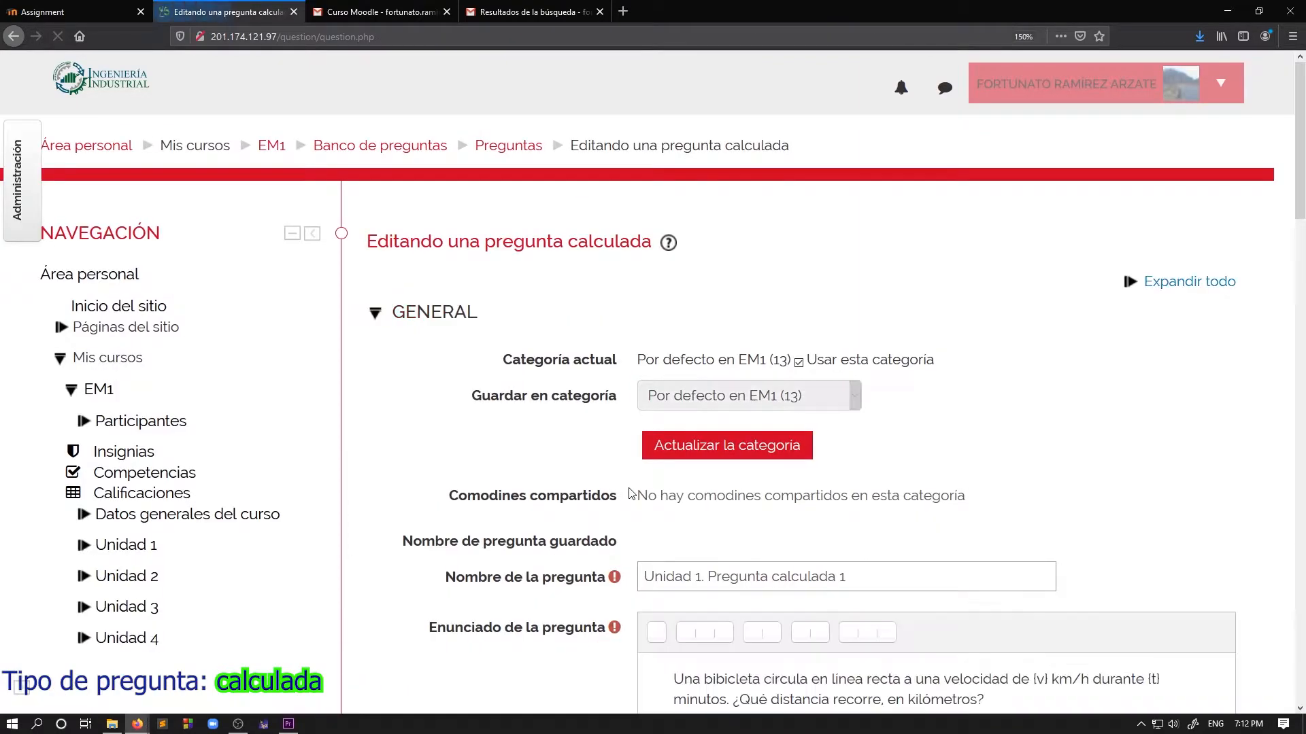
Step: Correct the formula for answer 1 to ({v})*({t}/60) and save the changes again
scroll(585, 311, down, 10)
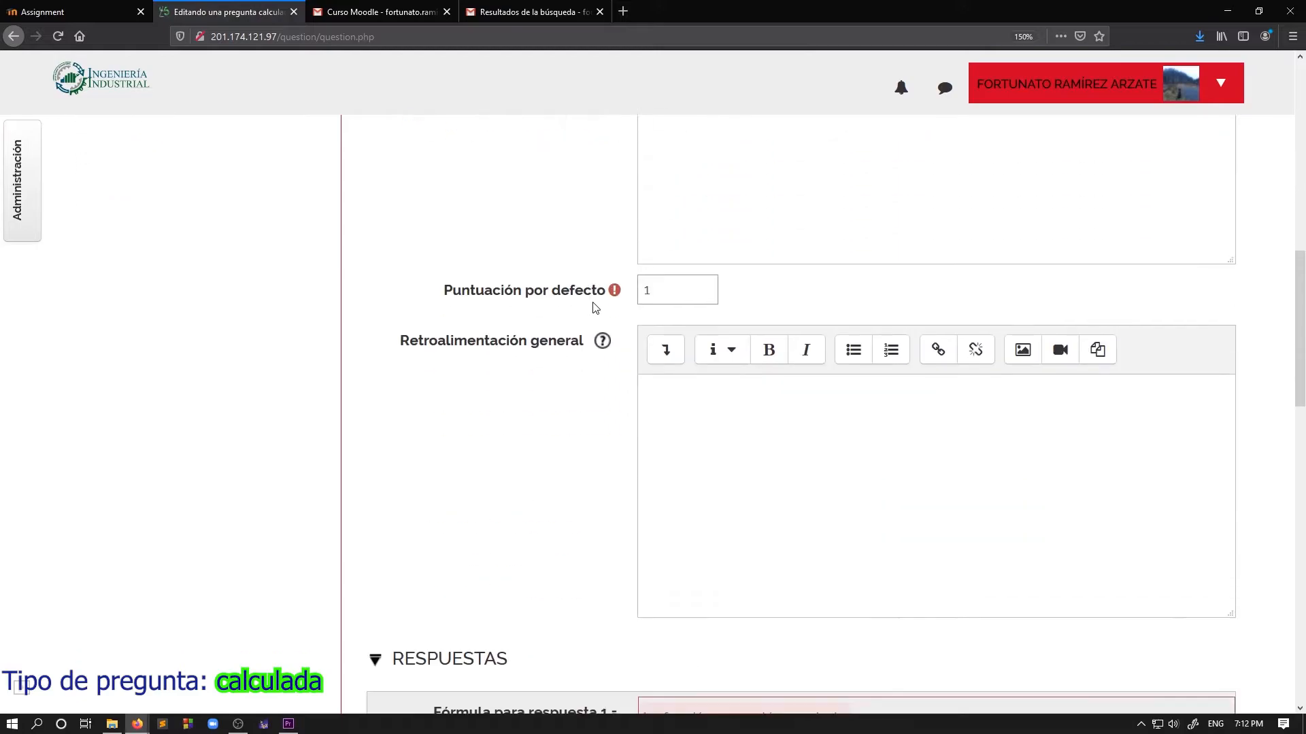
scroll(592, 306, down, 2)
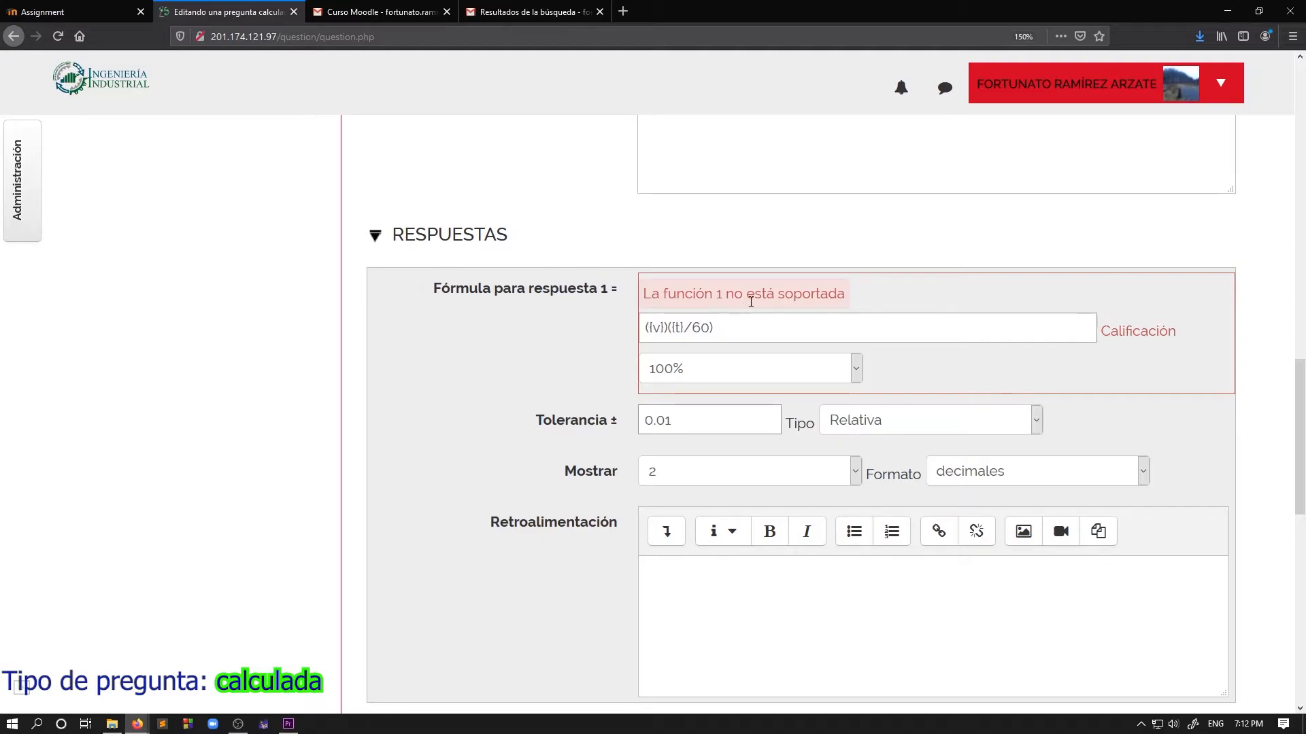
click(670, 325)
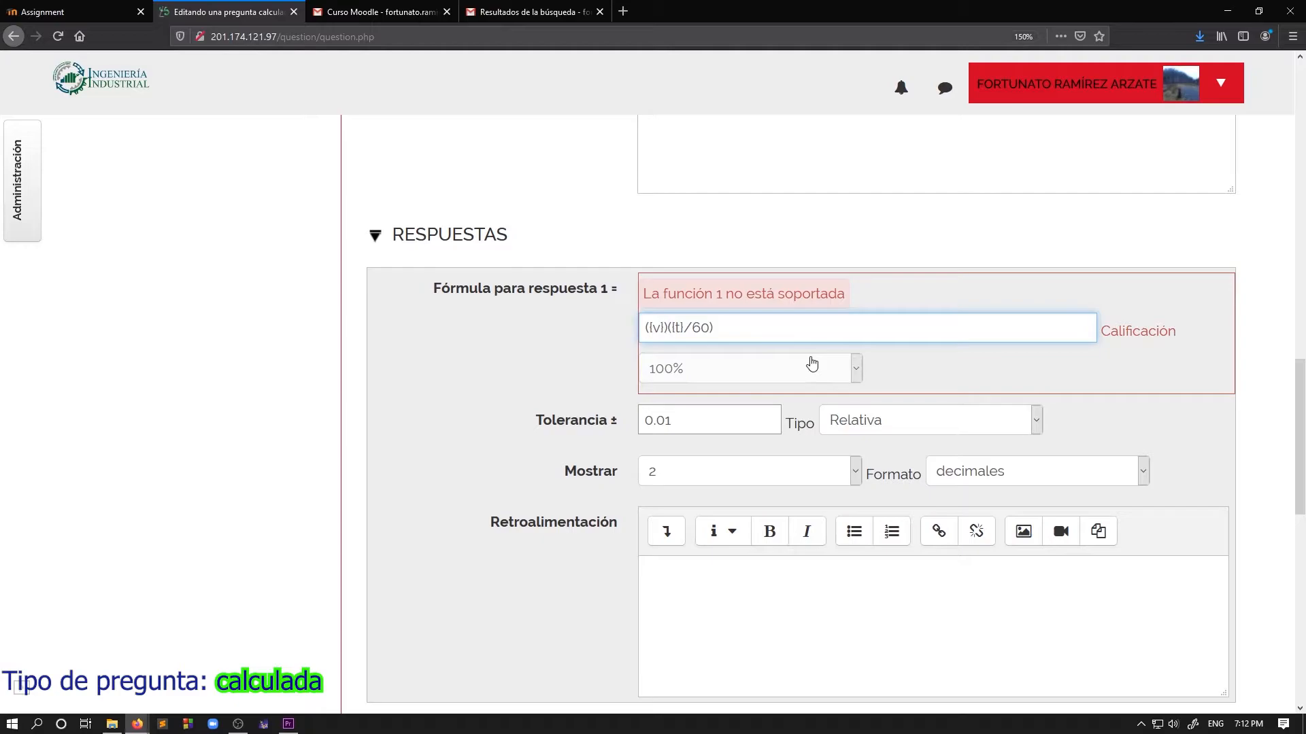
text(*)
scroll(557, 368, down, 15)
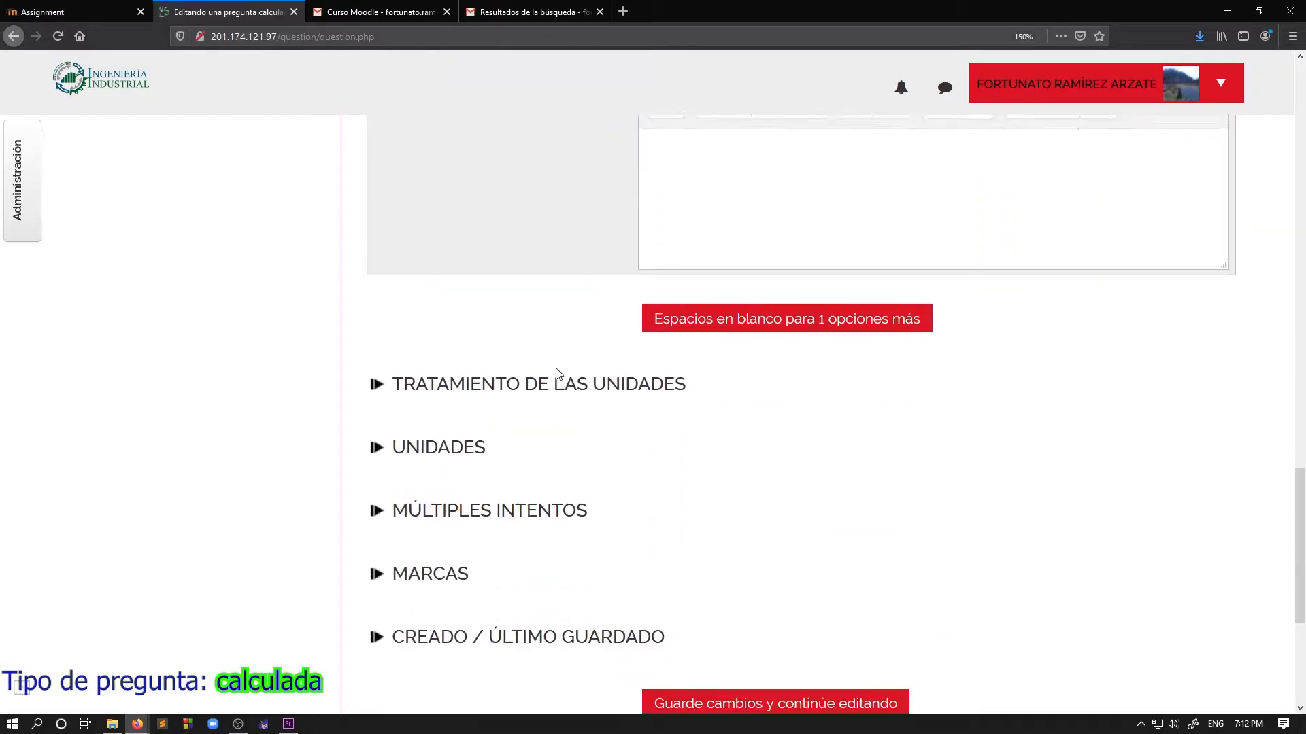
click(694, 495)
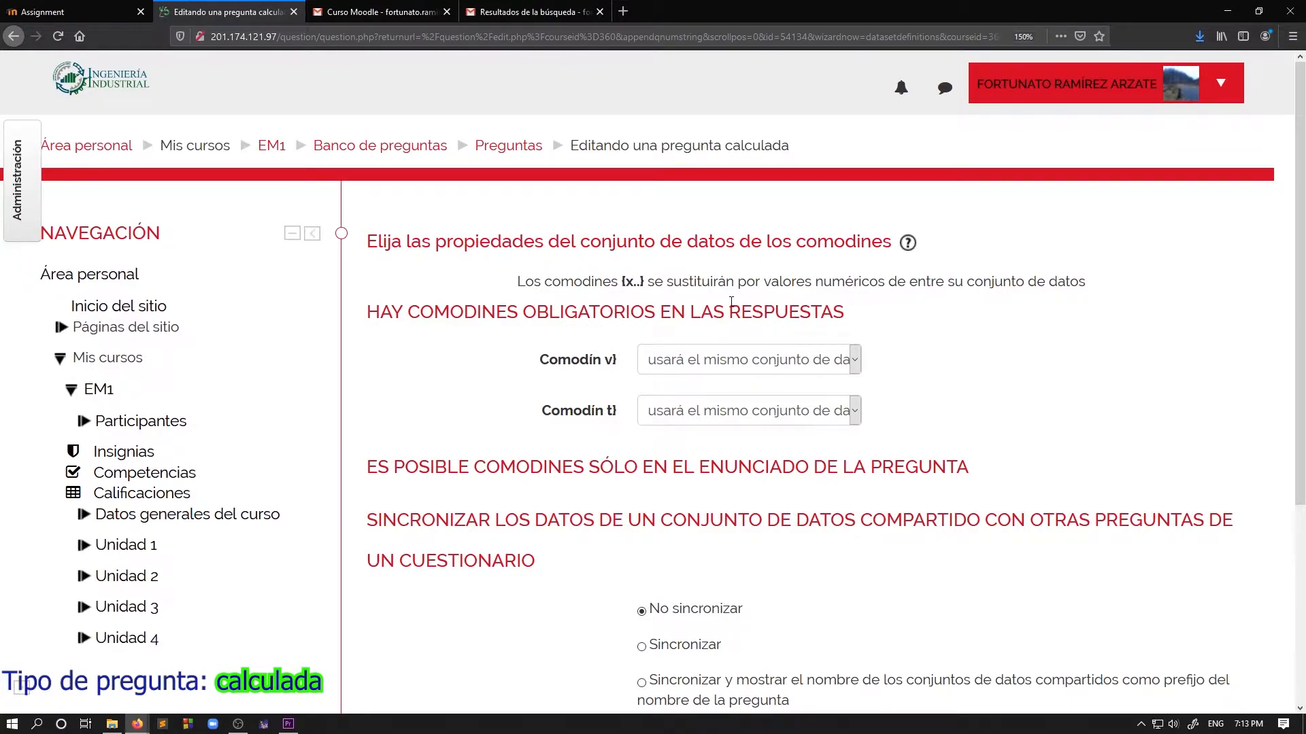
Step: Make the {v} and {t} wildcards use a new shared dataset and continue with "No sincronizar" to the next page
click(757, 366)
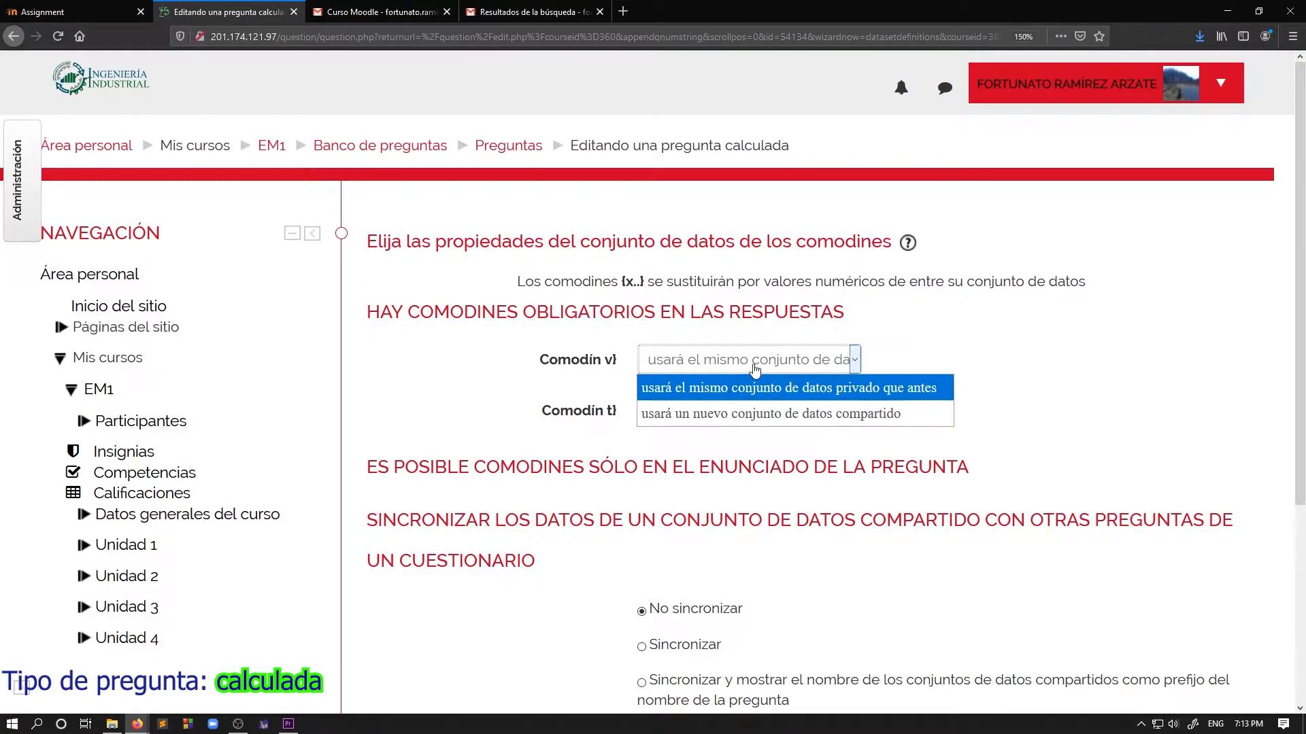
key(Escape)
key(Down)
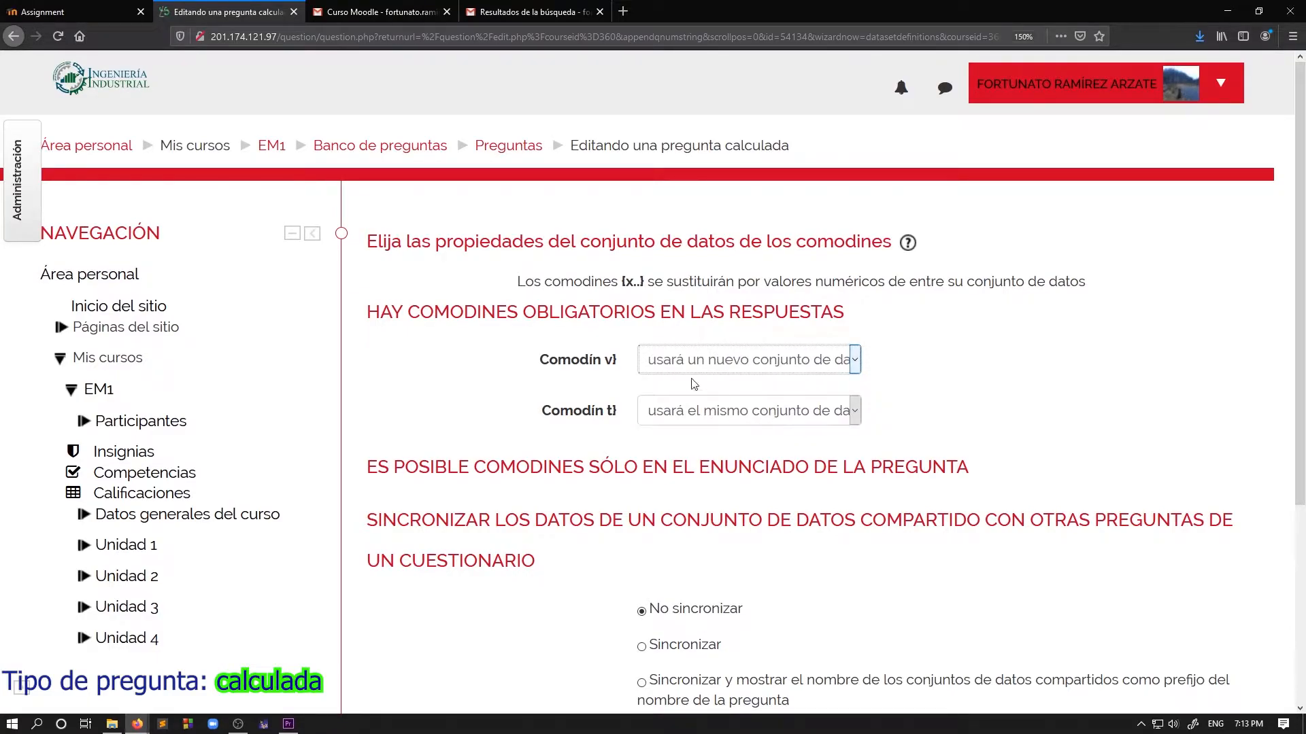
click(733, 412)
key(Escape)
scroll(693, 231, down, 3)
key(alt+Down)
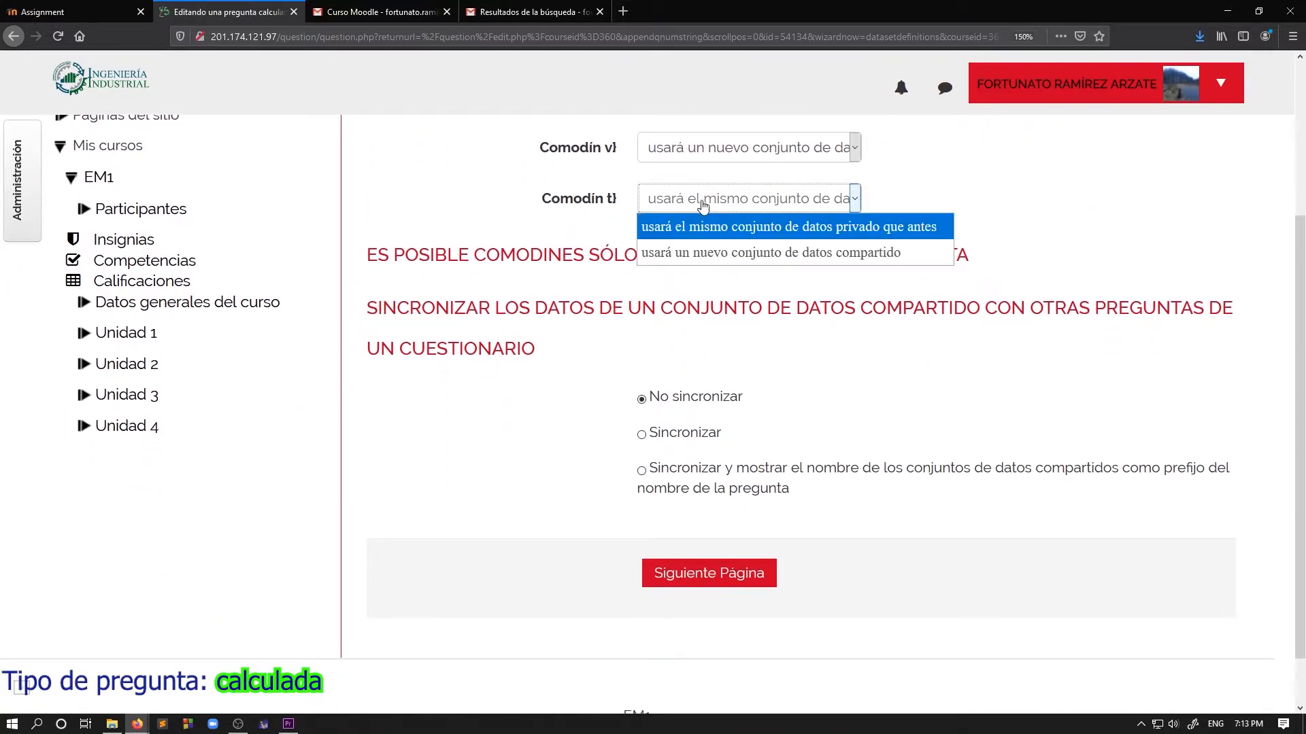
click(722, 264)
scroll(716, 266, up, 3)
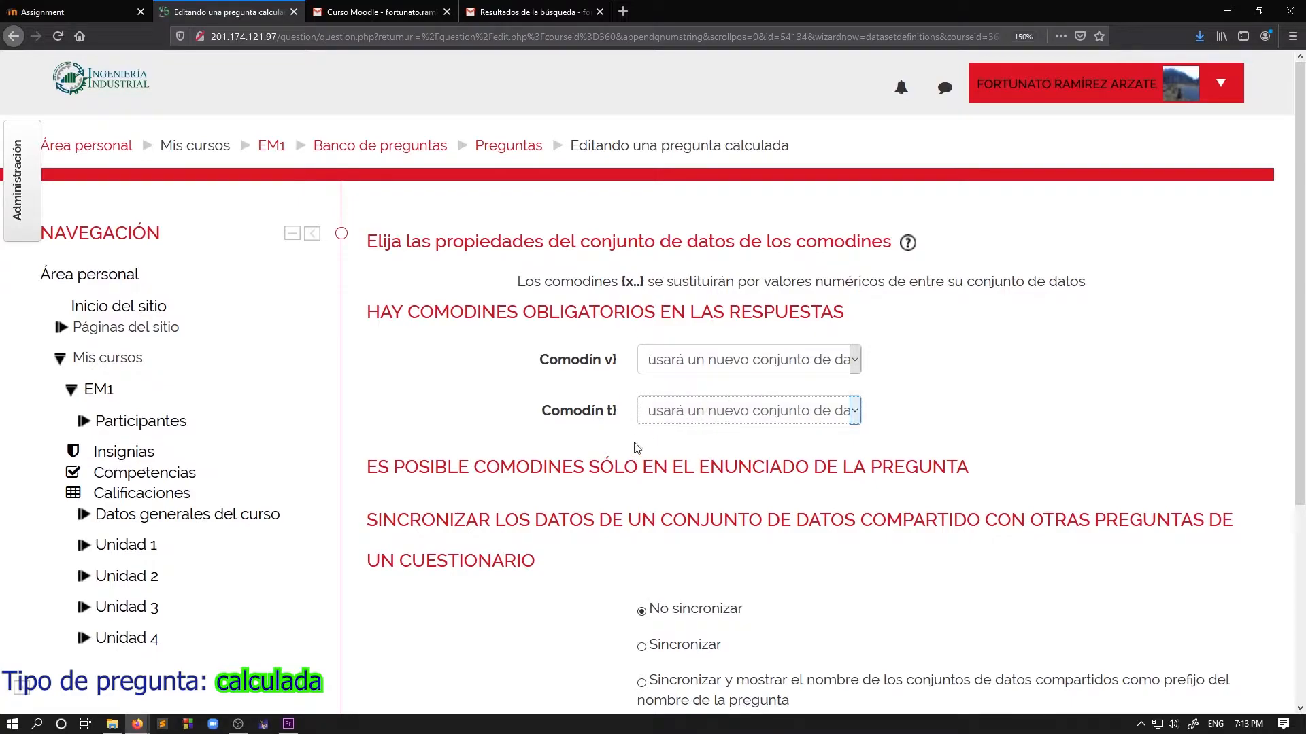
scroll(602, 428, down, 4)
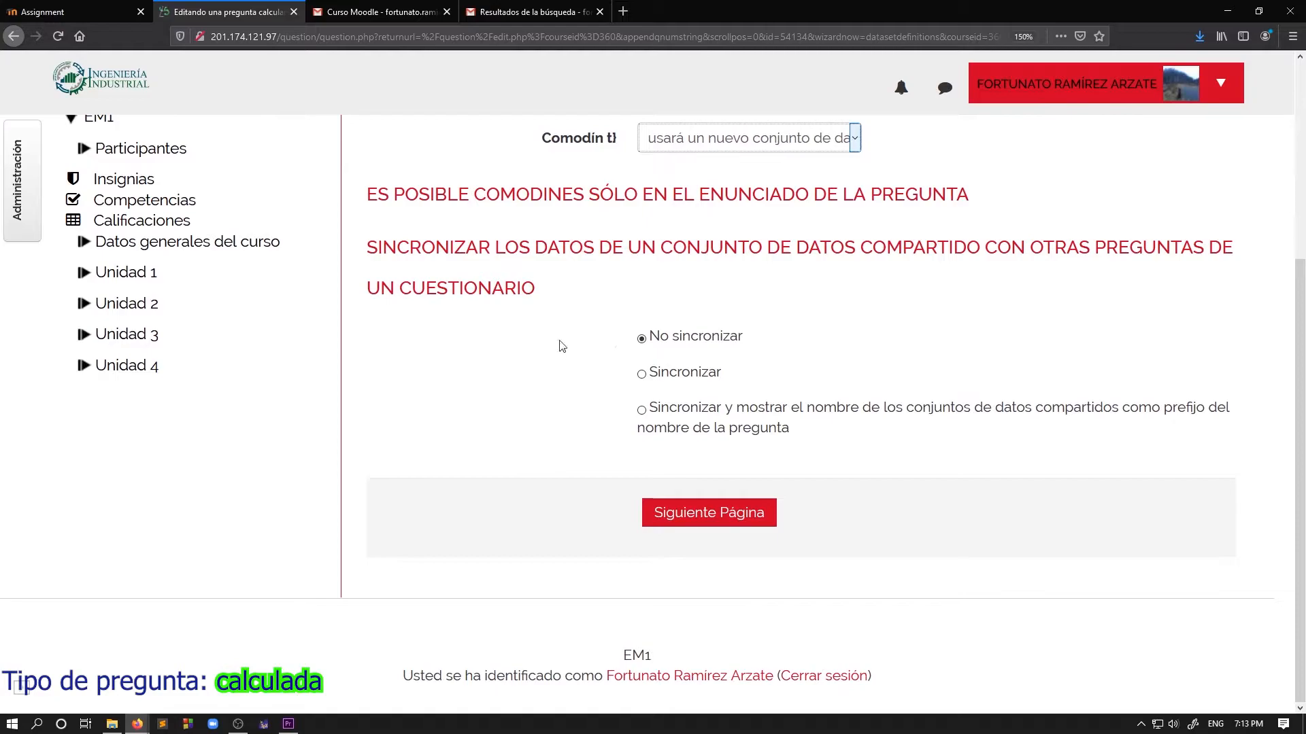
click(694, 517)
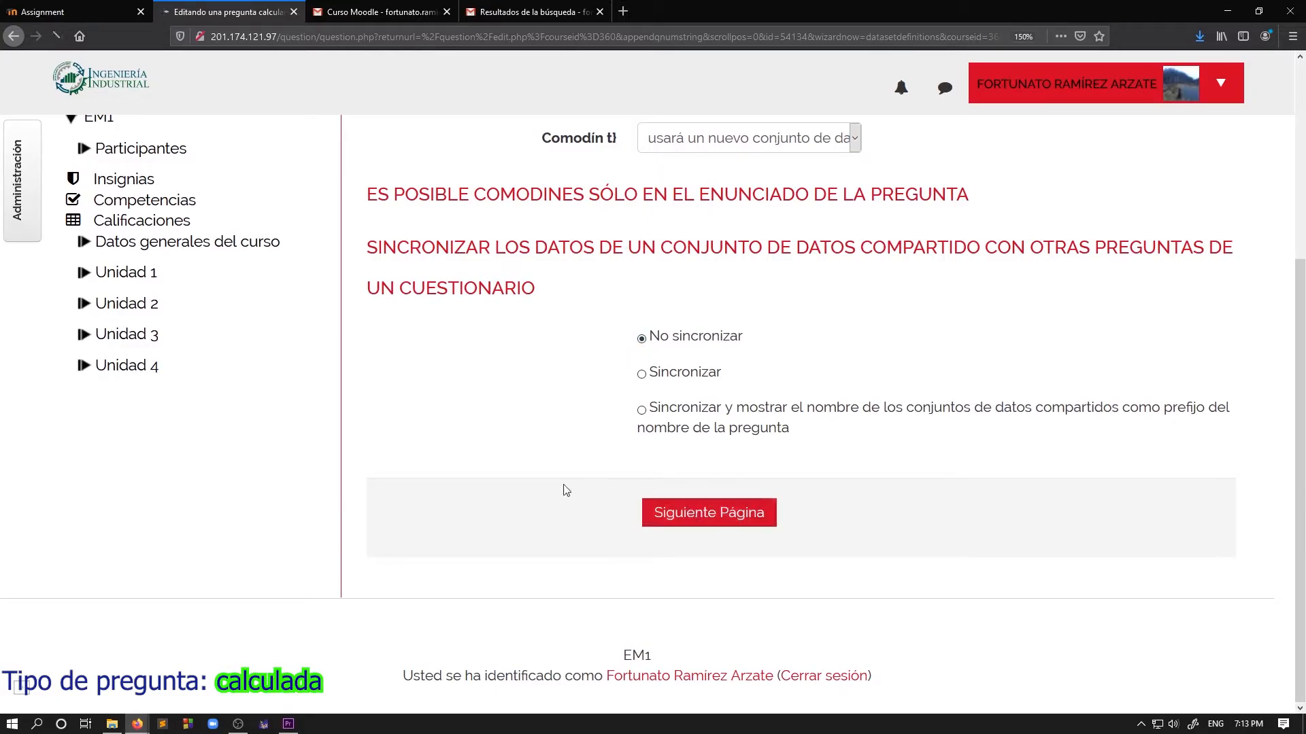
Step: Set the maximum of the value range for wildcard {v} to 45, keeping its minimum, decimals and uniform distribution
scroll(530, 449, down, 5)
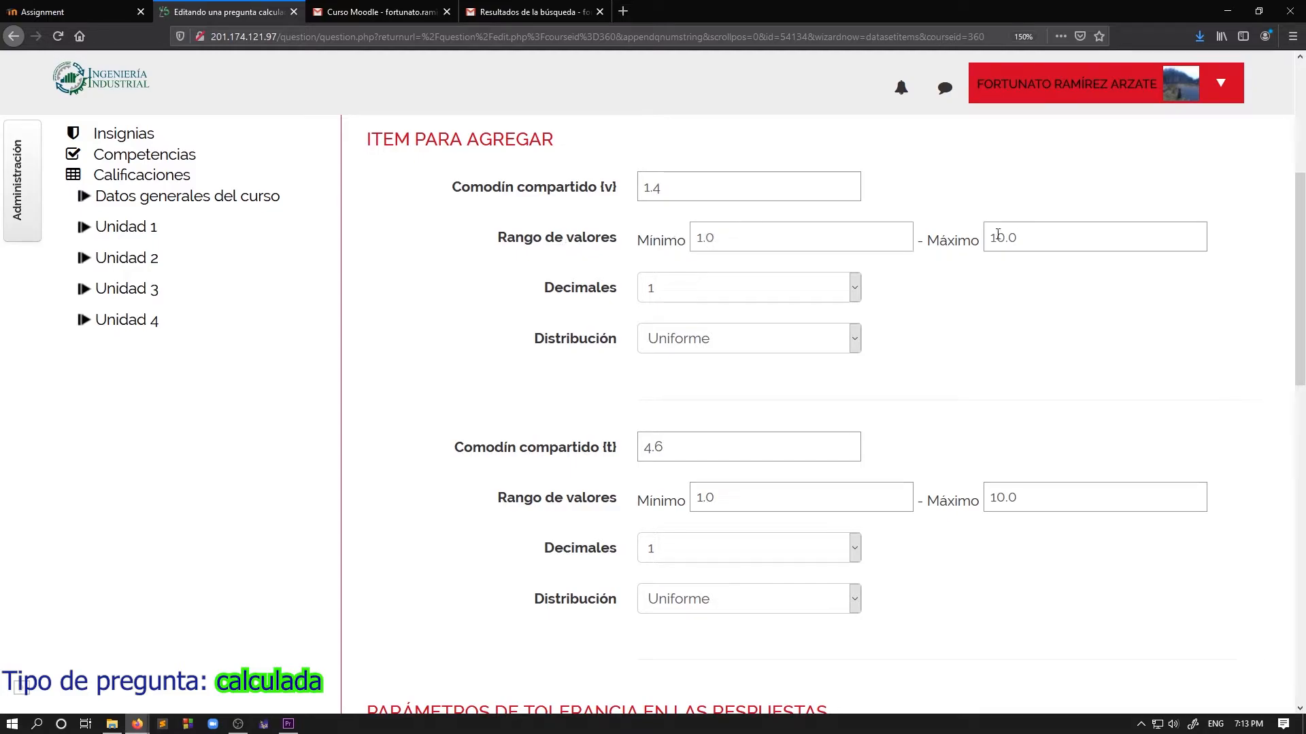
double_click(734, 240)
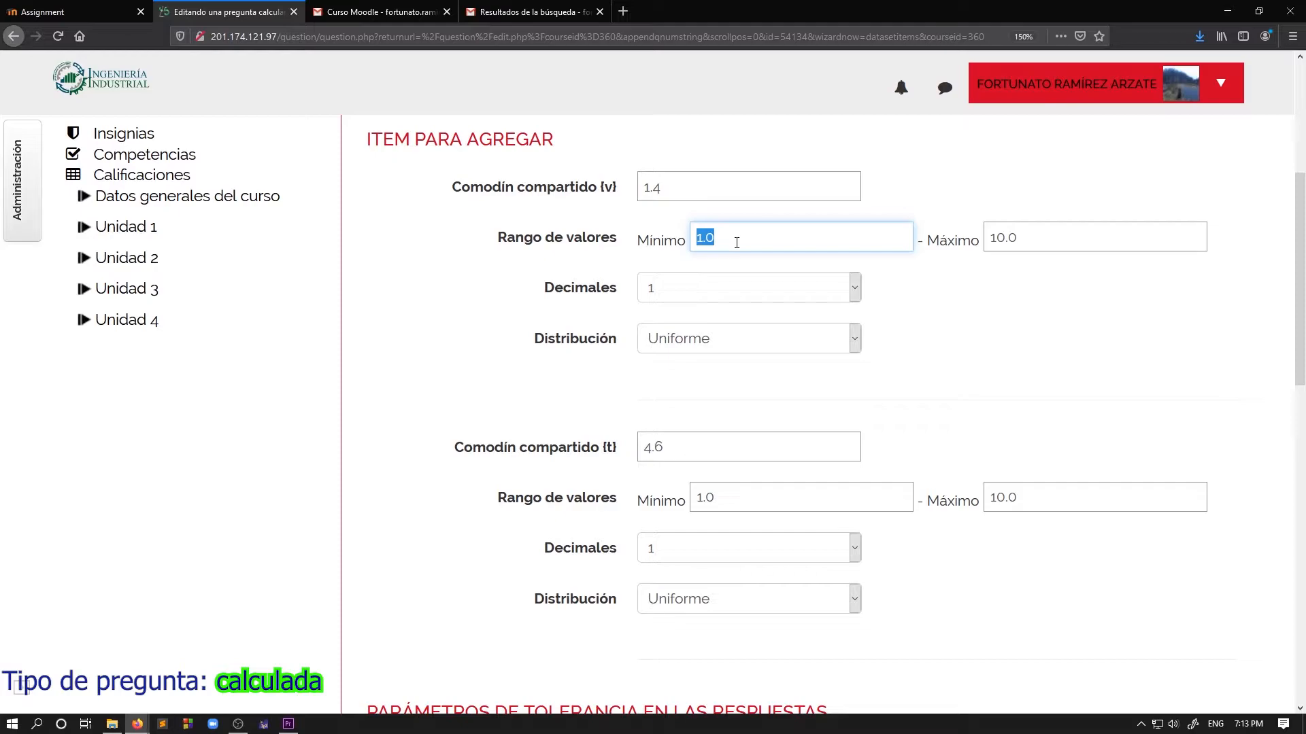
click(746, 244)
double_click(1036, 239)
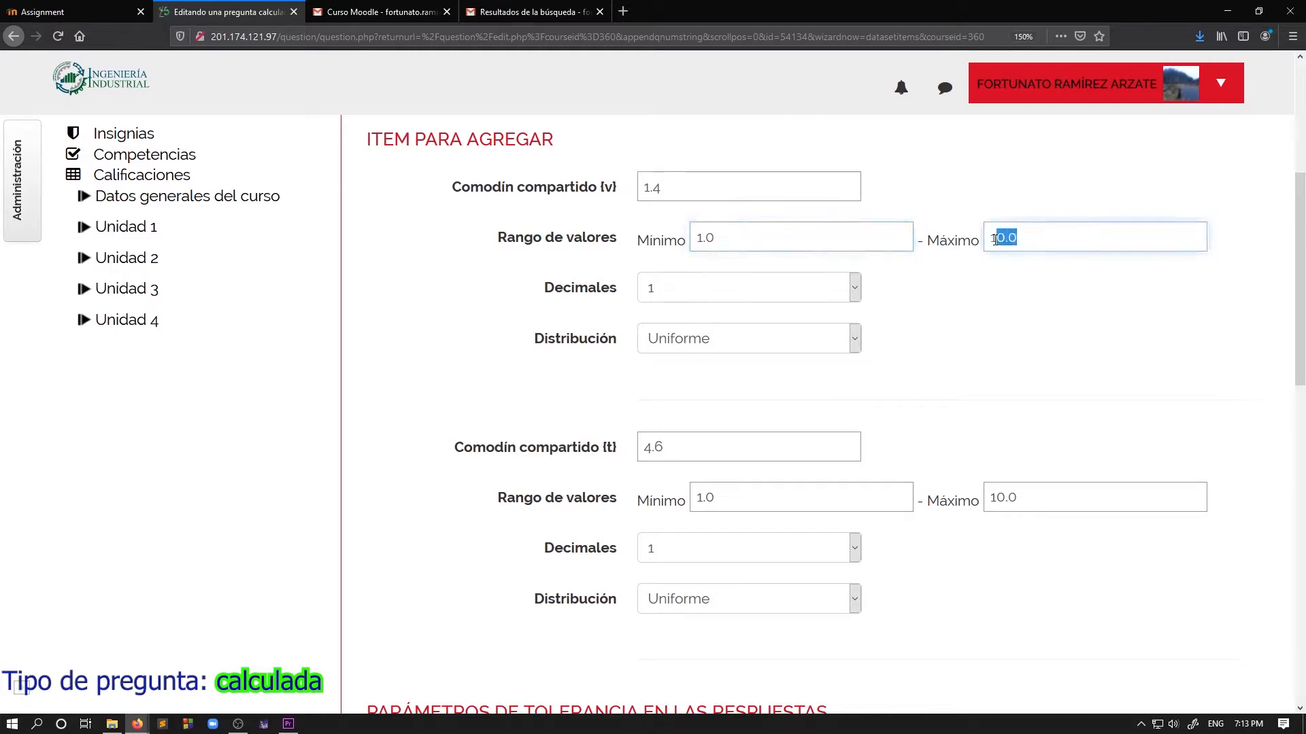
text(100)
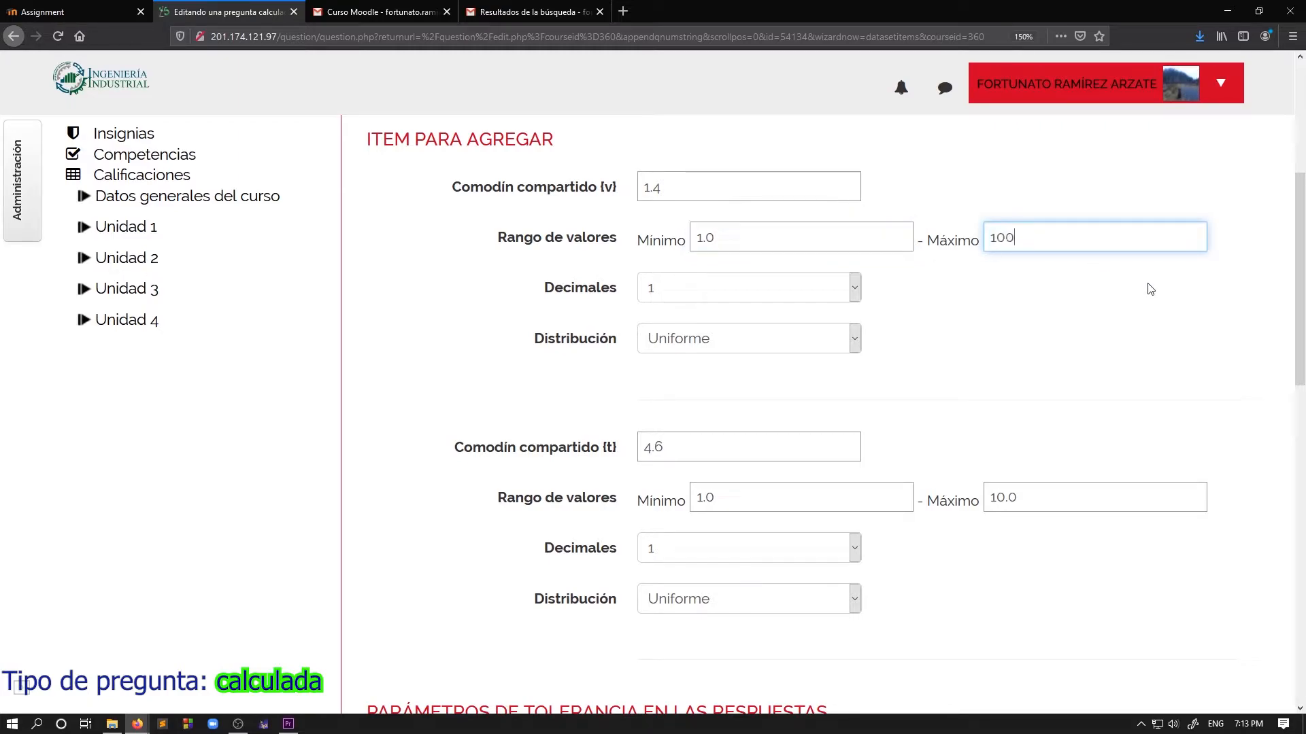
key(BackSpace)
key(BackSpace)
key(BackSpace)
text(45)
scroll(637, 210, down, 2)
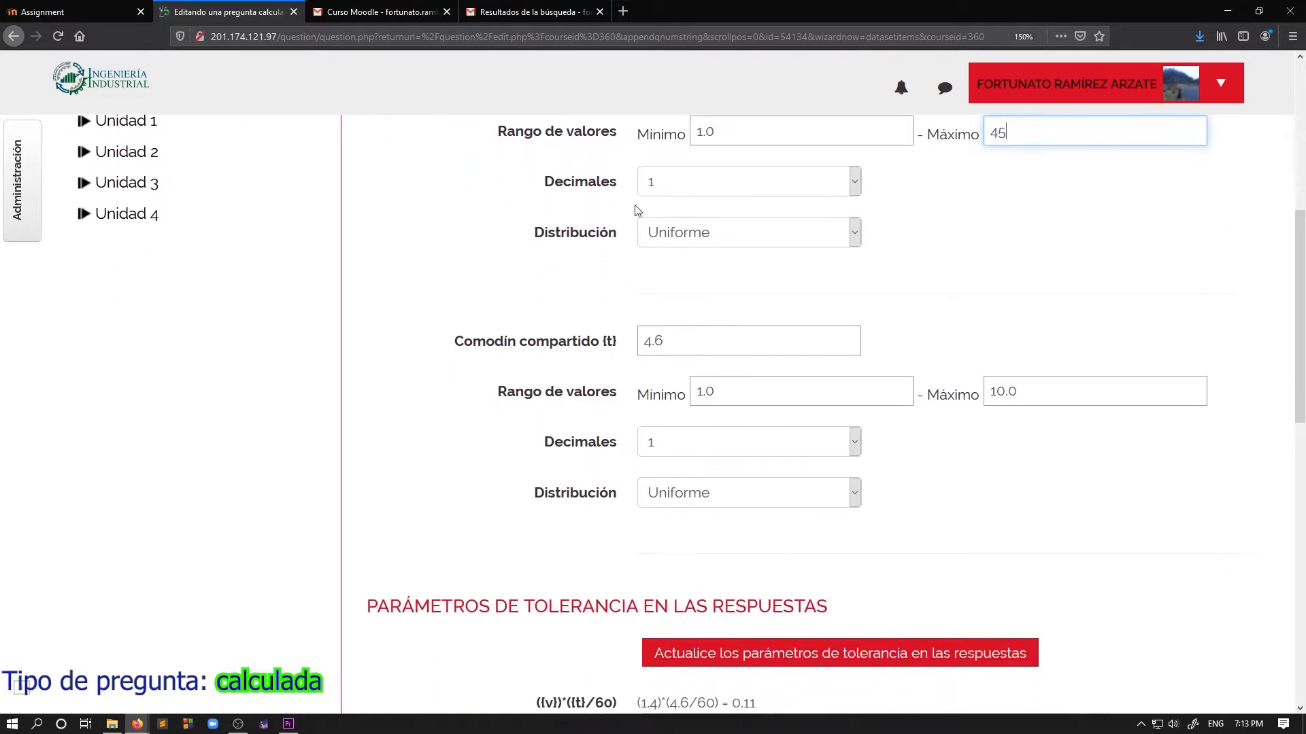
scroll(772, 238, up, 2)
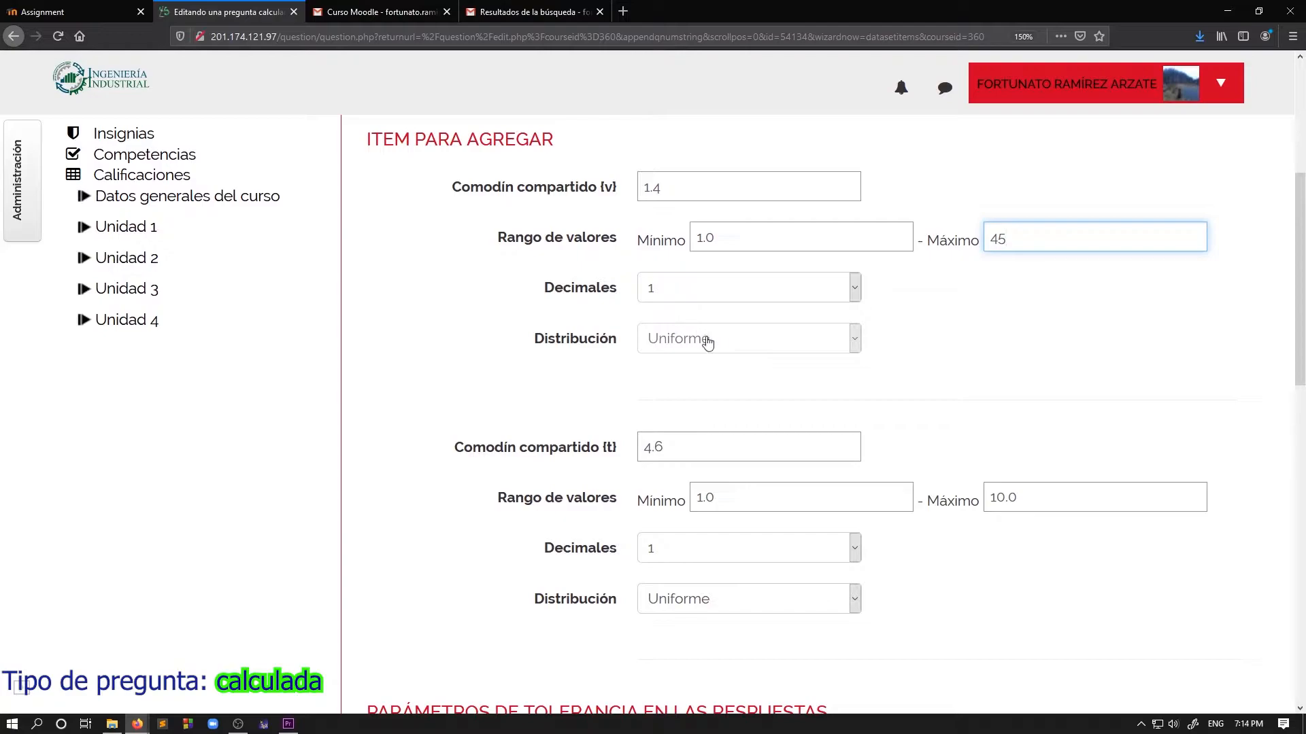
Step: Set the maximum of the value range for wildcard {t} to 65
scroll(536, 332, down, 4)
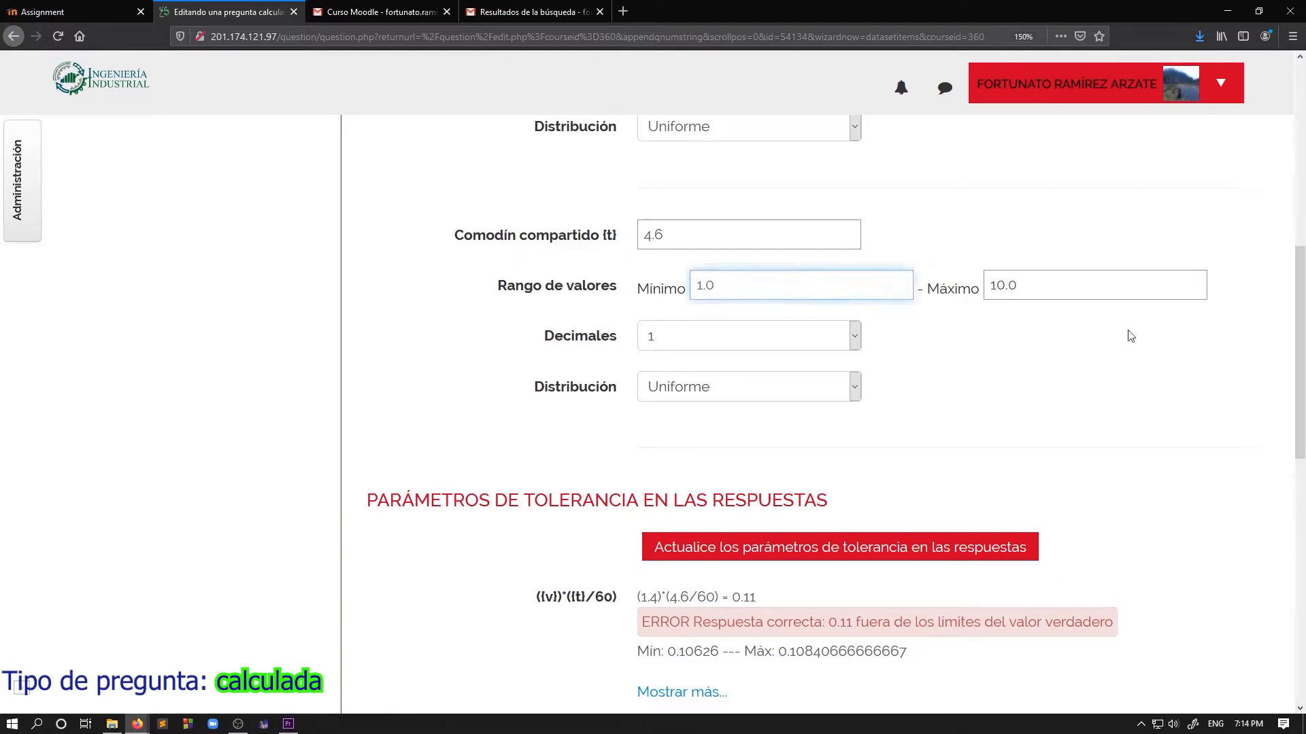
drag(1065, 286, 981, 281)
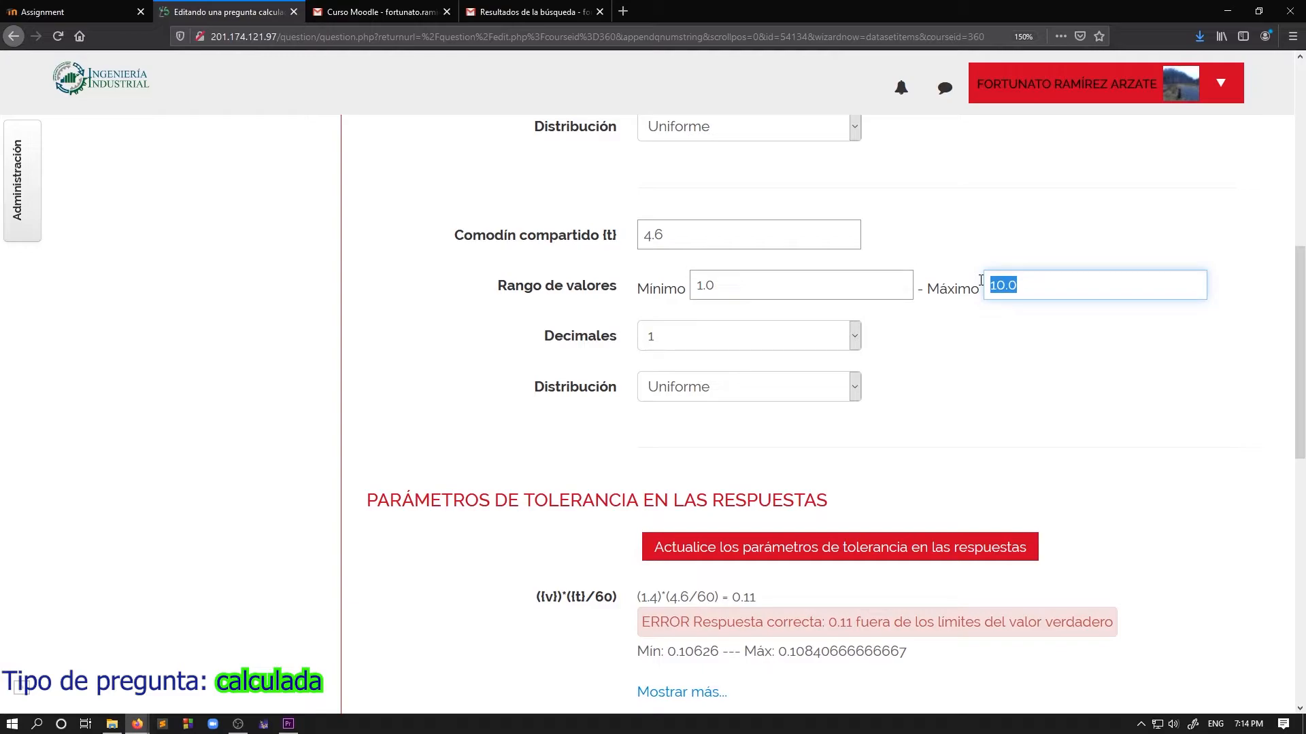
text(65)
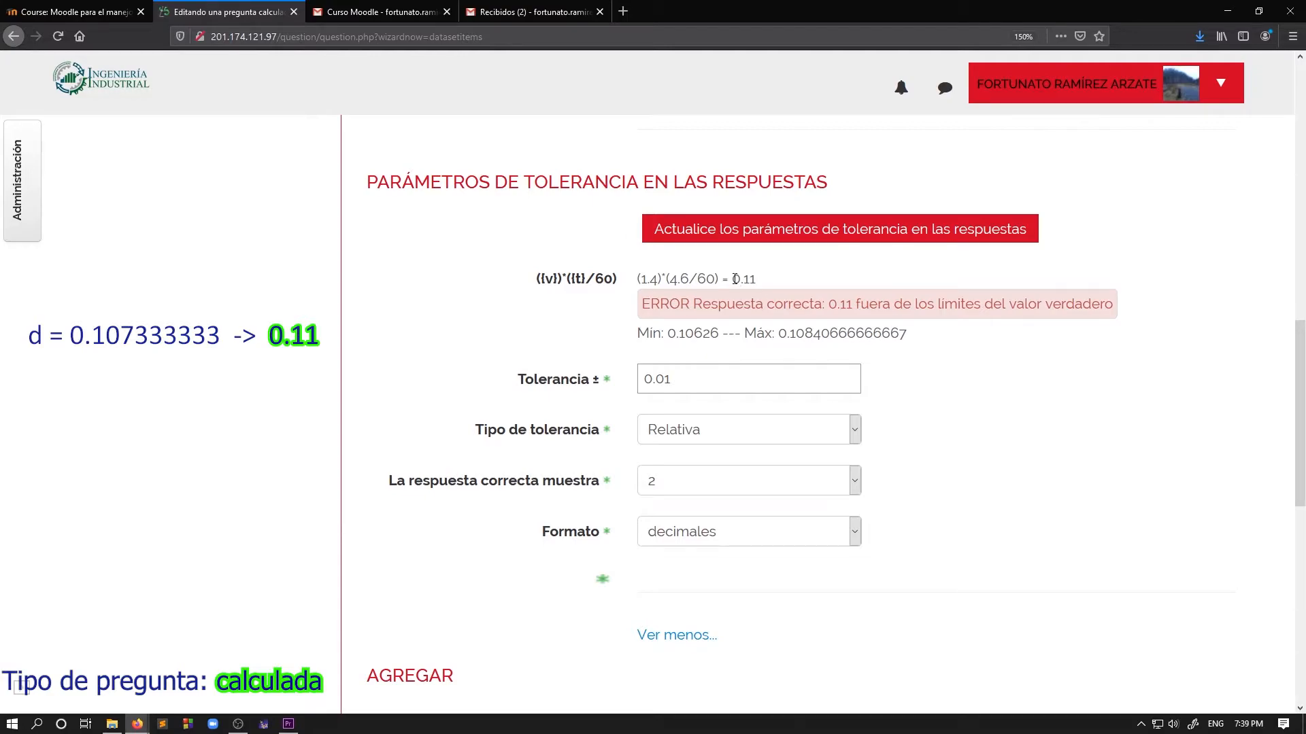
Step: Set the correct answer to show 3 decimals in the answer tolerance parameters
drag(732, 280, 759, 281)
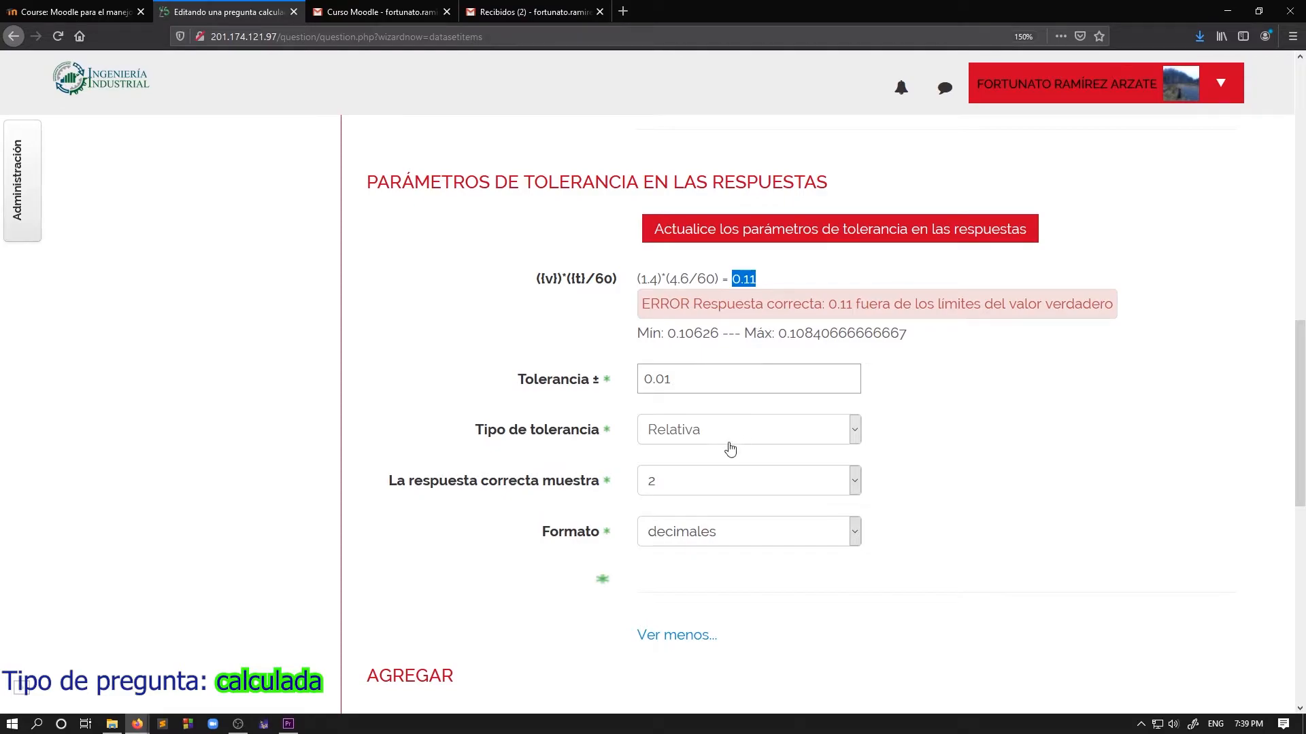
click(725, 484)
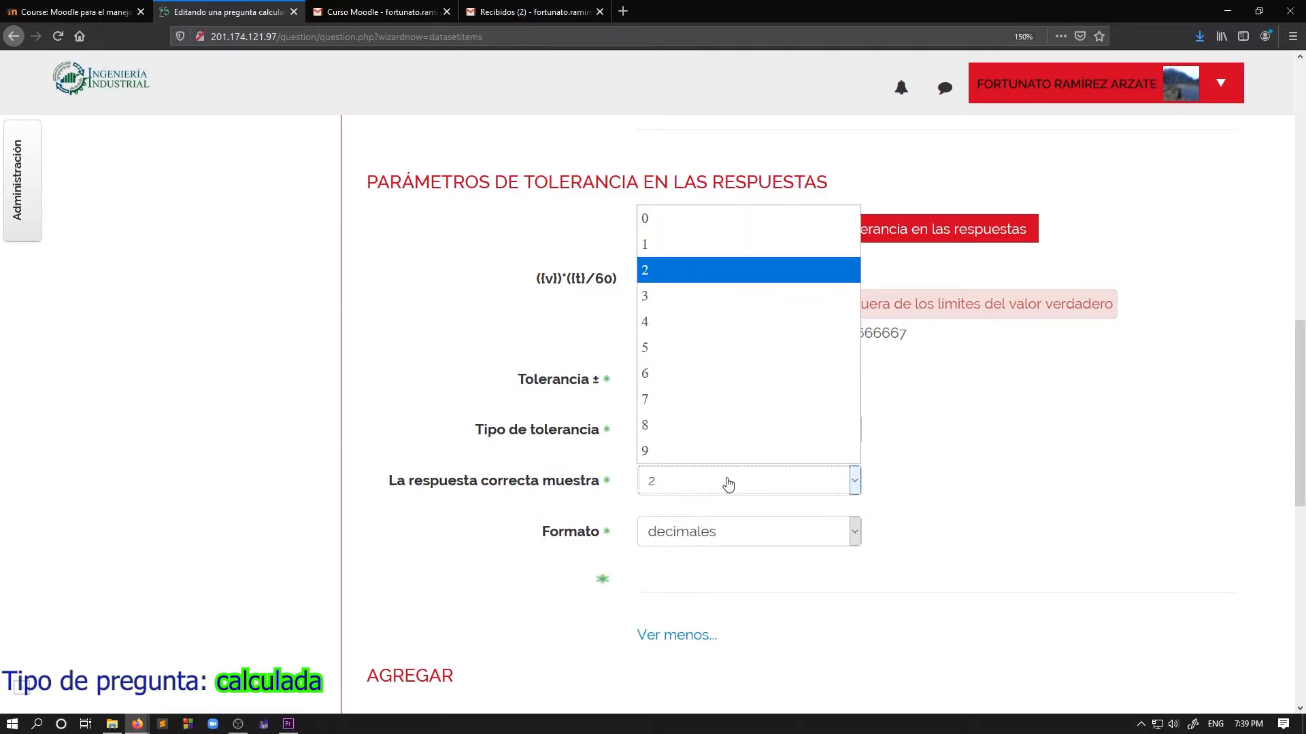
click(663, 302)
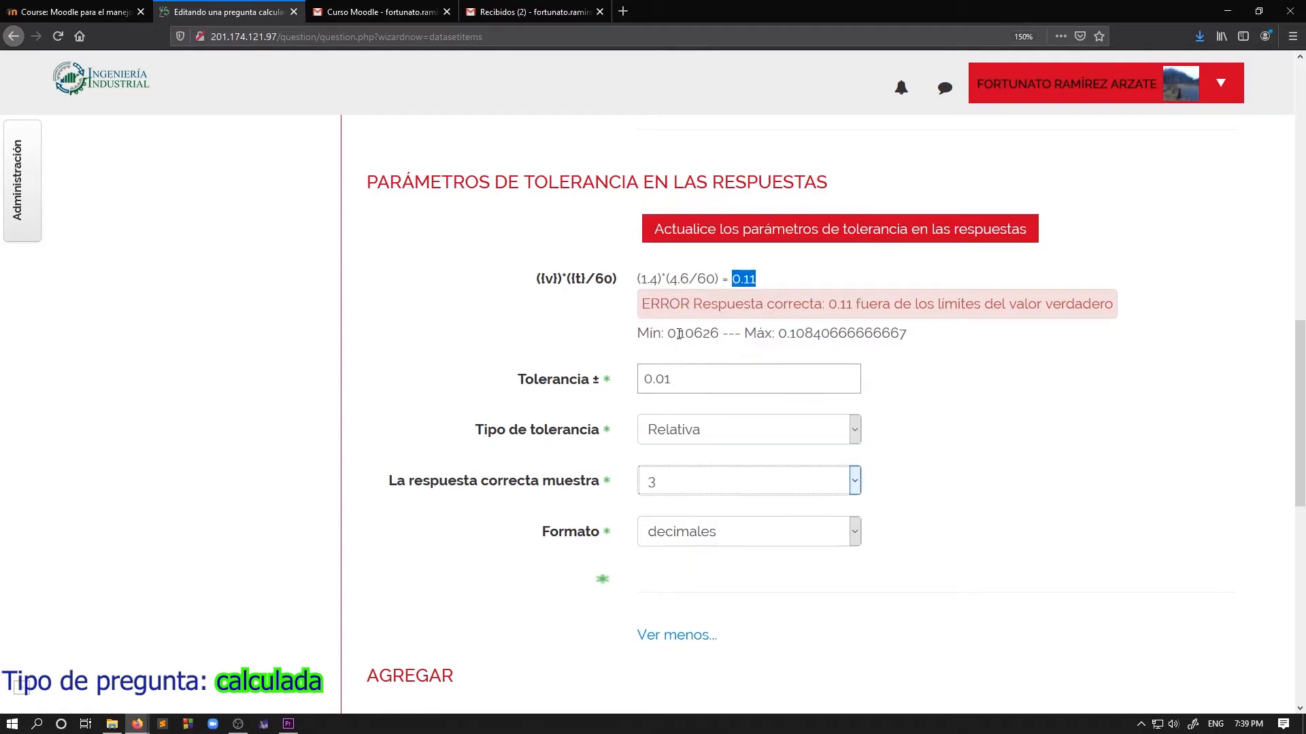
Step: Compare the minimum and maximum tolerance limits with the evaluated formula of the answer
drag(678, 333, 702, 333)
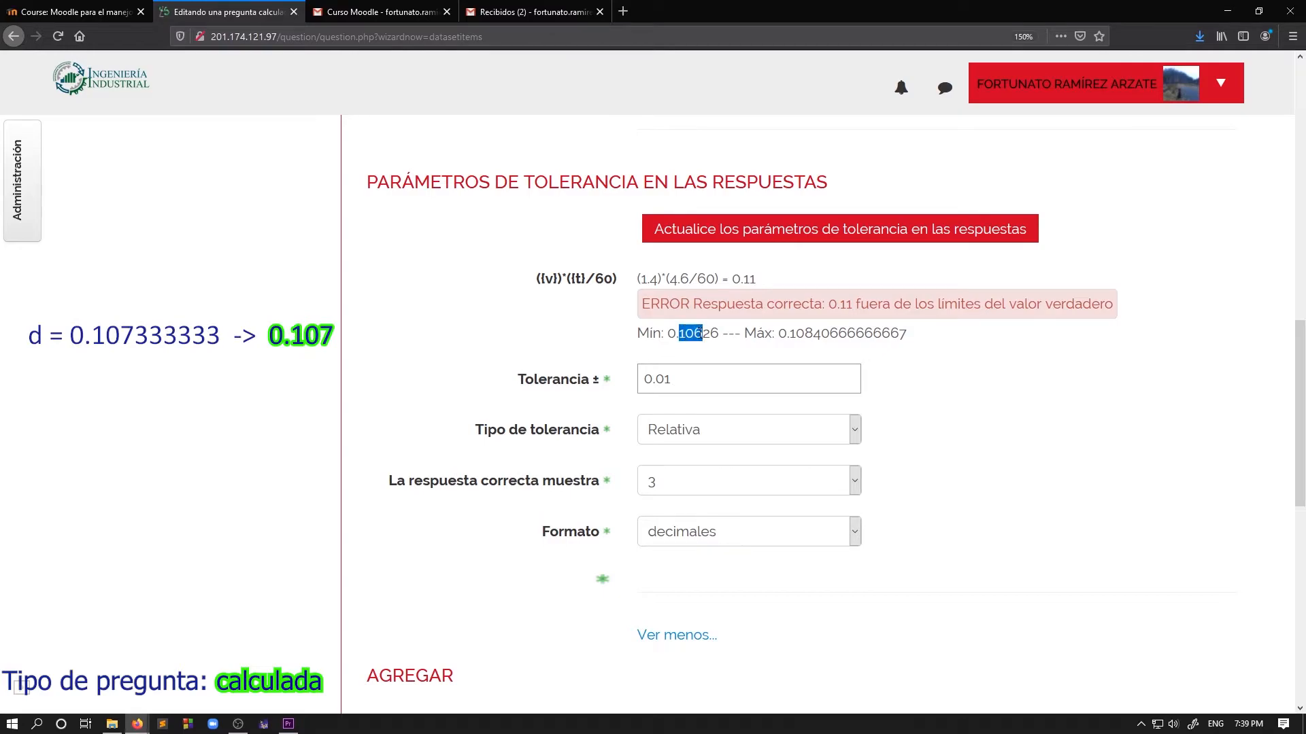
drag(790, 334, 809, 336)
drag(722, 279, 643, 279)
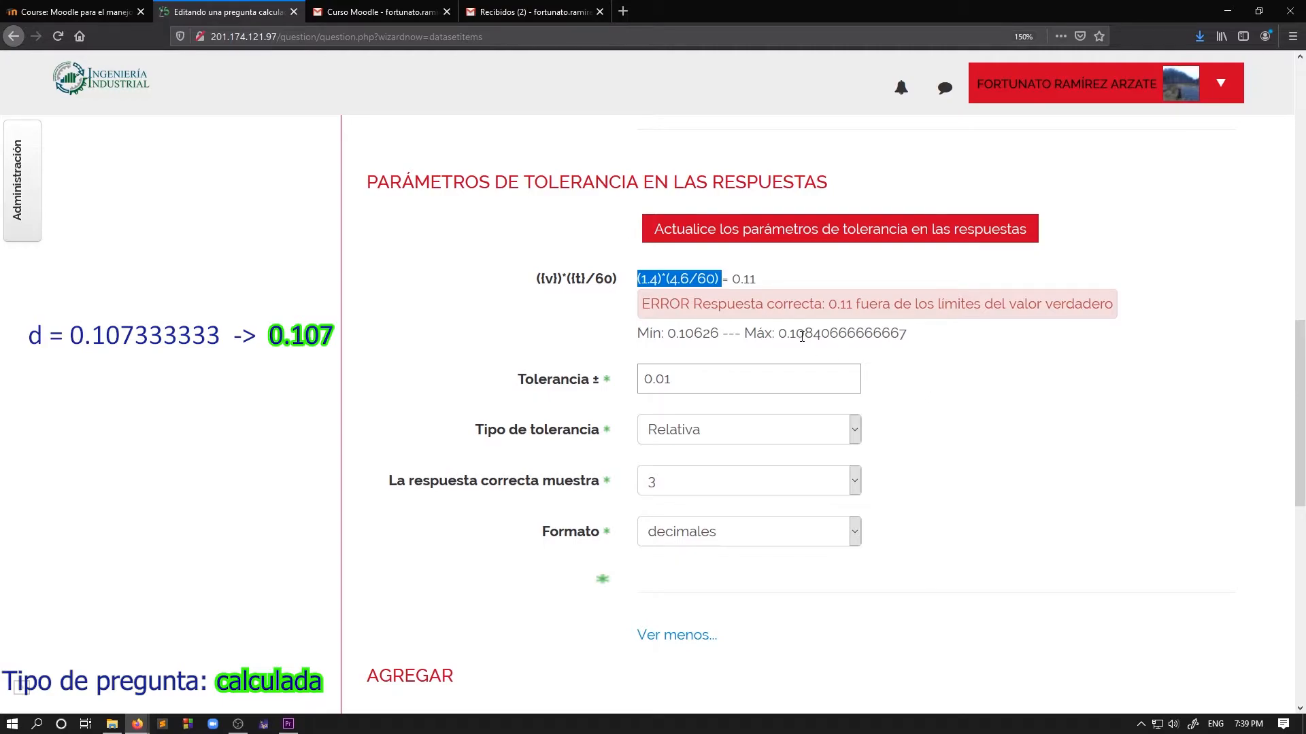
click(712, 332)
drag(668, 333, 821, 333)
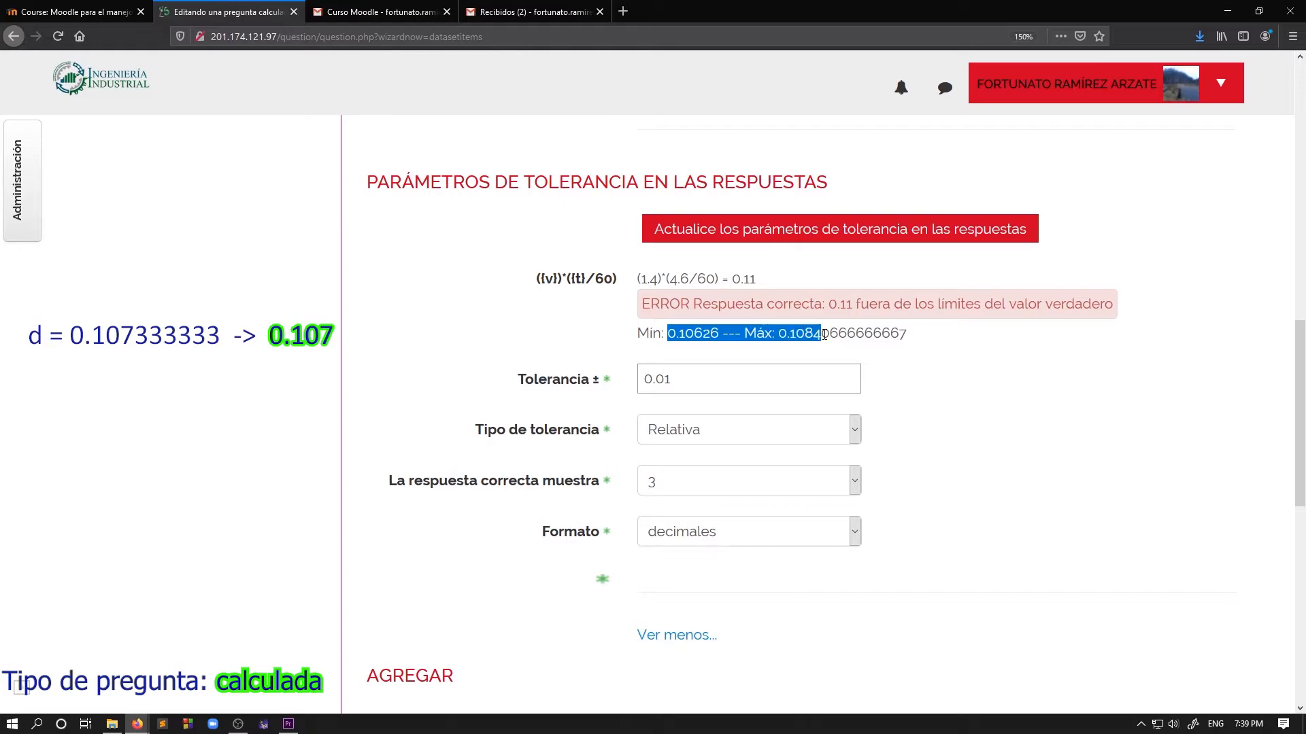
click(920, 354)
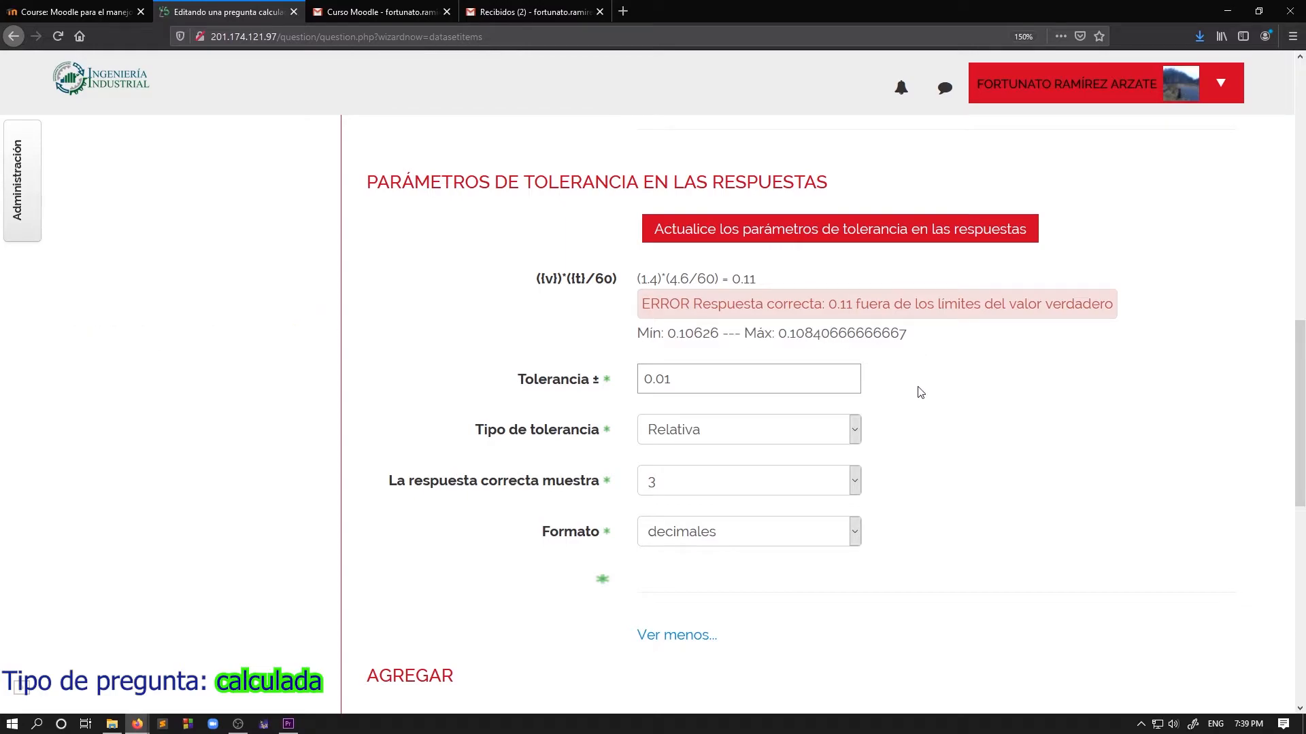
Step: Update the answer tolerance parameters to recalculate the correct answer with the new decimal setting
scroll(905, 396, down, 2)
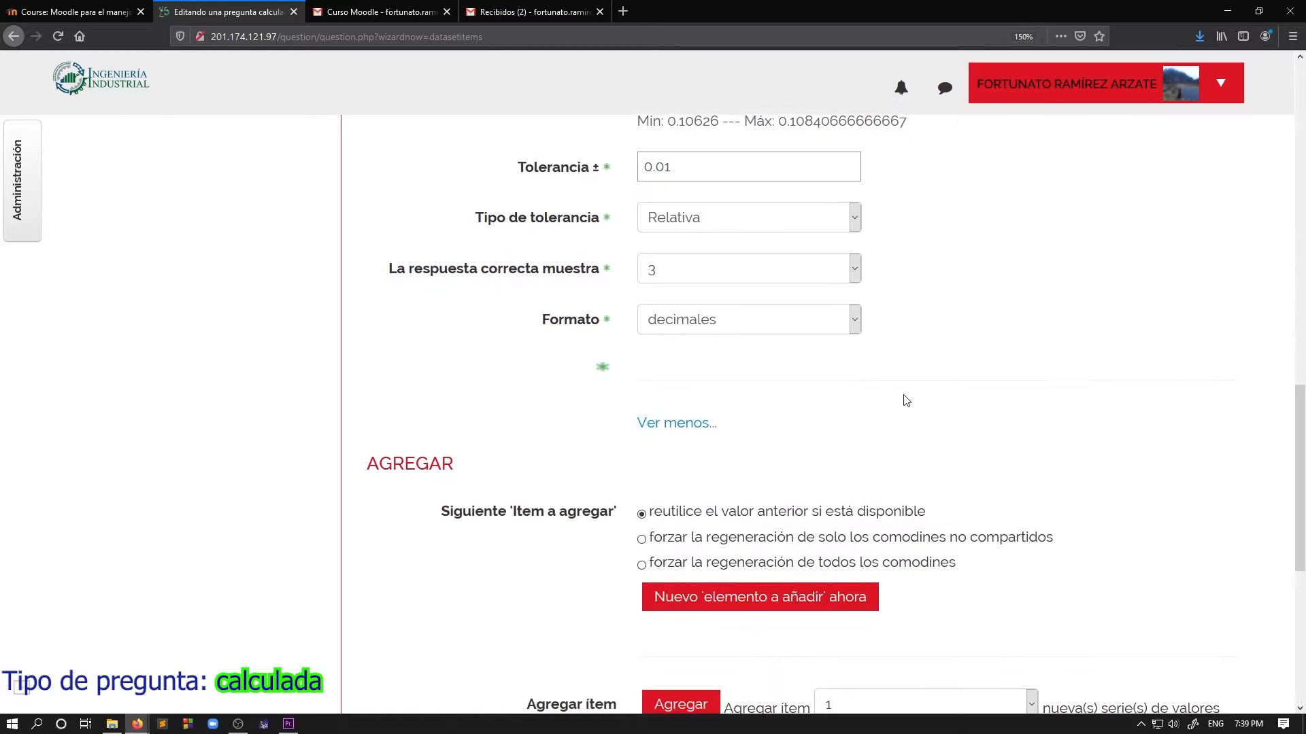
scroll(902, 399, up, 2)
scroll(900, 399, up, 1)
click(782, 340)
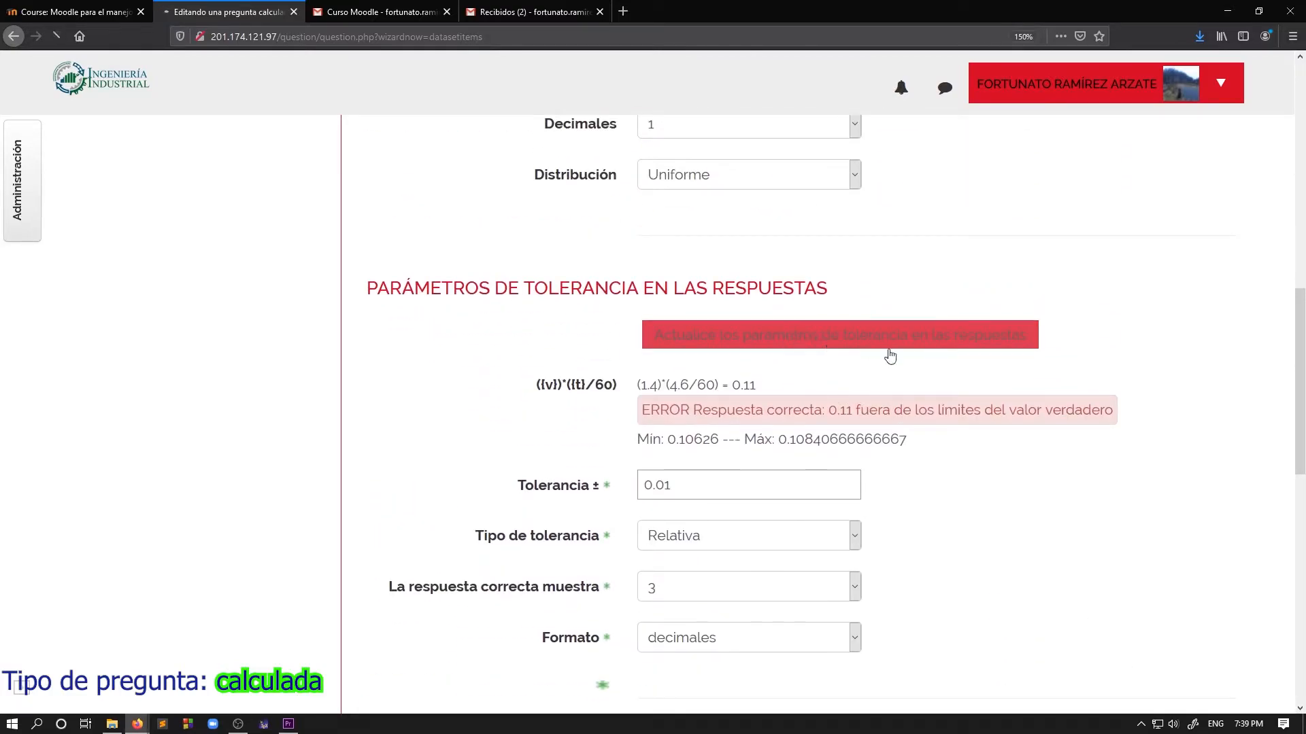
scroll(920, 455, down, 10)
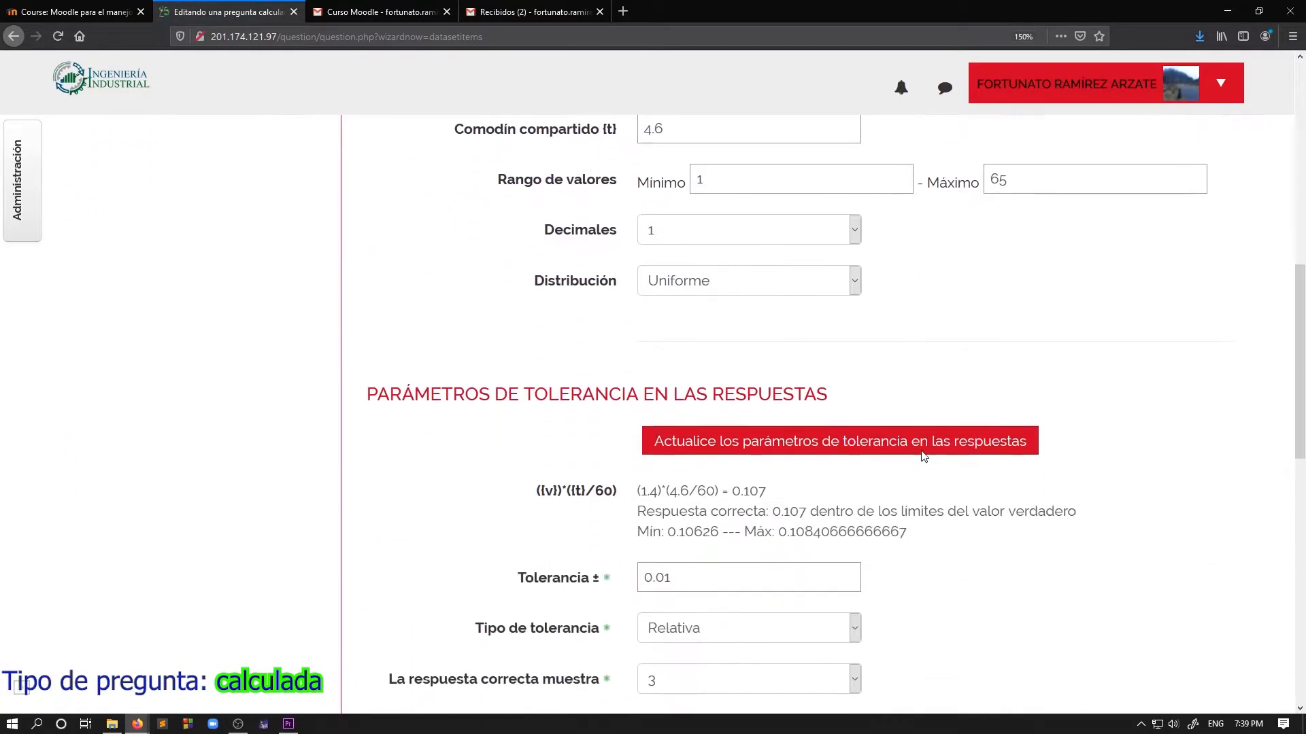
Step: Force regeneration of all wildcards for the next item and add 40 new sets of wildcard values
scroll(923, 450, down, 1)
scroll(723, 283, down, 5)
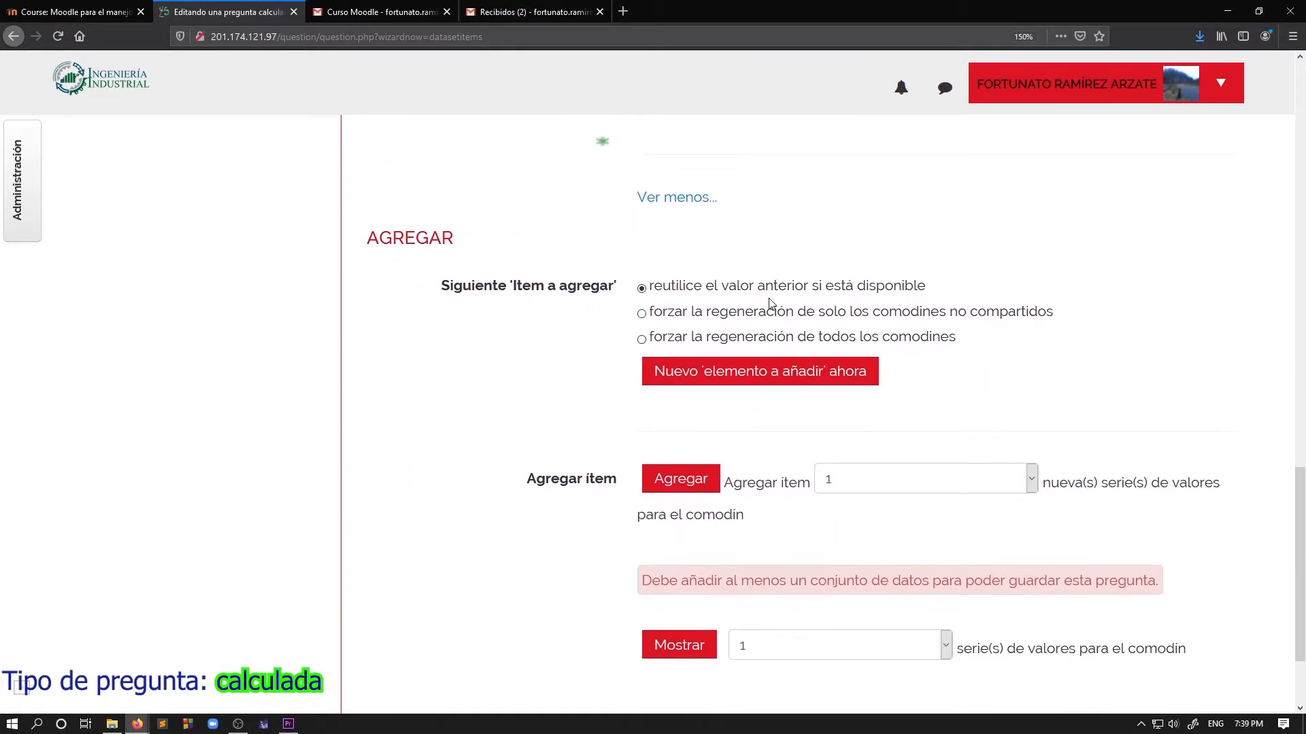
scroll(771, 304, down, 2)
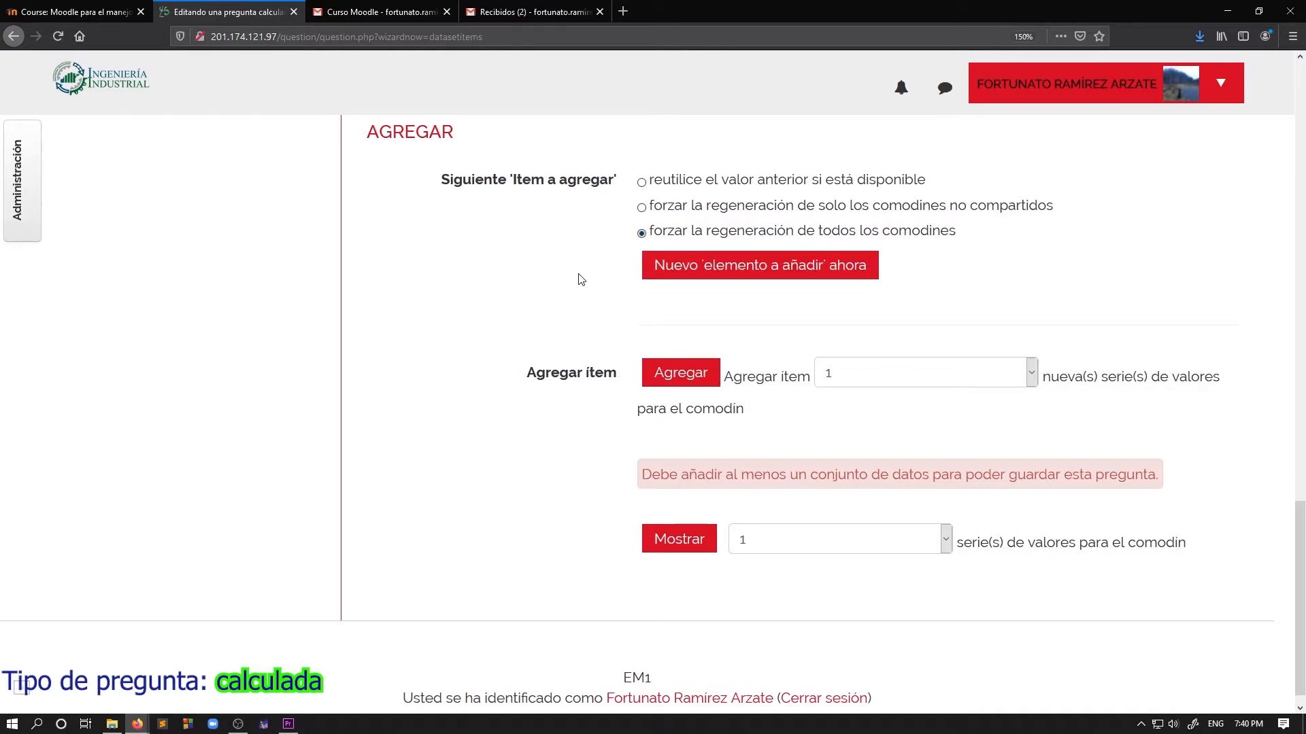
scroll(582, 280, down, 1)
click(886, 359)
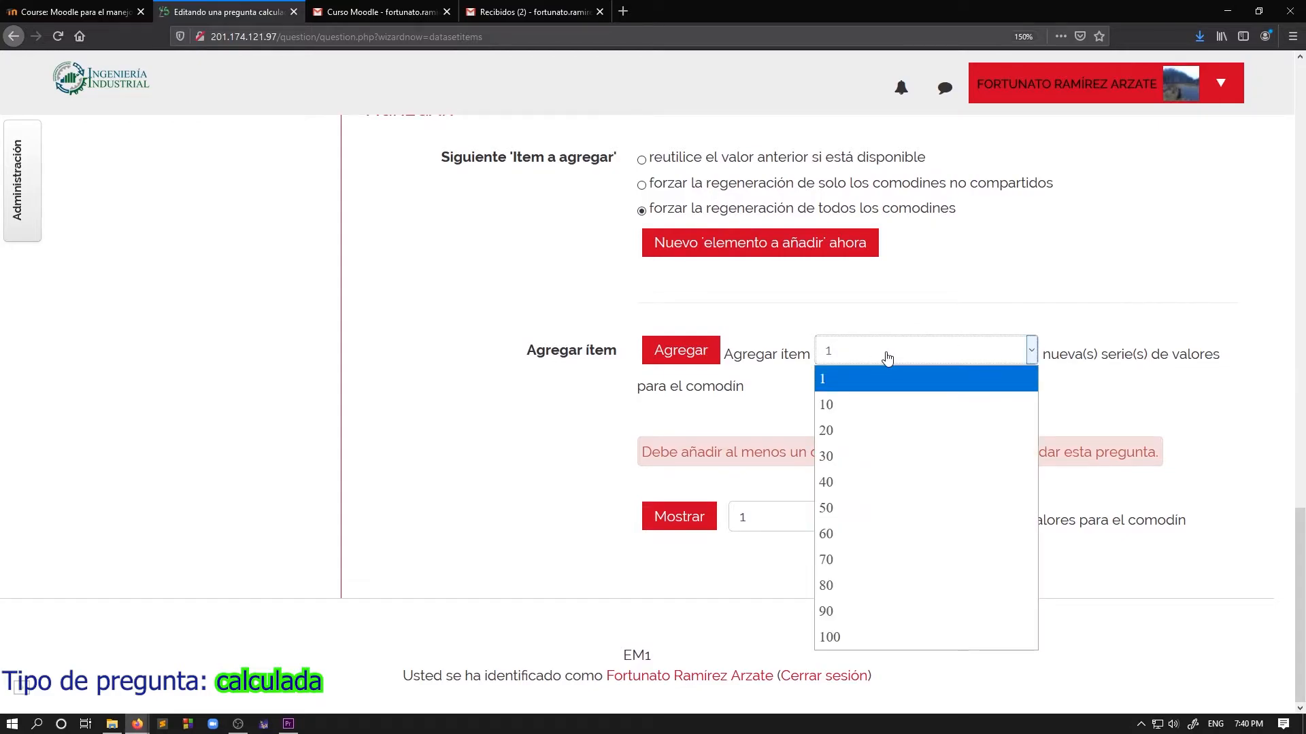
click(856, 490)
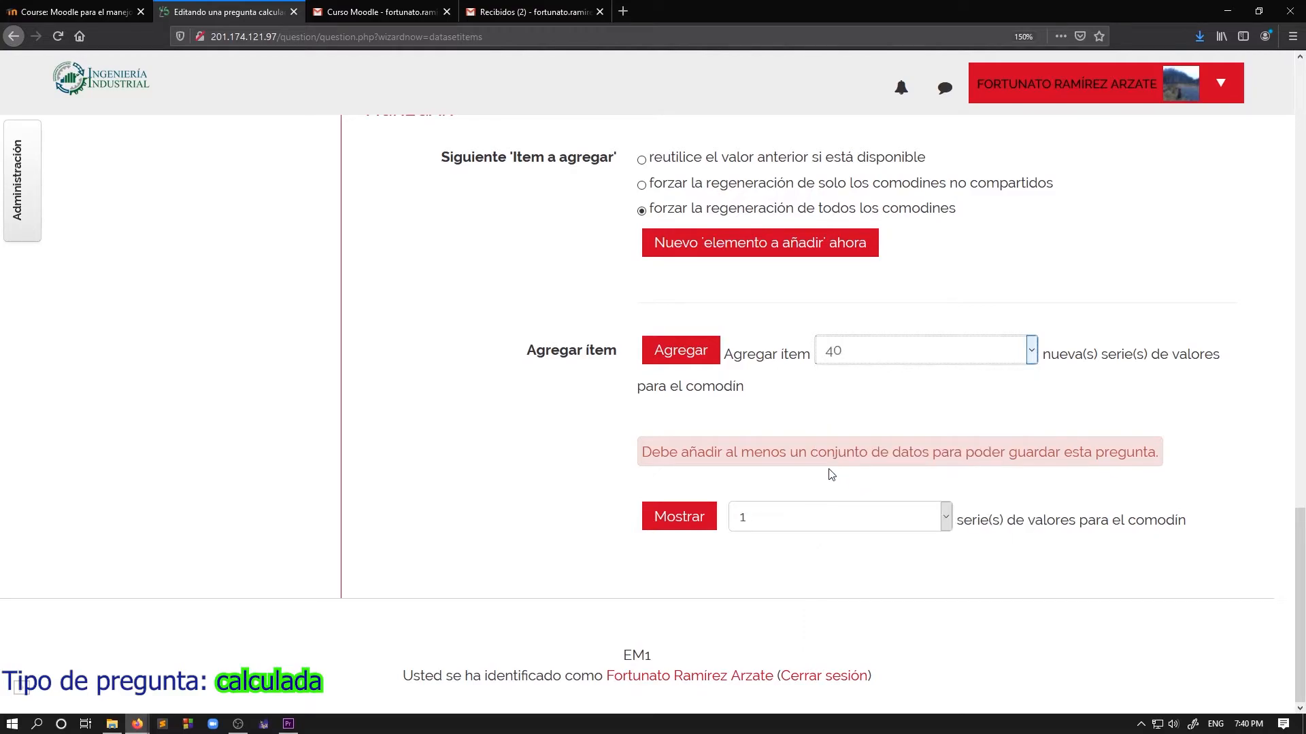
click(680, 350)
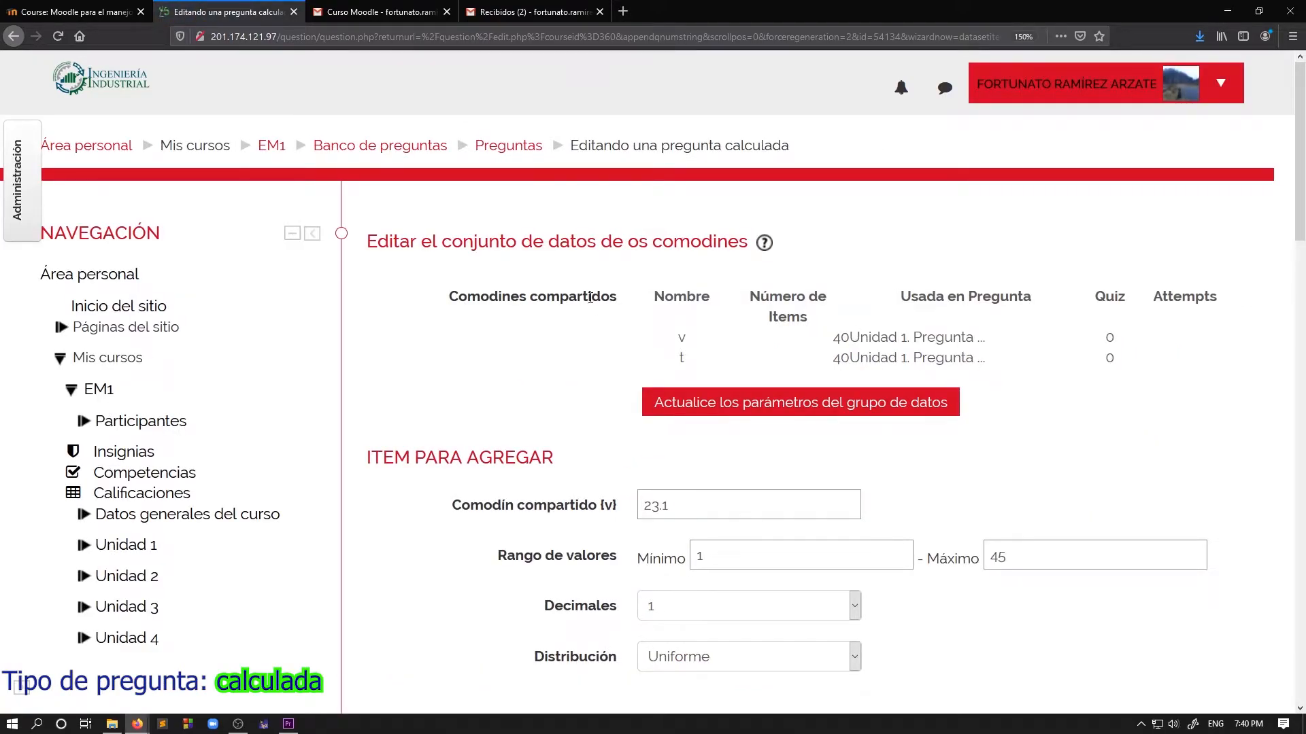
Step: Check the number of items listed for the shared wildcards v and t and review their value ranges
double_click(681, 338)
drag(833, 338, 850, 359)
click(836, 358)
scroll(843, 361, down, 6)
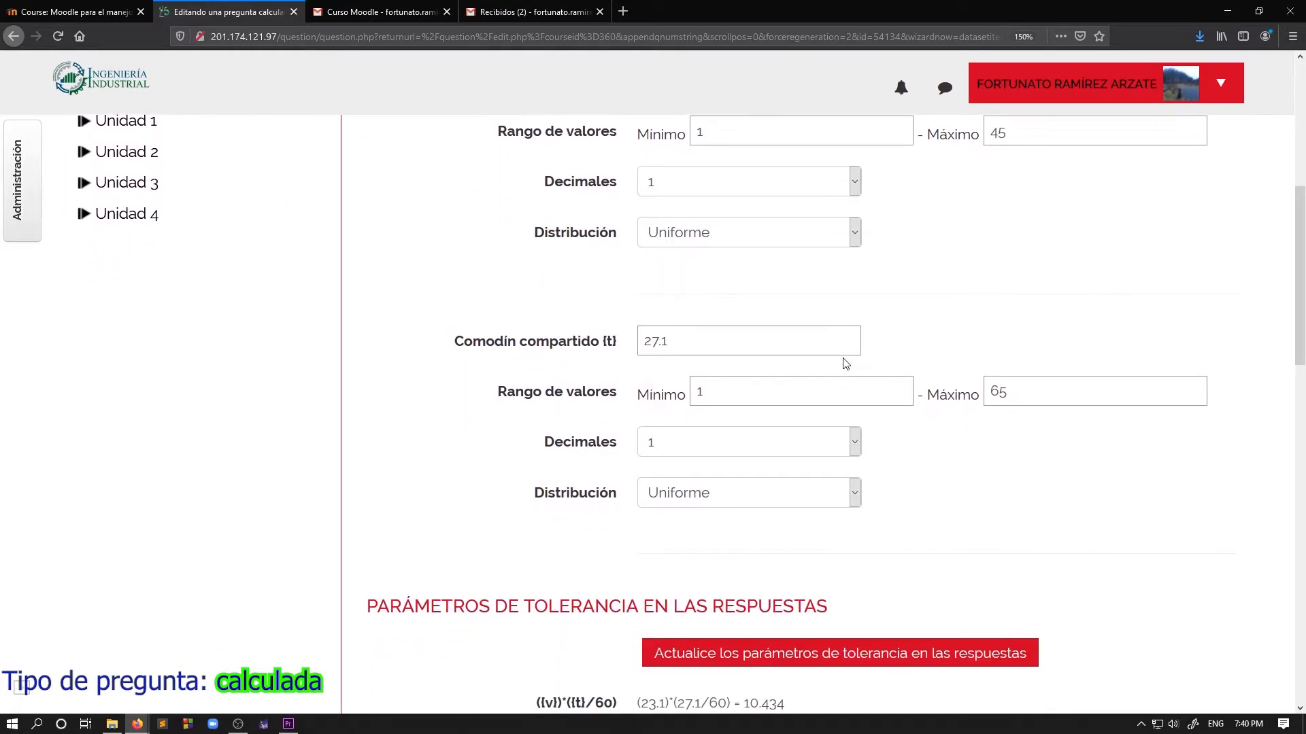
scroll(845, 362, up, 3)
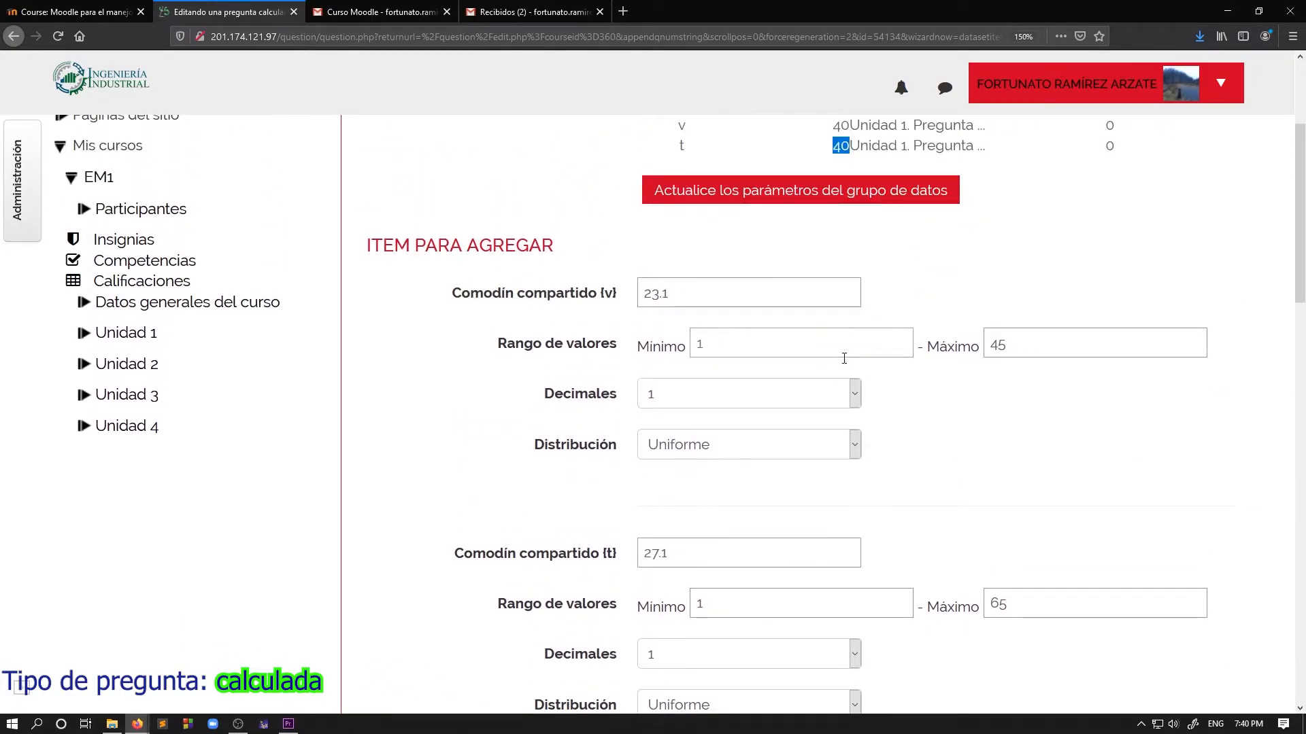
Step: Examine the wildcard values of set 40 and the answer its formula gives, comparing them with the defined ranges
scroll(844, 358, down, 3)
scroll(845, 364, down, 9)
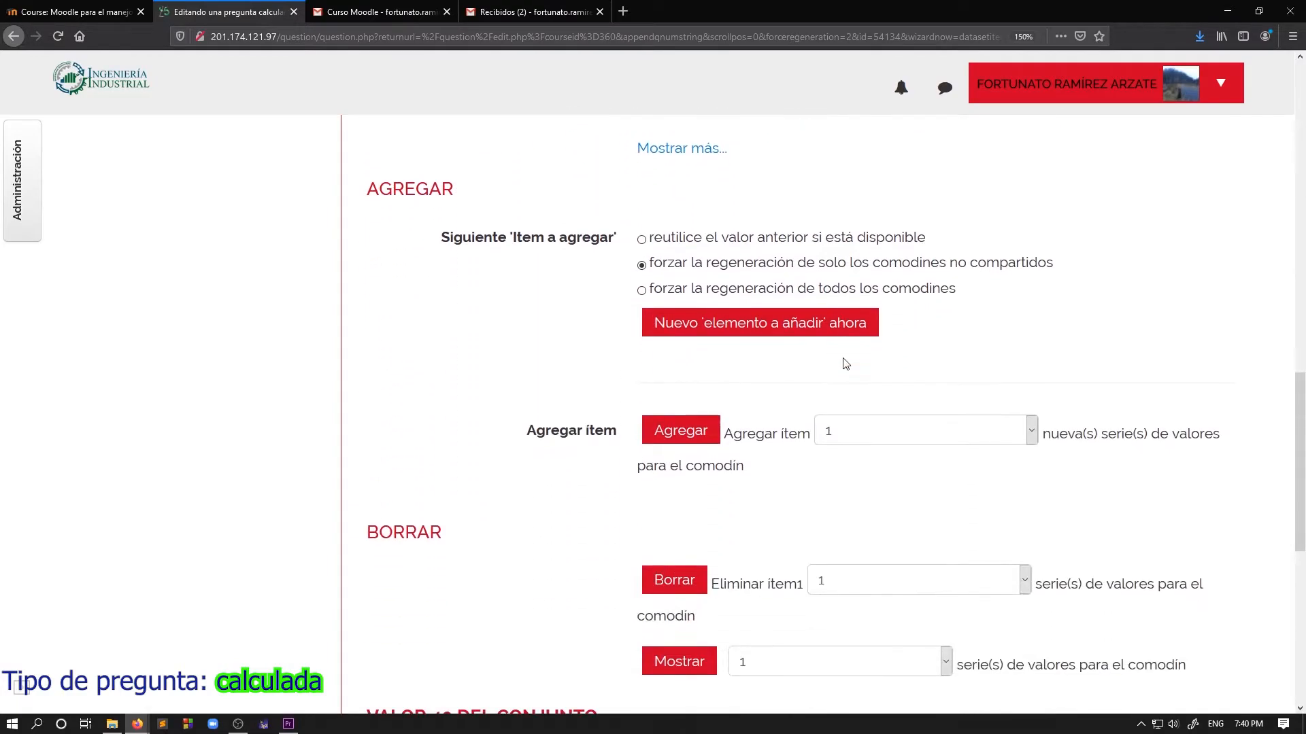
scroll(846, 363, down, 7)
scroll(845, 364, down, 1)
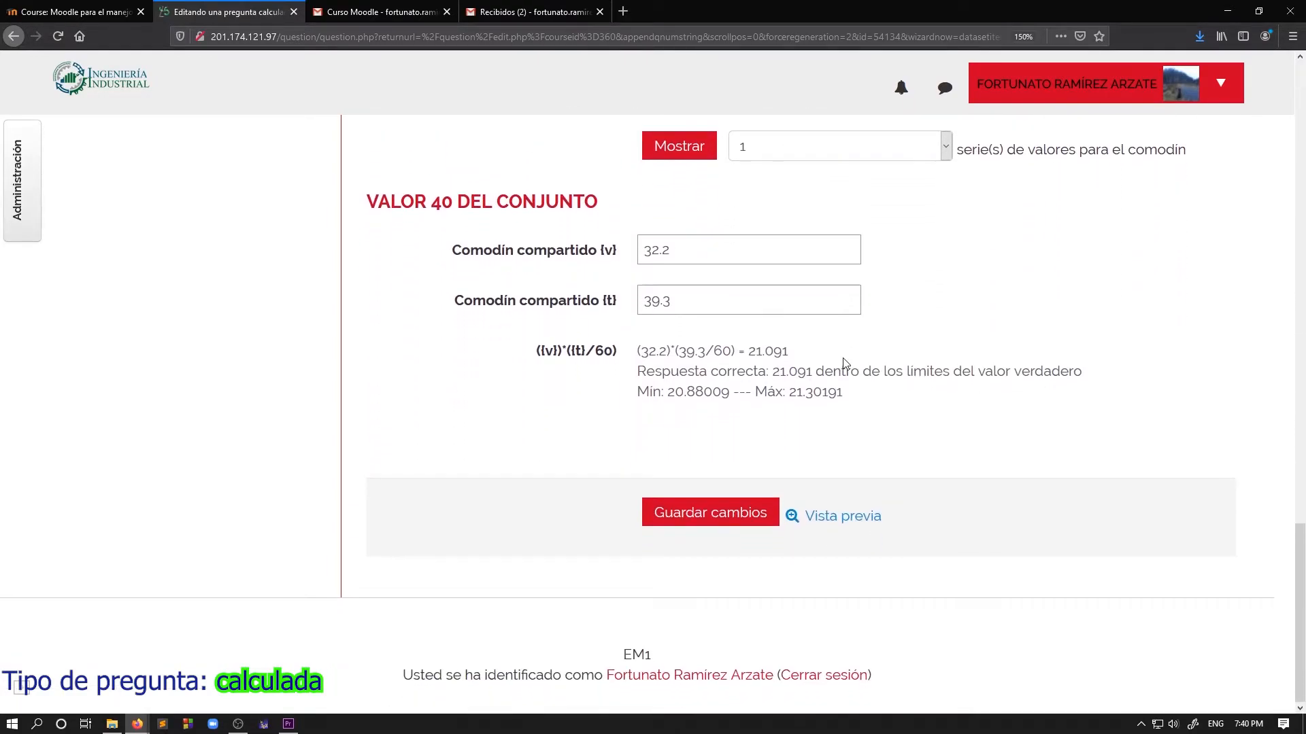
scroll(845, 364, up, 15)
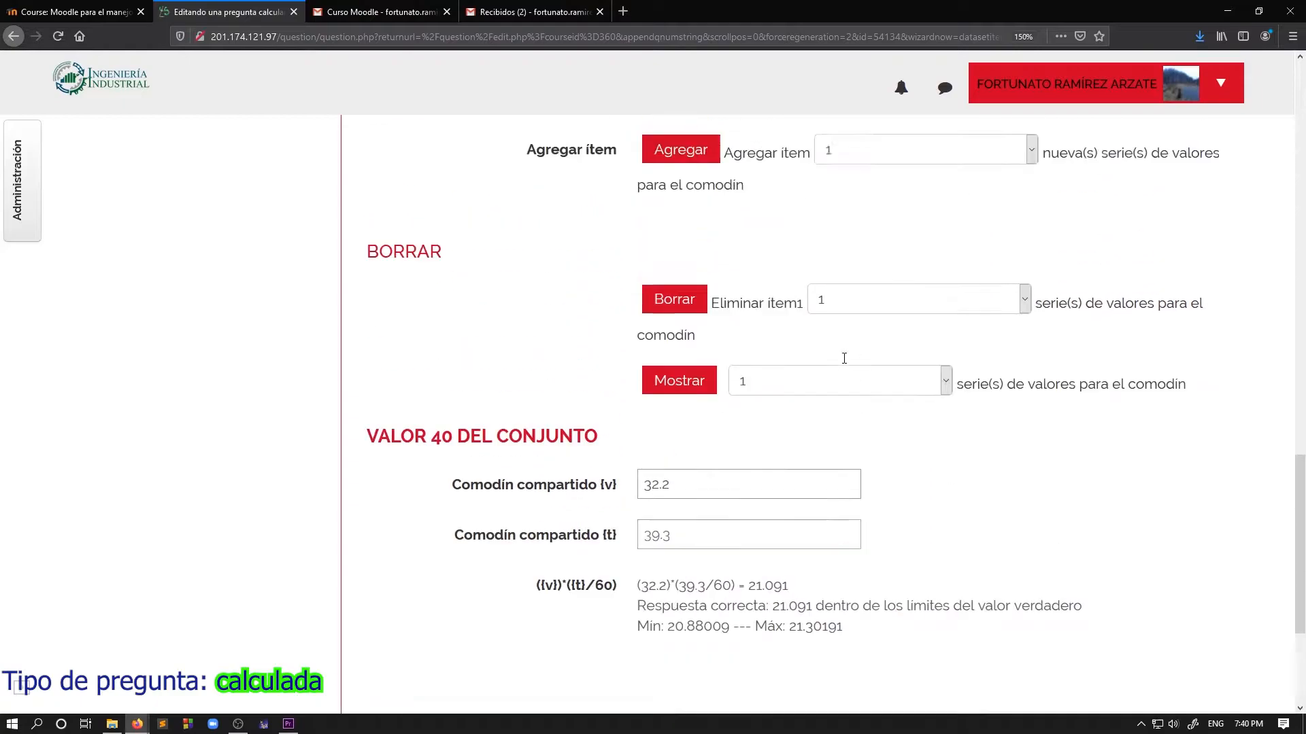
scroll(846, 364, up, 5)
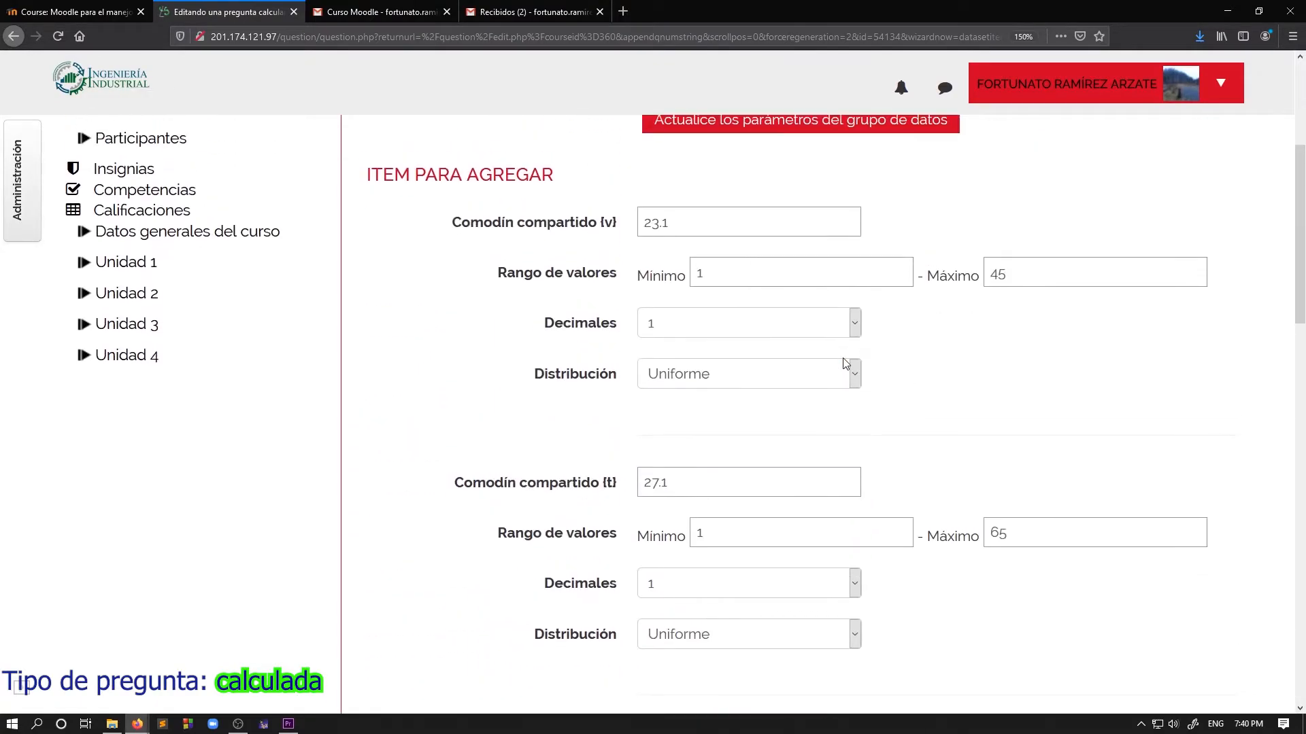
scroll(845, 364, down, 16)
scroll(845, 364, down, 5)
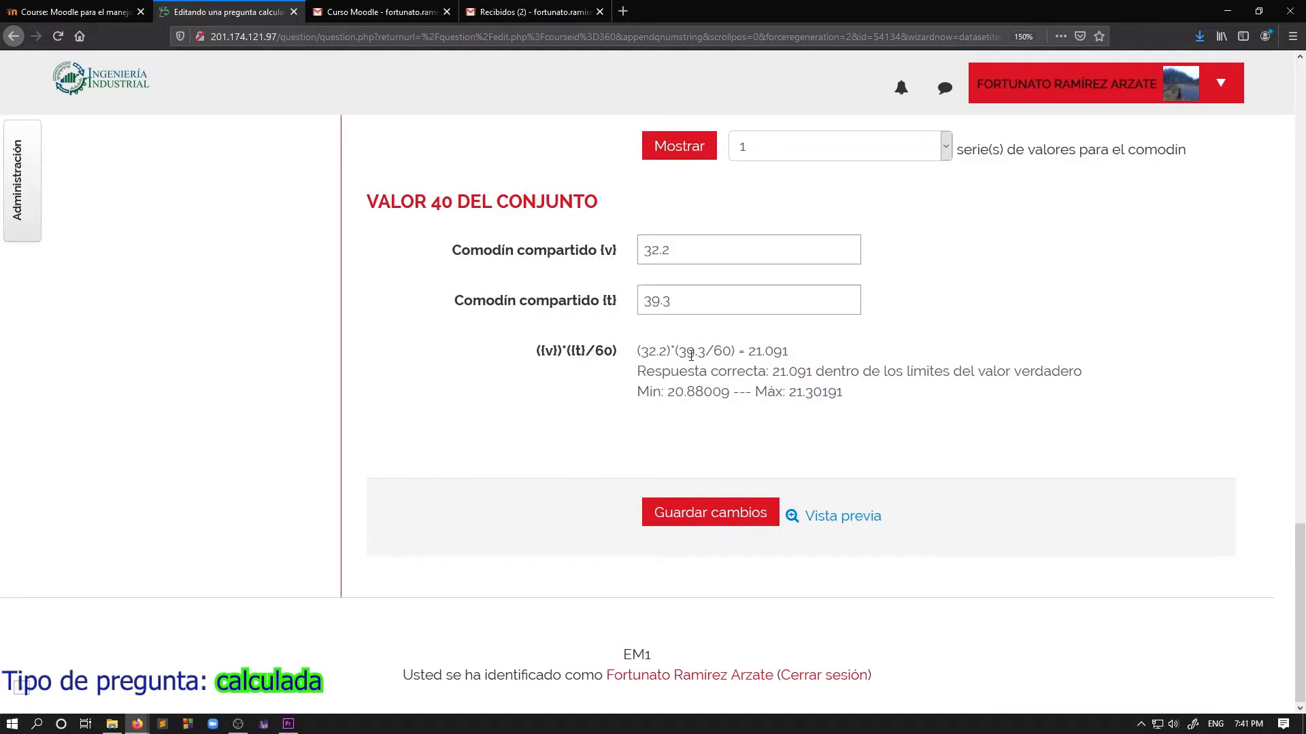
drag(747, 351, 787, 351)
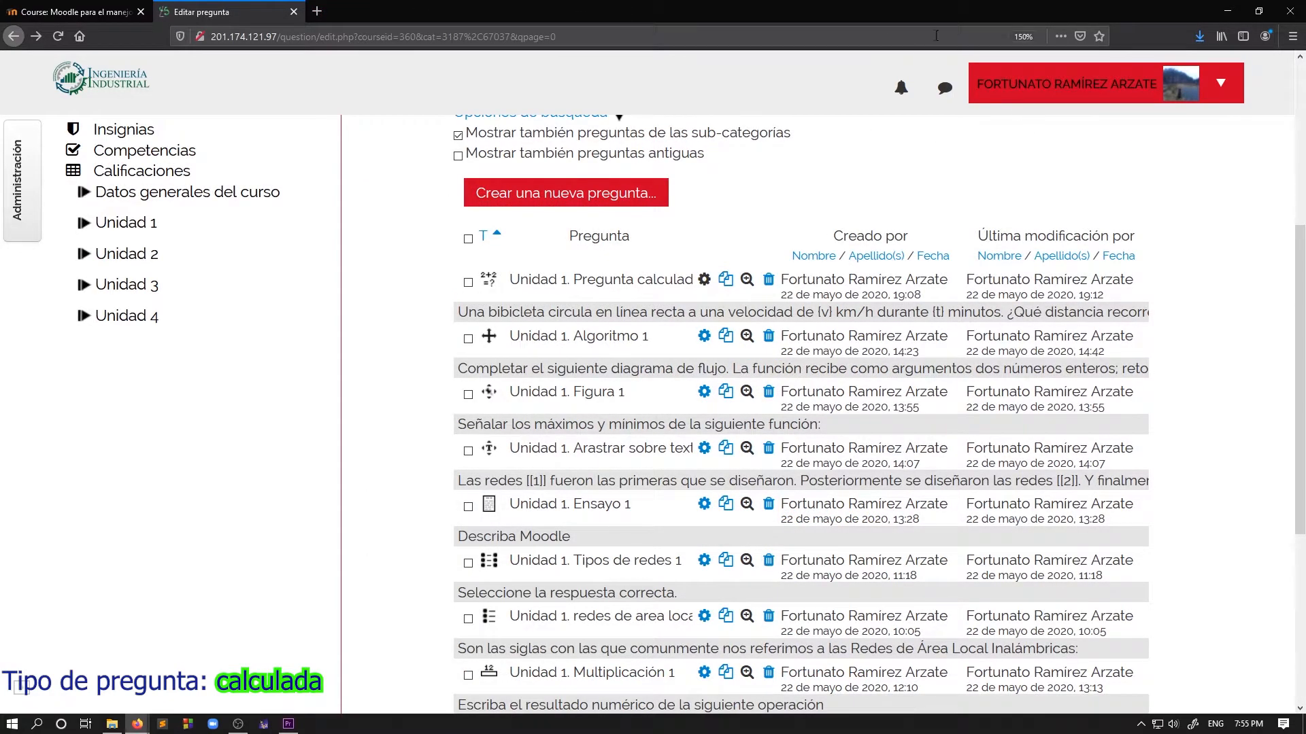
Step: Reset the page zoom and open a maximized preview of the calculated bicycle question from the question bank
key(ctrl+0)
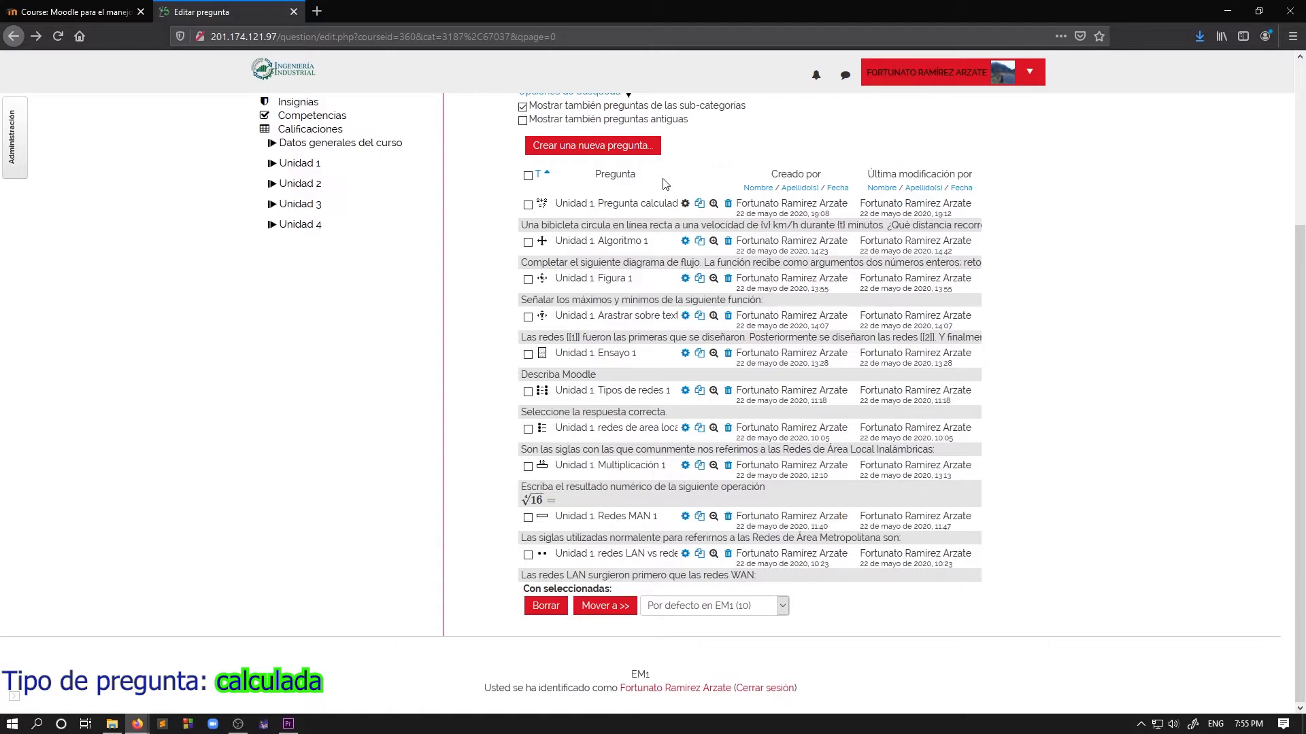
click(713, 204)
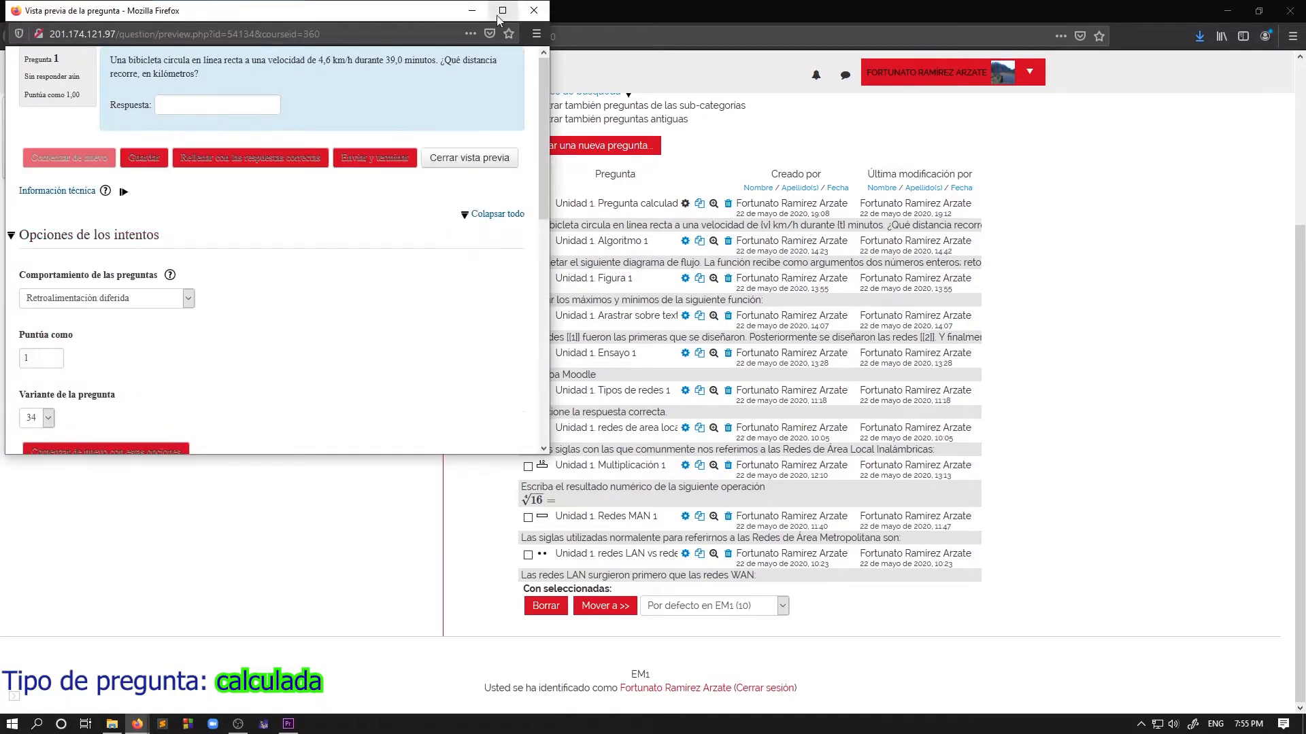
click(502, 10)
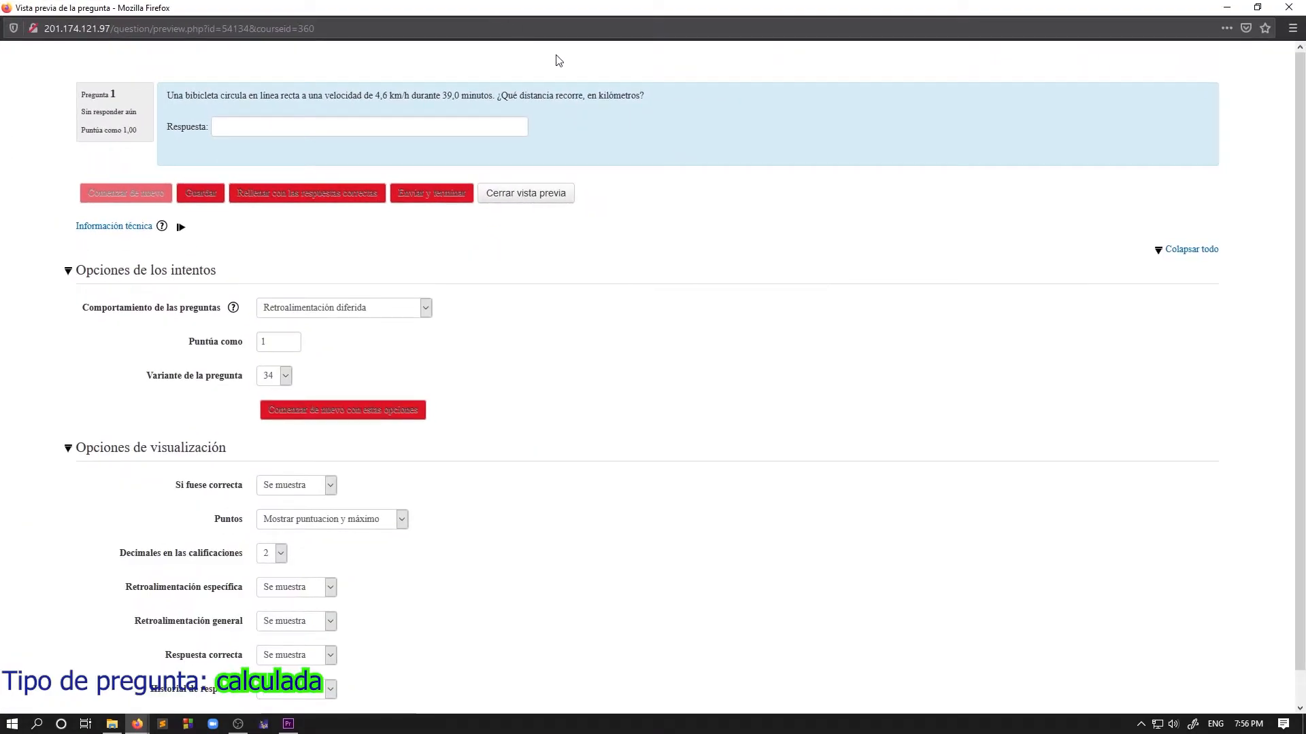
Step: Submit 2.990 as the answer to the previewed bicycle question and close the preview
click(360, 128)
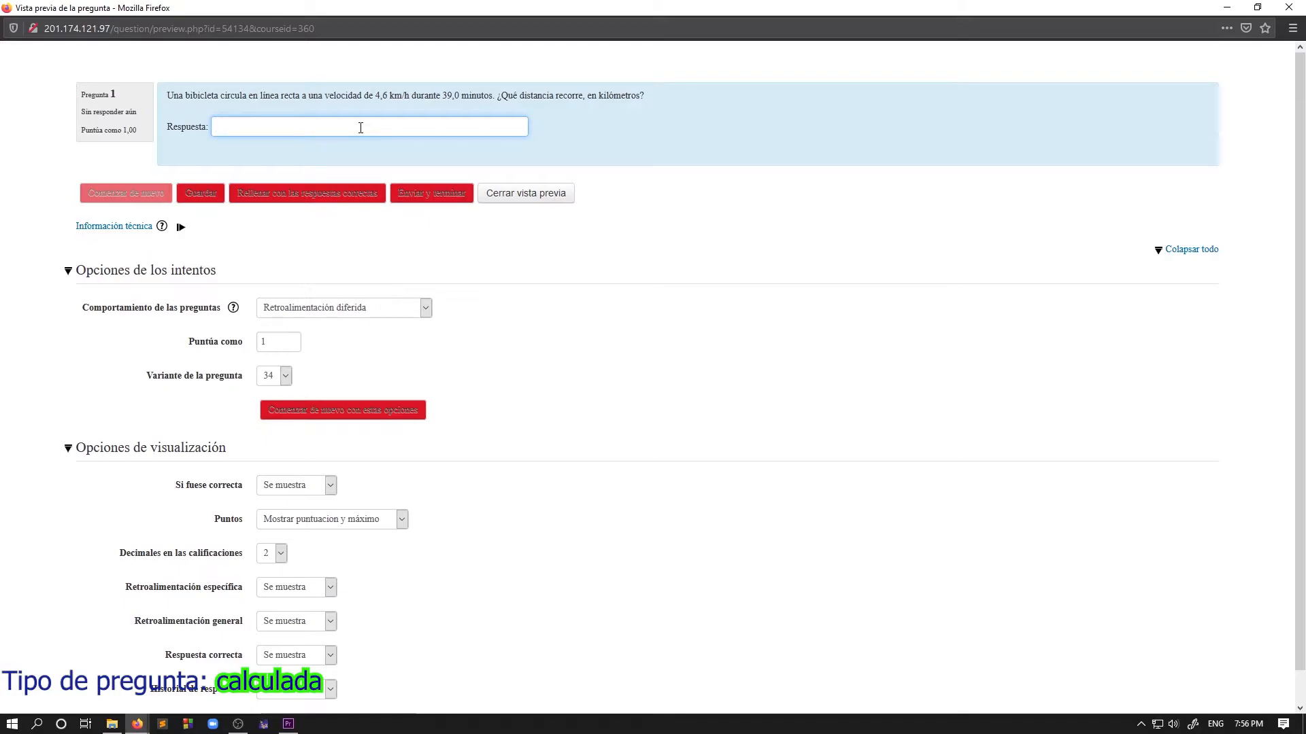
drag(375, 97, 440, 99)
click(384, 94)
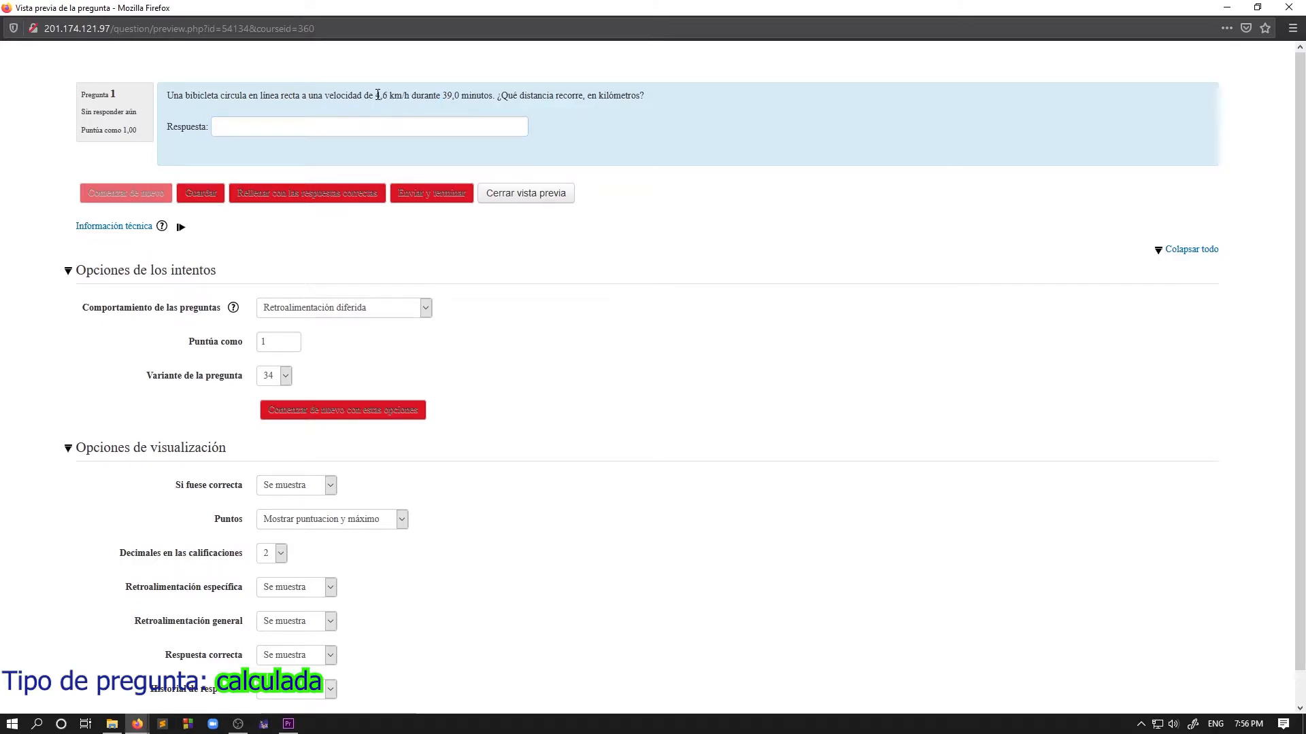
click(470, 128)
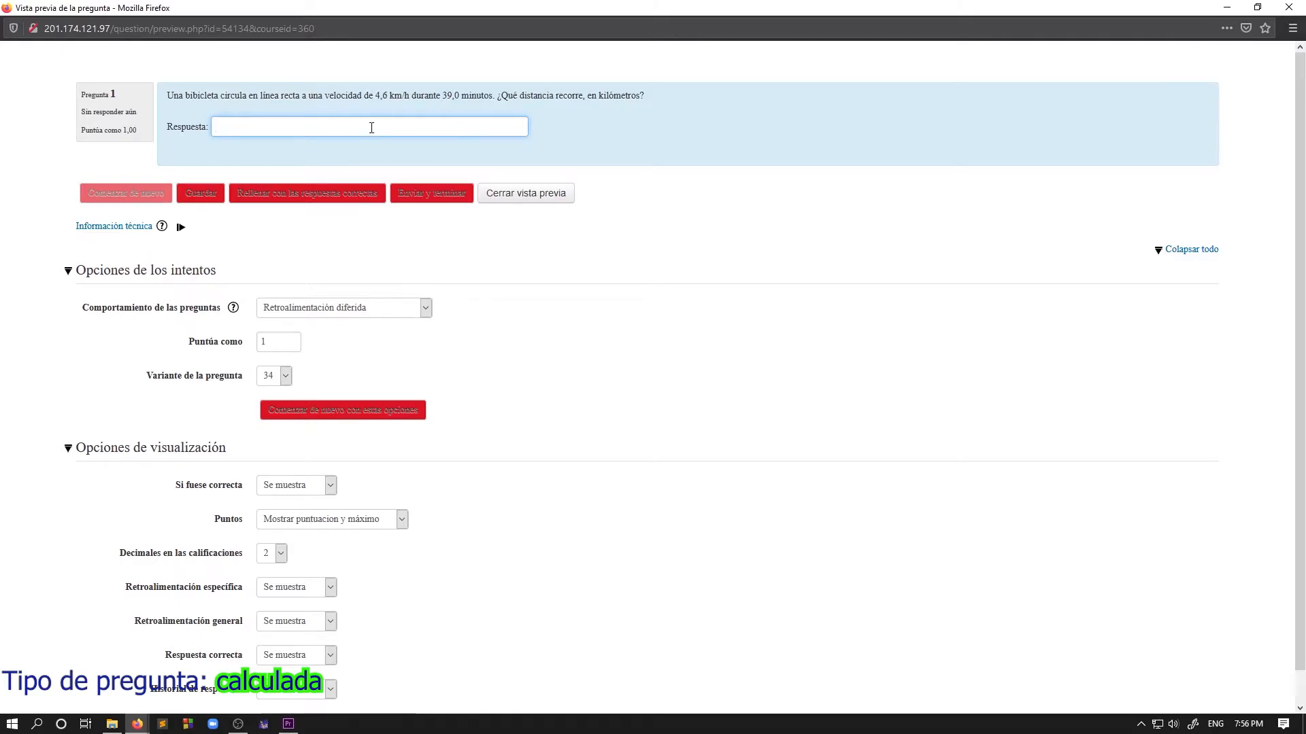
text(990)
click(428, 195)
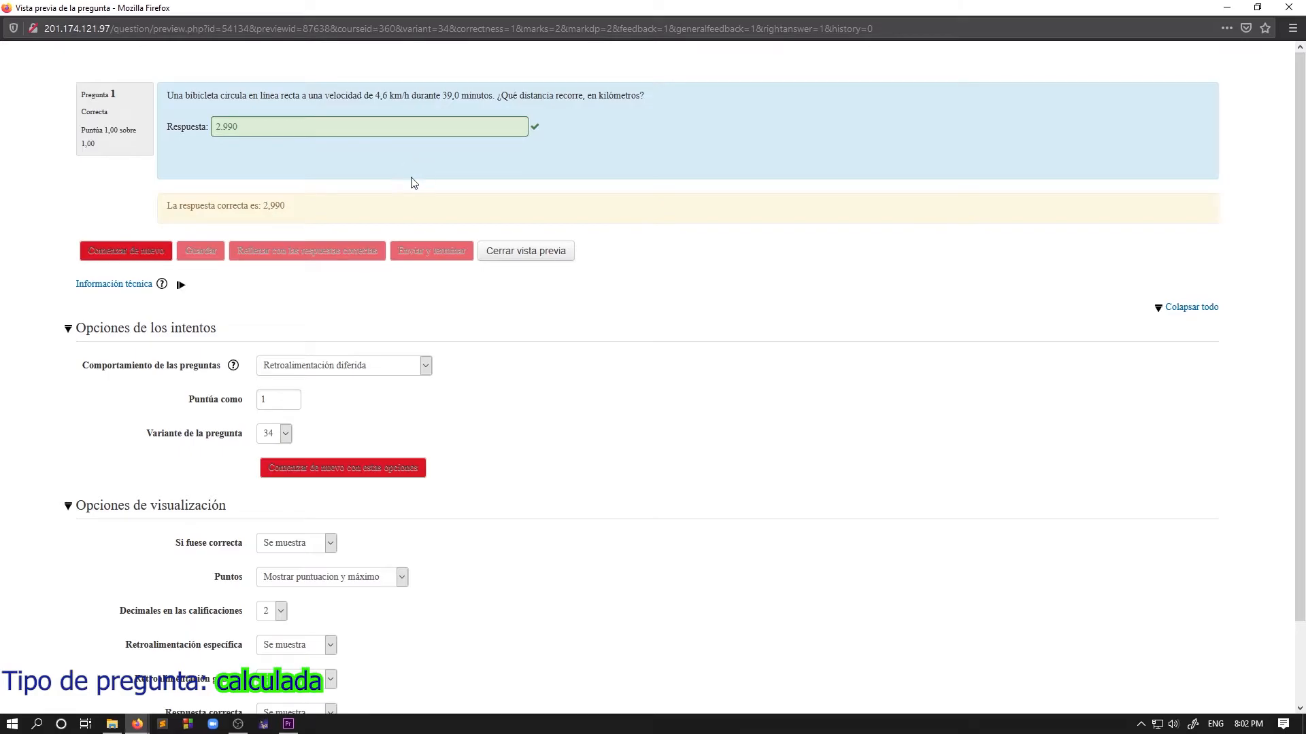
click(498, 257)
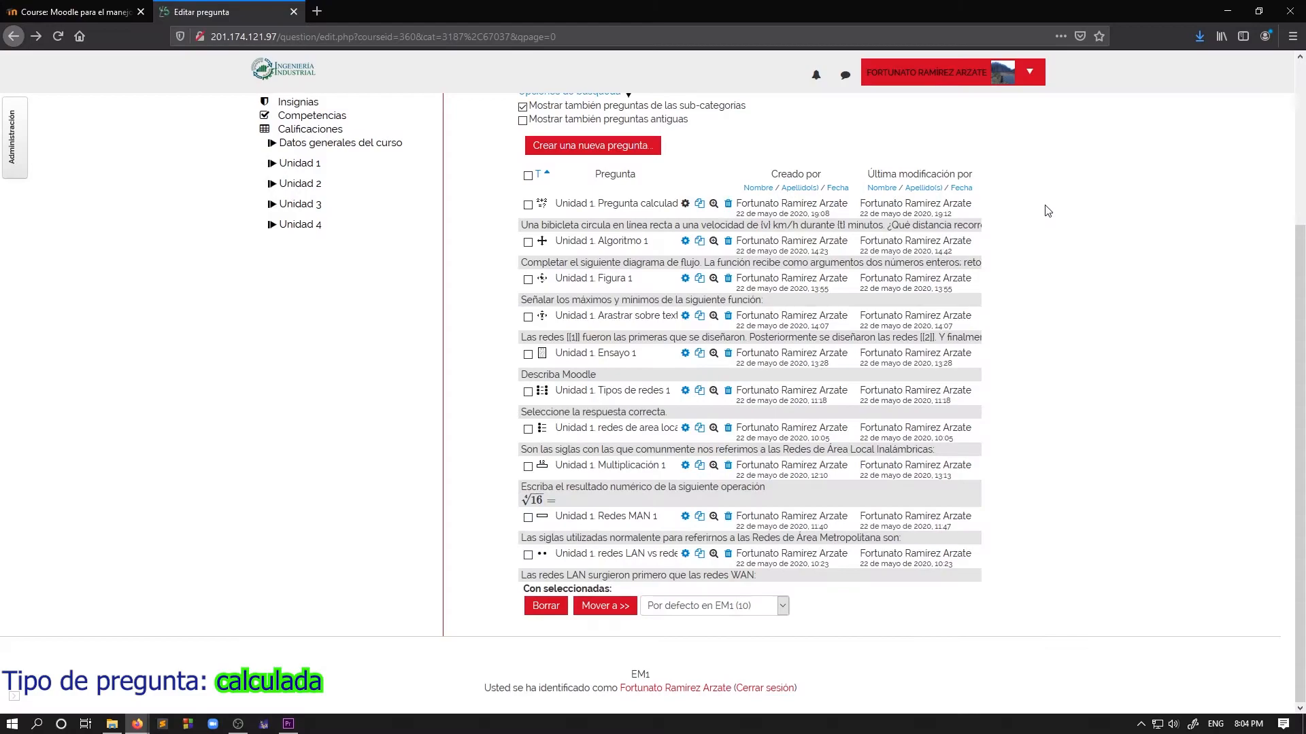
Step: Edit the calculated question and append the note "Nota. Escribir la respuesta con tres cifras significativas despues del punto." below its question text
click(686, 204)
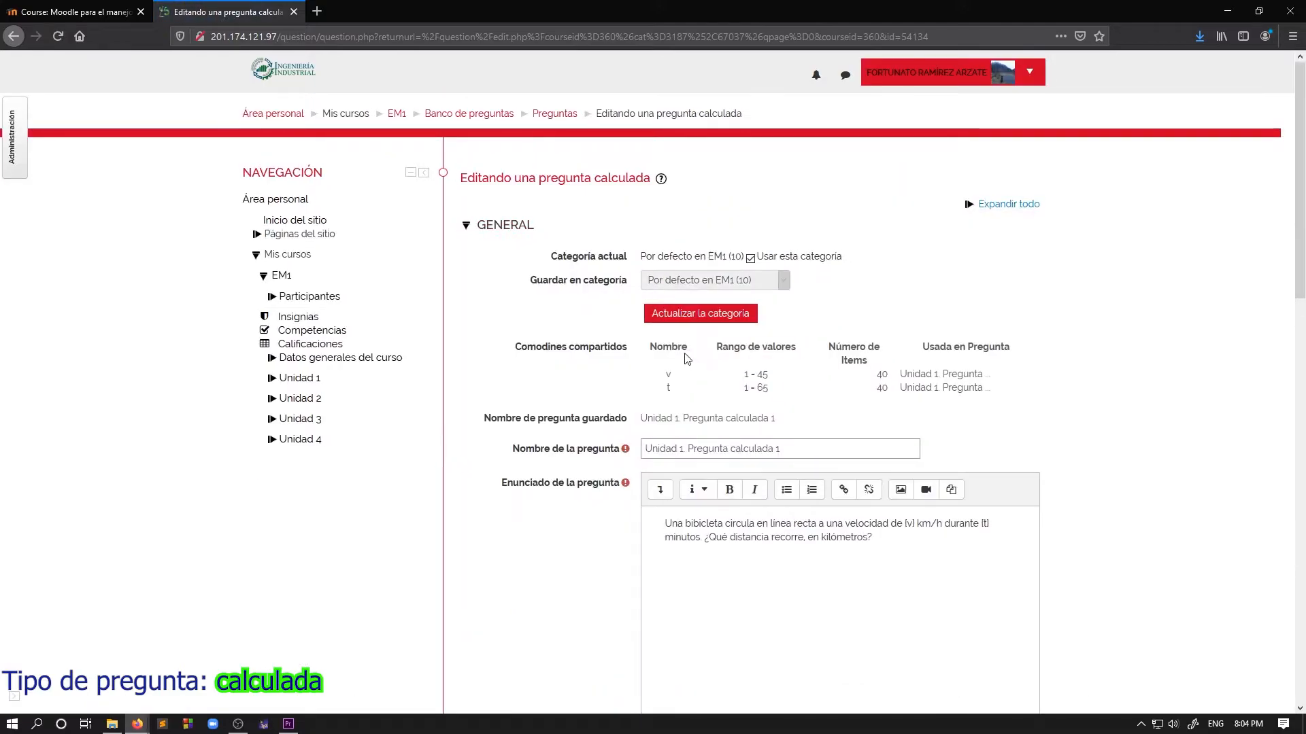
scroll(687, 360, down, 2)
click(878, 403)
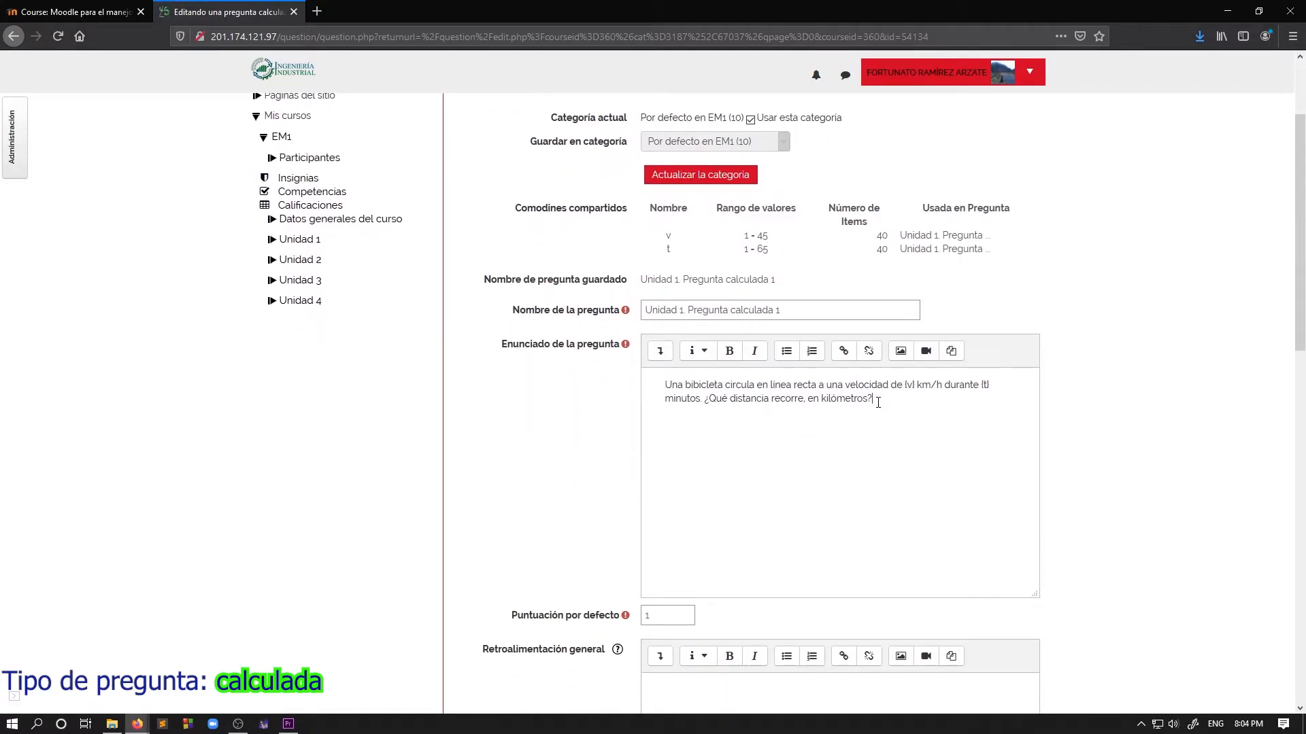
key(Return)
text(Nota)
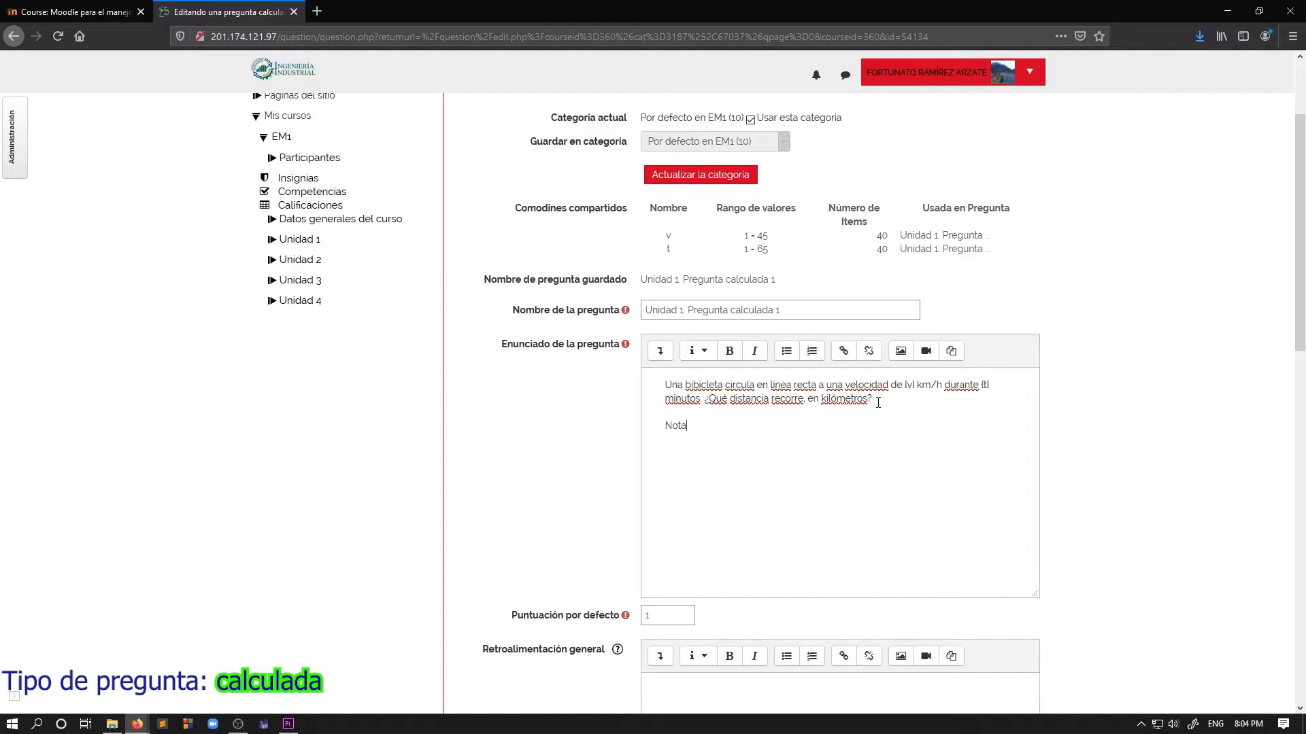
text(. Escribir la respuesta con)
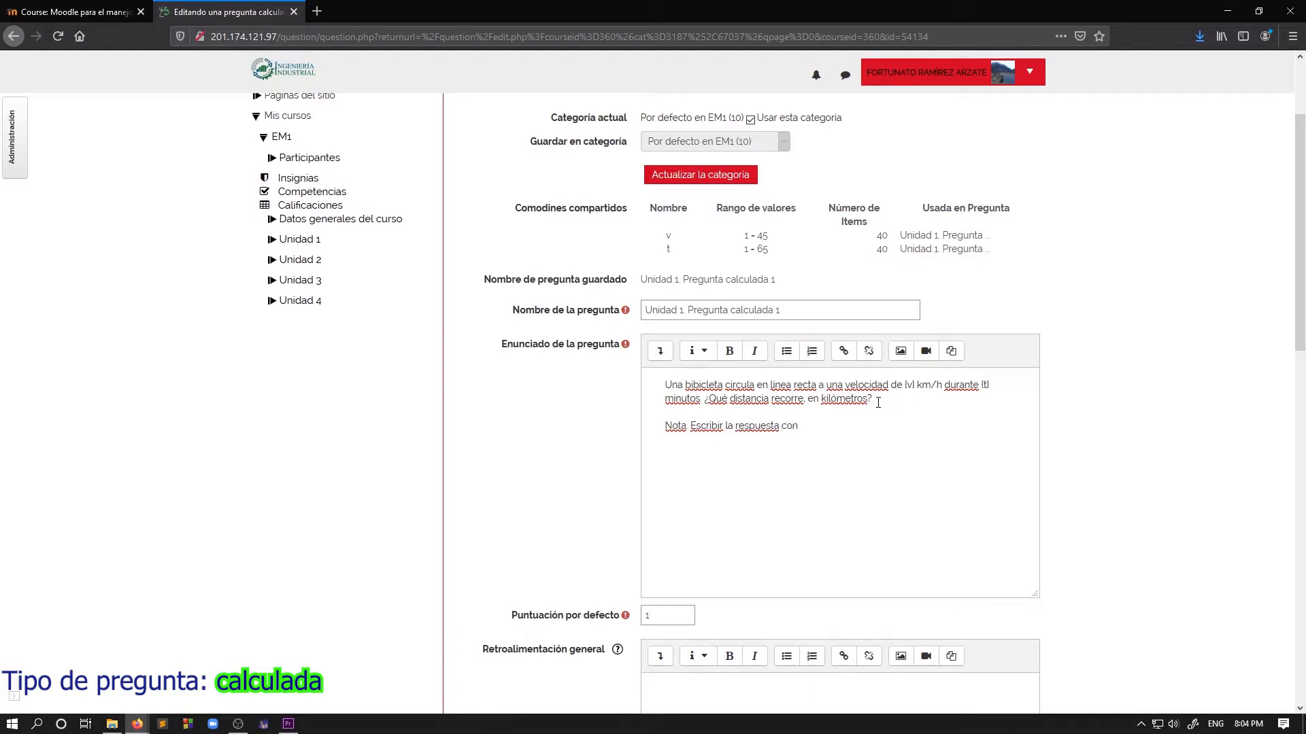
text( tres cifras significativas despues del punto)
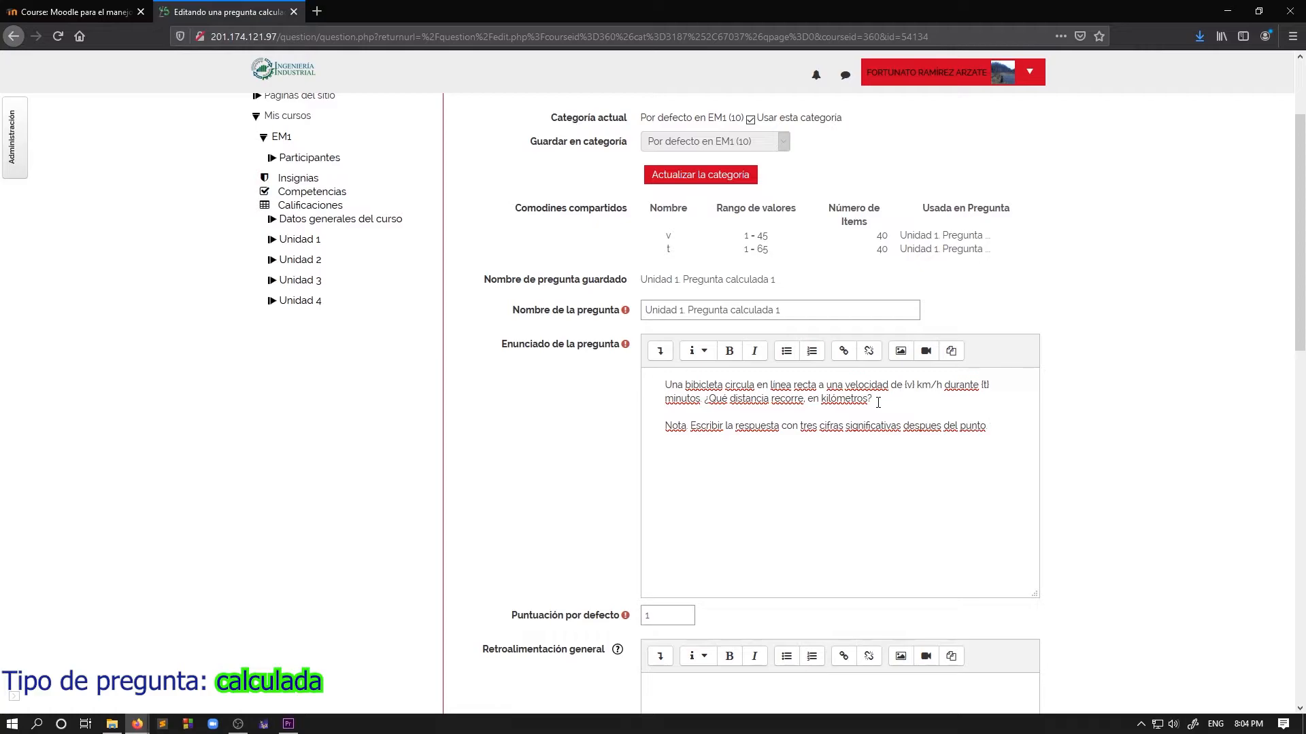
Step: Save the edited question and continue with the same shared data sets for wildcards v and t, without synchronization
scroll(879, 400, down, 15)
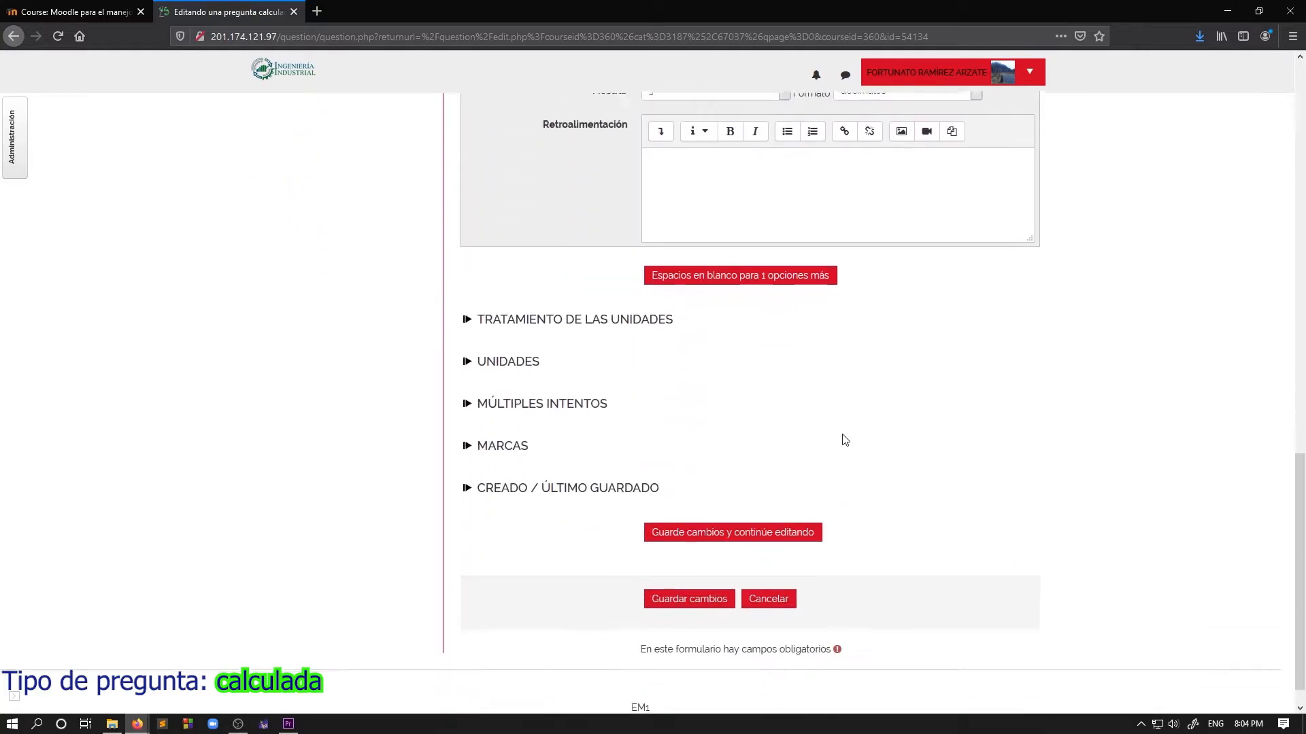
click(720, 568)
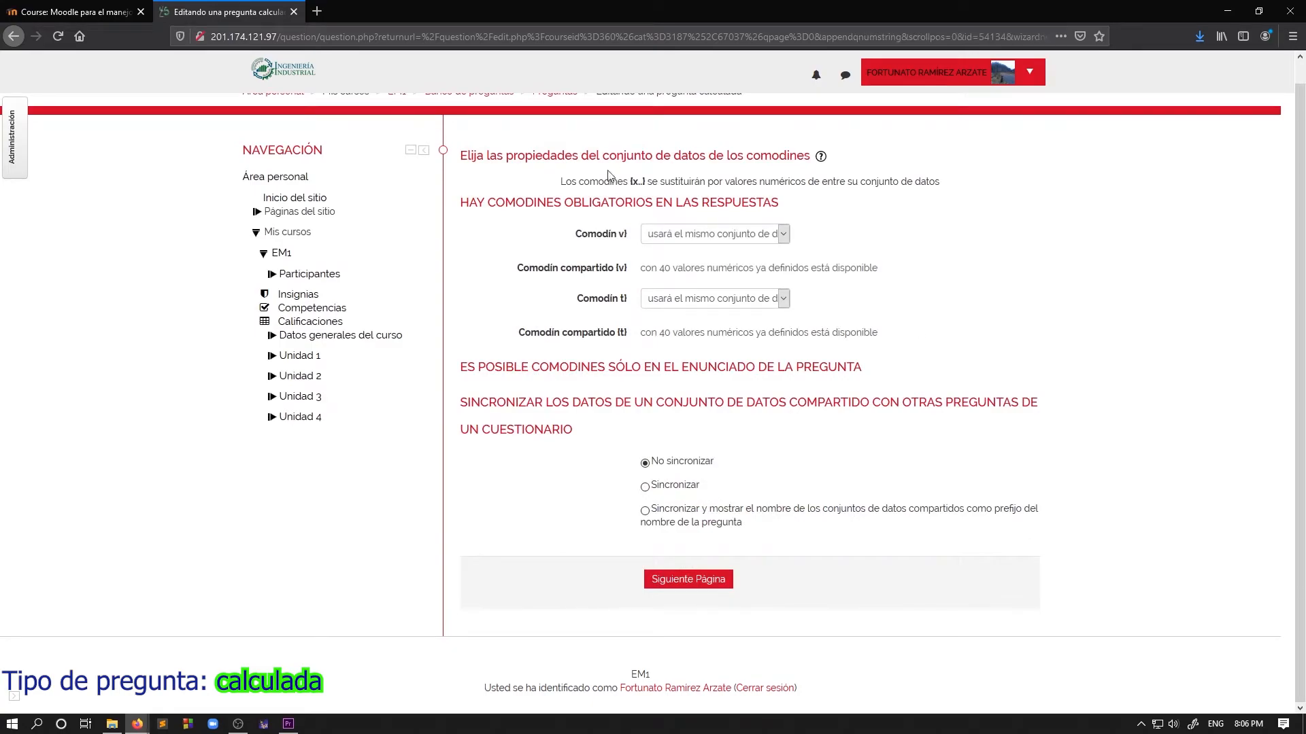
click(728, 236)
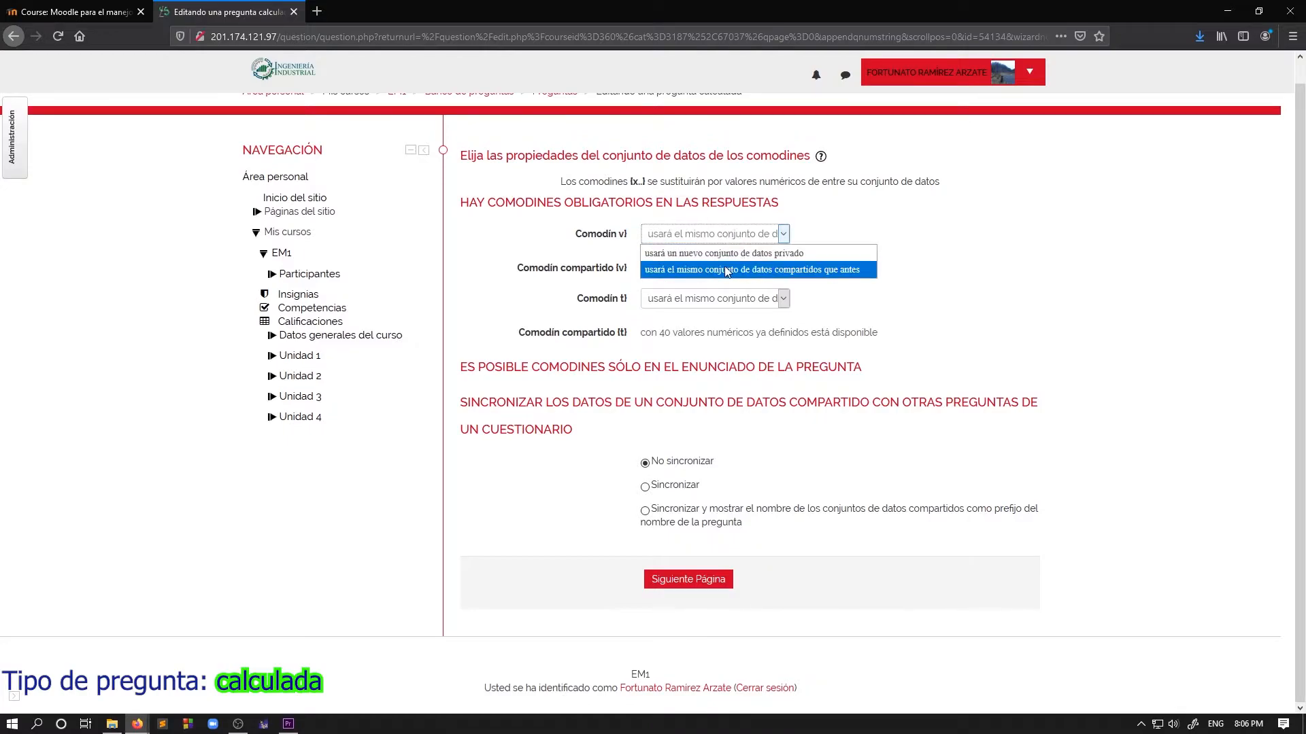
click(921, 271)
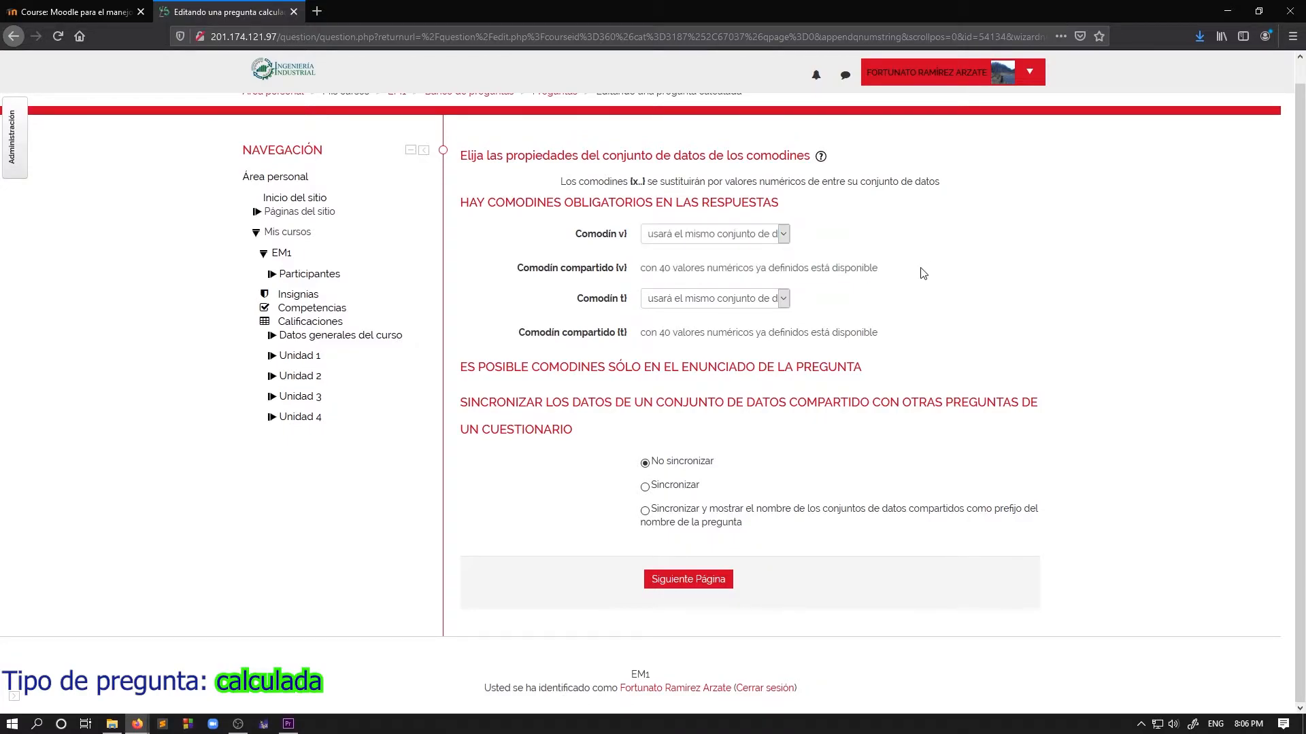
click(692, 585)
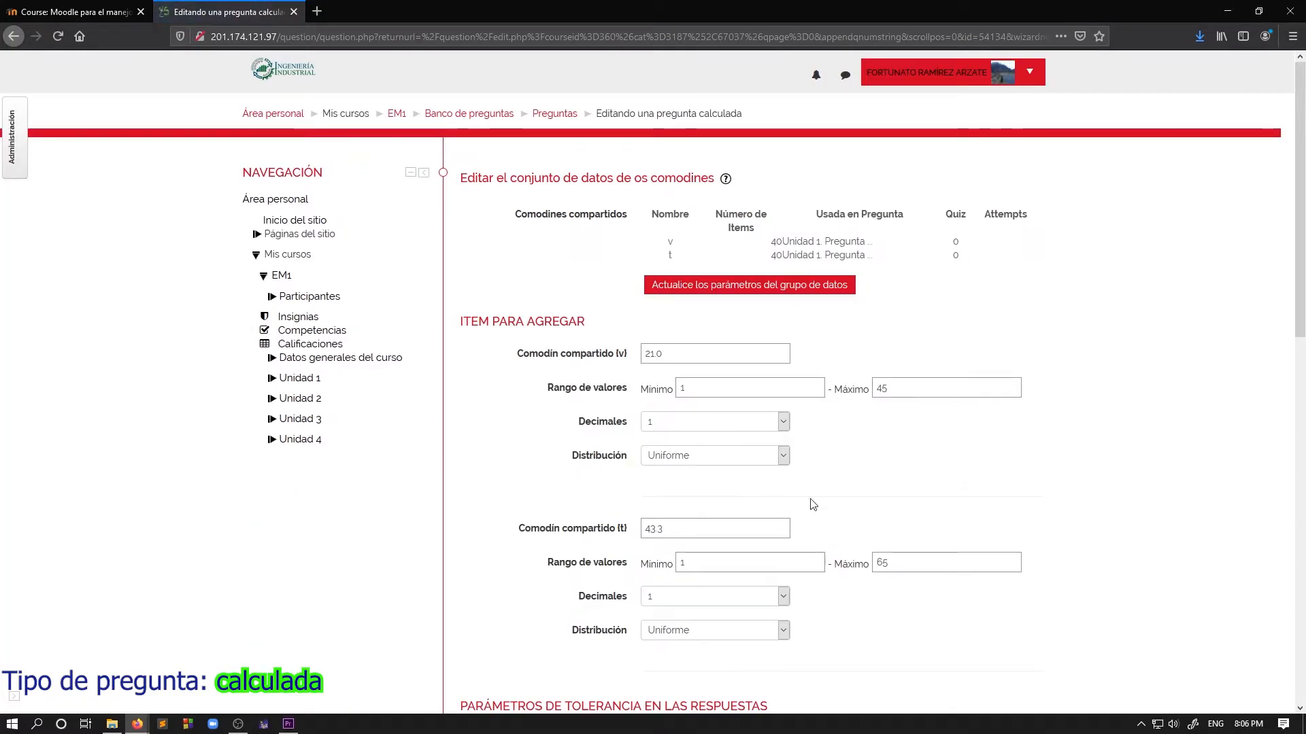
Step: Save the question's wildcard data sets and return to the question bank
scroll(840, 510, down, 2)
scroll(841, 511, down, 10)
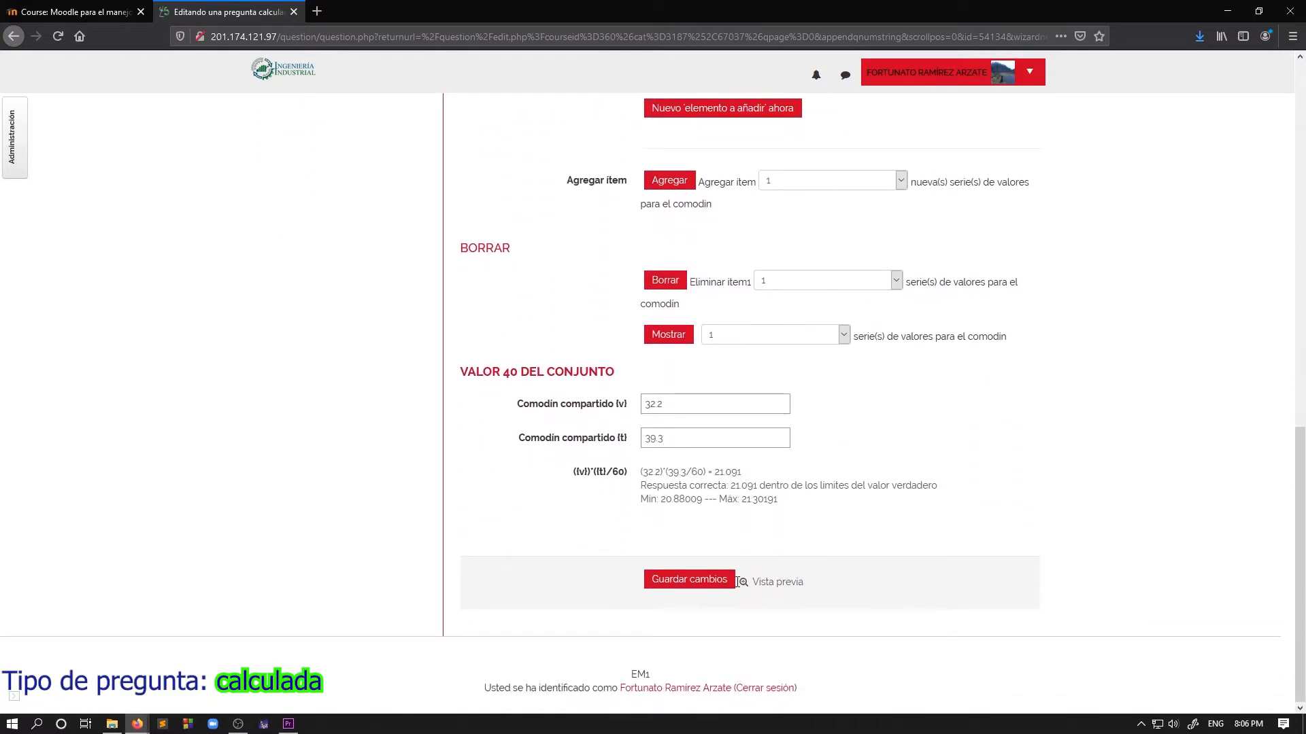
click(693, 580)
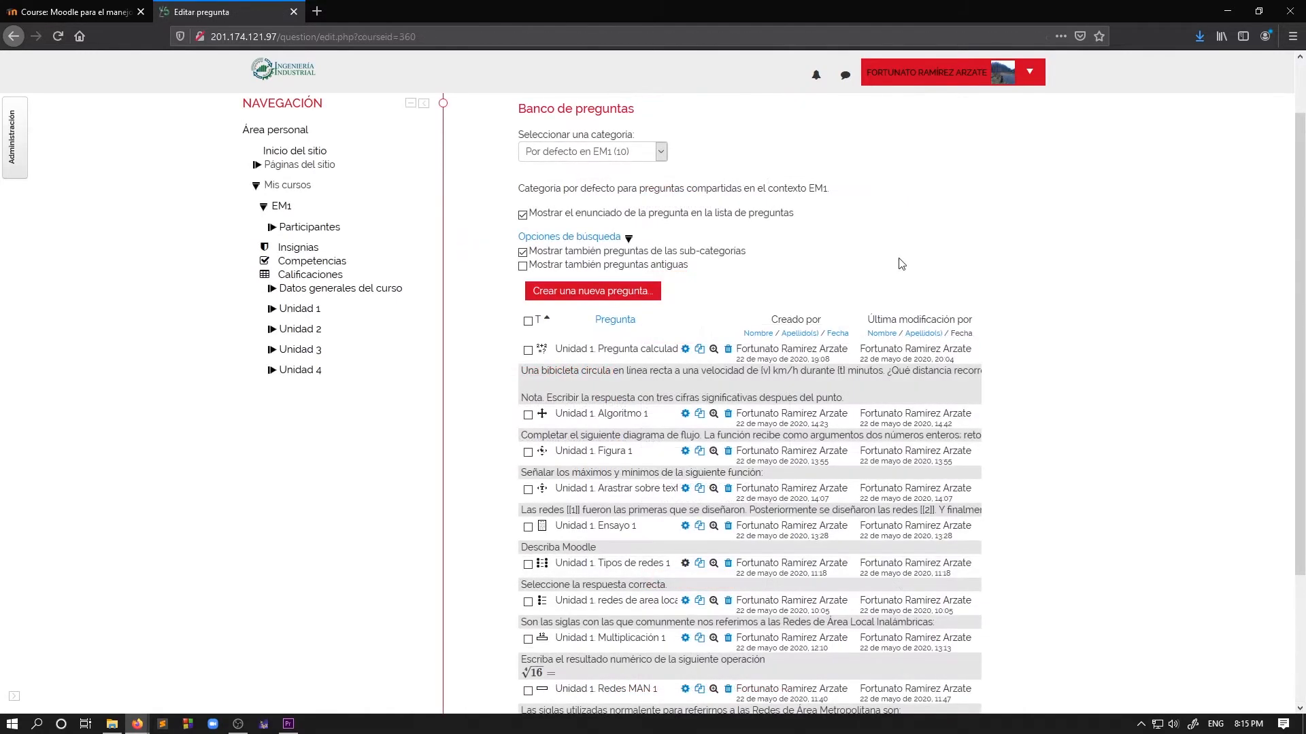
Step: Start a new question of type "Calculada opción múltiple" in the question bank
click(579, 293)
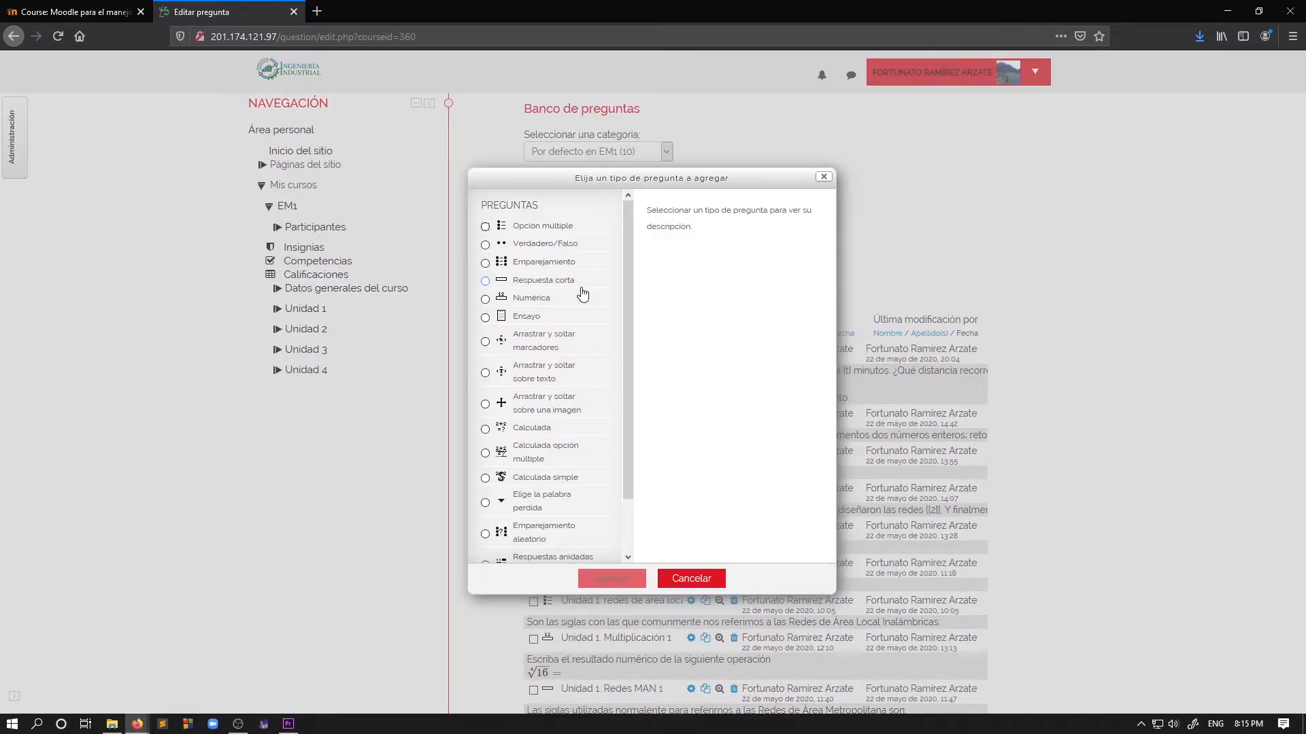
scroll(581, 422, down, 2)
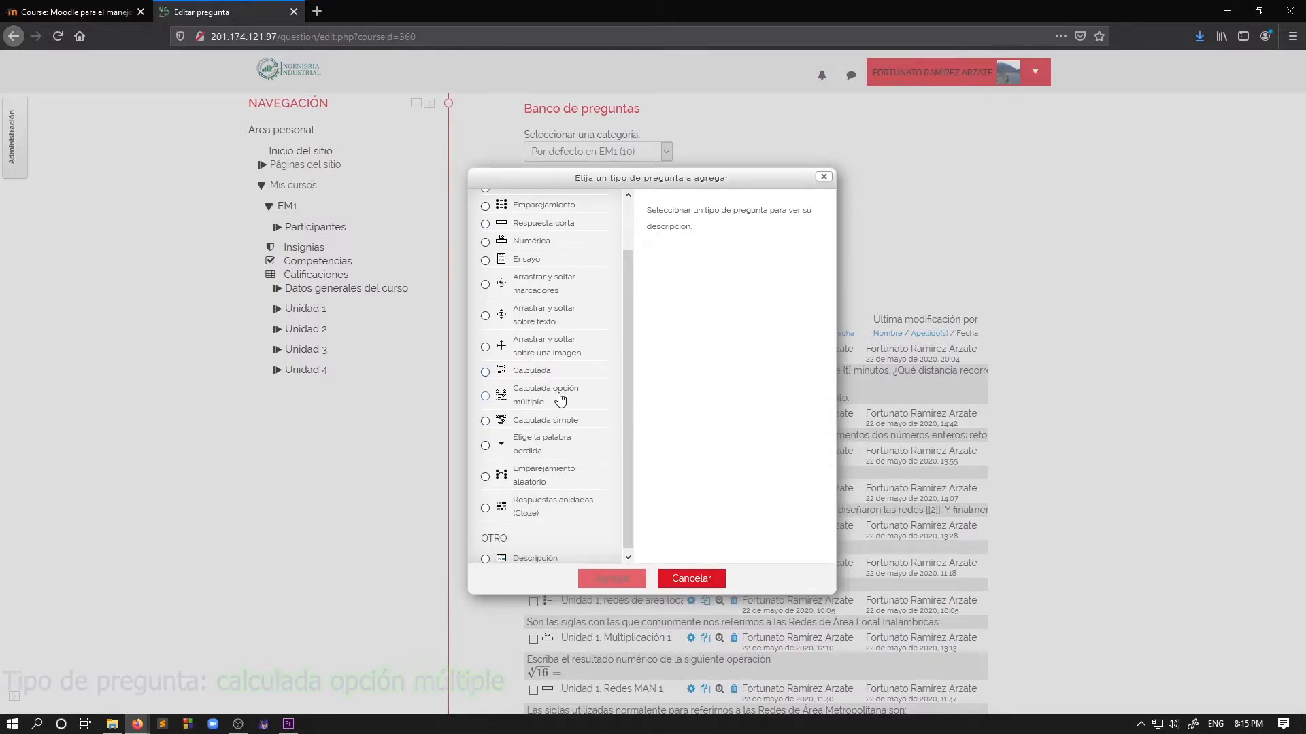
click(560, 399)
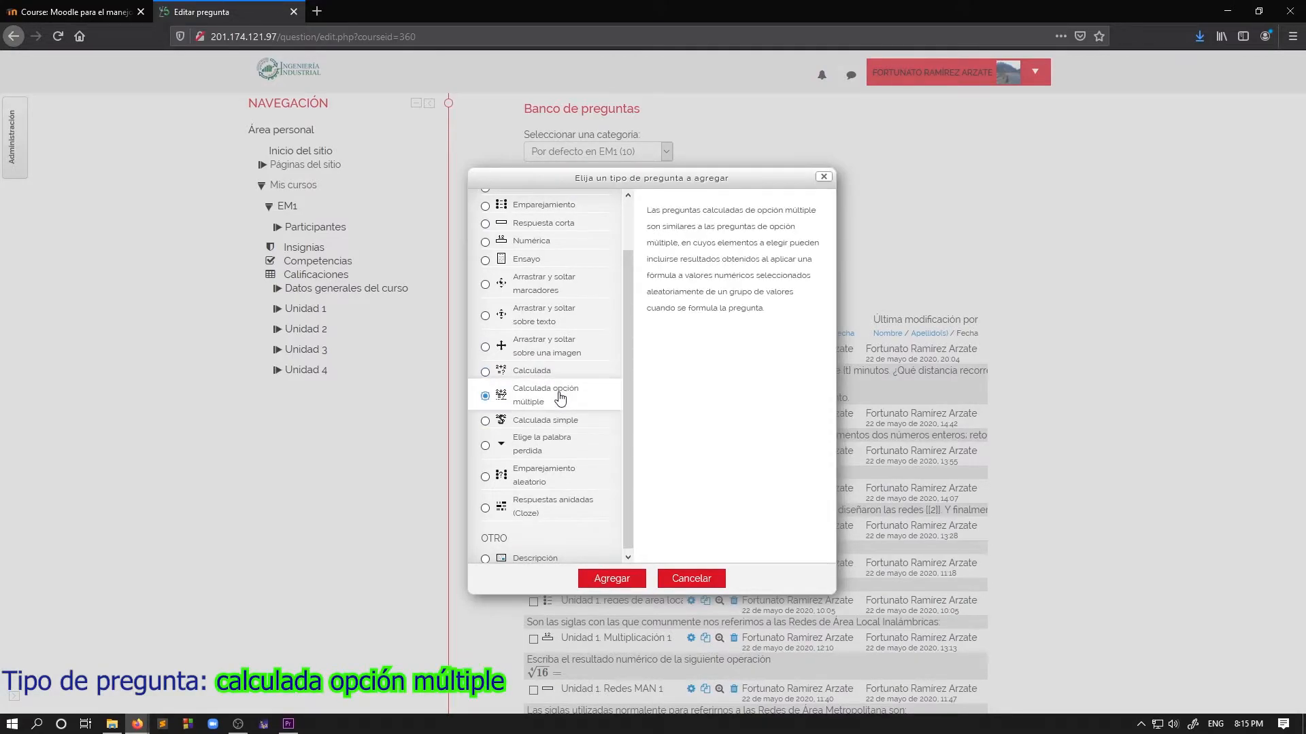
click(628, 580)
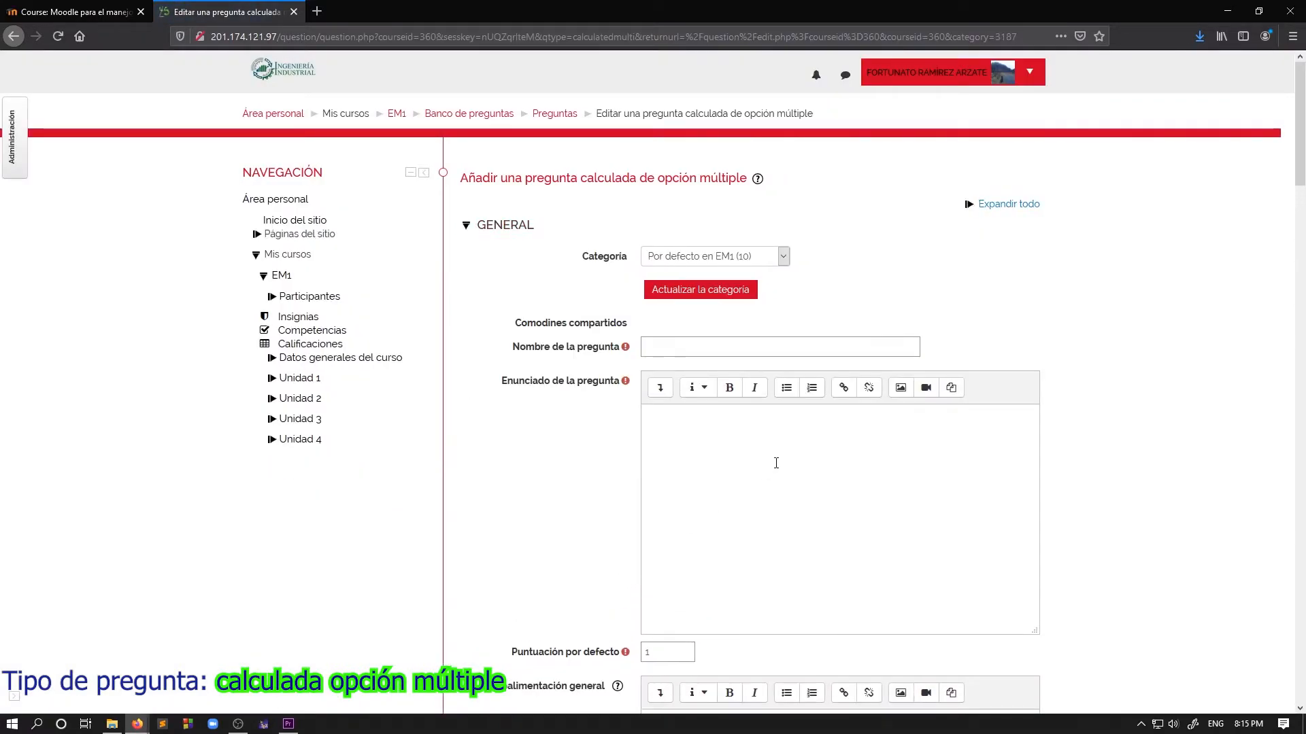
Step: Name the question "Unidad 1. Pregunta calculada opcion múltiple 1"
click(698, 345)
text(Unid)
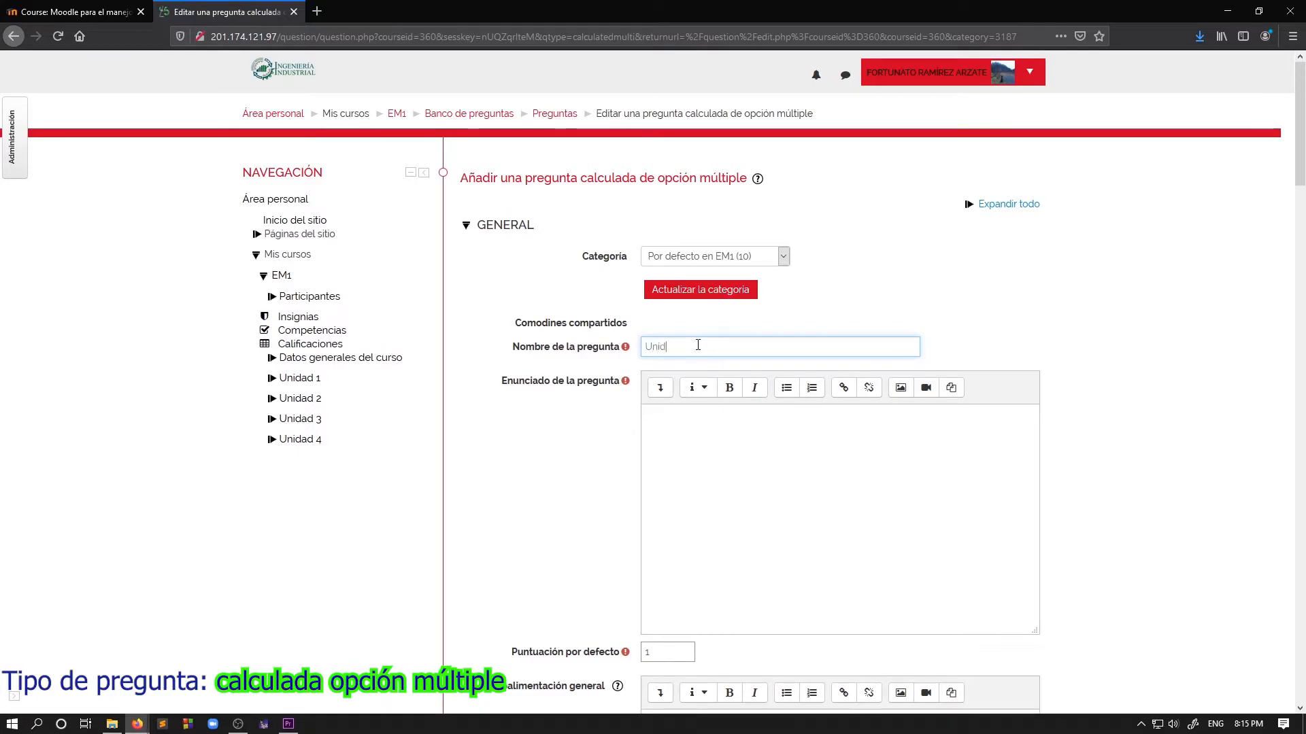
text(ad )
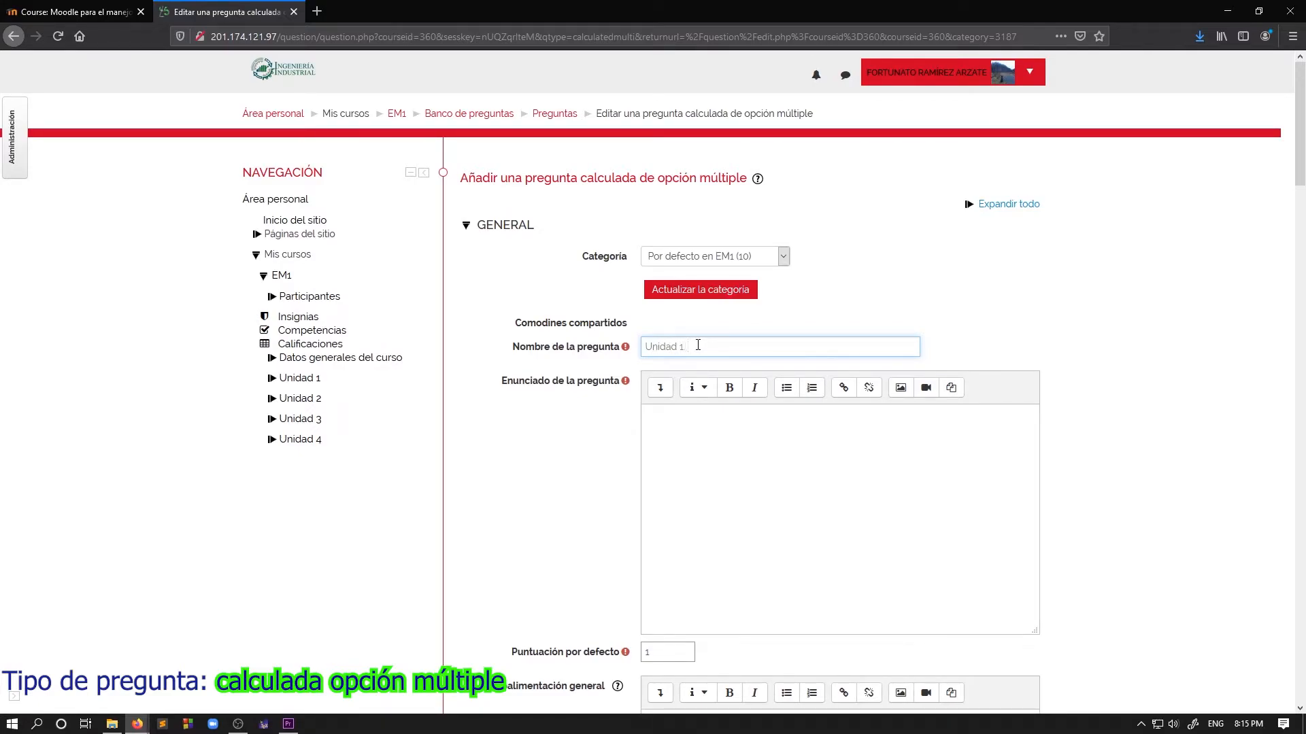
text(1. Pregunt)
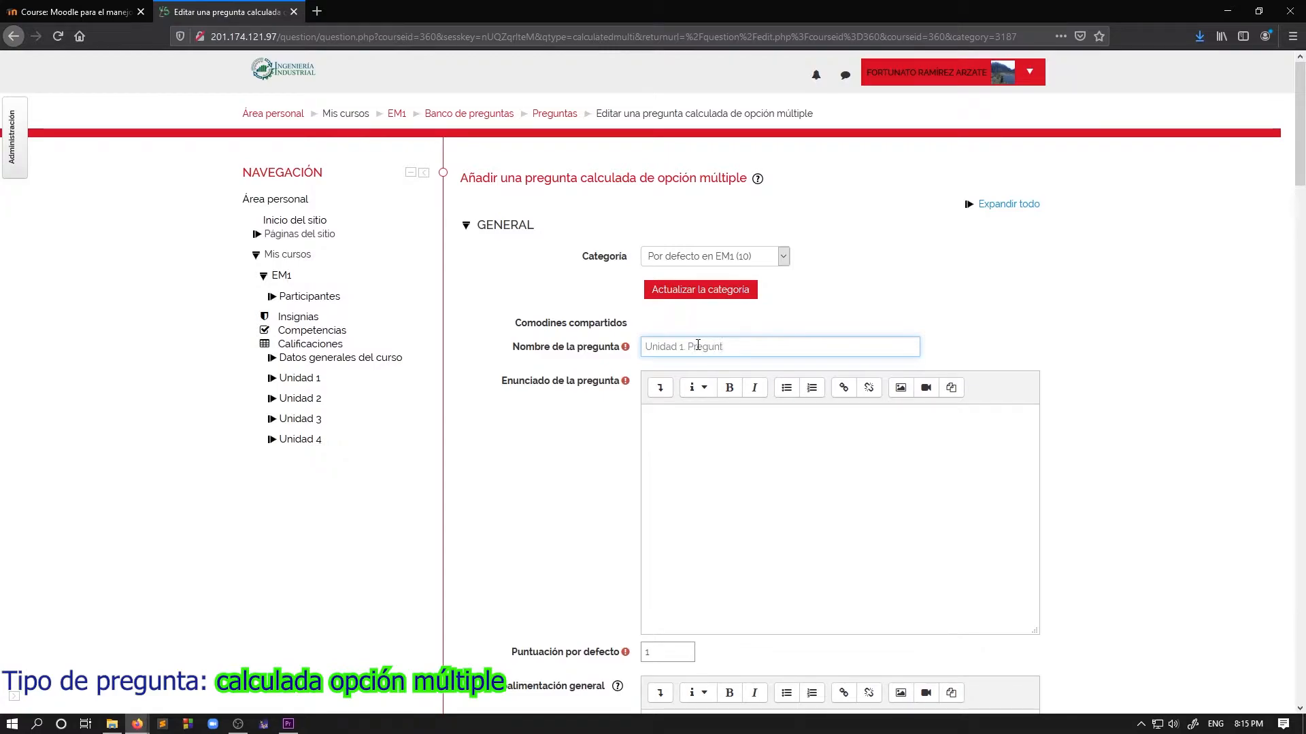
text(a calculada opcion m)
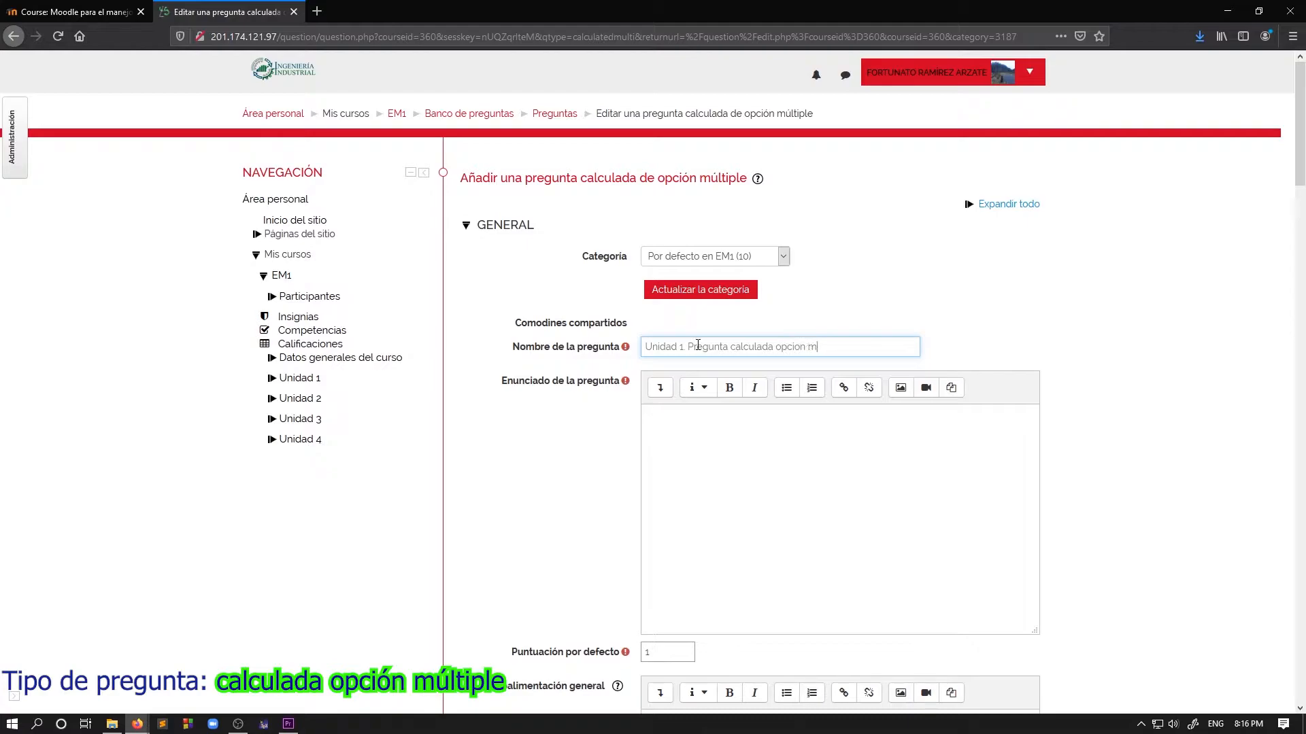
text(ultiple 1)
Step: Fill the question text with the bicycle distance problem using wildcards {v} and {t}, including the note about three significant figures
click(731, 429)
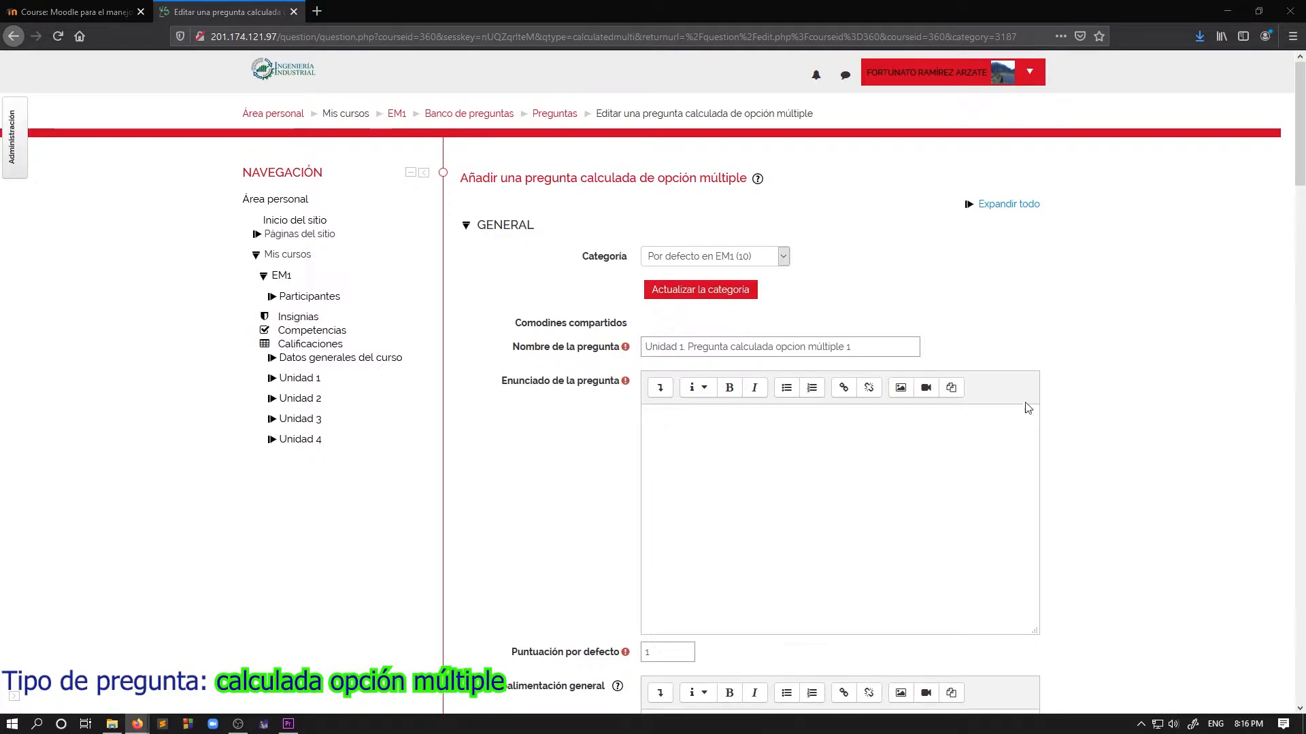
text(Una bibicleta circula en linea recta a una velocidad de {v} km/h durante {t} minutos. ¿Qué distancia recorre, en kilómetros?  Nota: Escribir la respuesta con tres cifras significativas despues del punto.)
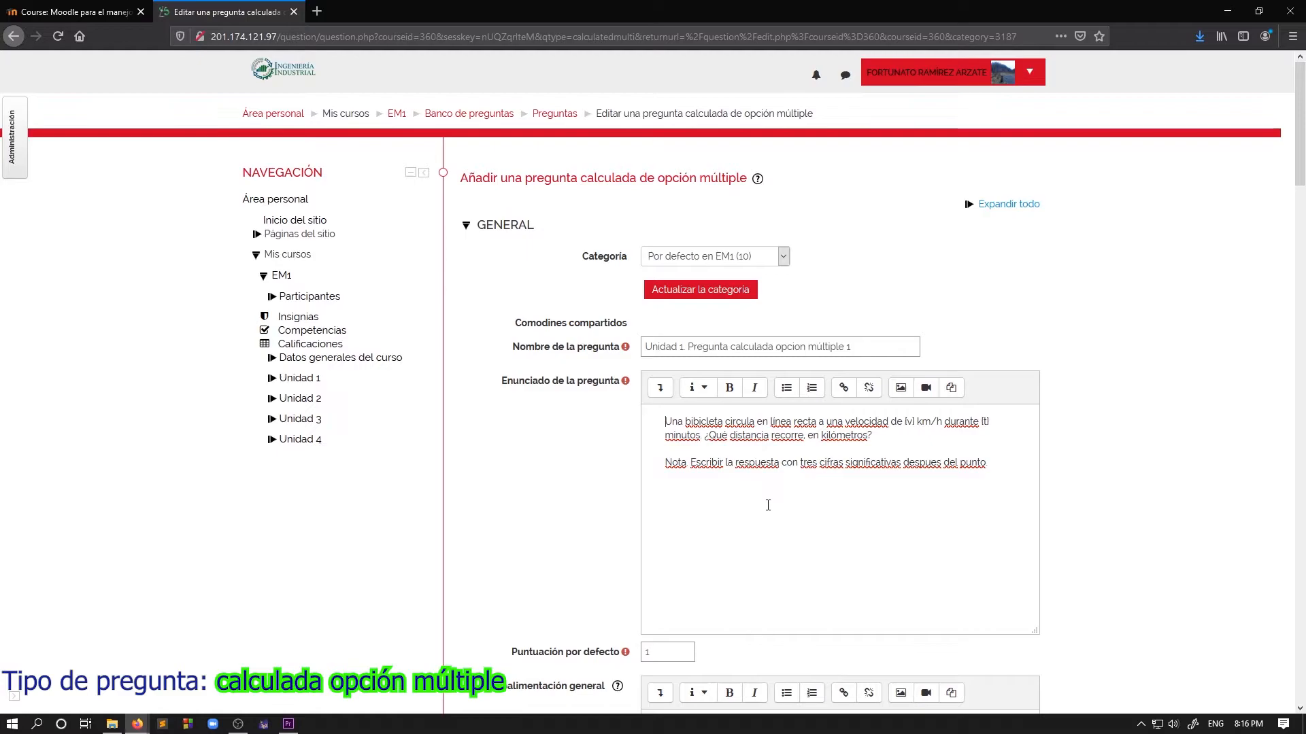
Step: Set the grade of Elección 1 to 100% and the grade of Elección 2 to Ninguno
scroll(772, 469, down, 2)
scroll(778, 422, down, 6)
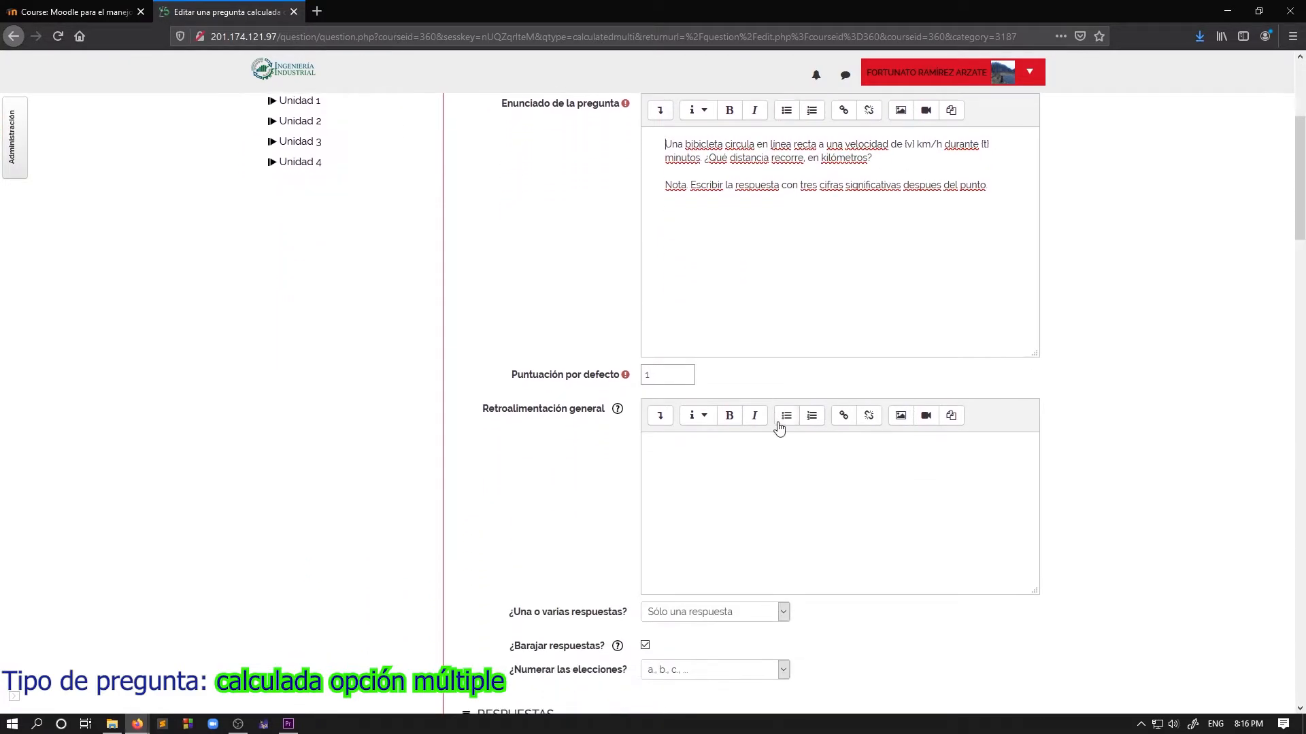
scroll(779, 423, down, 5)
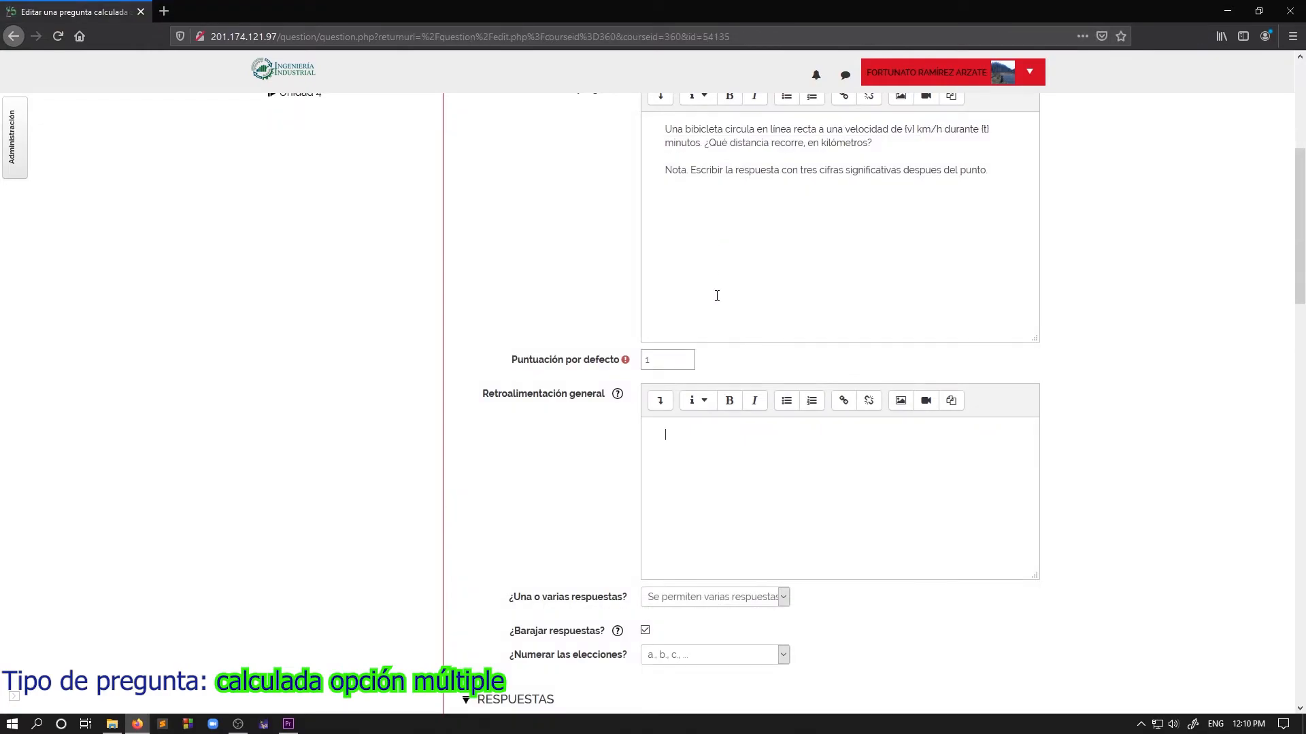
scroll(723, 348, down, 6)
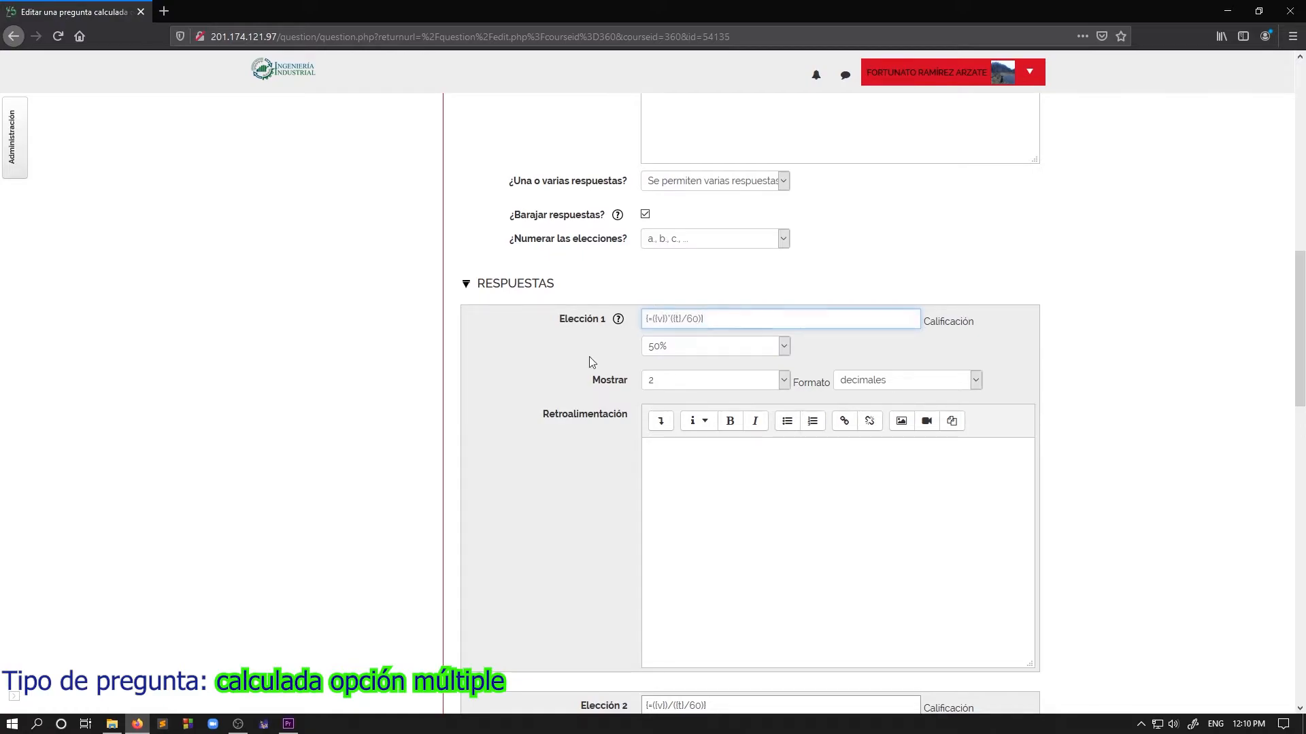
click(717, 353)
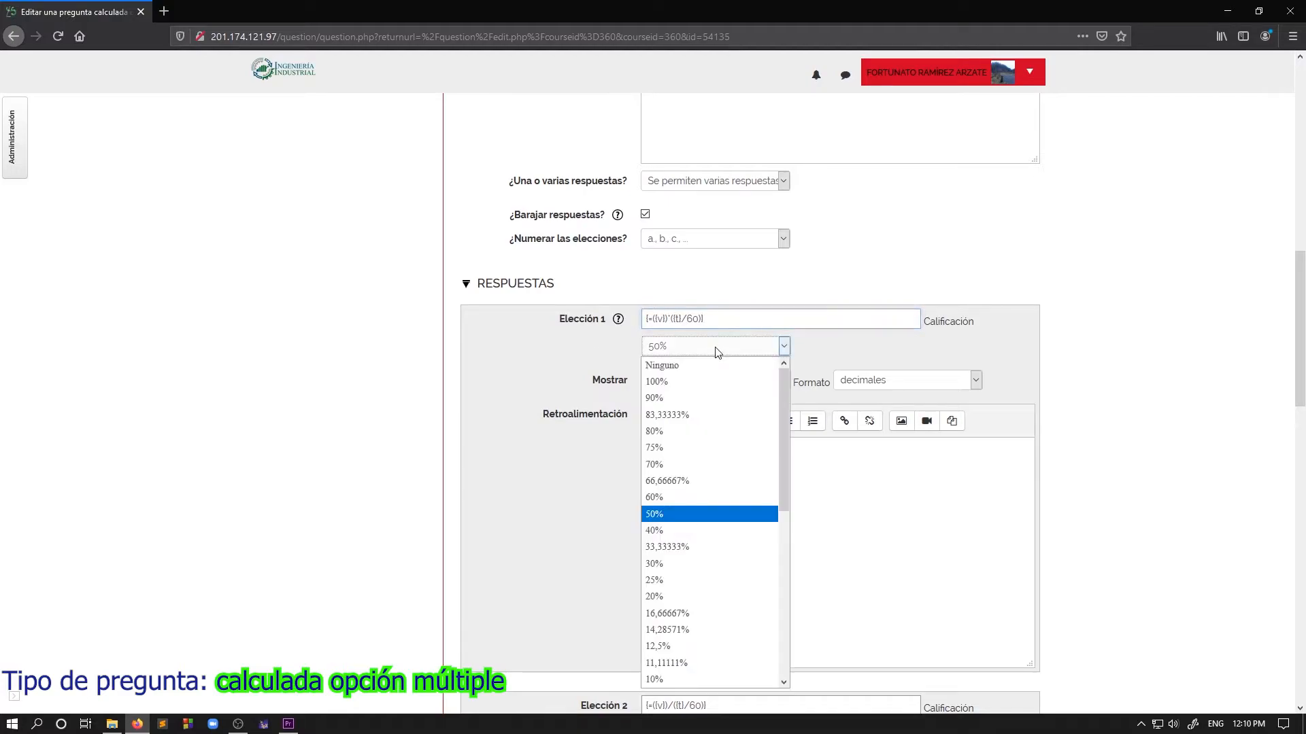
click(699, 382)
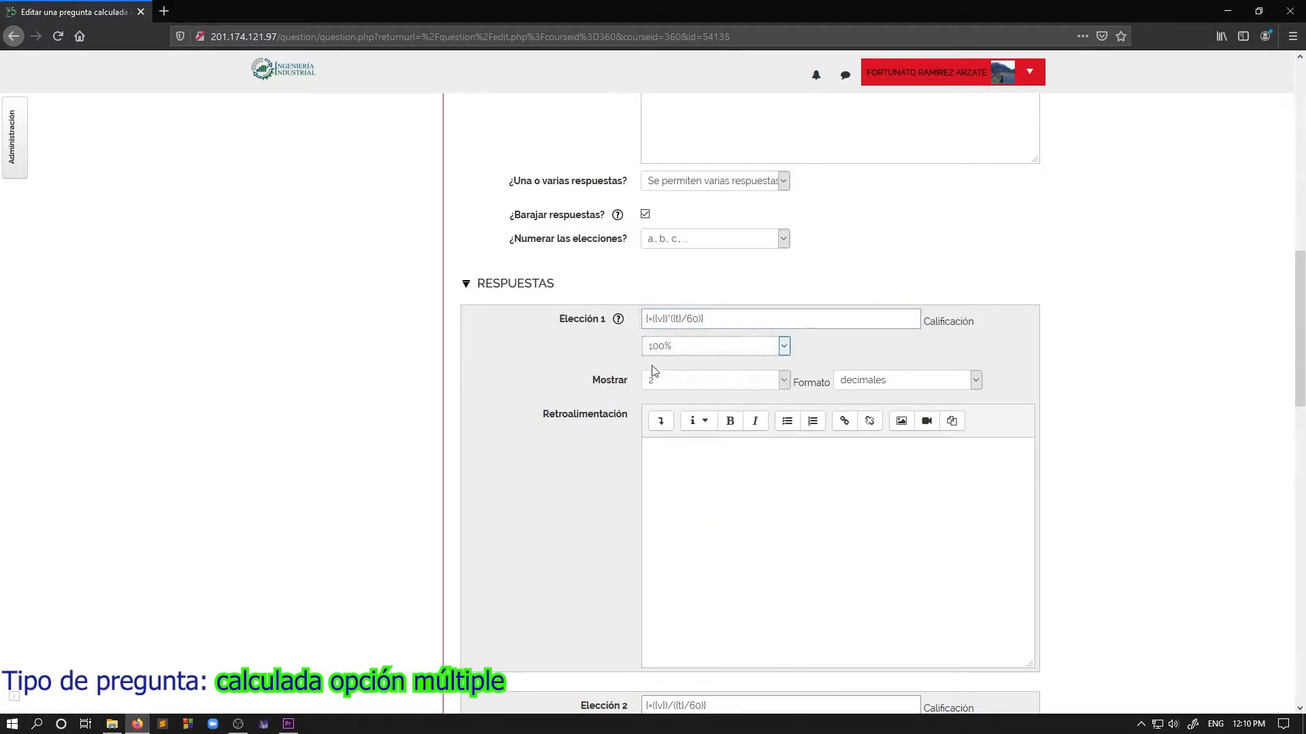
scroll(578, 347, down, 5)
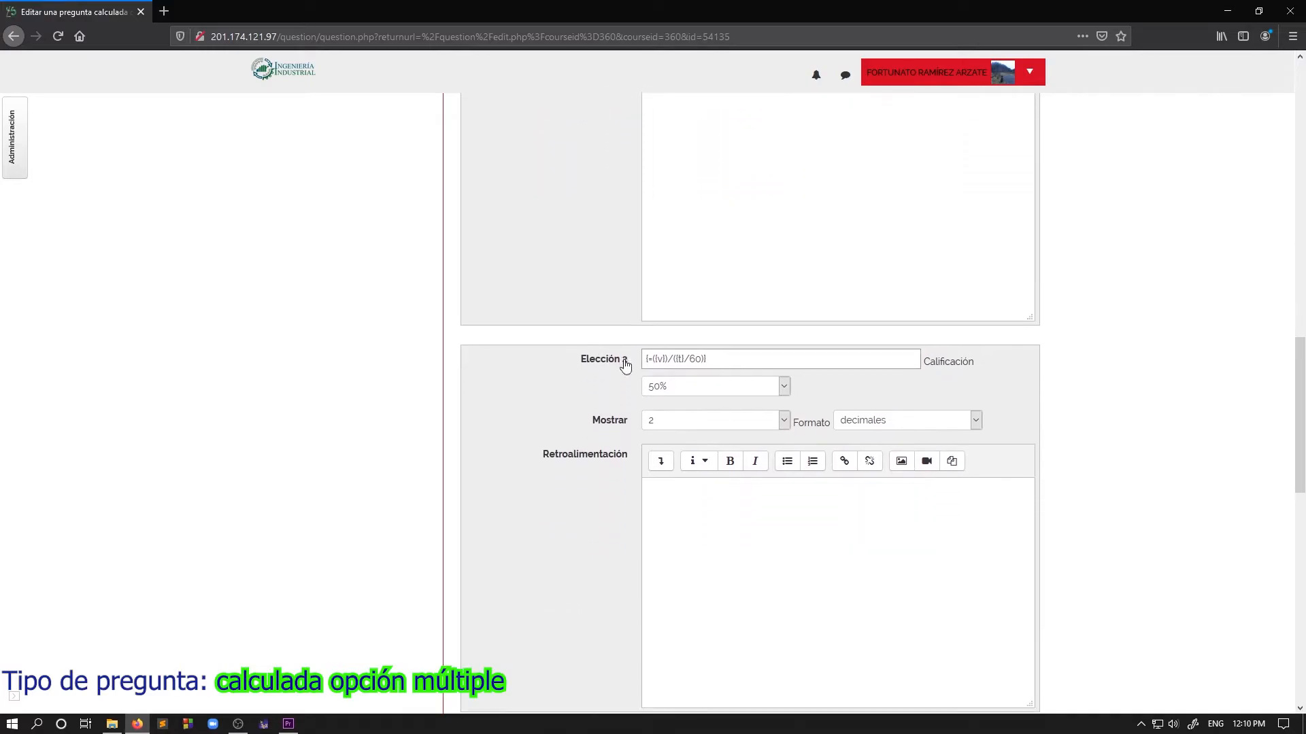
click(717, 394)
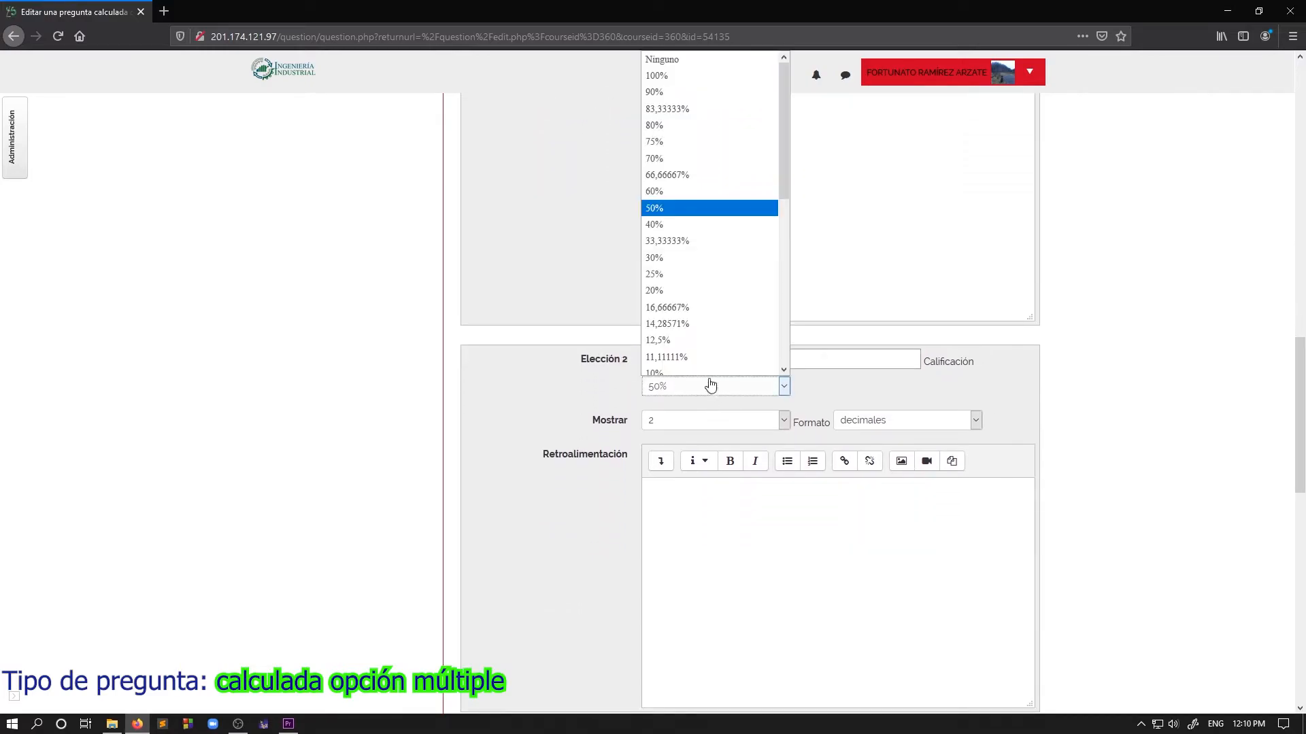
click(684, 59)
Step: Review and compare the answer formulas of Elección 1, Elección 2 and Elección 3
scroll(732, 359, down, 6)
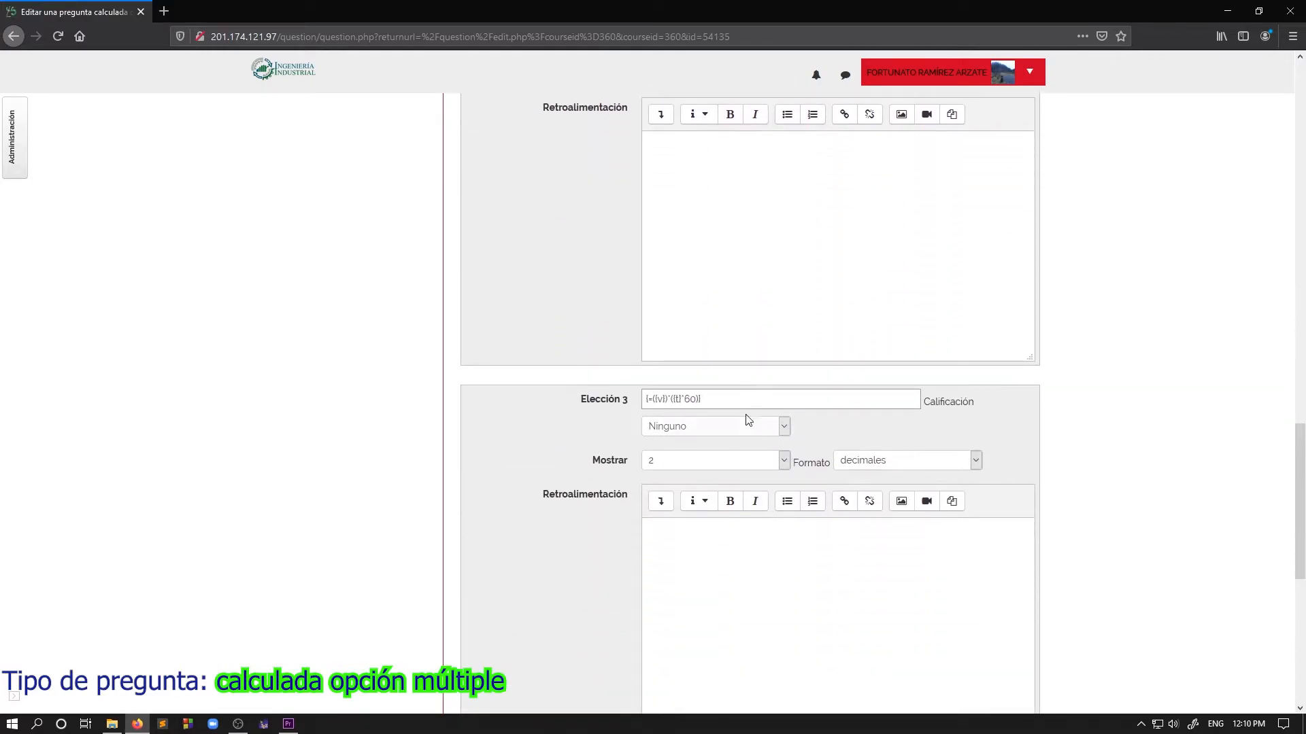
click(722, 398)
scroll(754, 405, up, 5)
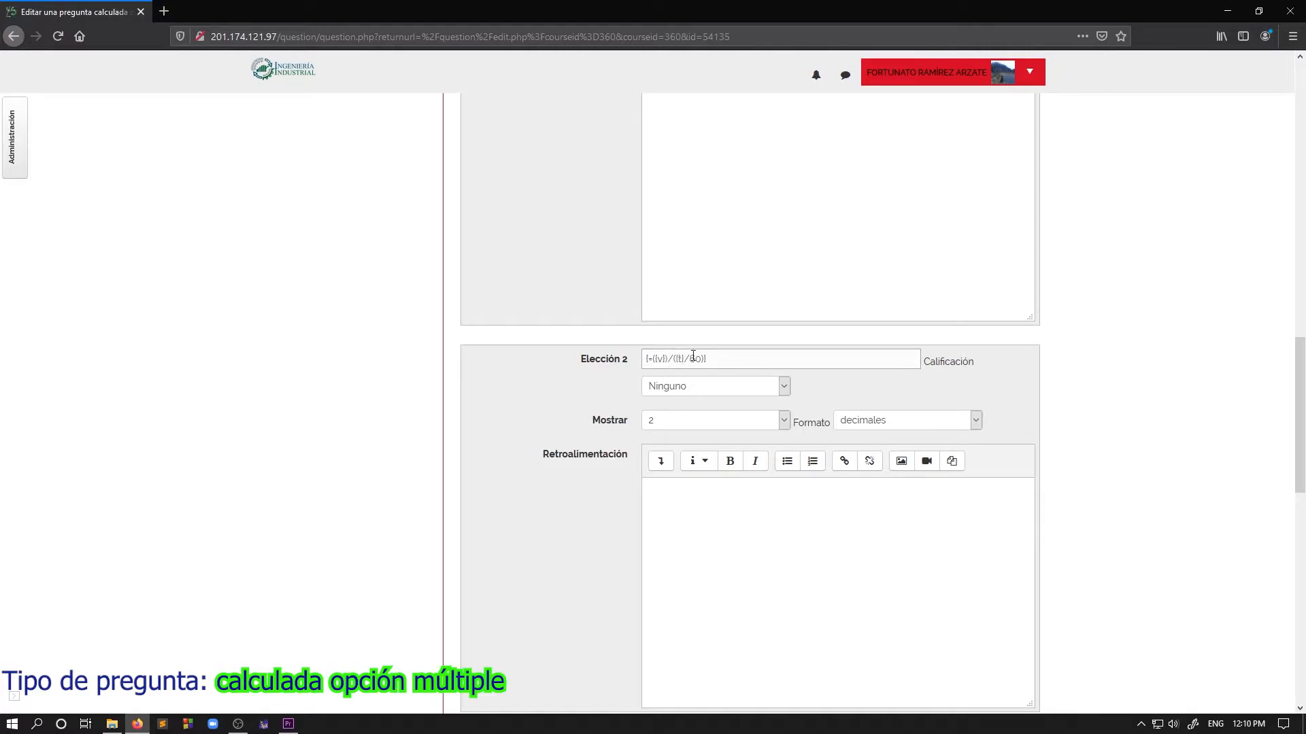
scroll(753, 408, down, 5)
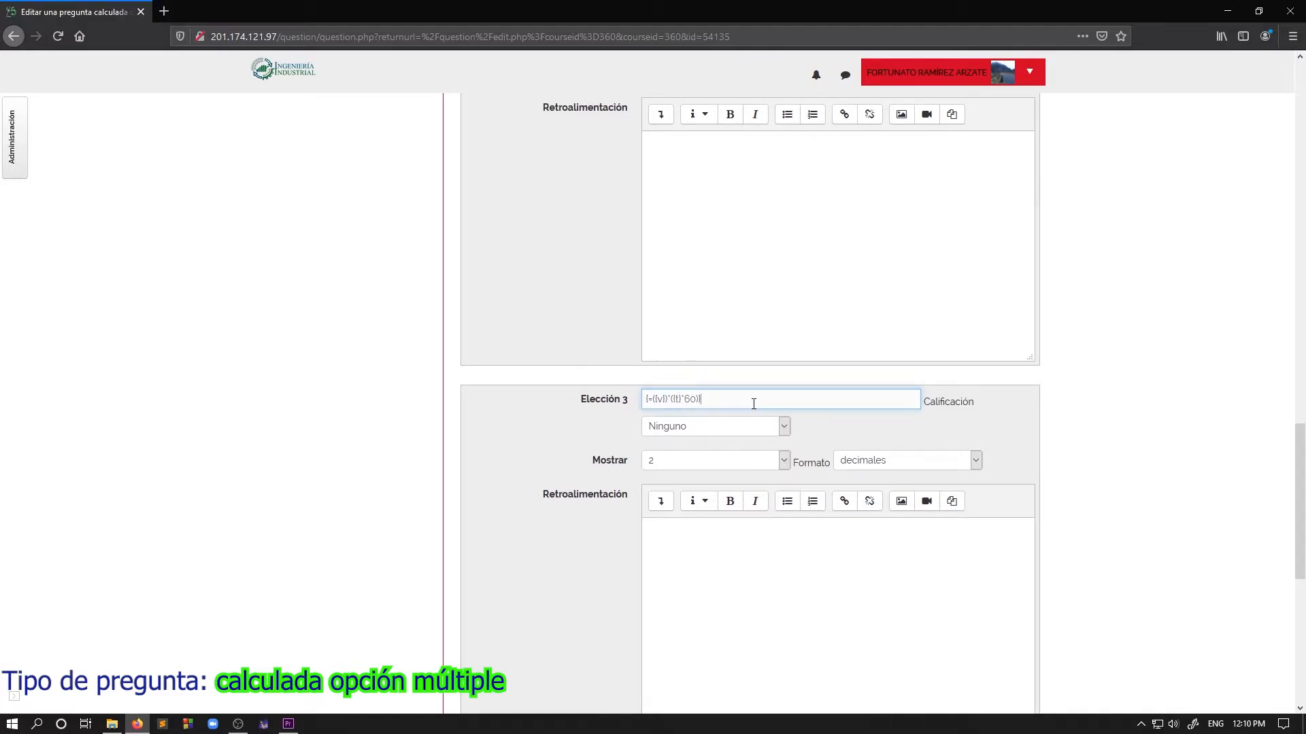
scroll(753, 404, up, 8)
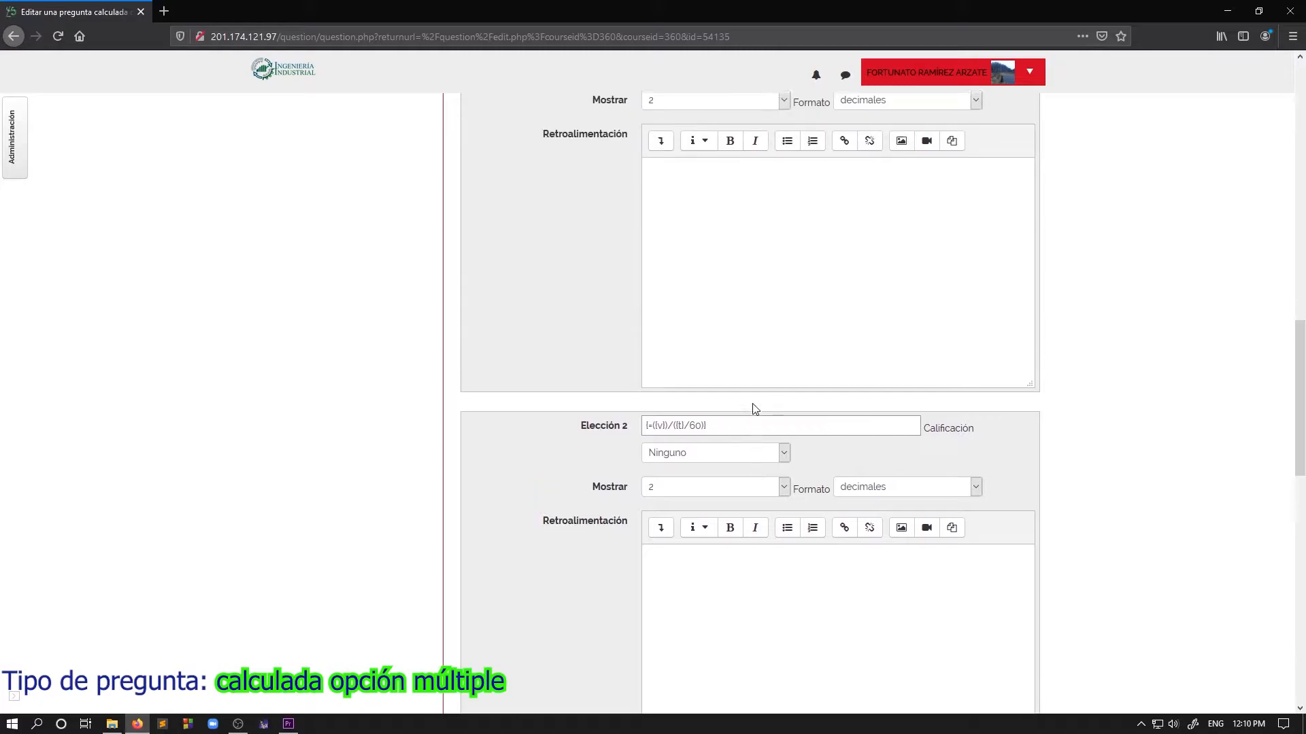
scroll(754, 404, up, 3)
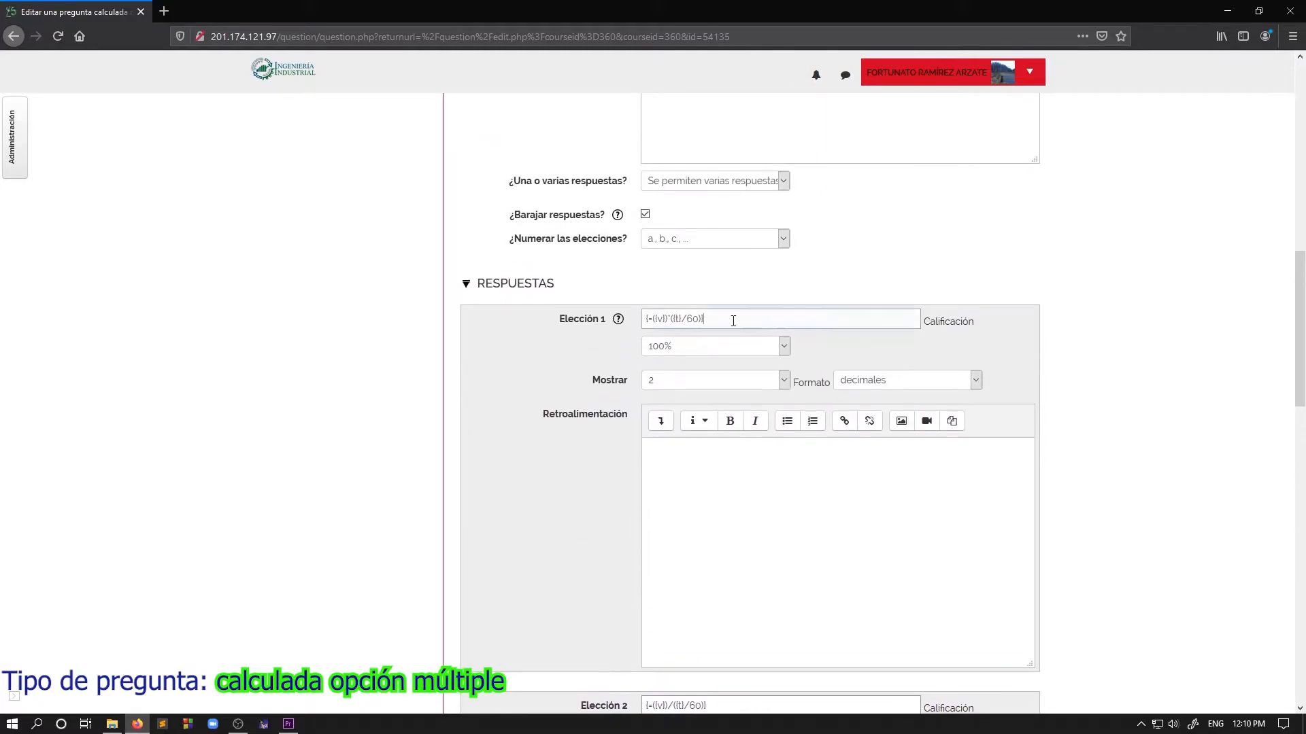
click(733, 321)
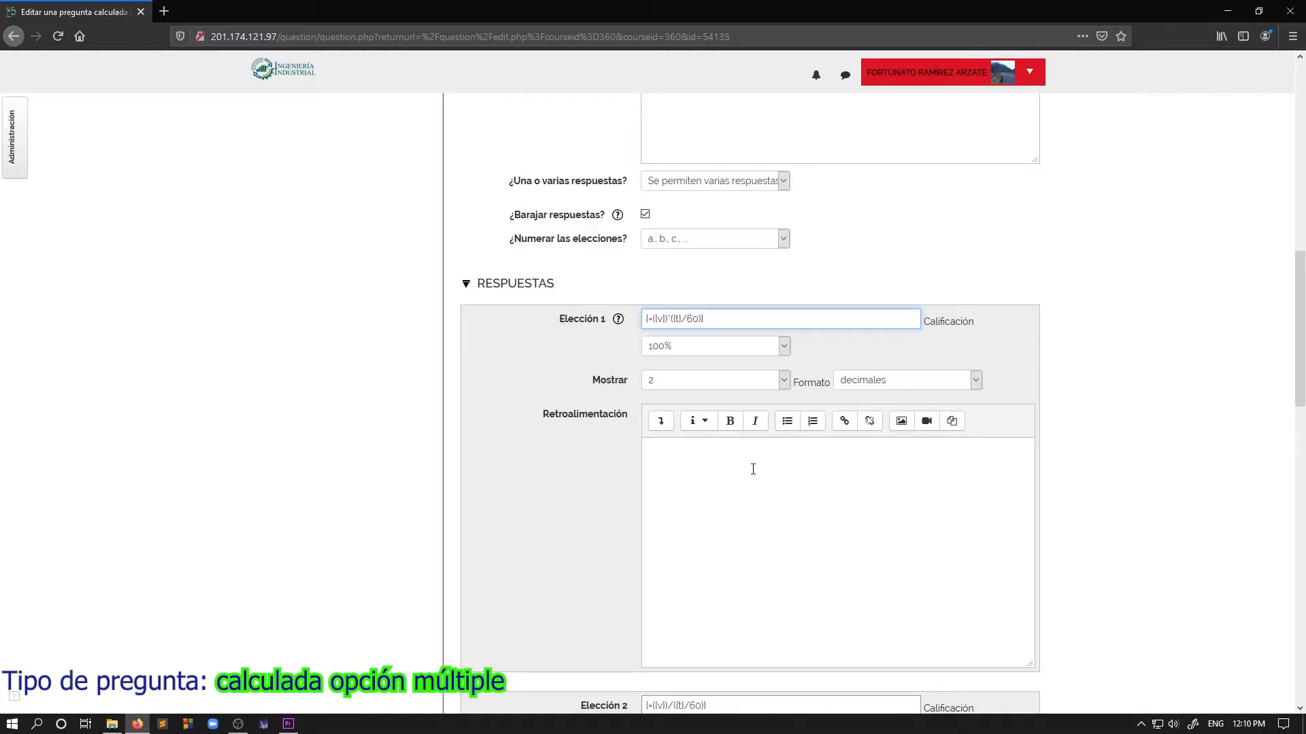
scroll(753, 470, down, 1)
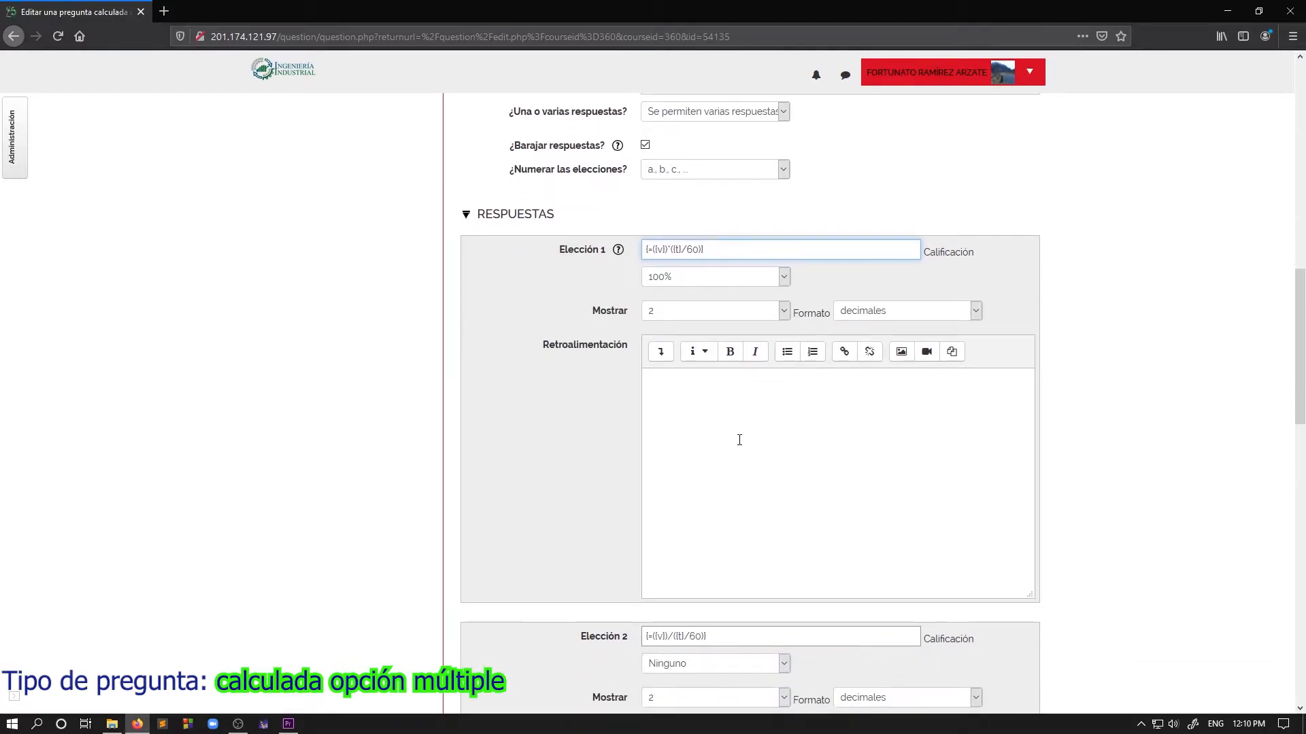
scroll(732, 431, down, 5)
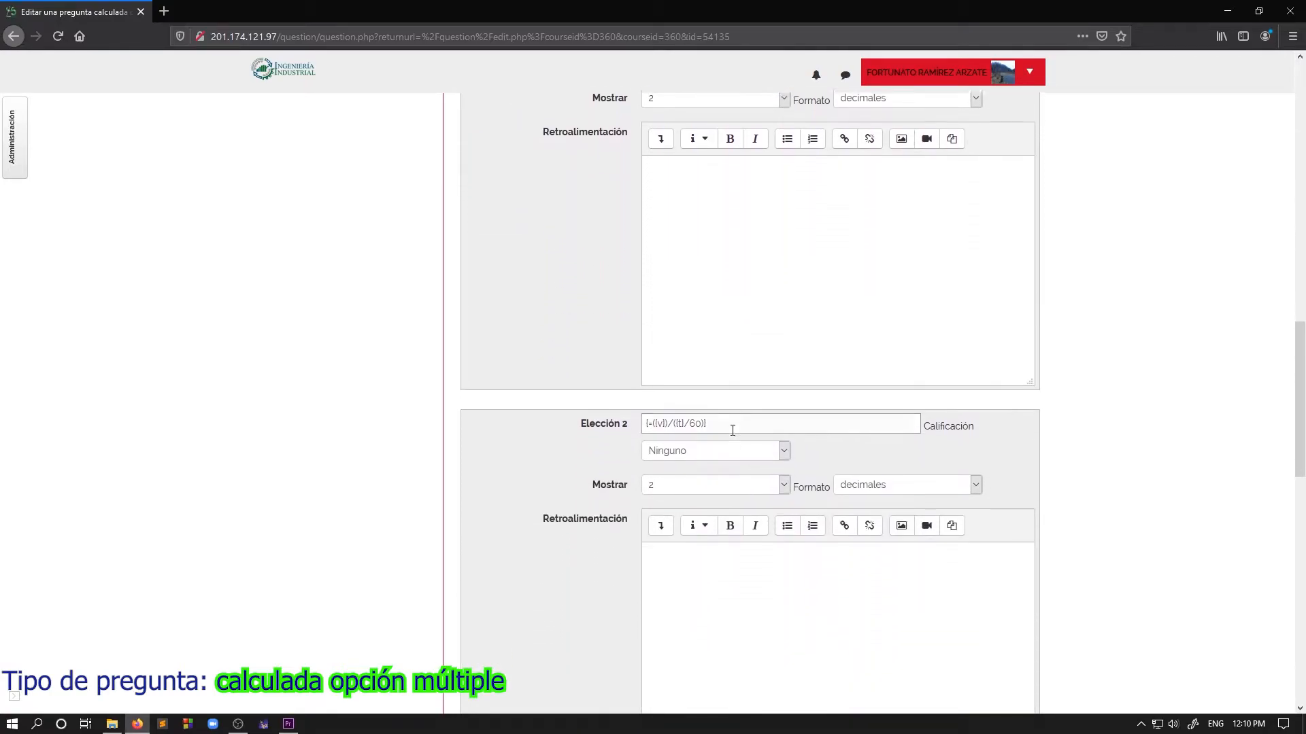
scroll(732, 430, down, 2)
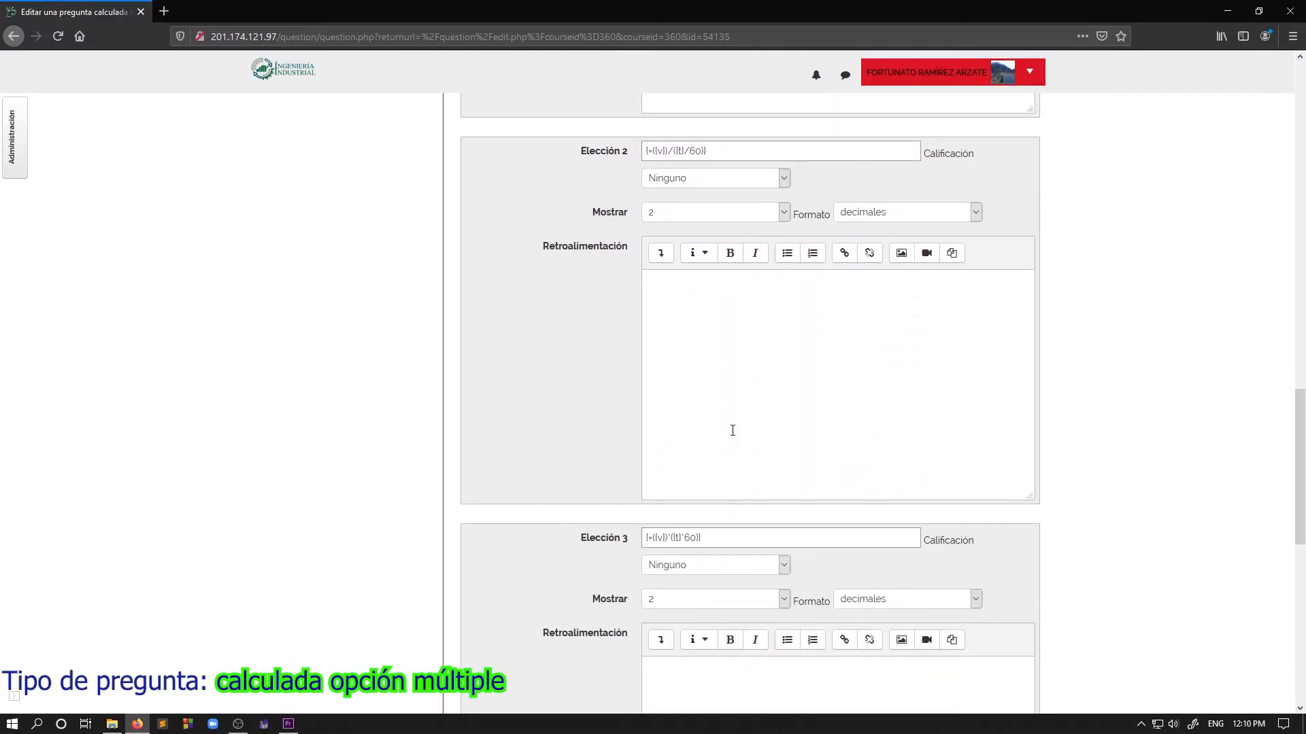
scroll(729, 421, up, 2)
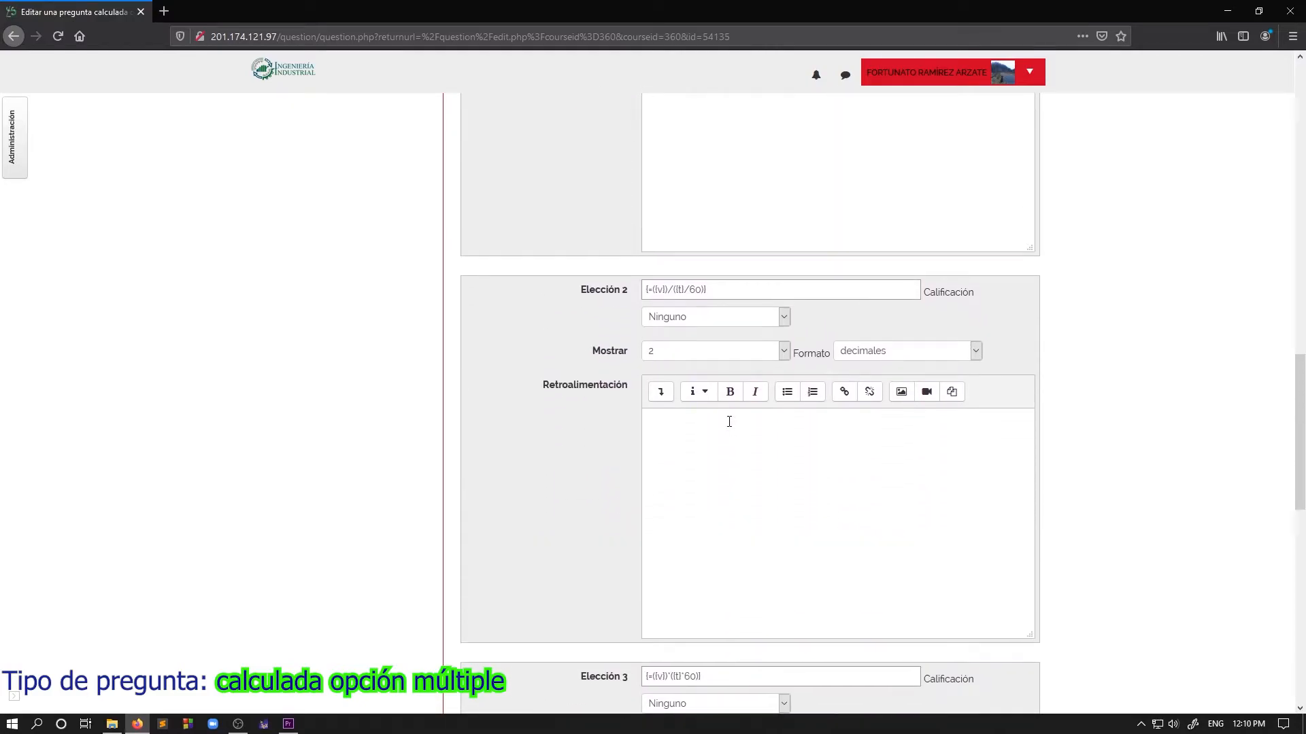
click(648, 289)
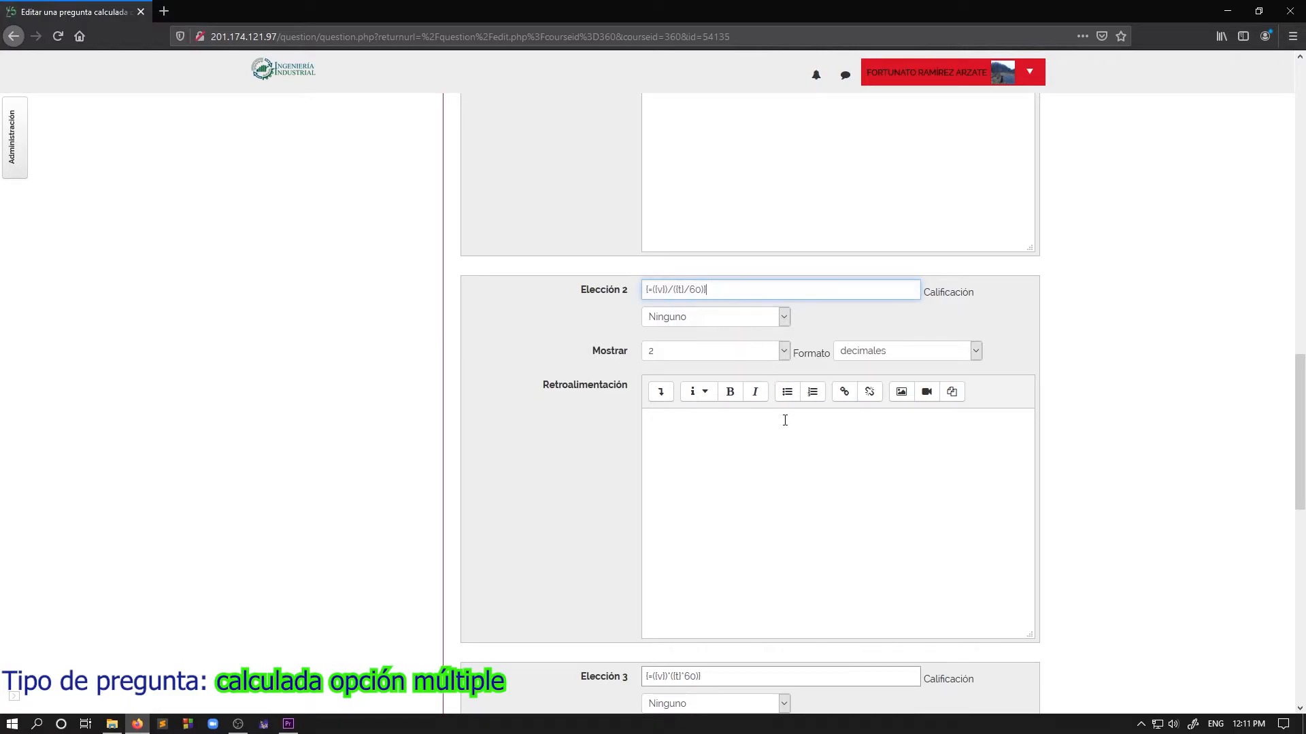
Step: Save the multiple-choice question and continue with the same shared data sets for wildcards v and t, without synchronization
scroll(782, 419, down, 8)
scroll(782, 422, down, 3)
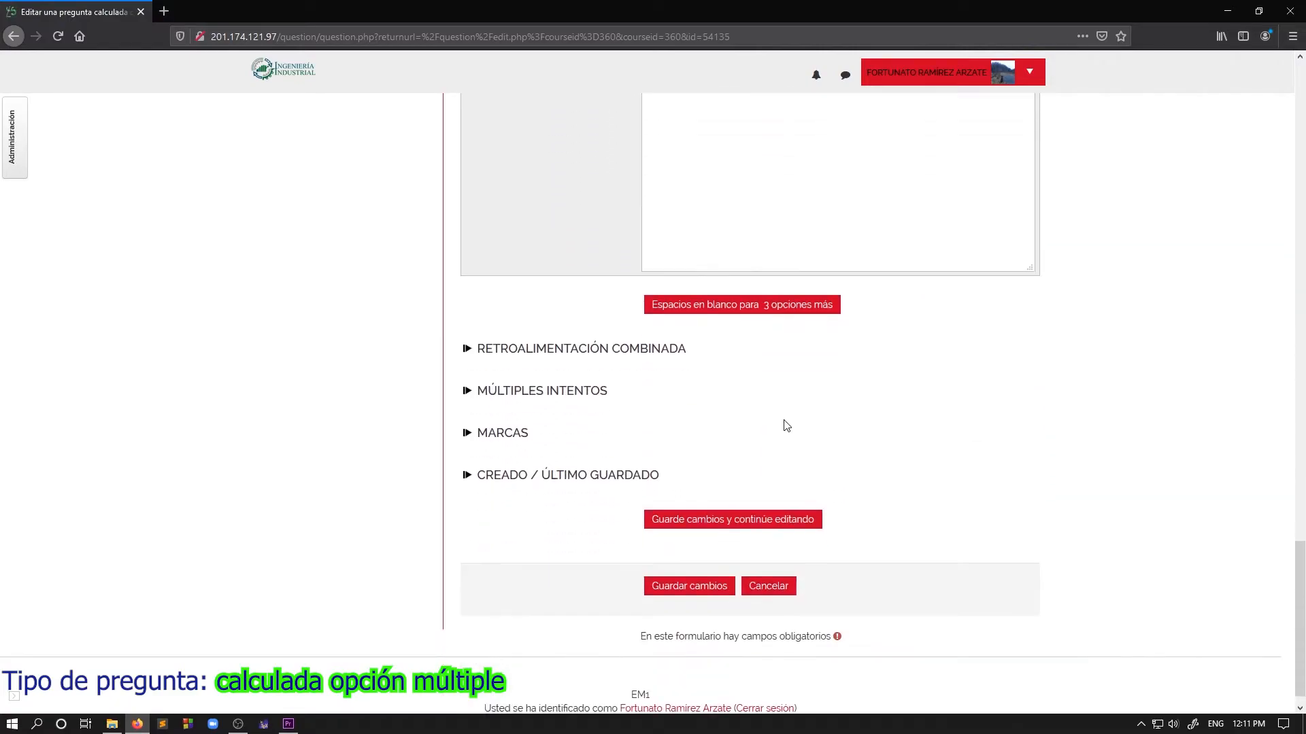
click(685, 510)
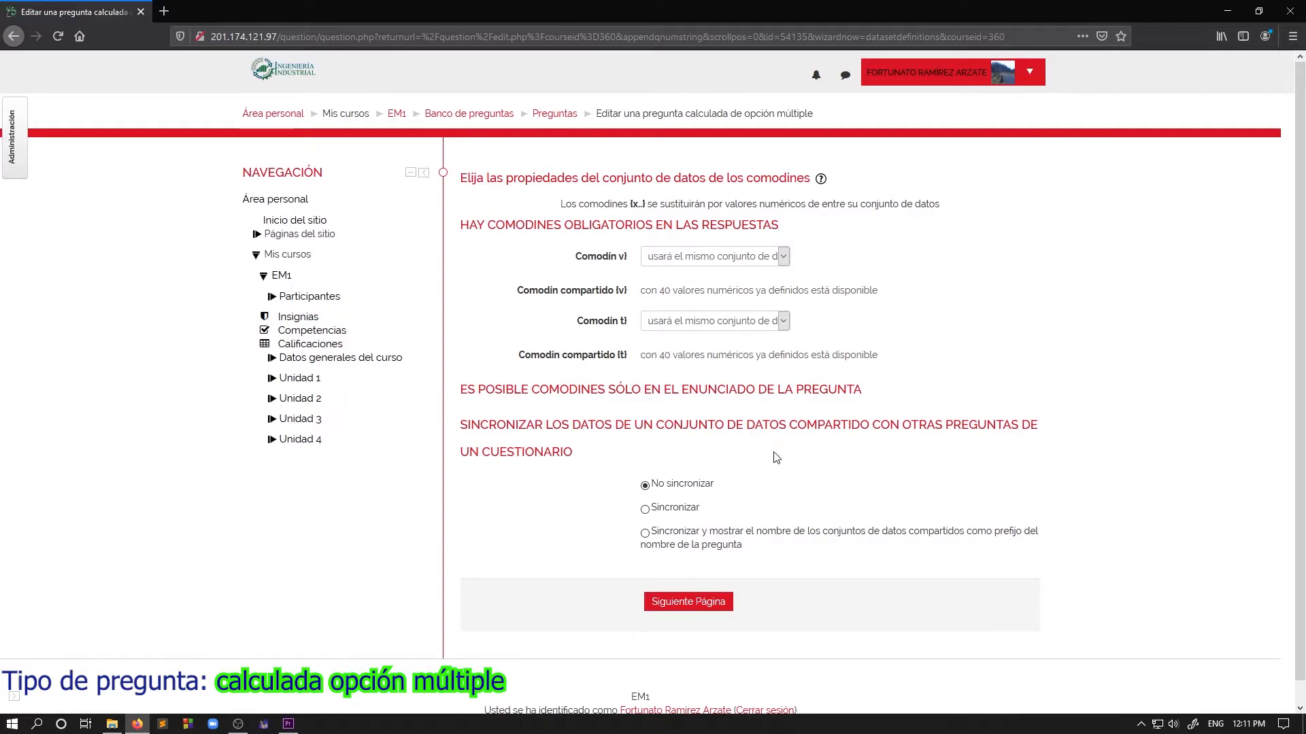
scroll(762, 498, down, 1)
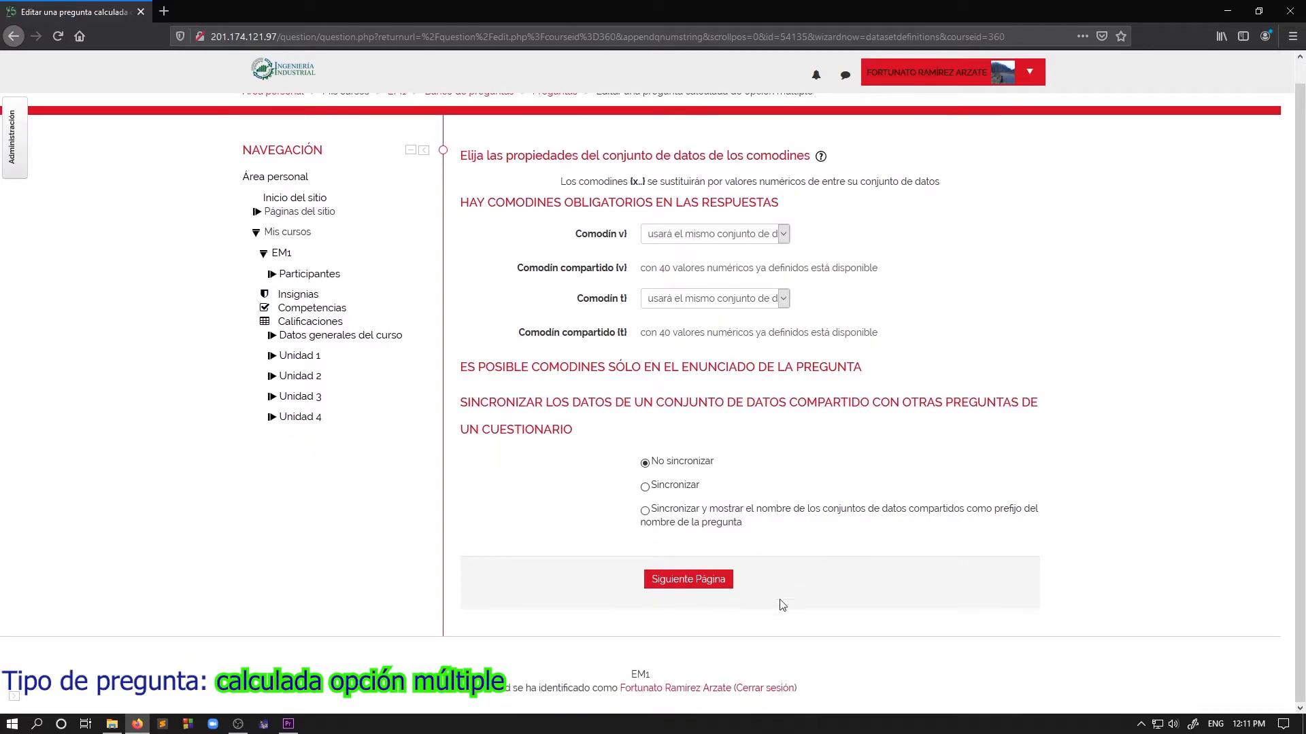
click(707, 586)
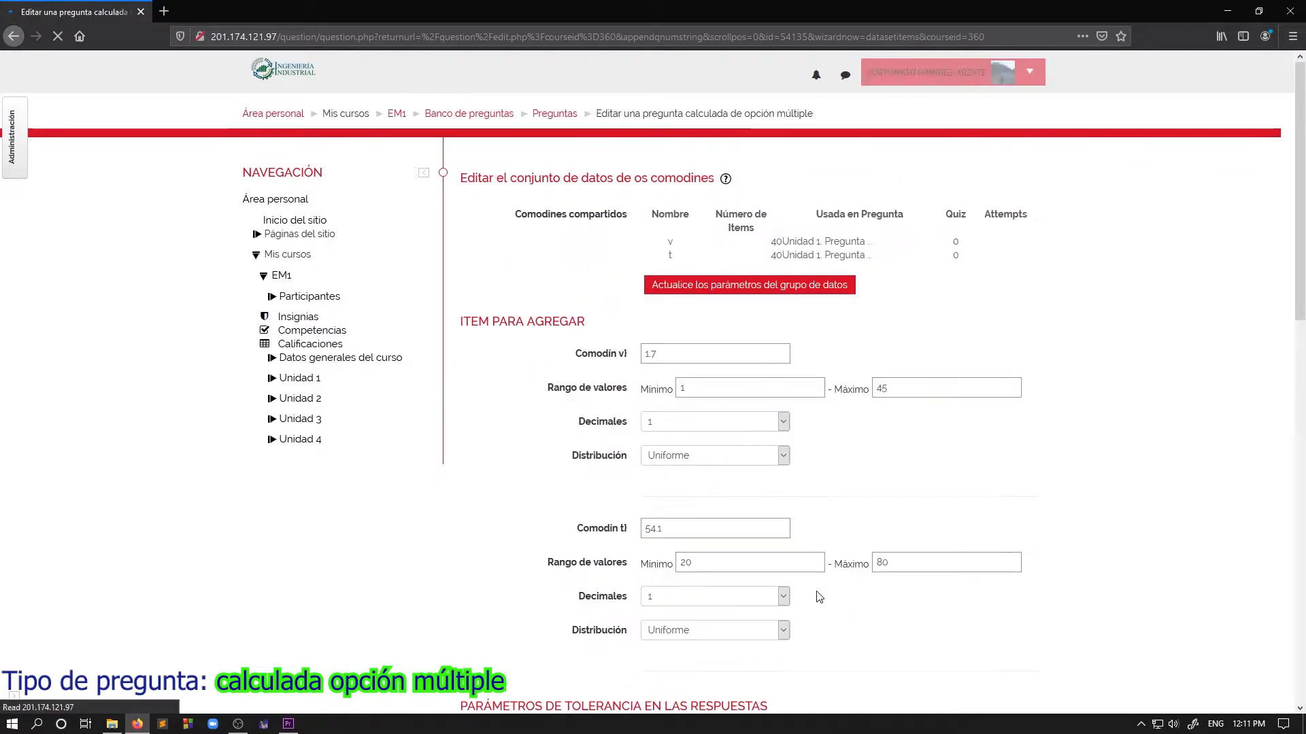
Step: Check the minimum and maximum of the value range for wildcard v
scroll(666, 408, down, 2)
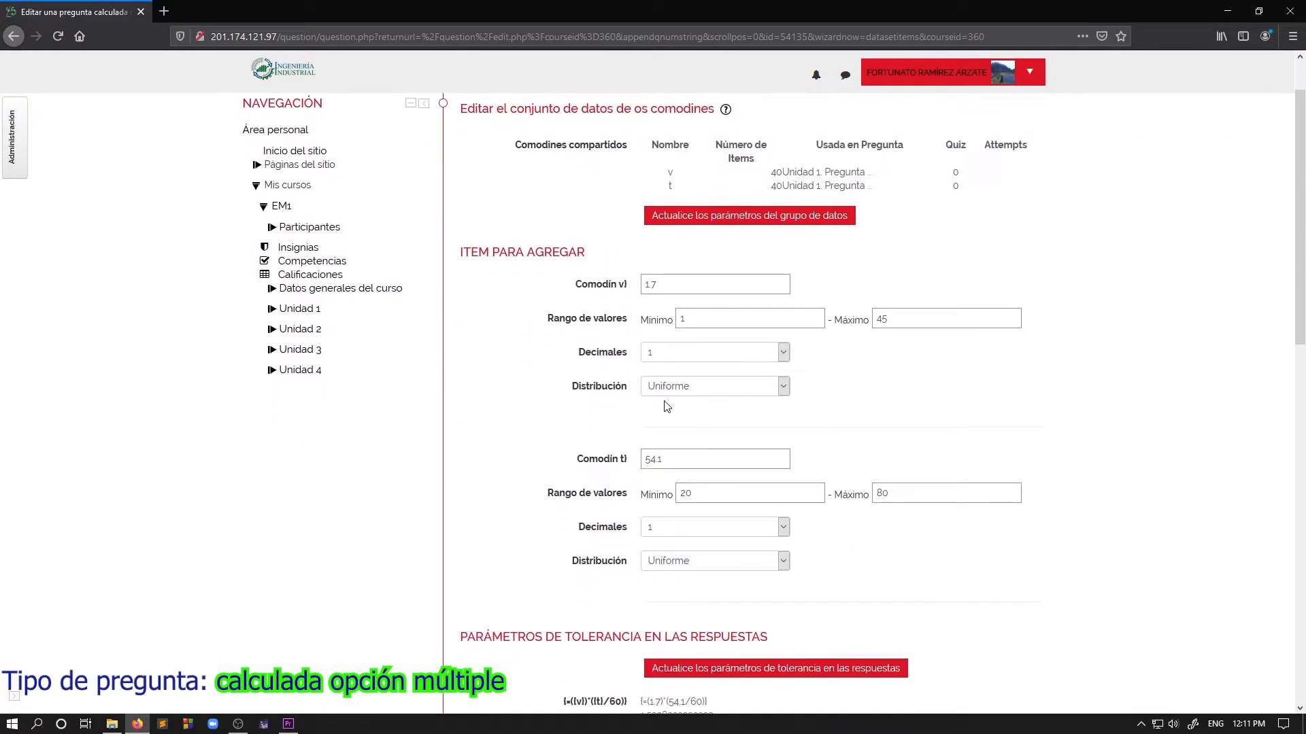
click(710, 319)
drag(708, 318, 672, 315)
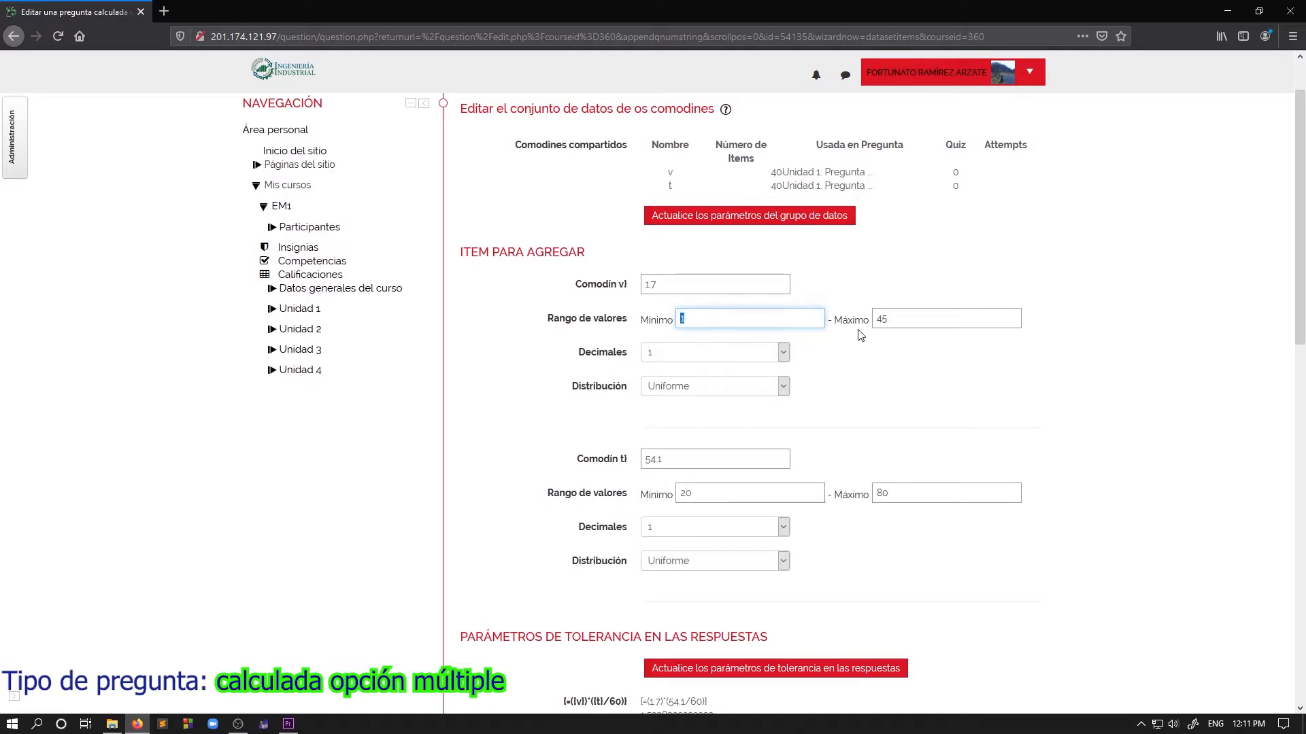
click(903, 318)
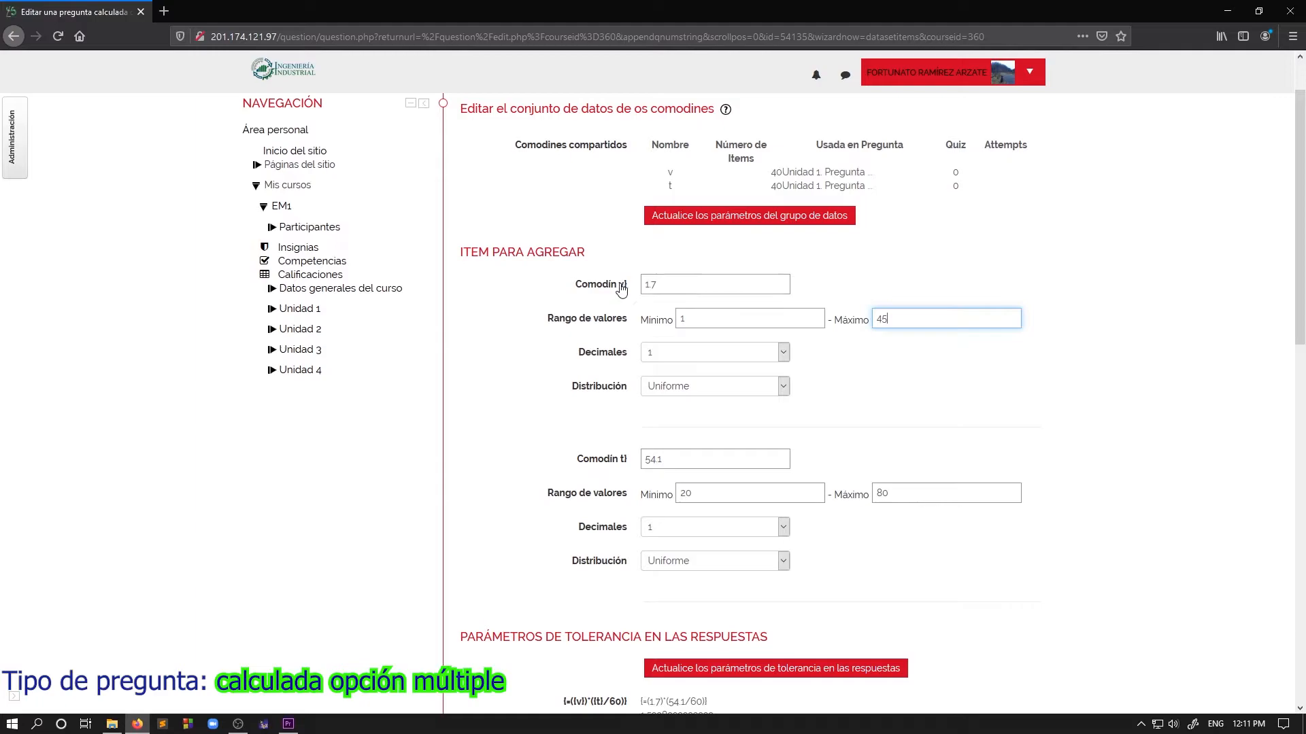
Step: Check the minimum and maximum of the value range for wildcard t
scroll(744, 412, down, 2)
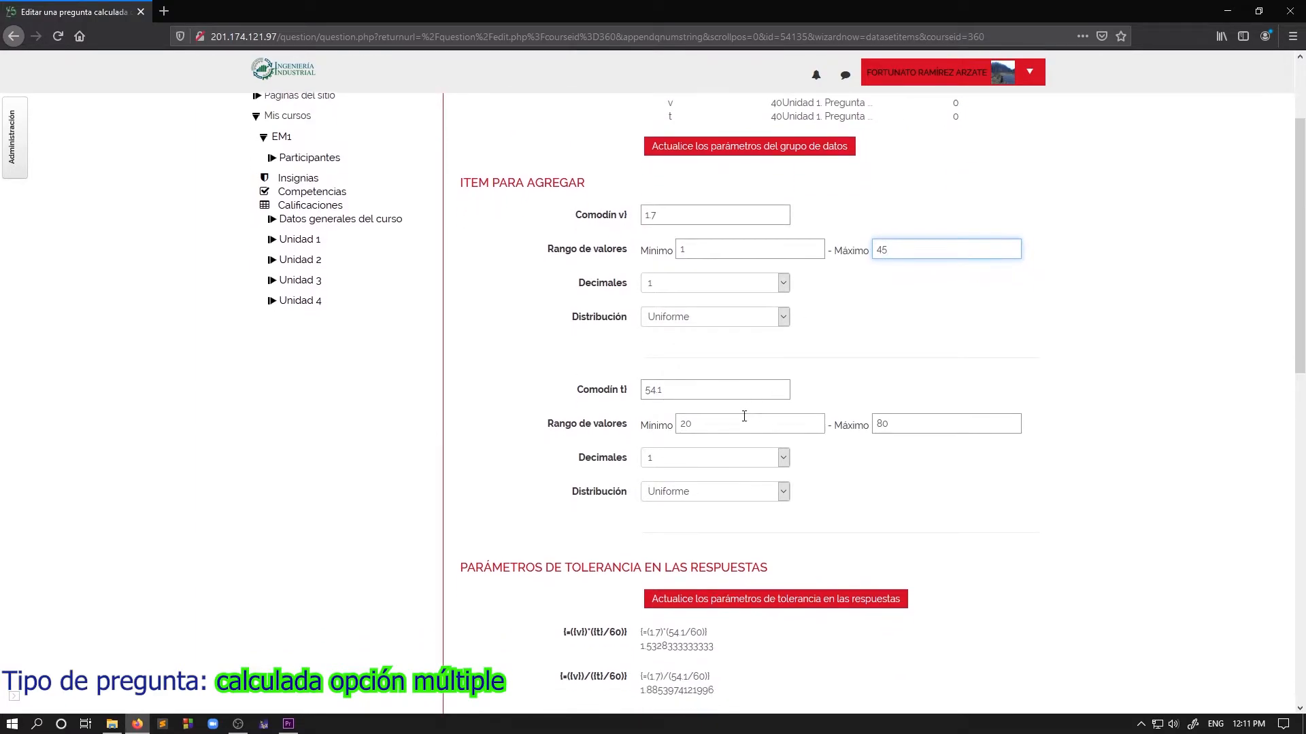
click(708, 423)
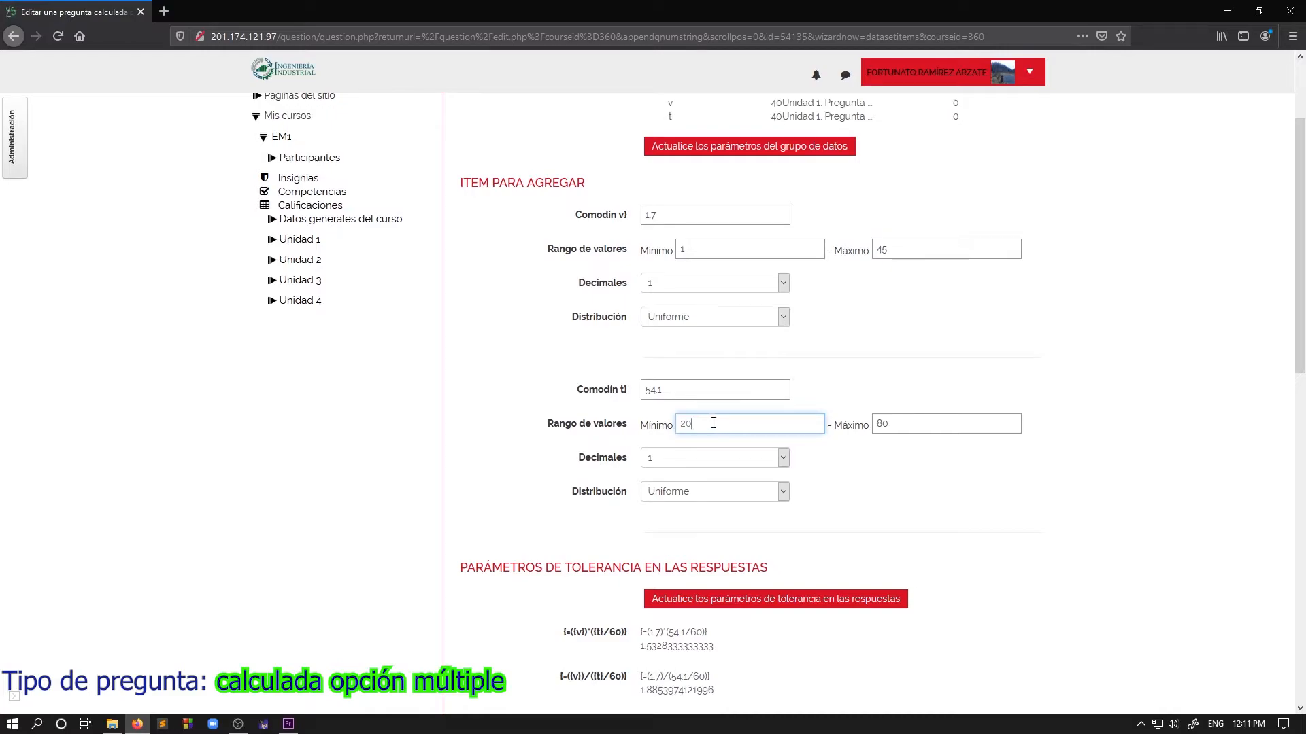
click(906, 424)
scroll(745, 364, down, 1)
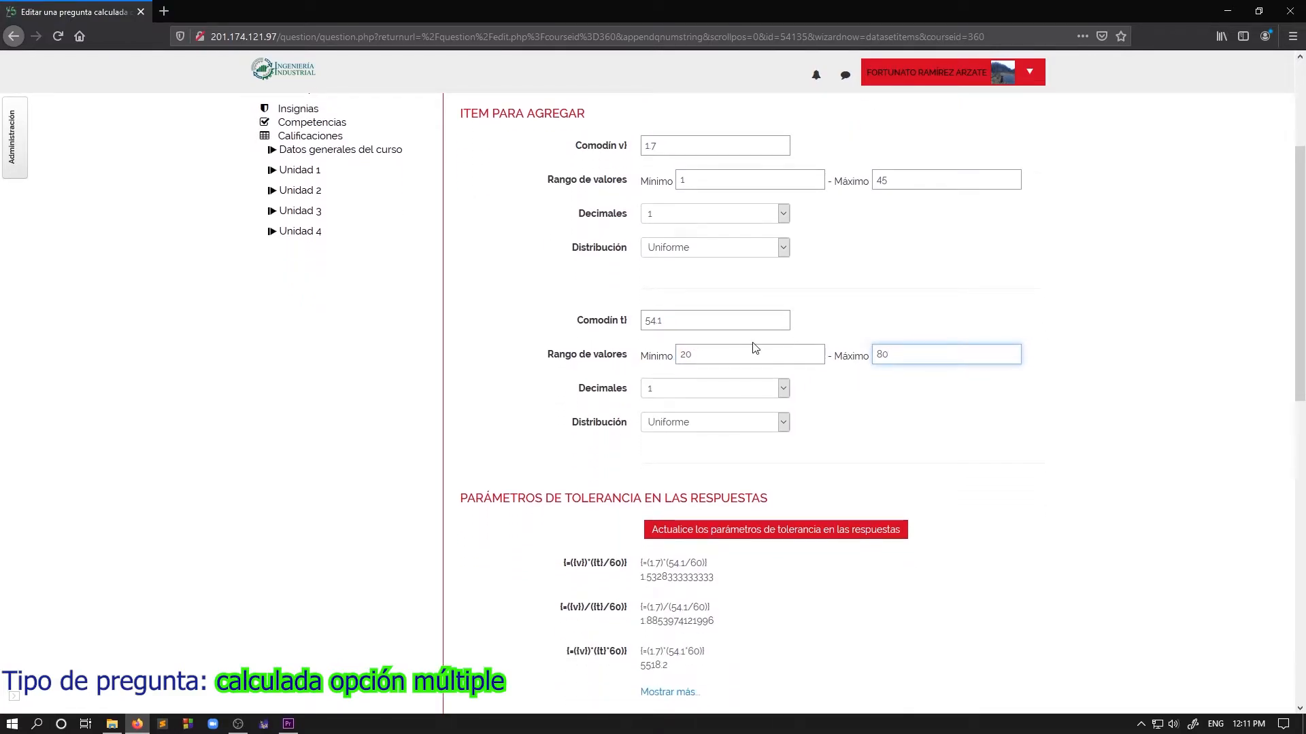
Step: Review the results of the three answer formulas for value 40 of the data set and save the changes
scroll(755, 347, down, 6)
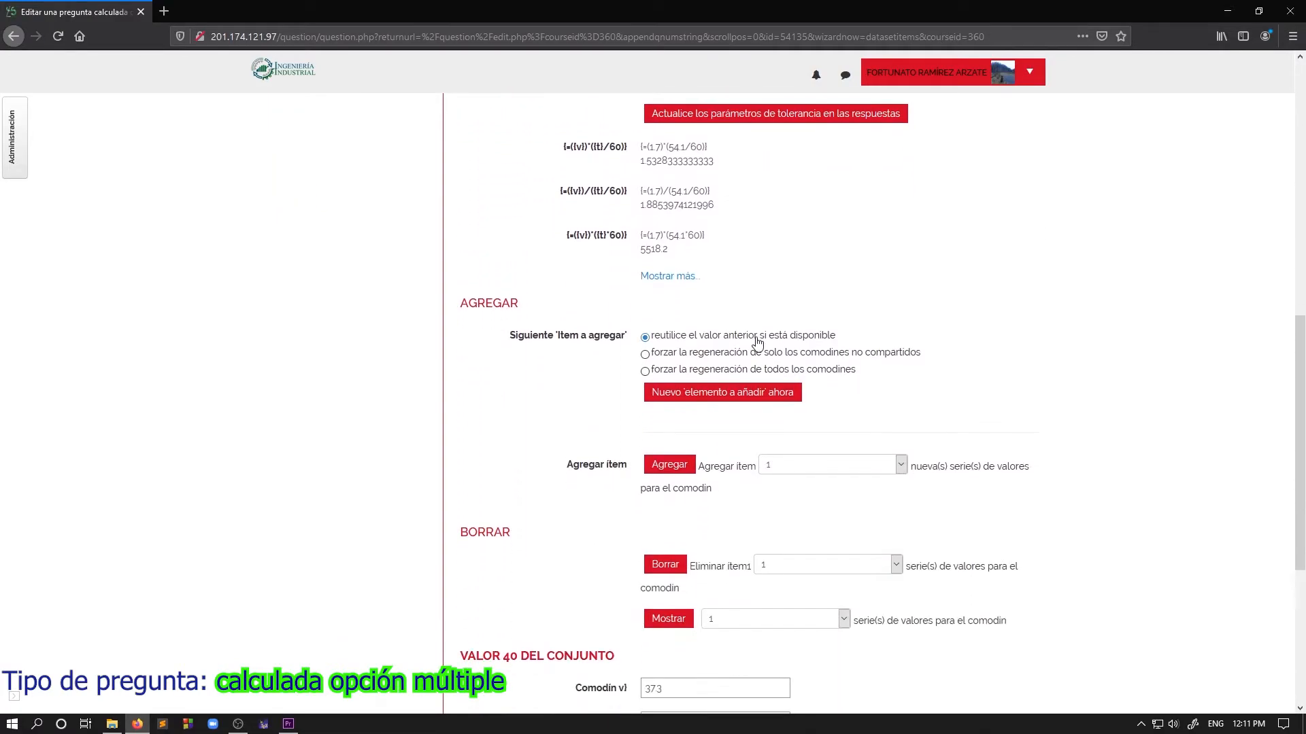
scroll(758, 342, down, 5)
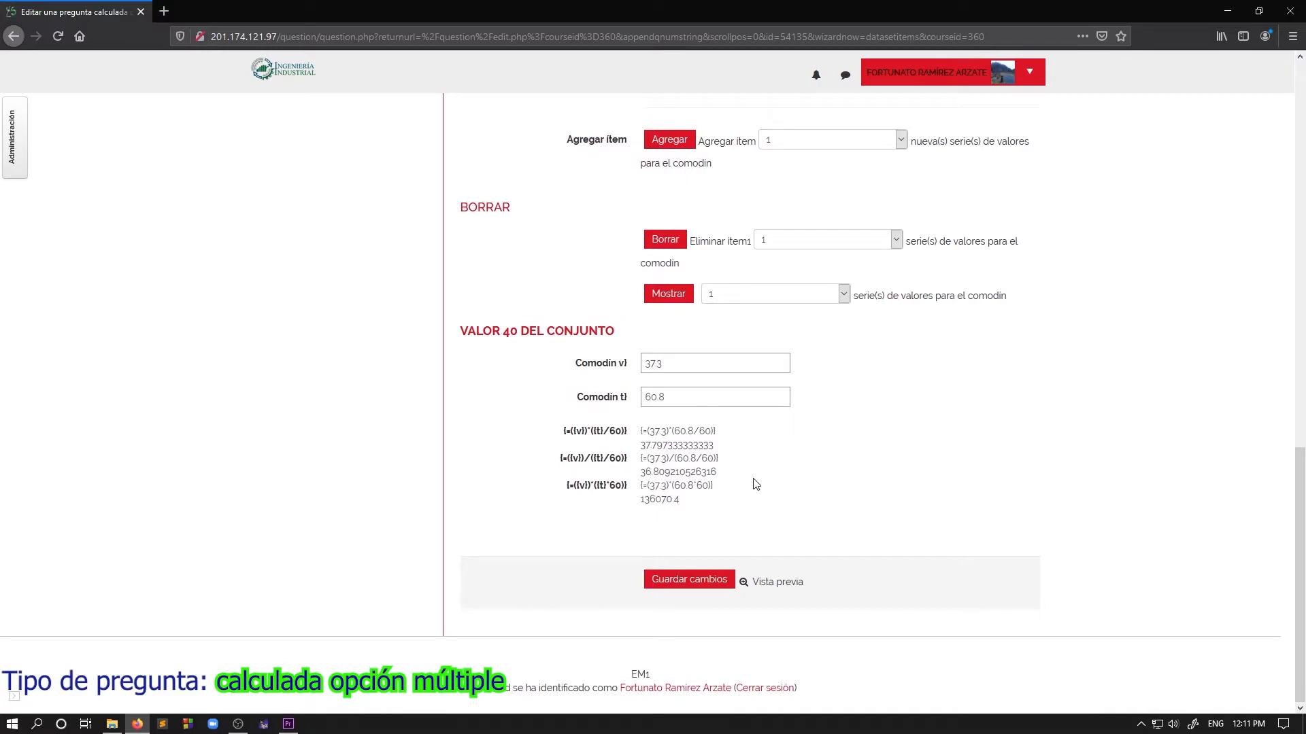
drag(641, 446, 714, 447)
drag(643, 473, 723, 491)
click(643, 501)
drag(642, 501, 692, 505)
click(755, 504)
click(707, 582)
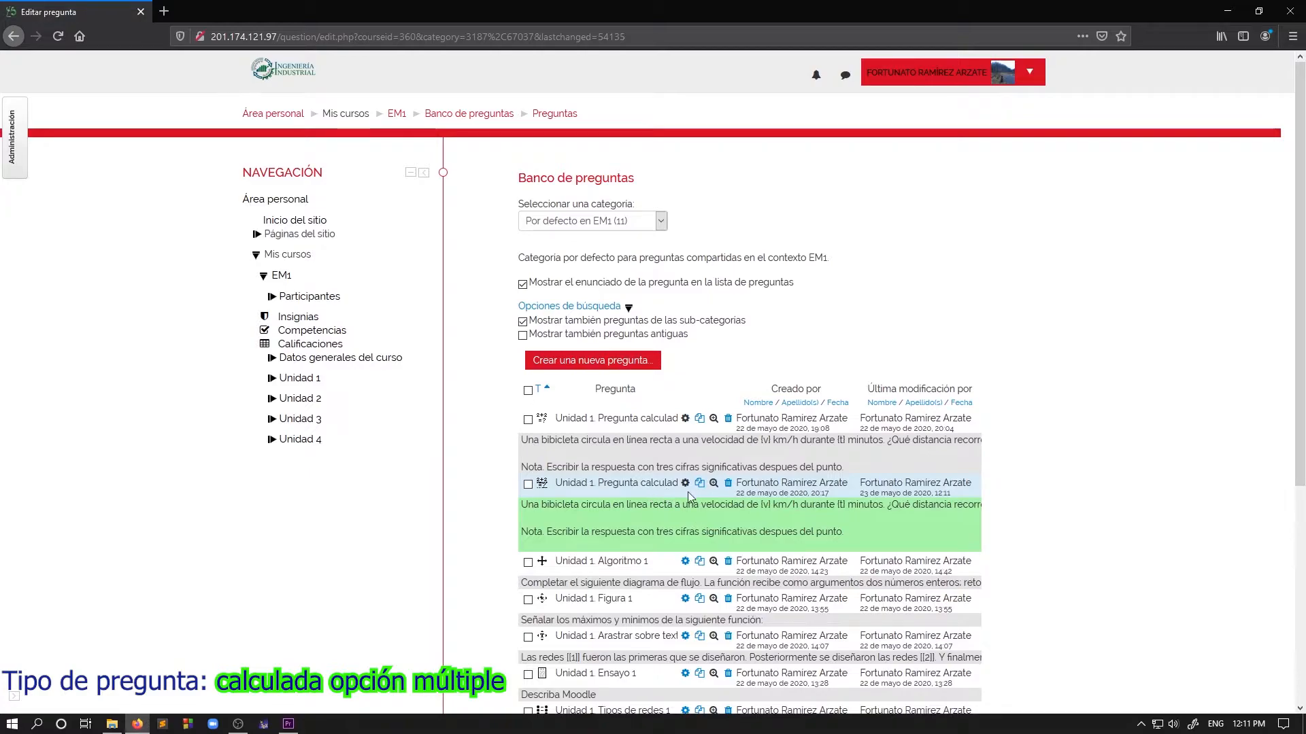
Step: Preview the calculated multiple-choice question in an enlarged window, choose answer 12,73, and submit and finish the attempt
click(713, 485)
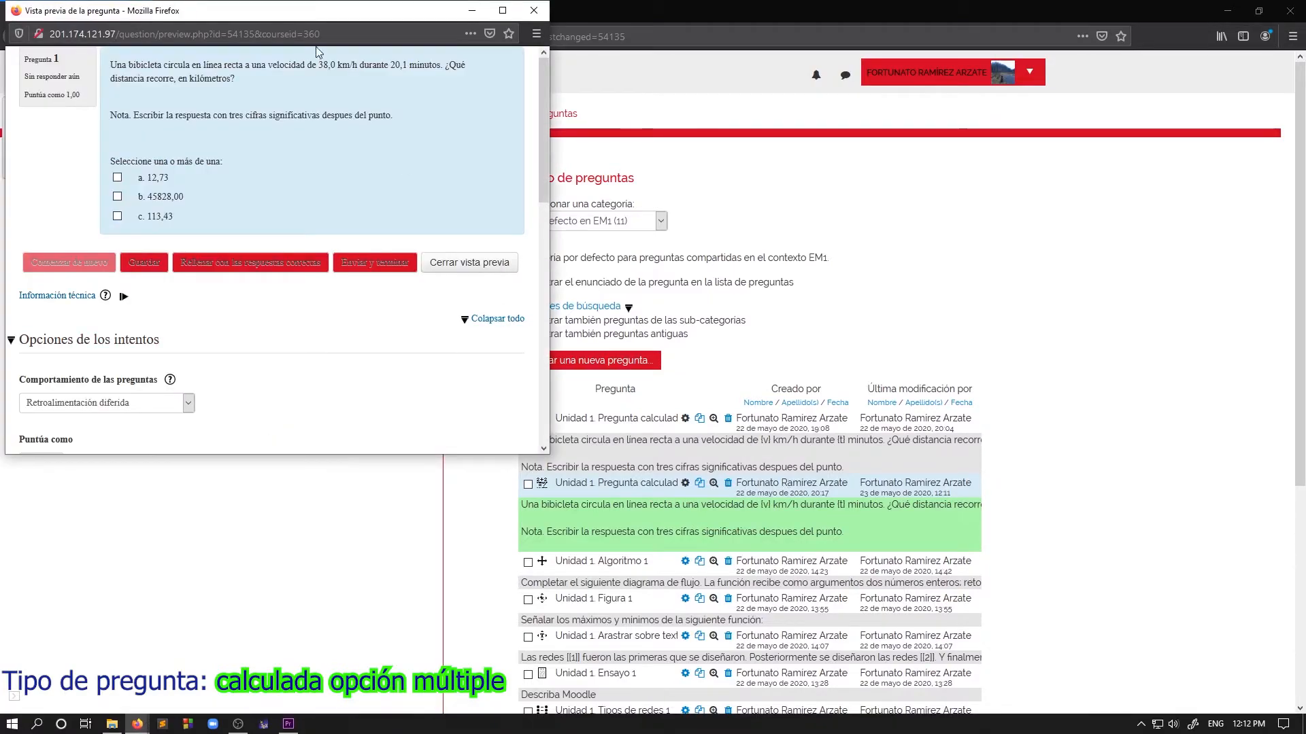
drag(317, 14, 614, 18)
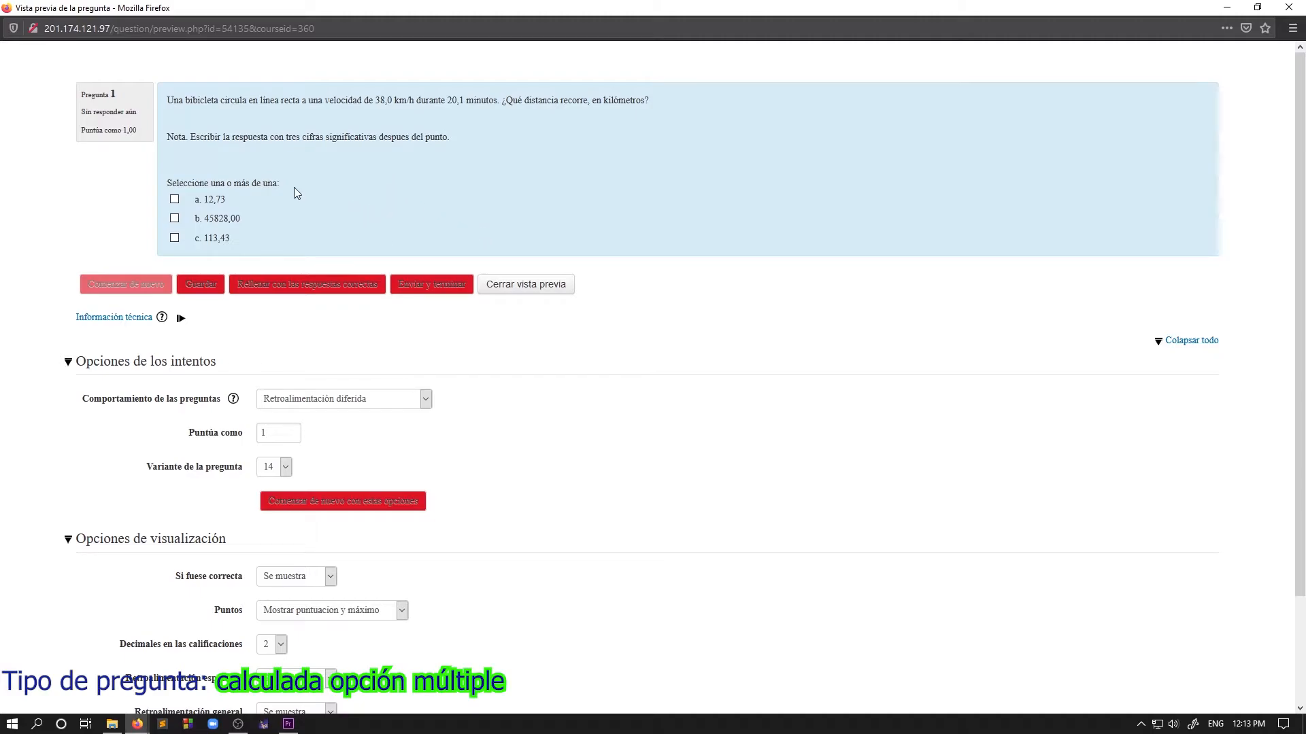
click(175, 199)
click(442, 278)
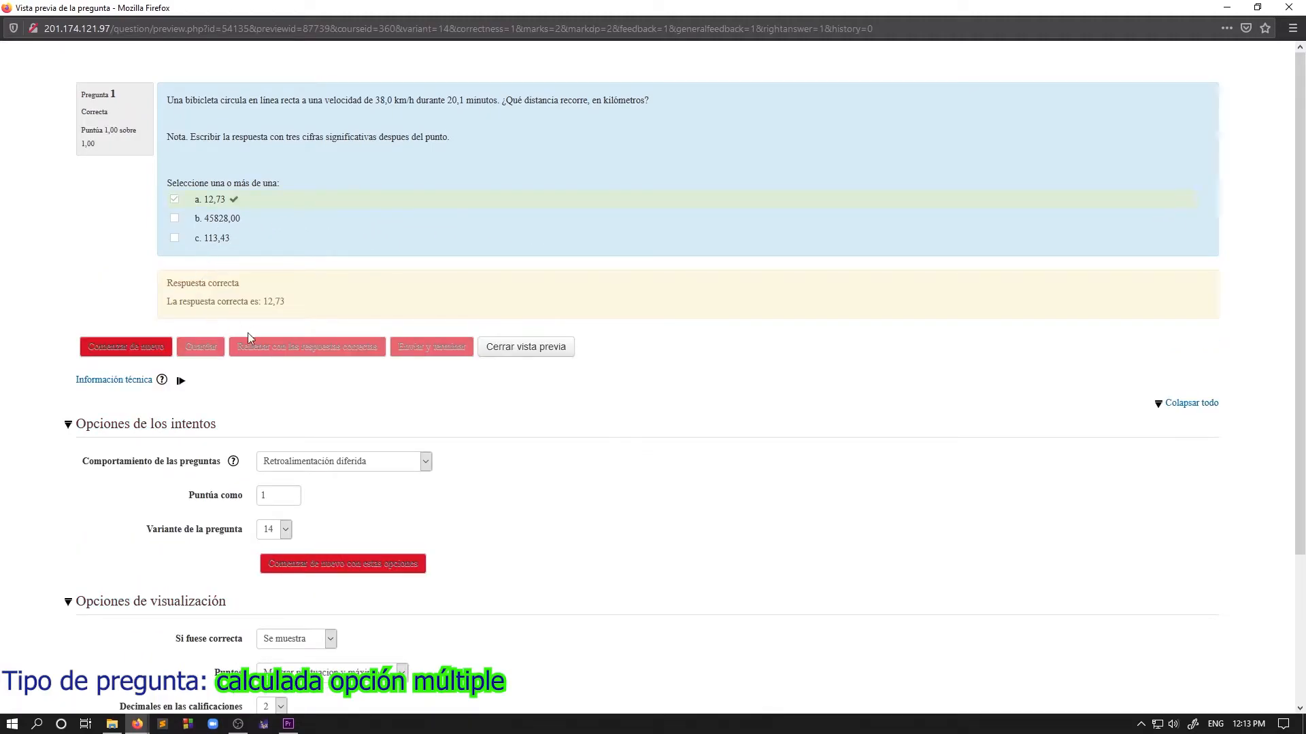
Step: Restart the preview attempt, submit it with answer 45828,00, and close the preview
click(155, 350)
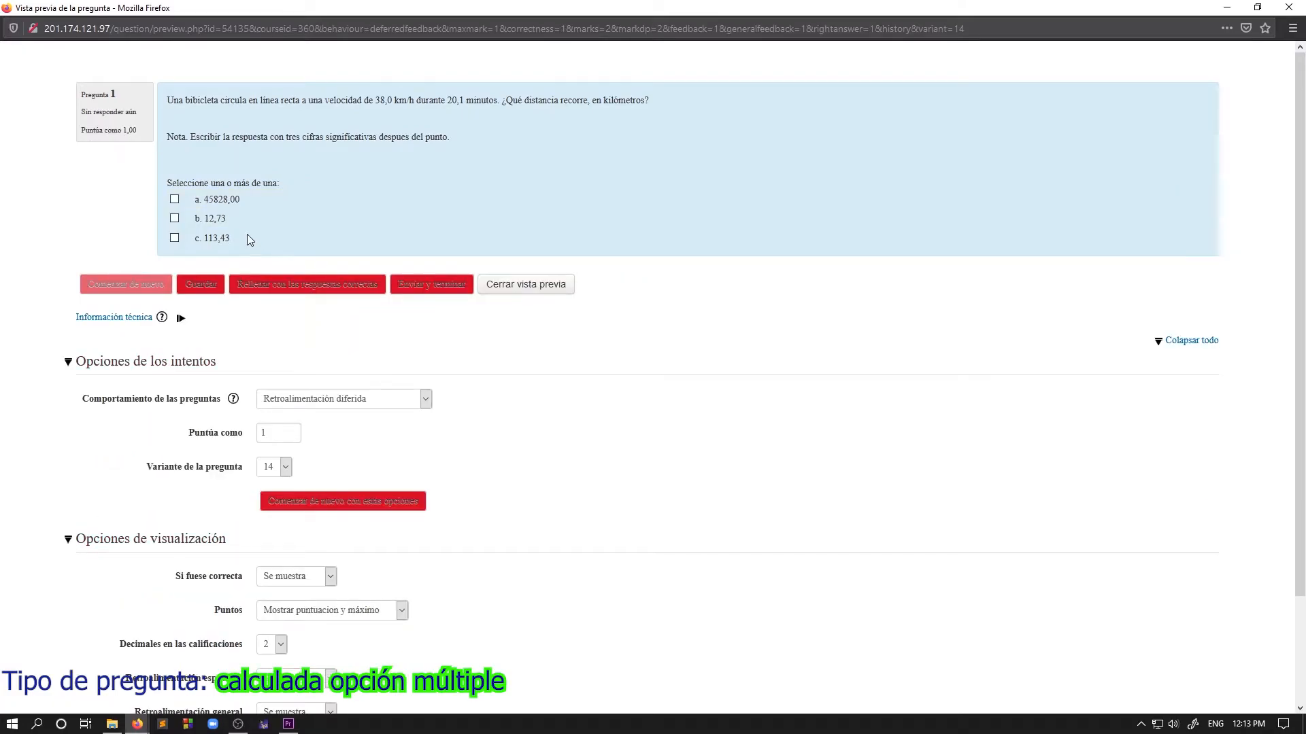
click(174, 200)
click(408, 290)
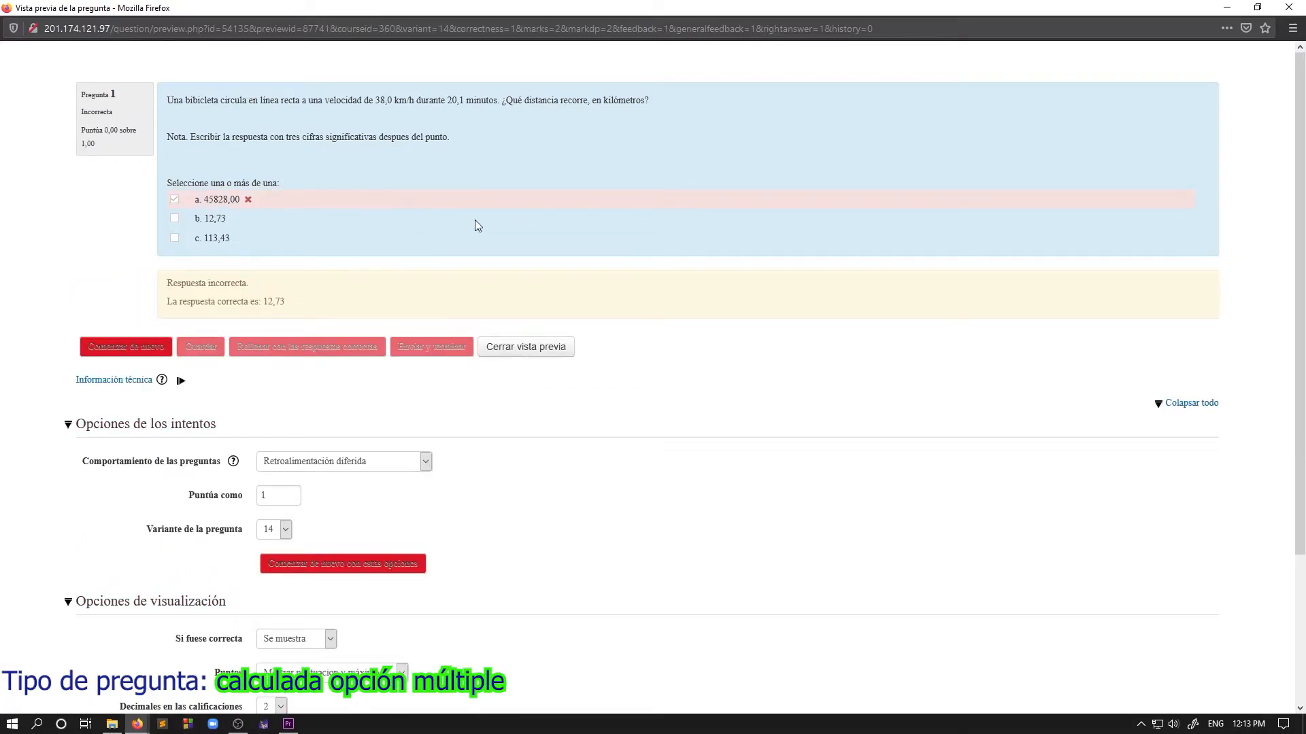
click(550, 352)
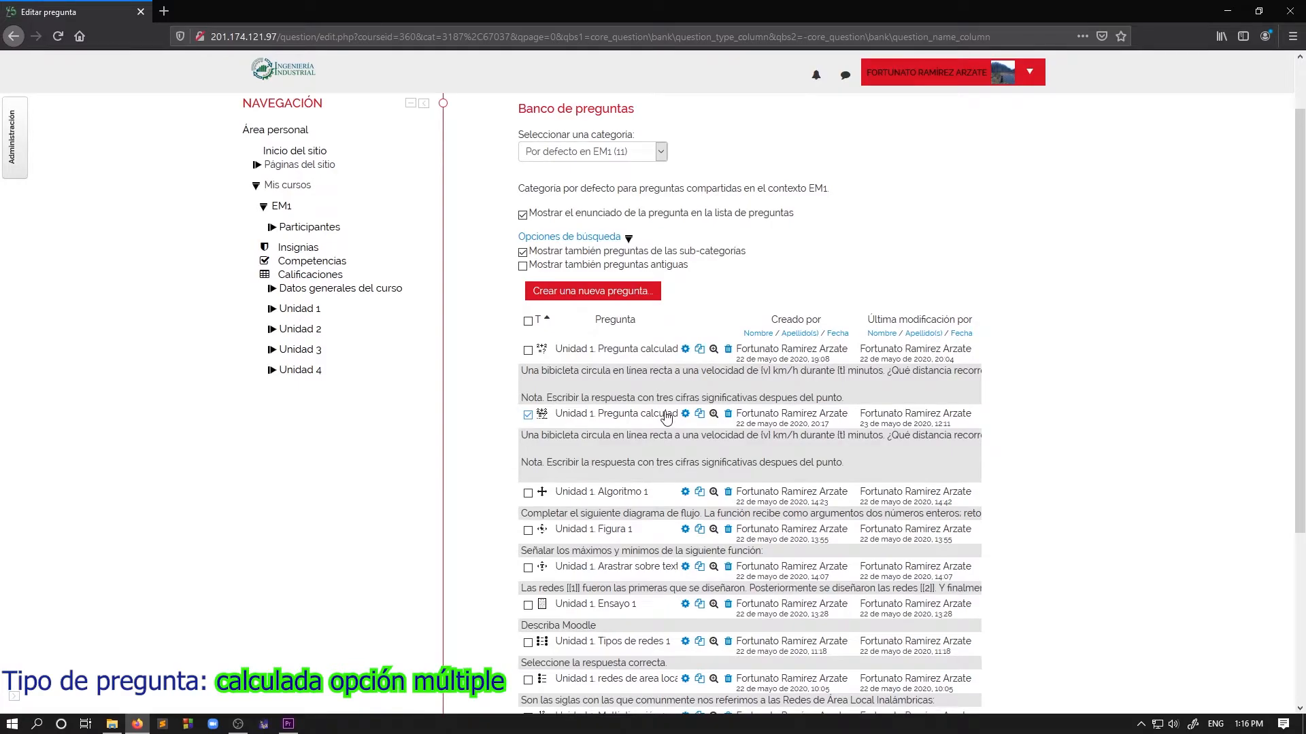
Step: Duplicate the calculated multiple-choice question and name the copy "Unidad 1. Pregunta calculada opcion múltiple 2"
click(699, 416)
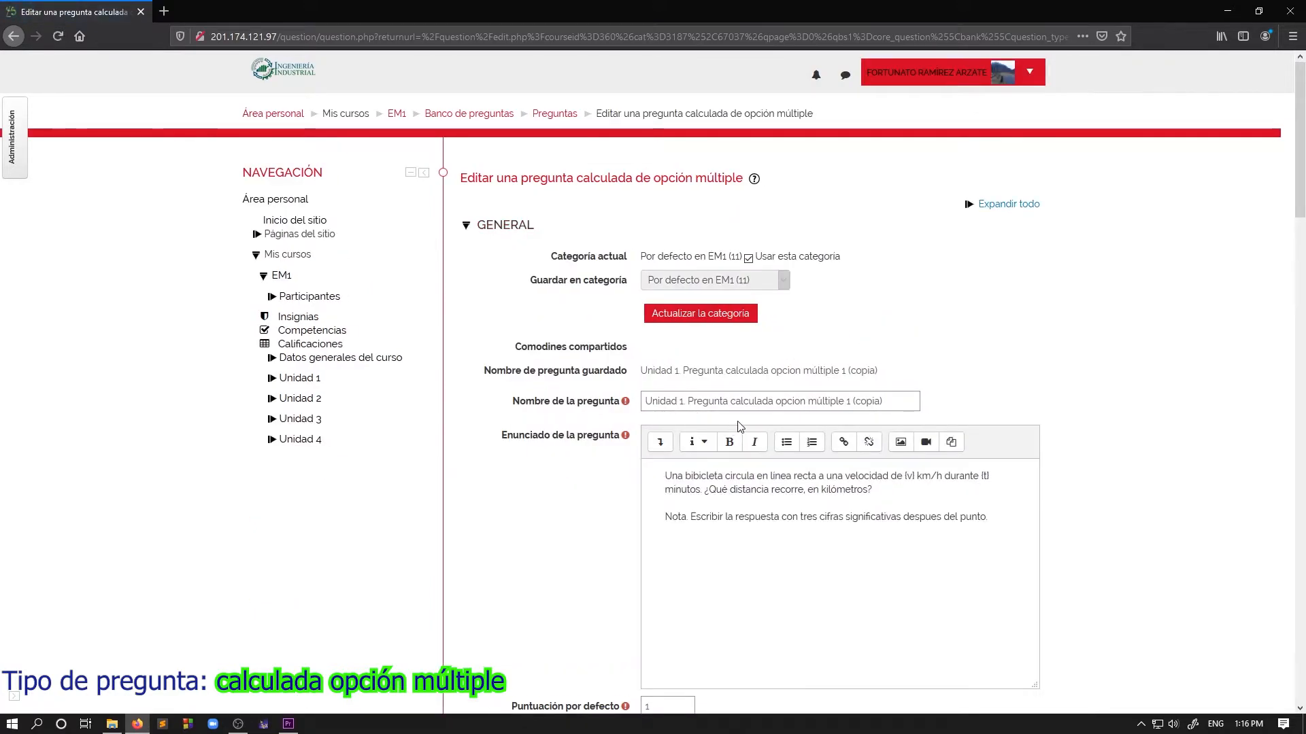
click(849, 400)
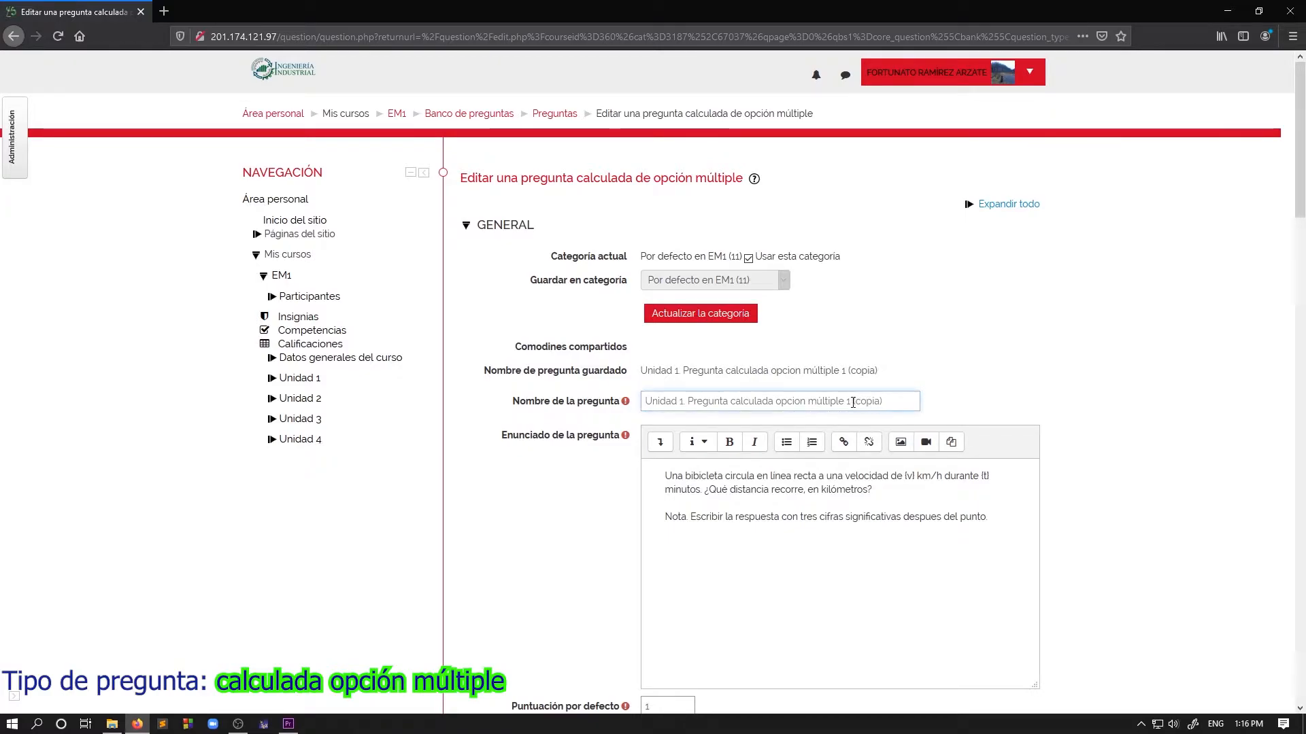
drag(848, 401, 886, 401)
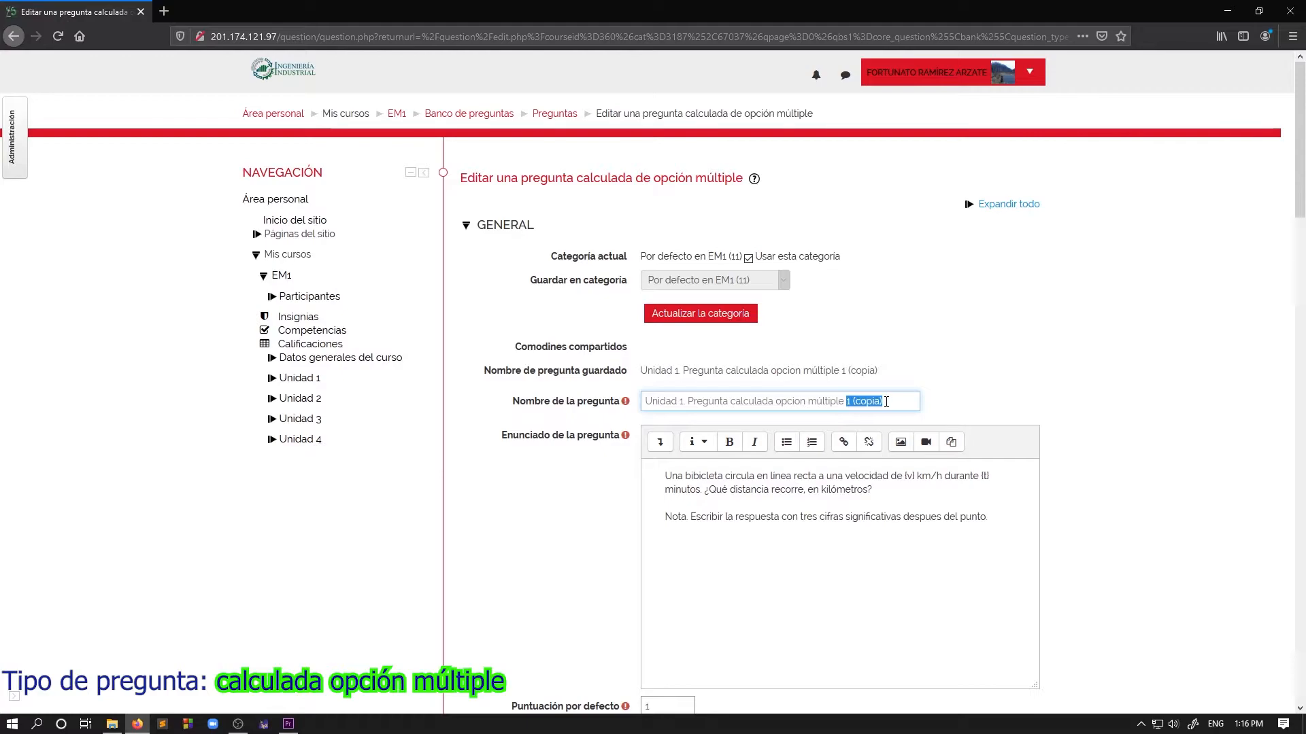
text(2)
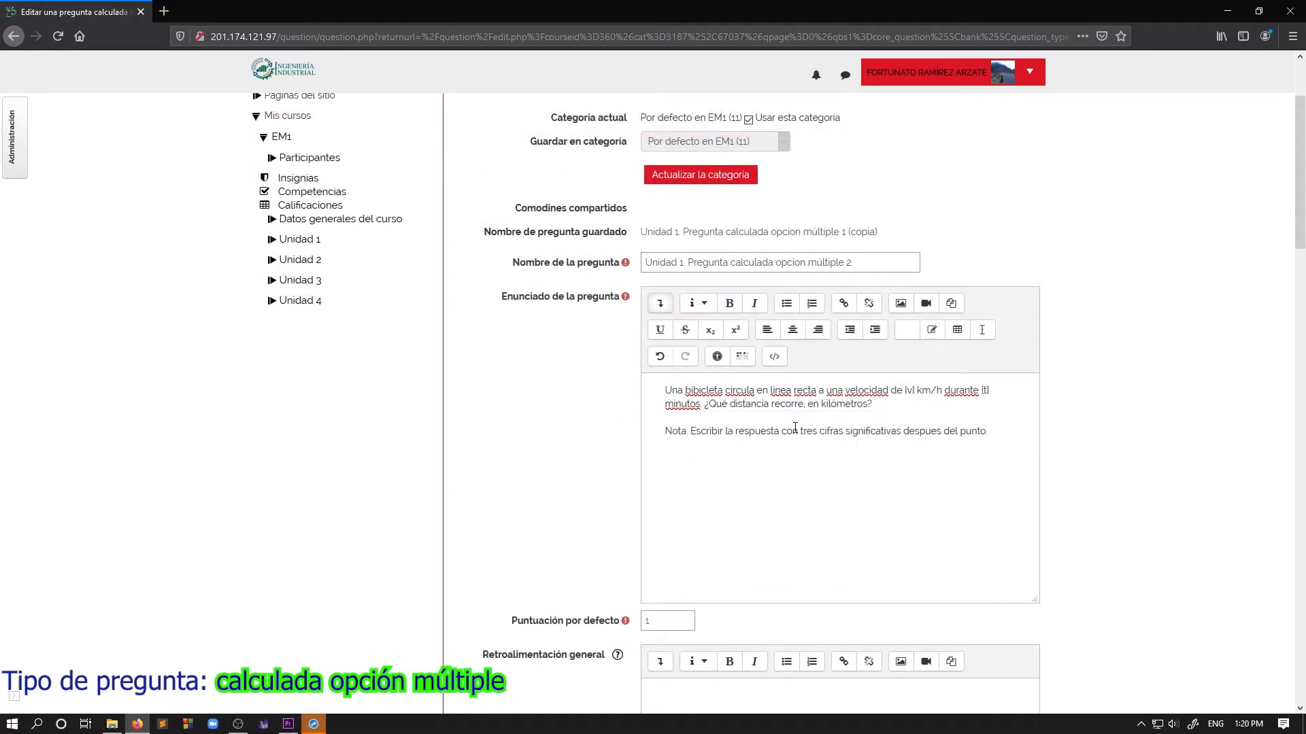
Step: Add an indented bullet after "minutos" in the question text reading "¿Cuál es la duración o el tiempo en horas?"
key(Return)
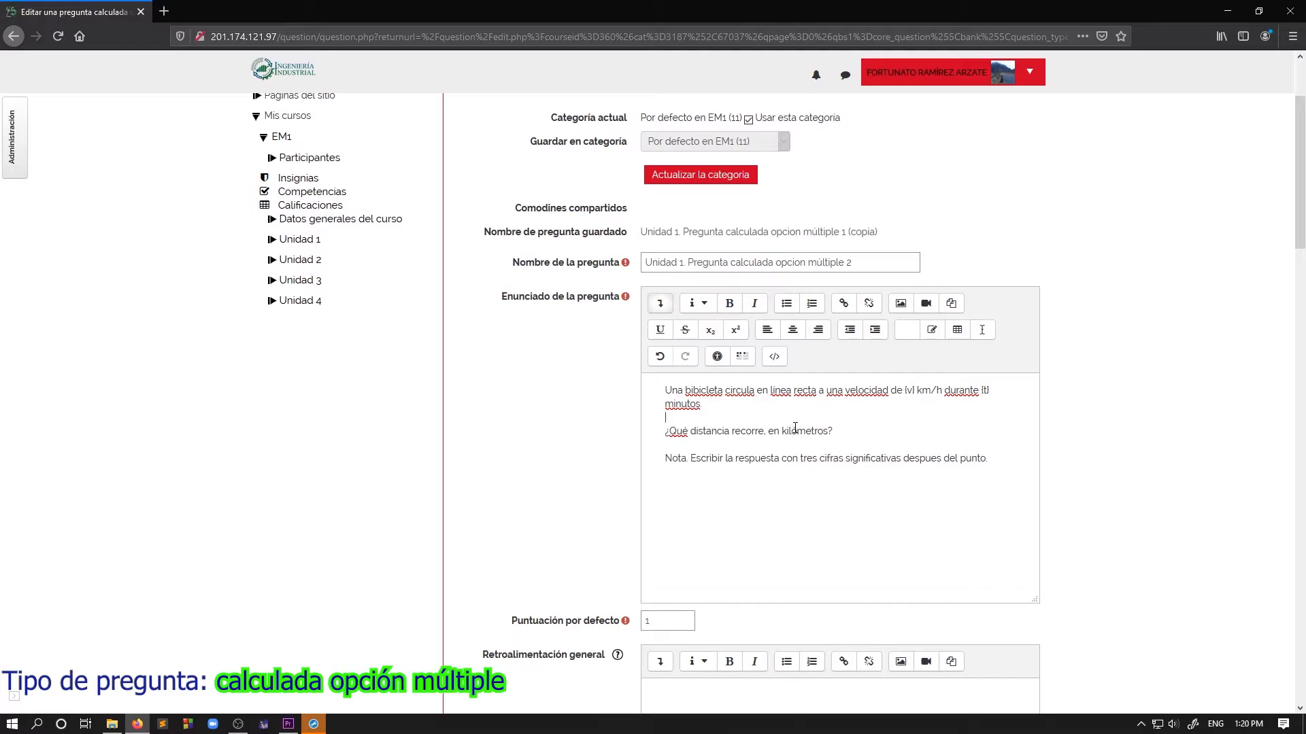
click(786, 303)
click(874, 332)
text(¿Cuál es la di)
key(BackSpace)
key(BackSpace)
text(duración o el tiempo en)
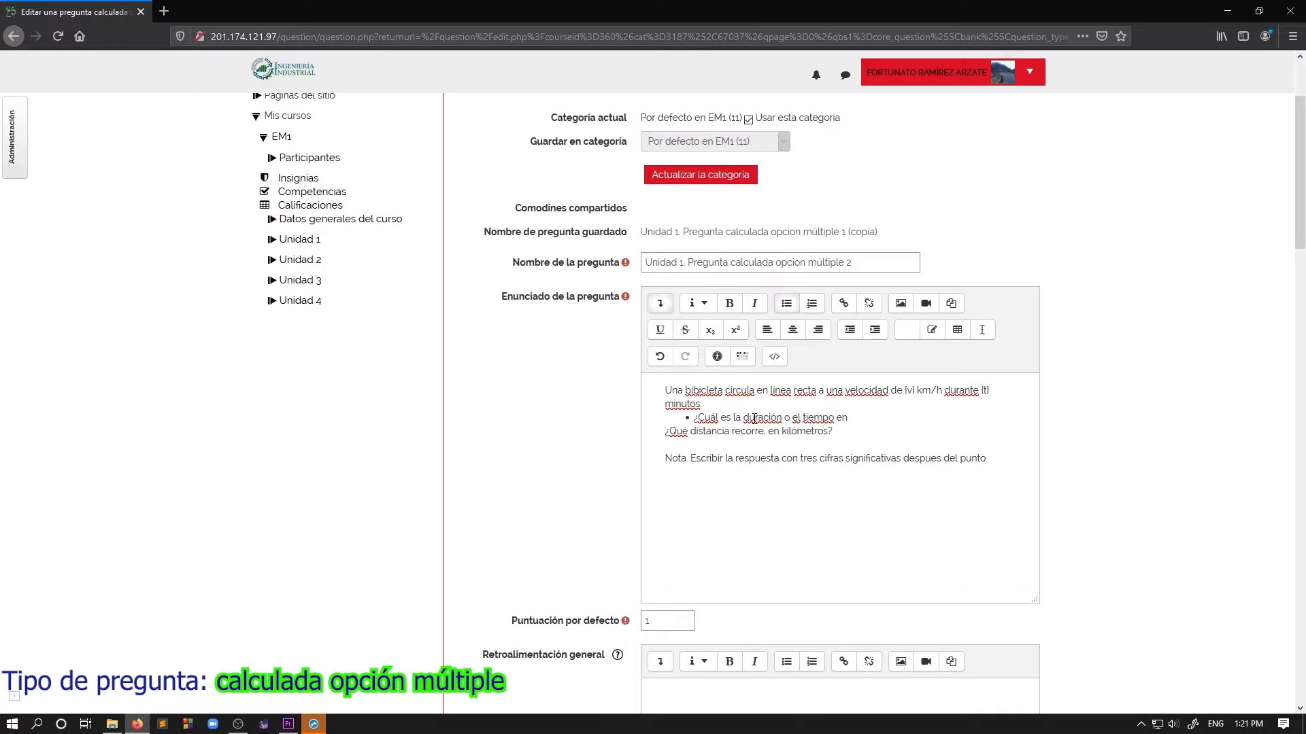
text( horas?)
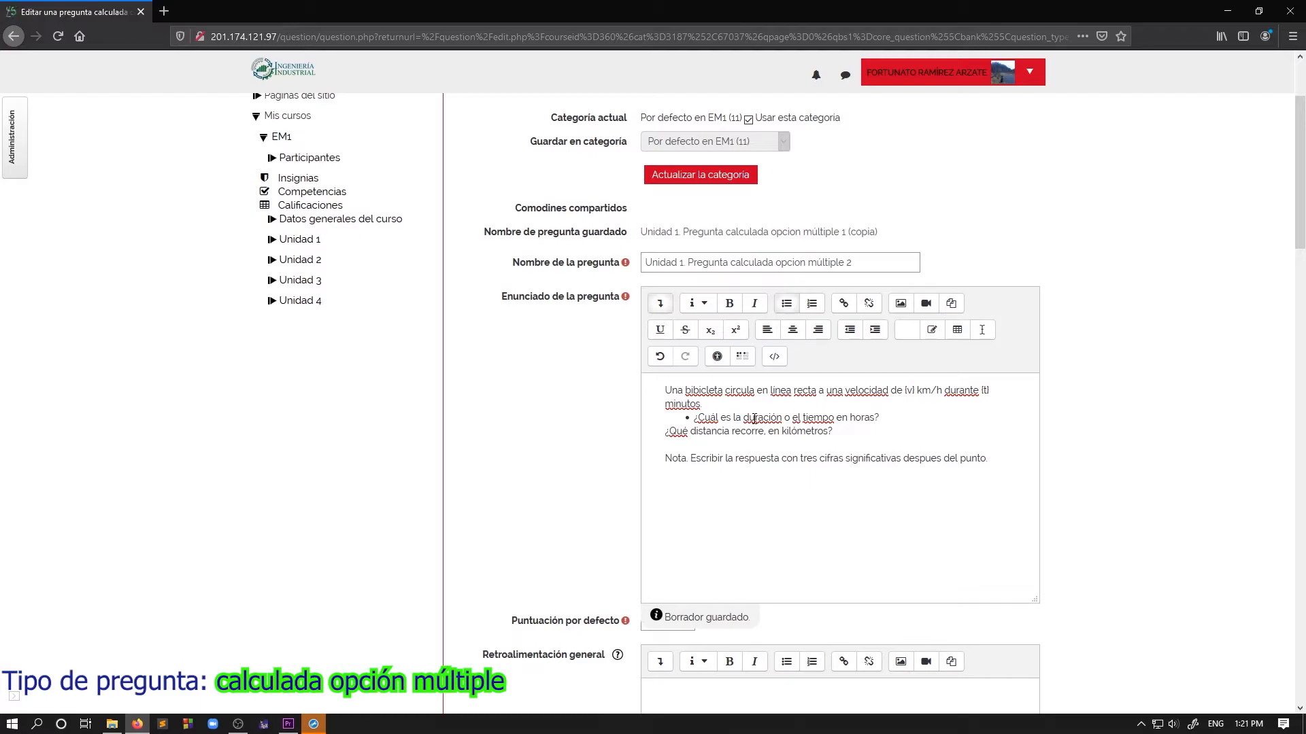
Step: Move the sentence "¿Qué distancia recorre, en kilómetros?" into a second bullet of the list
key(Return)
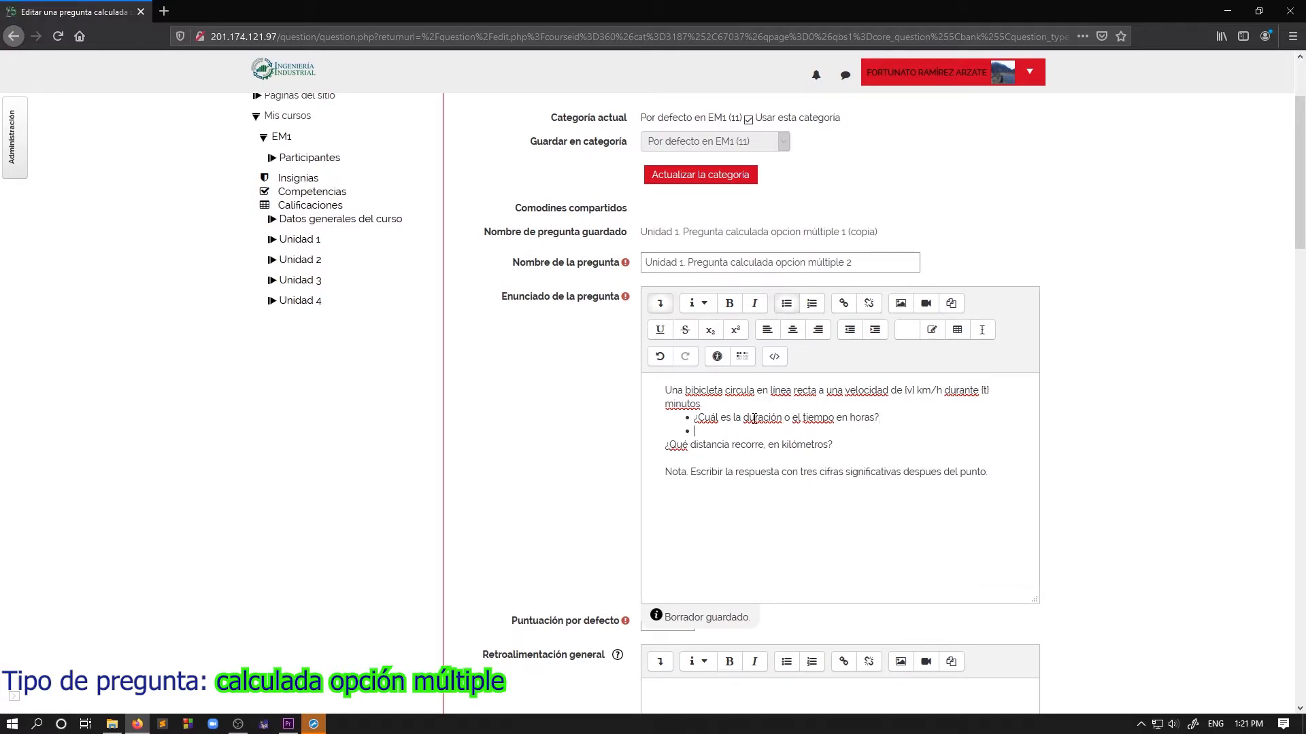
drag(664, 445, 805, 456)
key(ctrl+x)
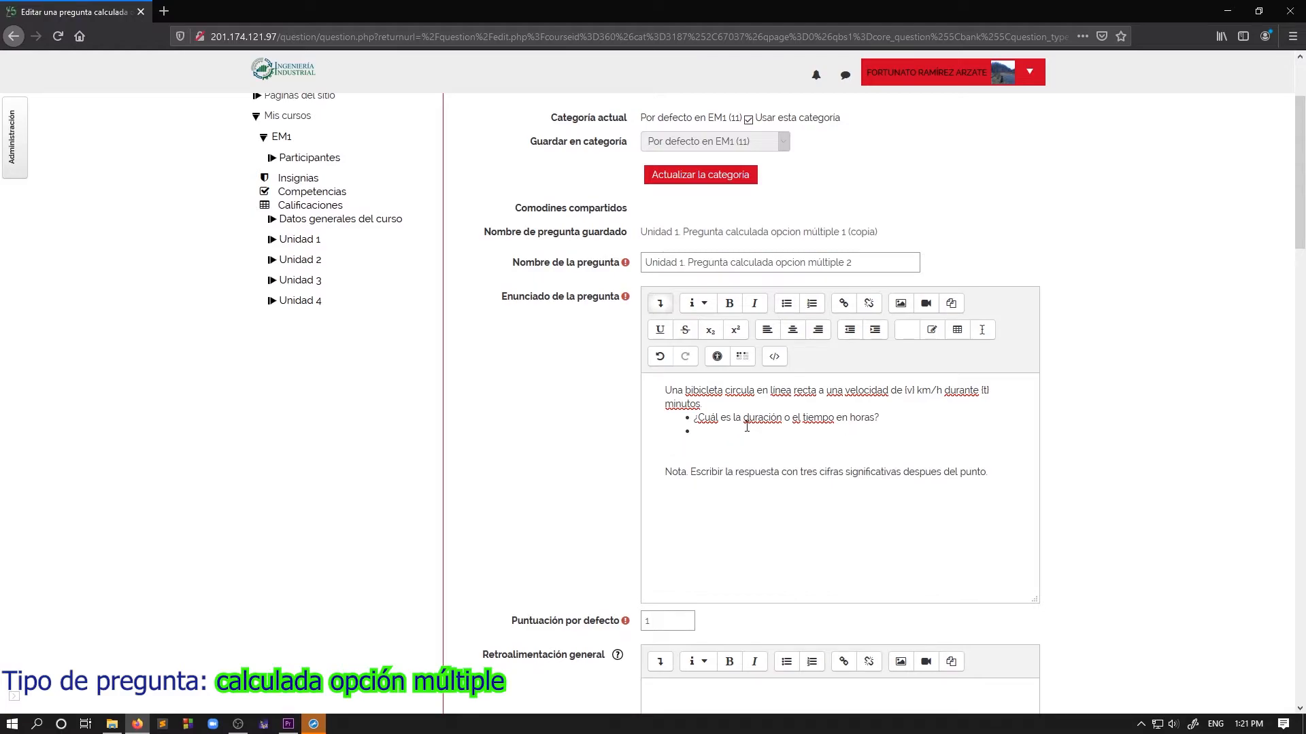
key(ctrl+v)
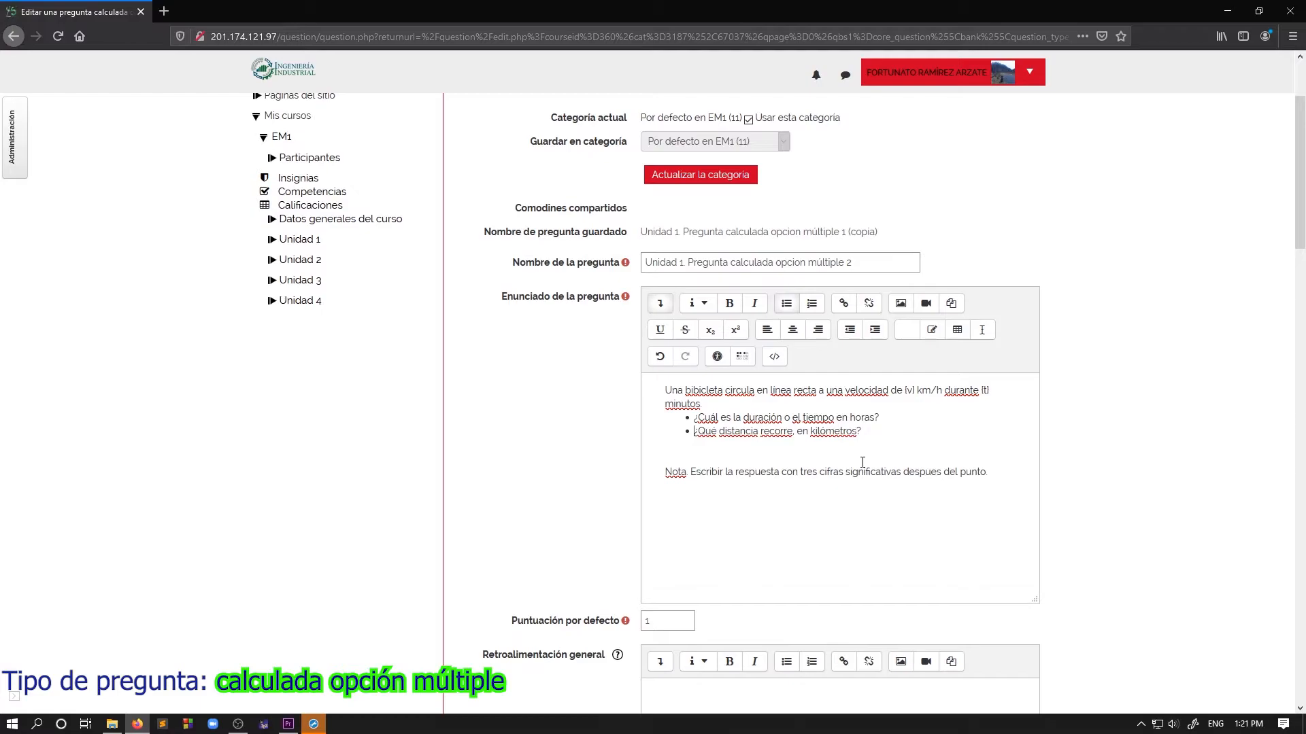
Step: Delete the note about answering with three significant figures from the question text
scroll(854, 464, down, 1)
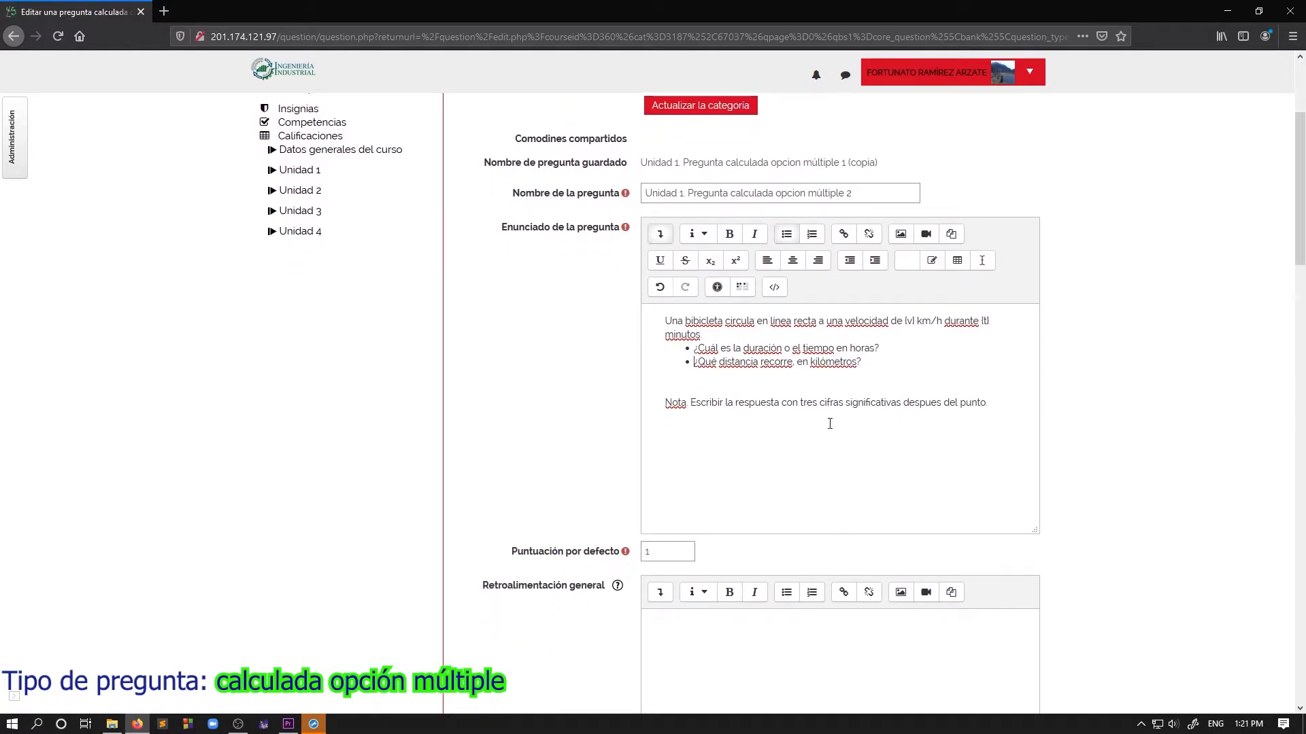
triple_click(811, 403)
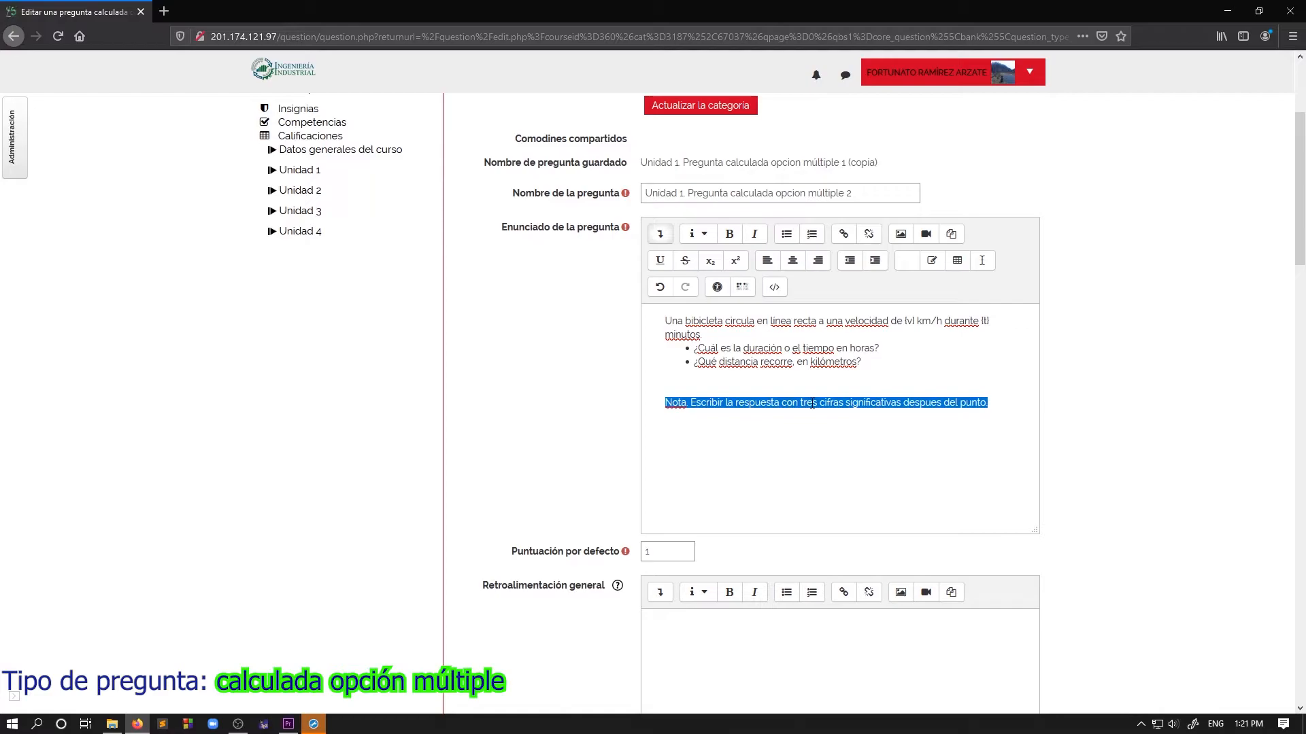
key(Delete)
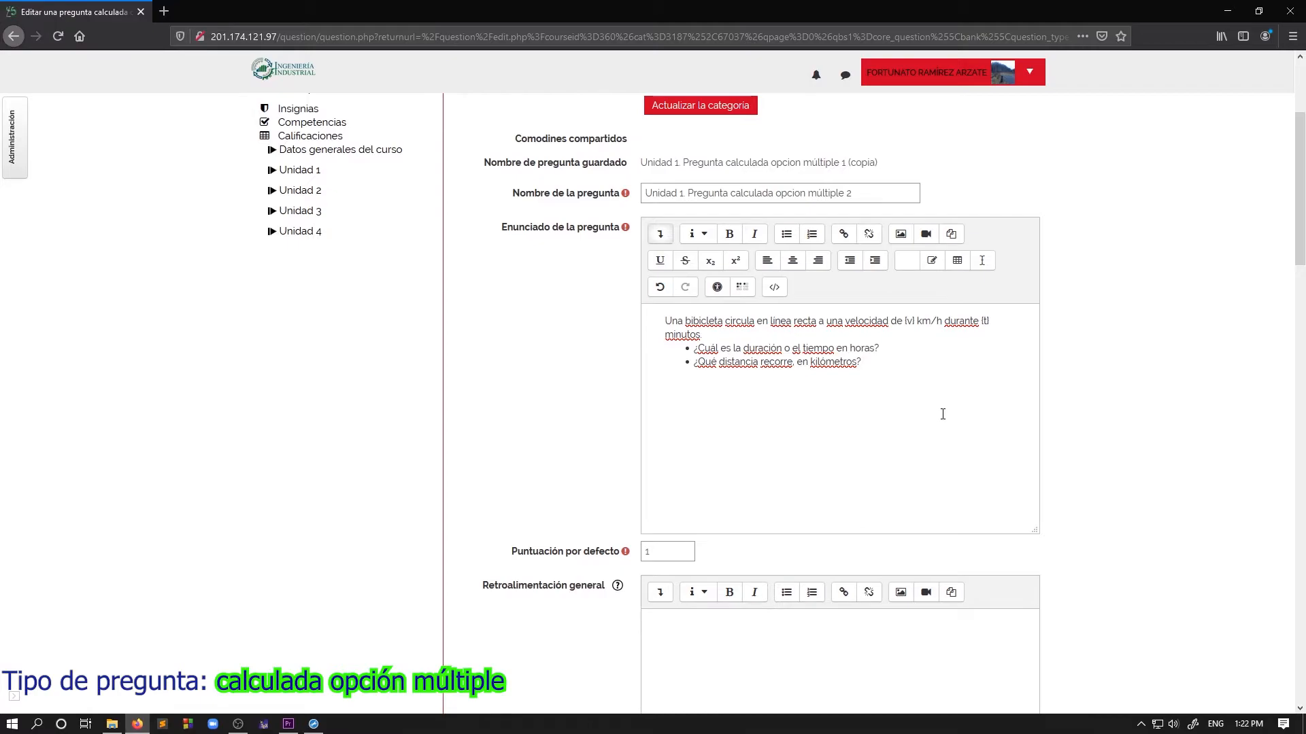
Step: Check the wildcards {v} and {t} in the question text
double_click(910, 321)
double_click(985, 321)
click(903, 414)
Step: Compare the Elección 1 formula with the question text and set its grade to 80%
scroll(877, 404, down, 1)
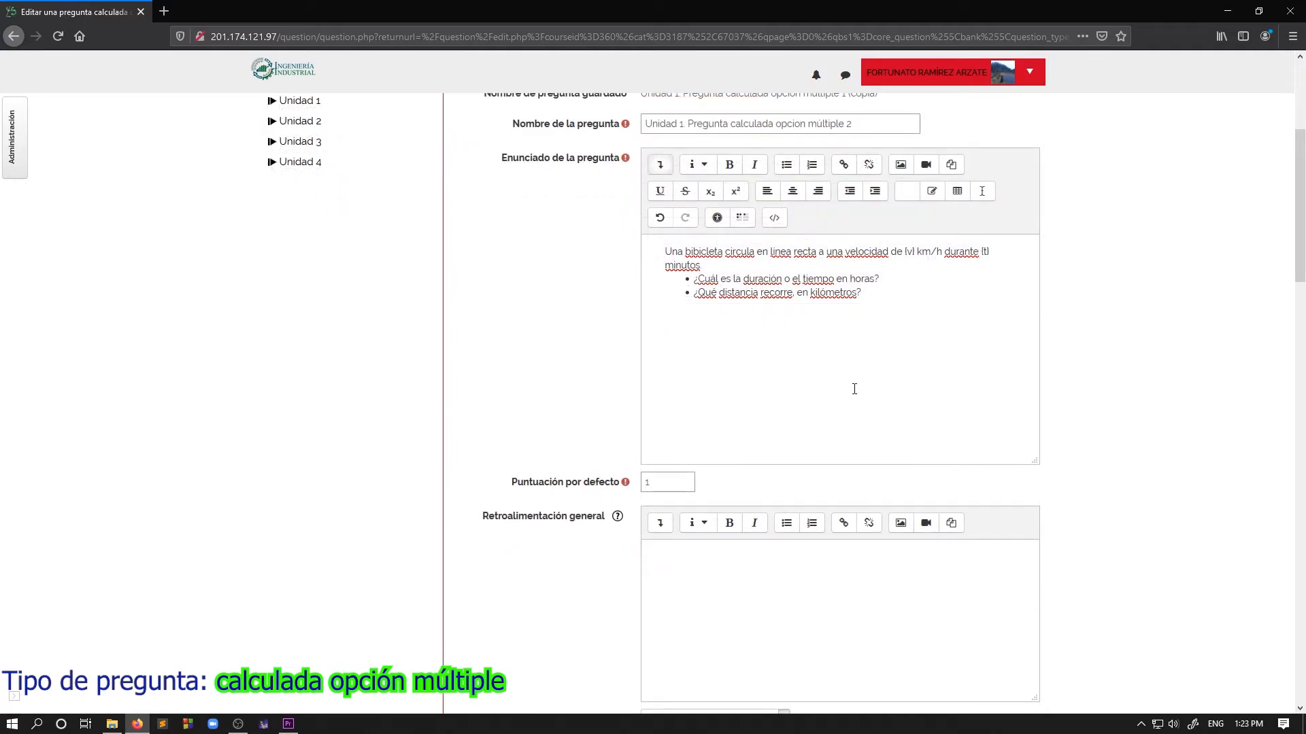
scroll(854, 388, down, 5)
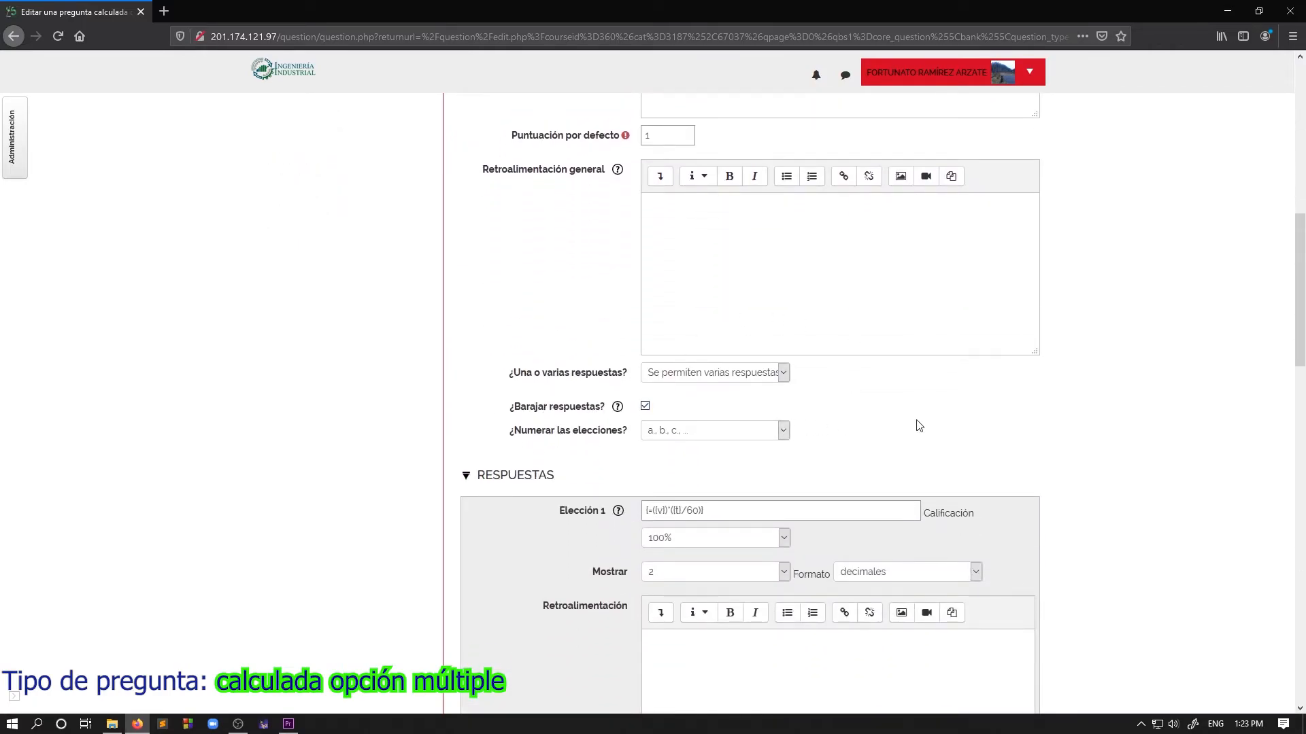
scroll(918, 423, down, 1)
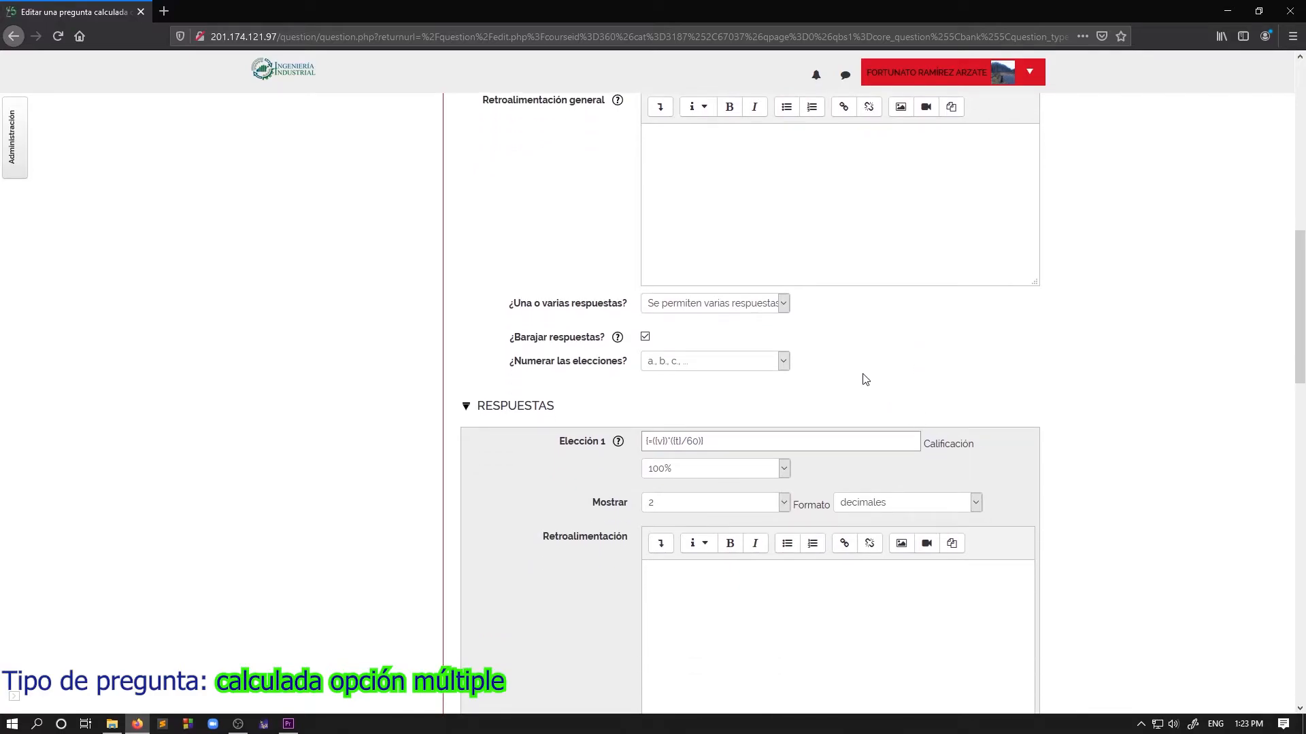
scroll(841, 328, down, 2)
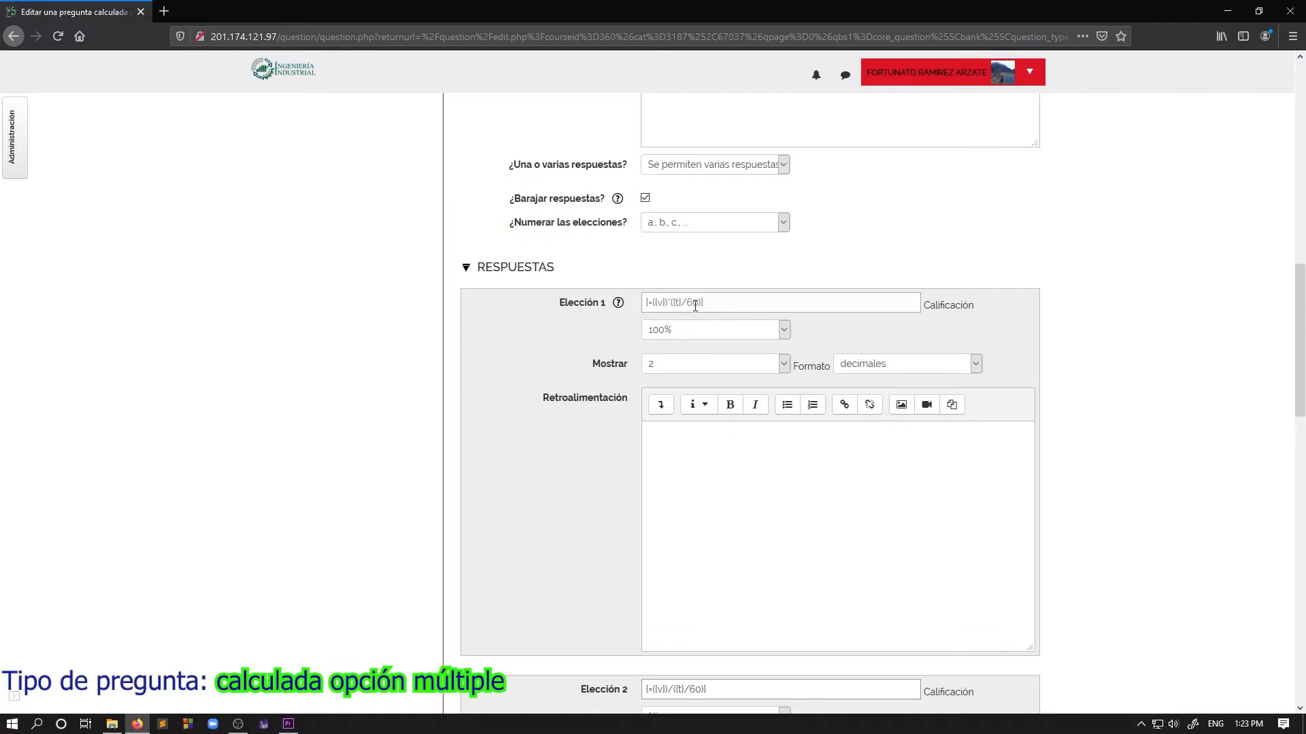
scroll(802, 382, up, 8)
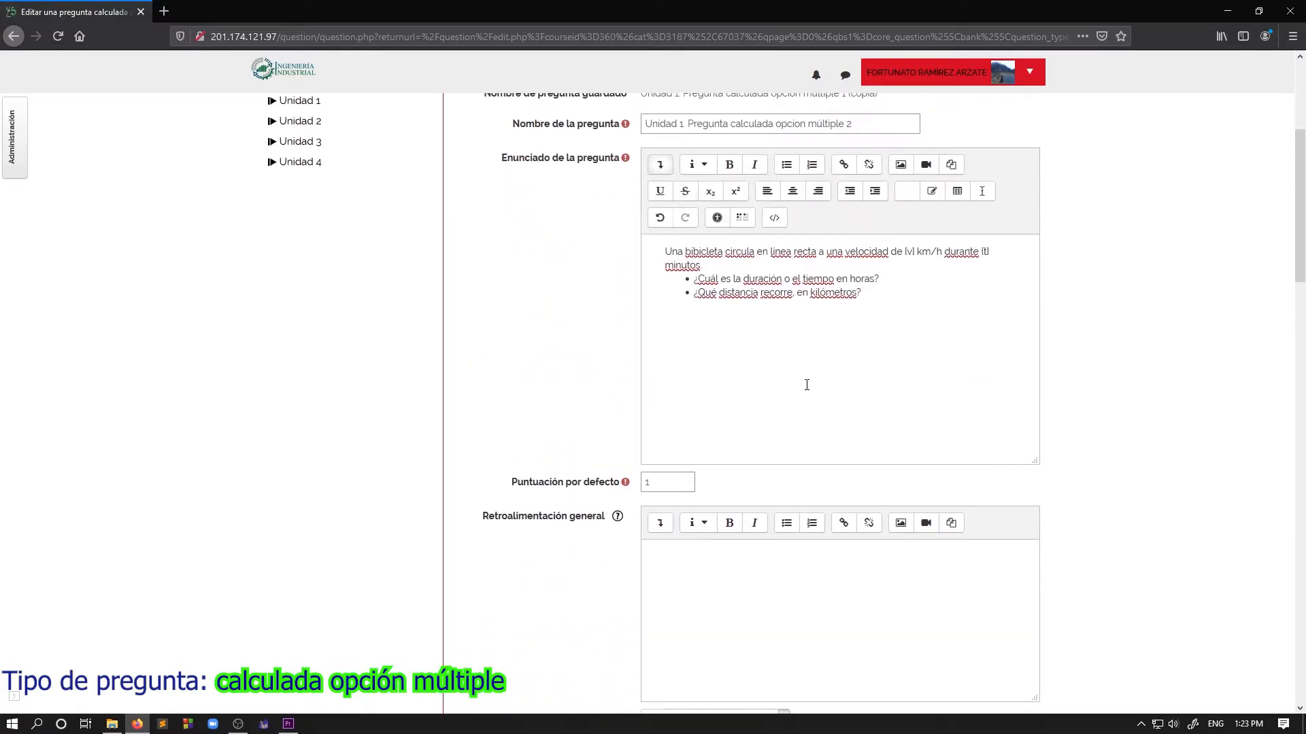
scroll(764, 409, down, 8)
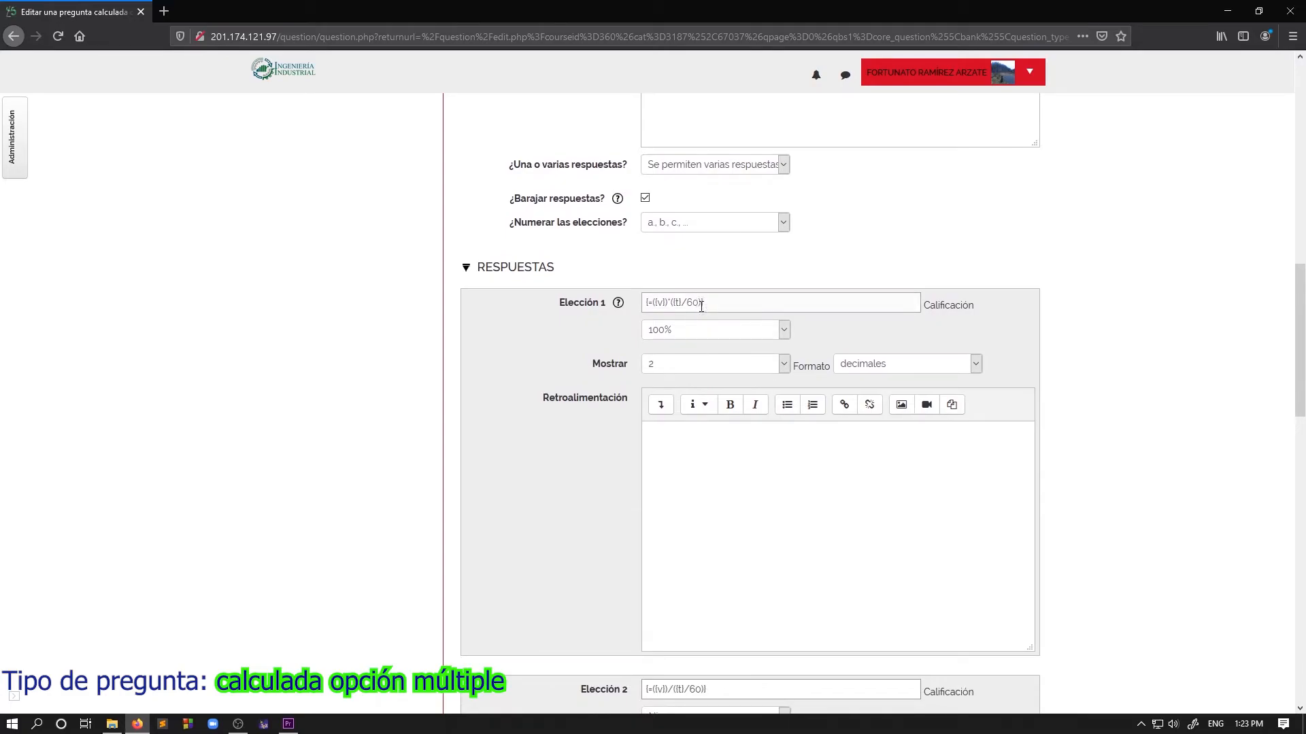
click(705, 333)
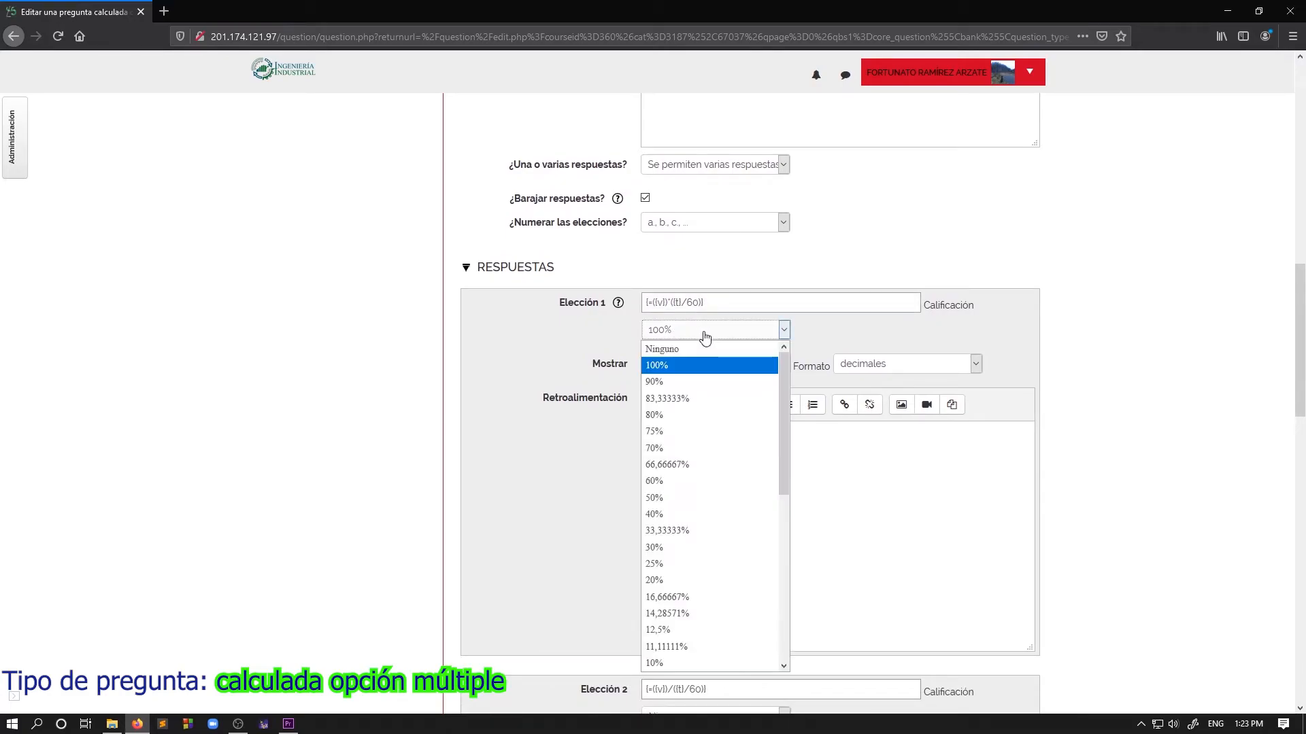
click(697, 416)
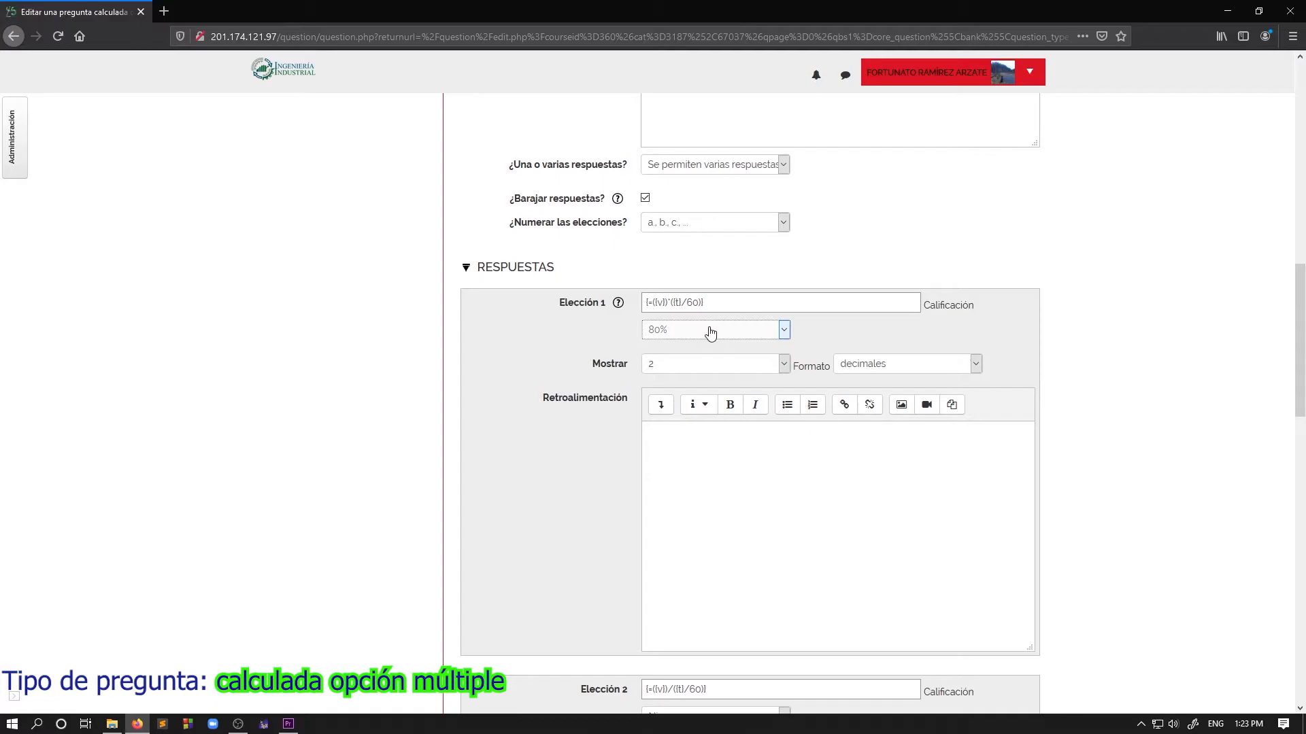
scroll(710, 332, up, 7)
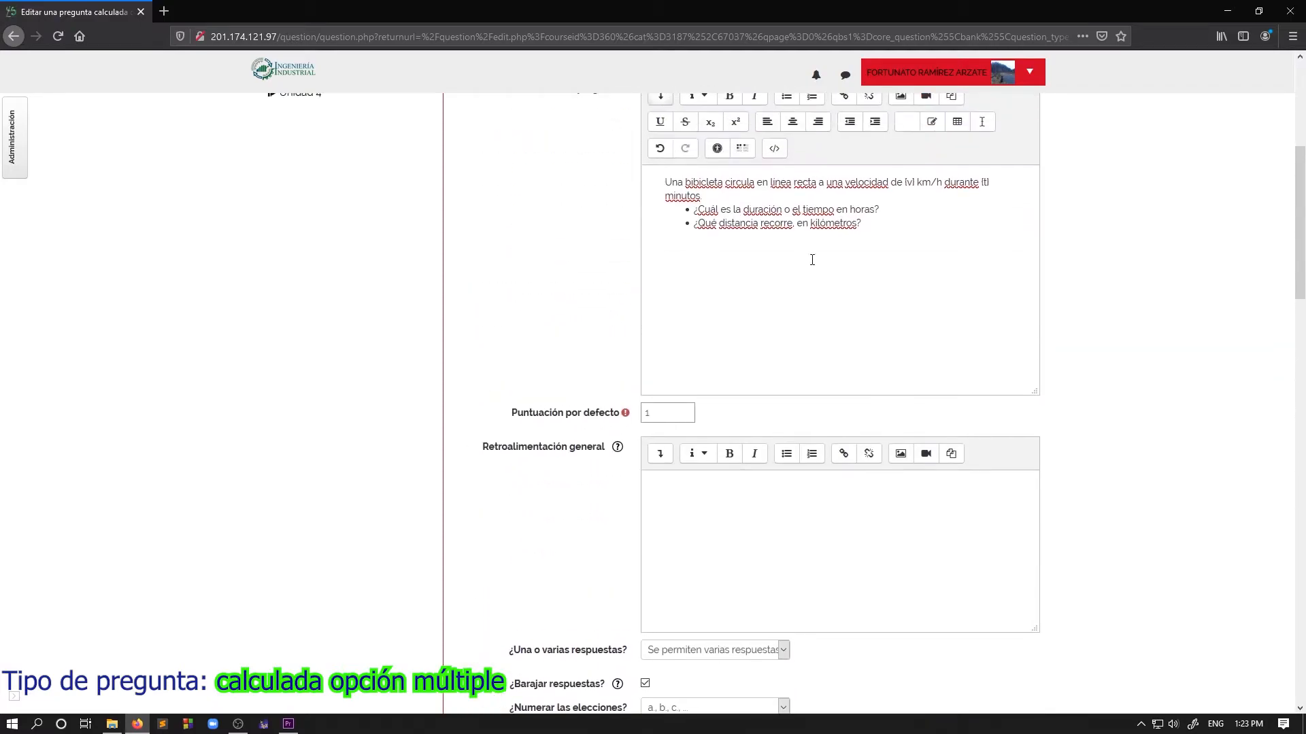
scroll(803, 337, down, 9)
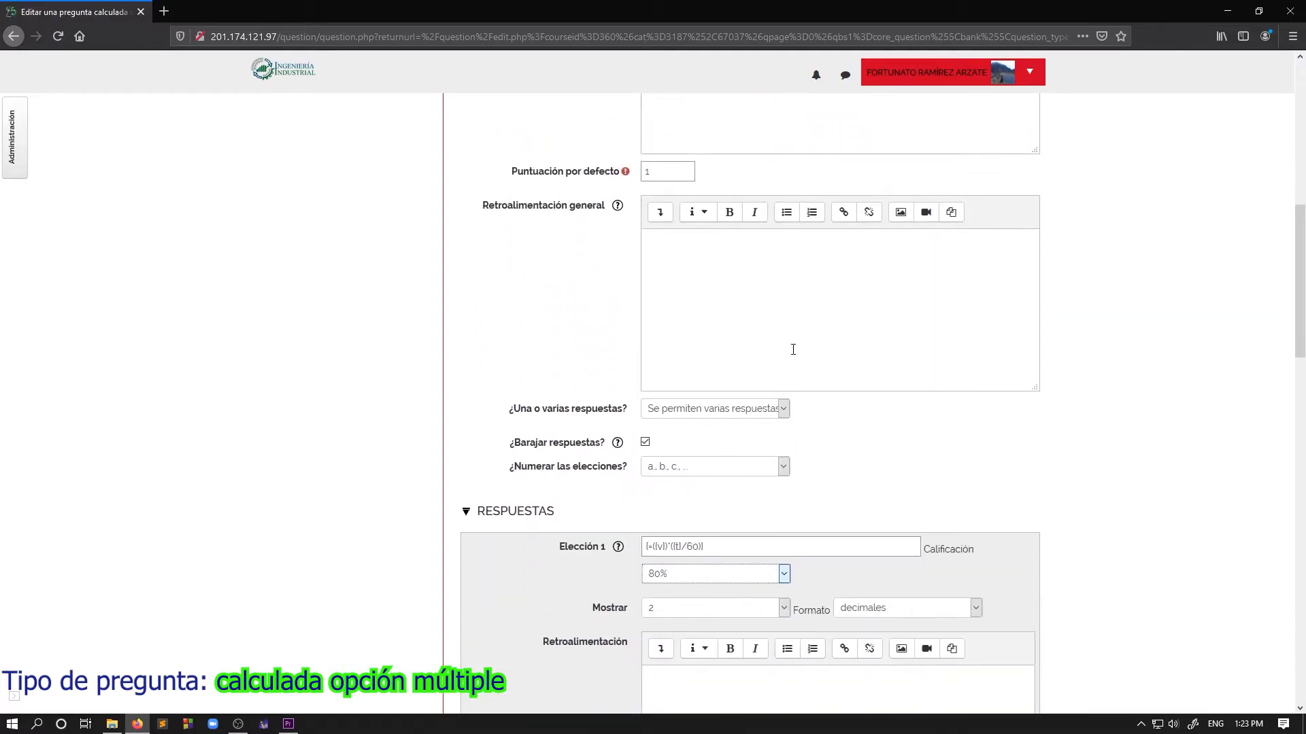
Step: Check the existing answer choices and add blank spaces for three more options
scroll(795, 355, down, 7)
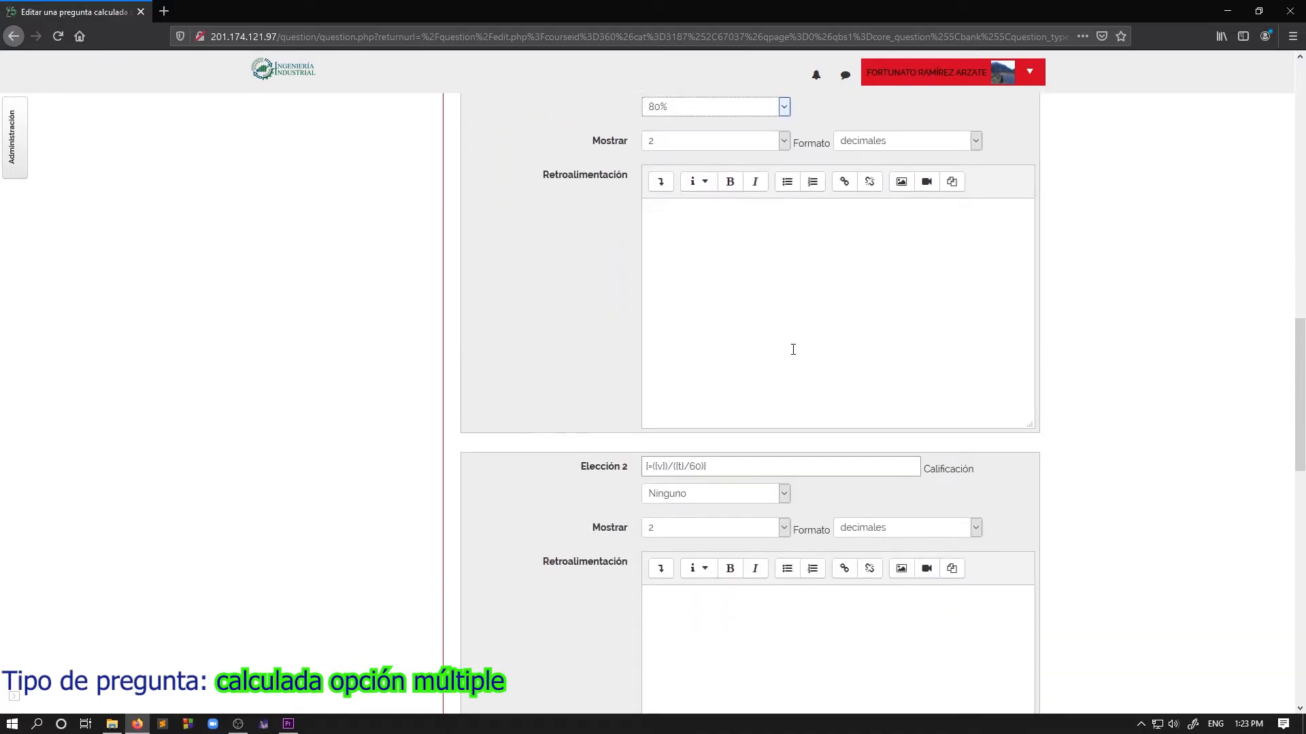
scroll(793, 349, down, 2)
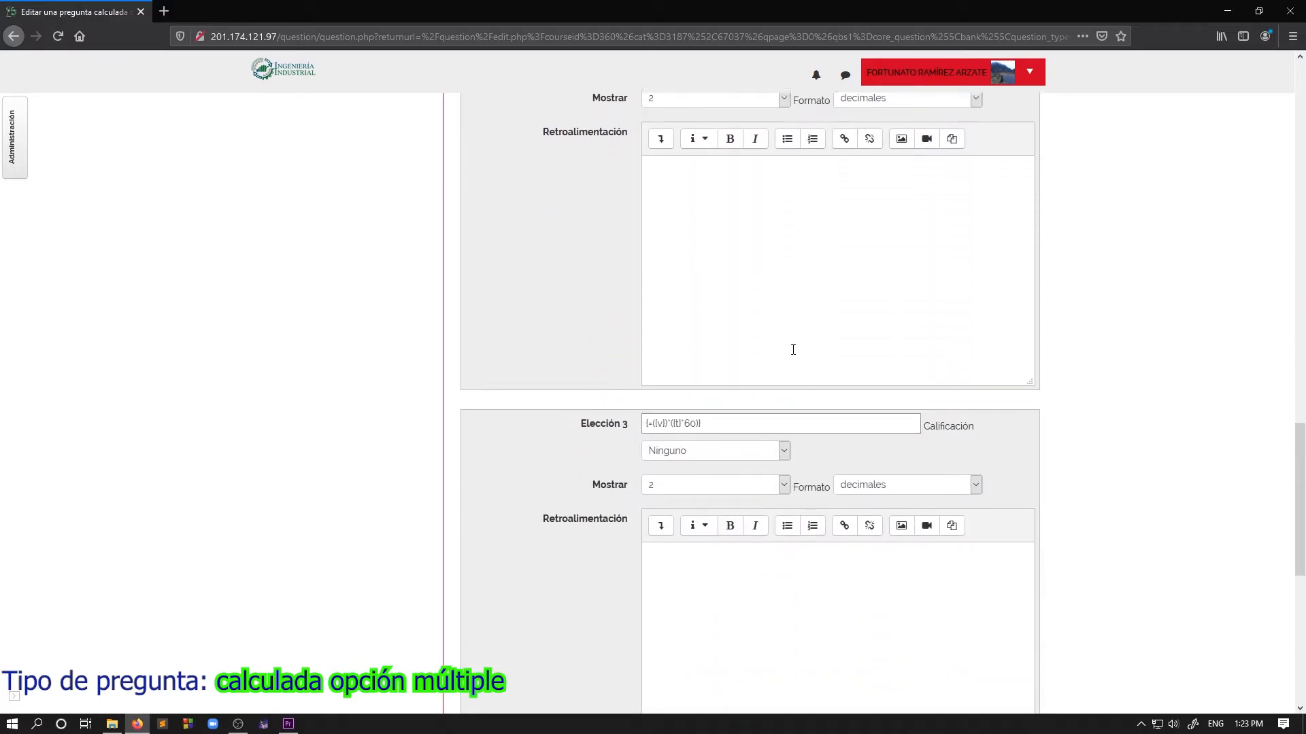
scroll(744, 326, up, 3)
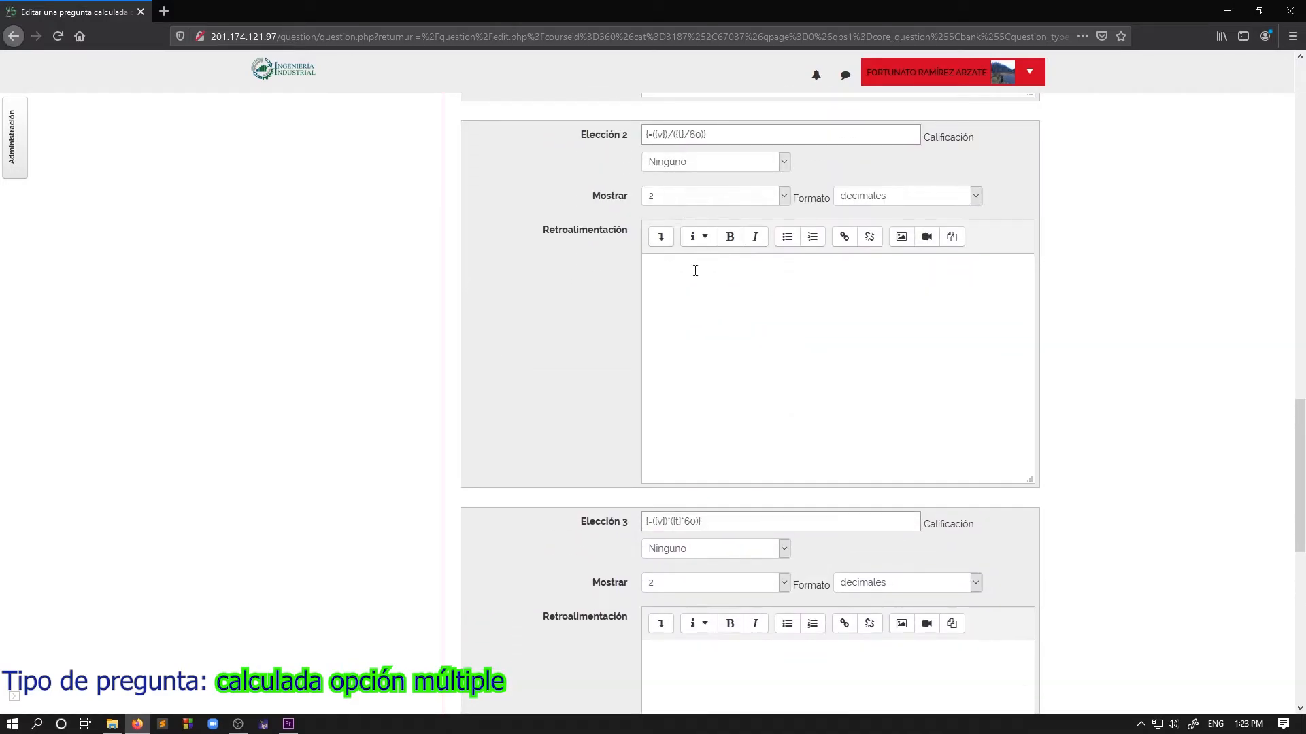
scroll(728, 452, down, 4)
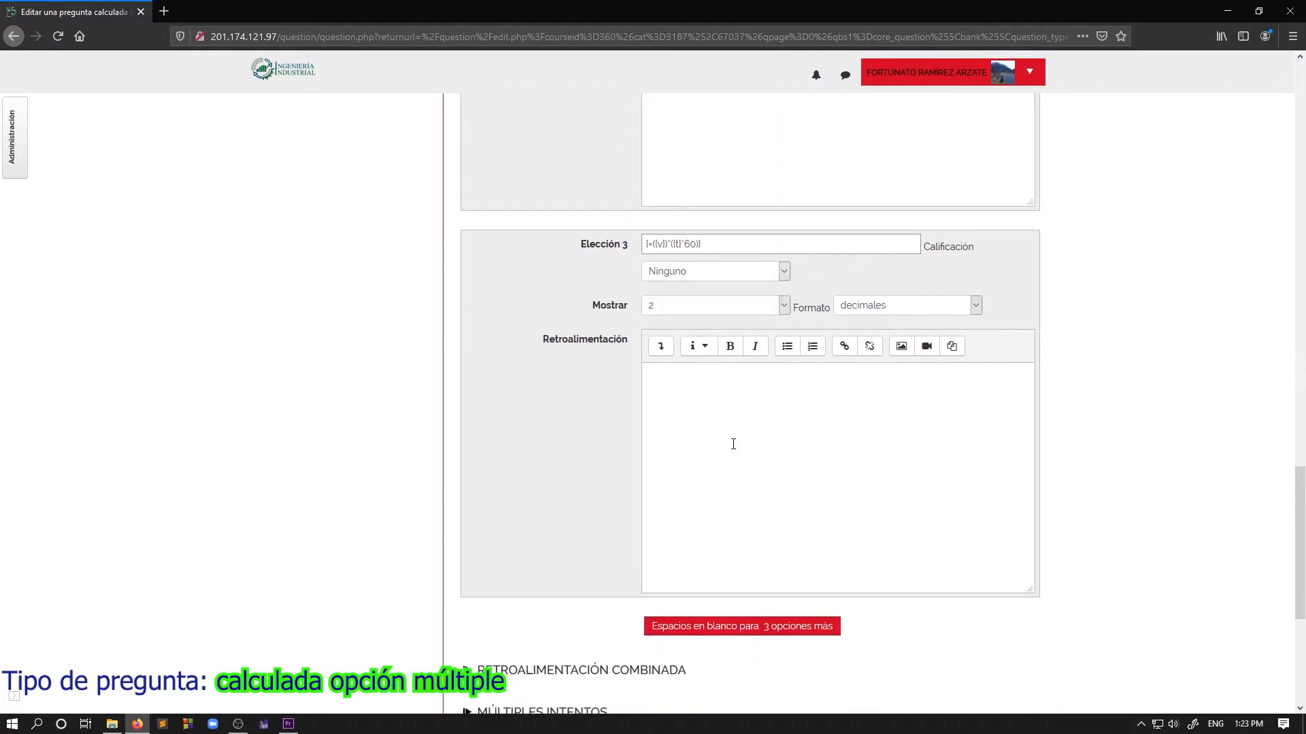
scroll(735, 442, down, 2)
click(726, 490)
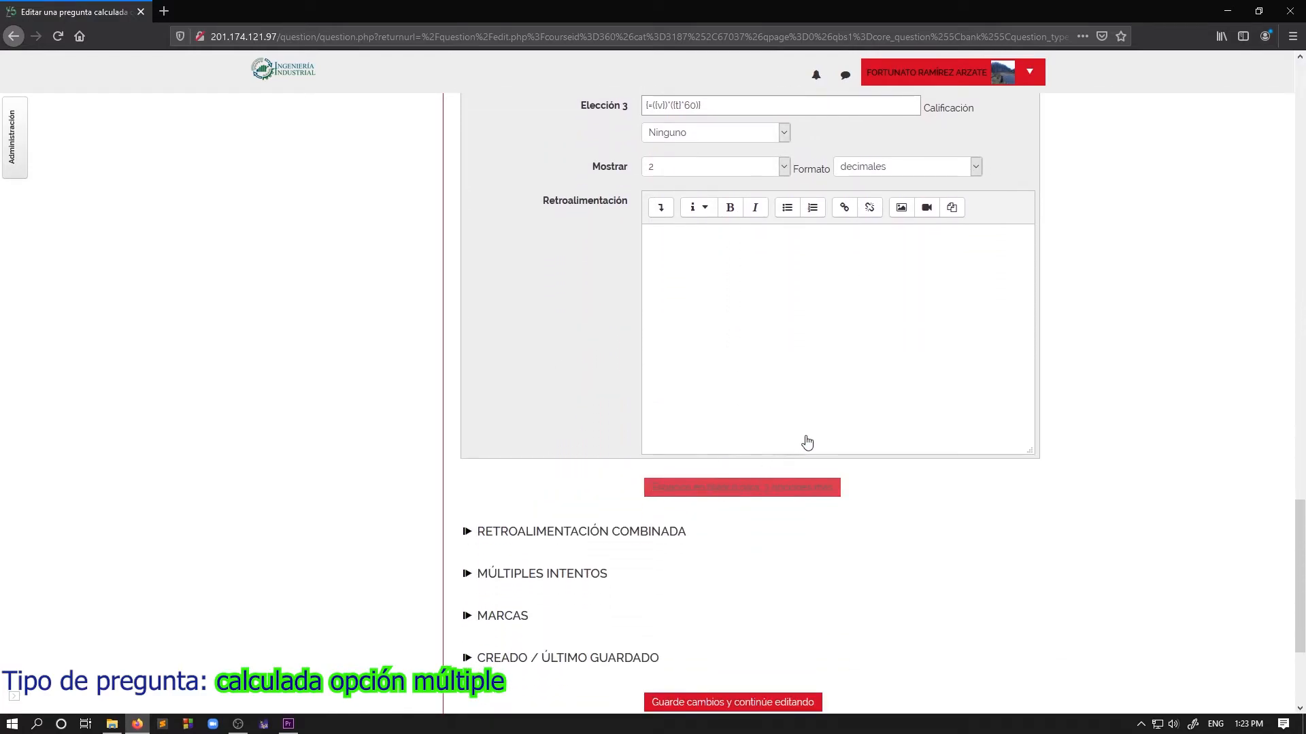
Step: Enter the formula {={t}/60} for Elección 4 and set its grade to 20%
scroll(805, 418, down, 15)
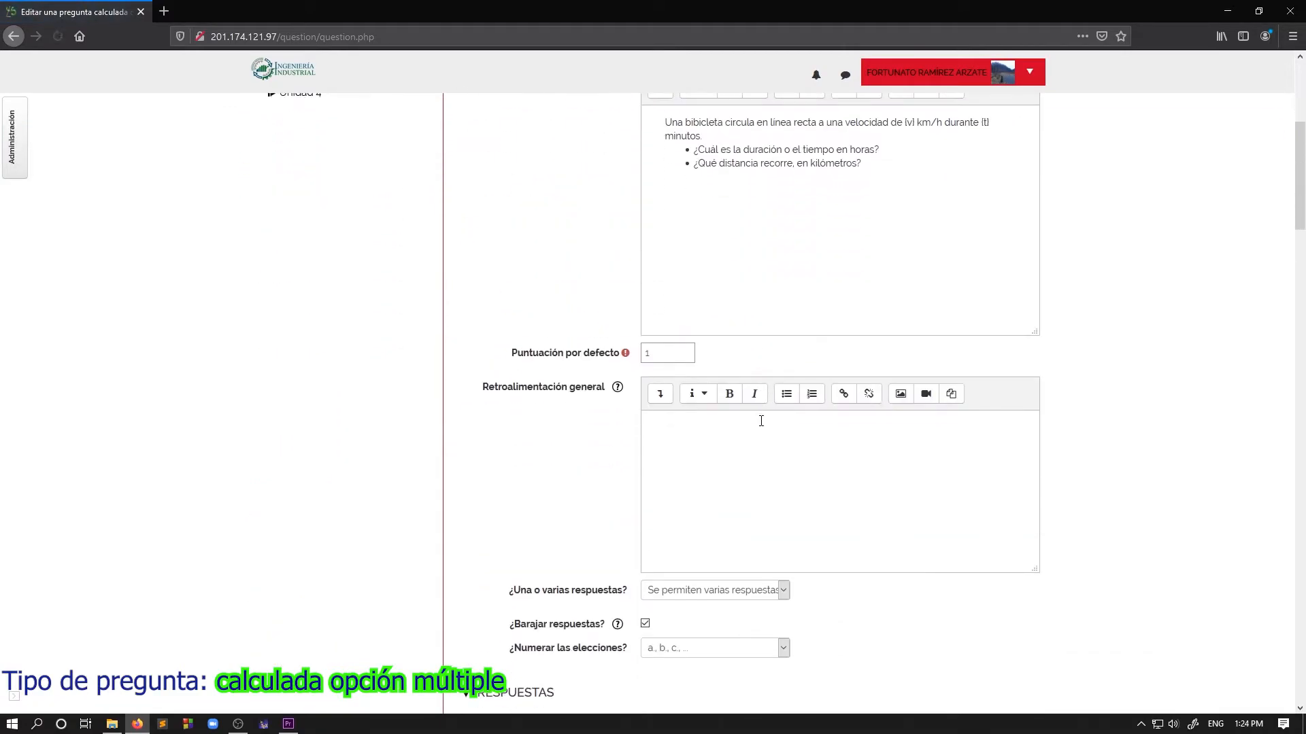
scroll(761, 422, down, 12)
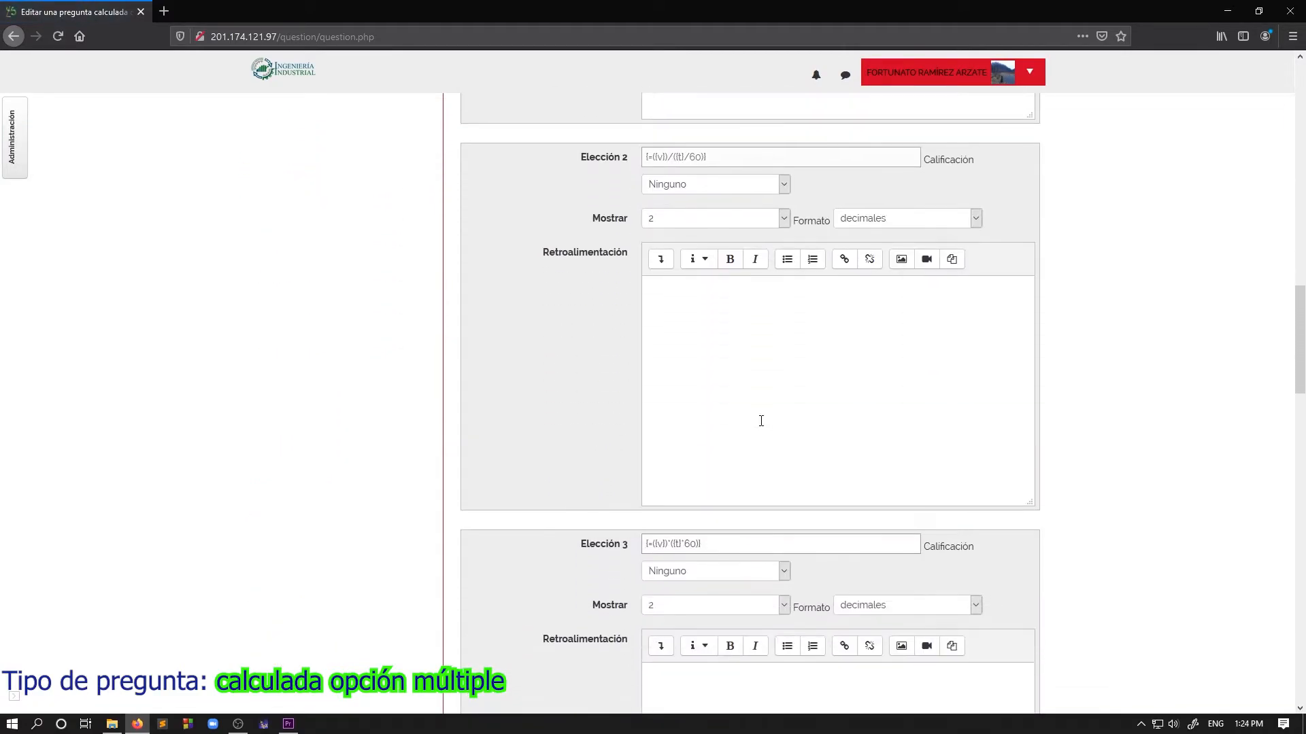
scroll(761, 426, up, 3)
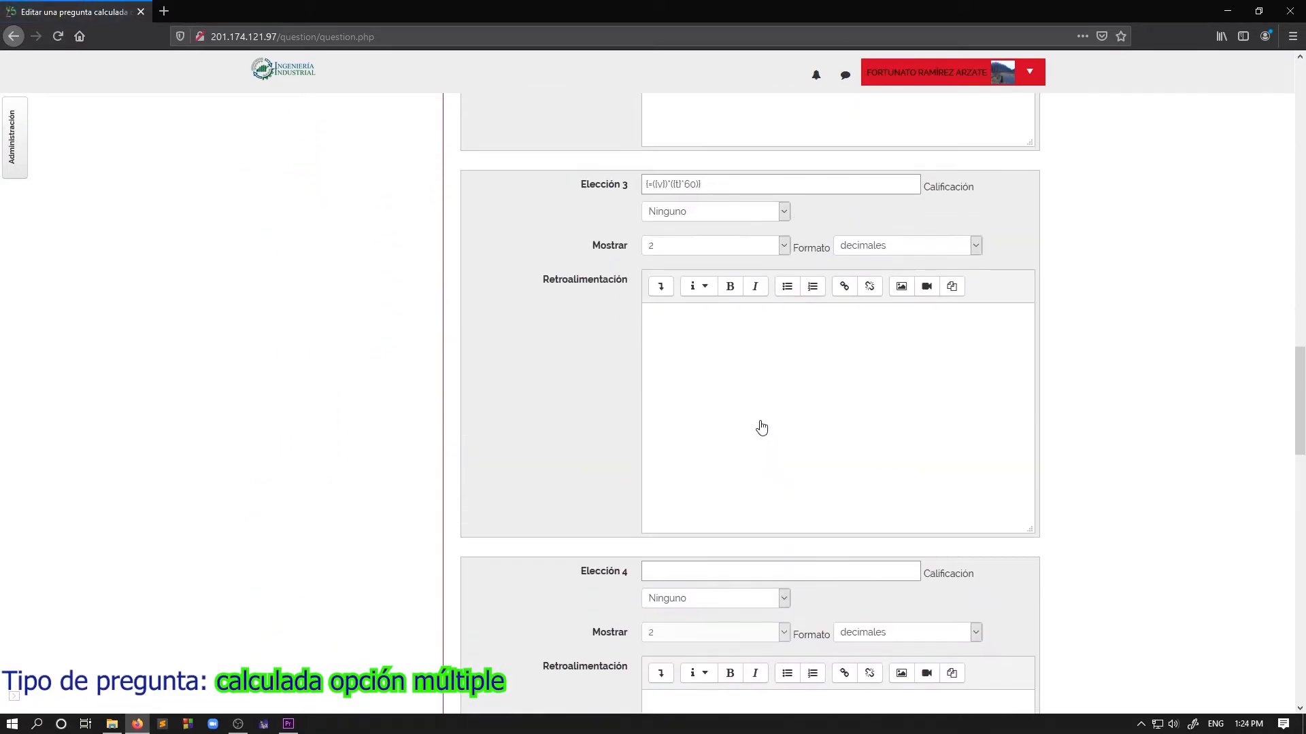
scroll(760, 417, down, 2)
click(697, 432)
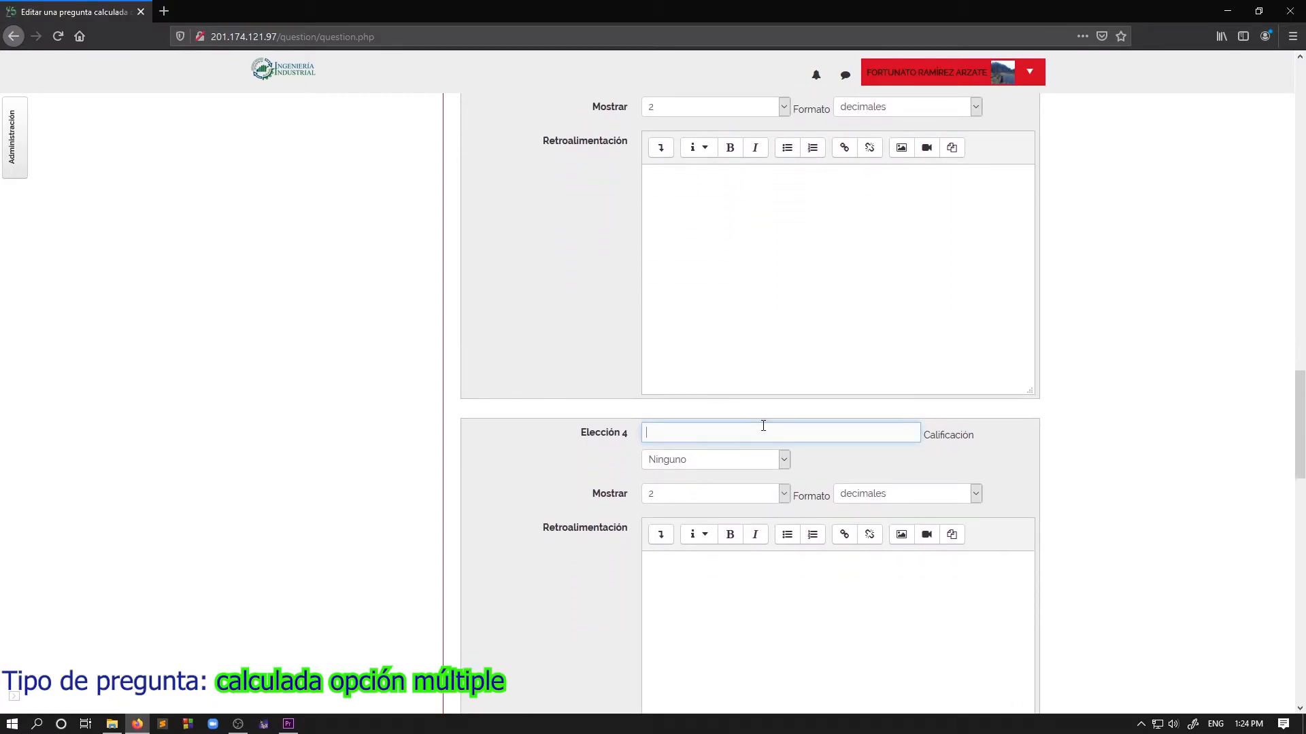
text({=)
text({t}/60)
click(727, 466)
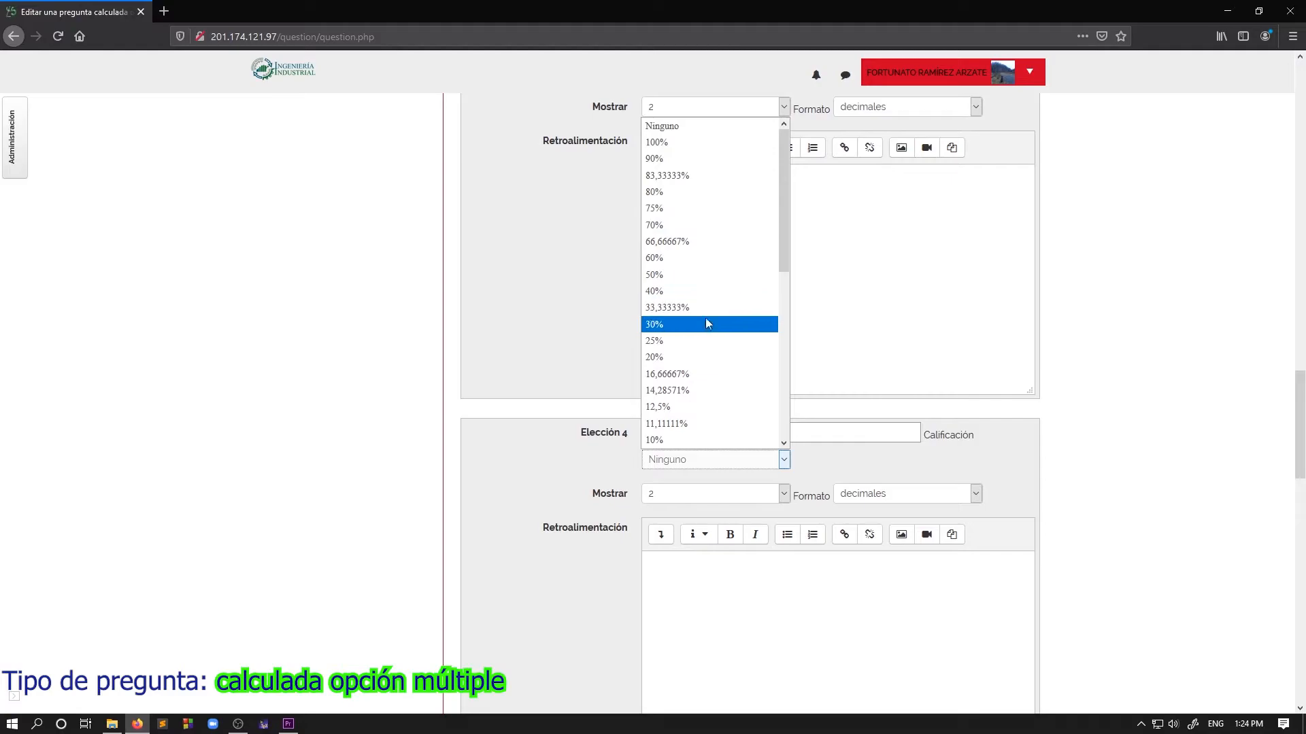
click(683, 358)
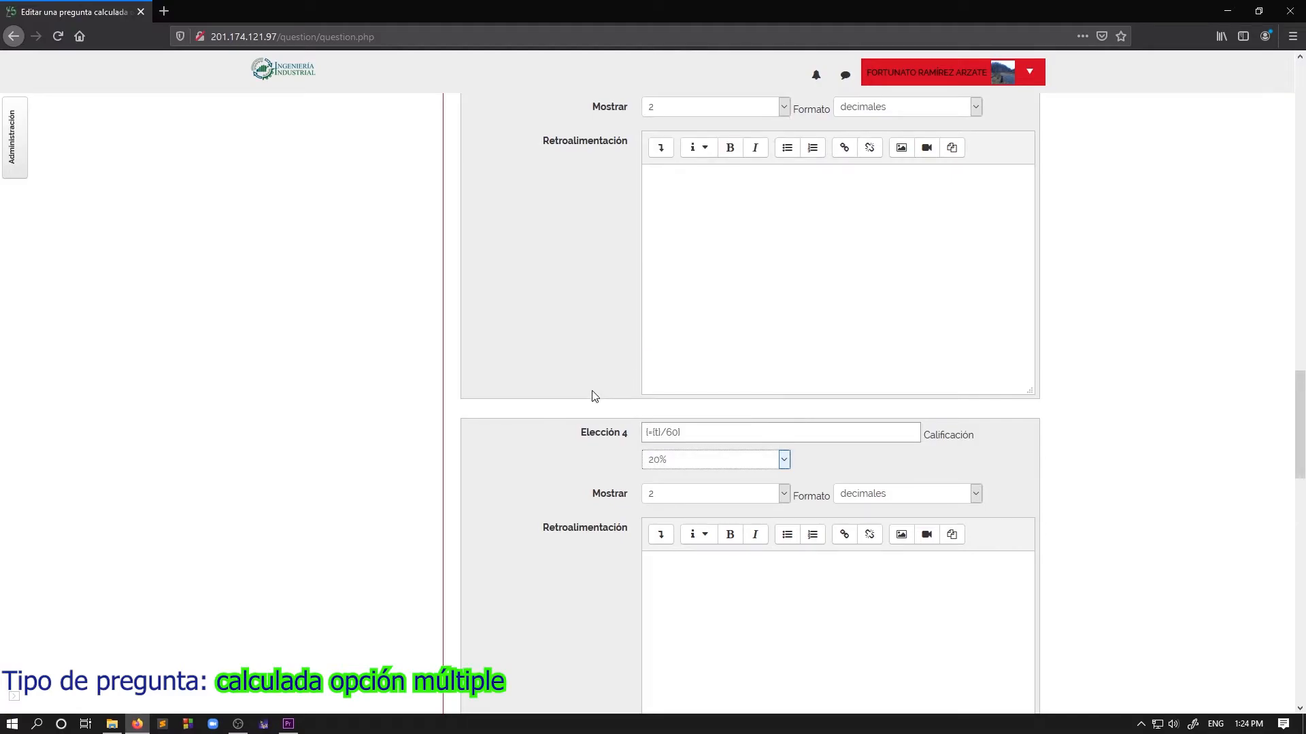
Step: Review the grades assigned to Elección 1 and Elección 4 together with the multiple-answers setting
scroll(599, 408, up, 4)
scroll(597, 419, up, 9)
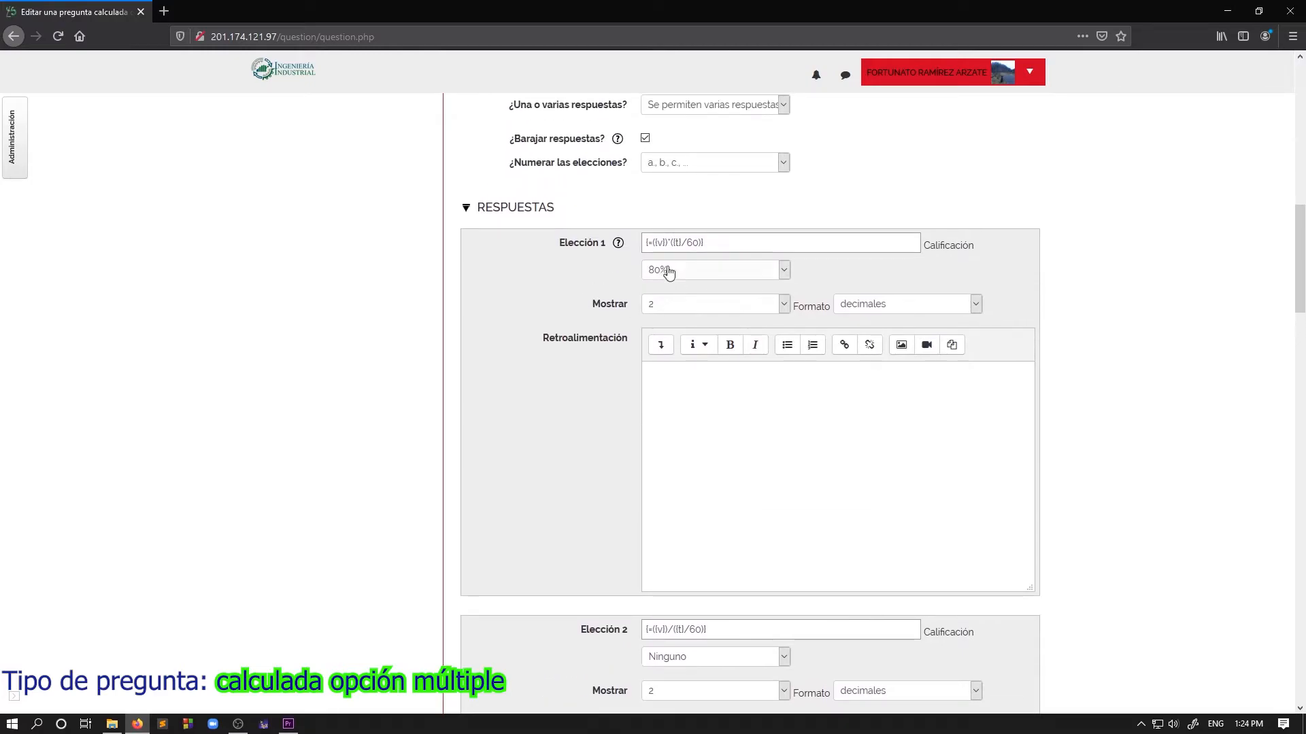
scroll(750, 401, up, 3)
scroll(752, 417, up, 5)
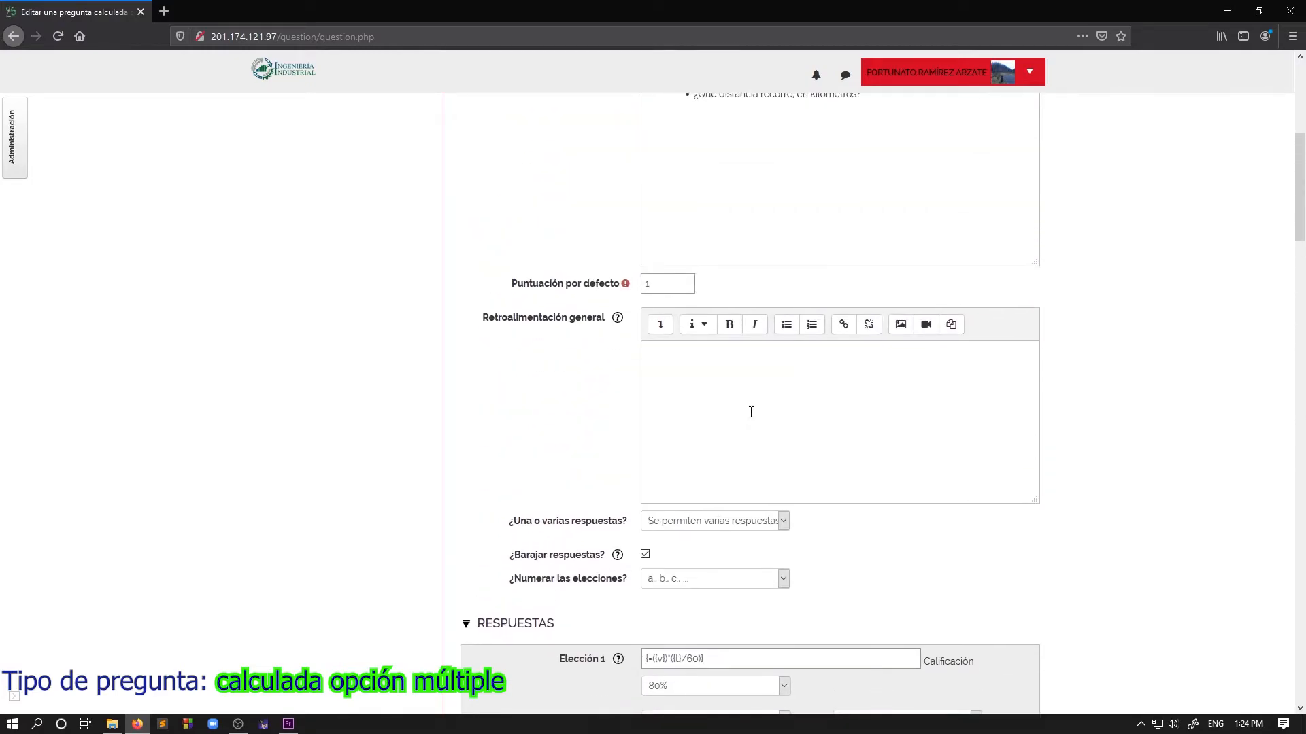
scroll(783, 462, down, 18)
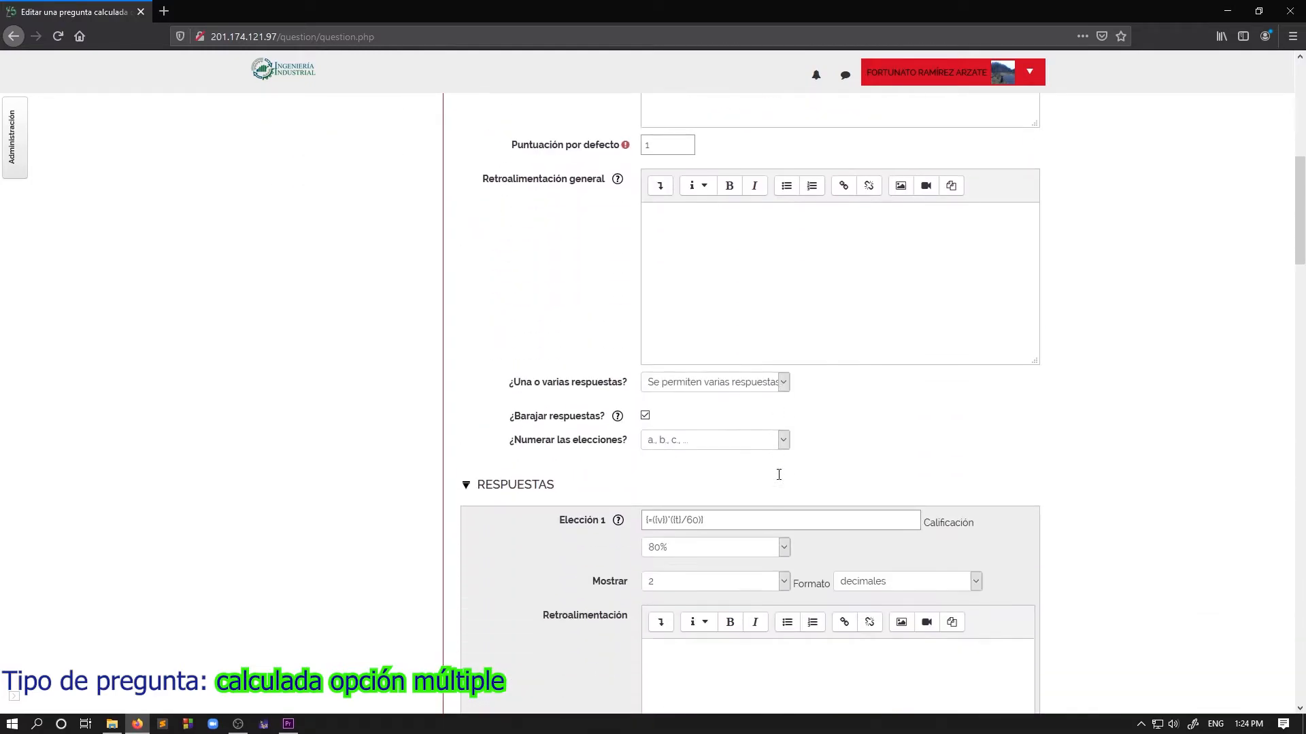
scroll(778, 475, down, 3)
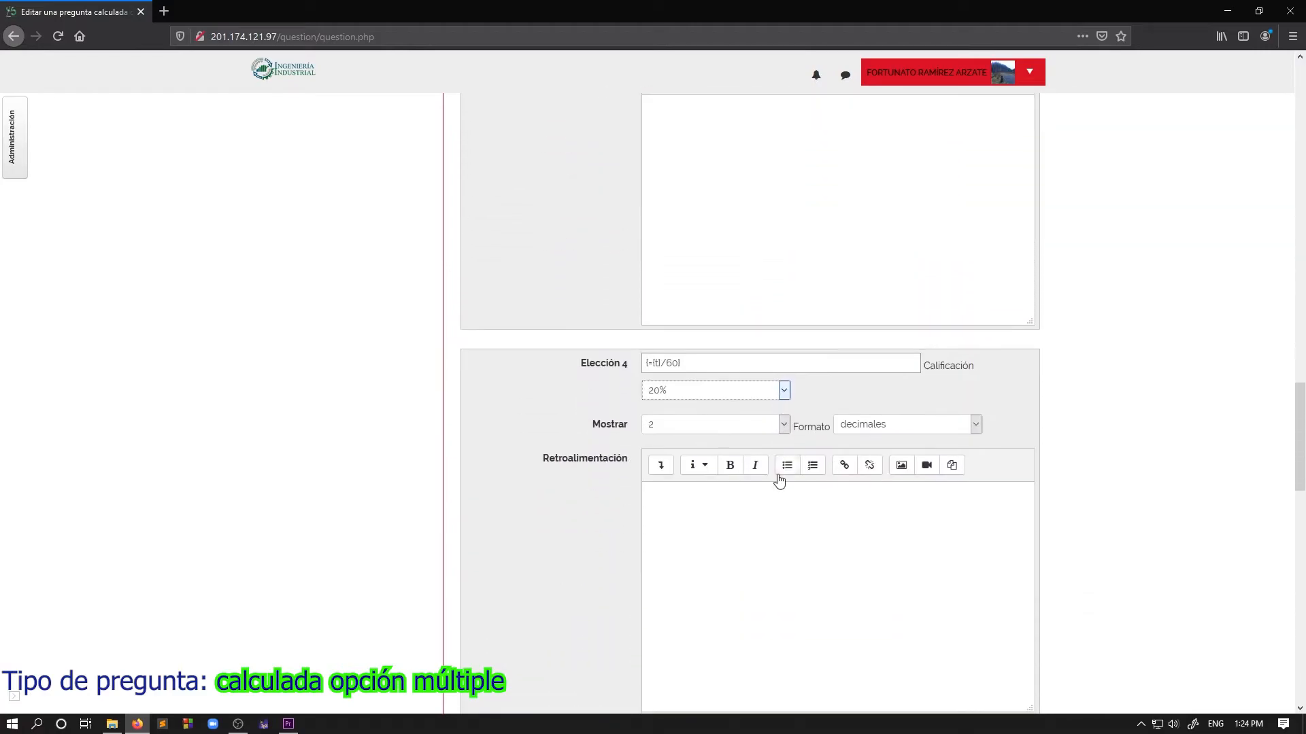
scroll(755, 467, down, 4)
scroll(757, 463, up, 3)
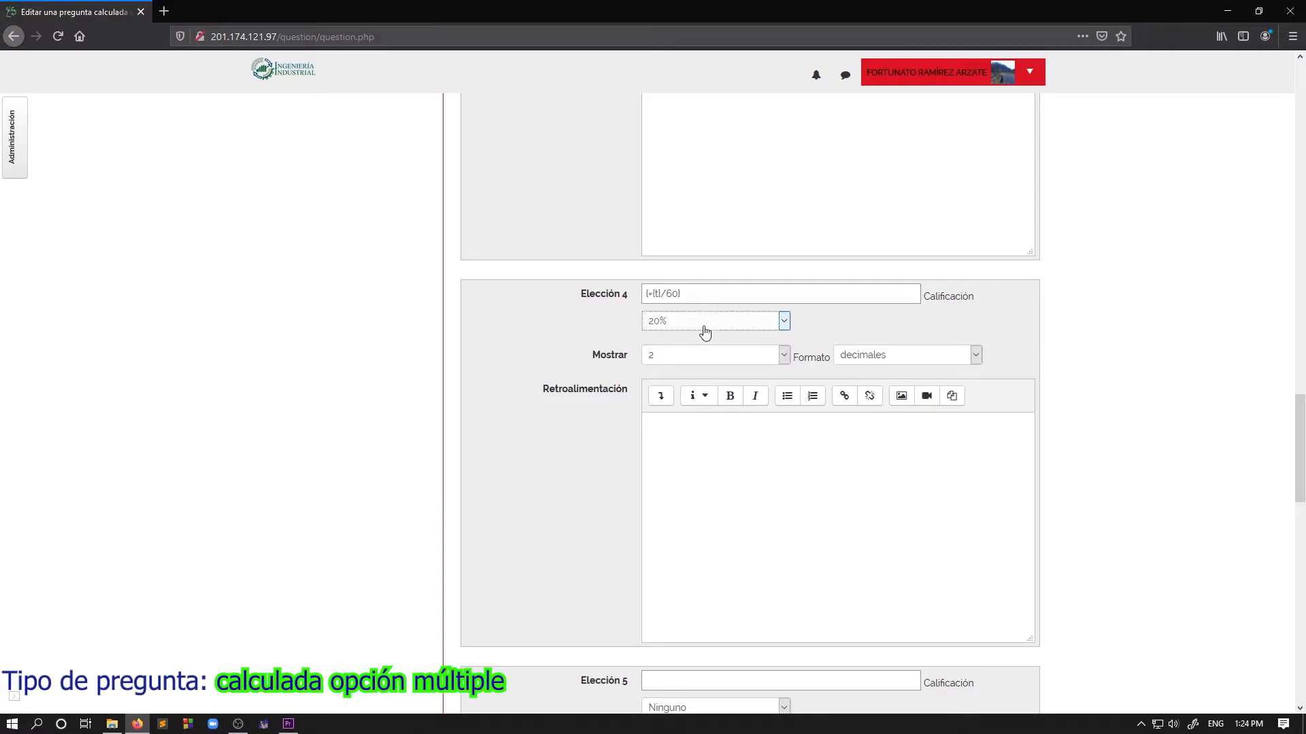
Step: Save the question and continue past the wildcard properties, keeping the shared datasets for {v} and {t} with No sincronizar
scroll(752, 444, down, 1)
scroll(751, 444, down, 2)
scroll(777, 448, down, 9)
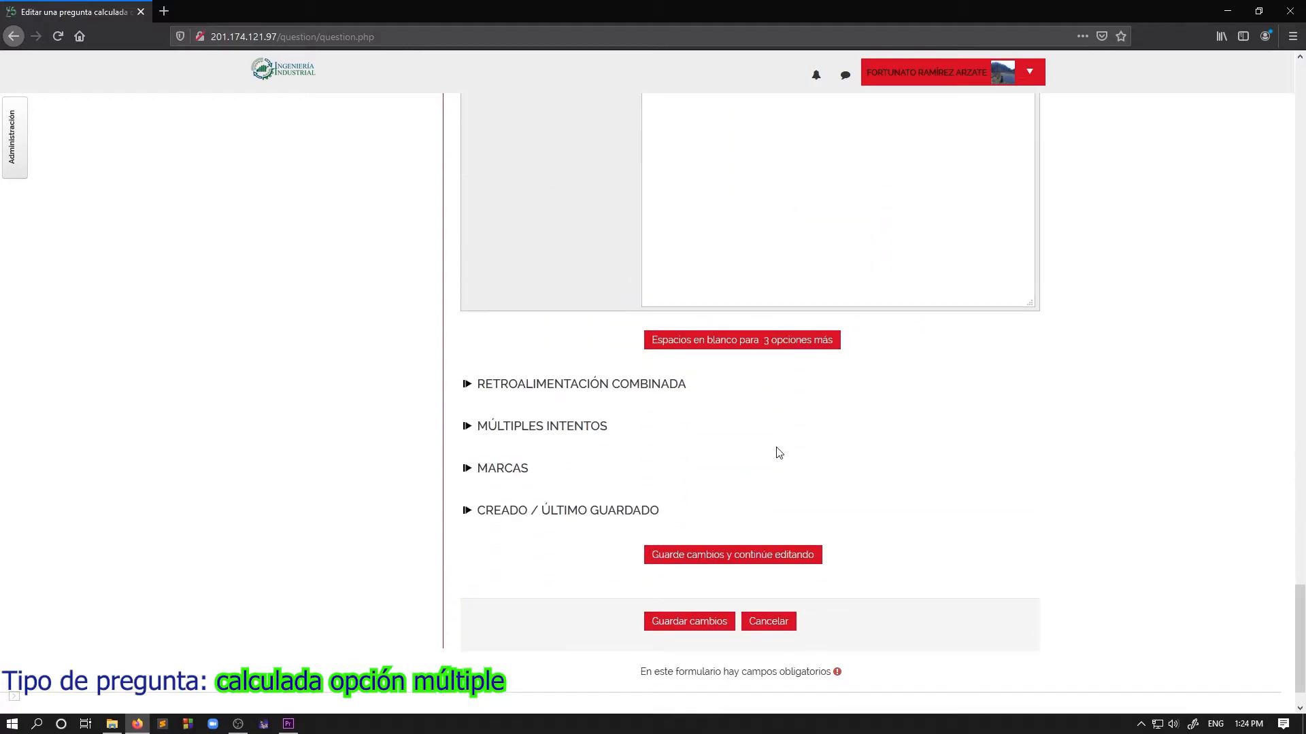
scroll(777, 451, down, 2)
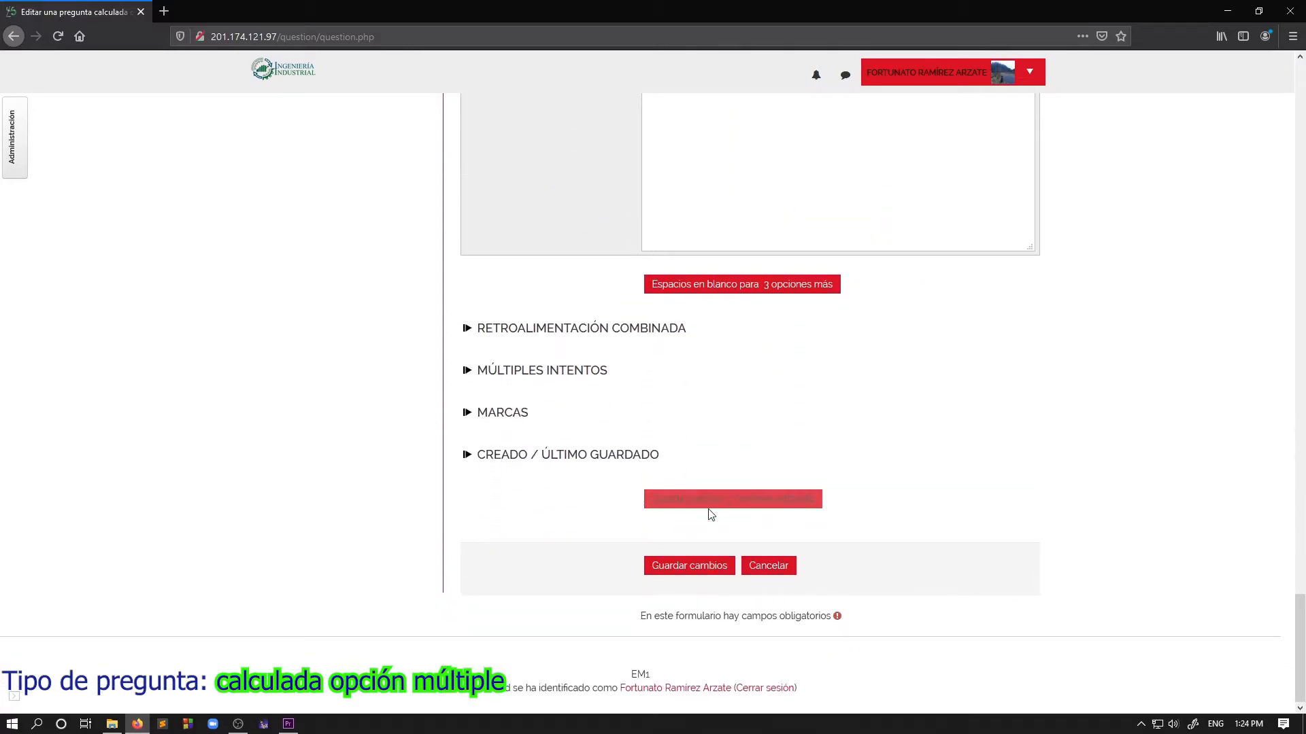
click(710, 567)
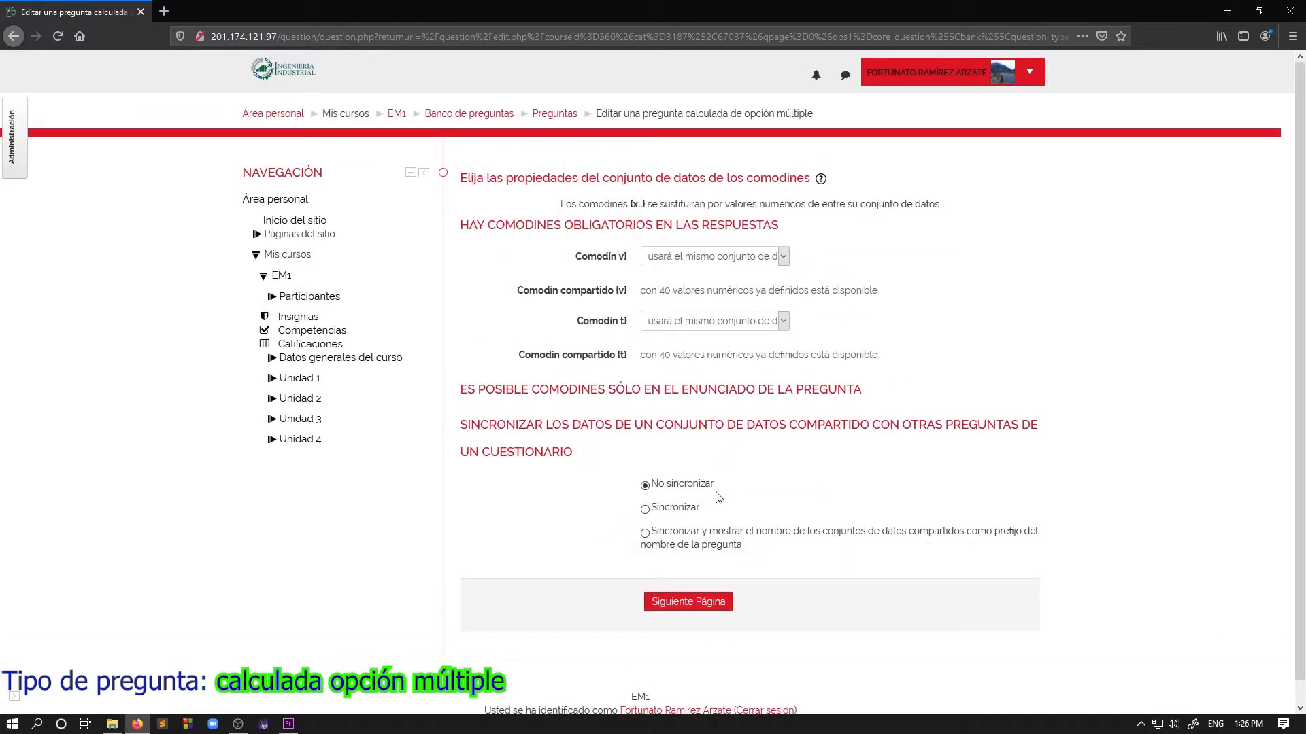
click(714, 609)
Step: Examine the value ranges of wildcards {v} and {t} and the calculated results of the four answer formulas
scroll(759, 497, down, 1)
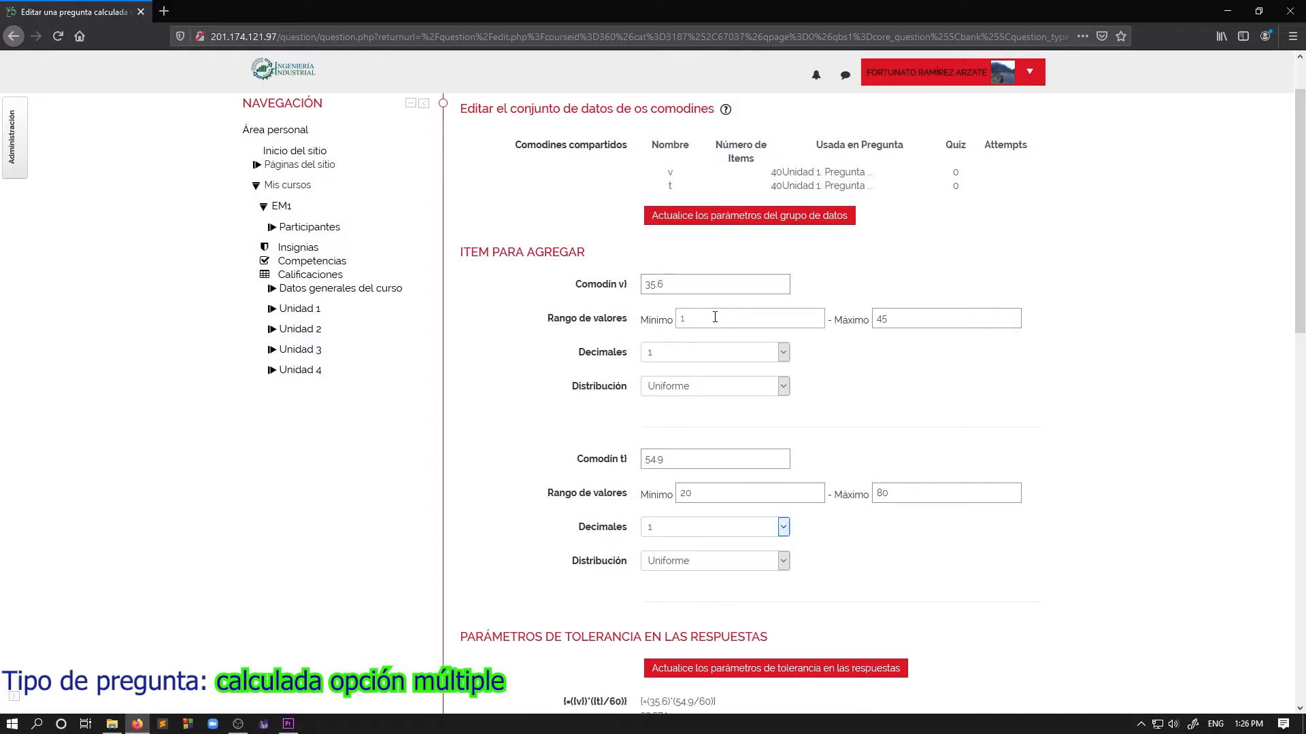
click(903, 319)
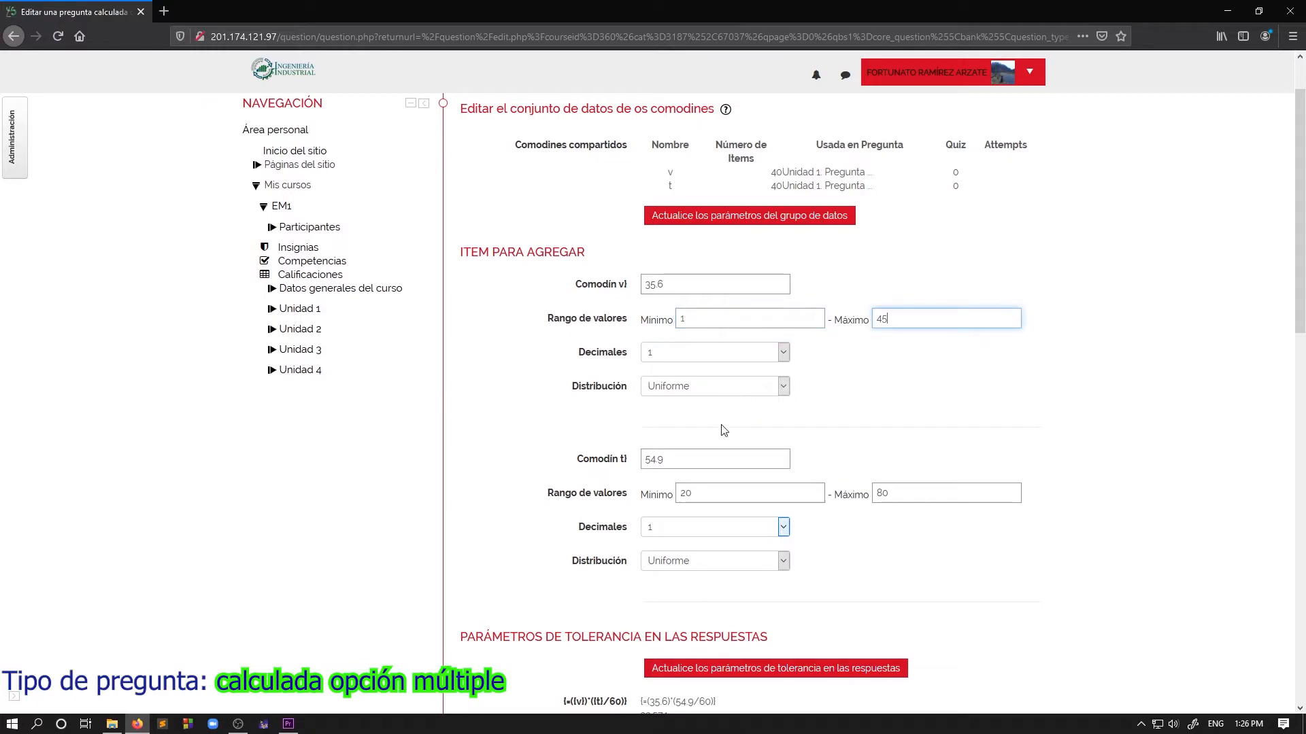
click(707, 490)
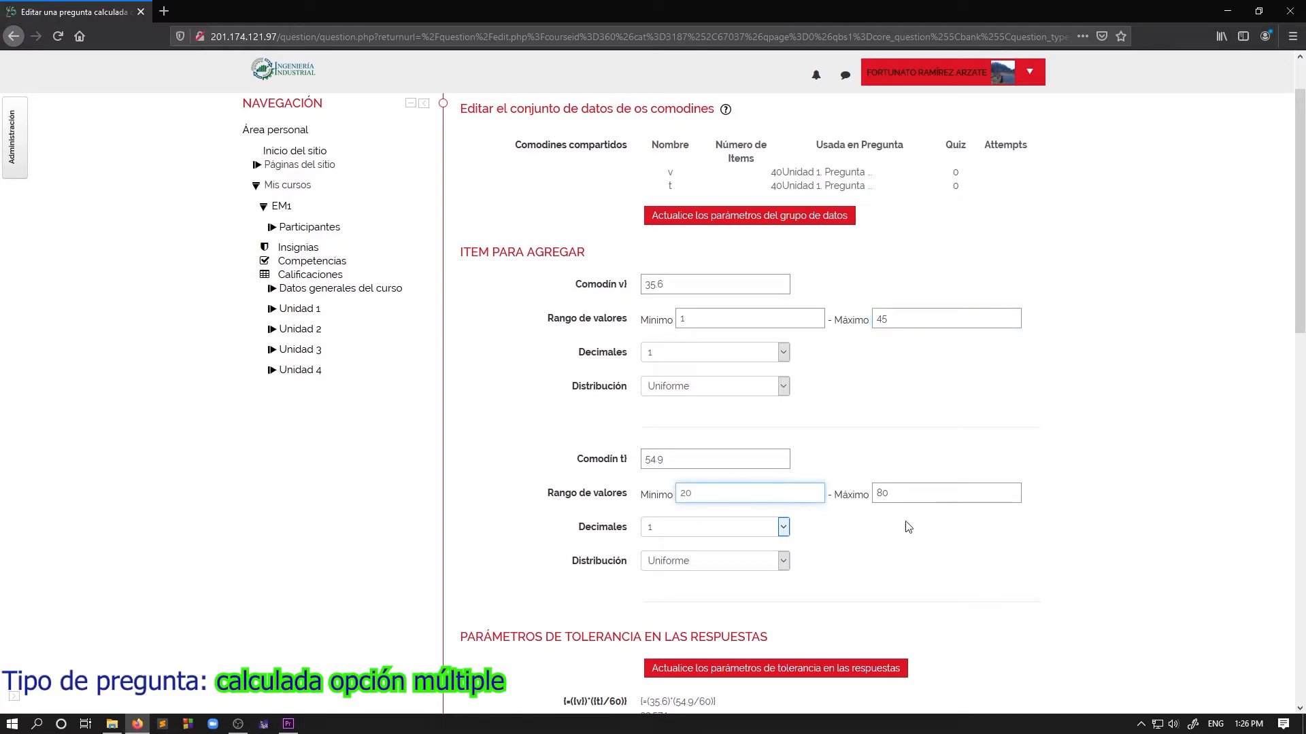
click(914, 495)
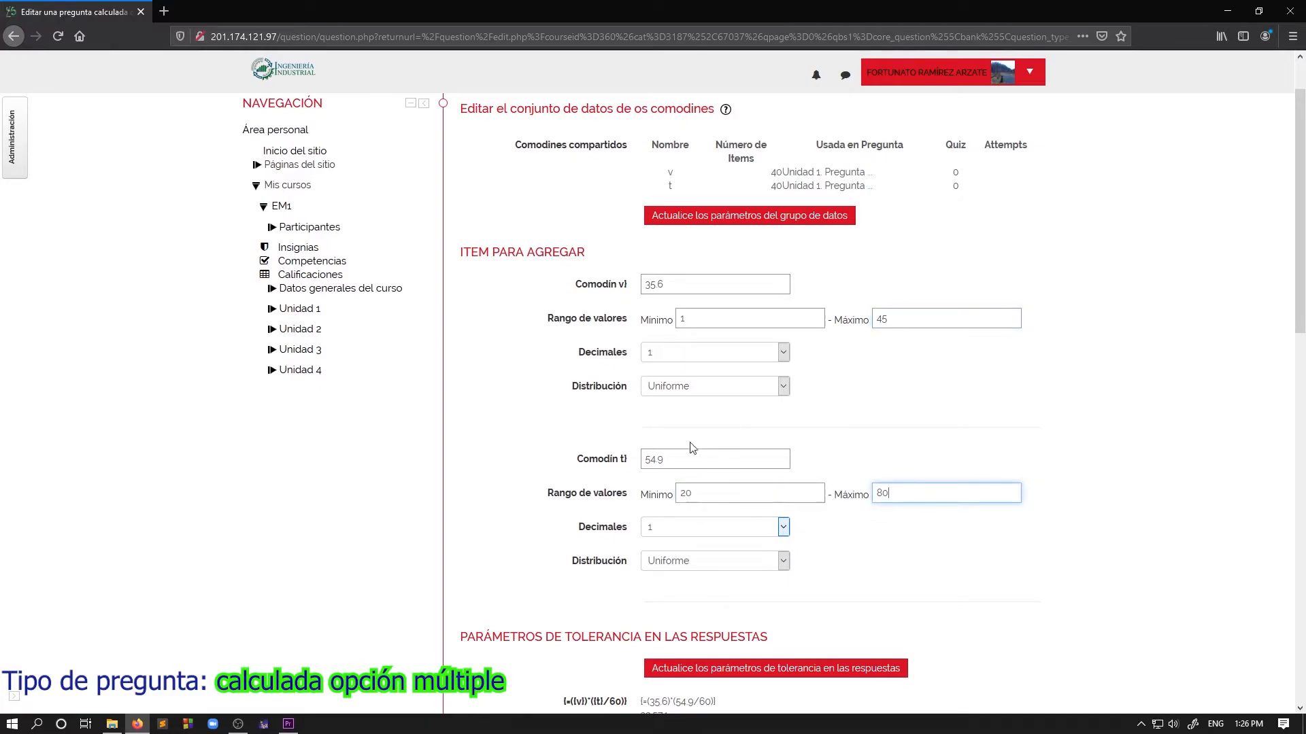
click(716, 320)
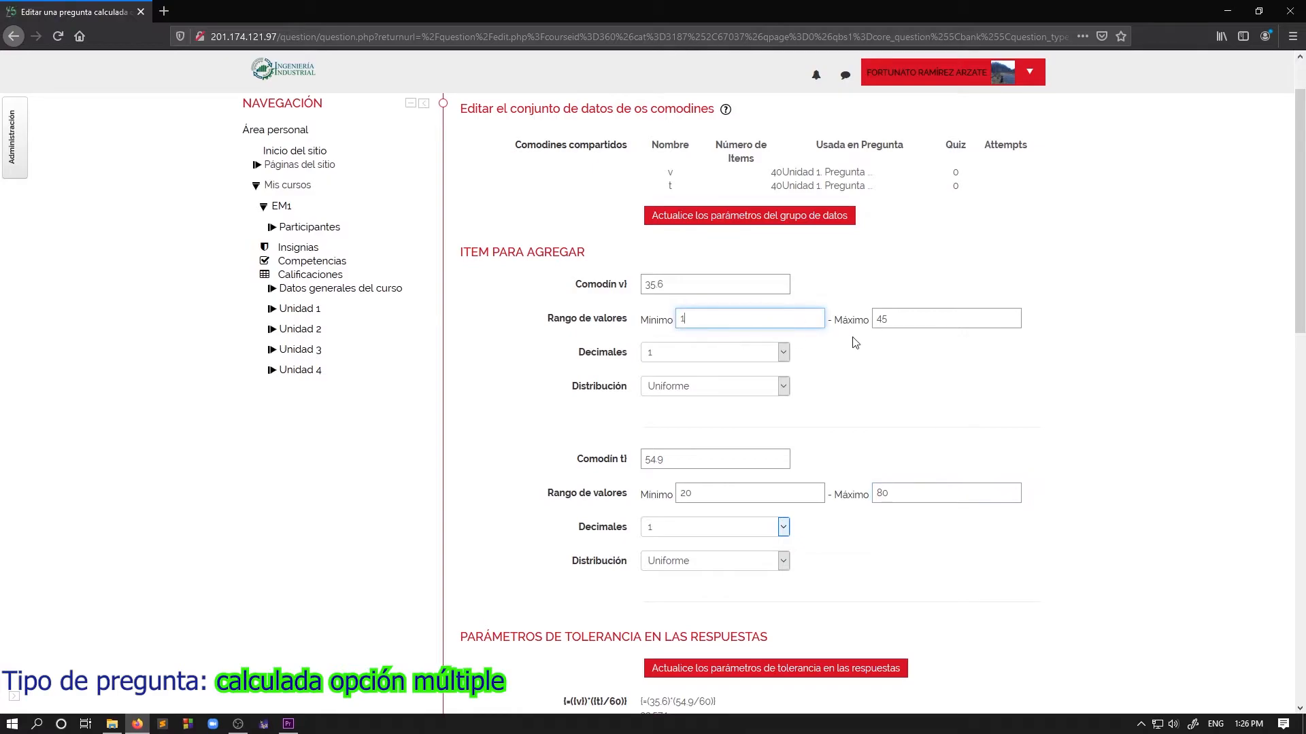
scroll(850, 440, down, 2)
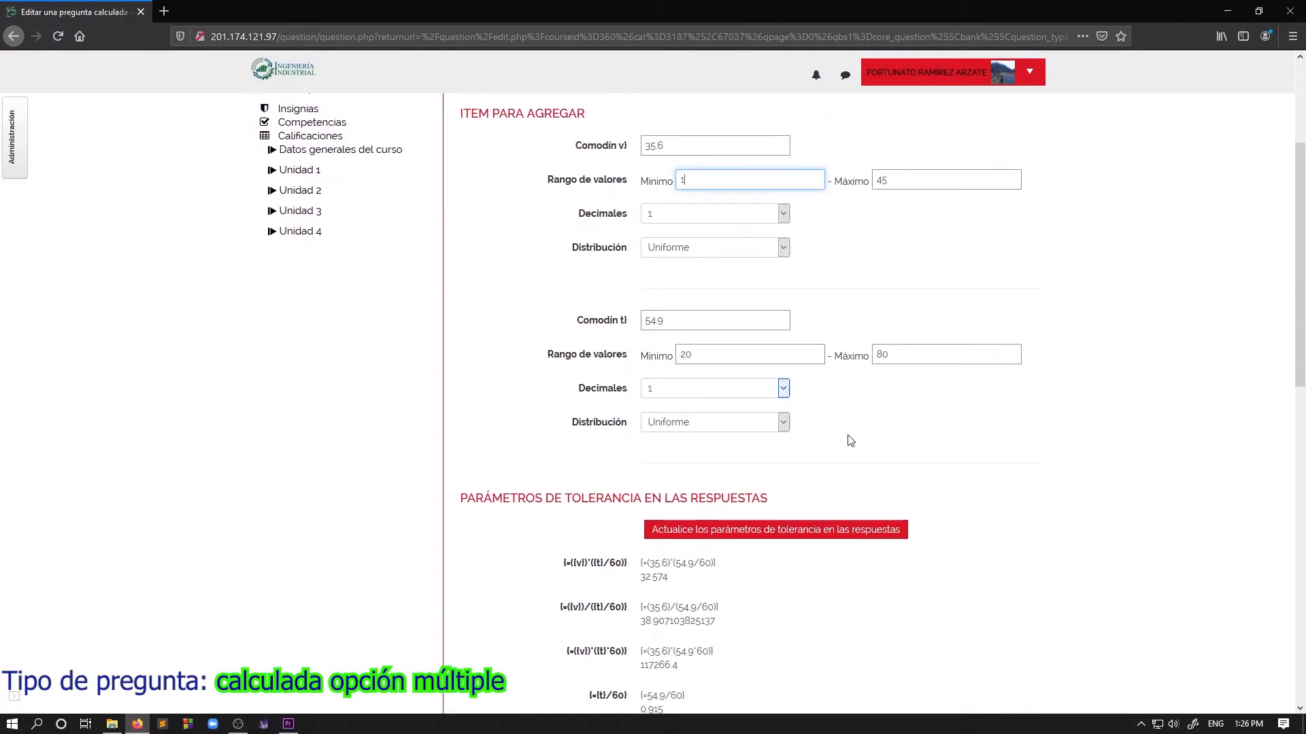
scroll(849, 441, down, 4)
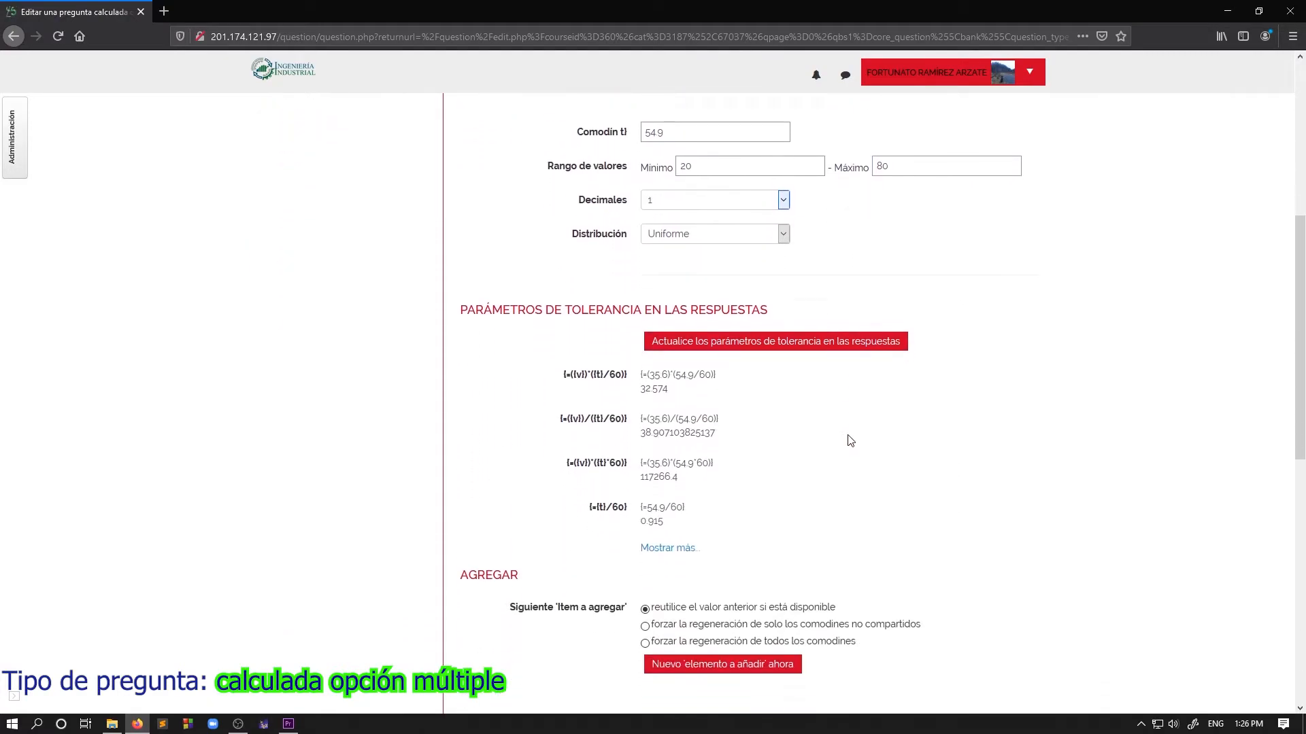
scroll(848, 439, down, 1)
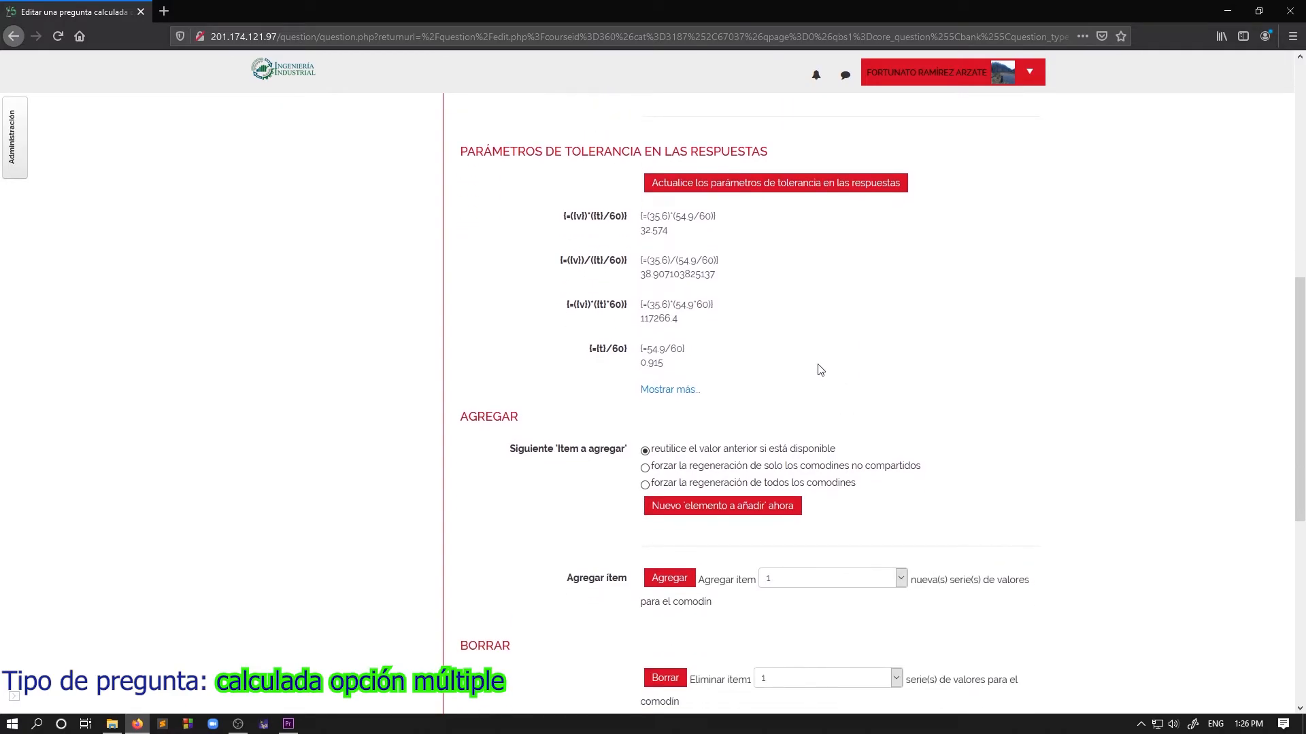
scroll(806, 358, down, 5)
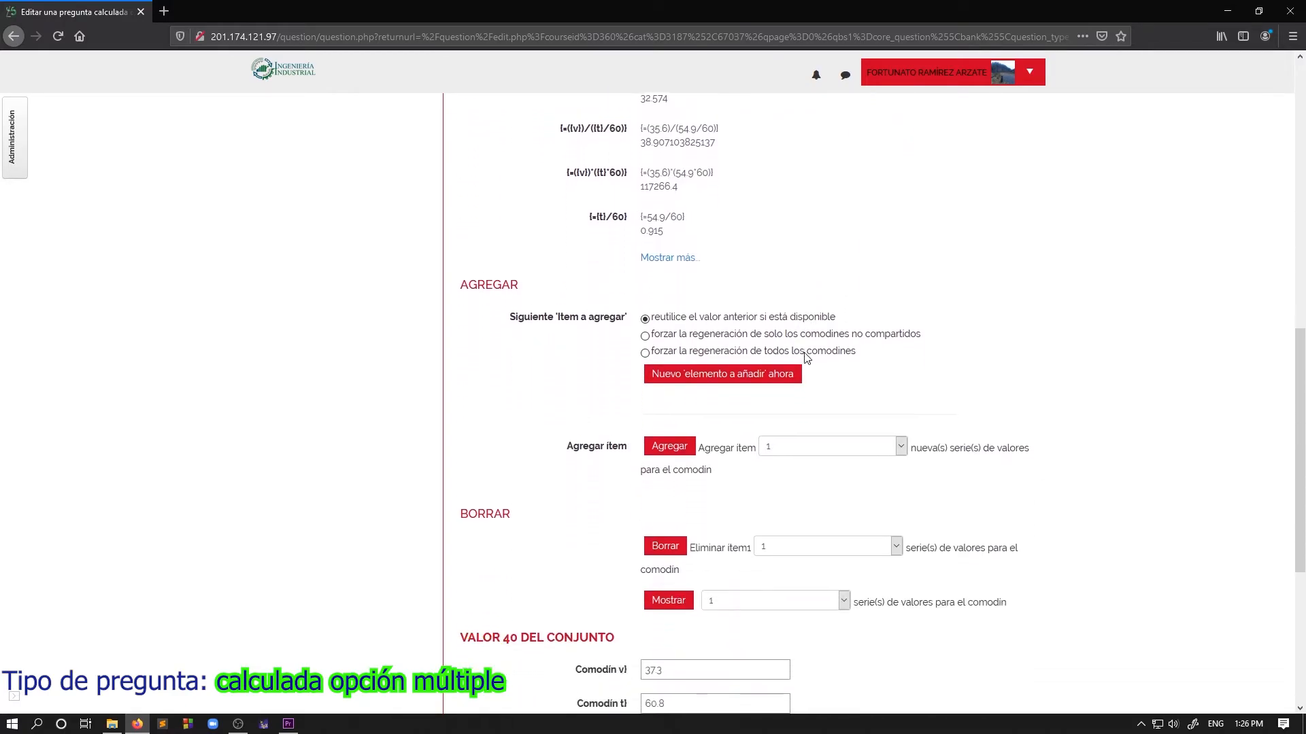
scroll(806, 358, up, 5)
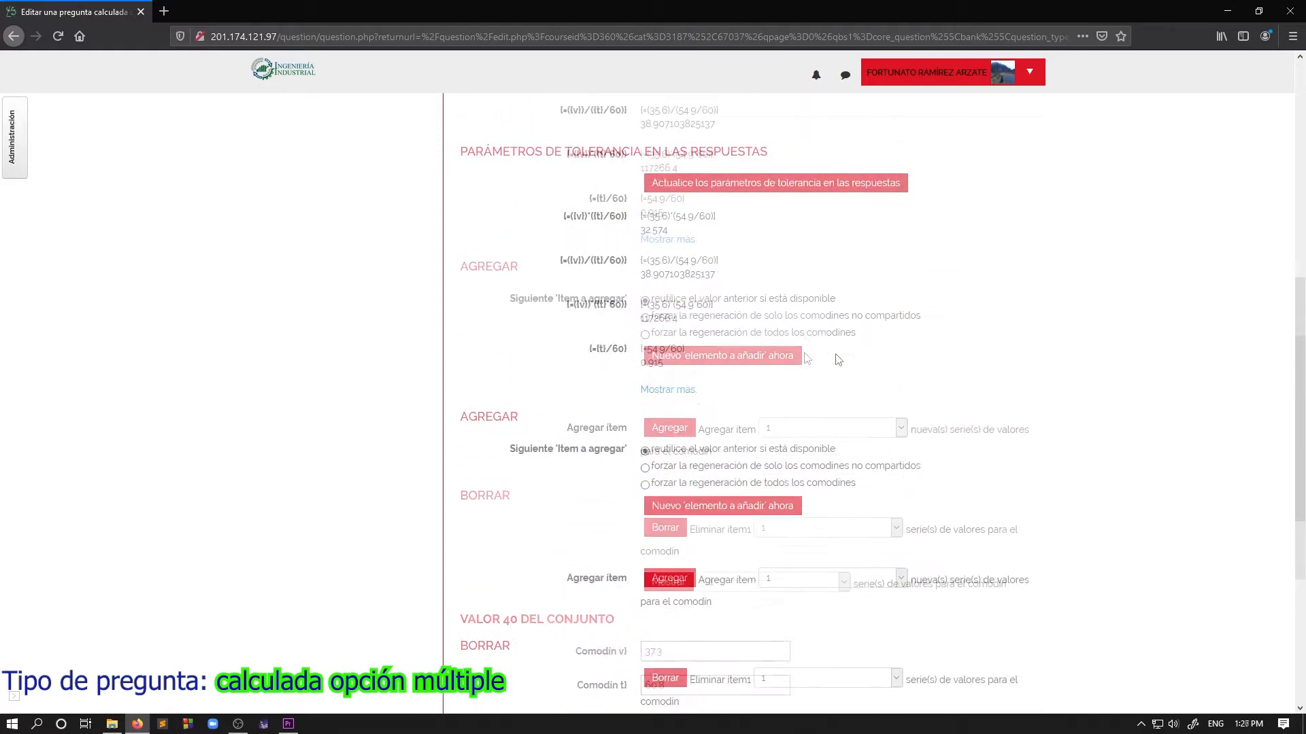
scroll(817, 367, down, 2)
scroll(817, 368, down, 5)
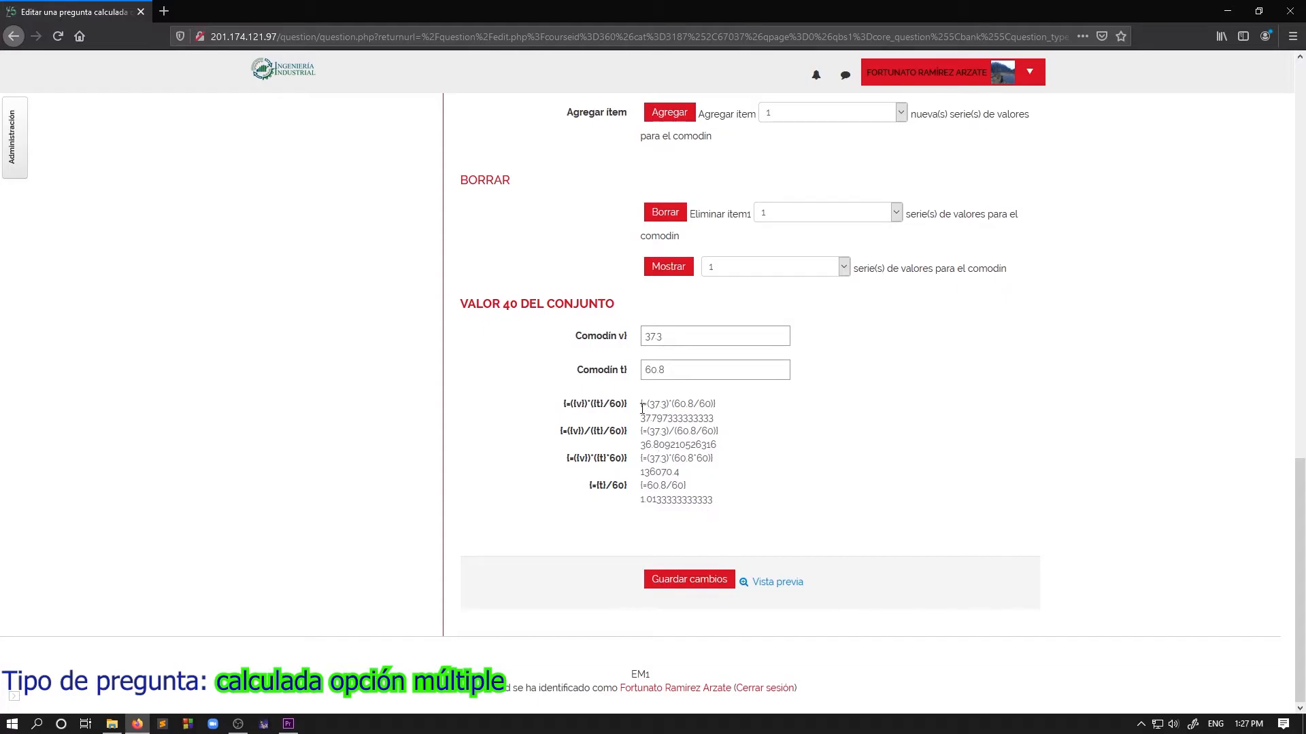
drag(641, 418, 650, 452)
click(659, 449)
Step: Save the wildcard dataset and open a maximized preview of the bicycle question with the two bulleted prompts
click(709, 579)
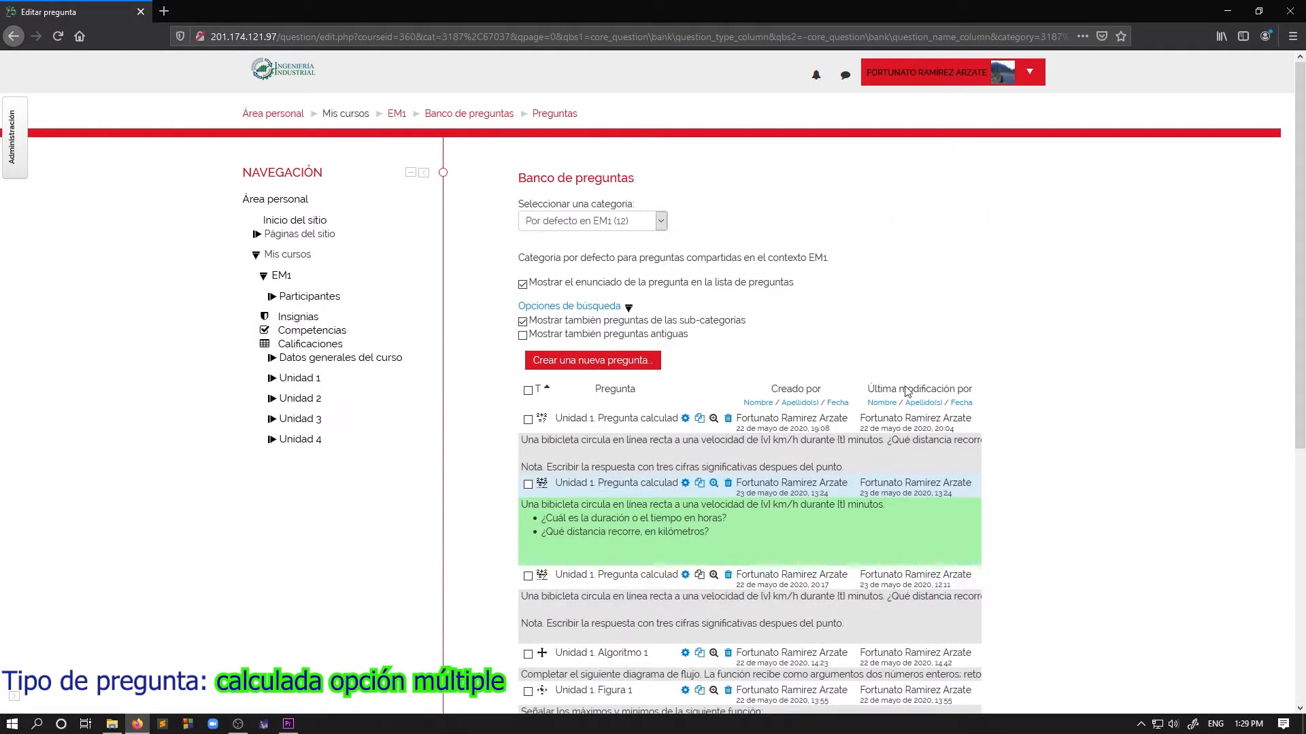
scroll(704, 503, down, 1)
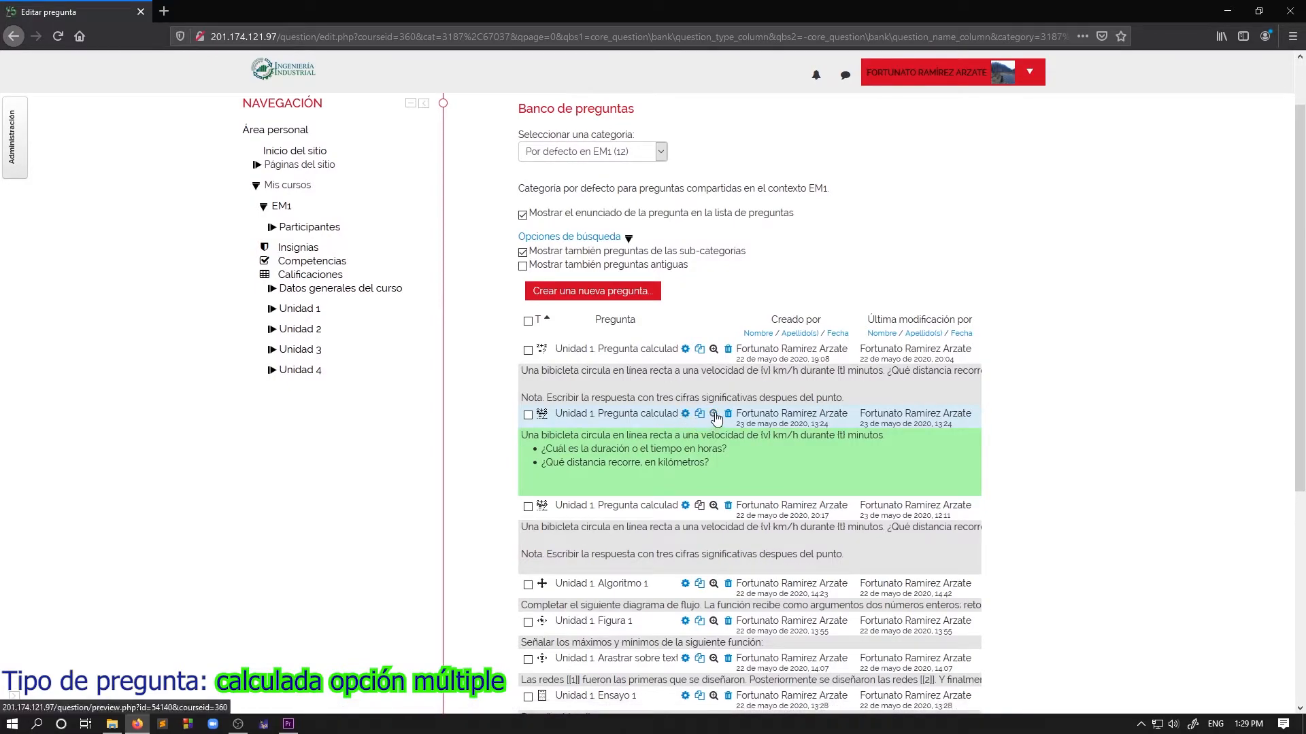
click(713, 415)
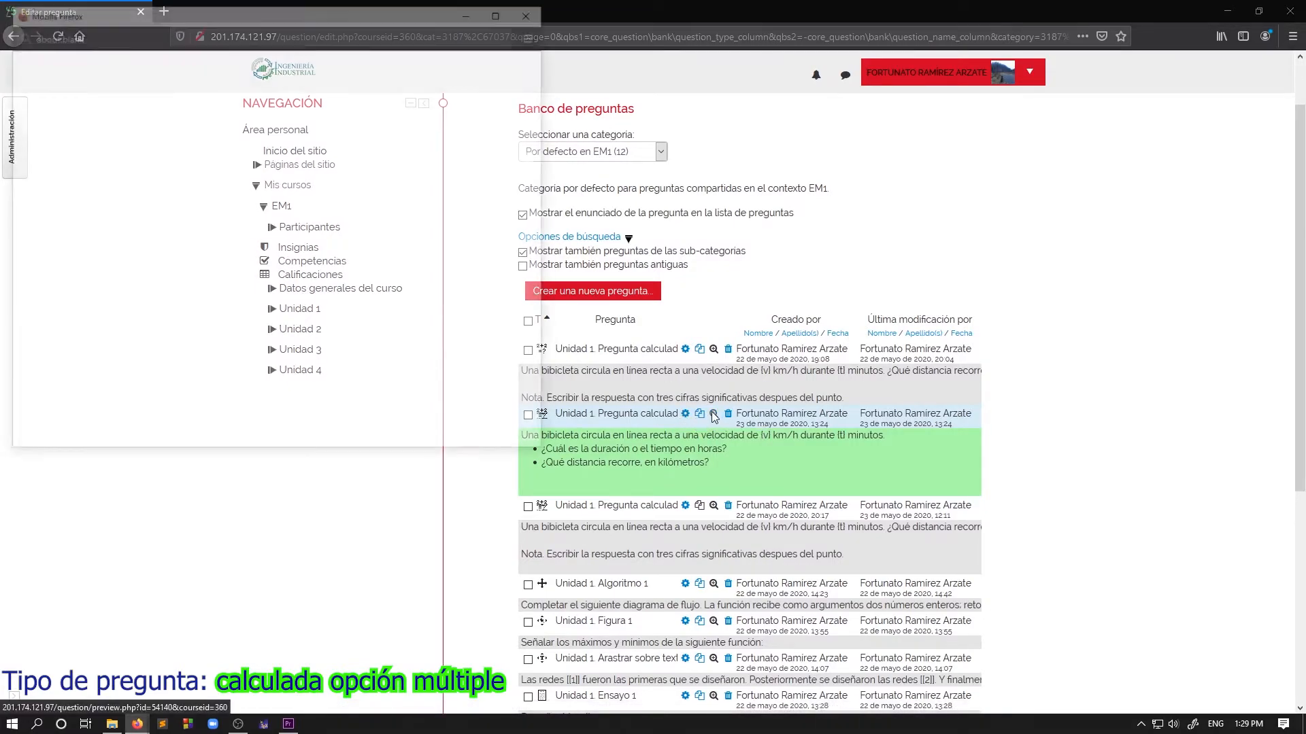
drag(248, 17, 517, 0)
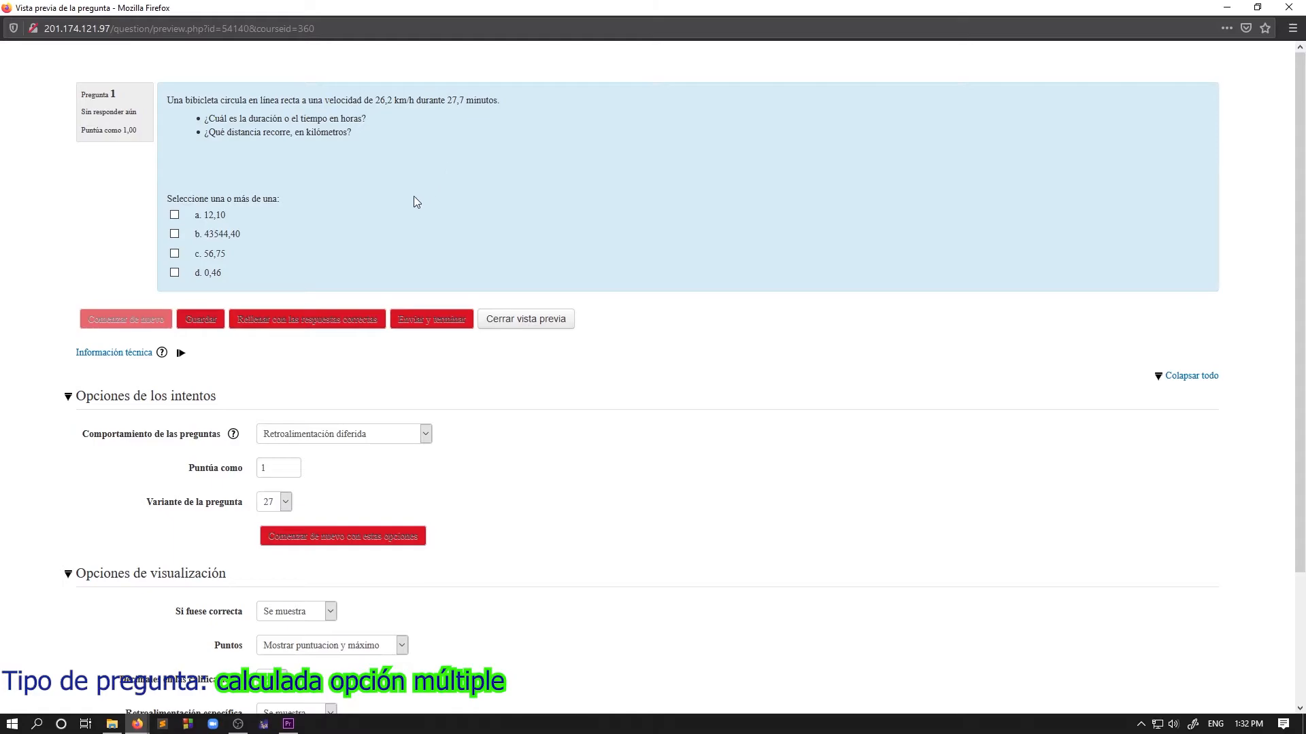
Step: Answer the previewed question with 0,46 and 43544,40, and submit the attempt to finish it
click(174, 272)
click(174, 234)
click(435, 320)
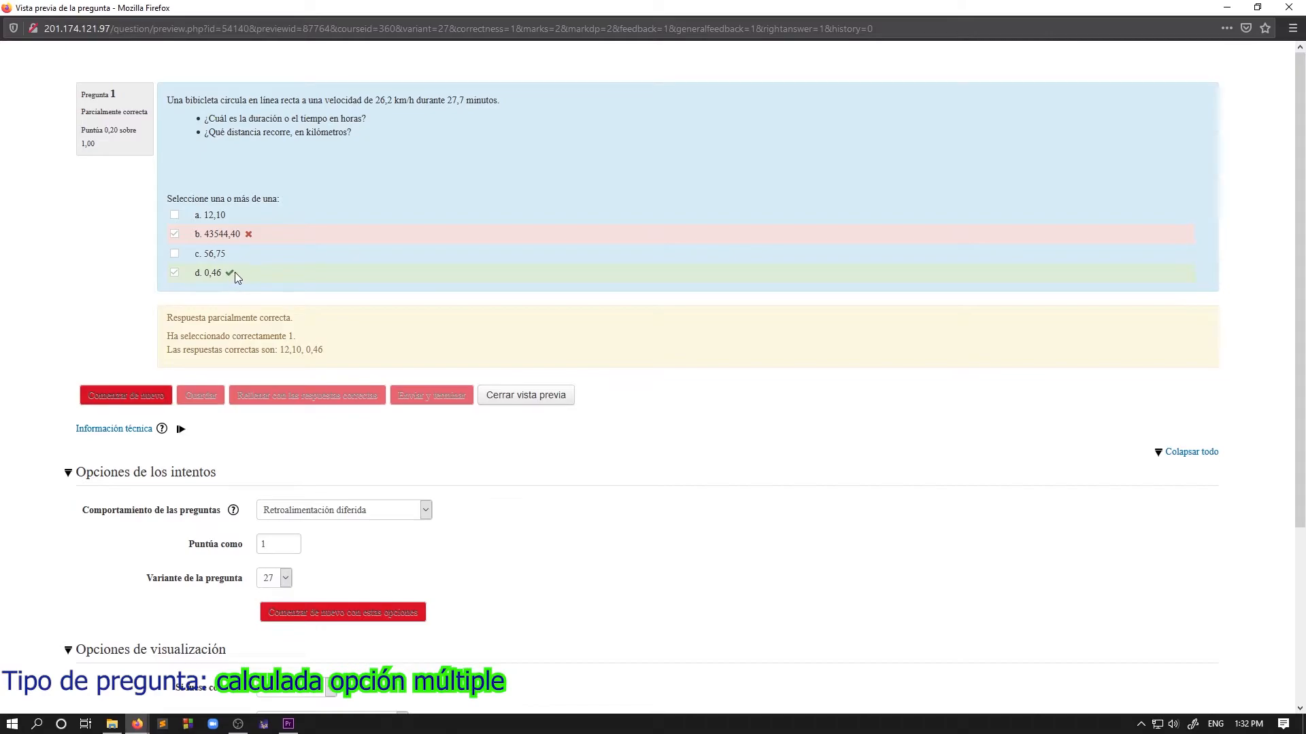
Step: Restart the previewed bicycle question, answer it with 0,46 and 12,10, and submit the attempt to finish it
double_click(108, 131)
click(152, 392)
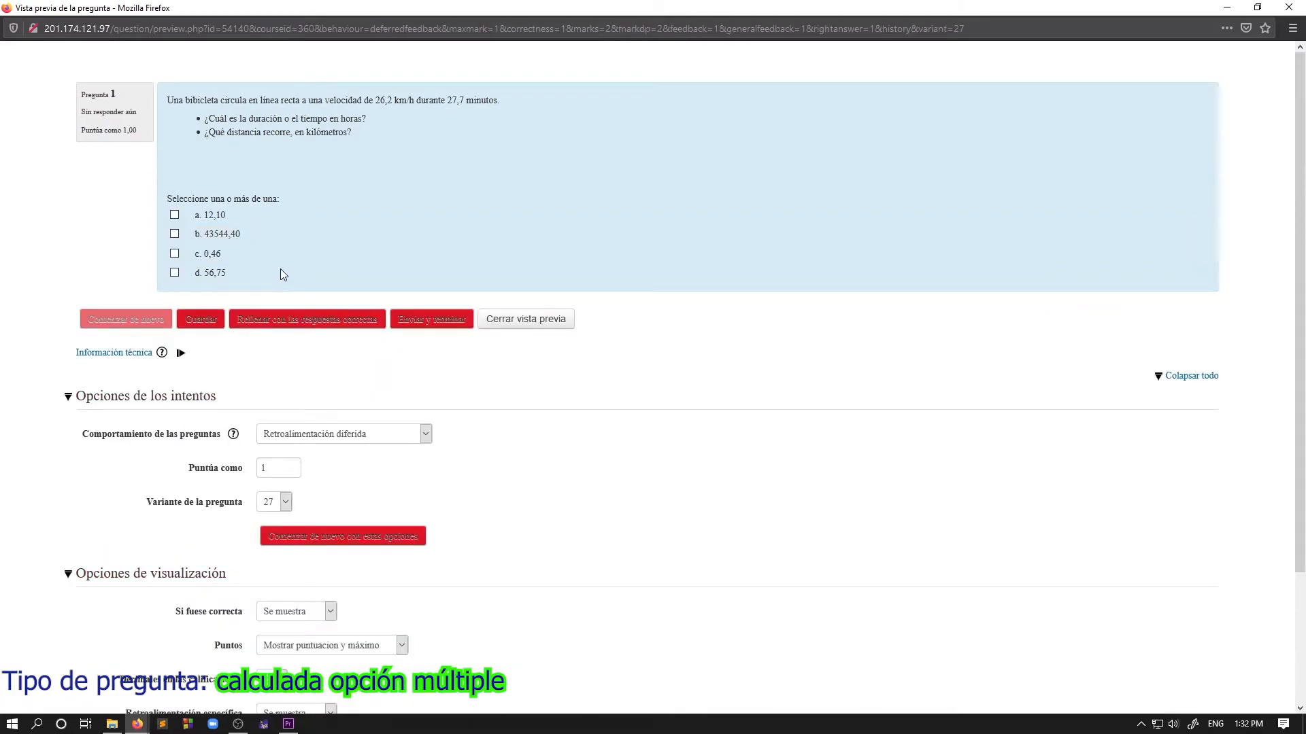
click(175, 255)
click(175, 215)
click(440, 321)
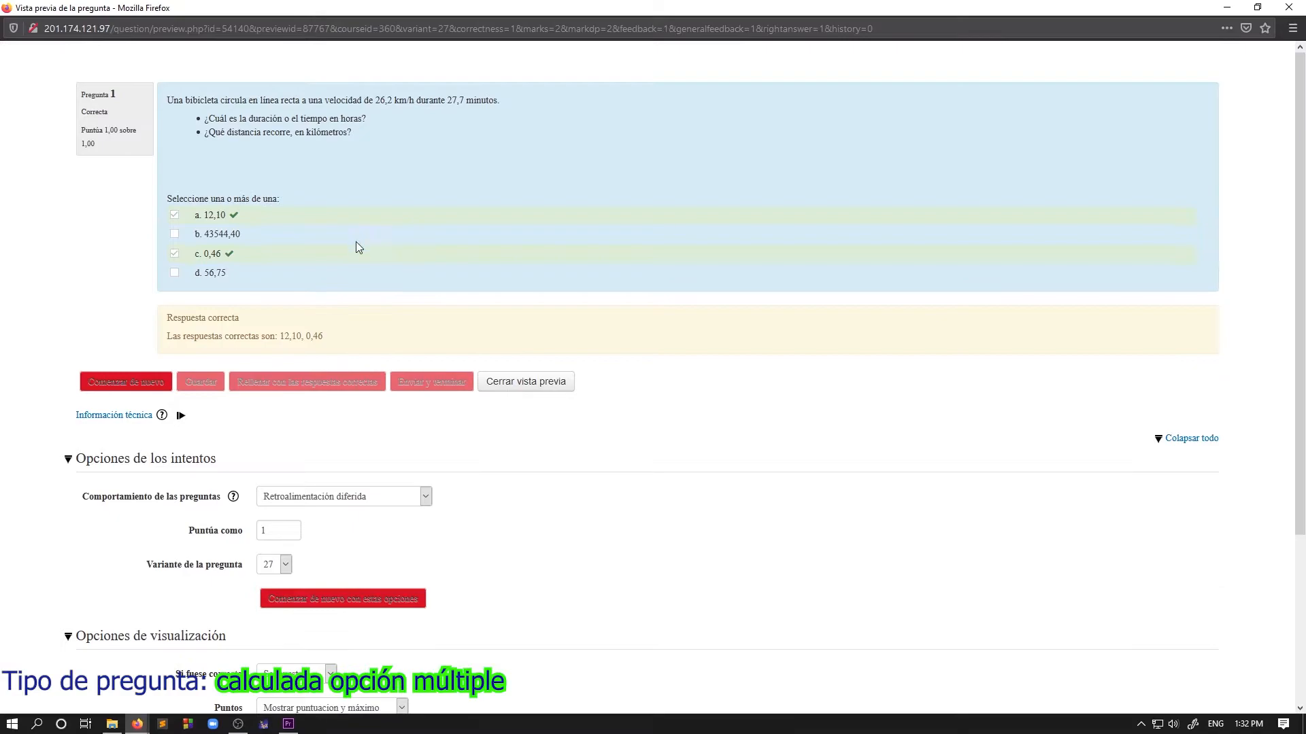
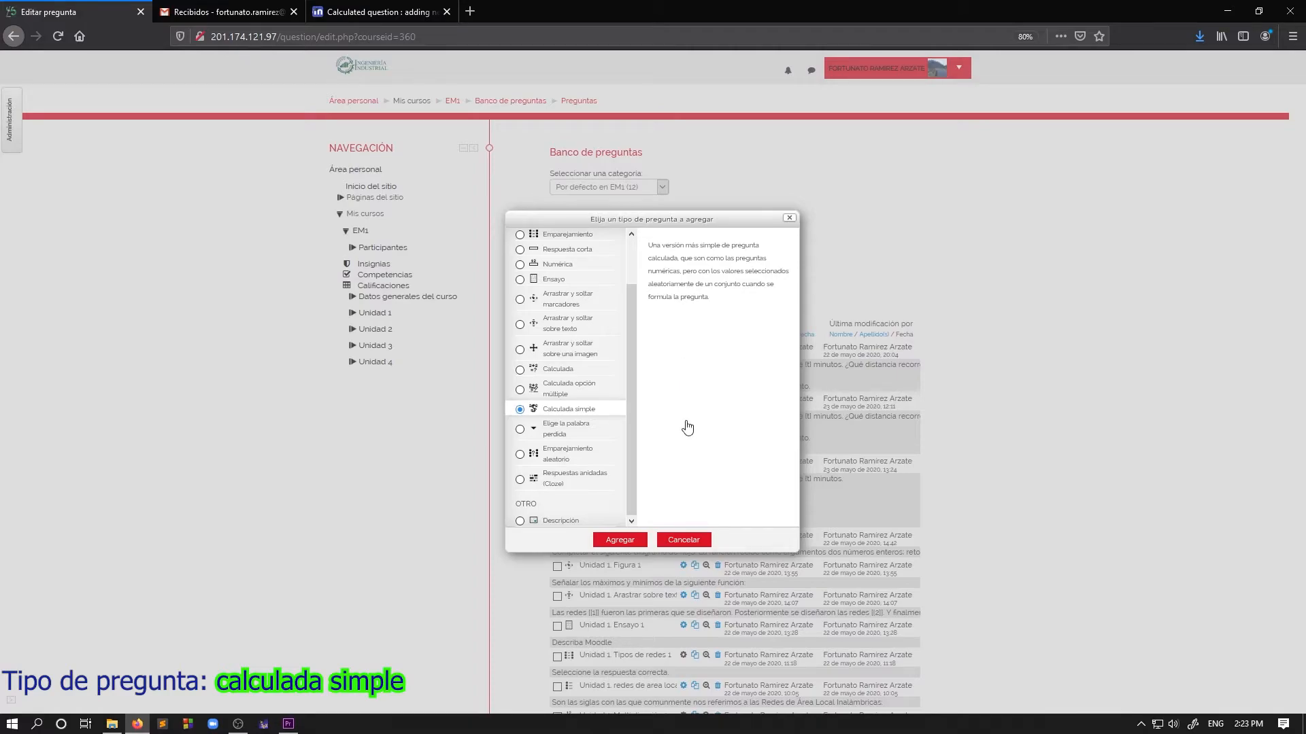
Step: Add a new Calculada simple question to the question bank and name it "Unidad 1. Calculada simple 1"
click(631, 541)
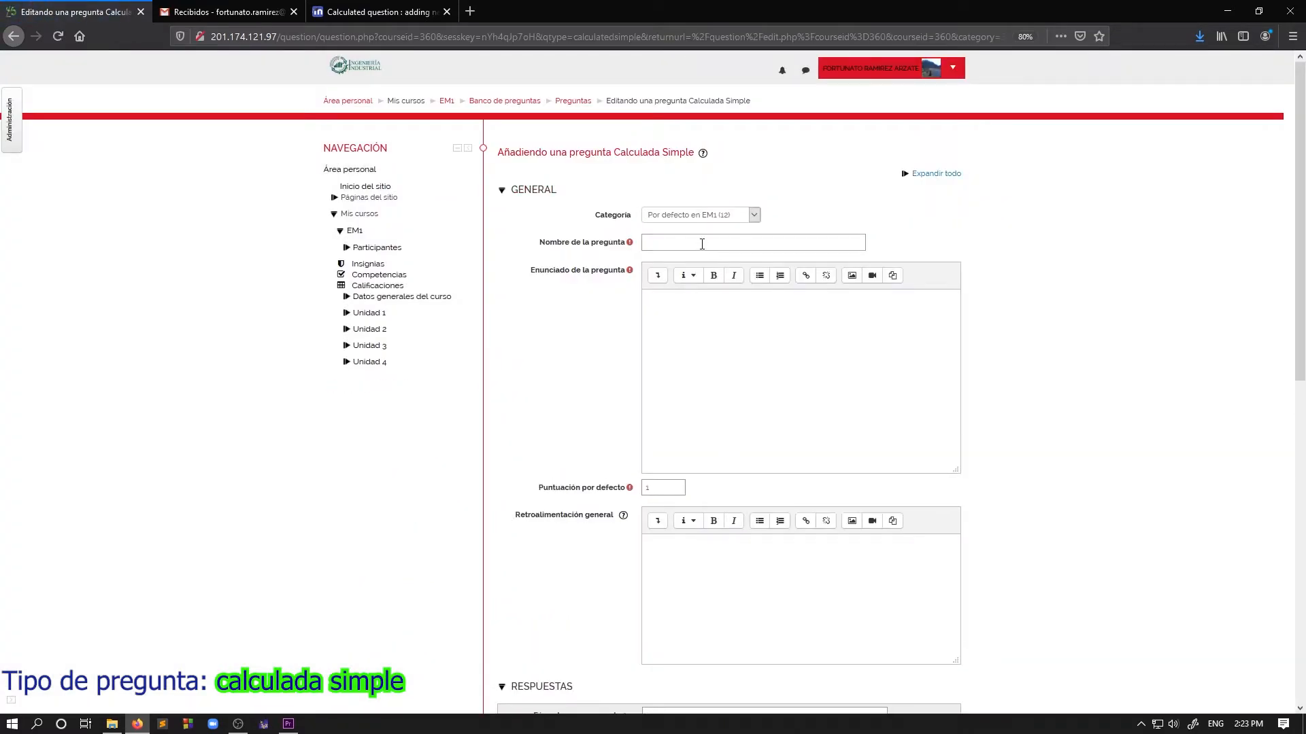
click(702, 239)
text(Unidad)
text(1. Calculada simple 1)
Step: Show the advanced editing tools for the question statement and insert the right-triangle image with sides A, B and C into it
click(756, 345)
click(657, 277)
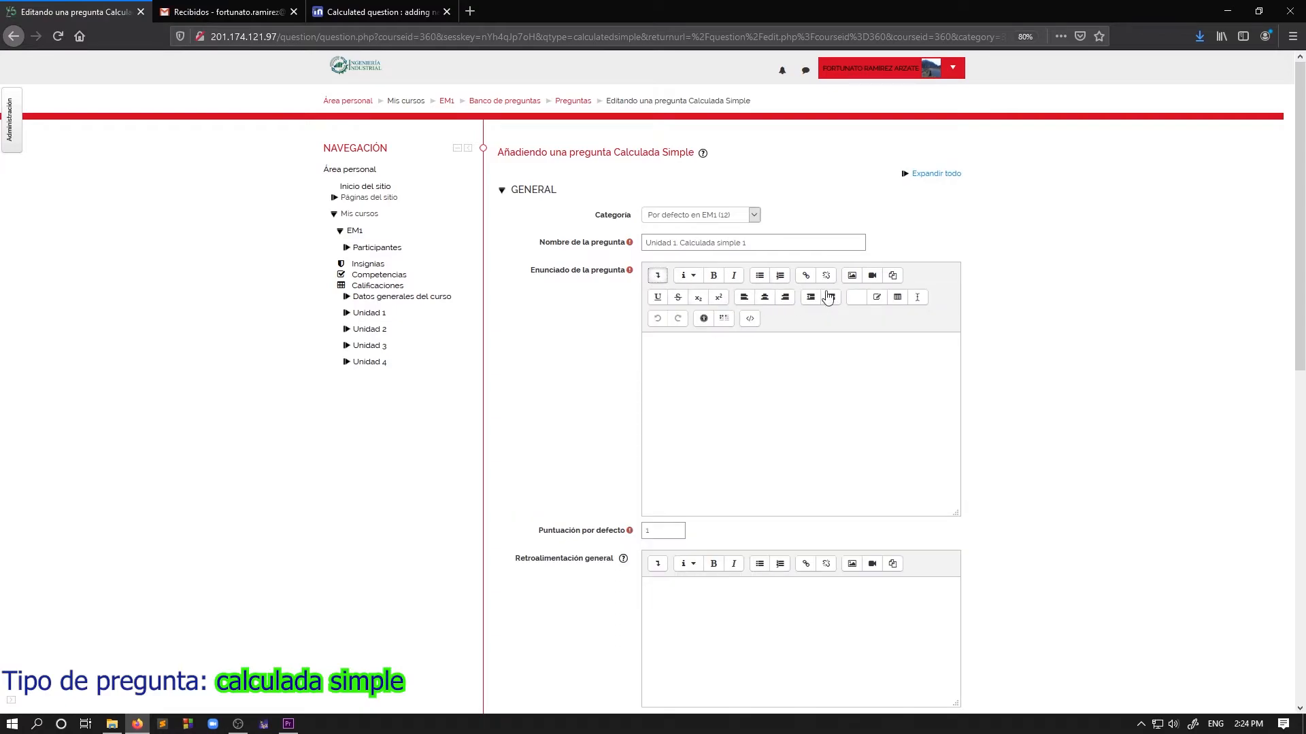
click(817, 363)
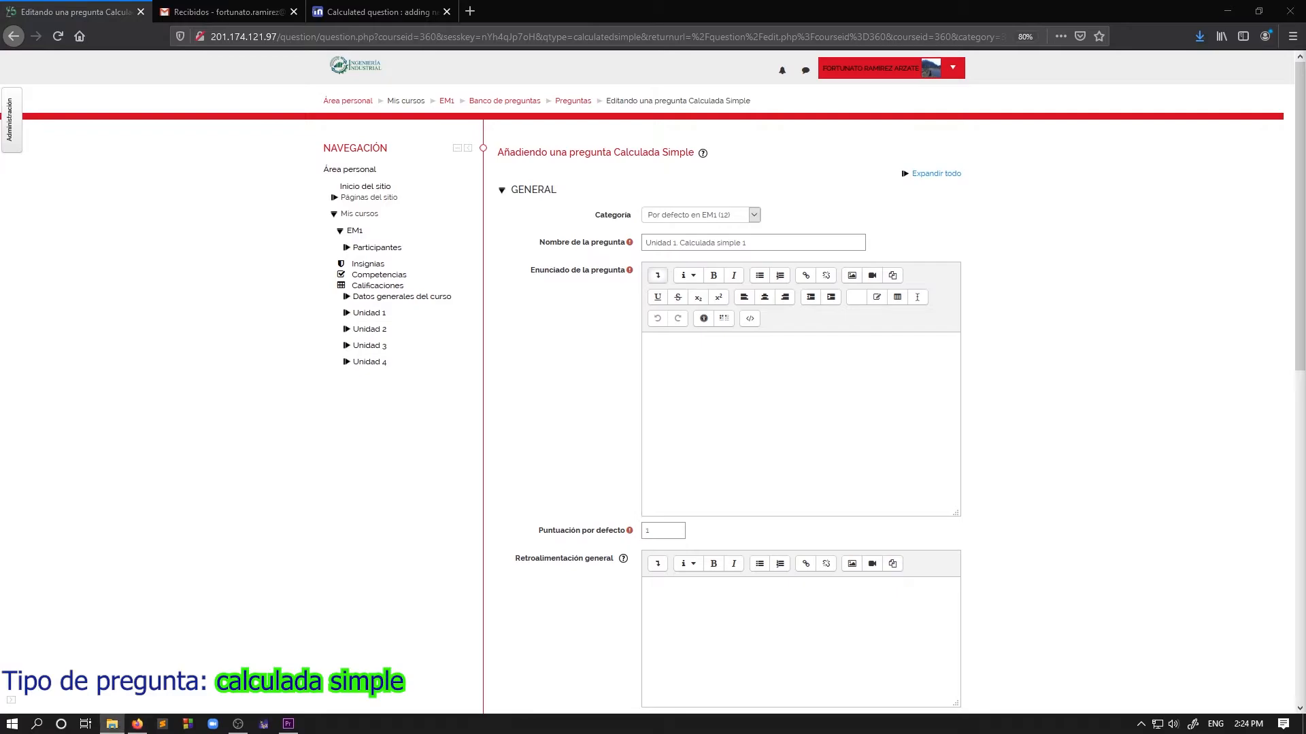
drag(884, 476, 734, 408)
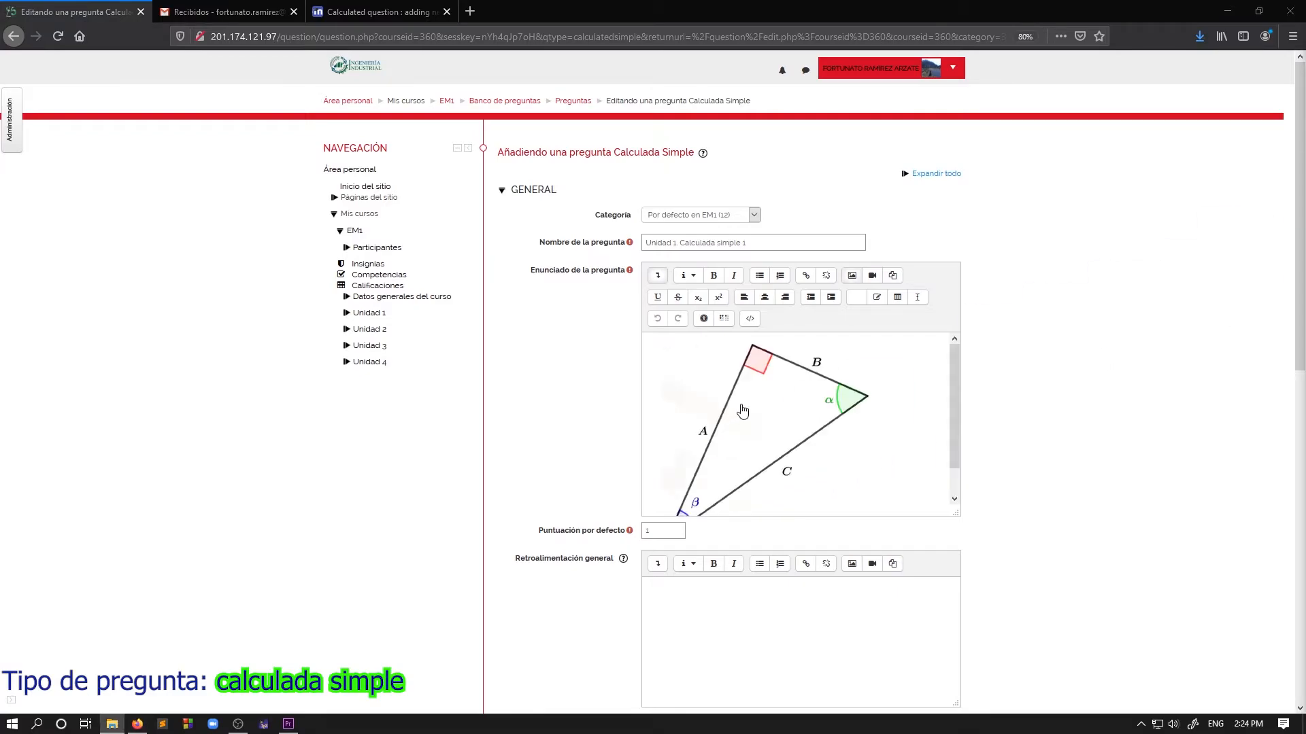
scroll(736, 410, down, 1)
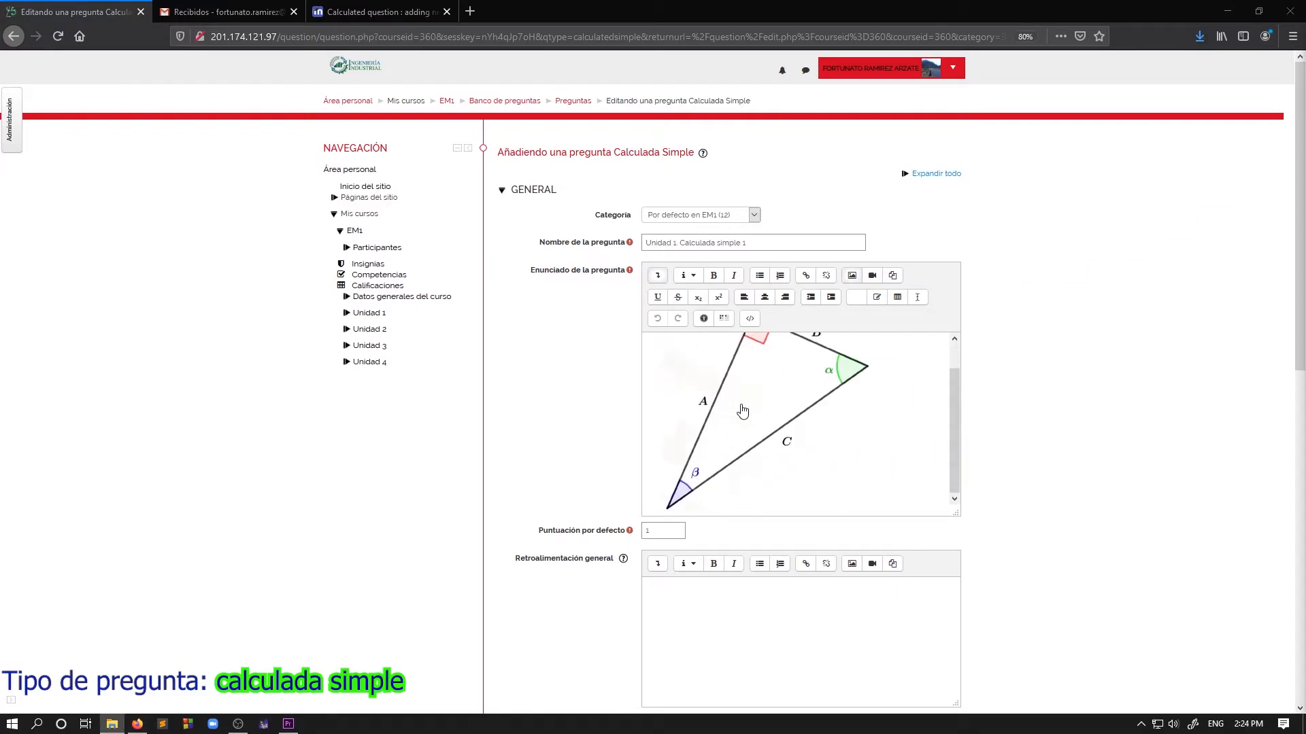
Step: Add the line "Calcular el siguiente valor en radioanes" below the triangle image and start a new line
click(908, 415)
scroll(908, 416, down, 1)
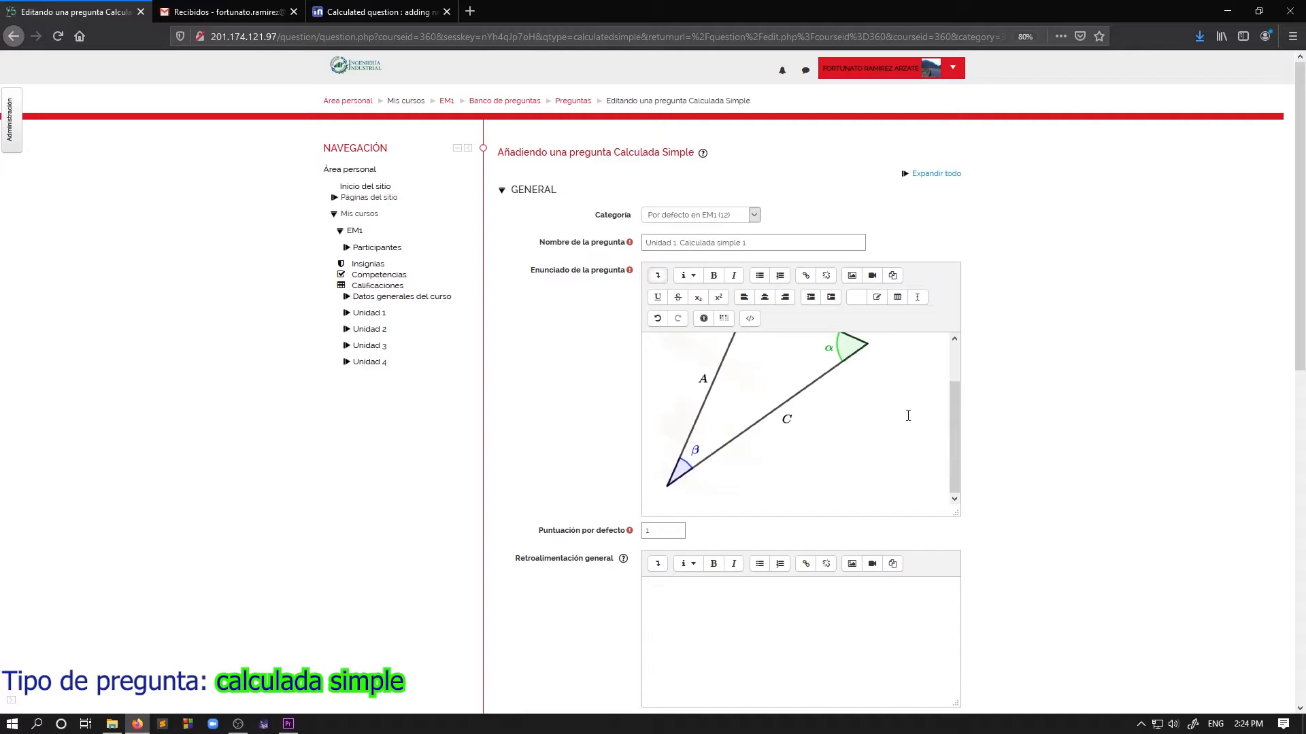
scroll(908, 415, up, 2)
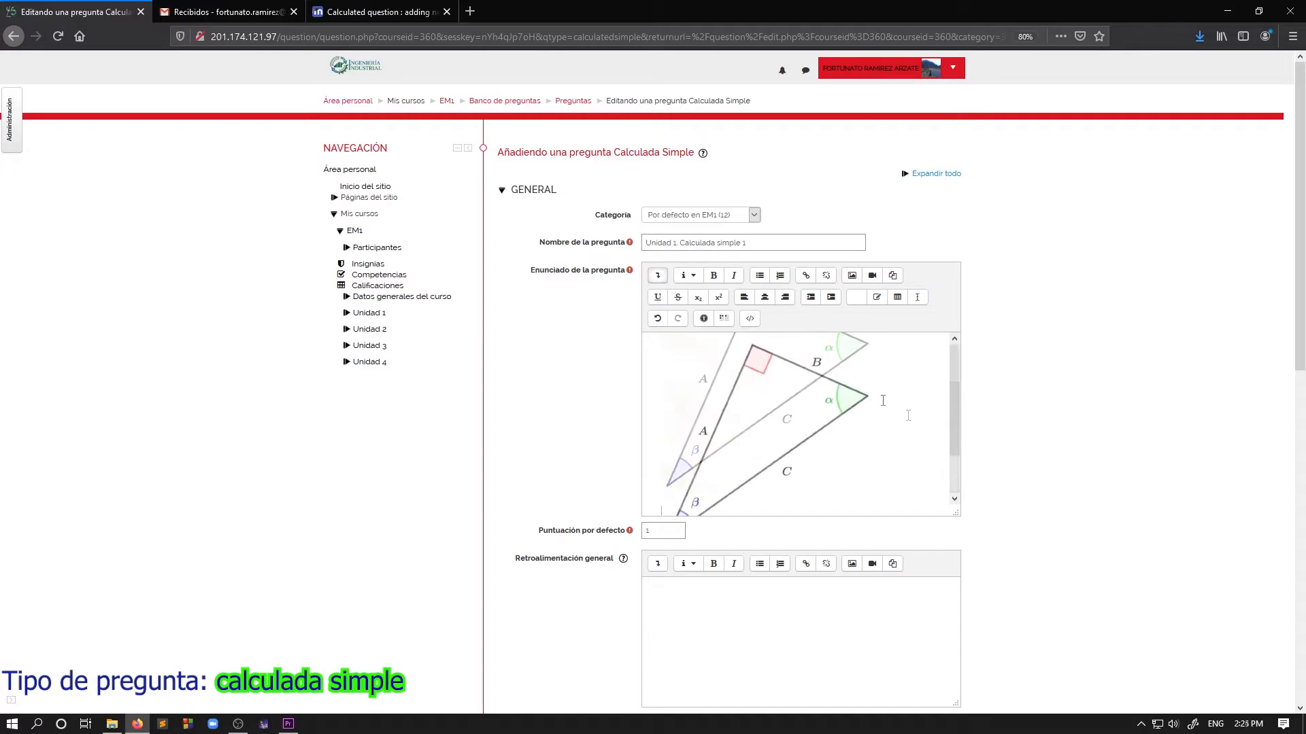
scroll(863, 404, down, 2)
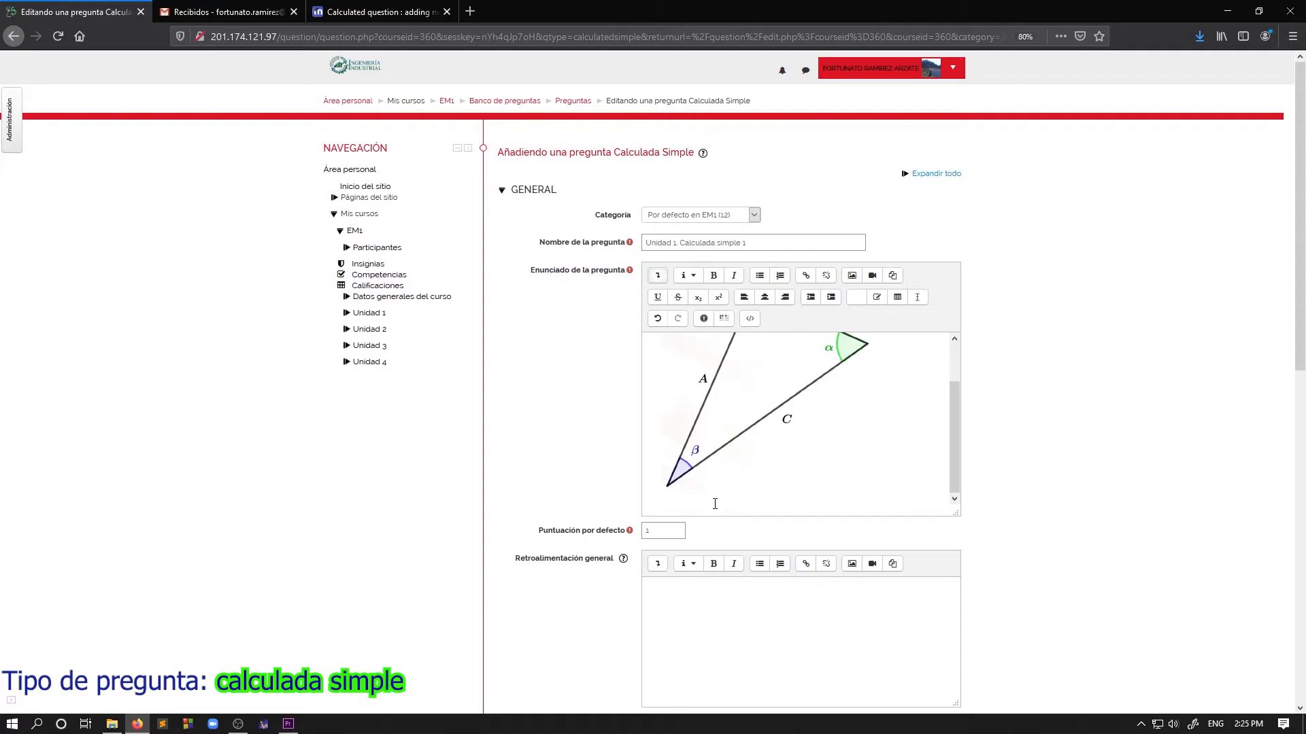
text(Calcular el siguiente valor en radioanes)
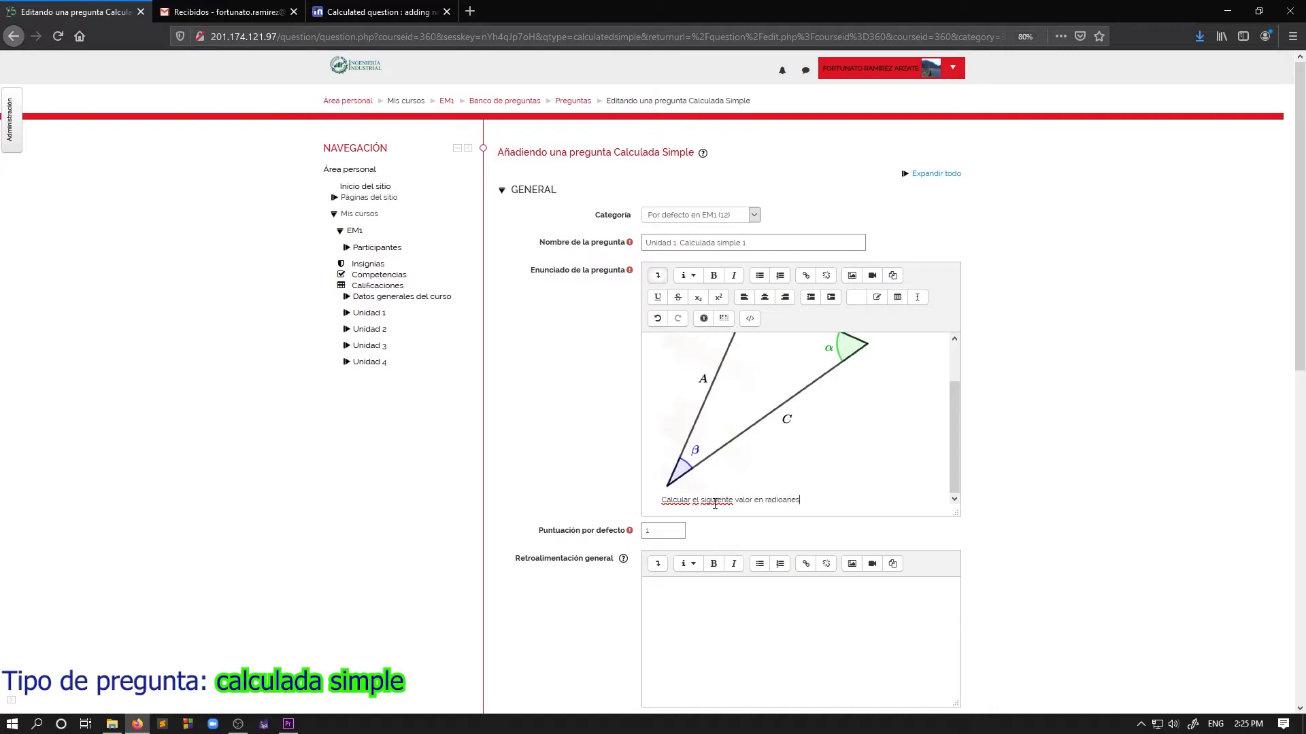
text(.)
key(Return)
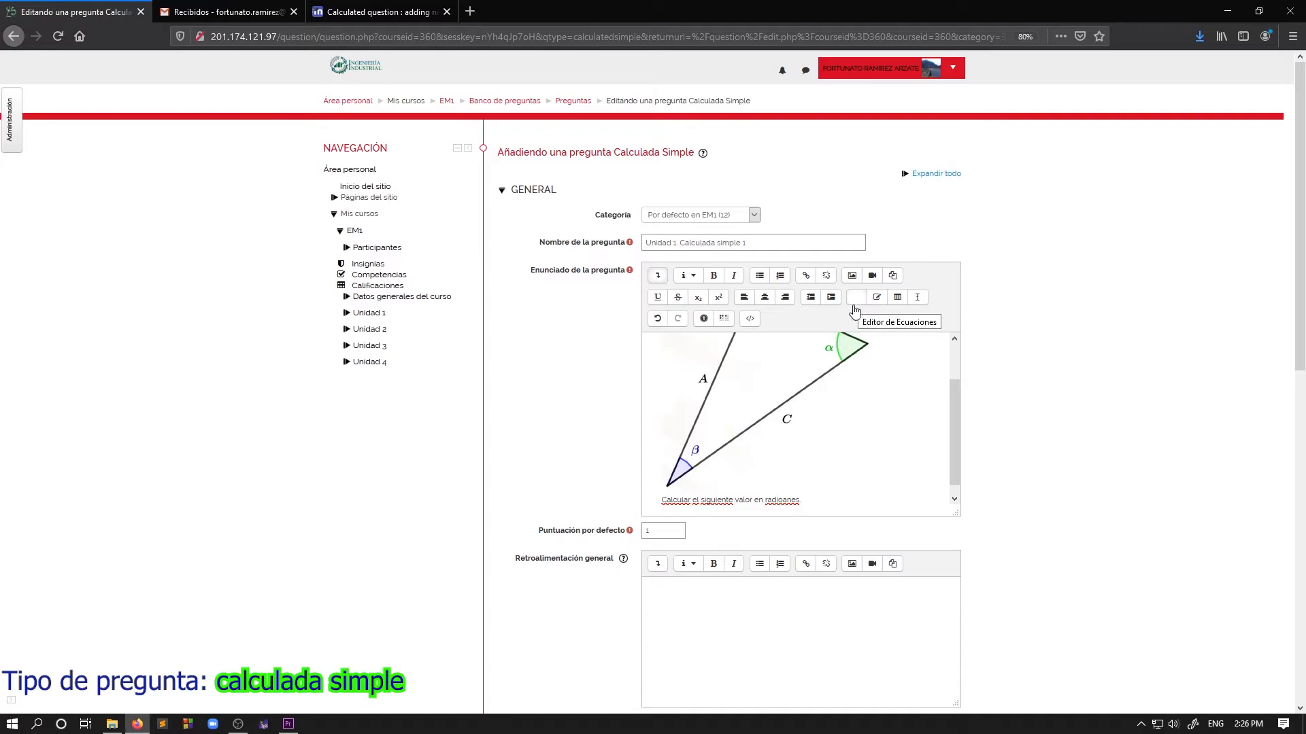
Step: Open the equation editor for the question statement and enter the TeX lines A={A}\\ and B={B}\\
click(658, 278)
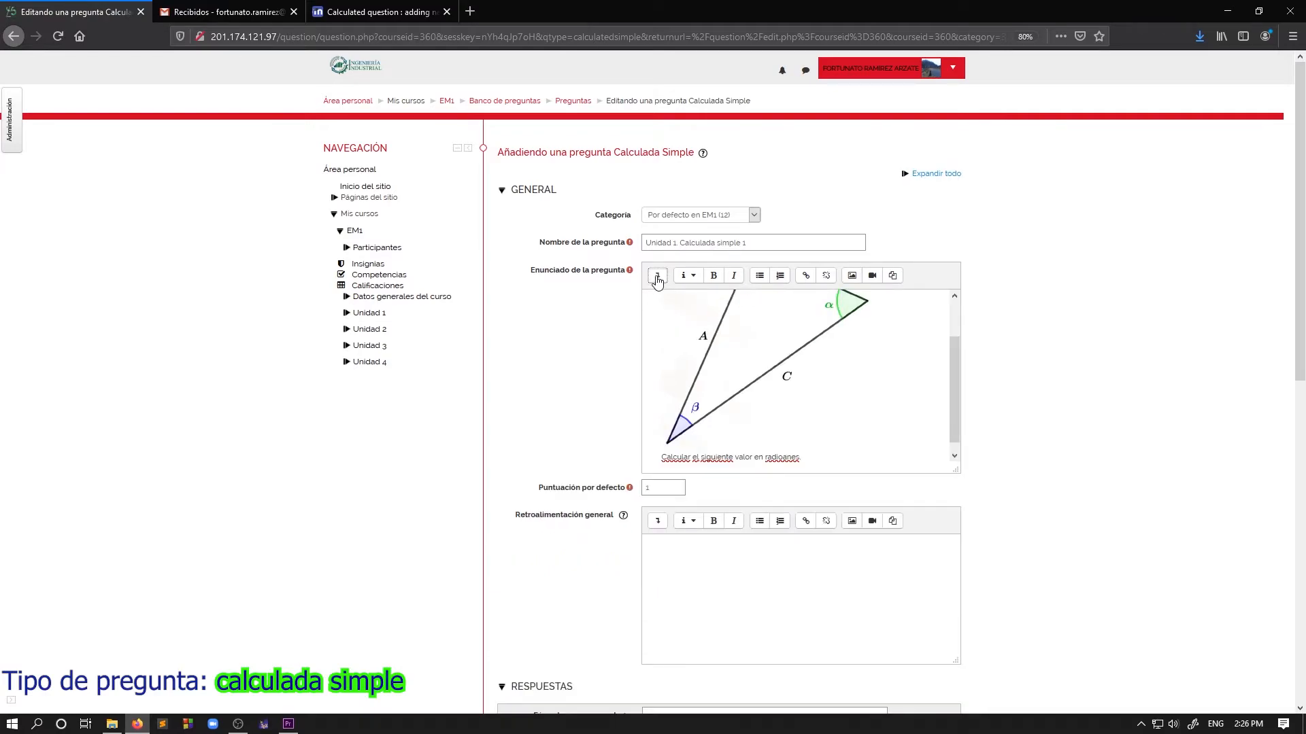
click(657, 277)
click(657, 277)
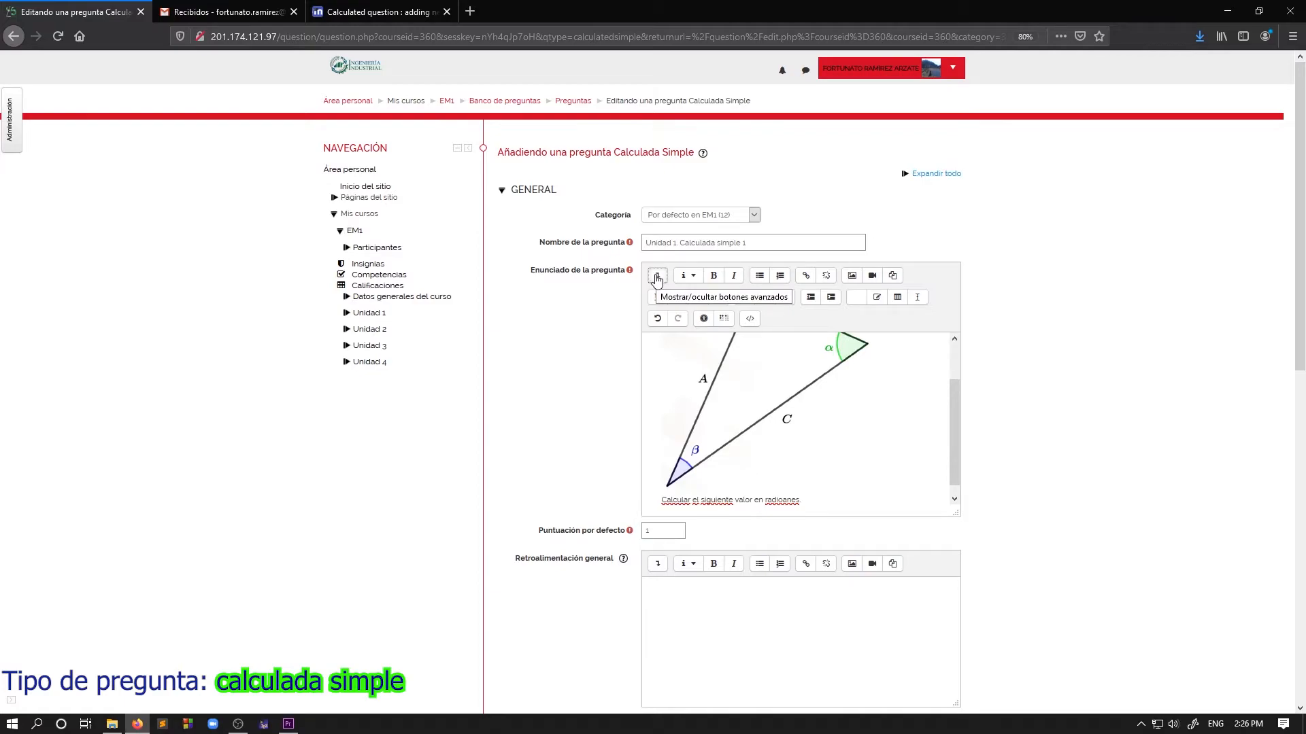
click(854, 297)
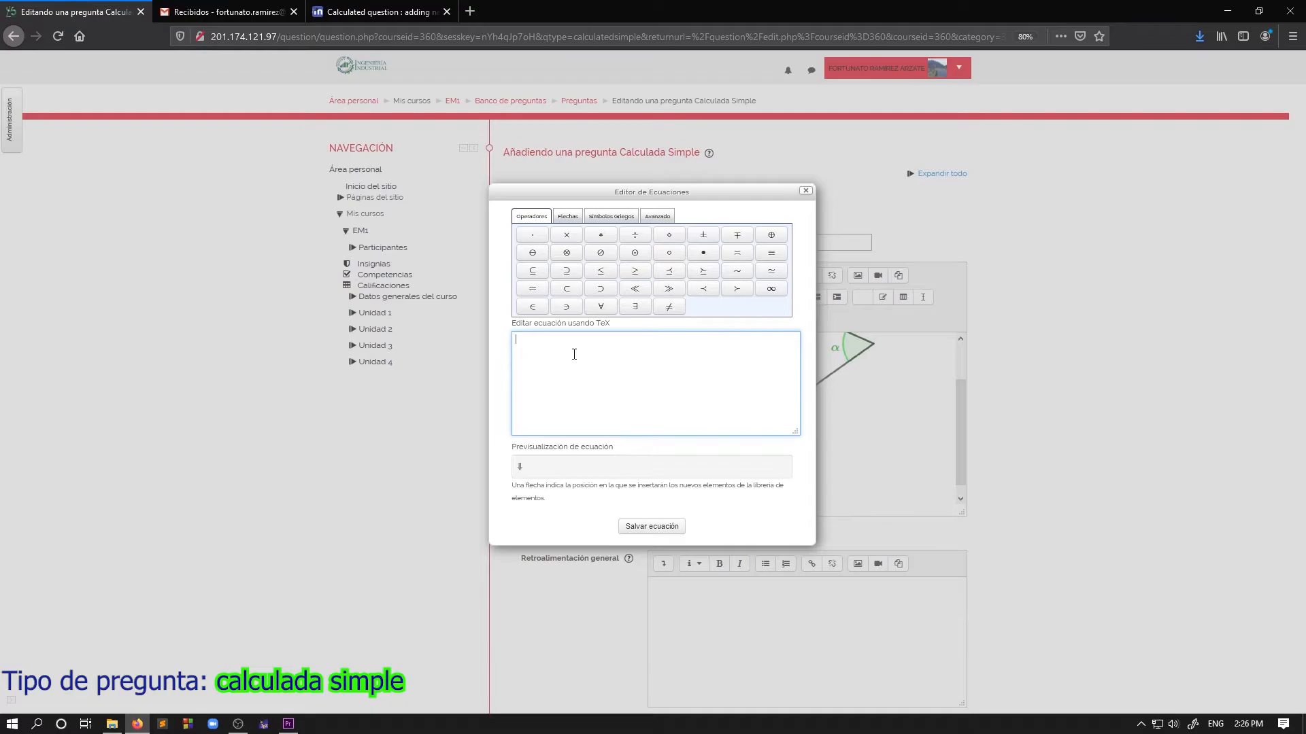
text(A={A})
text(\\)
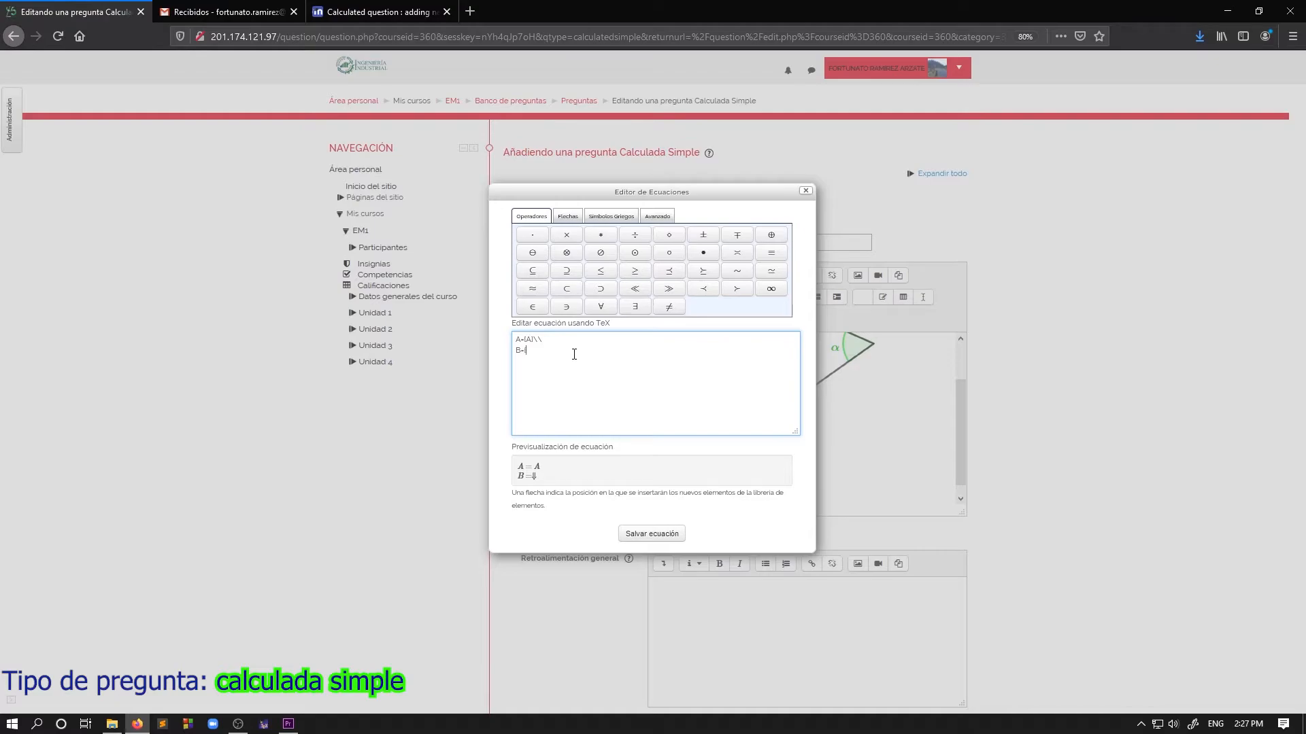
text(|)
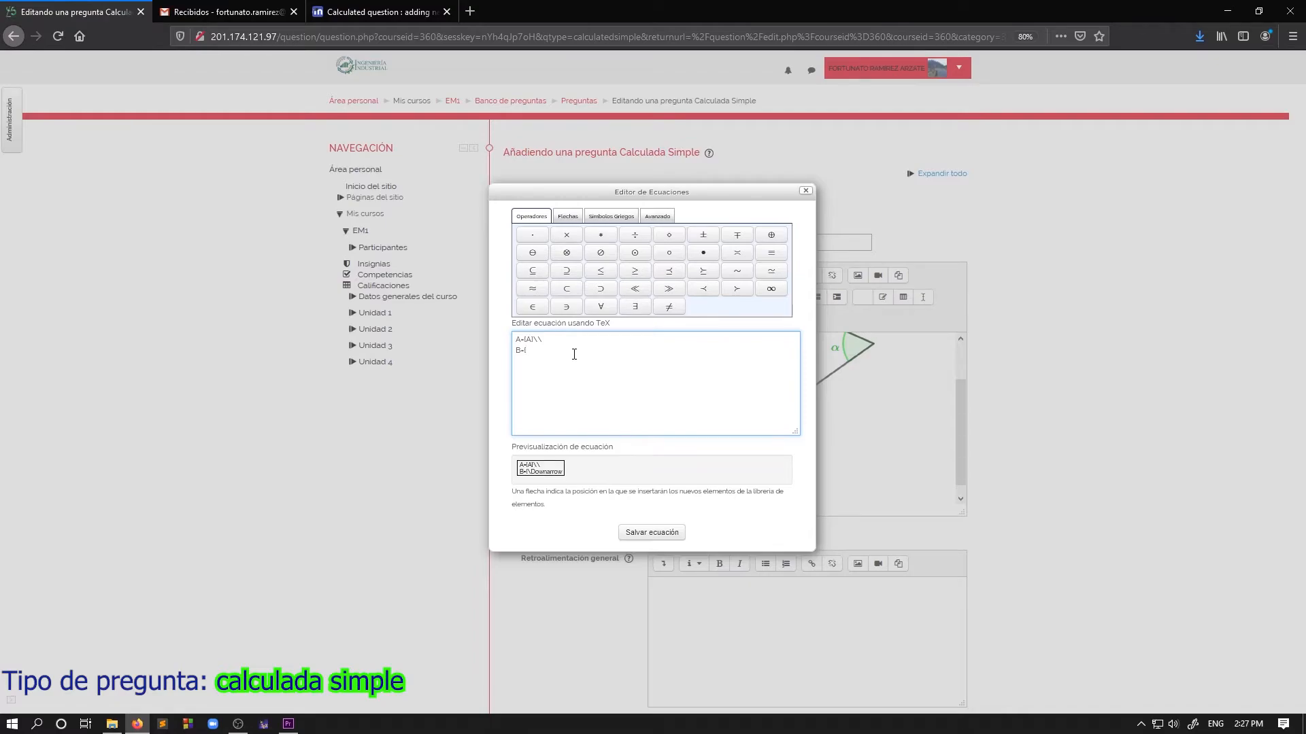
text(B|)
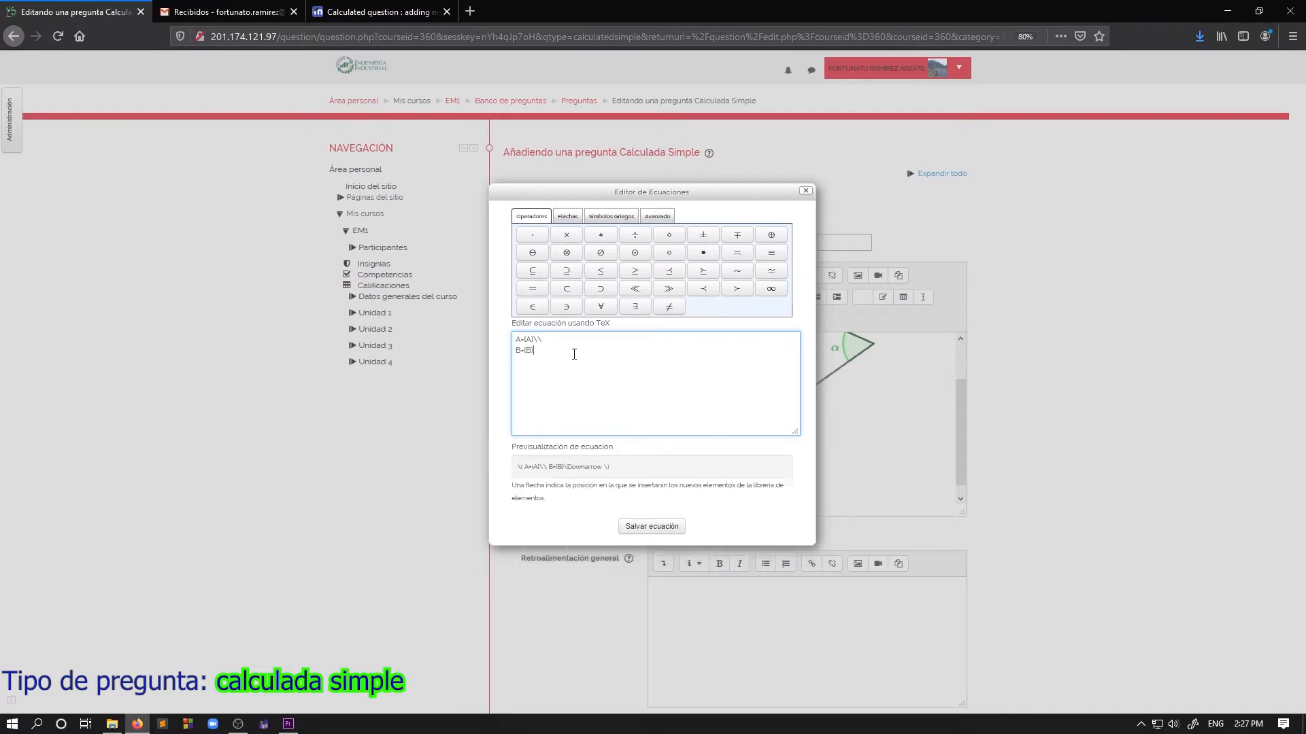
text(\\)
key(Return)
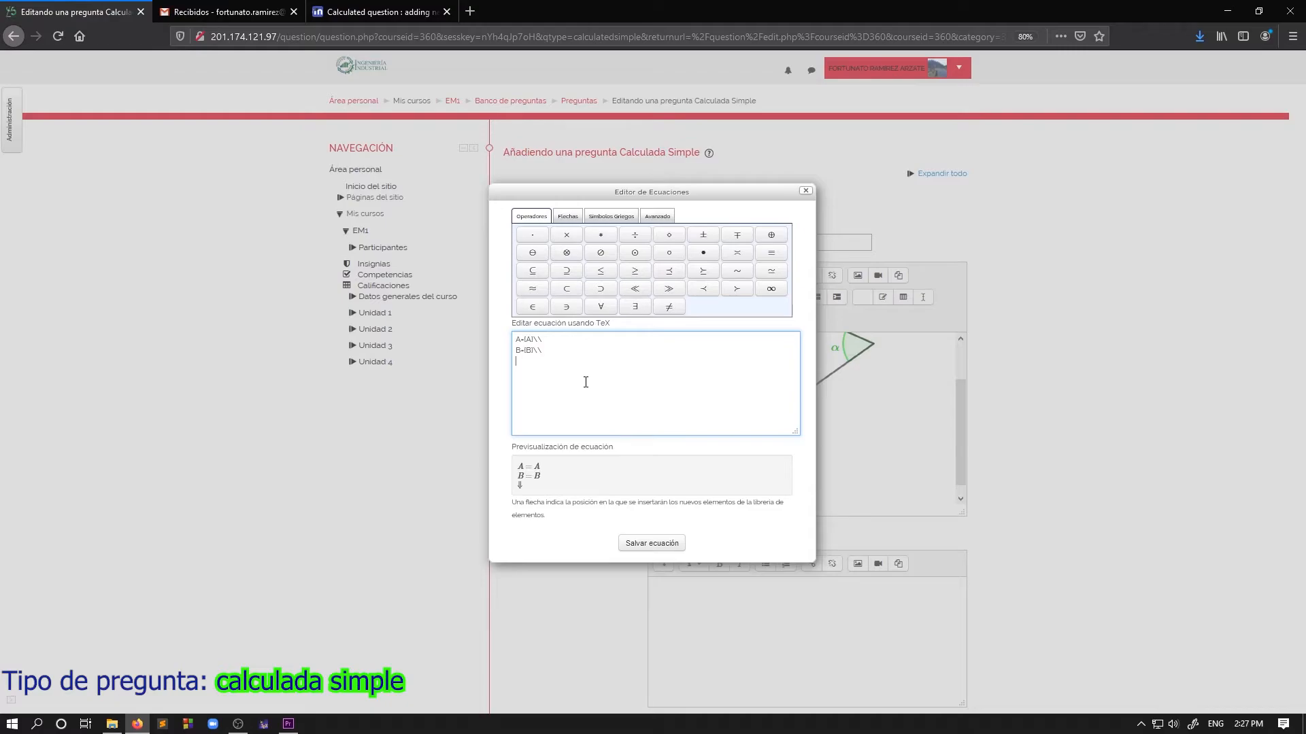
Step: Add the line \beta=? to the equation using the Greek symbol β, and save the equation into the statement
click(629, 217)
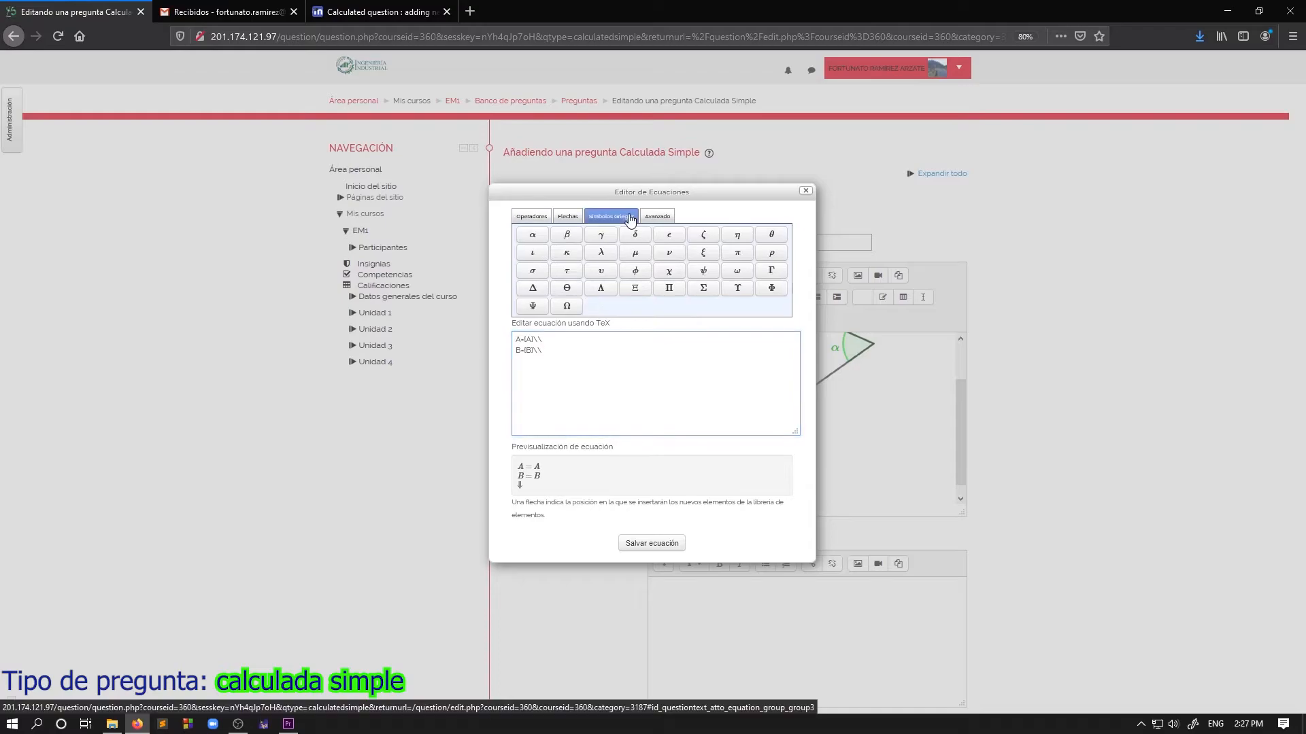
click(572, 236)
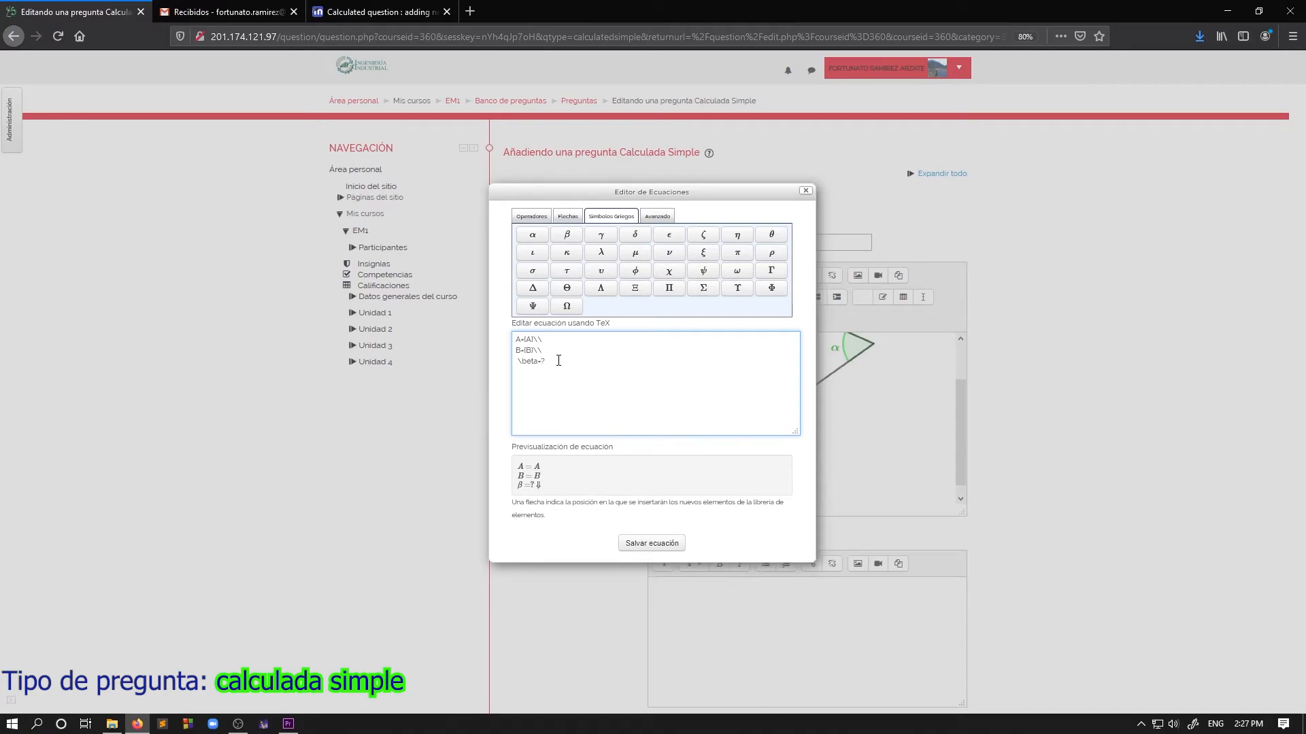
click(661, 543)
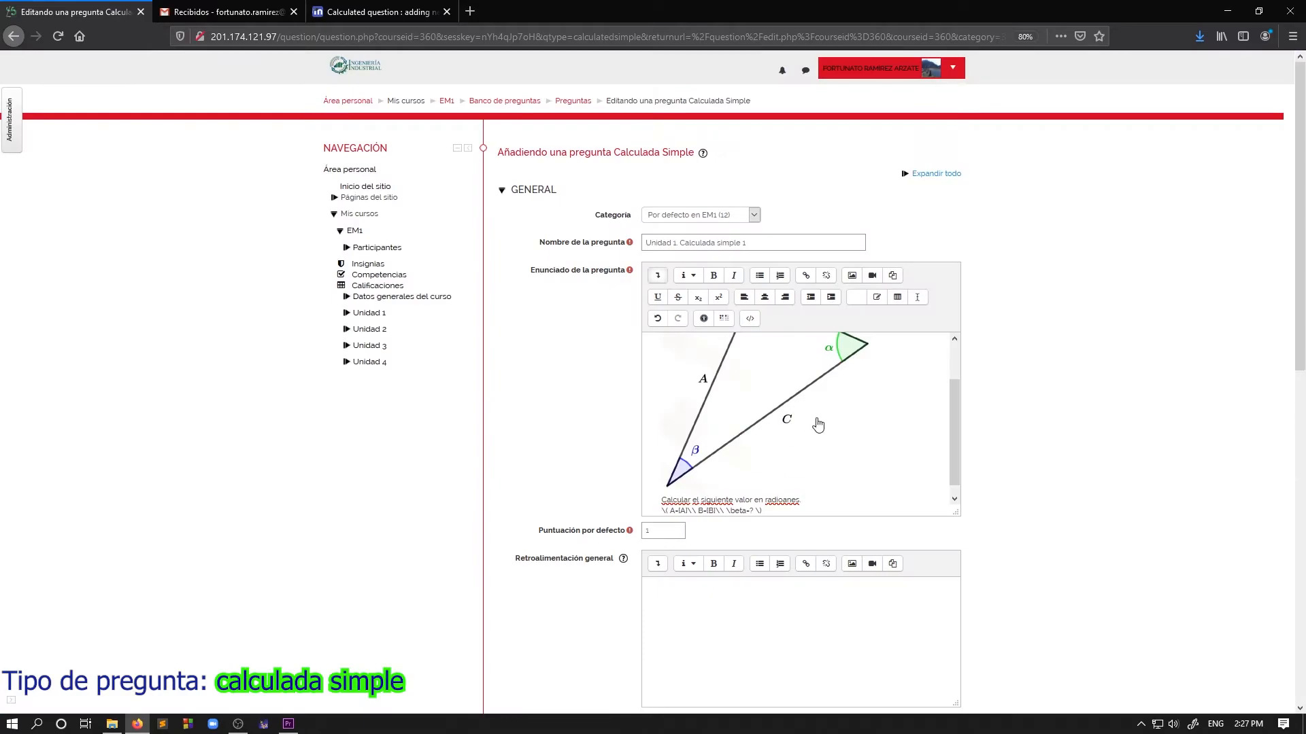
Step: Examine the {A} and {B} wildcards in the statement's equation against the sides and angle β of the triangle image
scroll(820, 425, down, 1)
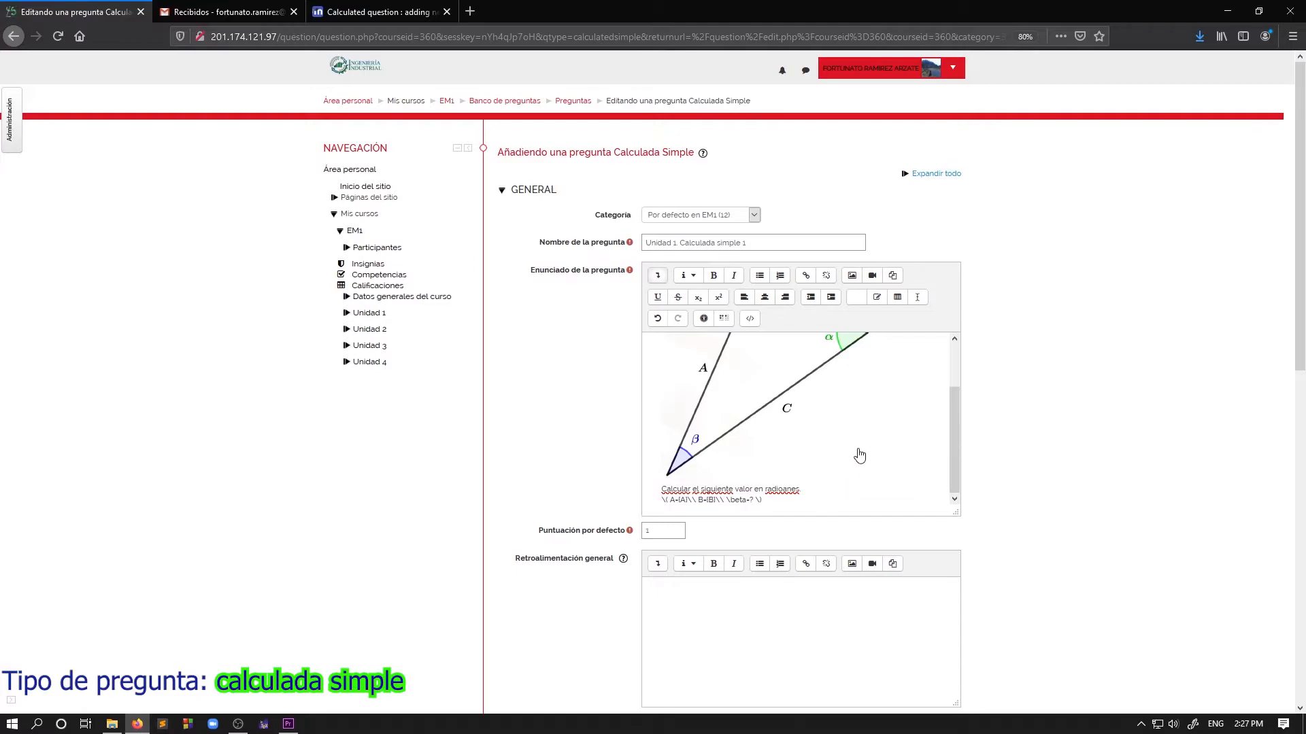
drag(736, 489, 775, 483)
click(673, 500)
double_click(681, 499)
double_click(710, 500)
scroll(749, 422, down, 3)
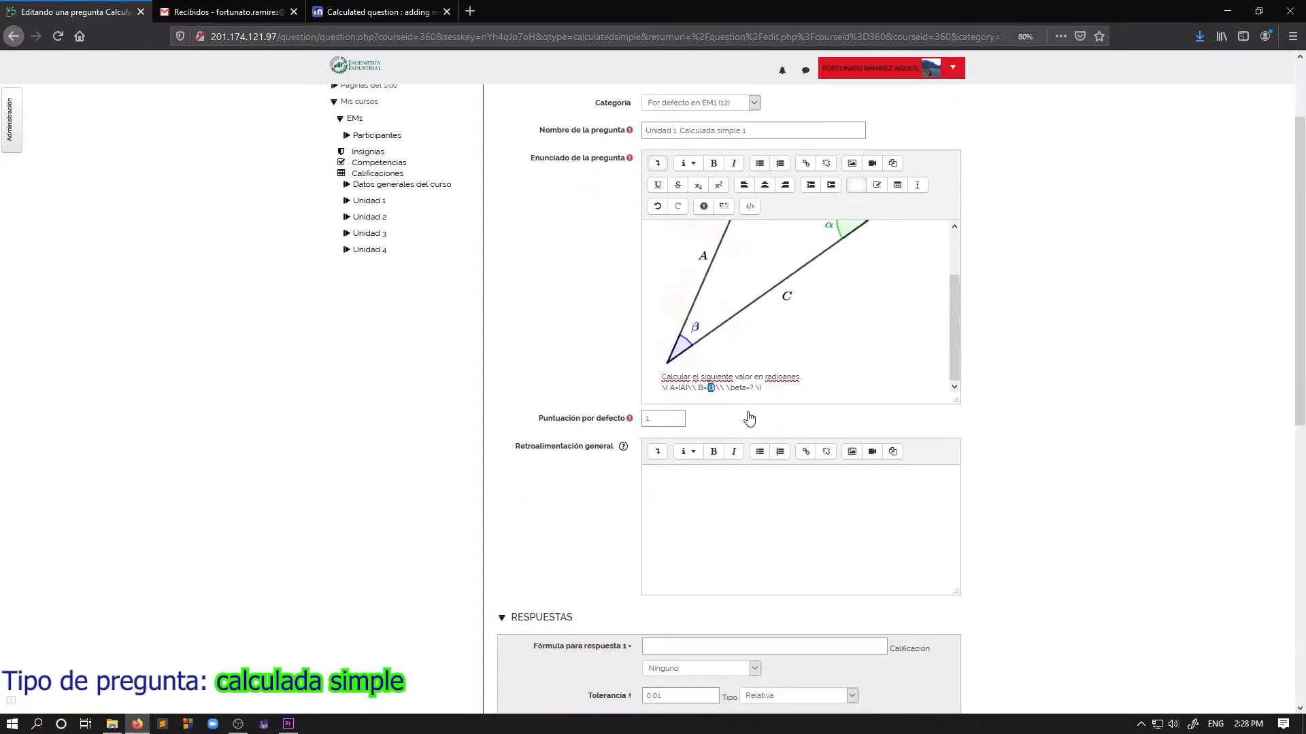
scroll(782, 309, up, 2)
scroll(798, 325, up, 2)
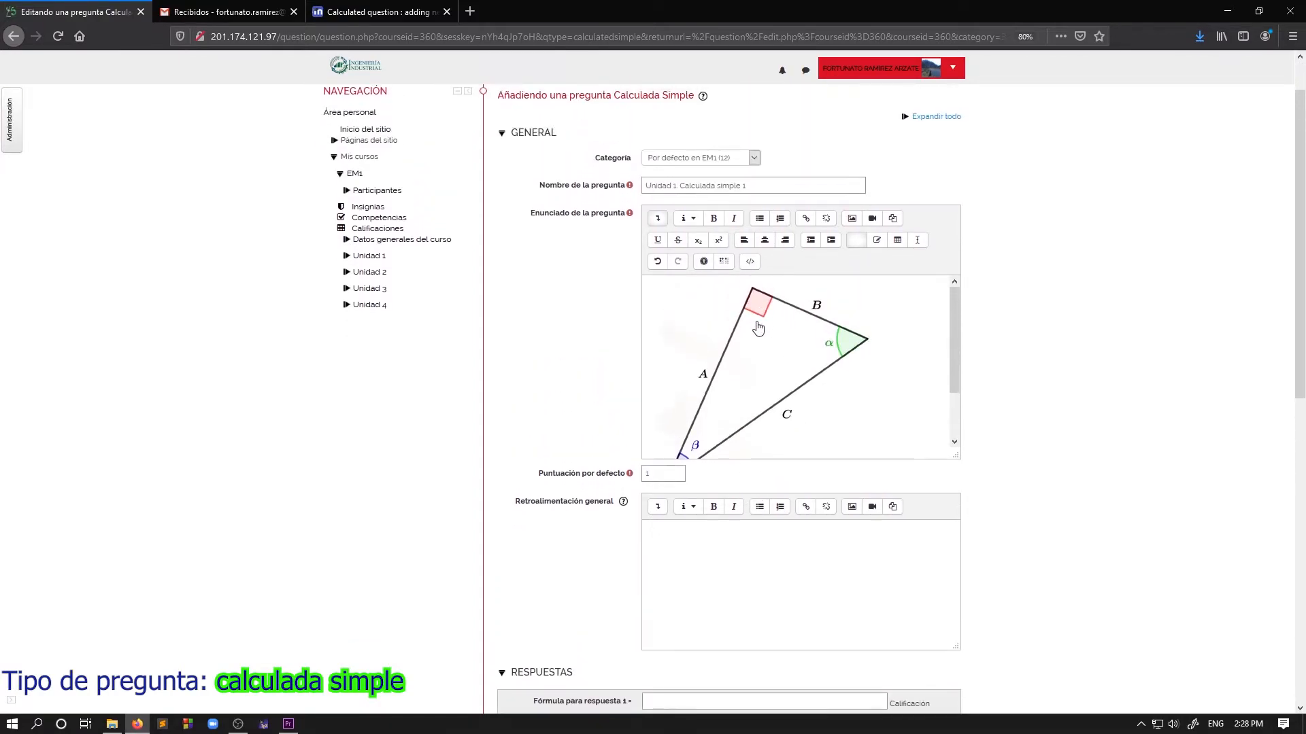
scroll(805, 361, down, 2)
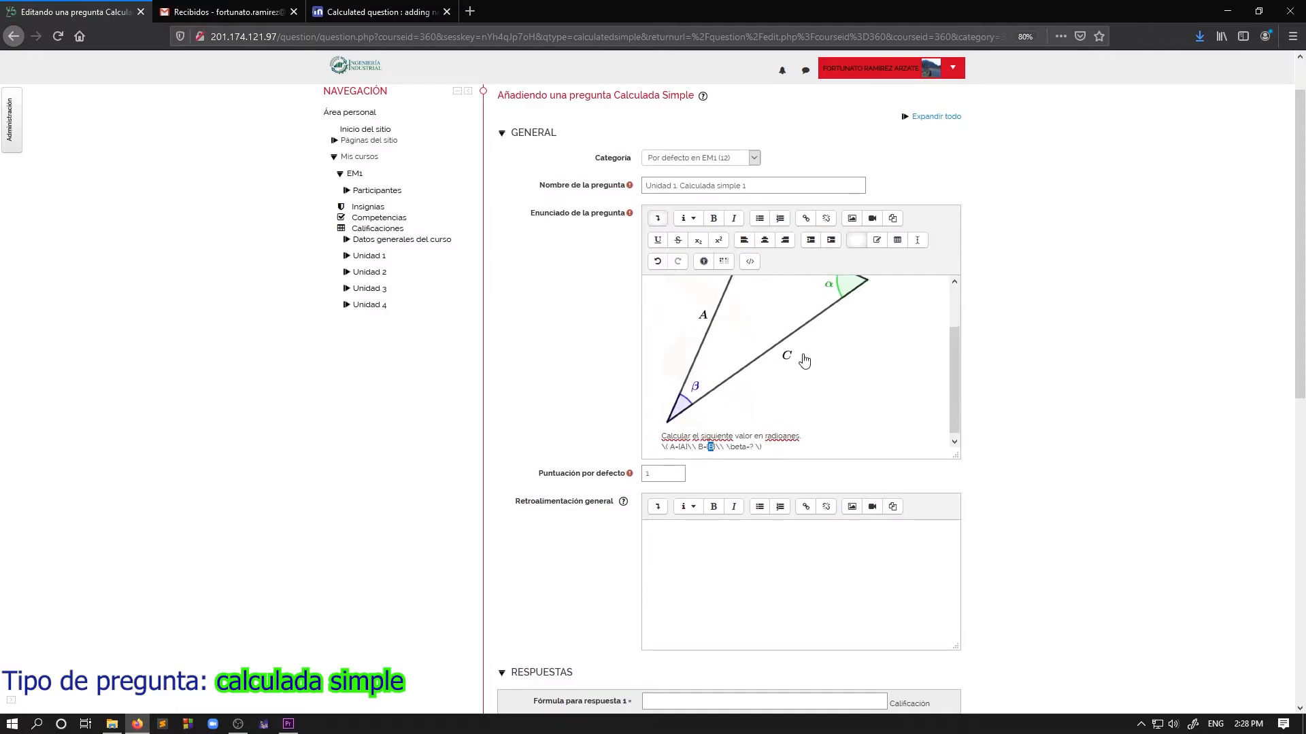
scroll(668, 381, down, 5)
scroll(664, 374, down, 1)
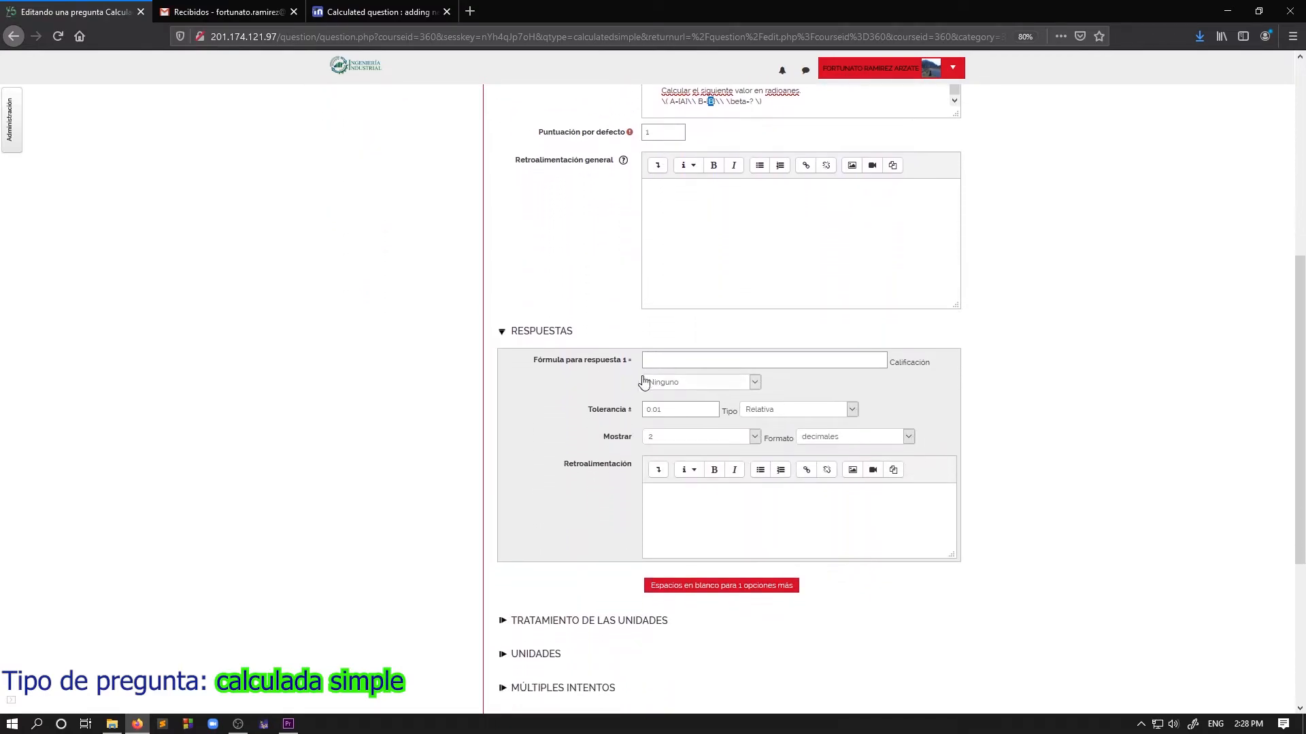
scroll(711, 338, up, 6)
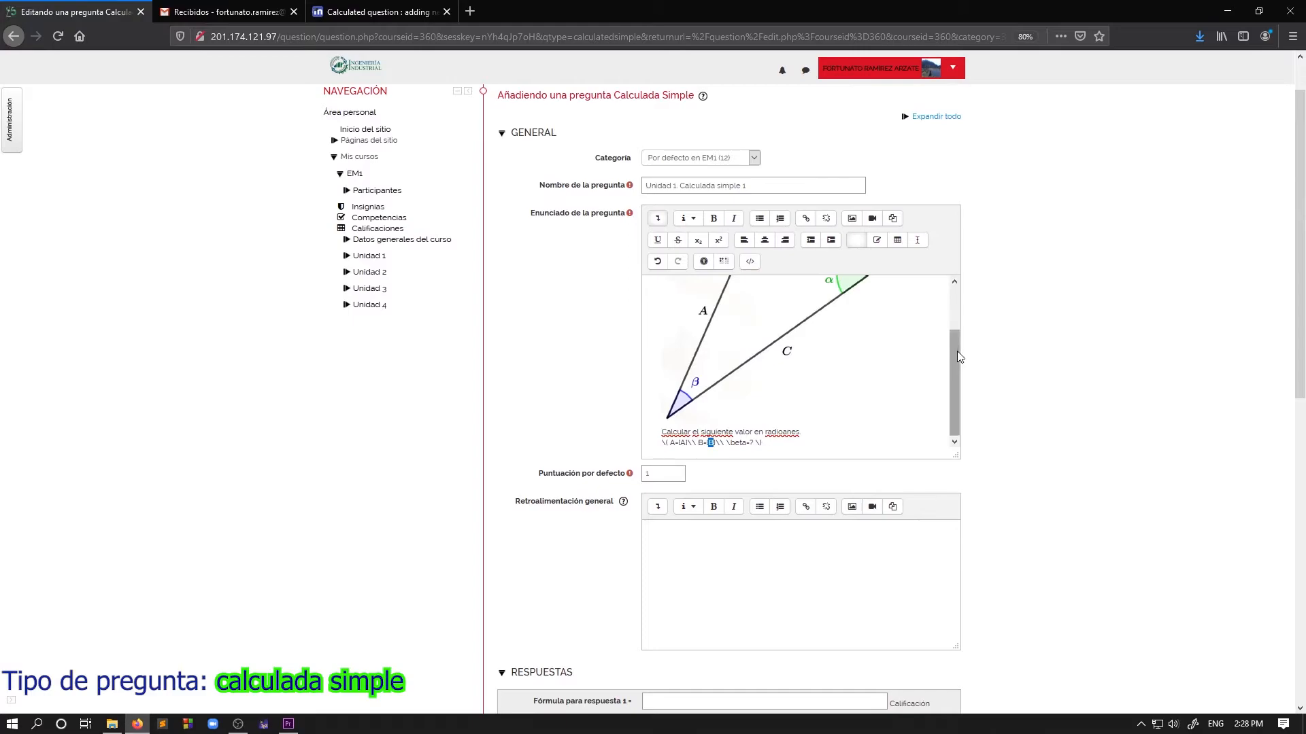
scroll(956, 351, up, 1)
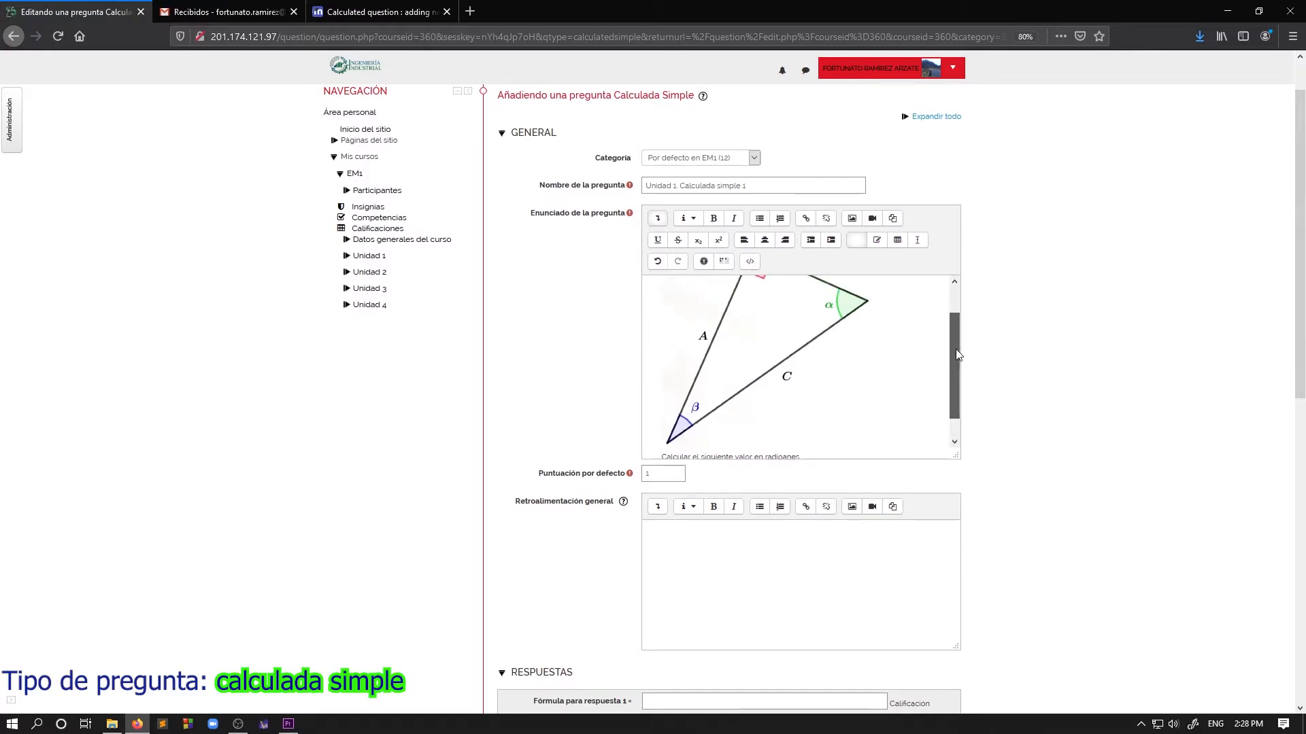
scroll(956, 349, up, 1)
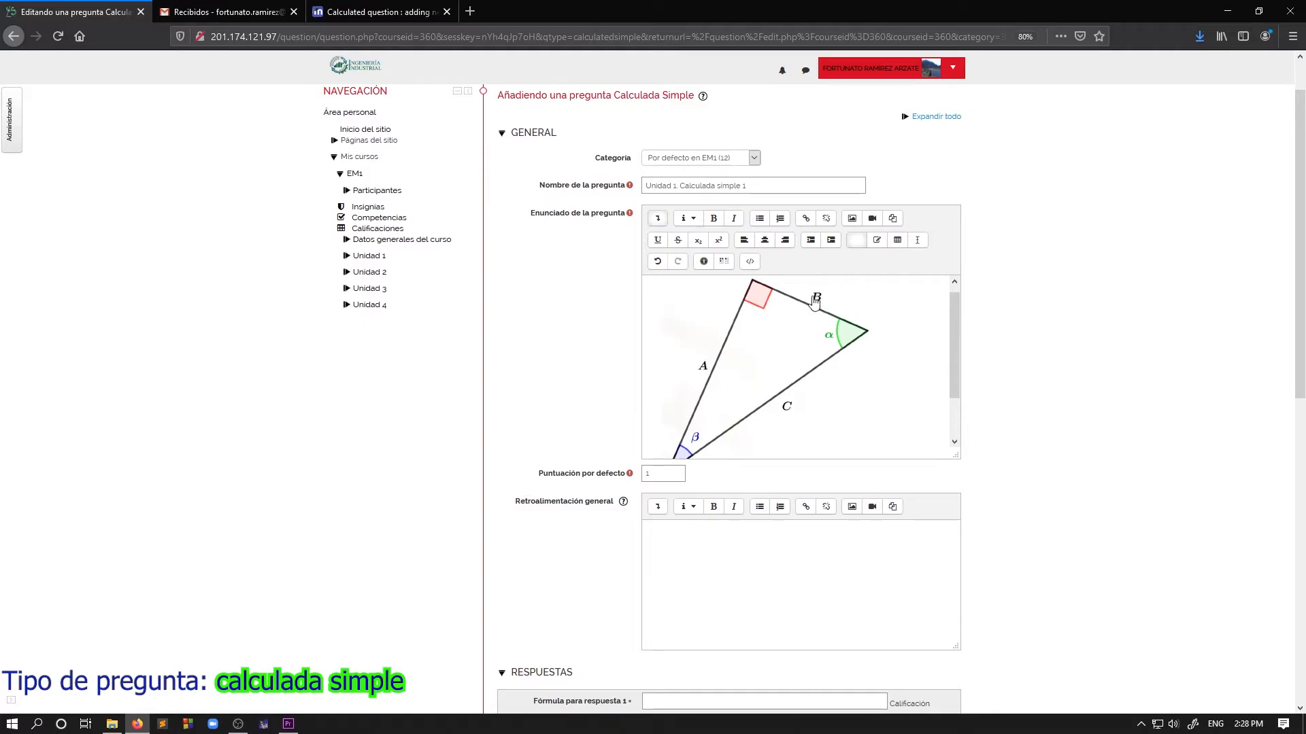
Step: Enter atan({B}/{A}) as the formula for answer 1
drag(954, 309, 953, 342)
scroll(765, 415, down, 3)
scroll(765, 415, down, 4)
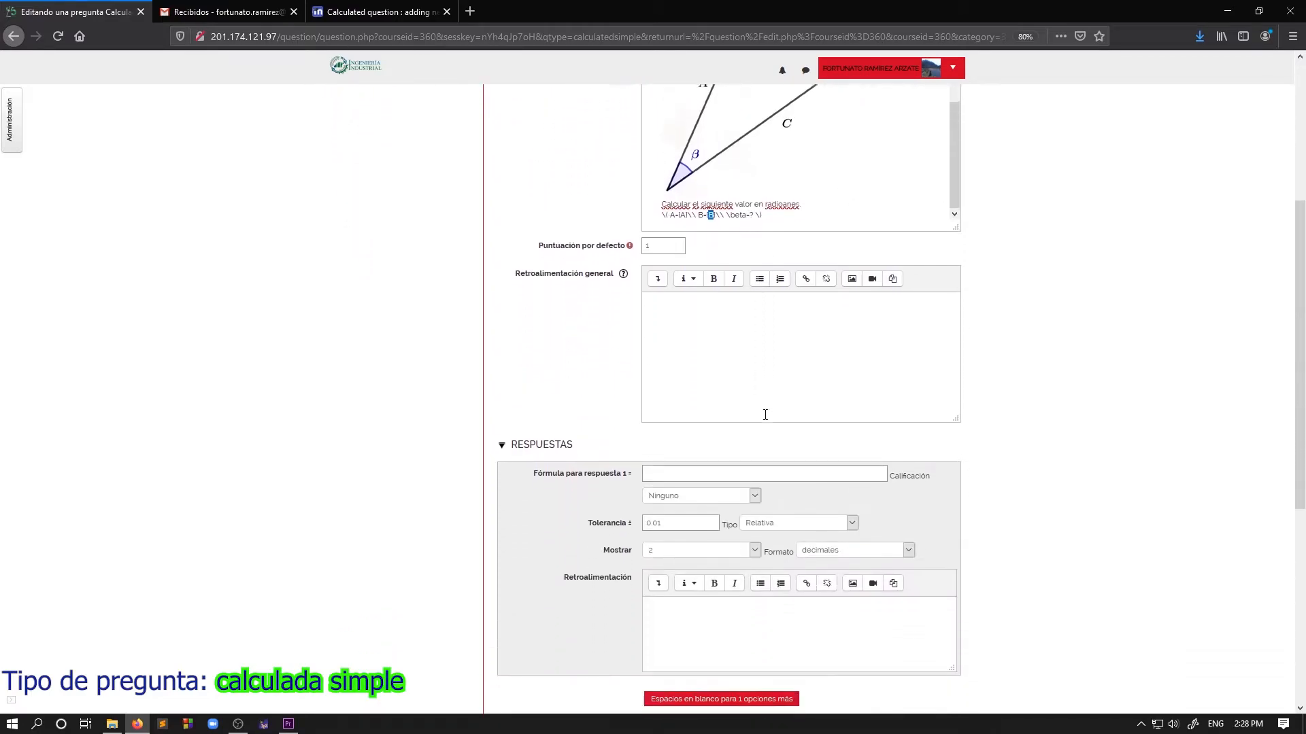
click(703, 360)
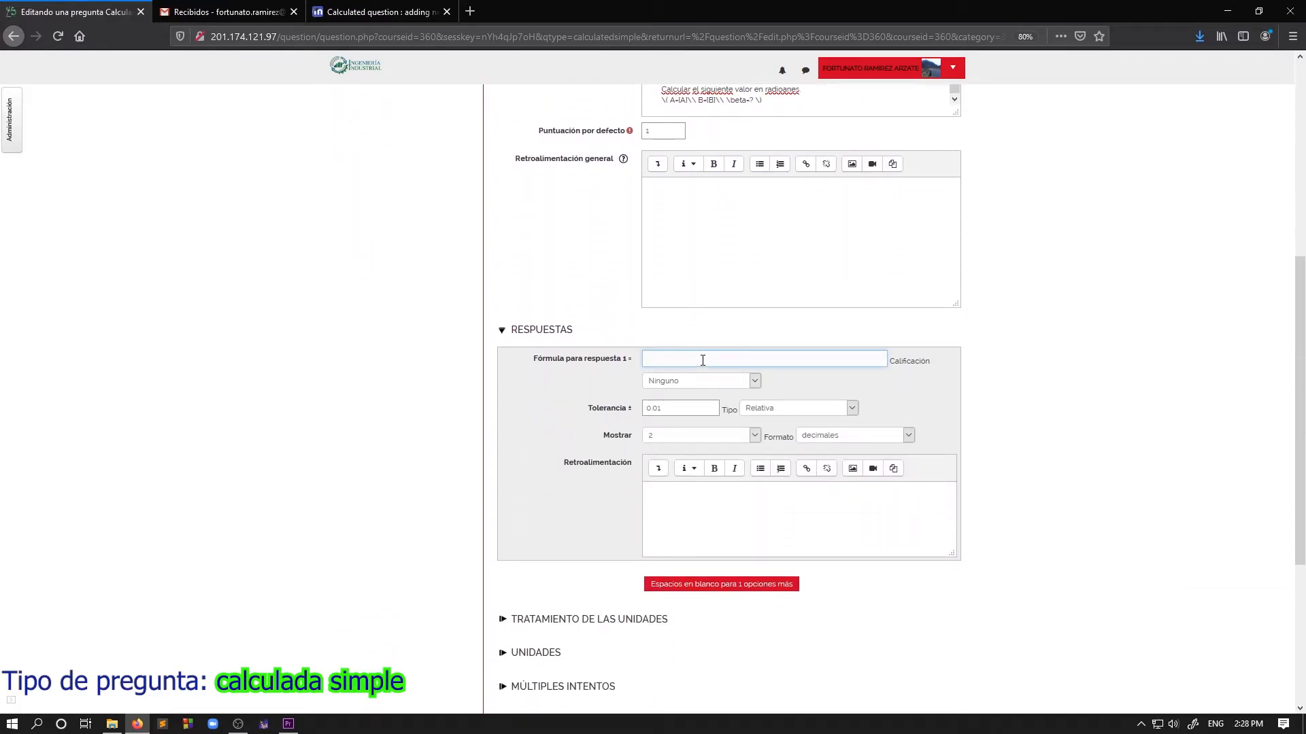
text(atan)
text(A)
text(()
text())
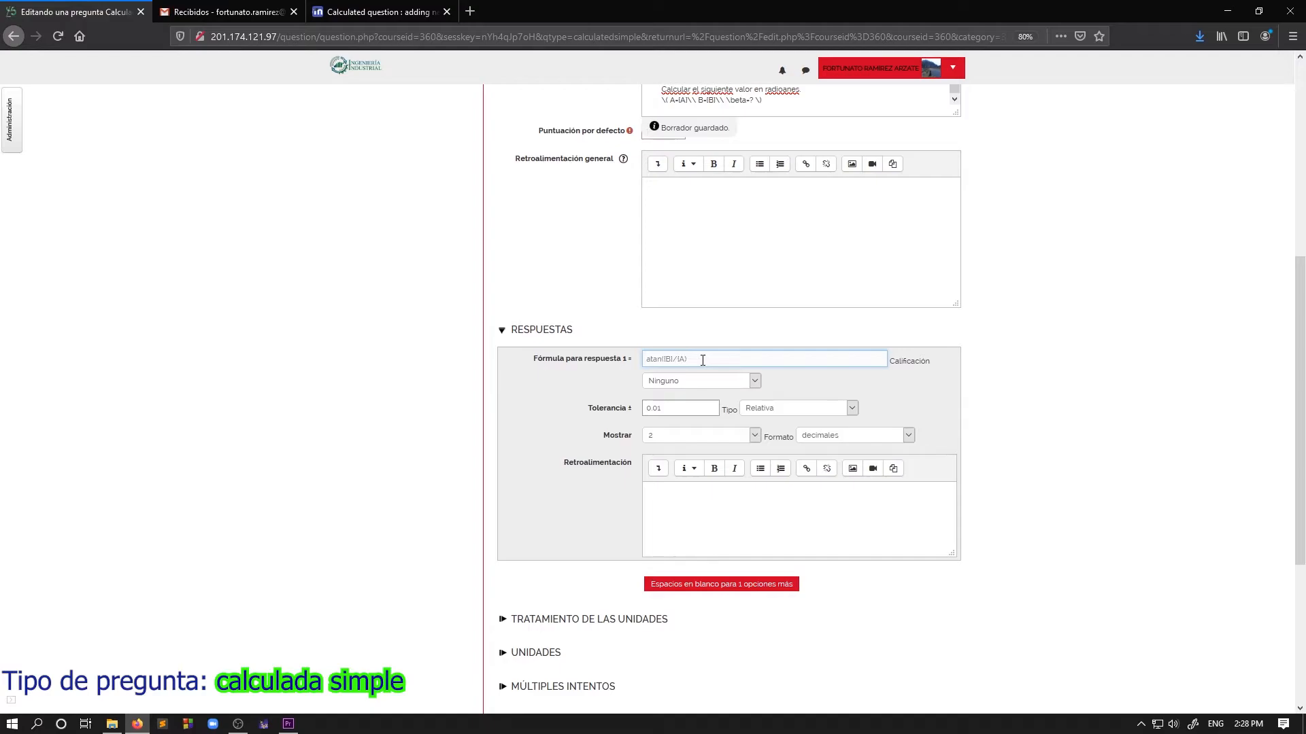
text(|)
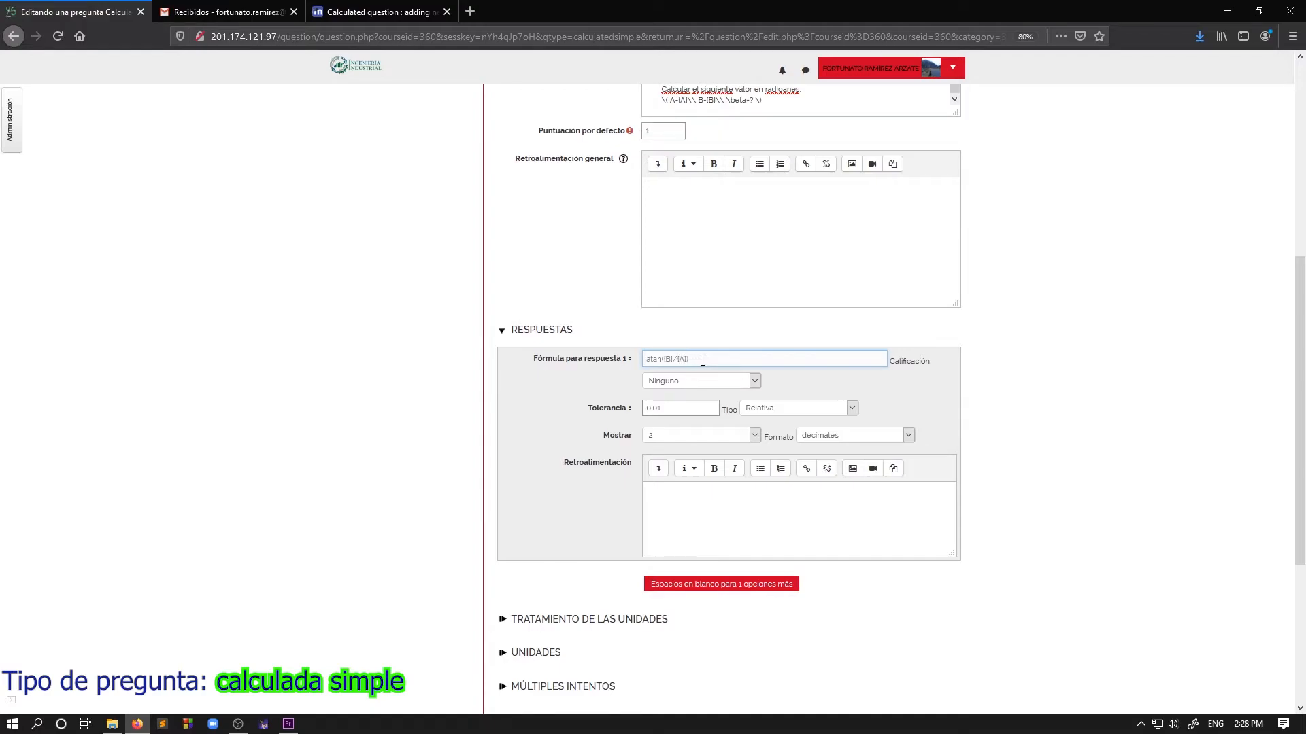
Step: Find the wildcards present in the correct answer formulas of the simple calculated question
scroll(703, 362, down, 3)
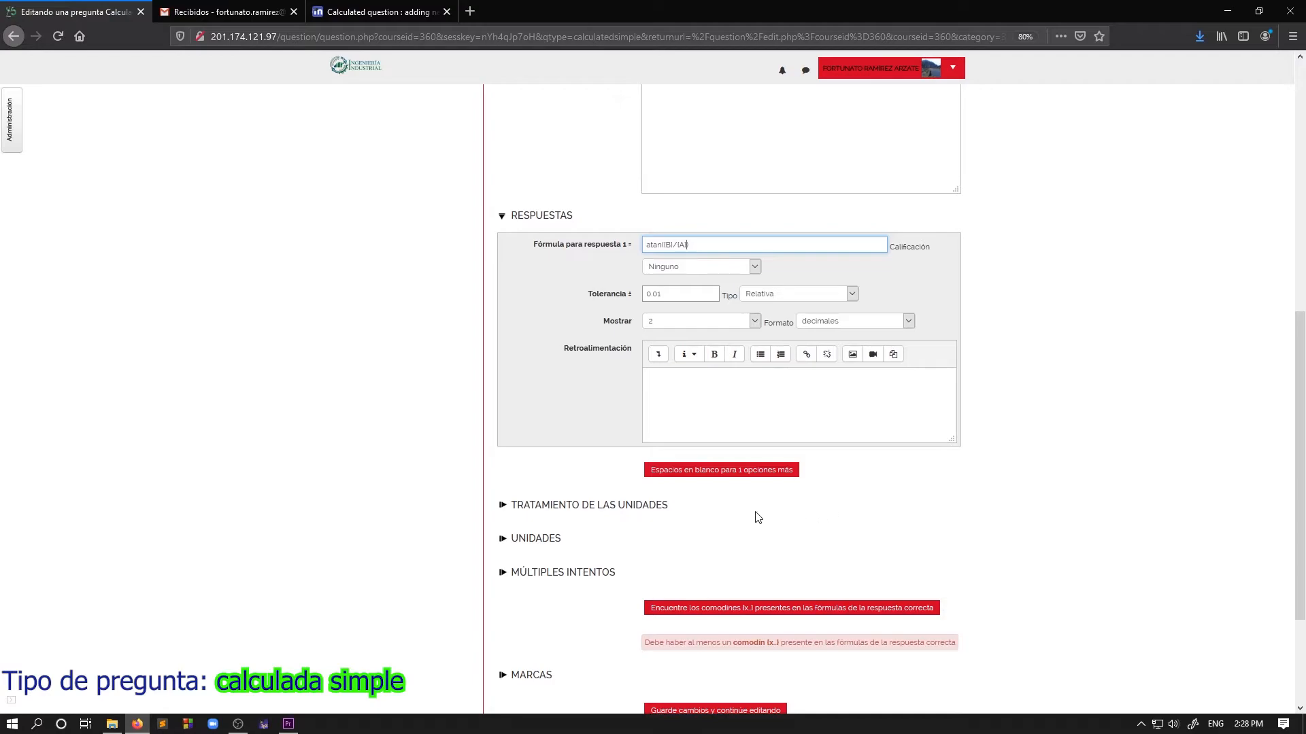
scroll(758, 518, down, 3)
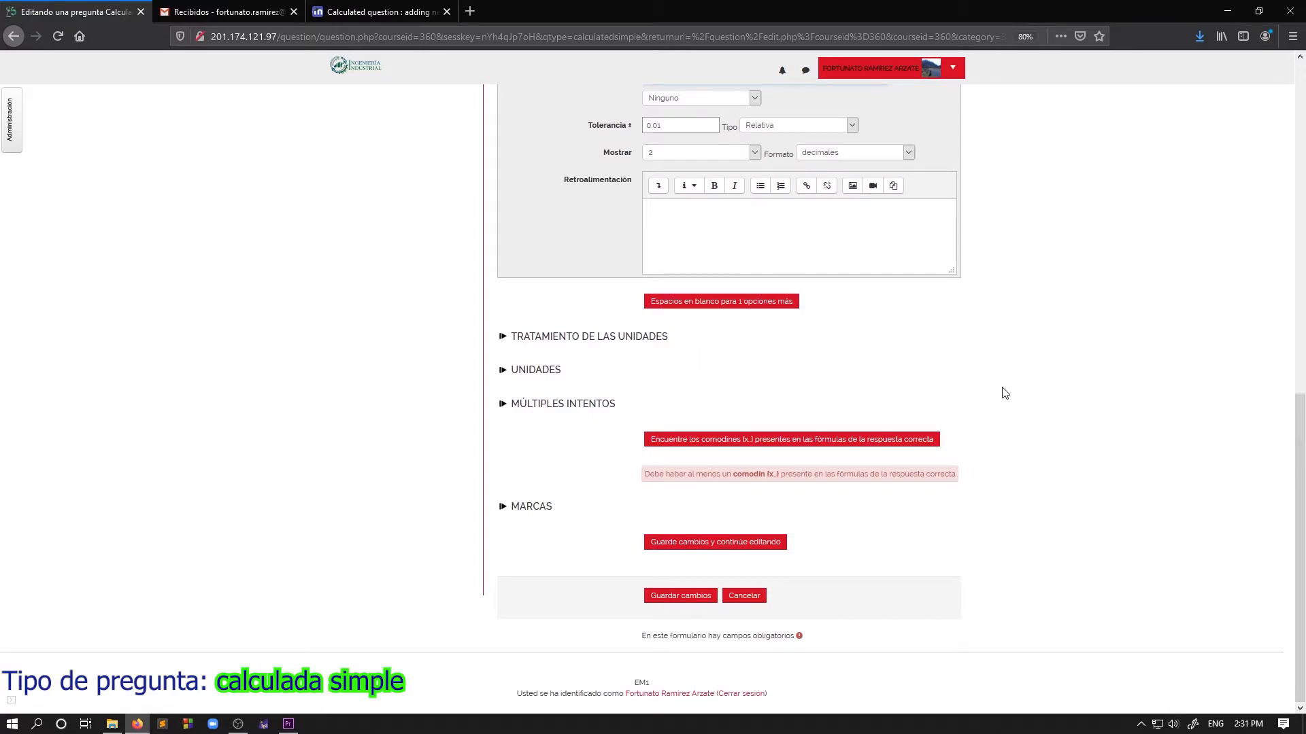
click(769, 444)
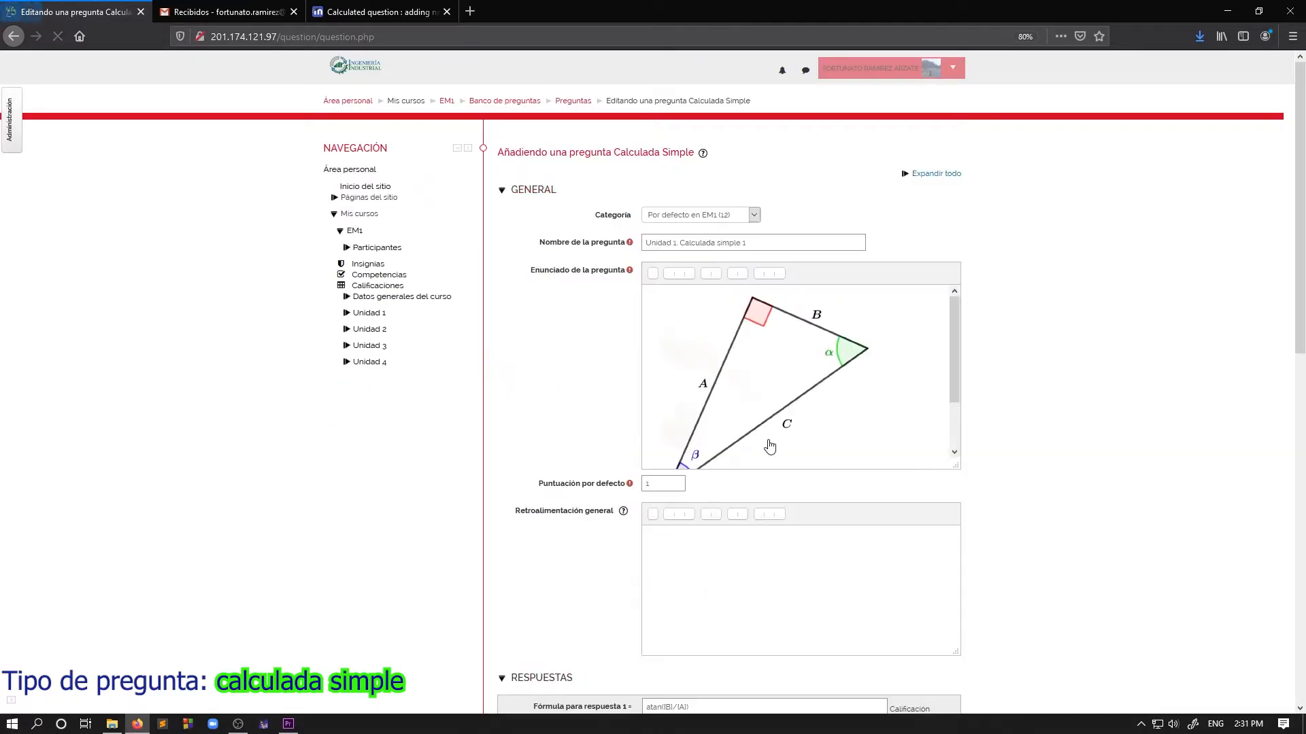
Step: Generate 40 new sets of values for the wildcards
scroll(1093, 507, down, 10)
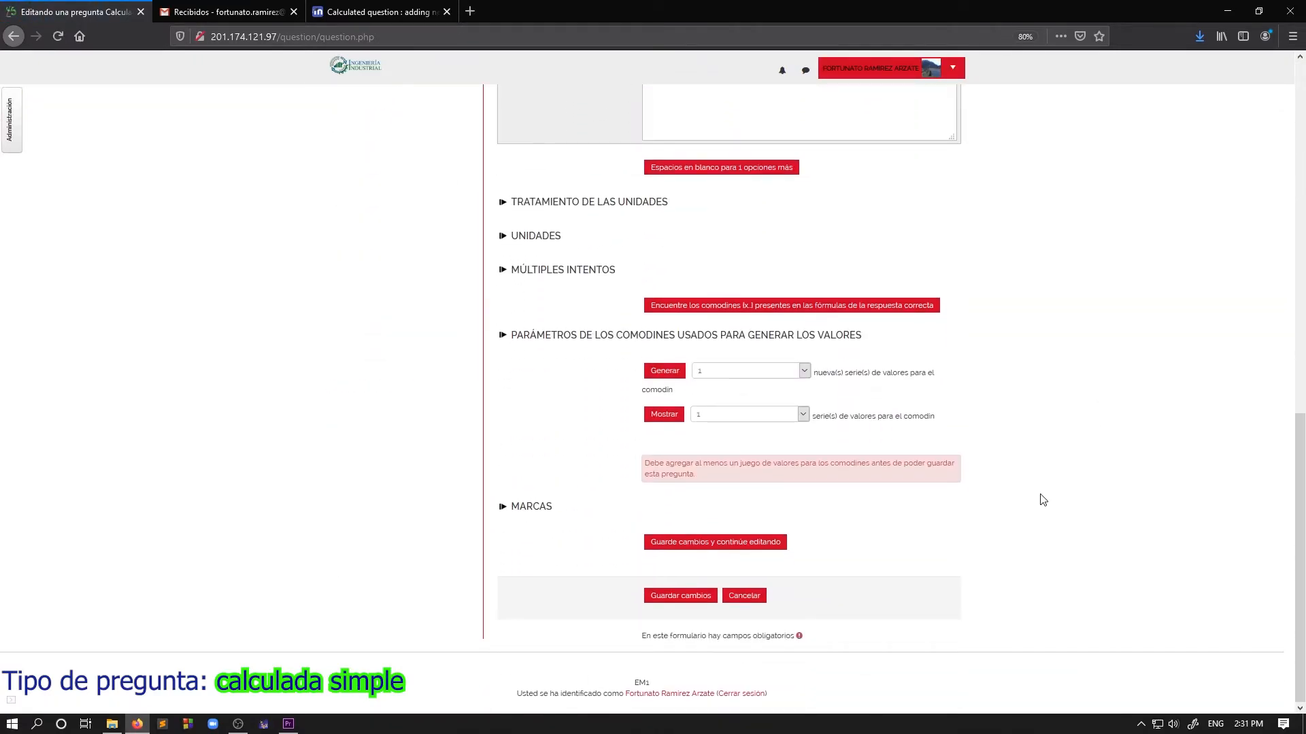
click(760, 374)
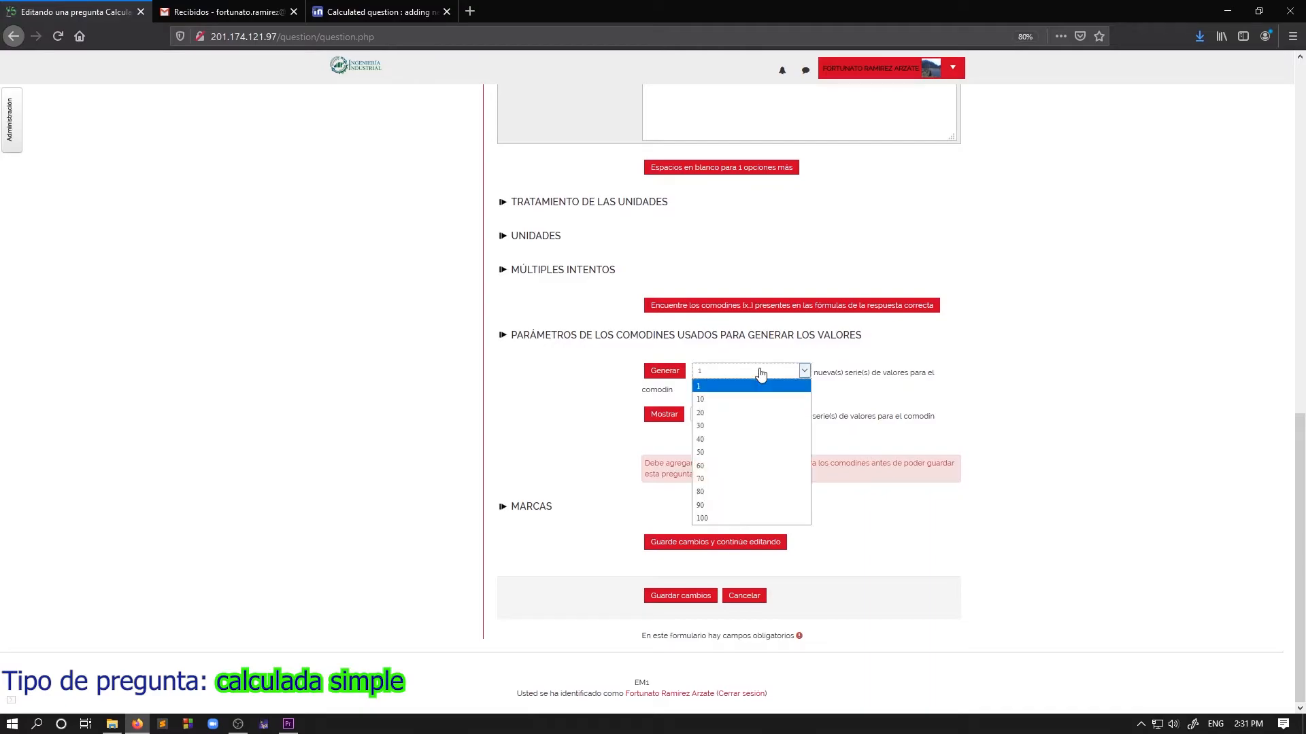
click(737, 442)
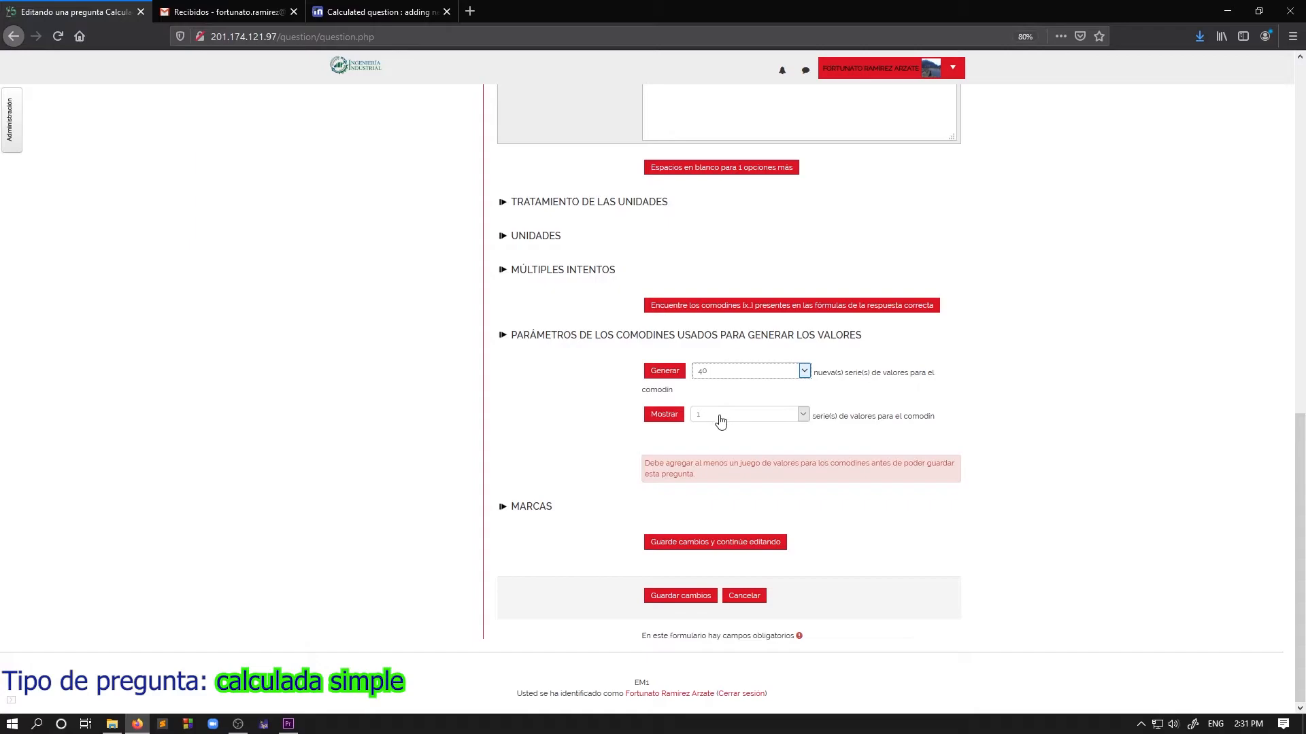
click(675, 378)
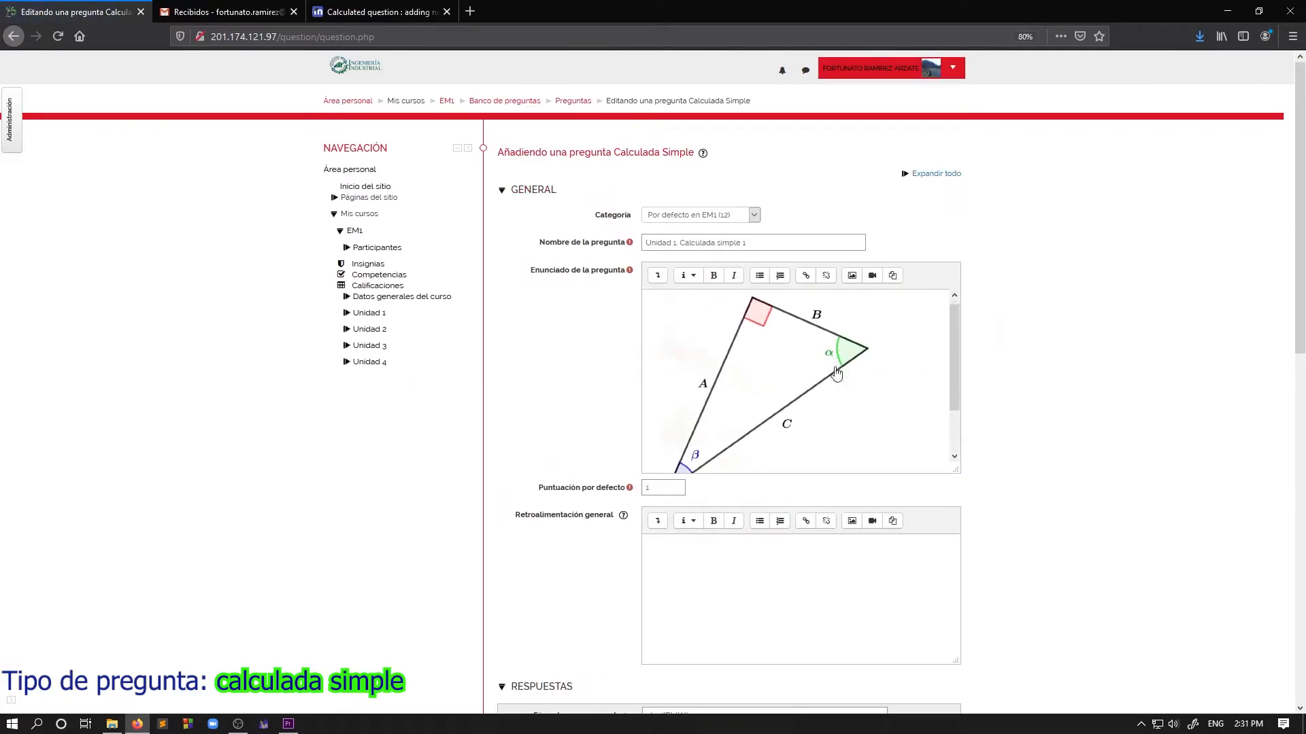
Step: Try to save the simple calculated question
scroll(1034, 412, down, 15)
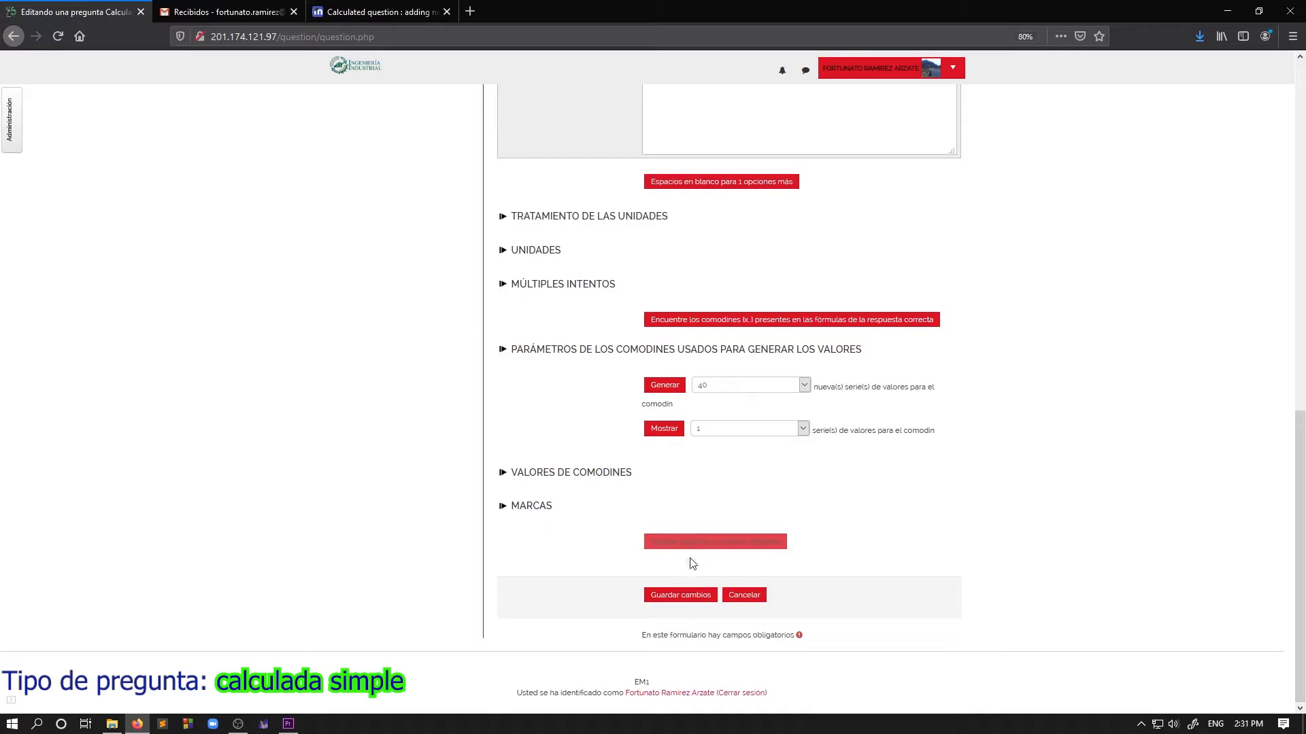
click(690, 599)
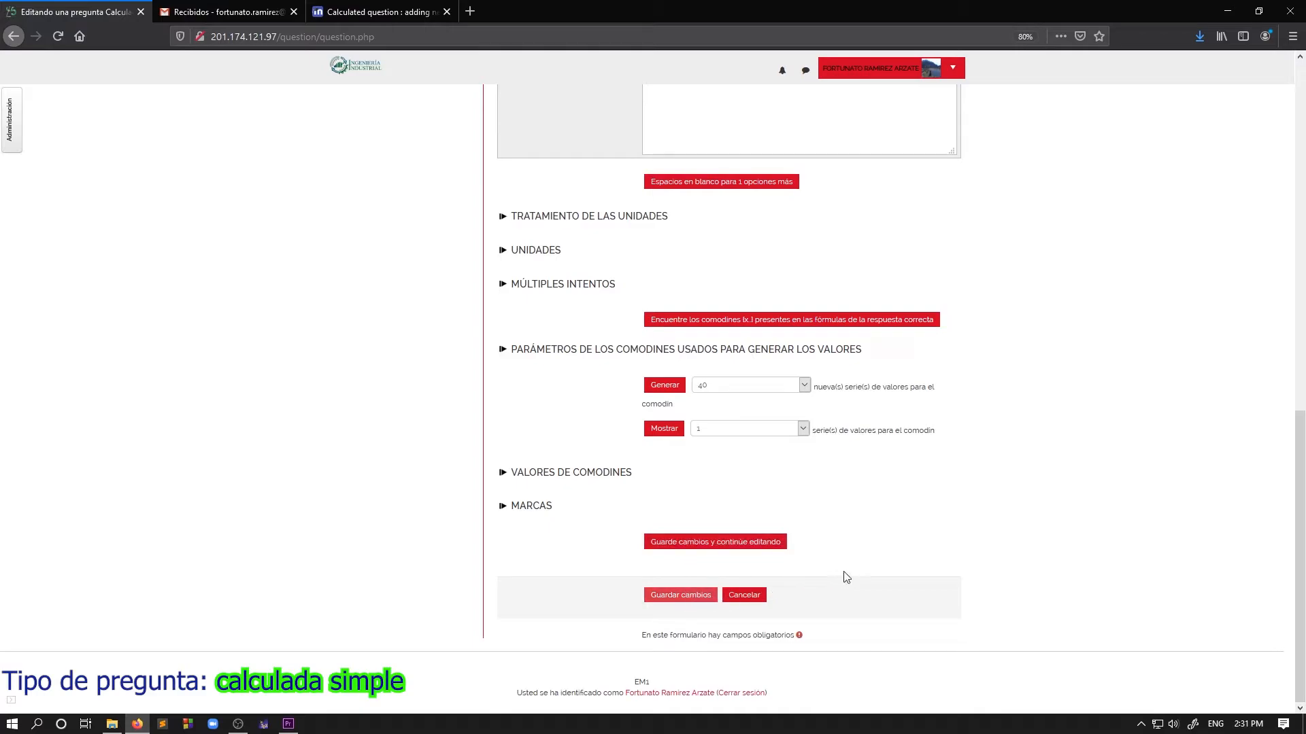
scroll(819, 585, down, 10)
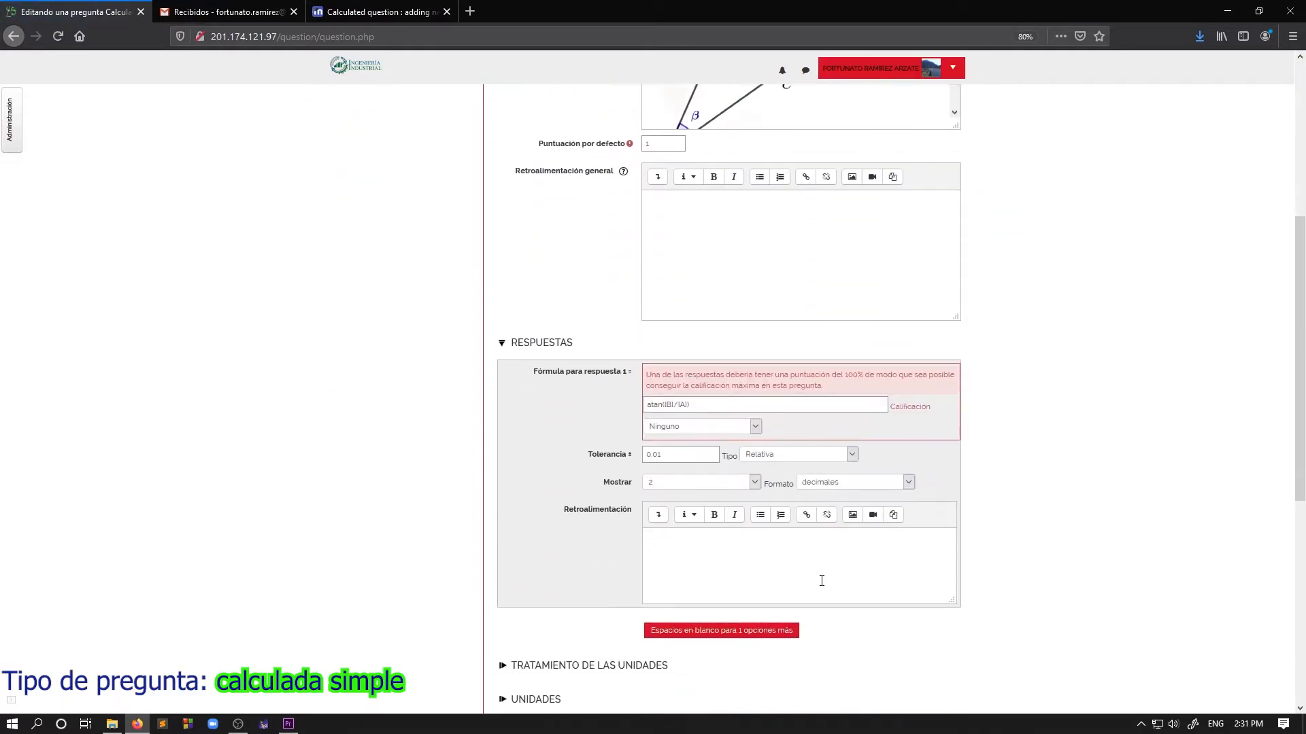
Step: Set the grade for answer 1, the atan({B}/{A}) formula, to 100%
scroll(819, 585, up, 4)
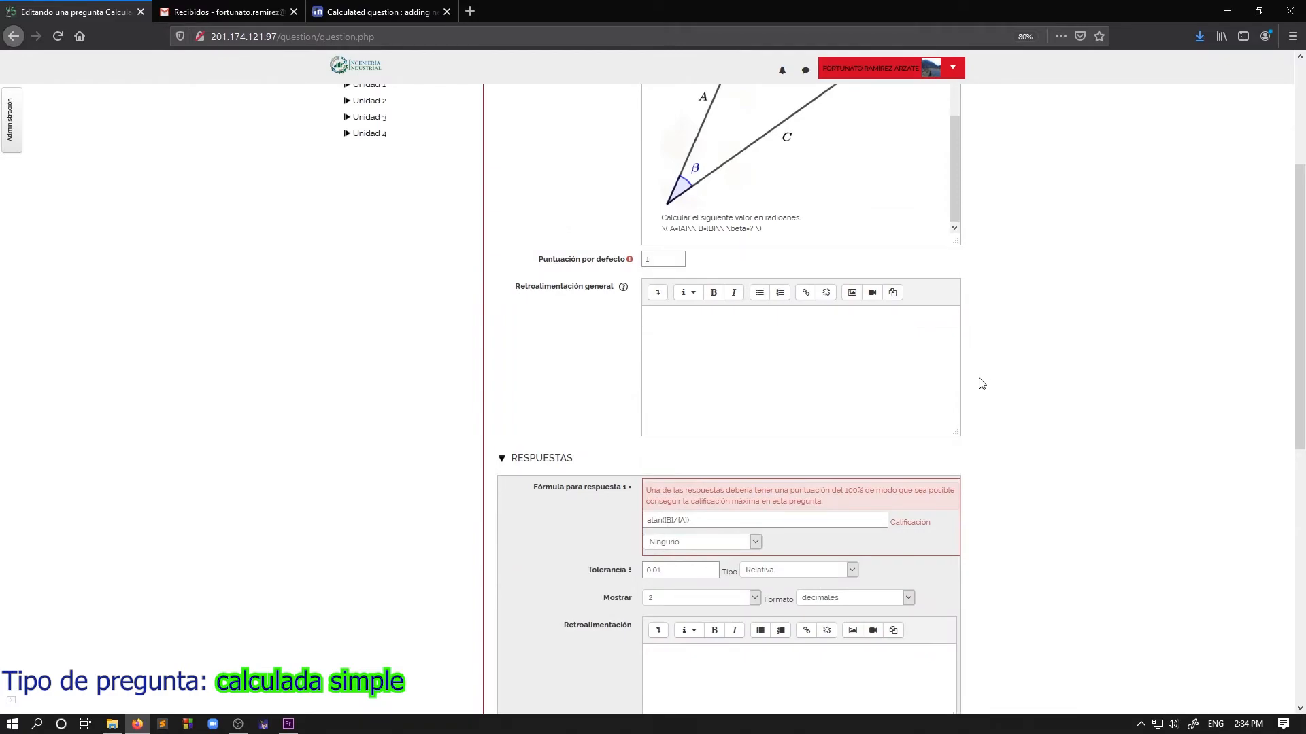
scroll(752, 385, down, 2)
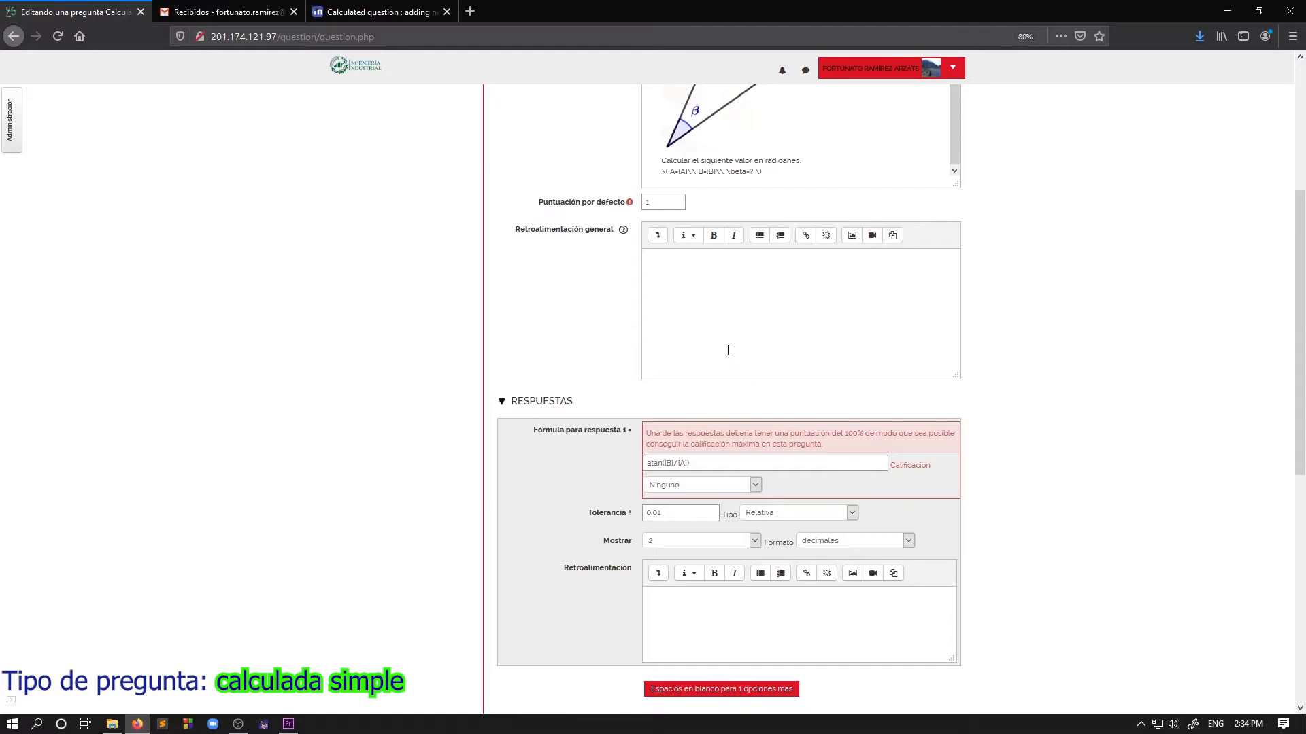
scroll(726, 350, down, 4)
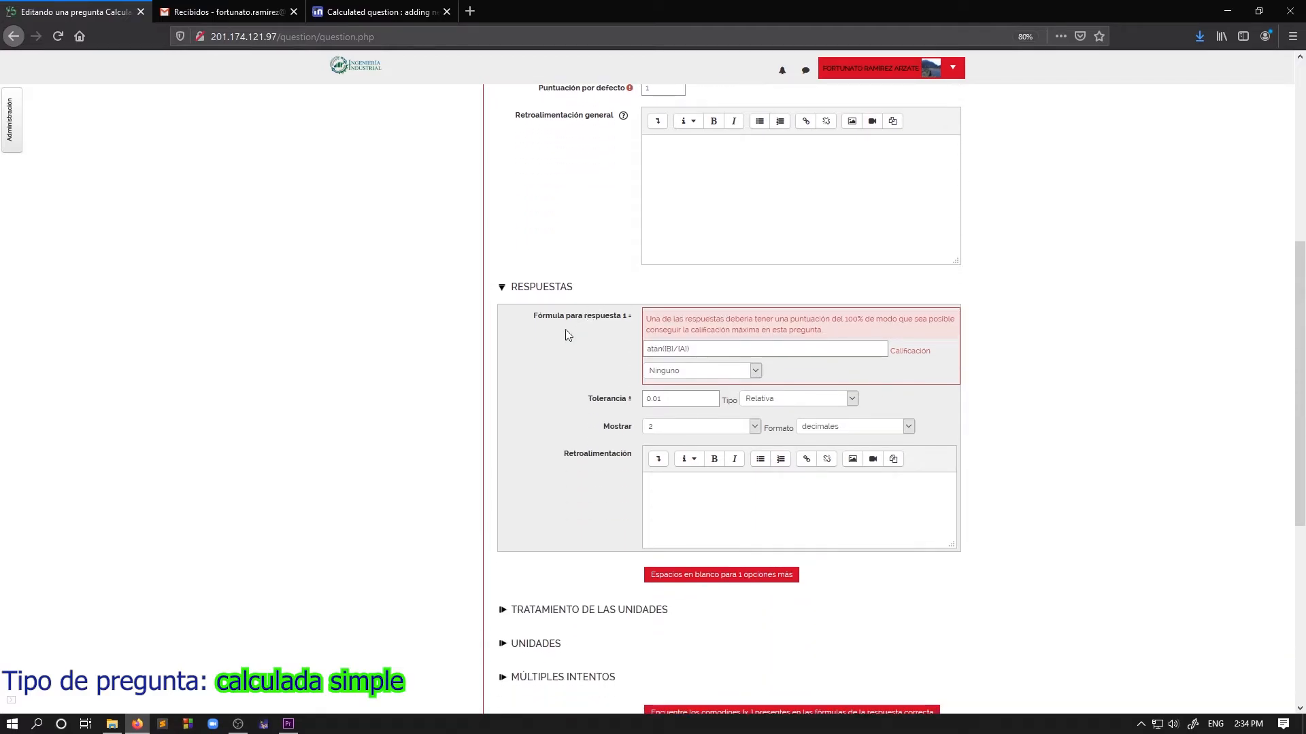
drag(564, 331, 557, 354)
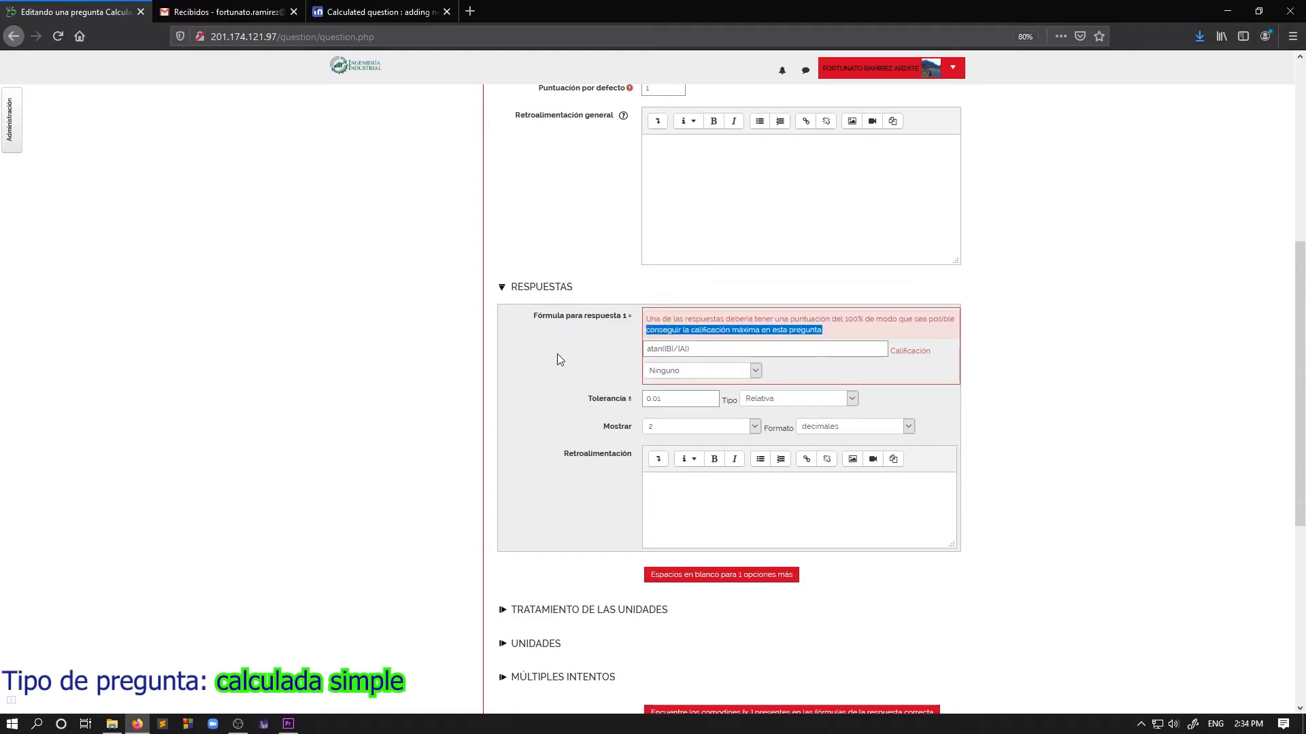
click(613, 339)
click(699, 372)
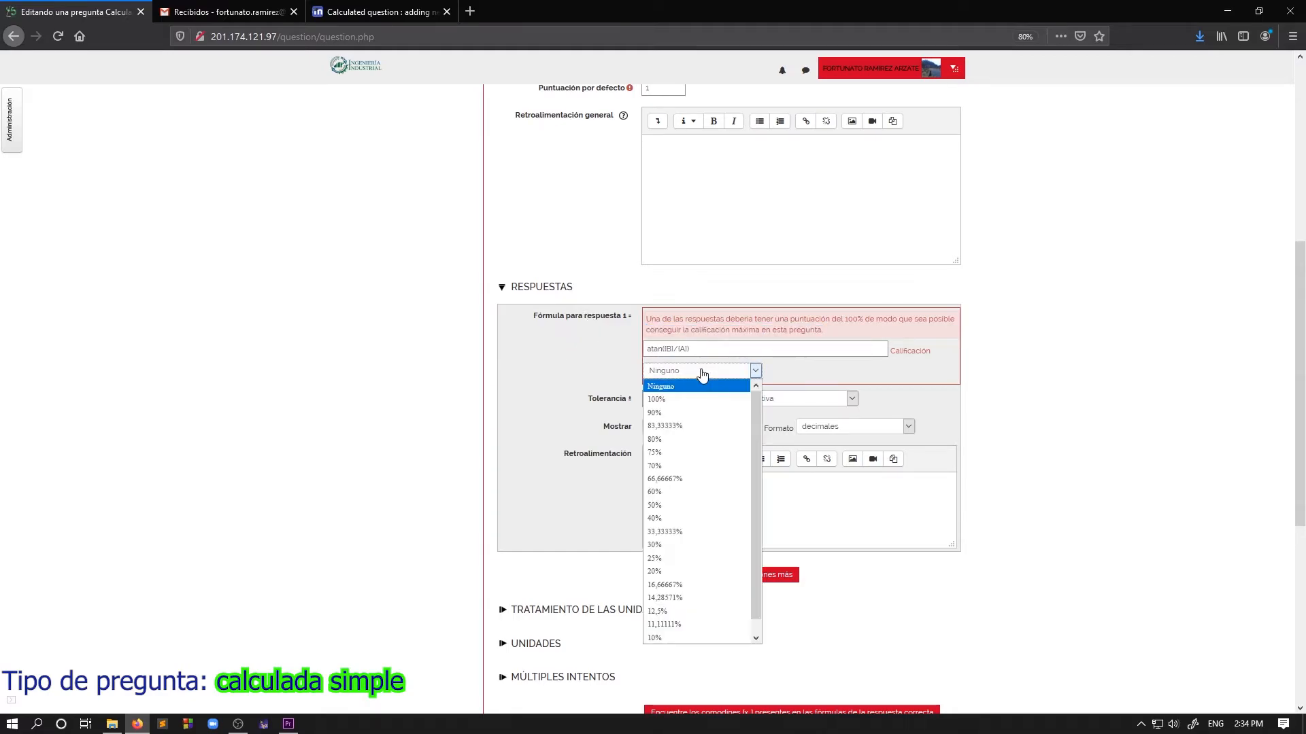
click(694, 400)
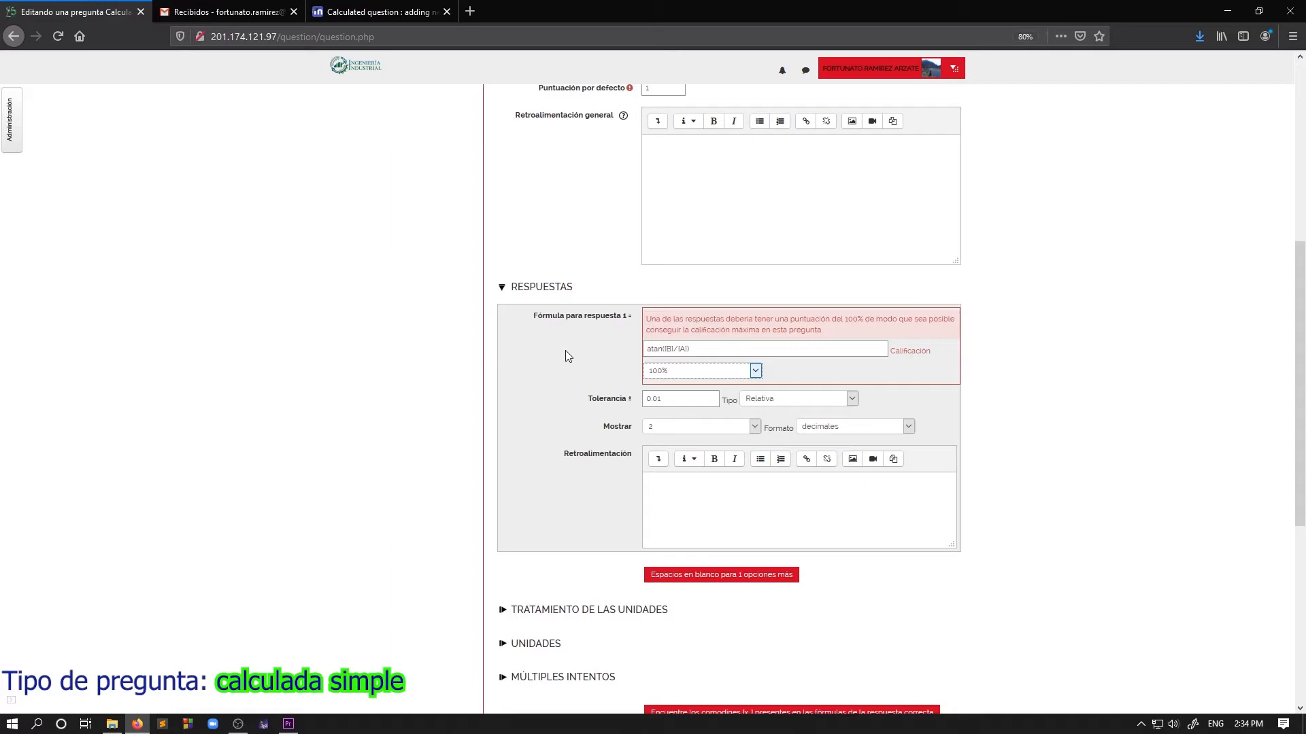
Step: Examine the tolerance and display settings of answer 1 together with the triangle question statement
click(674, 401)
scroll(603, 391, down, 2)
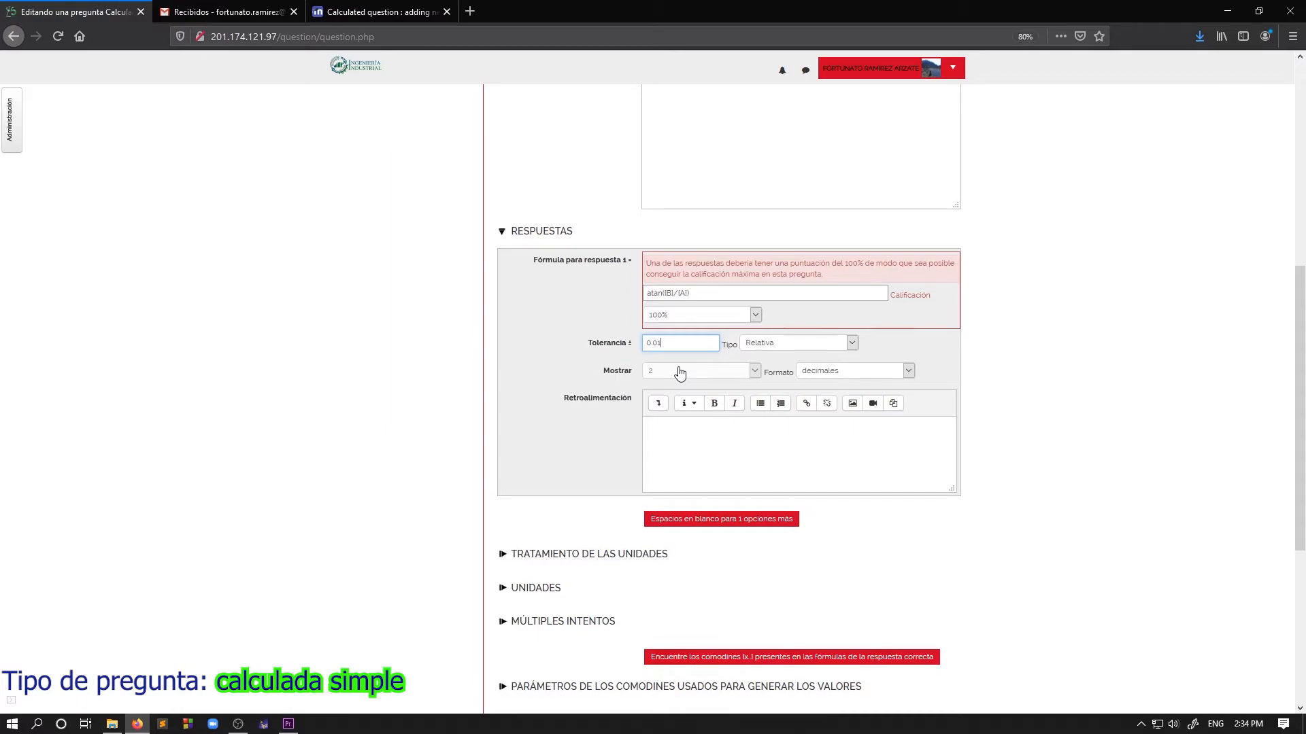
scroll(680, 372, up, 5)
scroll(742, 280, up, 3)
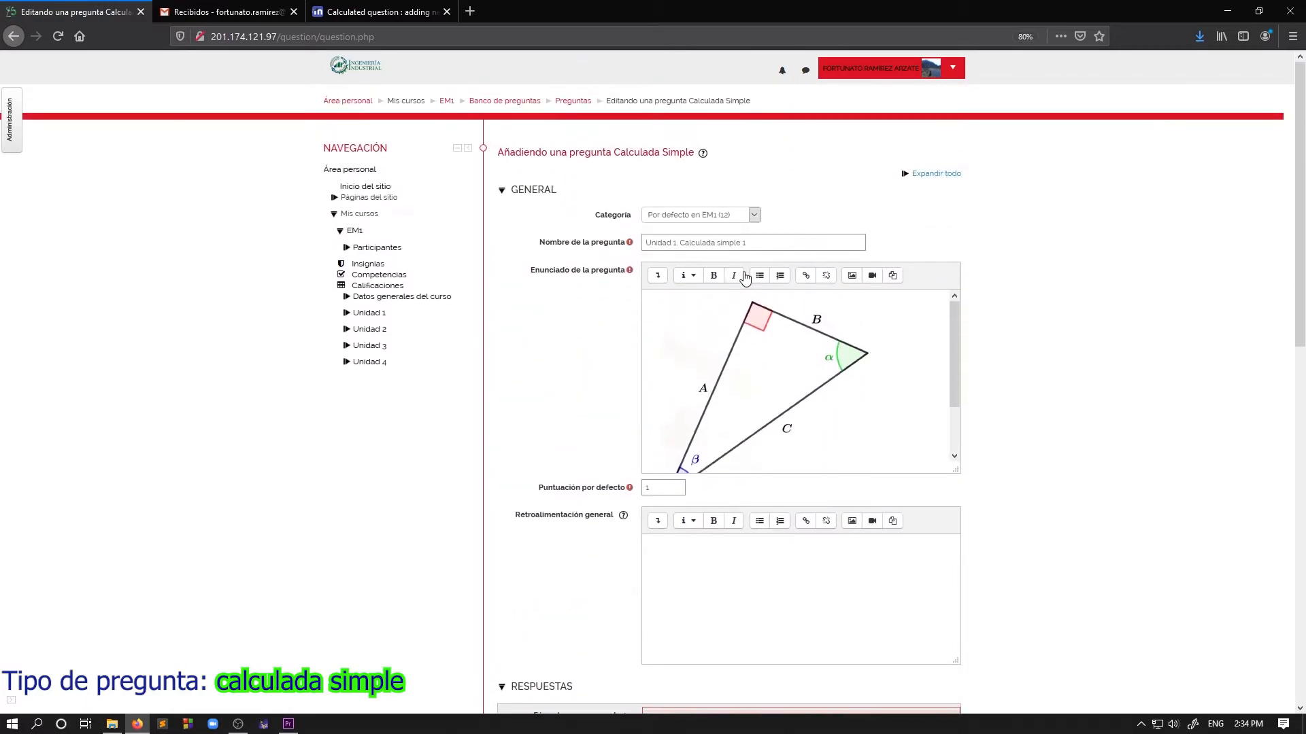
scroll(775, 338, down, 2)
scroll(748, 336, down, 5)
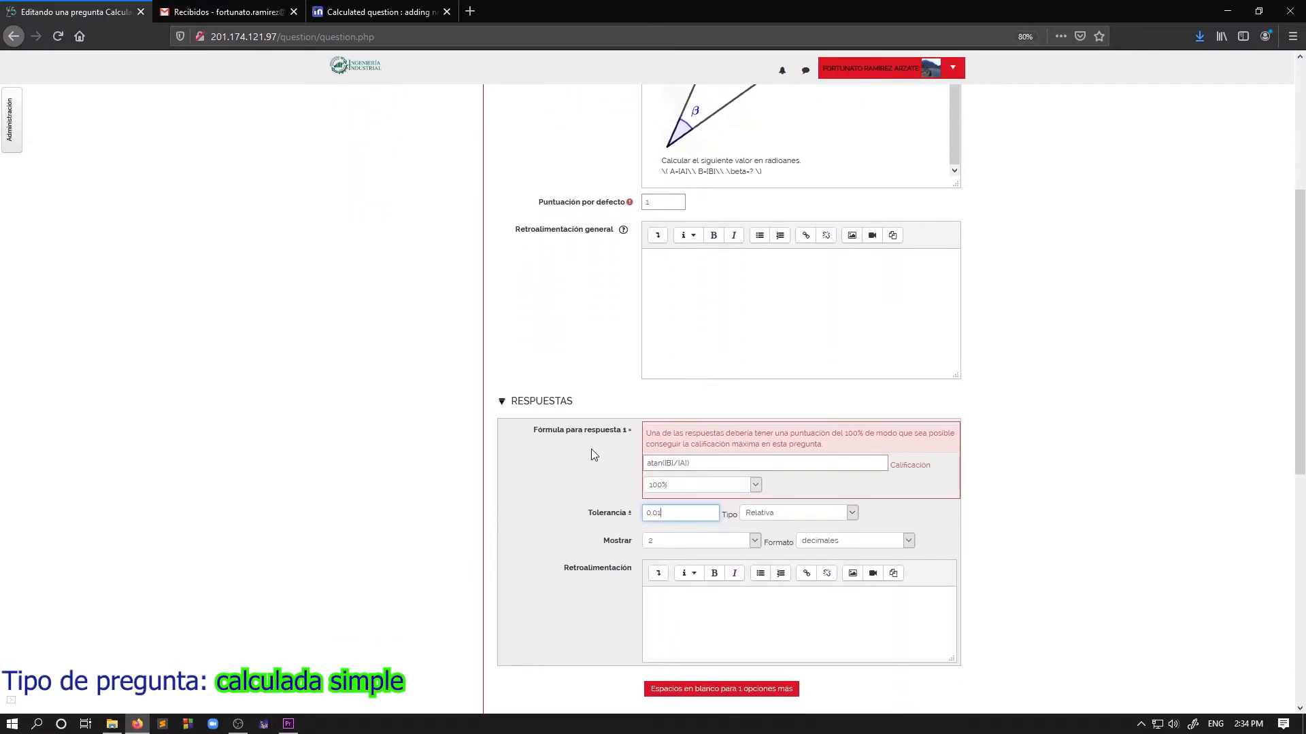
Step: Save the changes to the simple calculated question and return to the question bank
scroll(538, 402, down, 1)
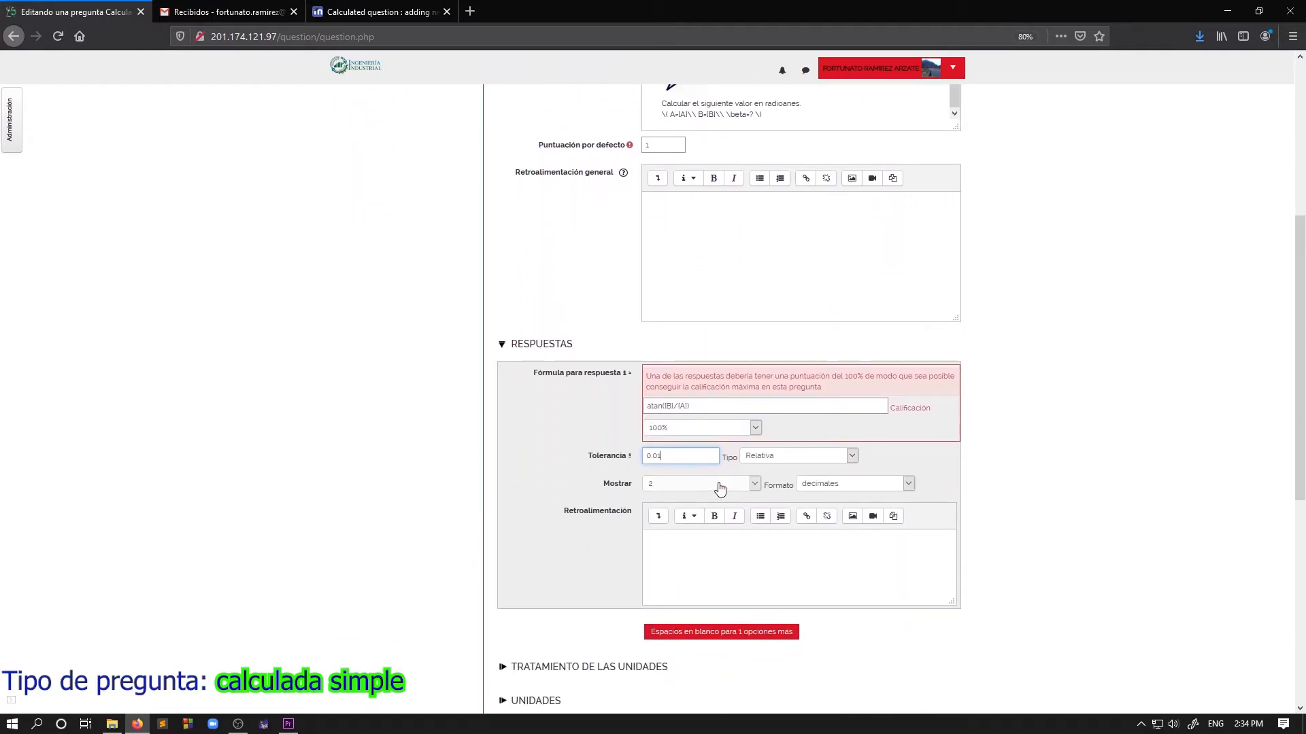
scroll(721, 489, down, 4)
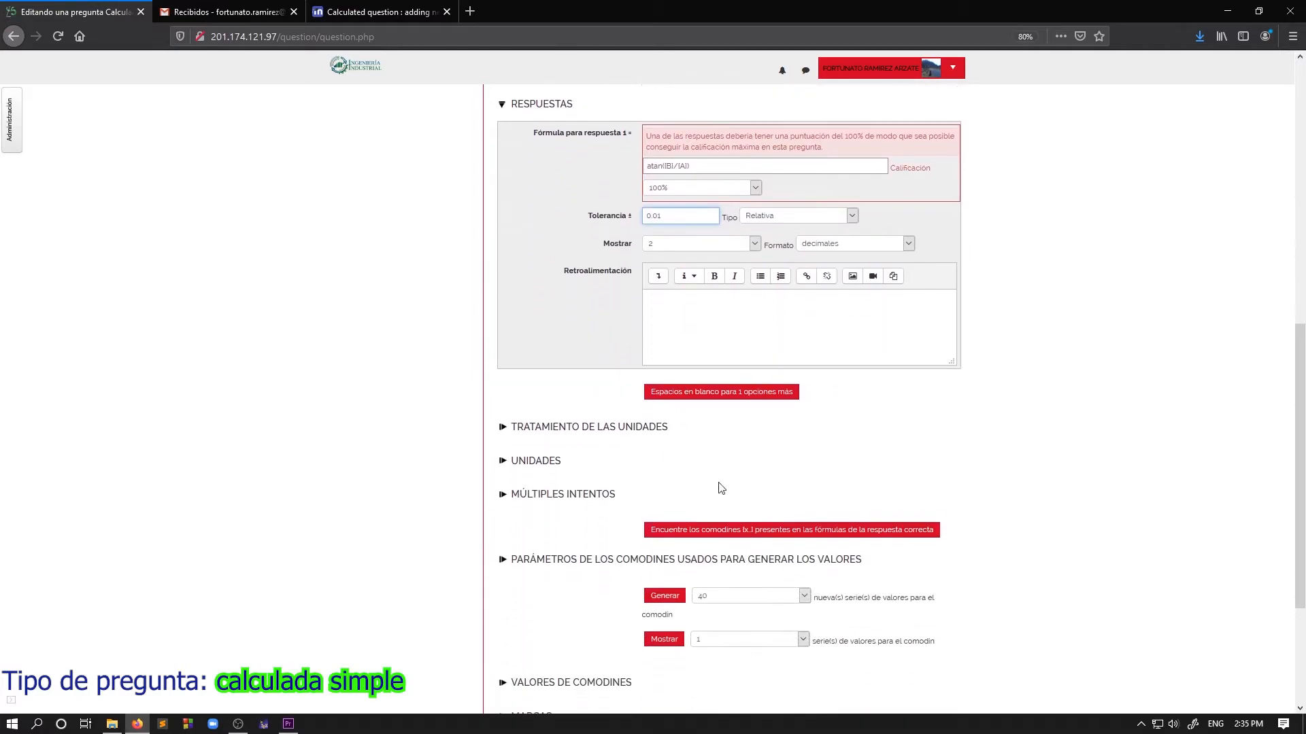
scroll(720, 489, down, 4)
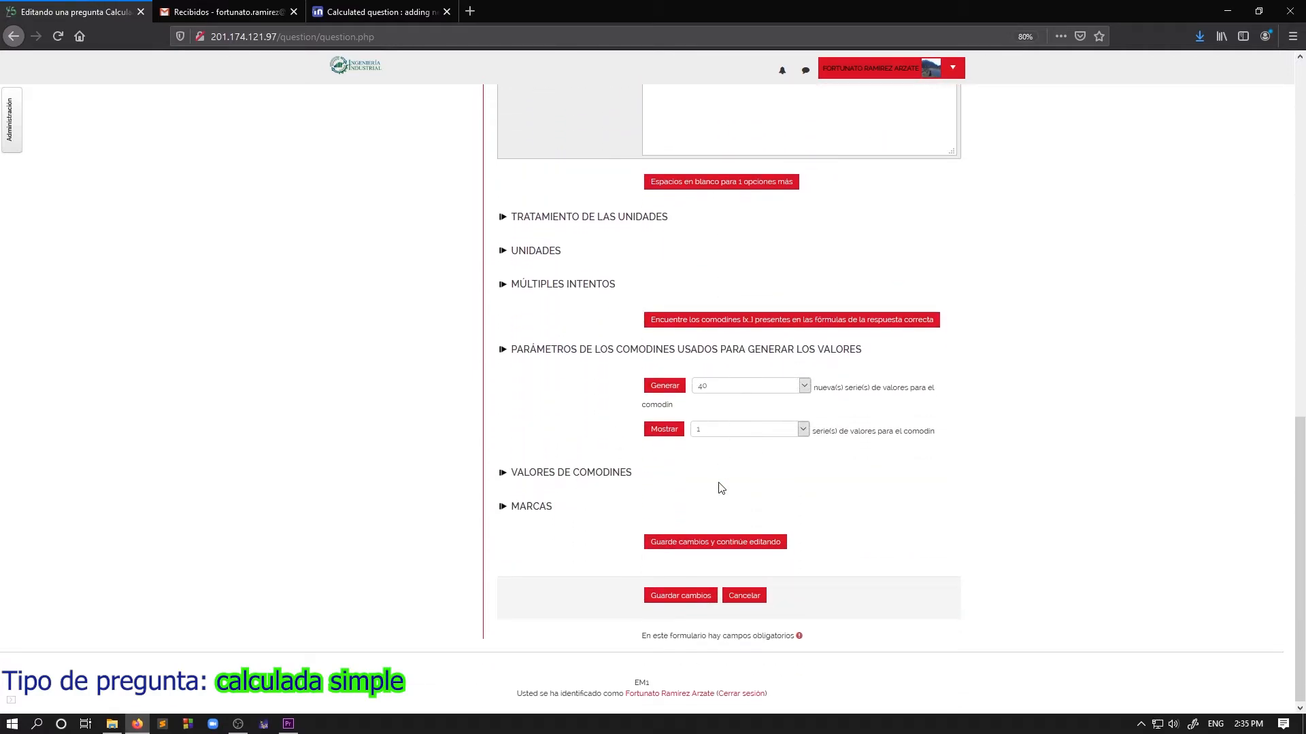
click(675, 599)
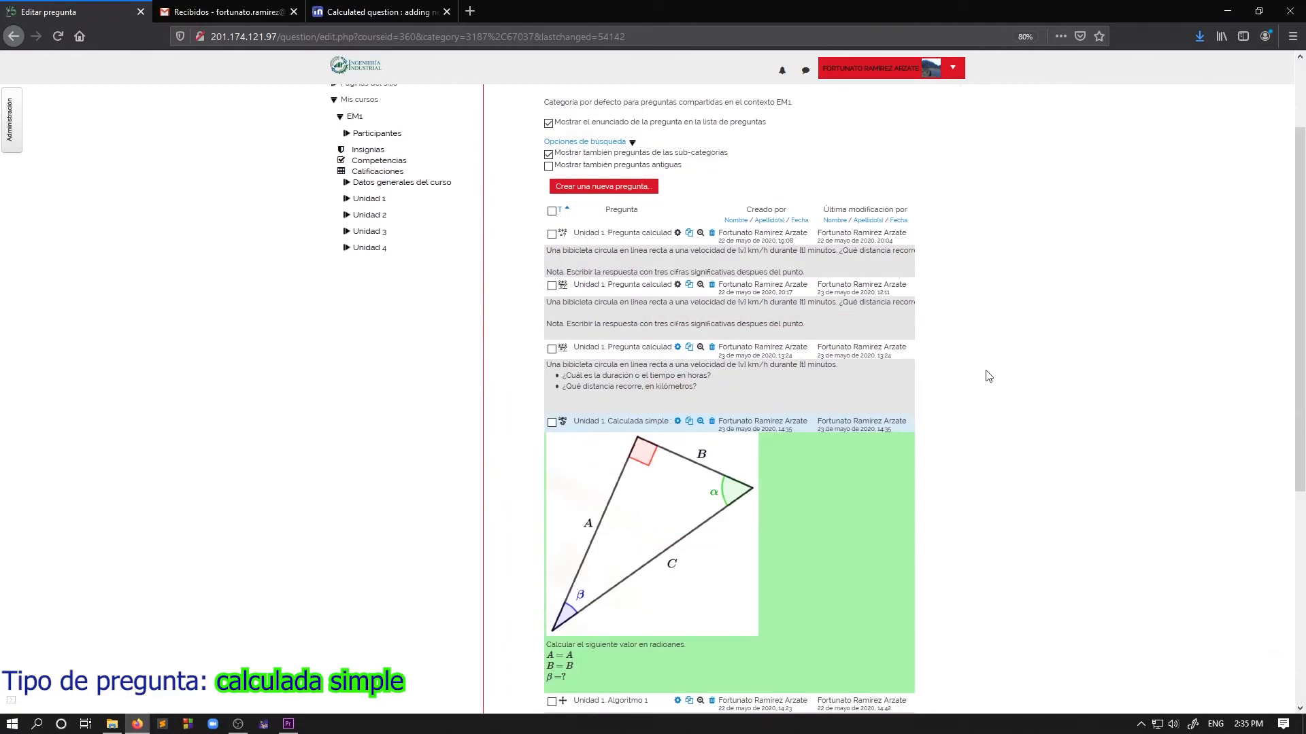
Step: Preview the question "Unidad 1. Calculada simple 1" in an enlarged window, ready to answer it
scroll(874, 450, down, 3)
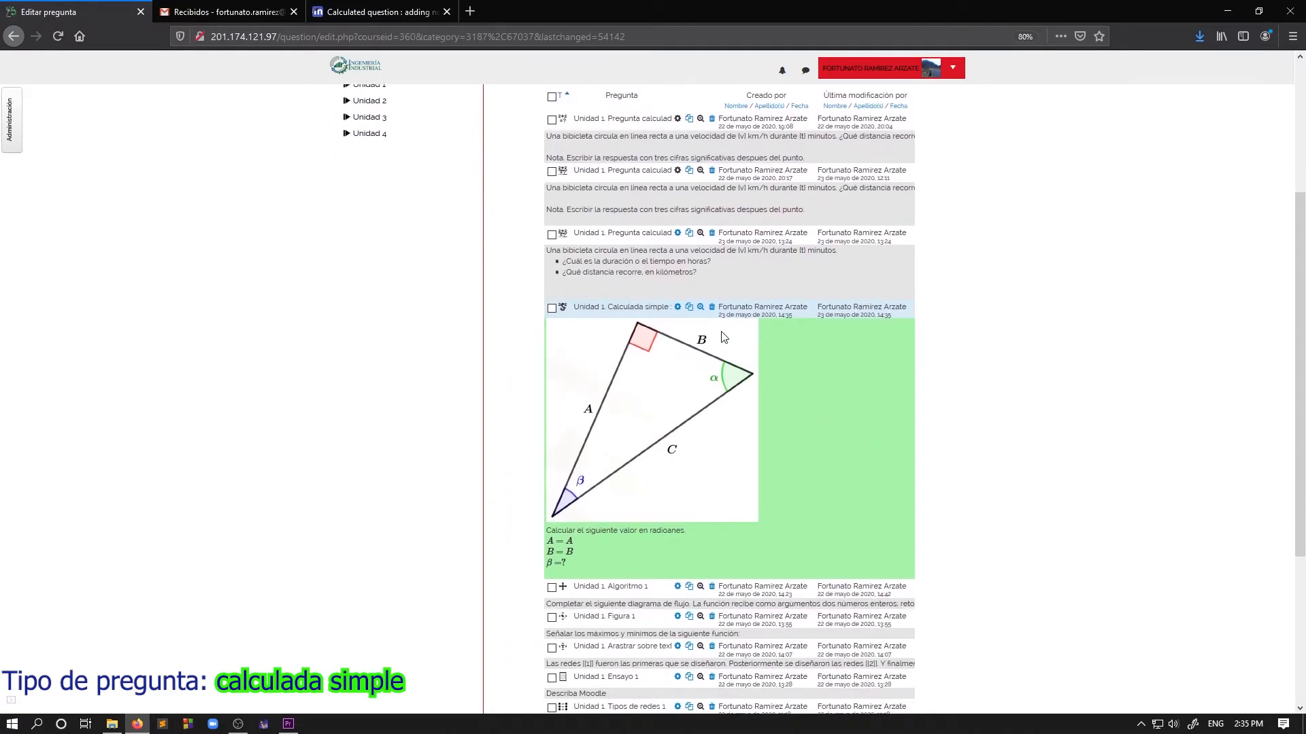
click(701, 310)
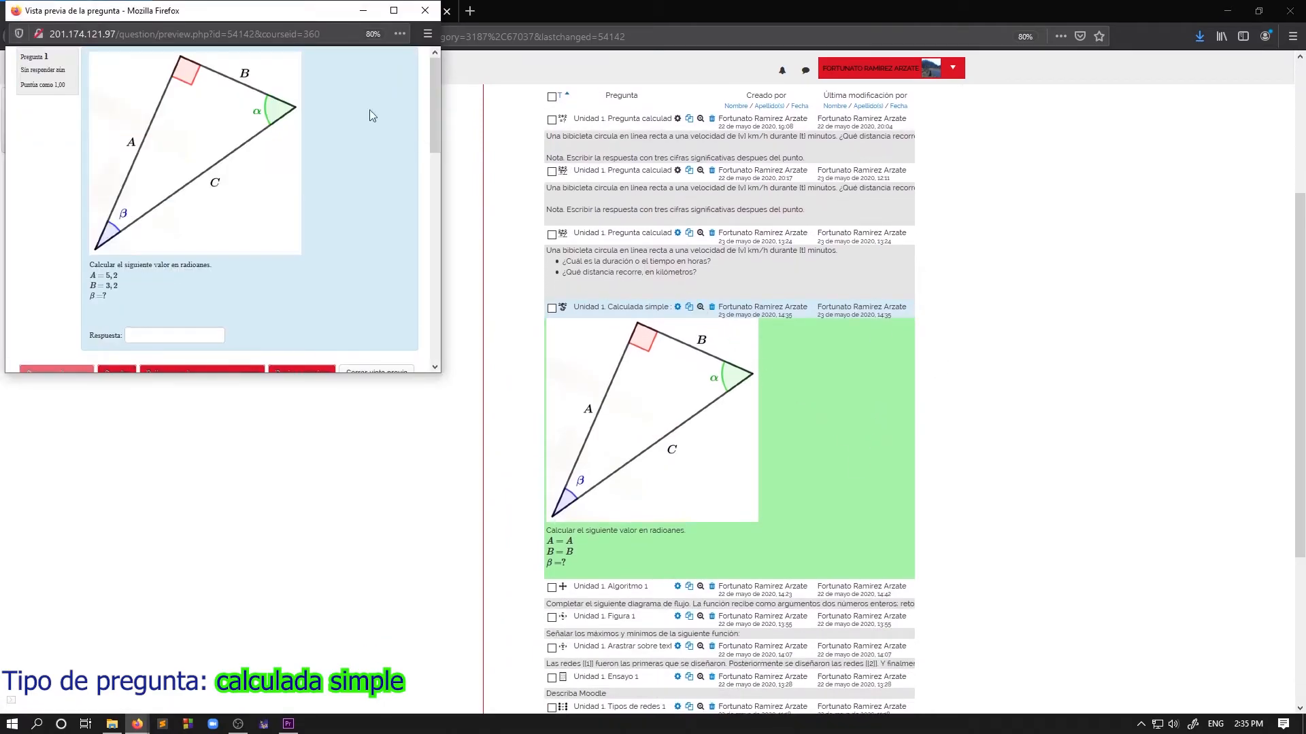
drag(265, 14, 695, 111)
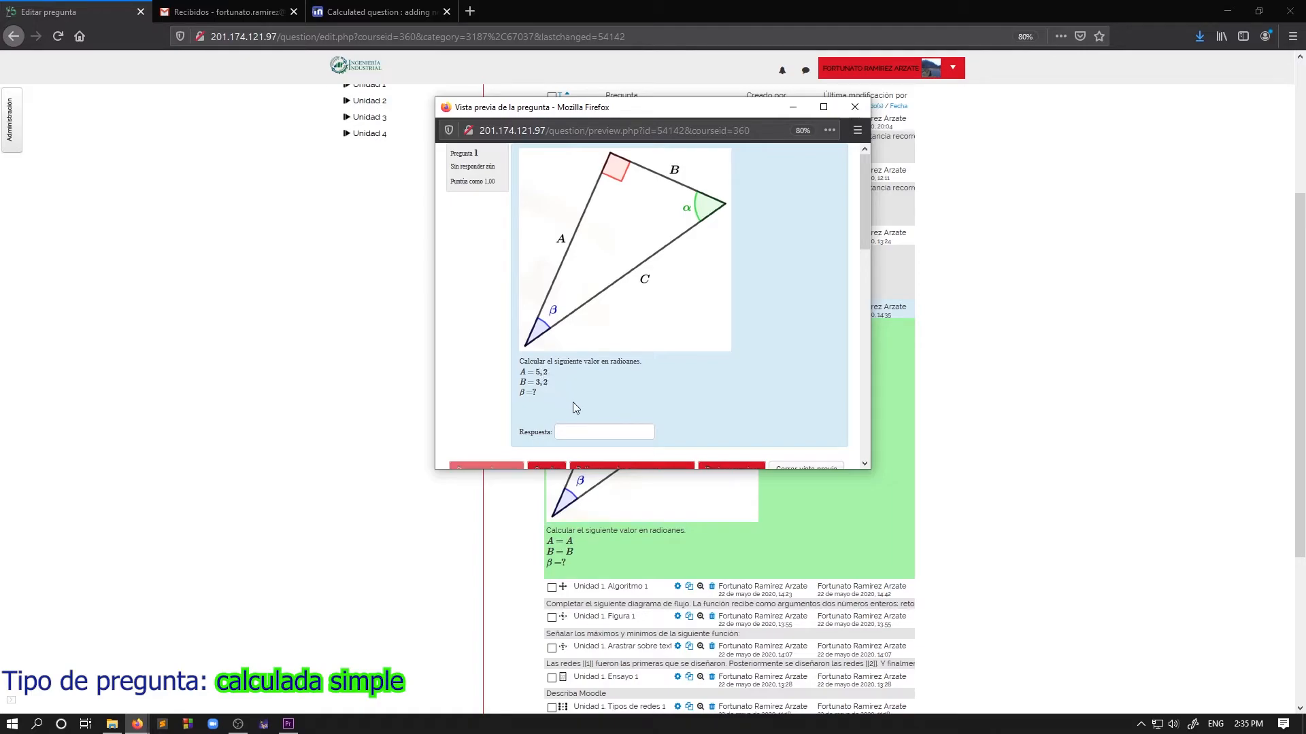
click(588, 433)
click(823, 107)
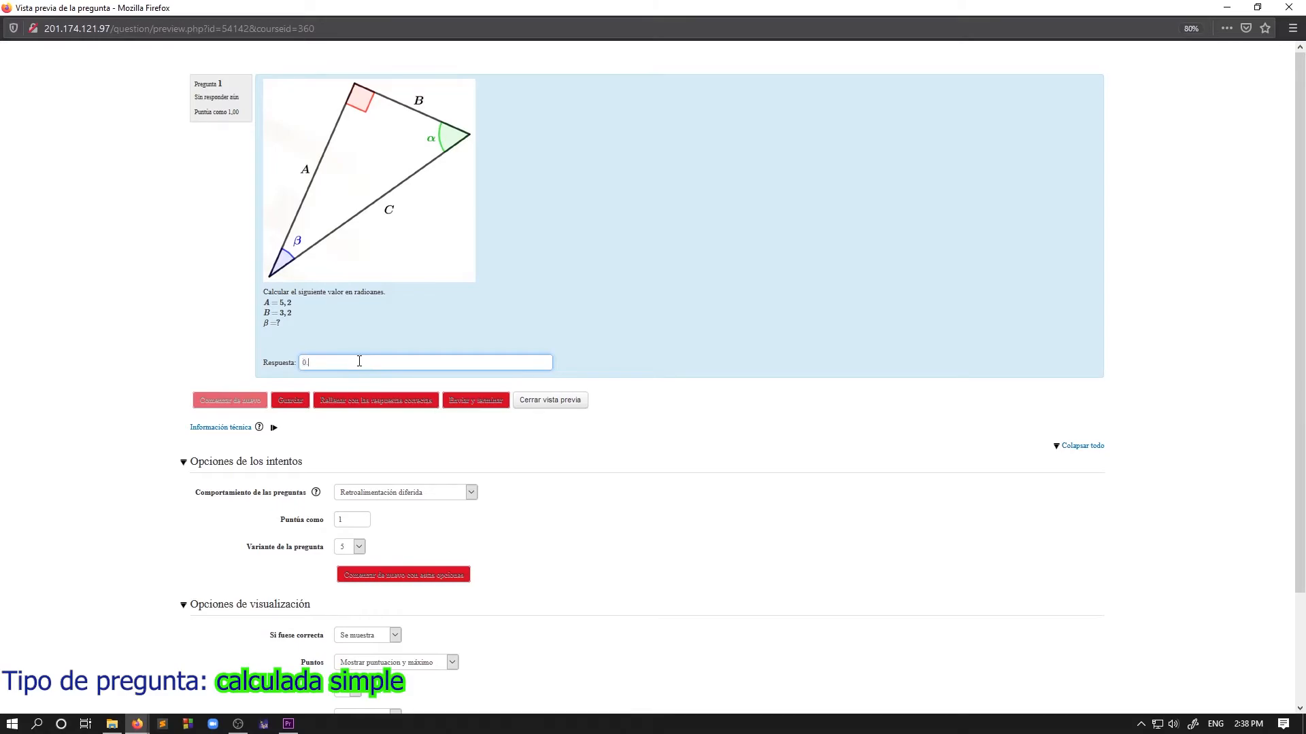
Step: Test the question's grading by submitting trial answers including 0.55 and 0.6, and close the preview
text(55)
click(473, 401)
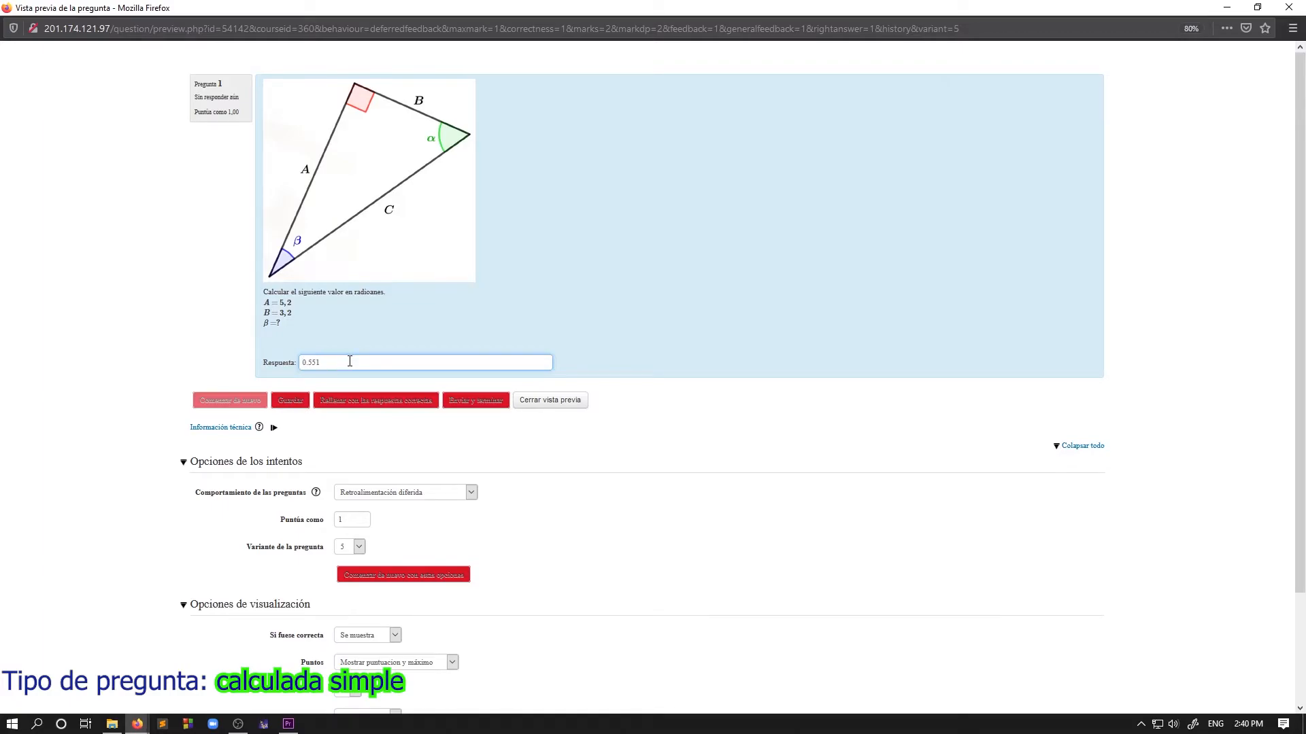
key(BackSpace)
click(486, 401)
click(475, 401)
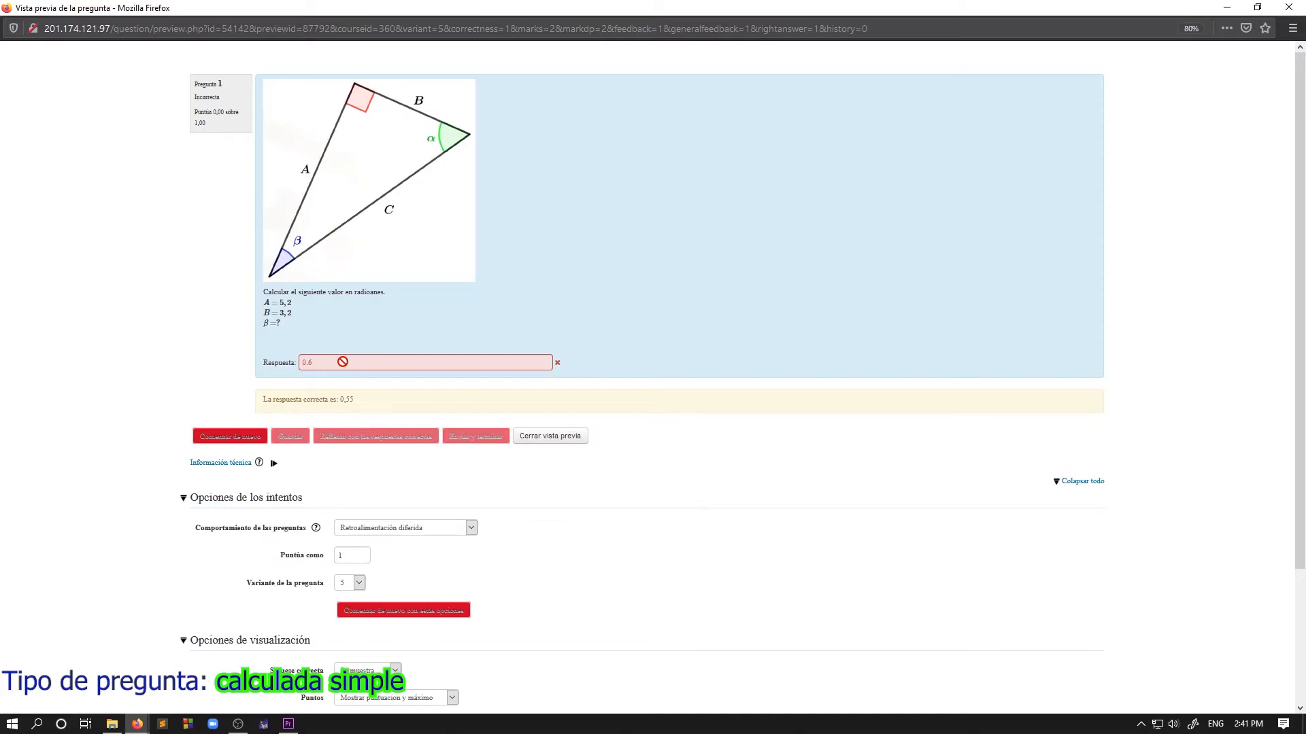
key(ctrl+w)
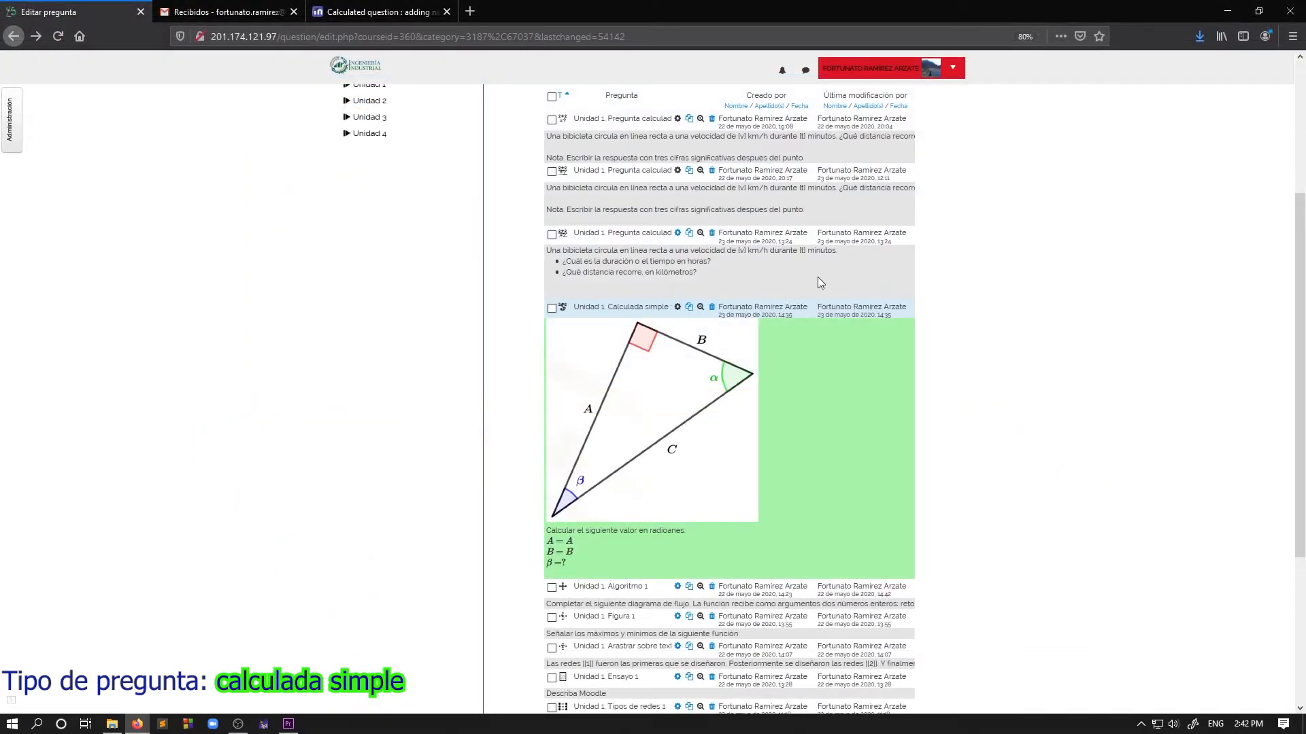
Step: Reopen the question "Unidad 1. Calculada simple 1" for editing and expand its wildcard values (Valores de comodines)
scroll(810, 276, up, 1)
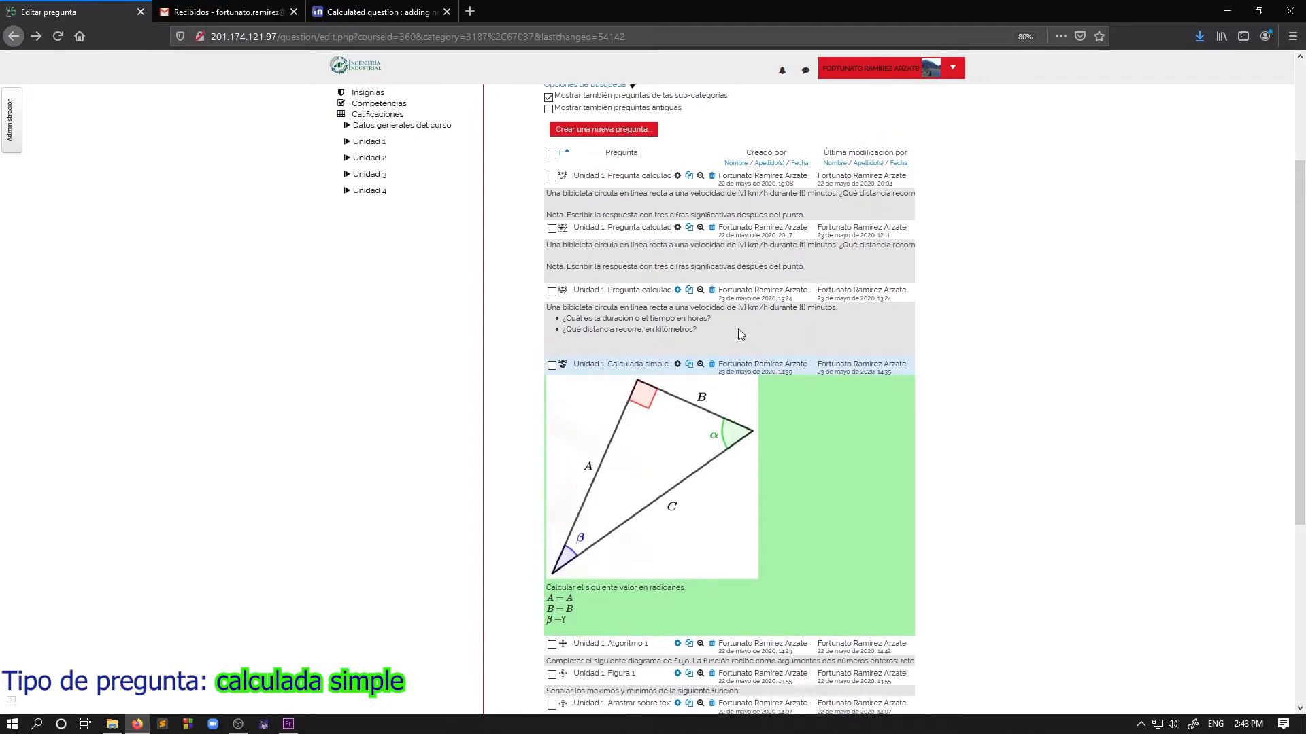
scroll(707, 399, down, 1)
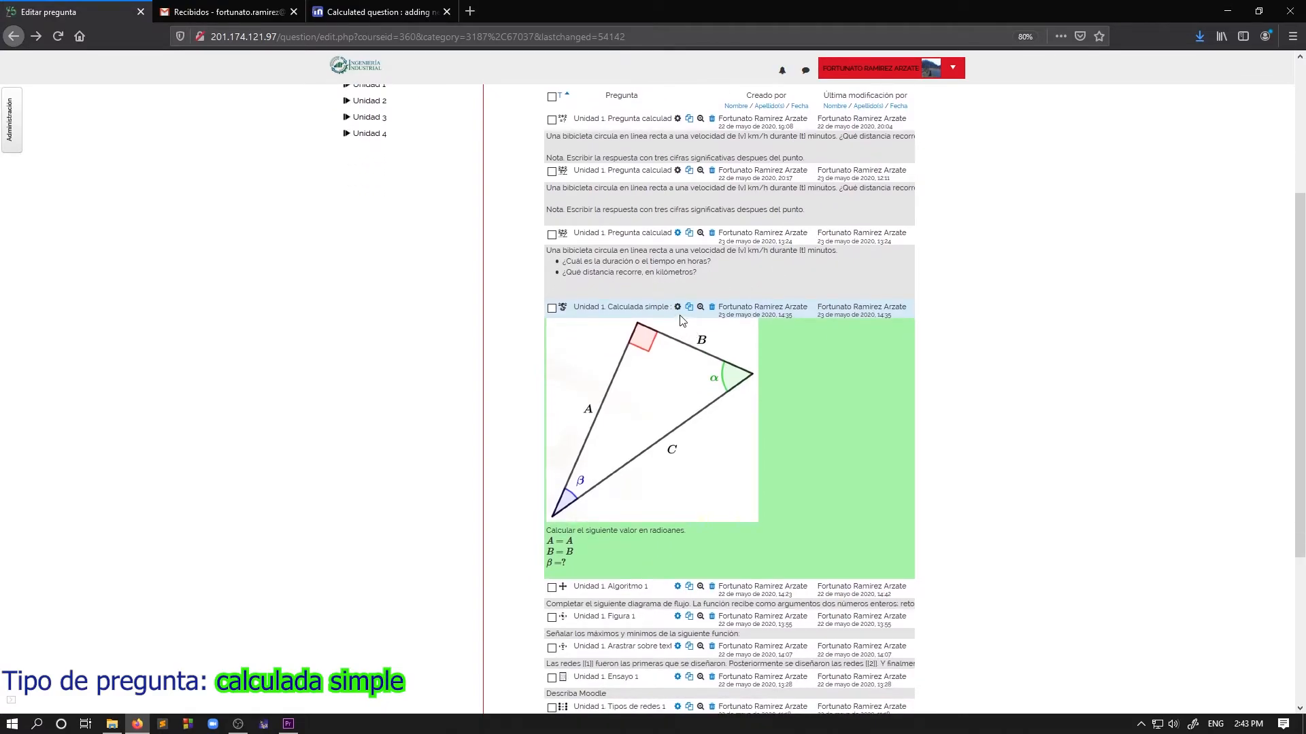
click(678, 309)
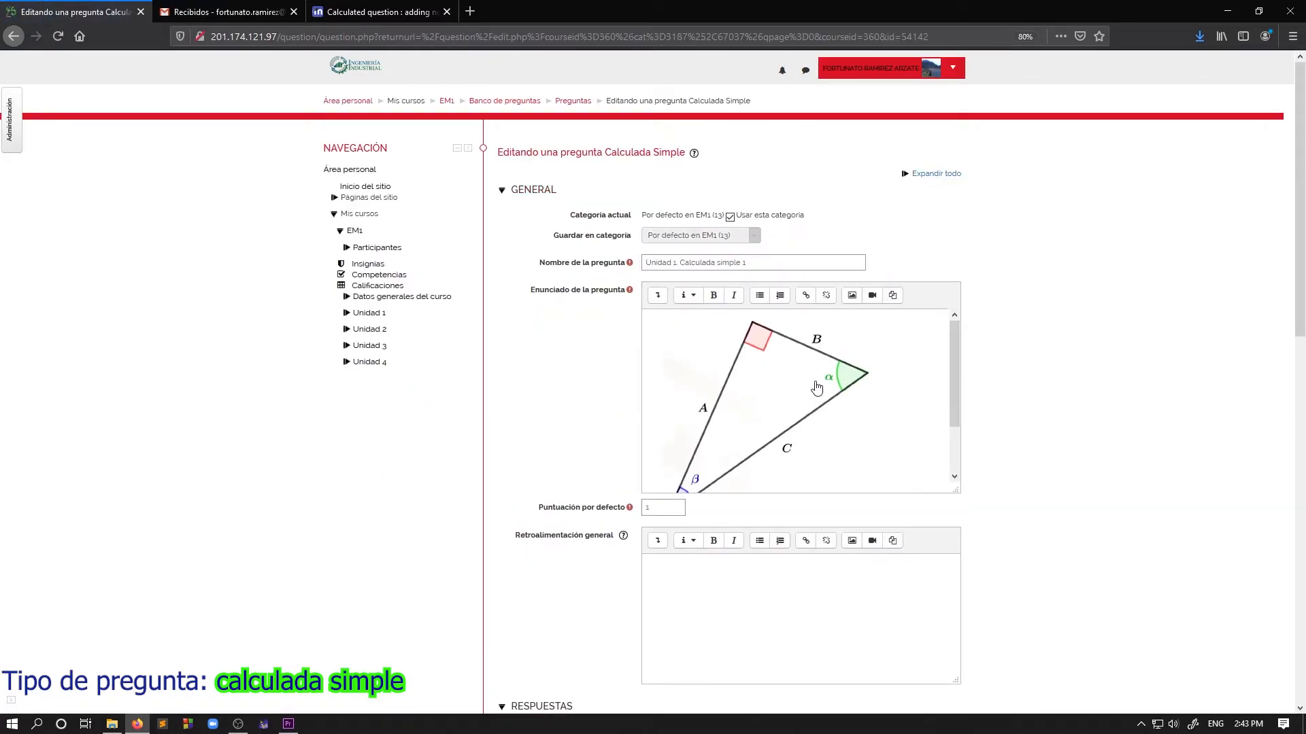
scroll(816, 387, down, 2)
scroll(1067, 358, down, 12)
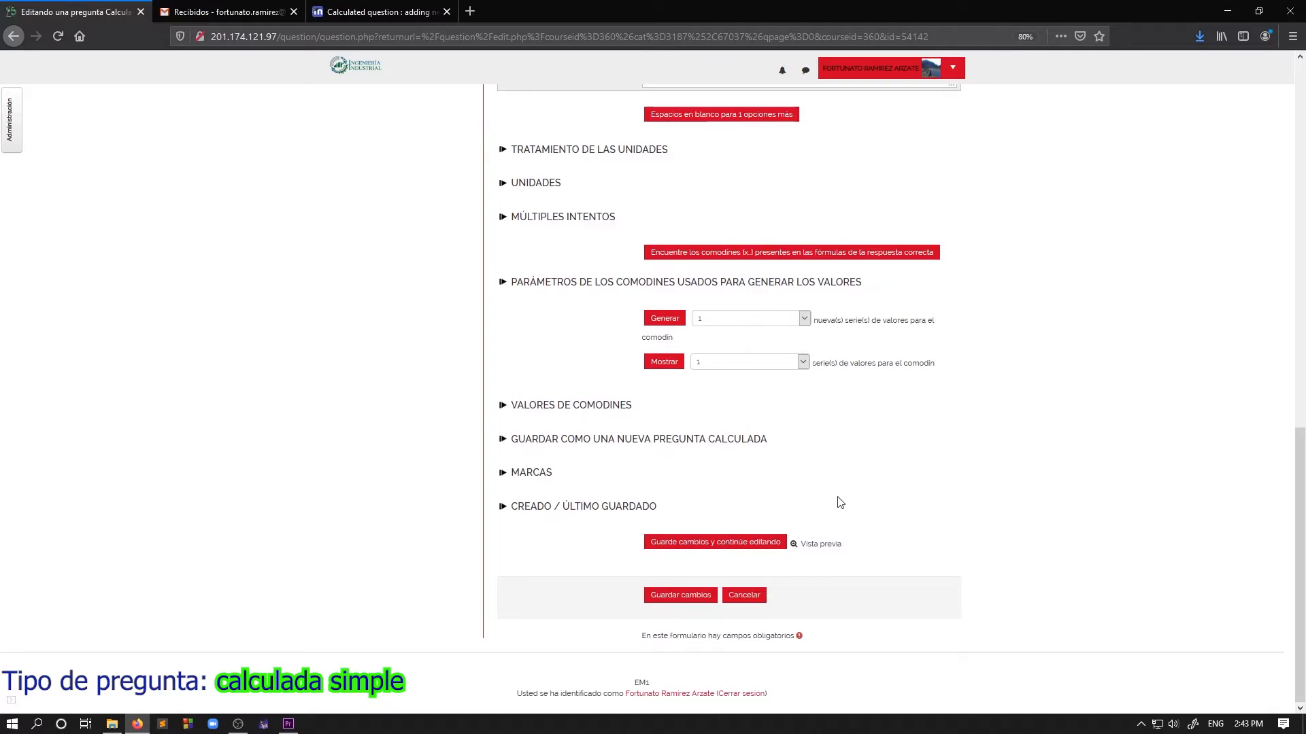
click(536, 407)
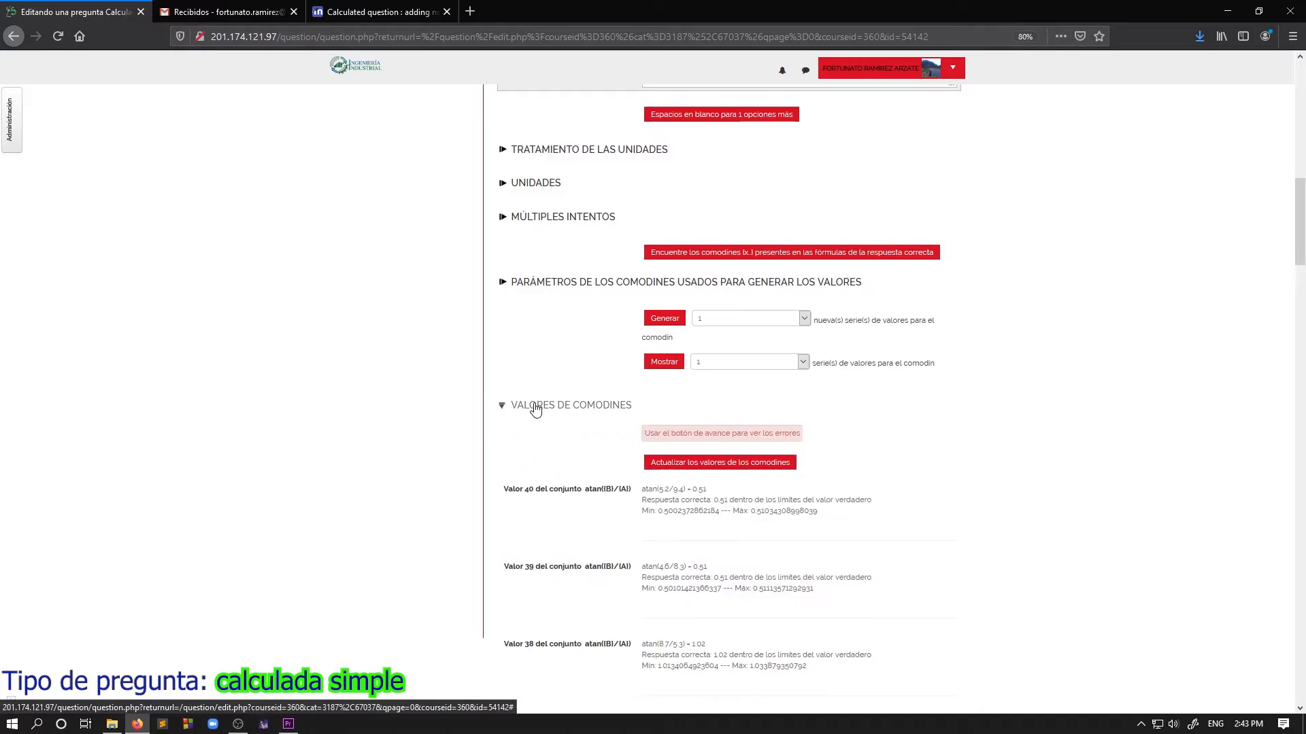
Step: Examine the generated value sets from 40 down to 1, checking which correct answers fall outside the true value's limits
scroll(640, 435, down, 1)
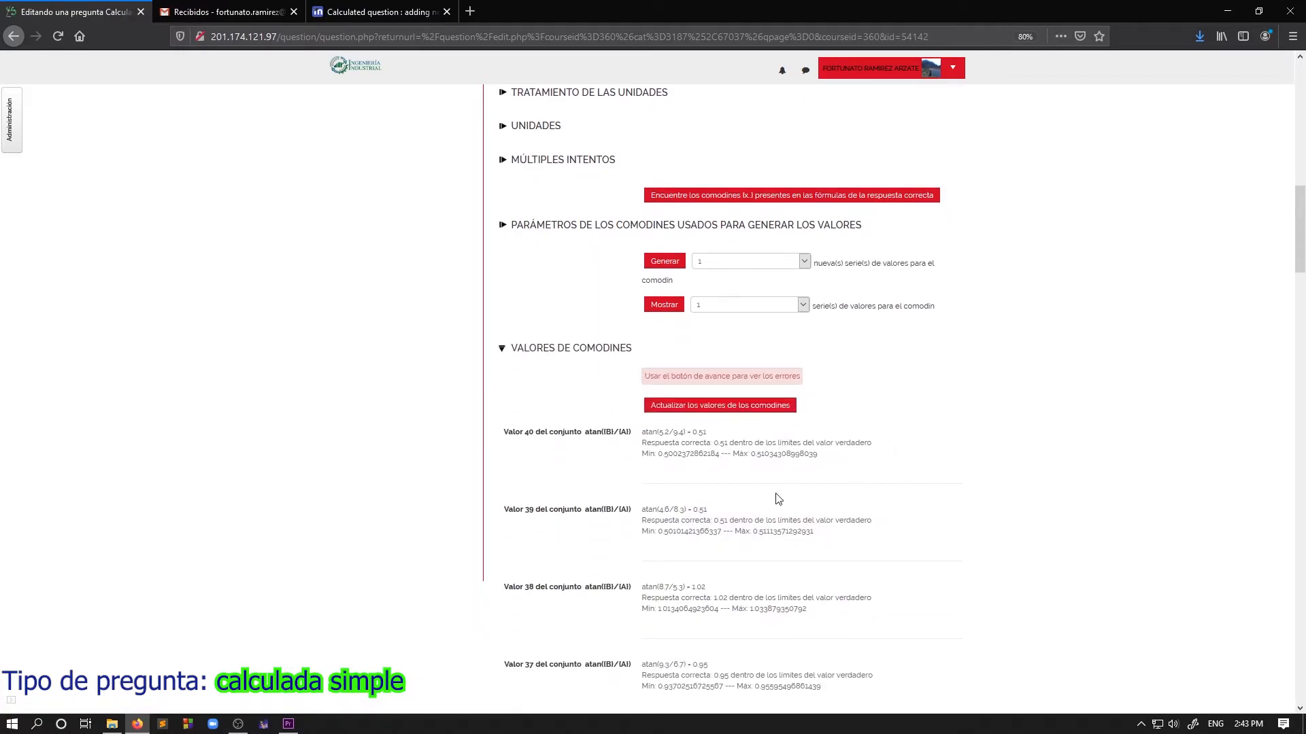
scroll(779, 499, down, 5)
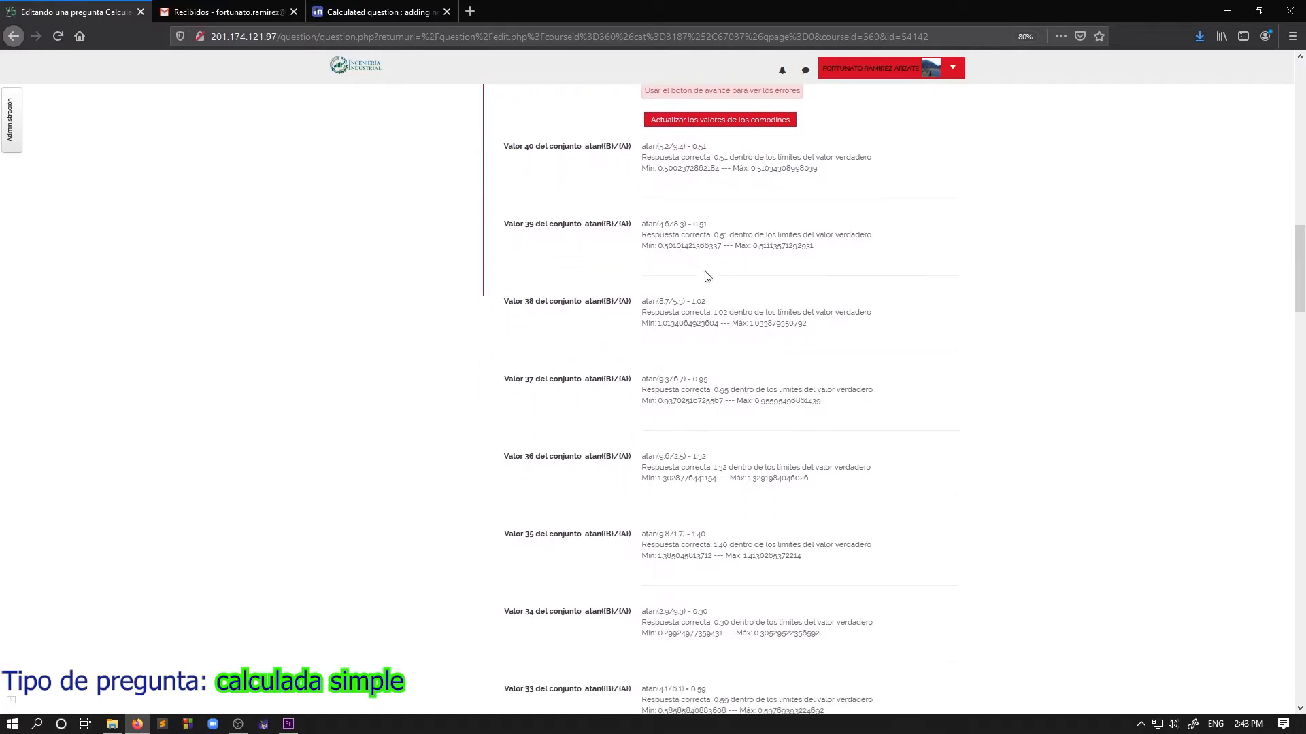
scroll(719, 253, up, 1)
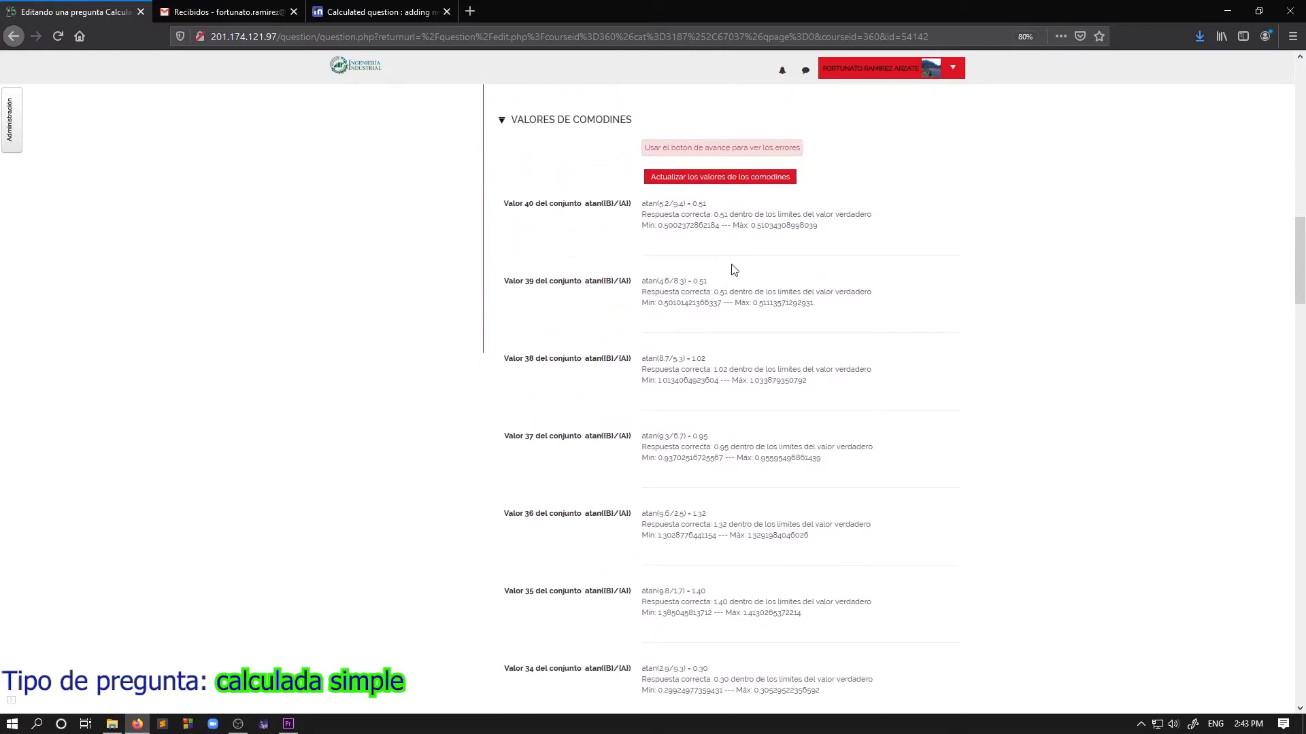
scroll(735, 271, down, 10)
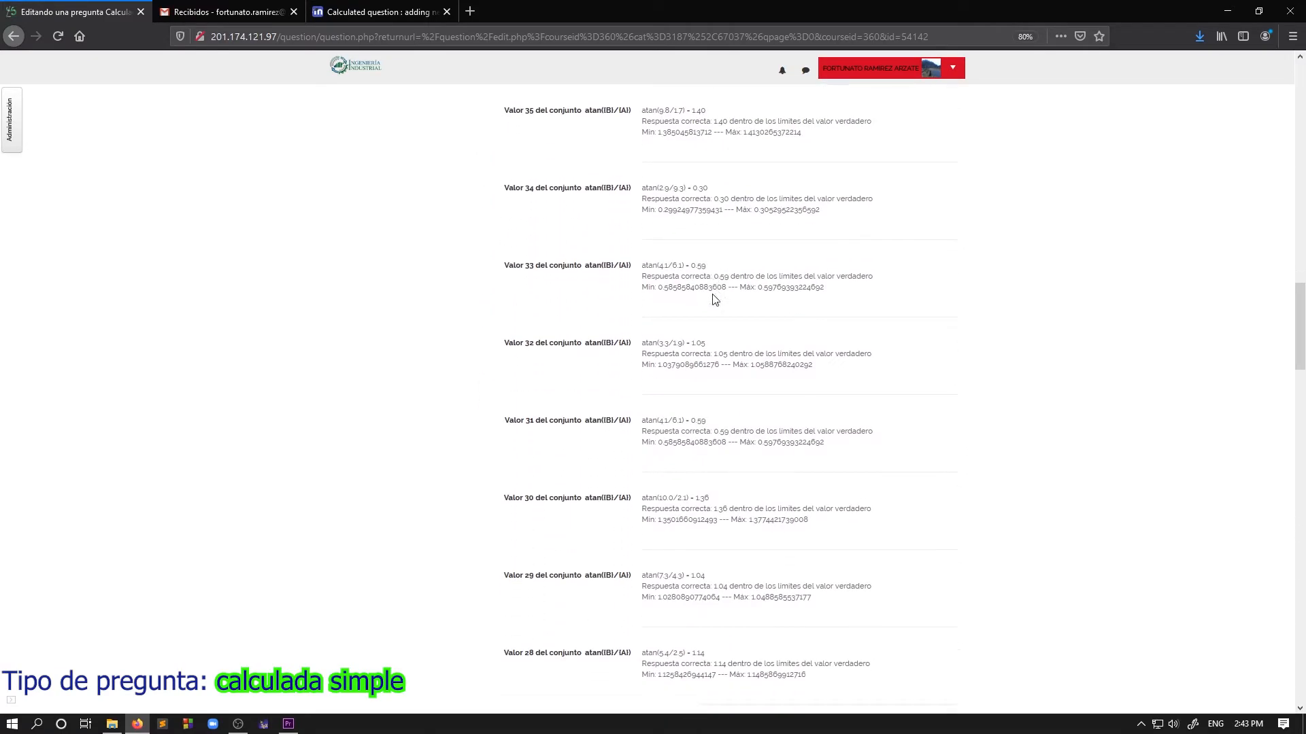
scroll(715, 300, down, 12)
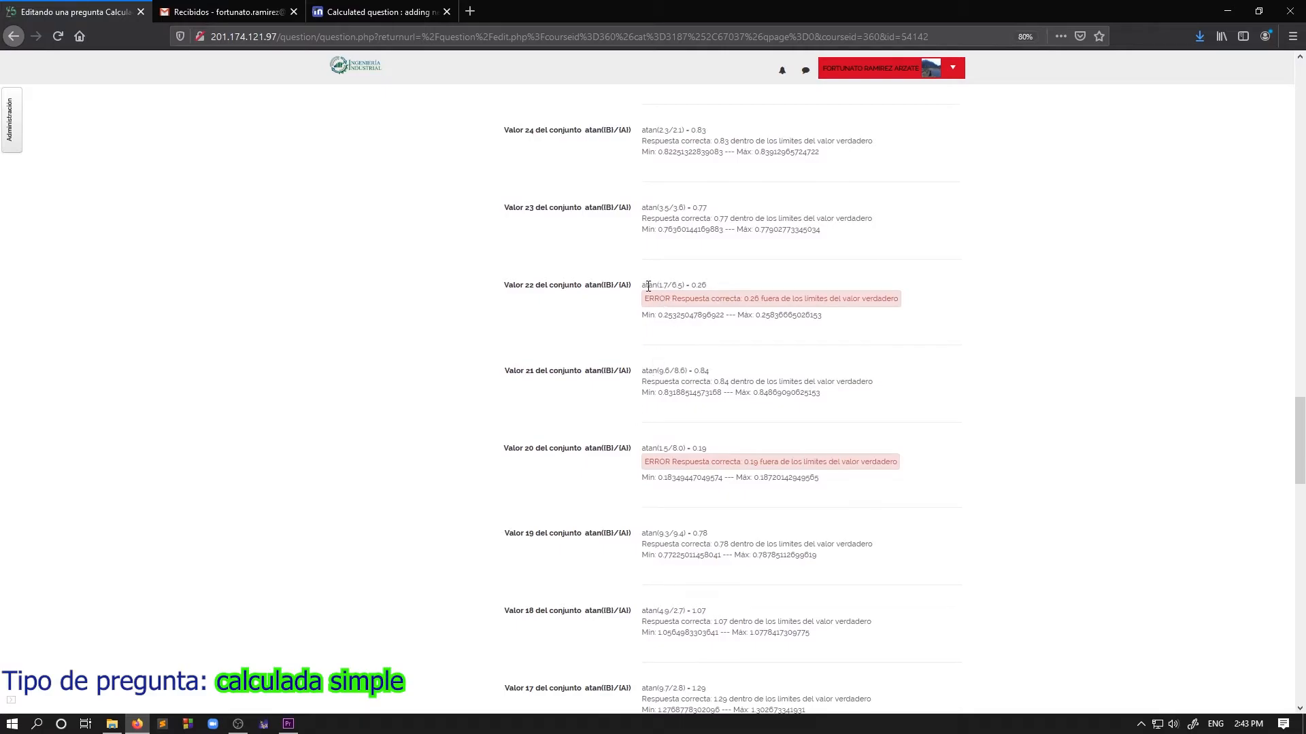
drag(641, 285, 708, 283)
drag(646, 460, 891, 461)
scroll(777, 445, down, 8)
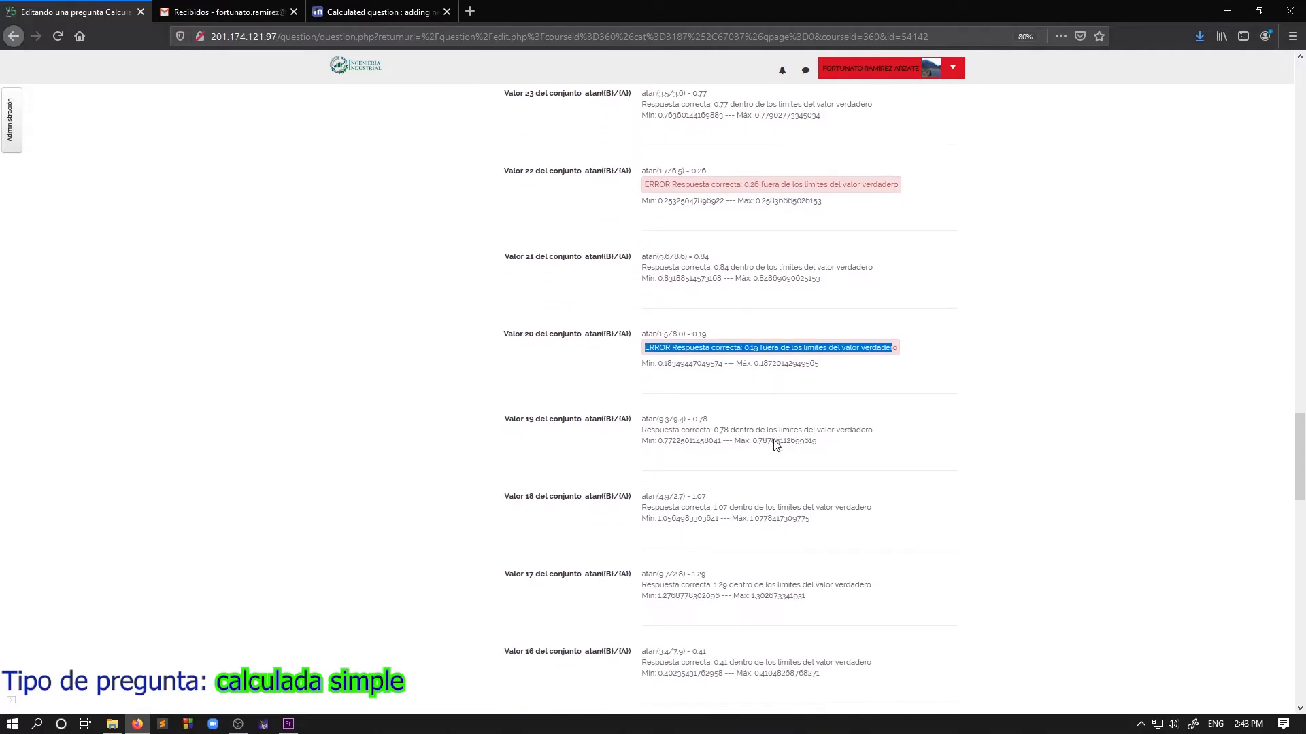
scroll(777, 445, down, 12)
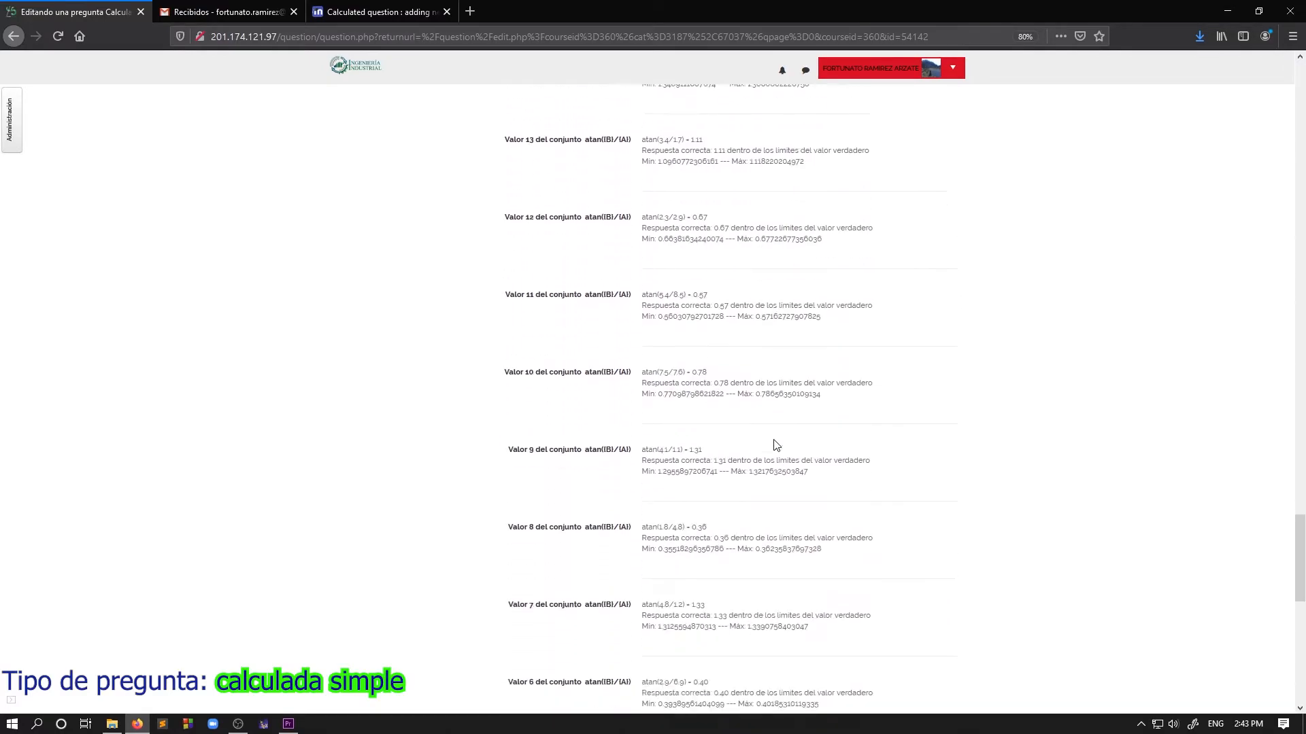
scroll(782, 438, up, 4)
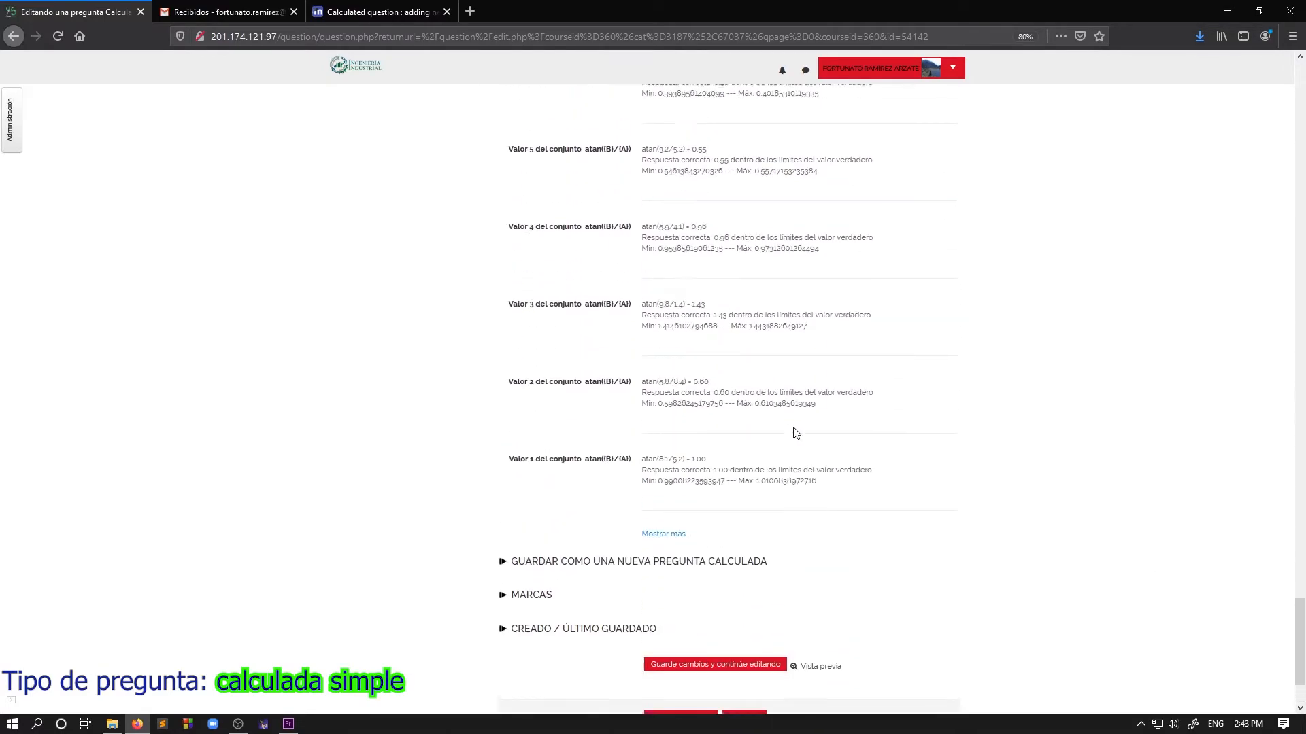
scroll(788, 436, down, 4)
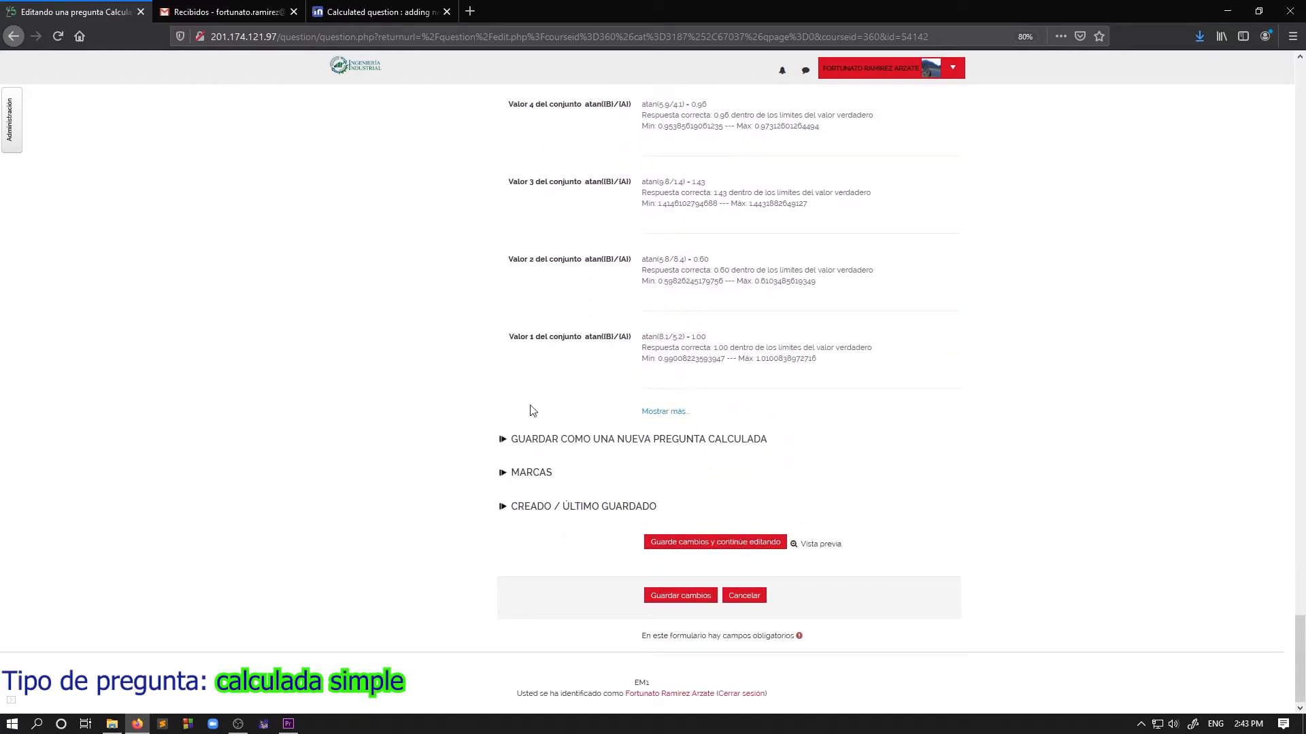
scroll(843, 380, up, 4)
scroll(762, 411, down, 4)
Step: Show the editable wildcard values of all sets and place the cursor in wildcard B of set 20
click(672, 412)
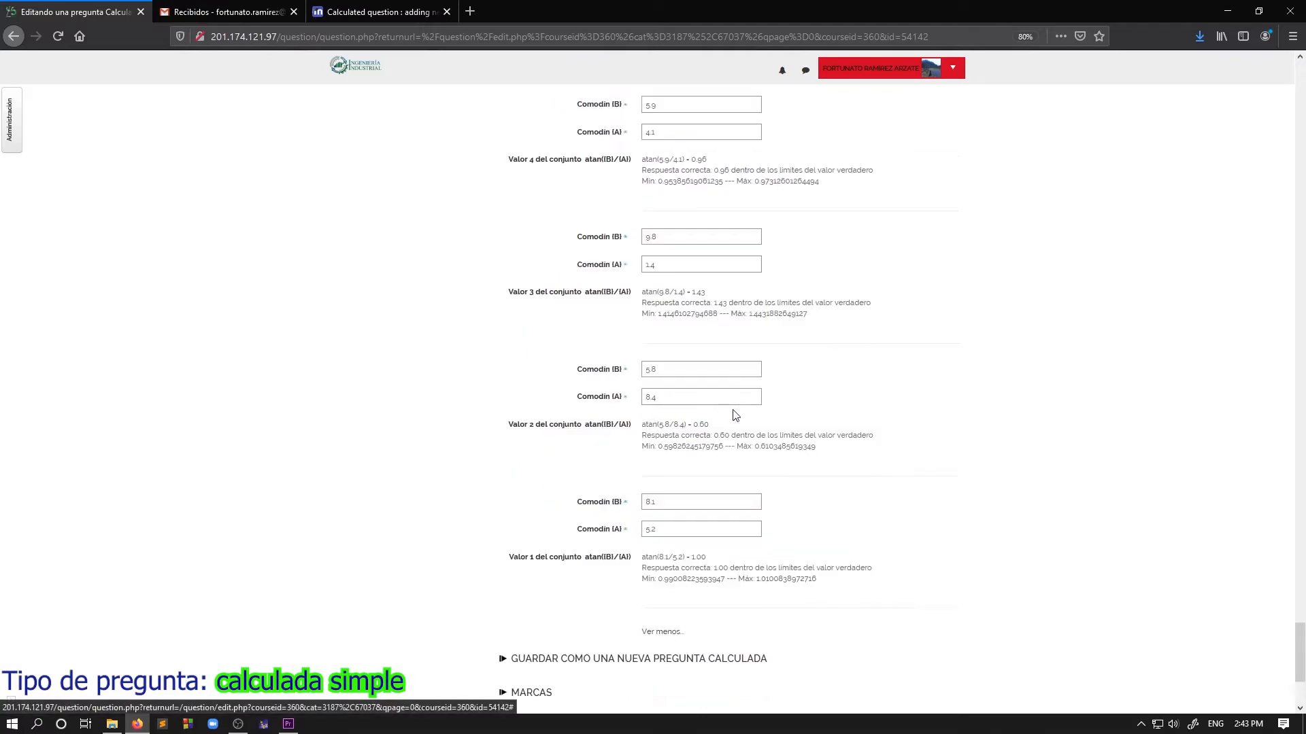
scroll(855, 408, down, 3)
scroll(859, 412, up, 12)
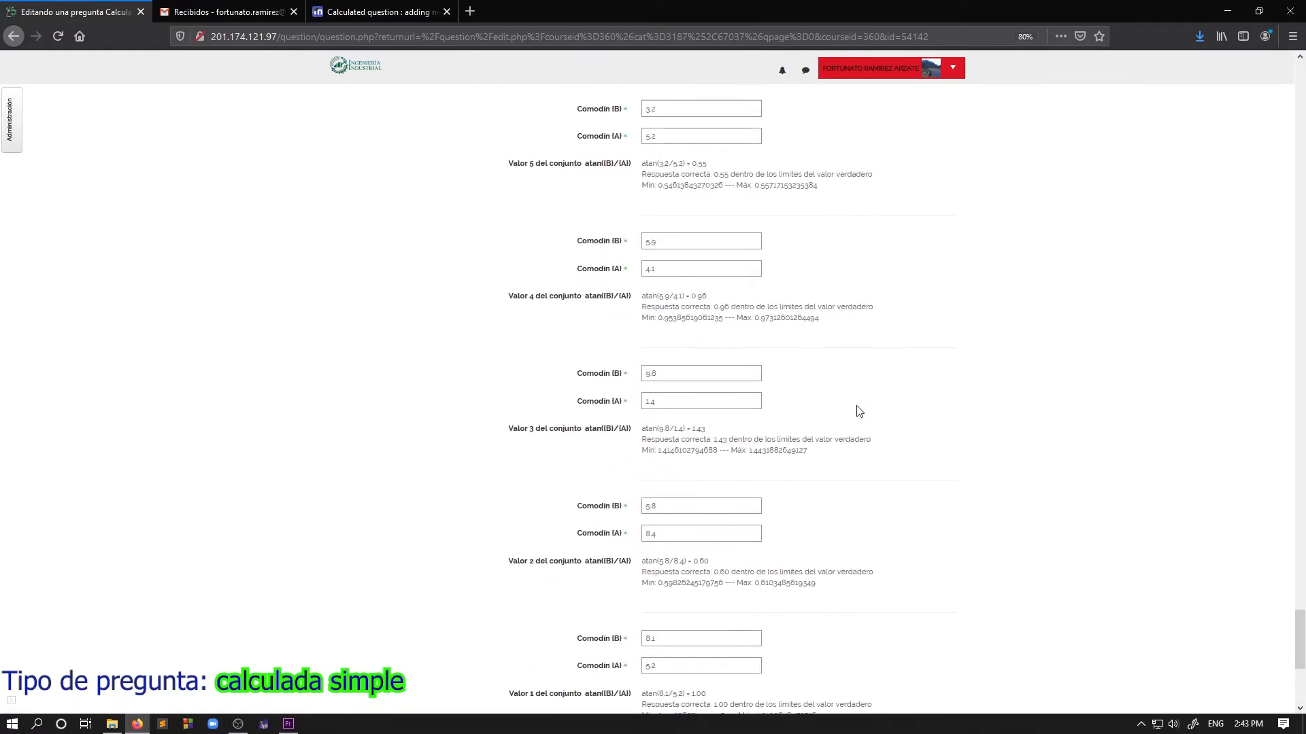
scroll(859, 412, up, 20)
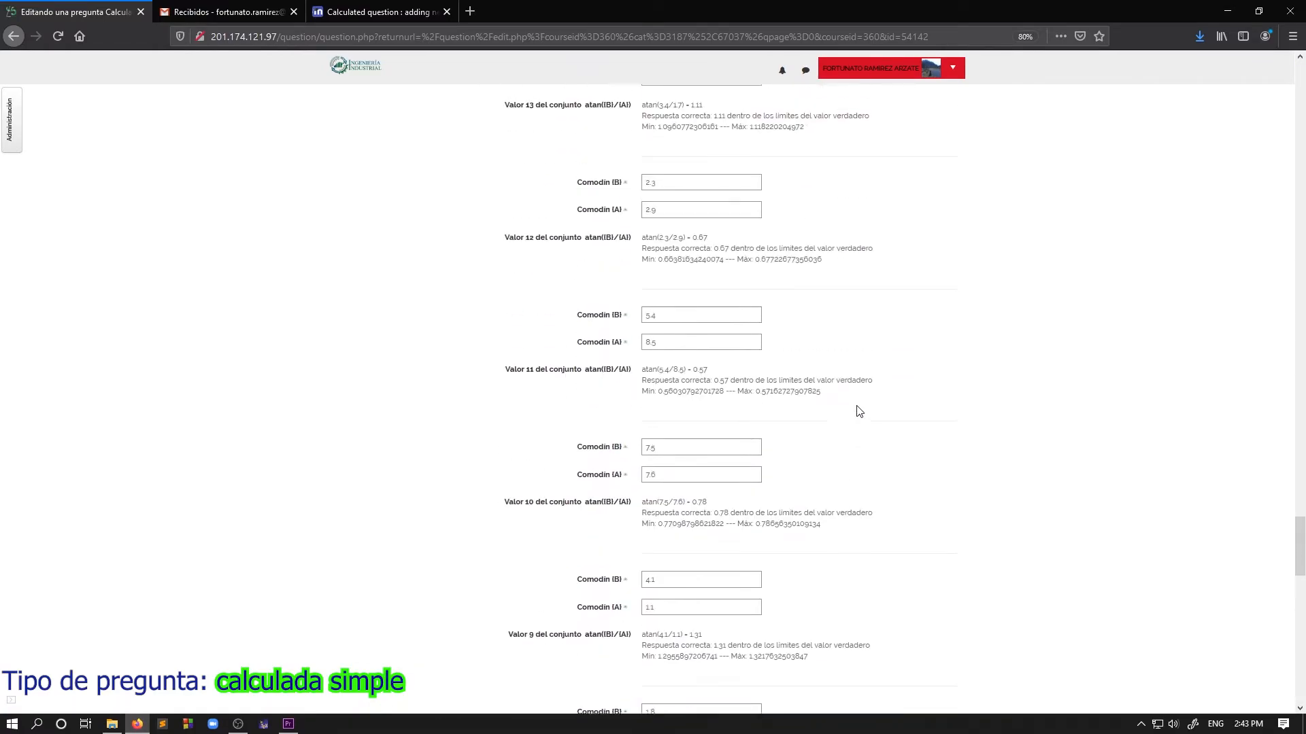
scroll(859, 411, up, 2)
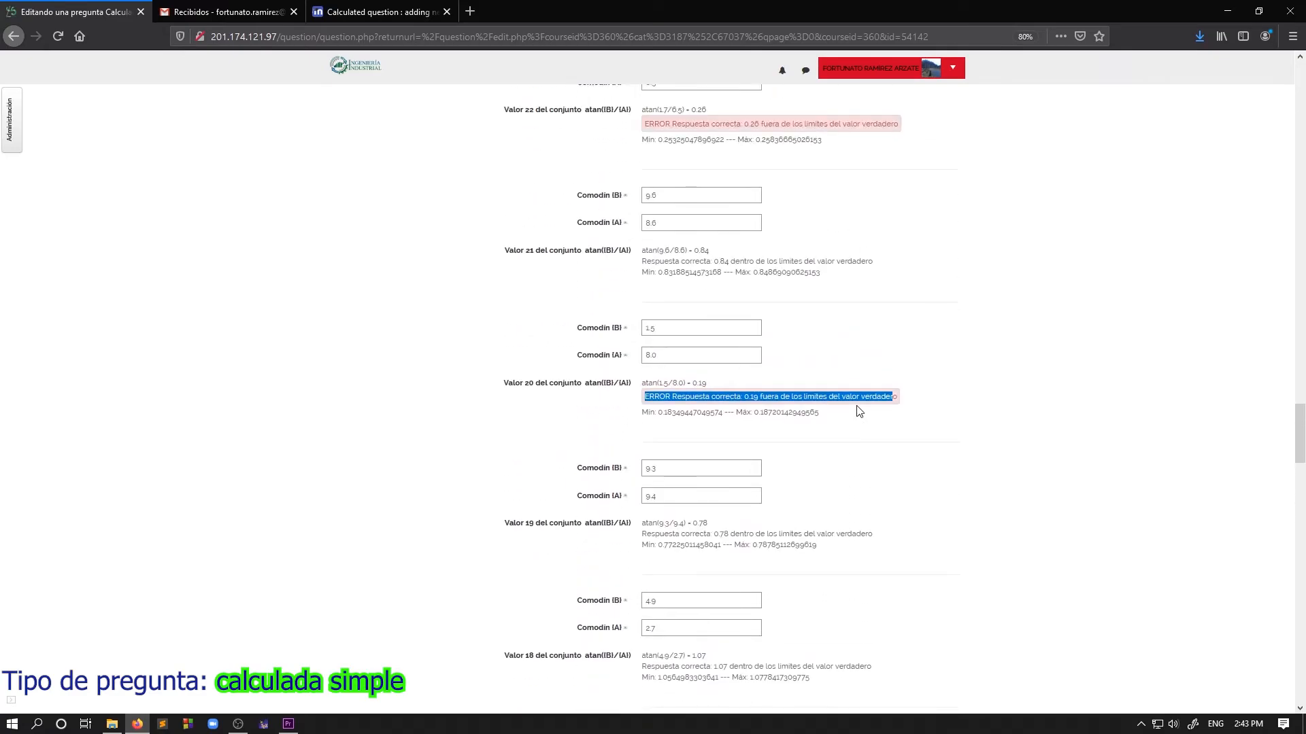
click(687, 387)
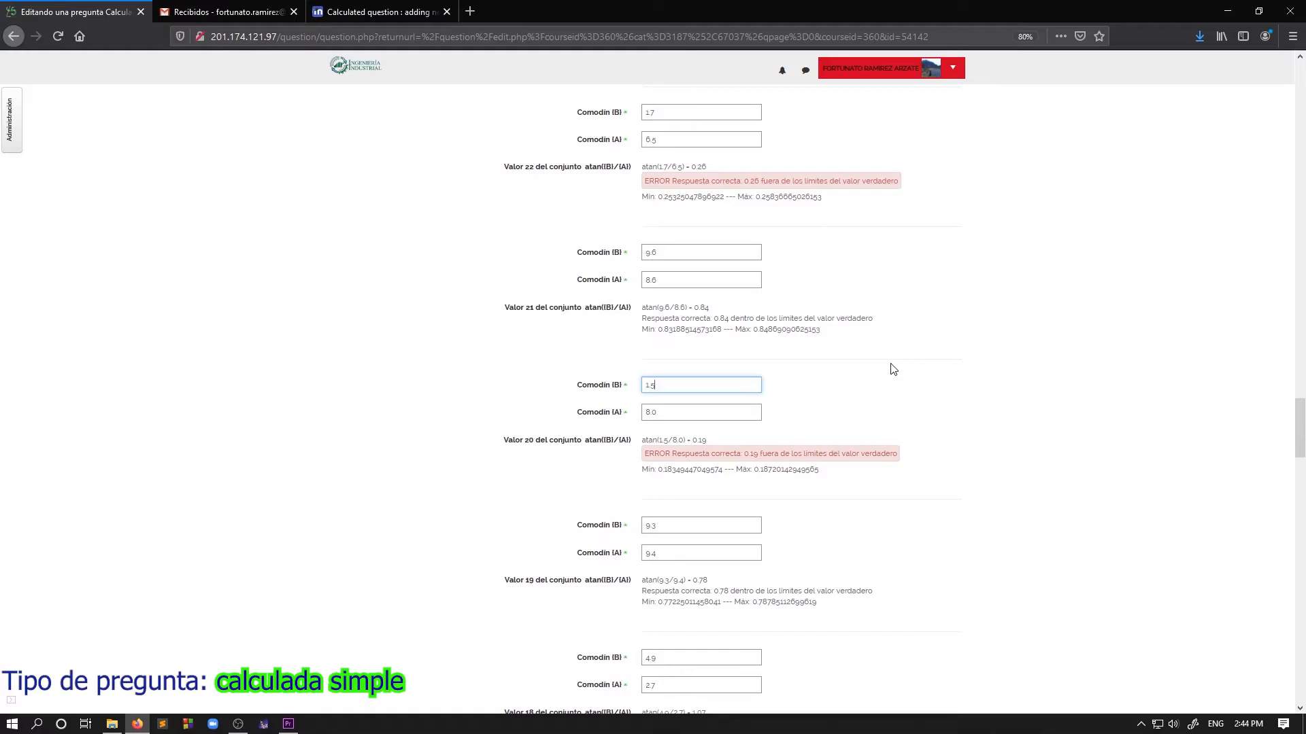
Step: Review the editable A and B wildcard values in the sets from 22 back up to 40
scroll(898, 368, up, 12)
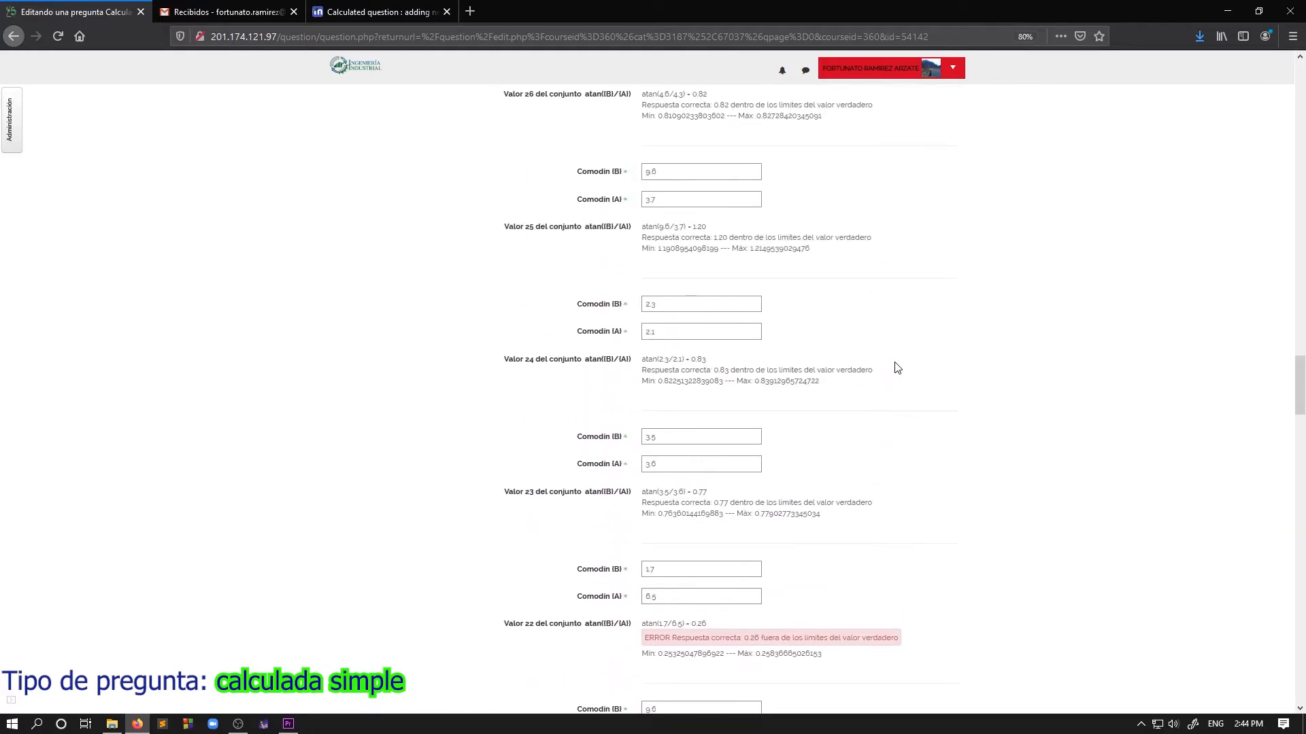
scroll(898, 367, up, 6)
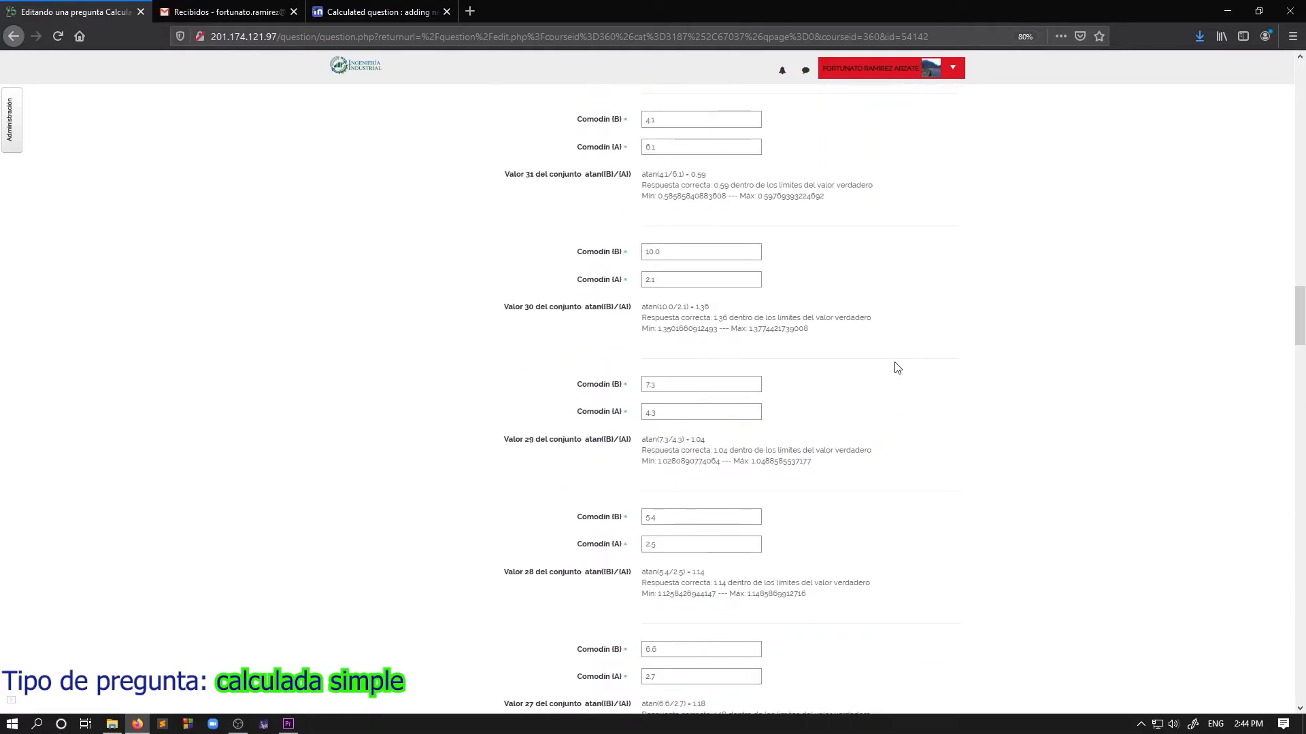
scroll(897, 367, up, 16)
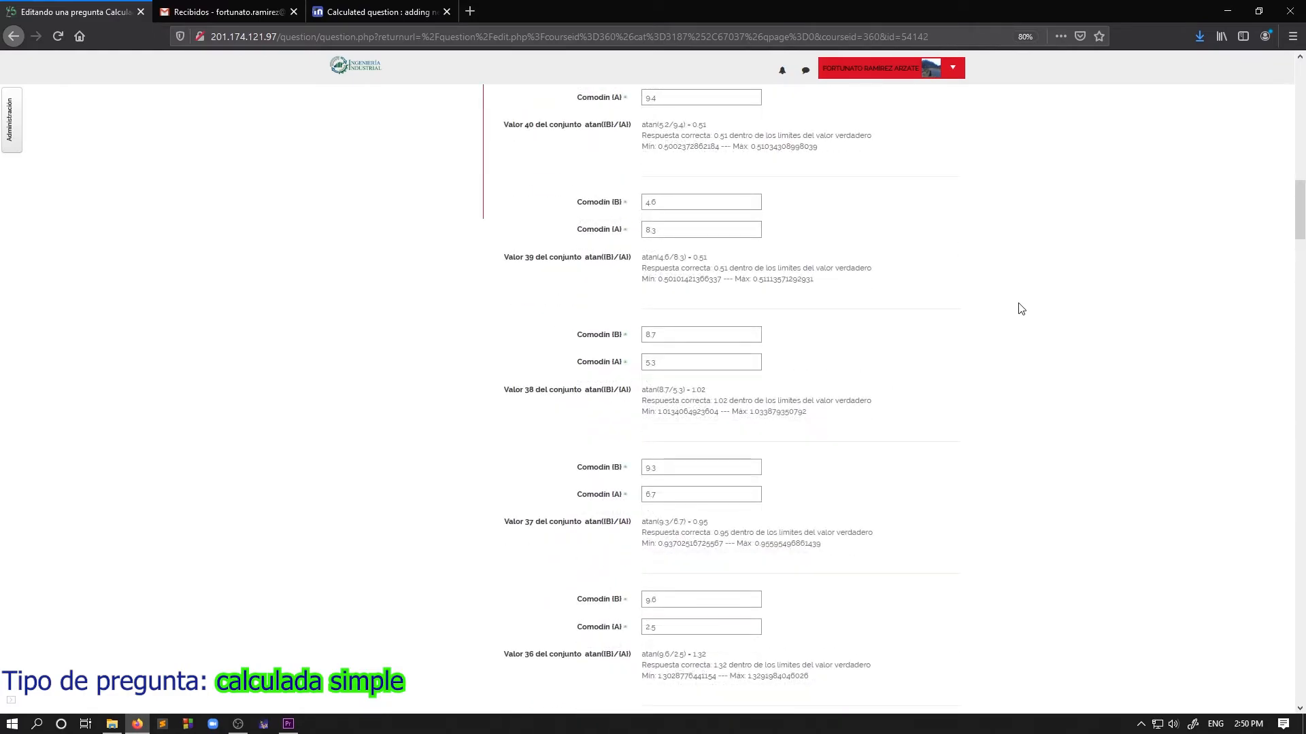
scroll(1020, 309, up, 5)
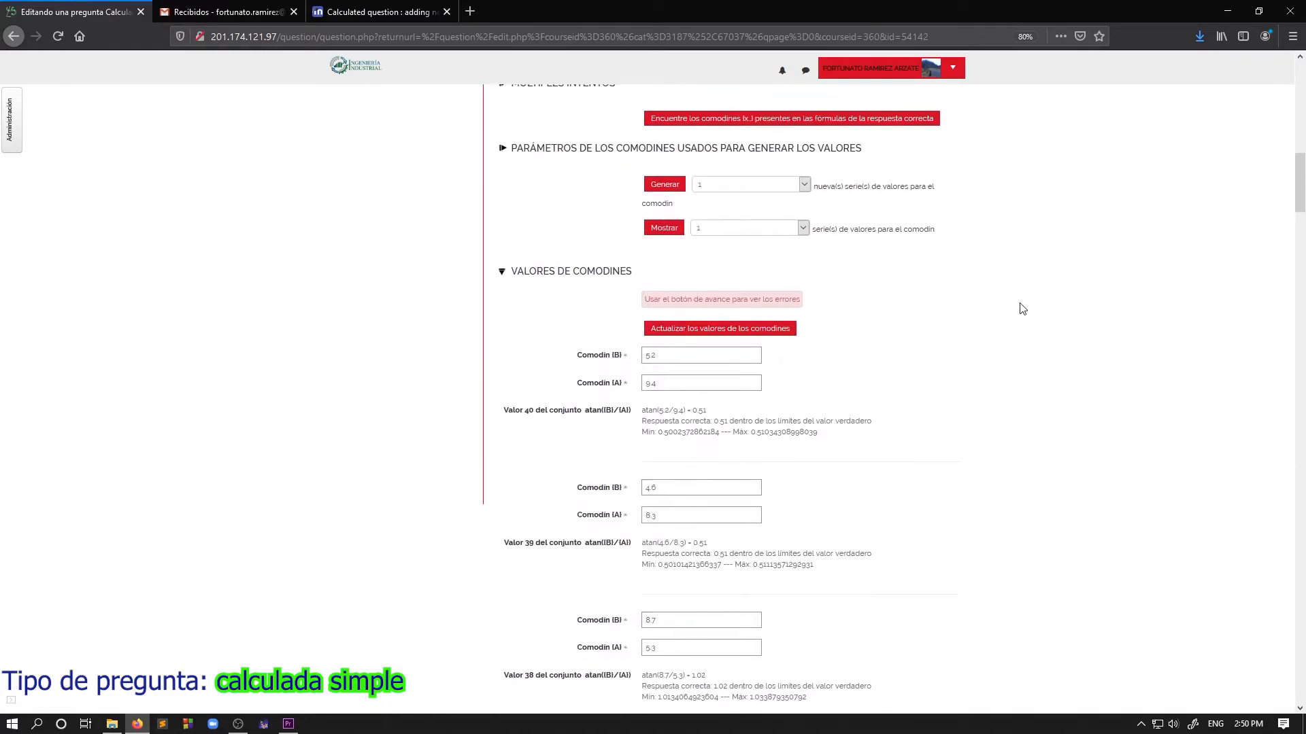
scroll(1022, 309, down, 3)
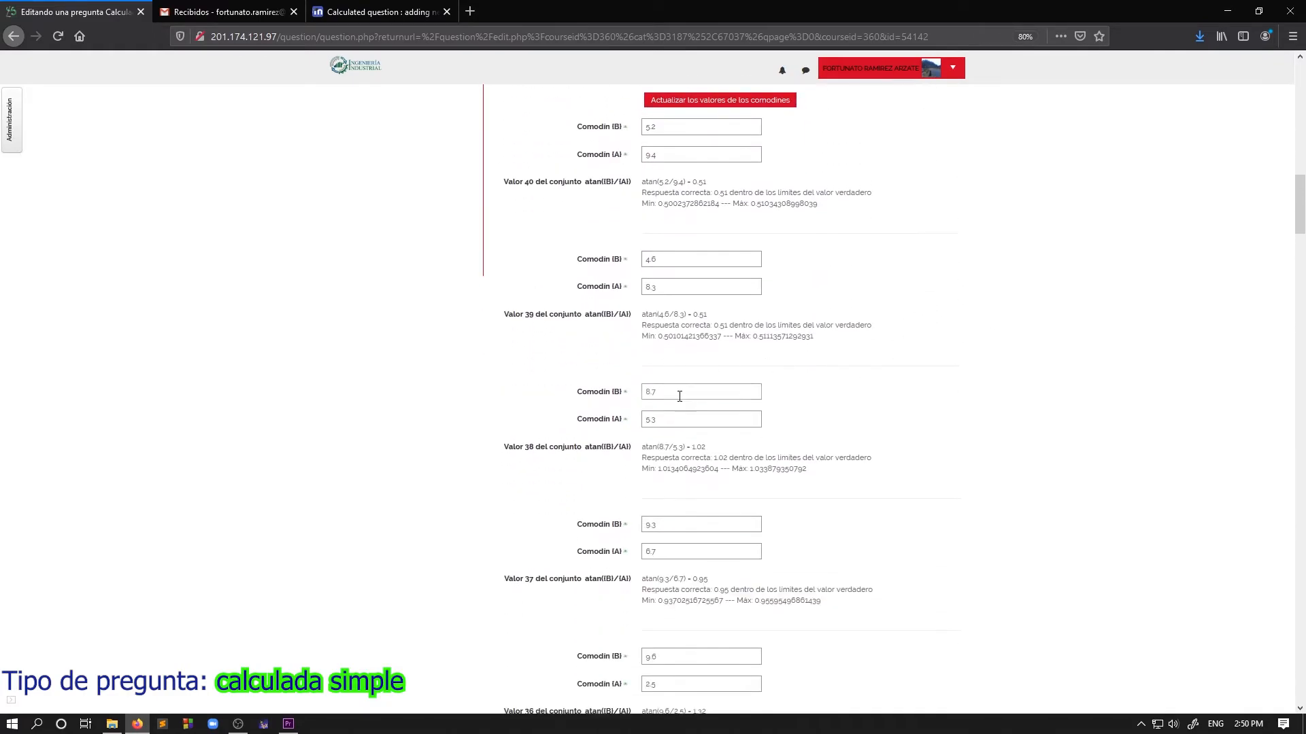
Step: Set the answer of formula 1 to show 4 decimals and save the changes while continuing to edit the question
double_click(682, 391)
scroll(953, 432, up, 4)
scroll(954, 433, up, 8)
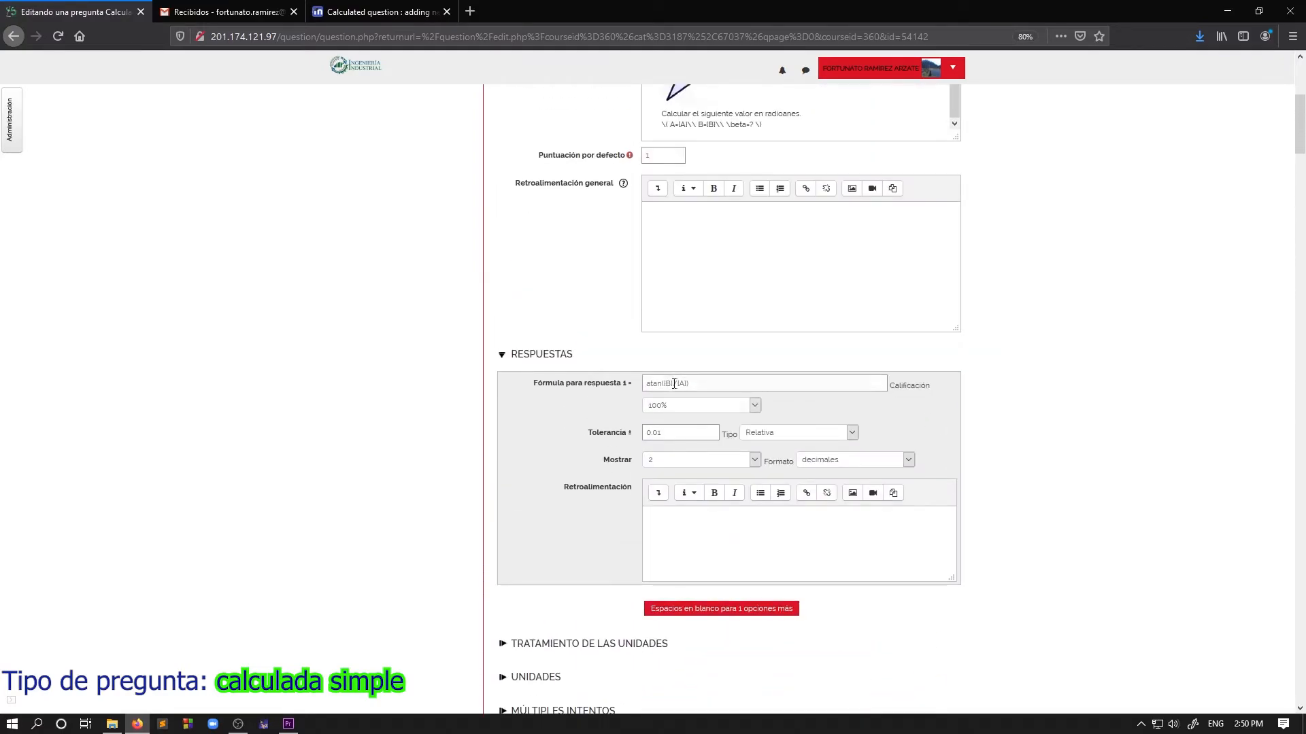
scroll(678, 415, down, 1)
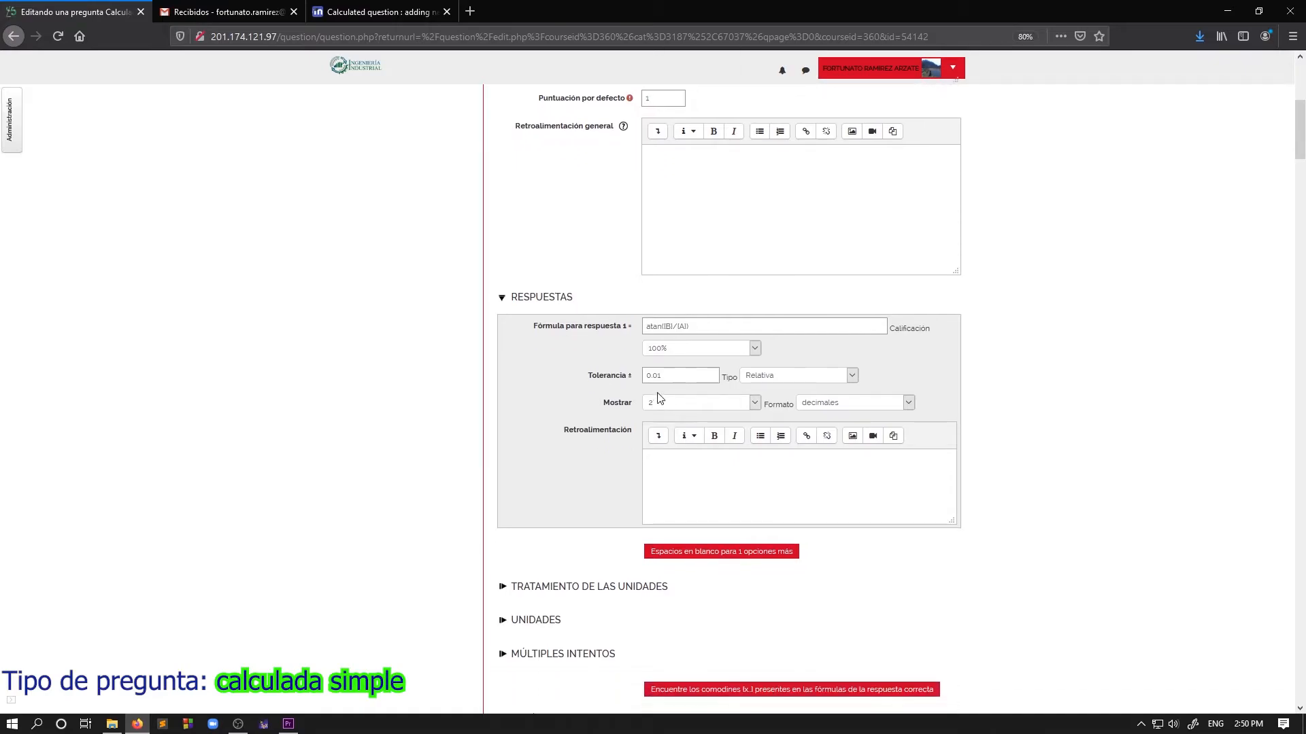
click(678, 405)
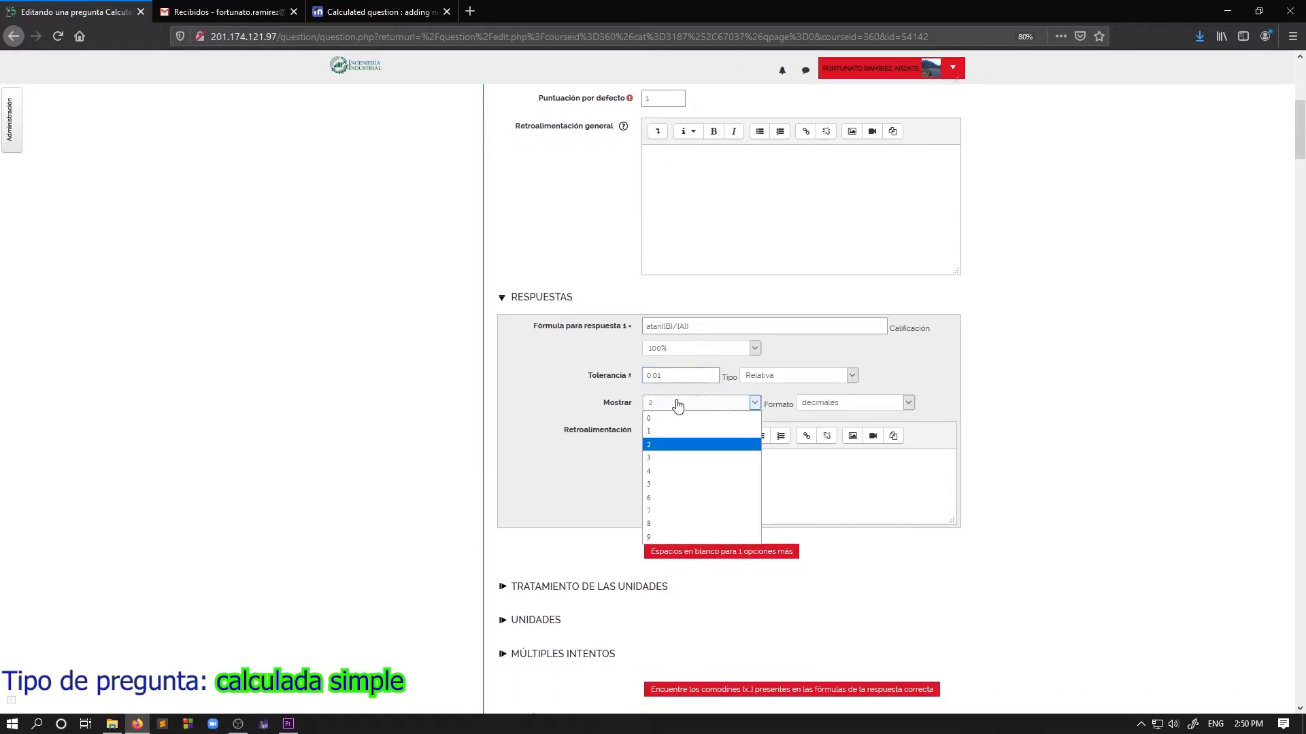
click(668, 471)
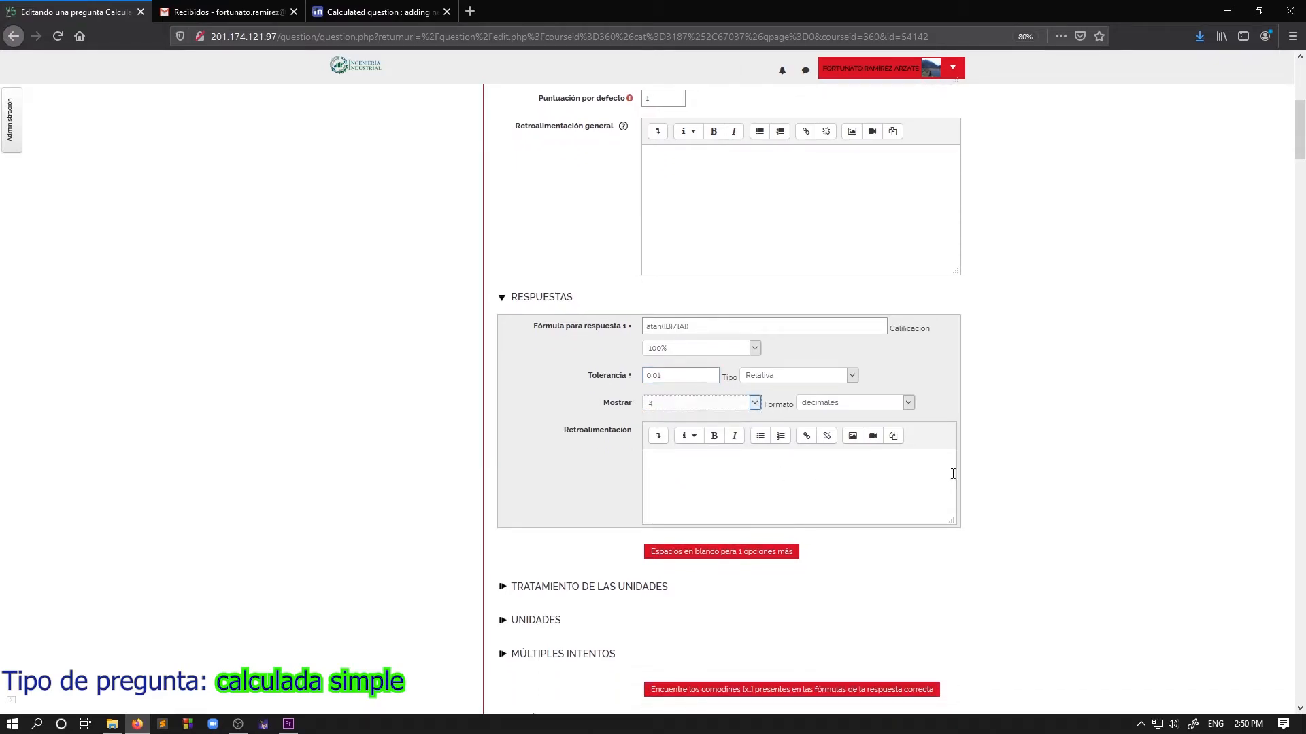
scroll(1051, 458, down, 15)
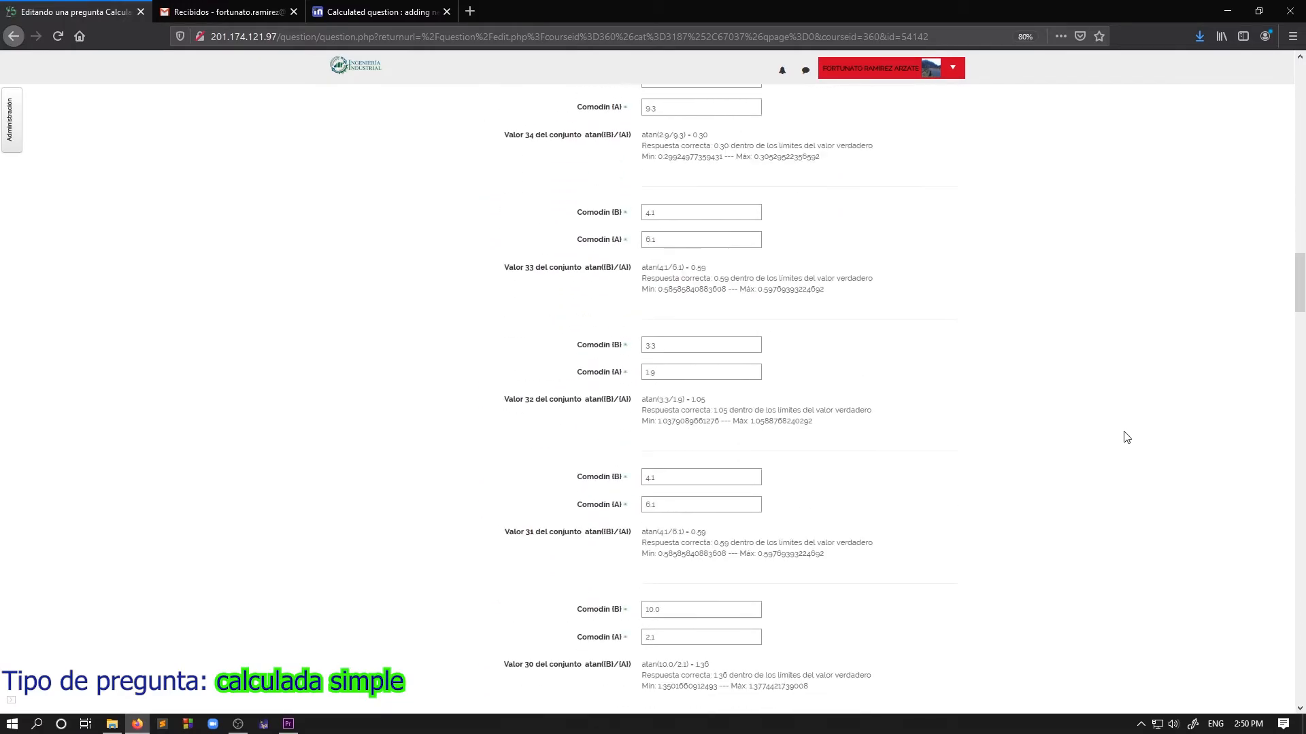
drag(1291, 459, 1300, 680)
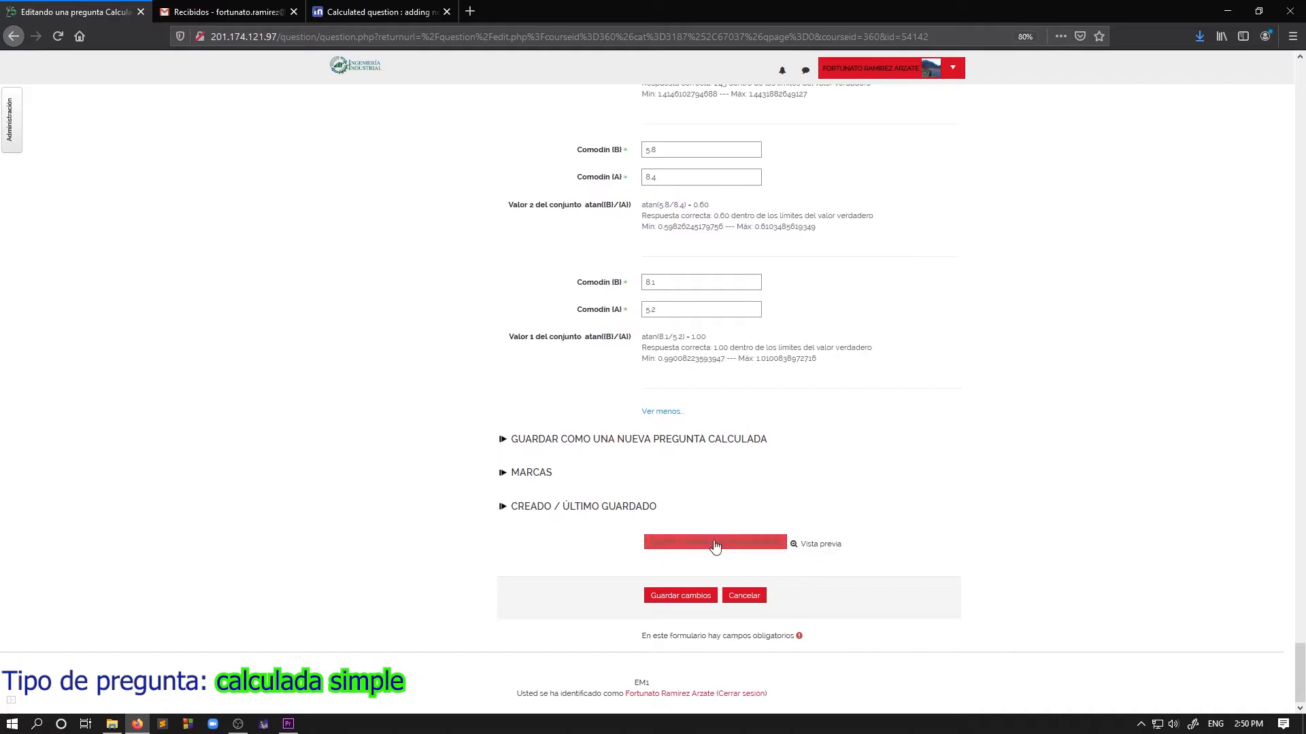
click(756, 551)
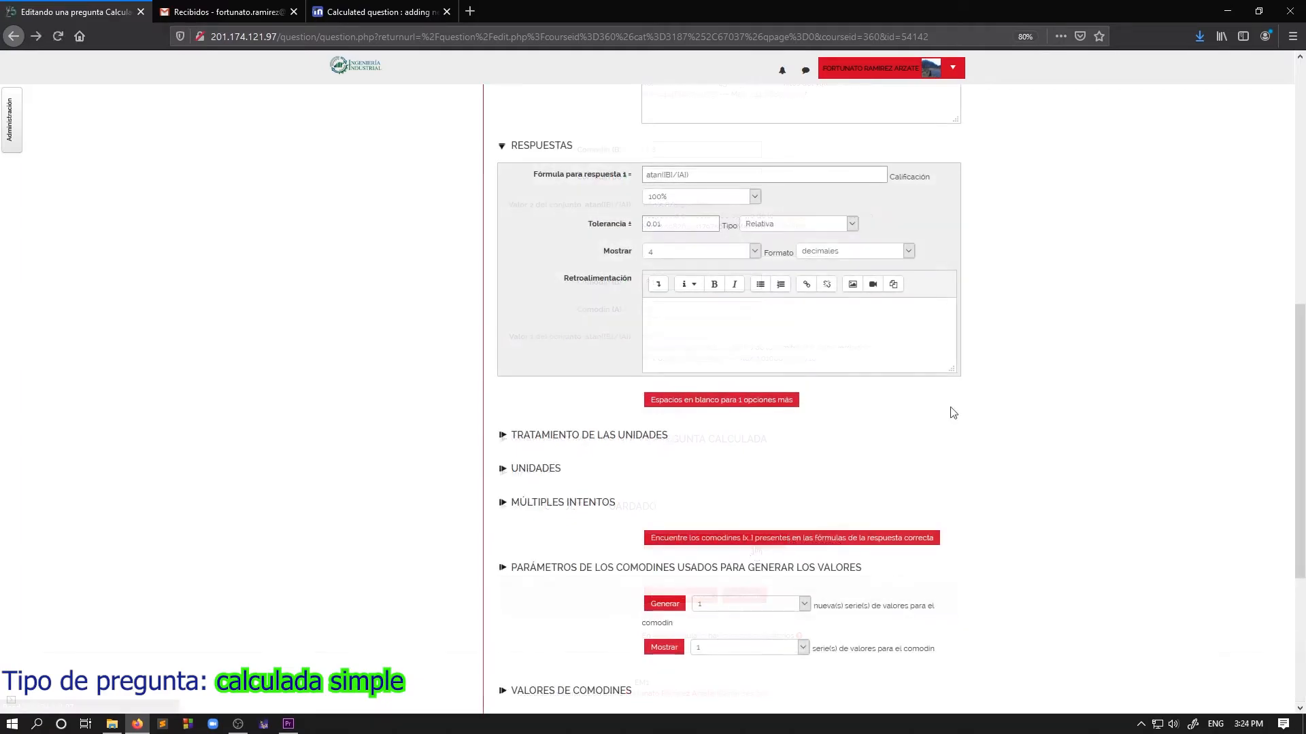
Step: Display 40 series of values for the question's wildcards
scroll(847, 445, down, 5)
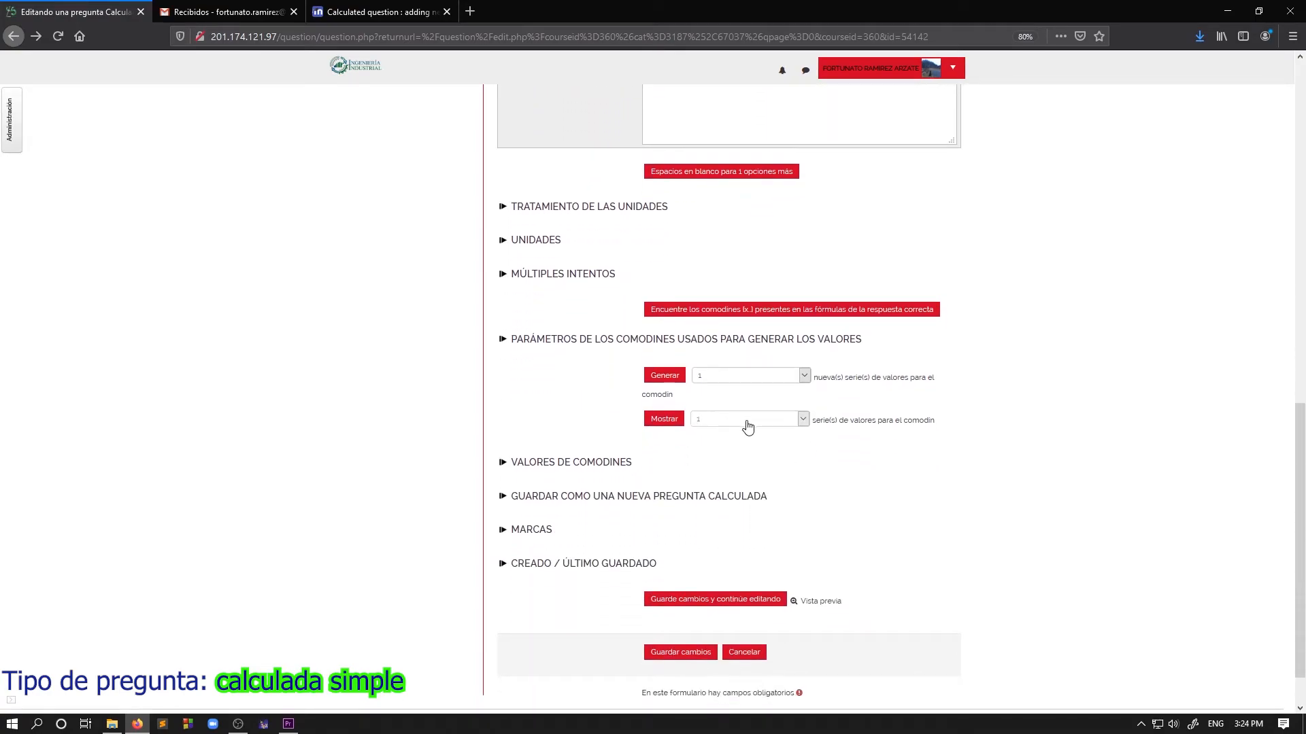
click(746, 425)
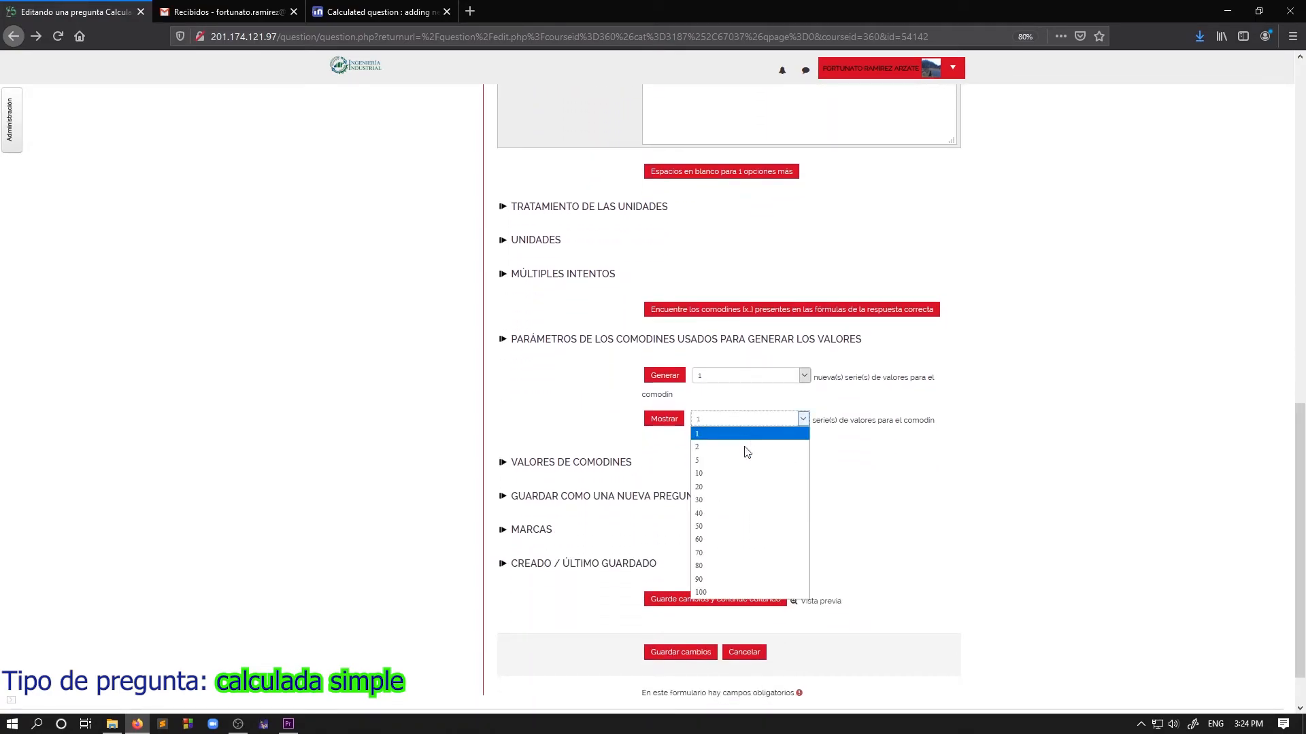
click(727, 514)
click(660, 421)
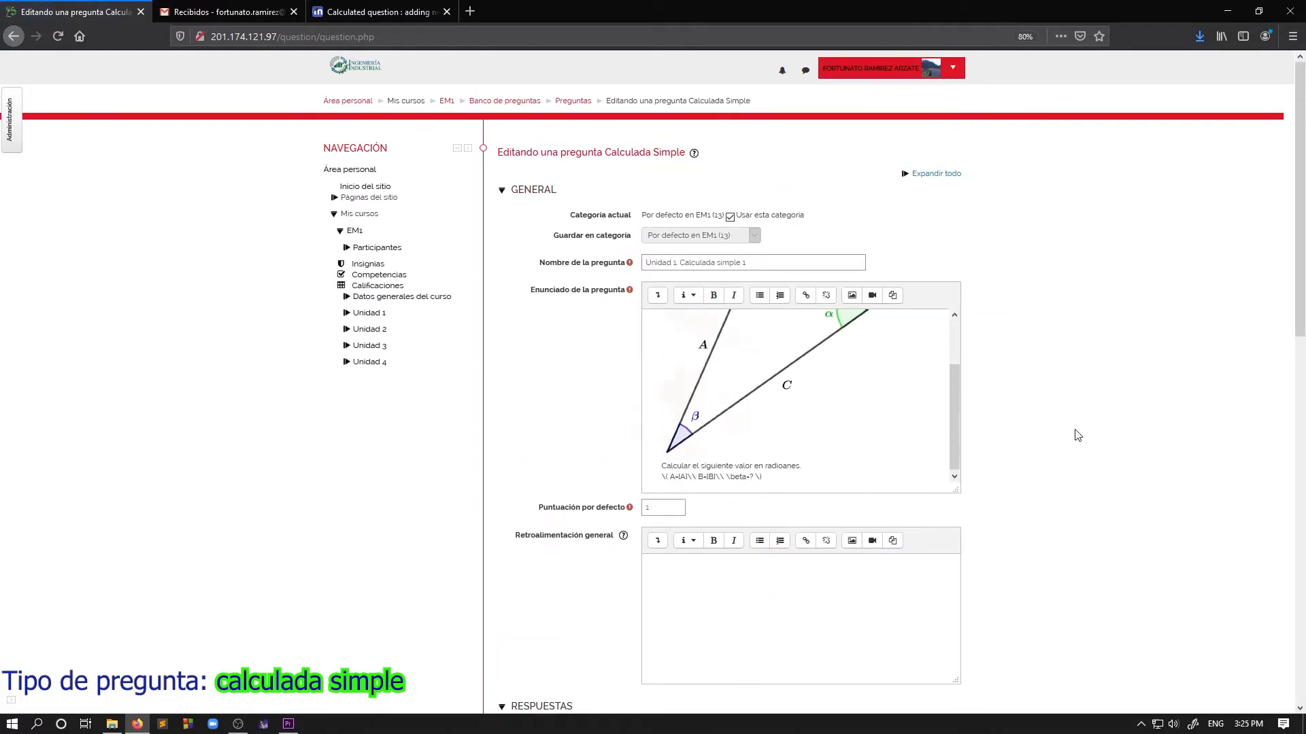
Step: Expand the wildcard values (Valores de comodines) and check the correct answers against their limits from set 40 down to 1
scroll(1079, 436, down, 15)
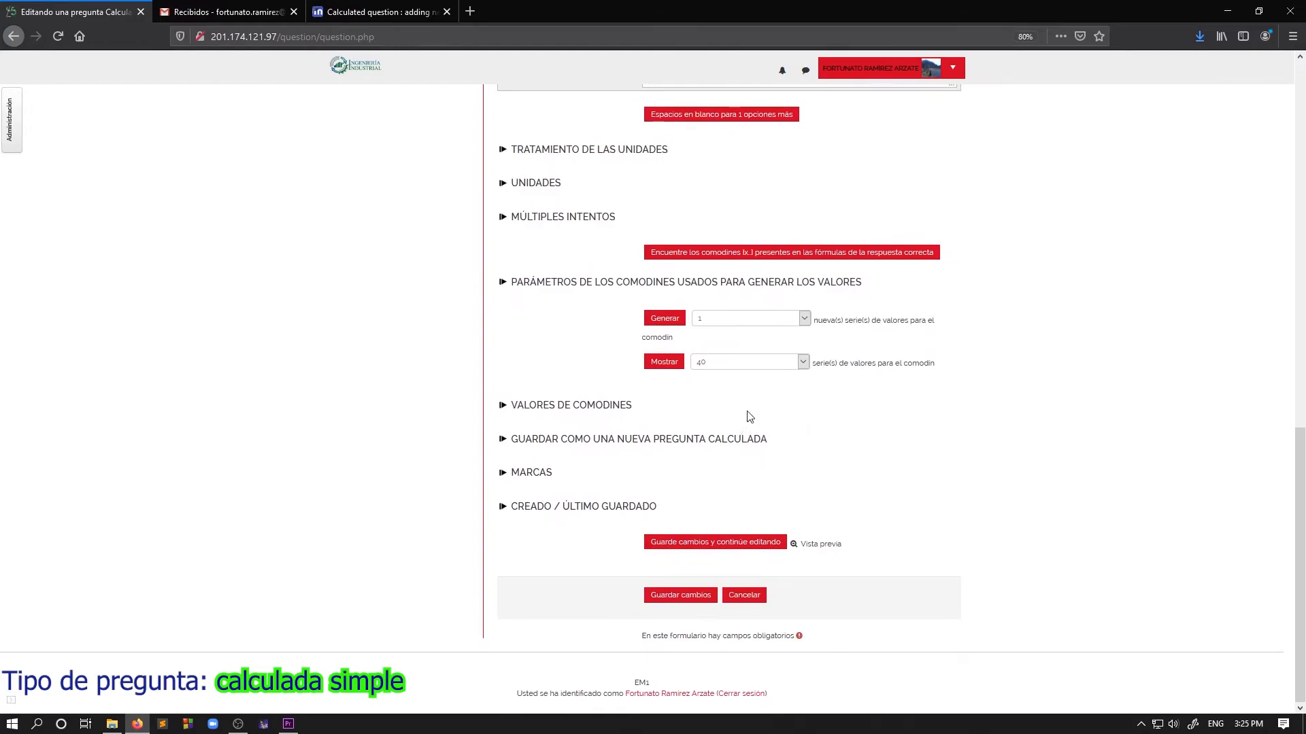
click(602, 408)
scroll(936, 437, down, 3)
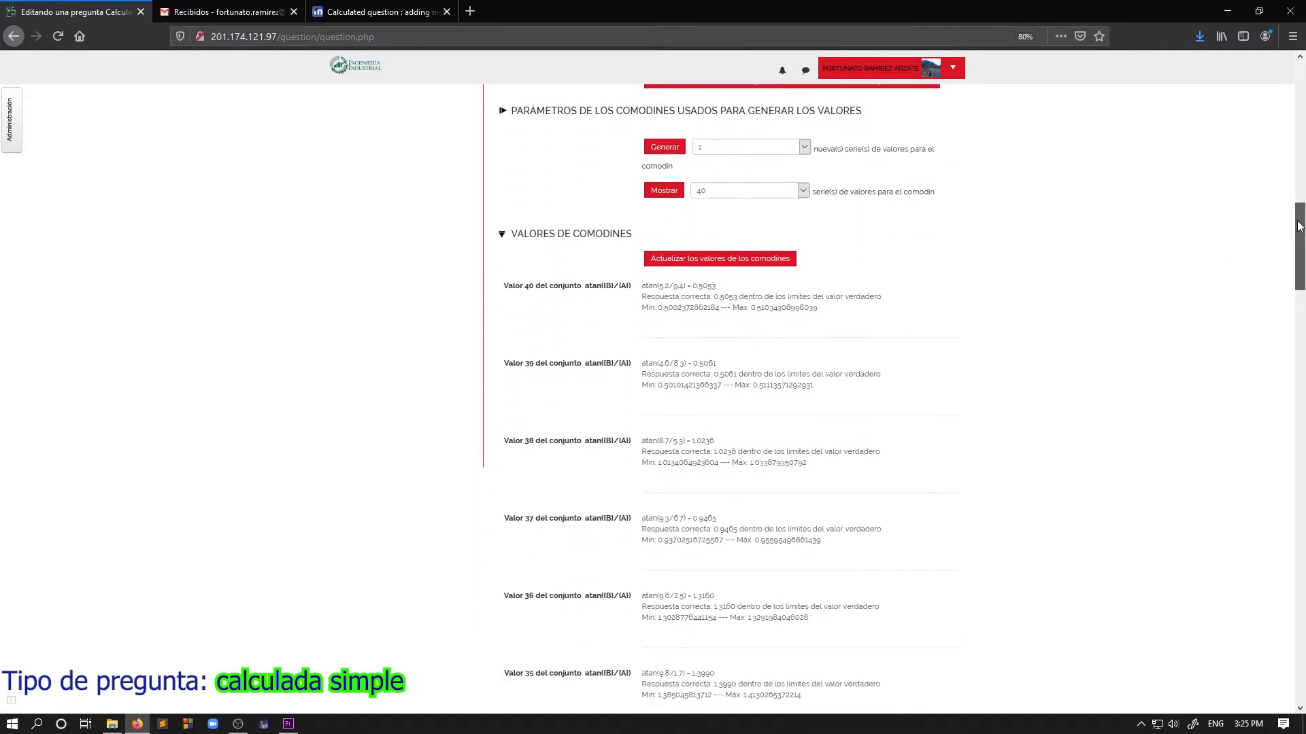
drag(1299, 228, 1303, 640)
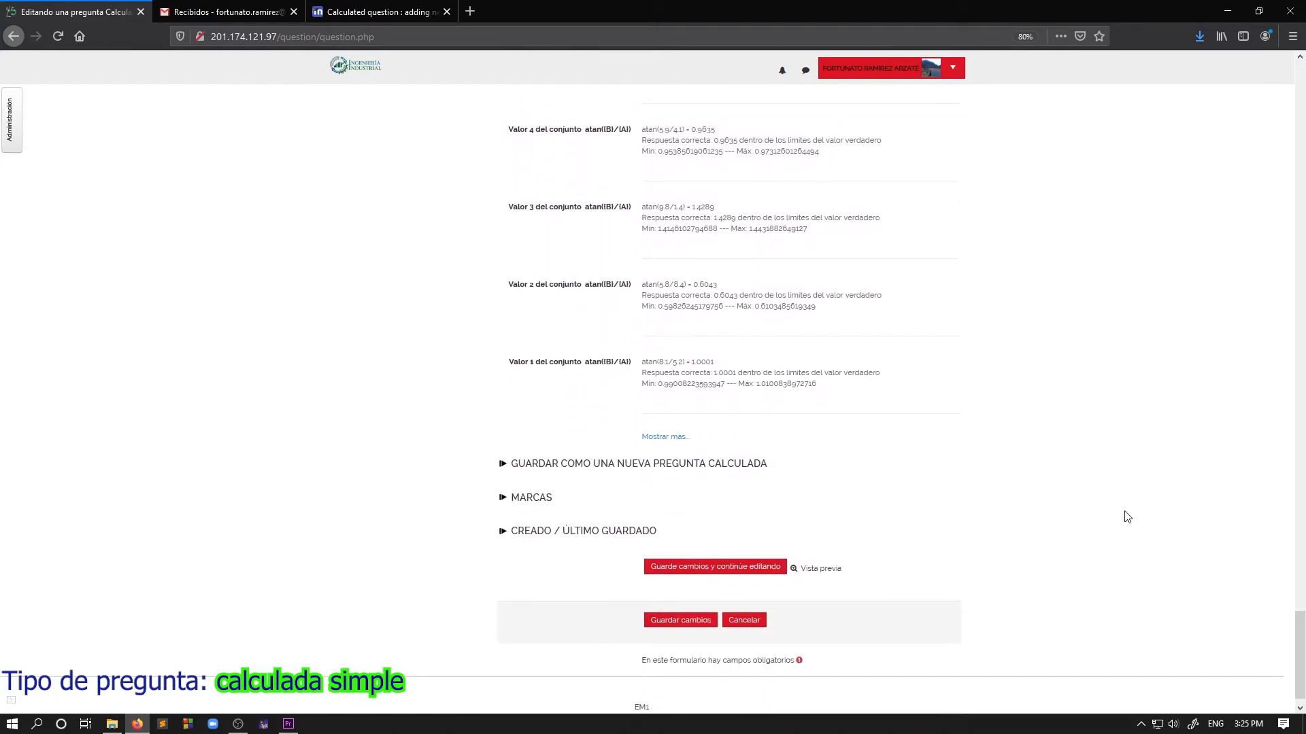
Step: Show the editable A and B wildcard values of the sets and save the question, returning to the question bank
click(656, 440)
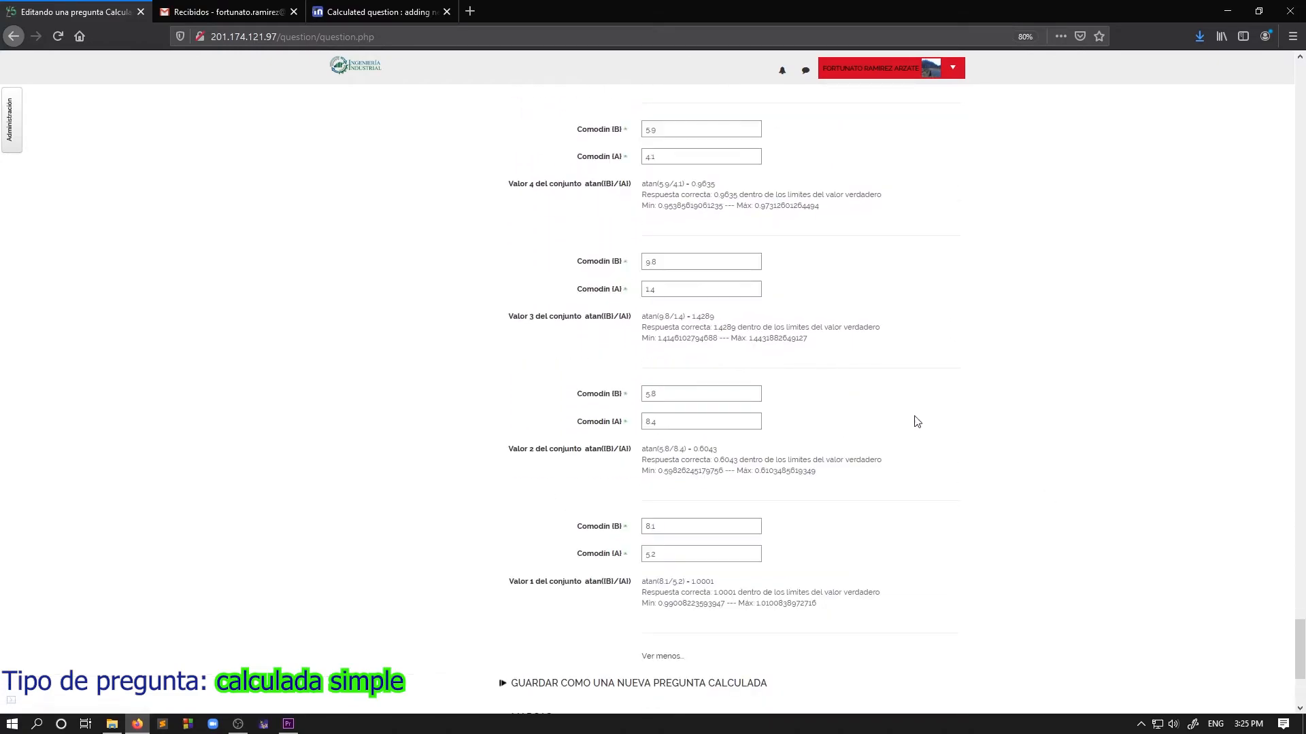
scroll(939, 435, down, 3)
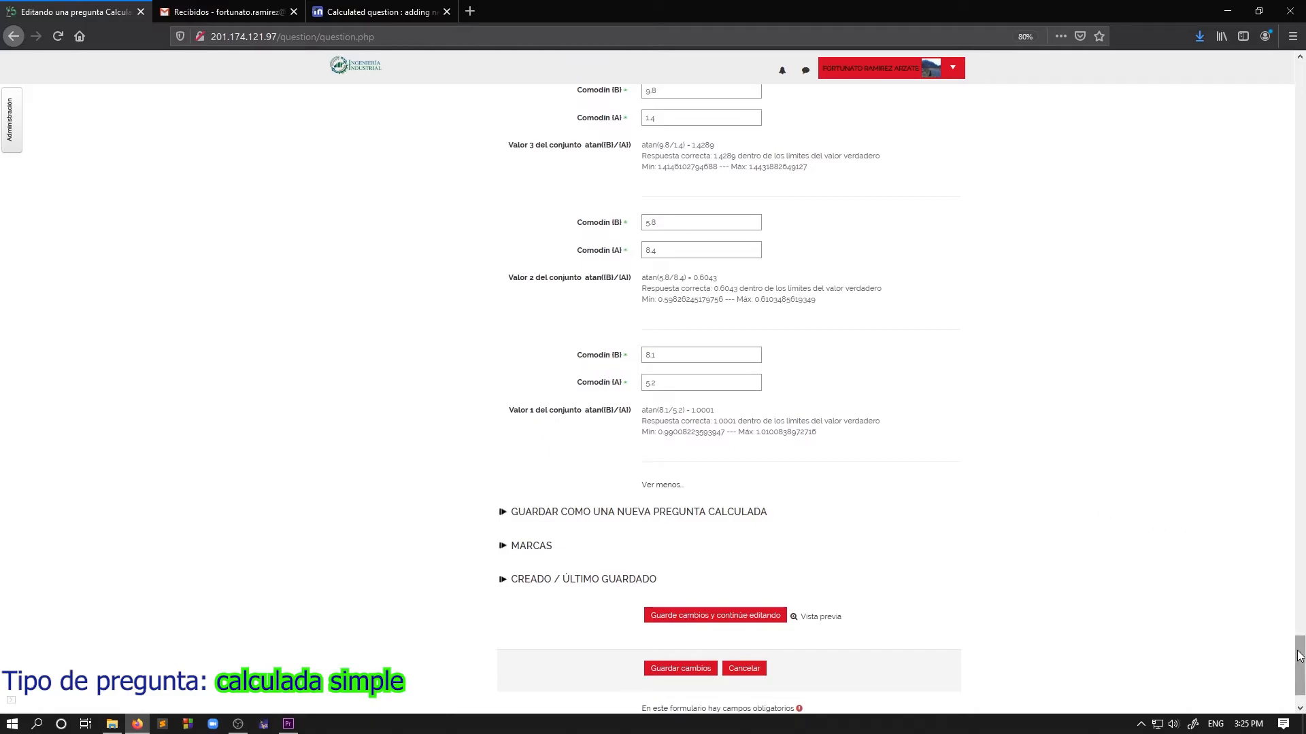
drag(1299, 656, 929, 726)
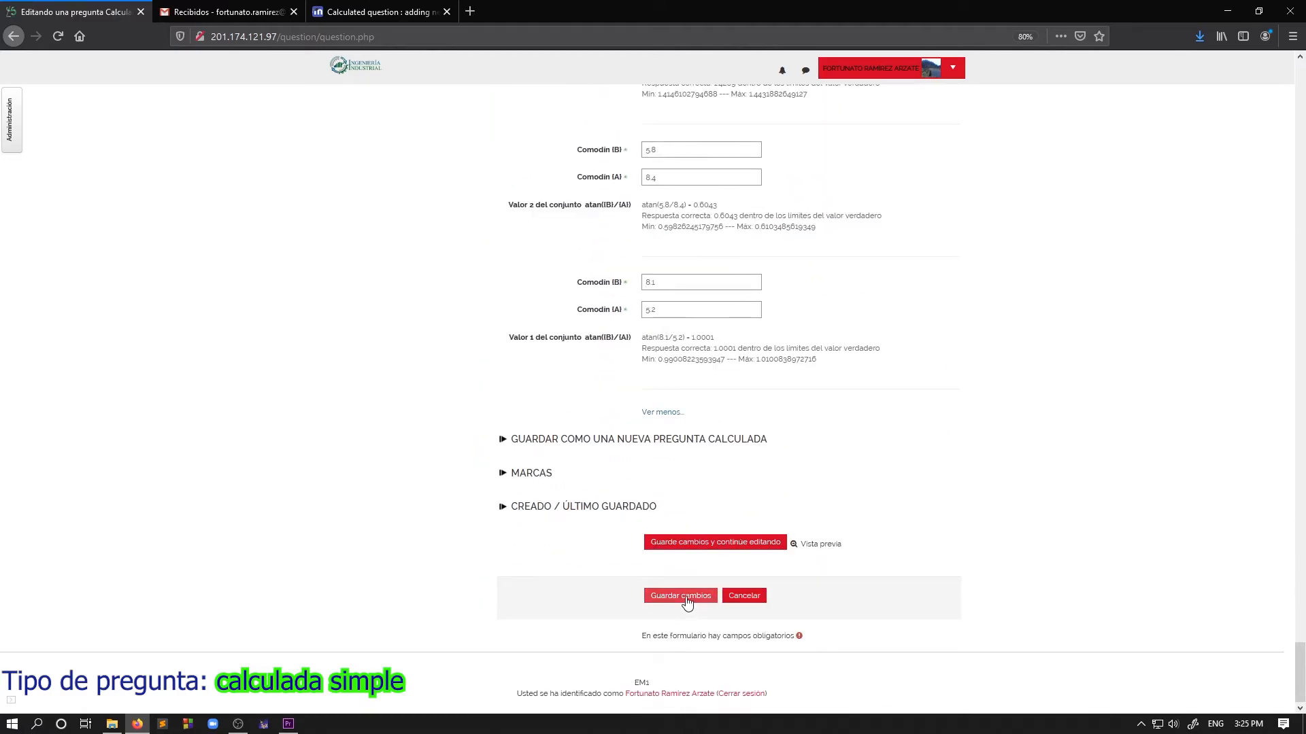
click(687, 602)
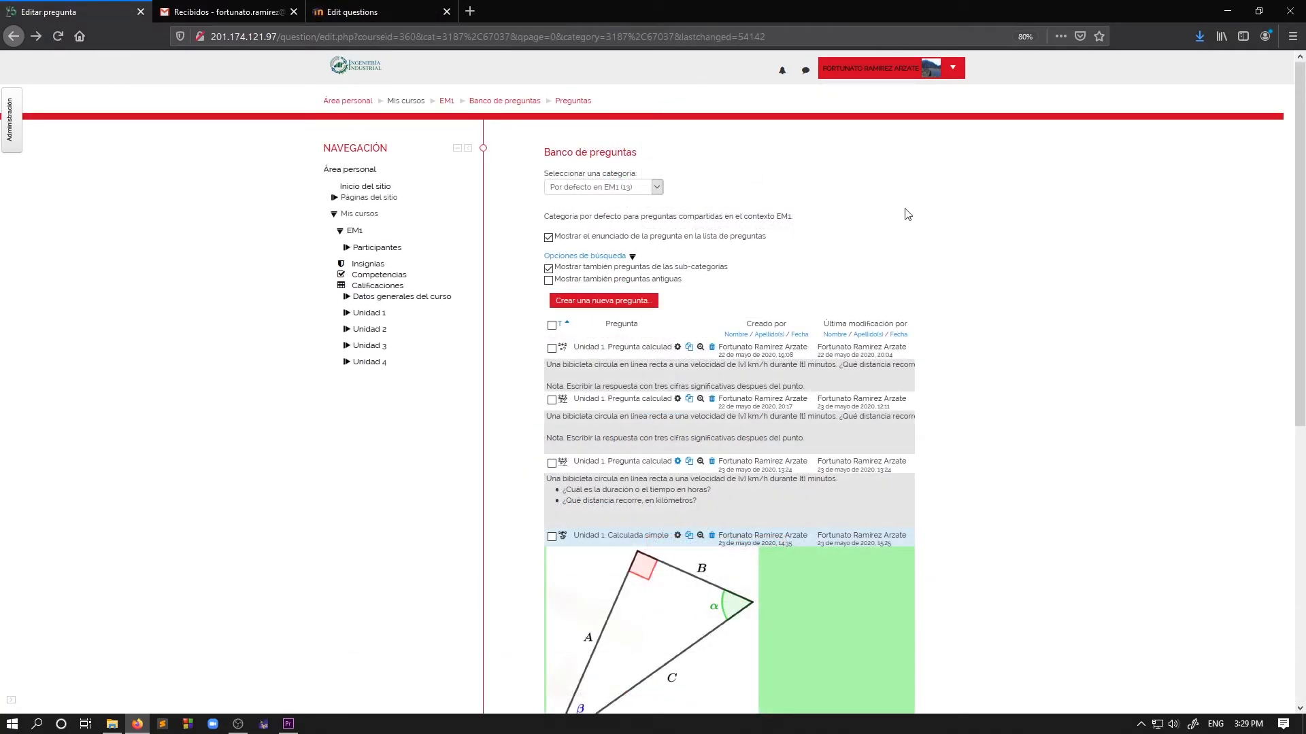
Step: Create a new question of type "Elige la palabra perdida" in the question bank
click(612, 300)
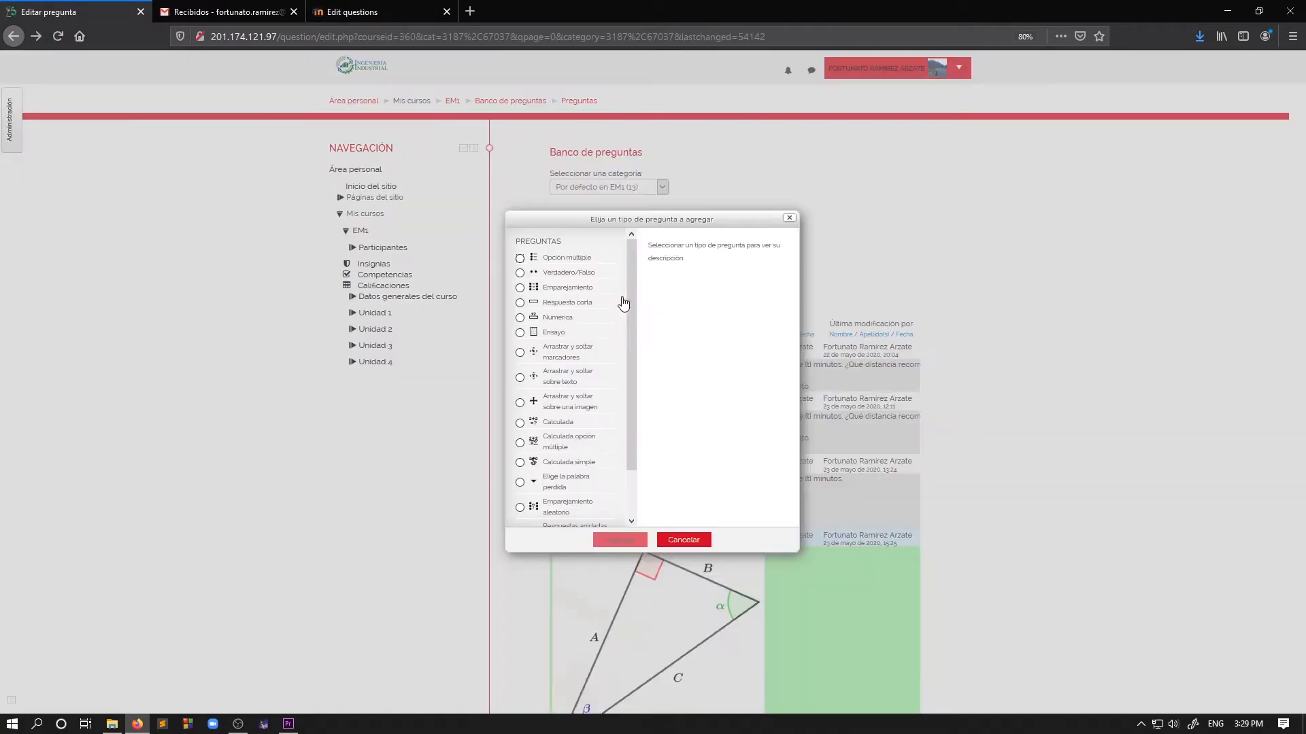
scroll(623, 349, down, 2)
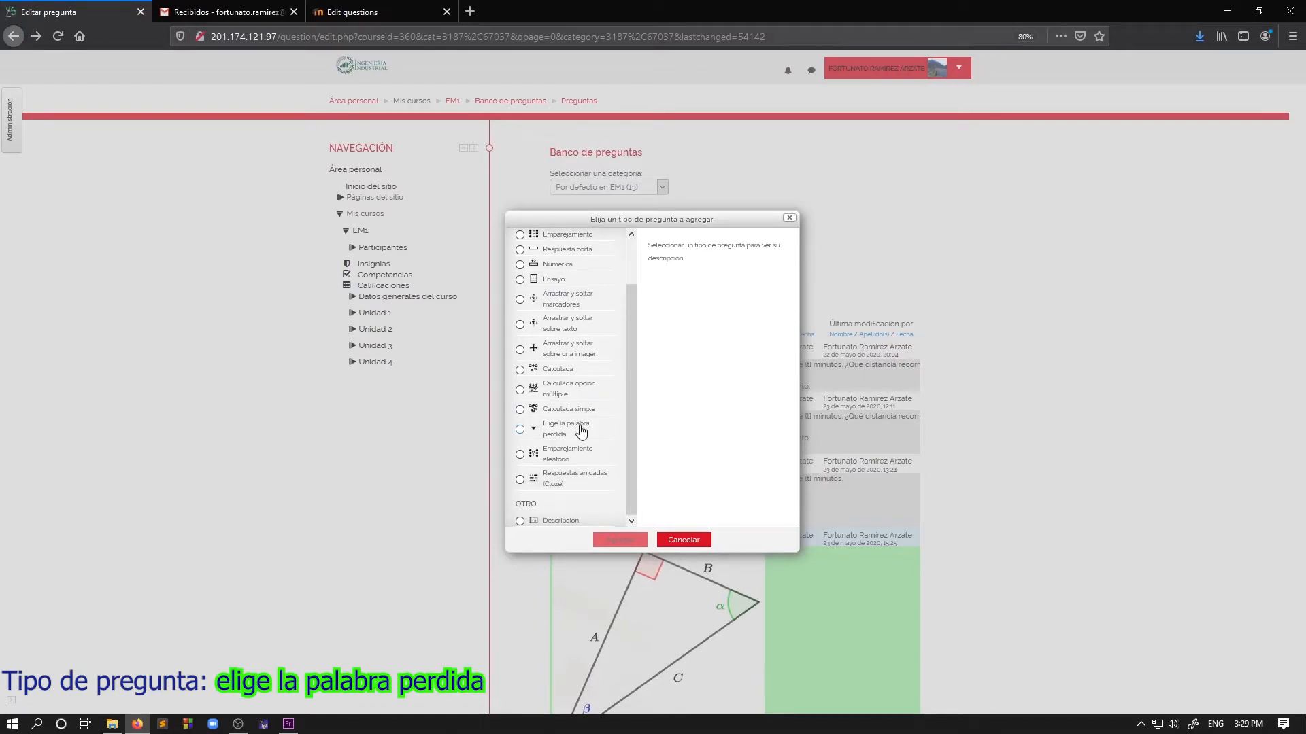
click(522, 429)
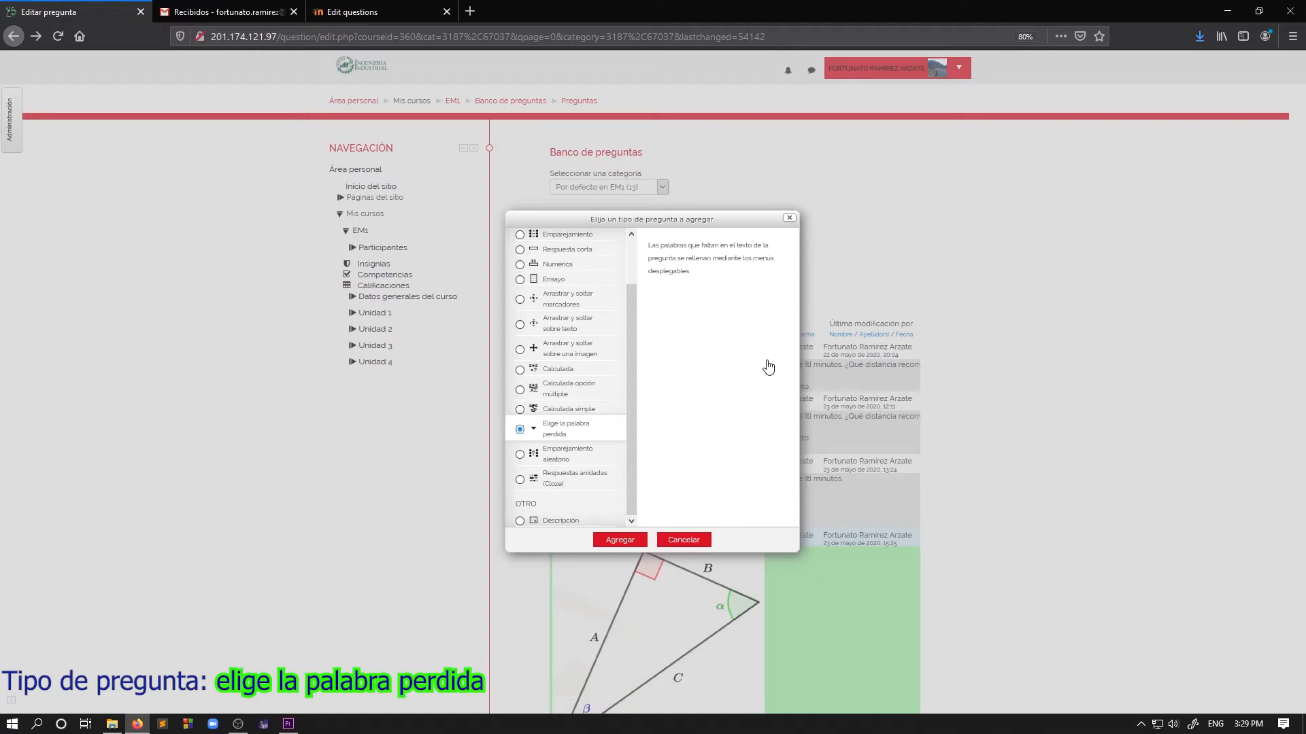
click(616, 541)
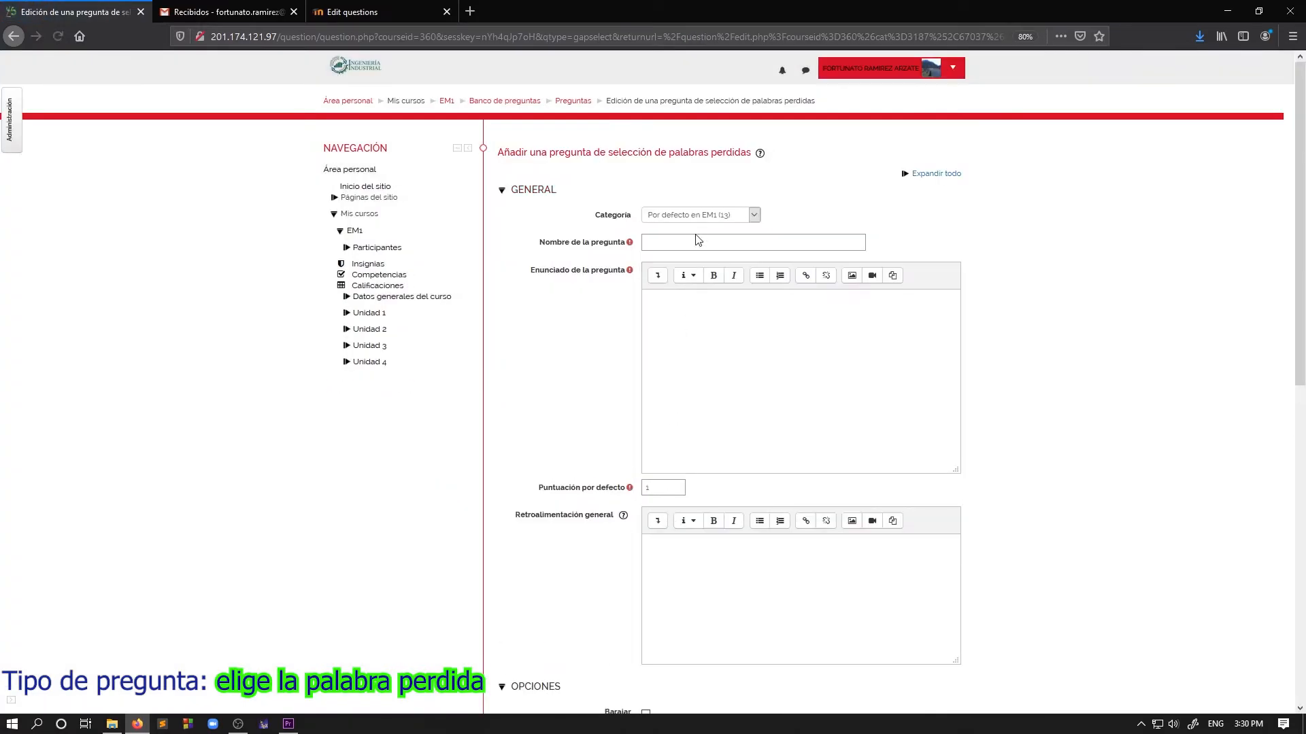
Step: Name the question "Unidad 1. Elige la palabra perdoda 1" and begin its statement with "Las redes [["
click(709, 249)
ctrl+scroll(714, 336, up, 6)
scroll(787, 426, down, 5)
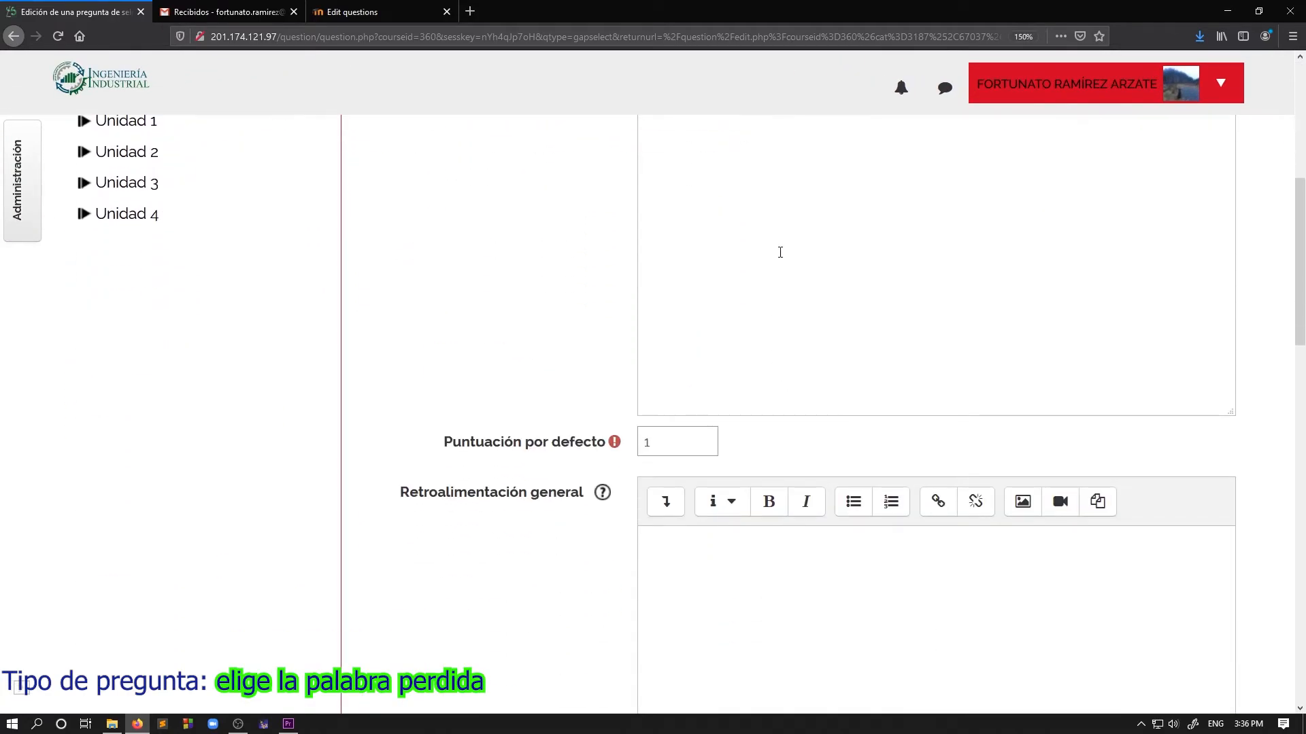
scroll(780, 252, up, 3)
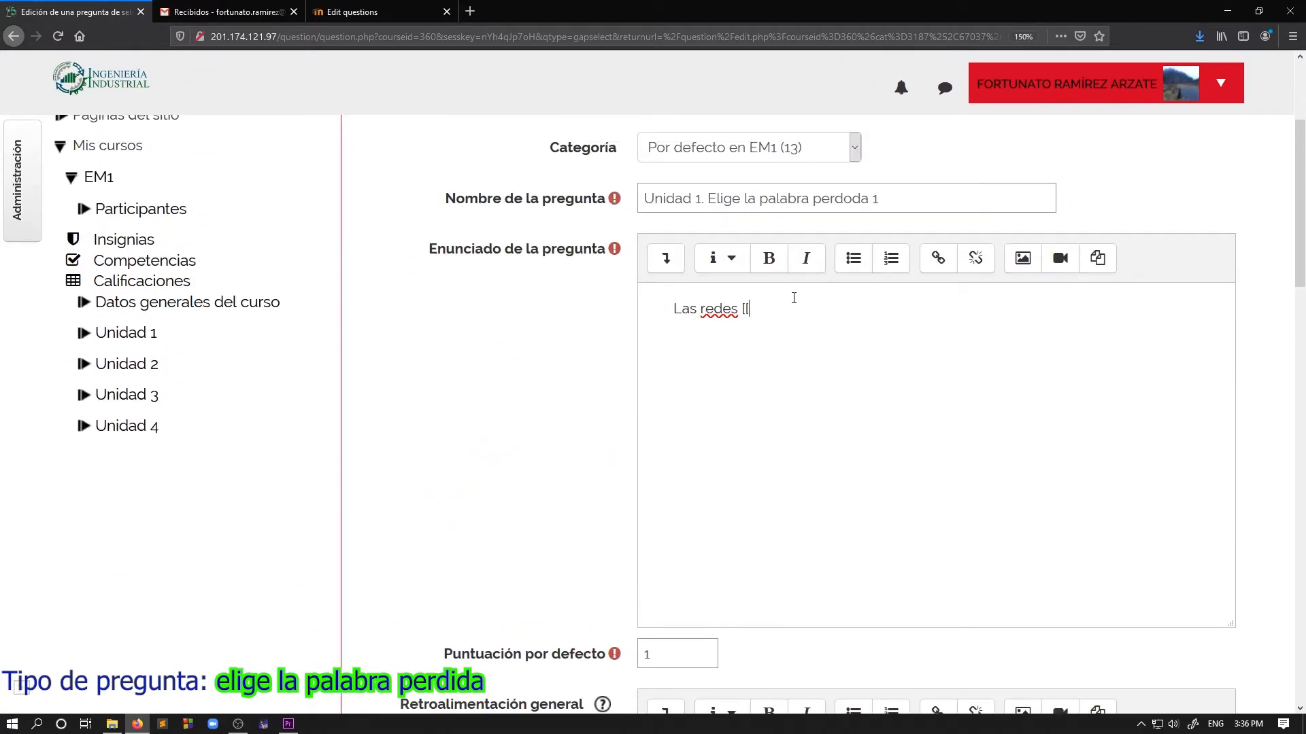
Step: Continue the statement so it reads "Las redes [[1]] surgieron primero que las redes [[2]], y las redes"
text(])
text(1)
text(surgieron p)
text(rimero que las re)
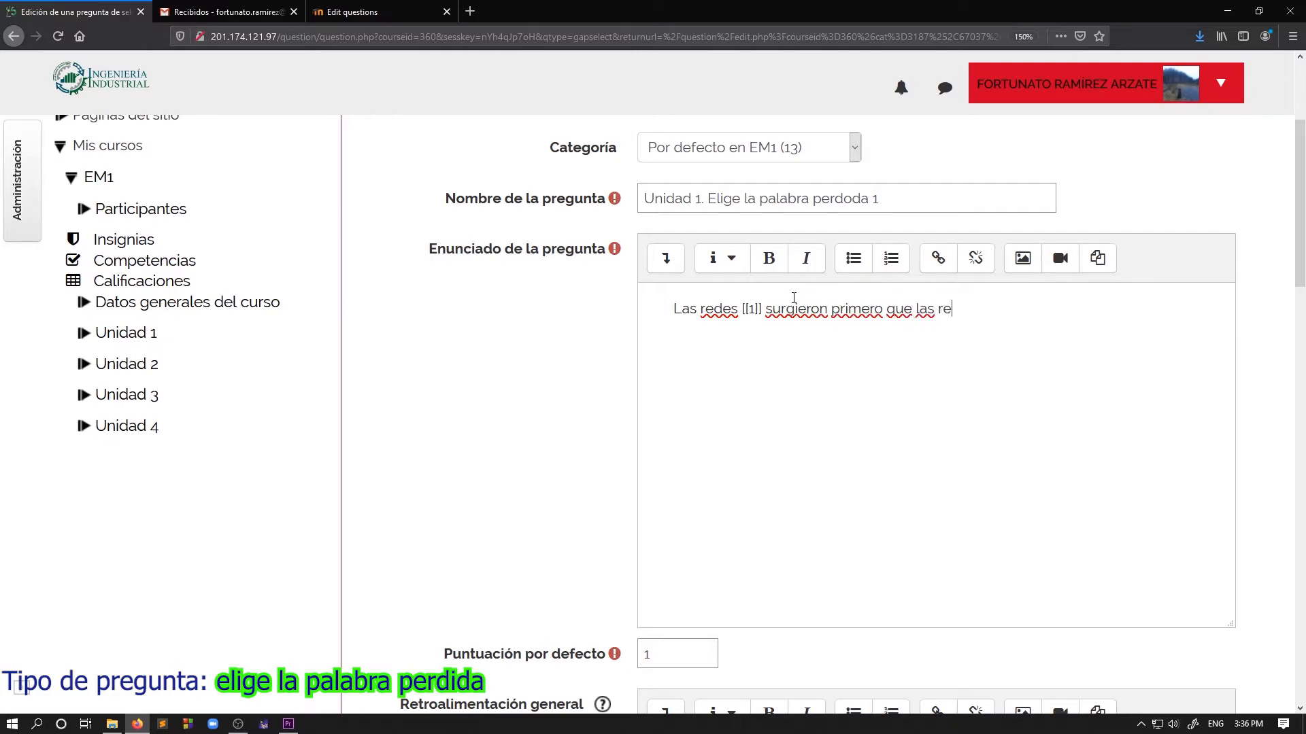
text(des [[)
text(2)
text(, y las redes)
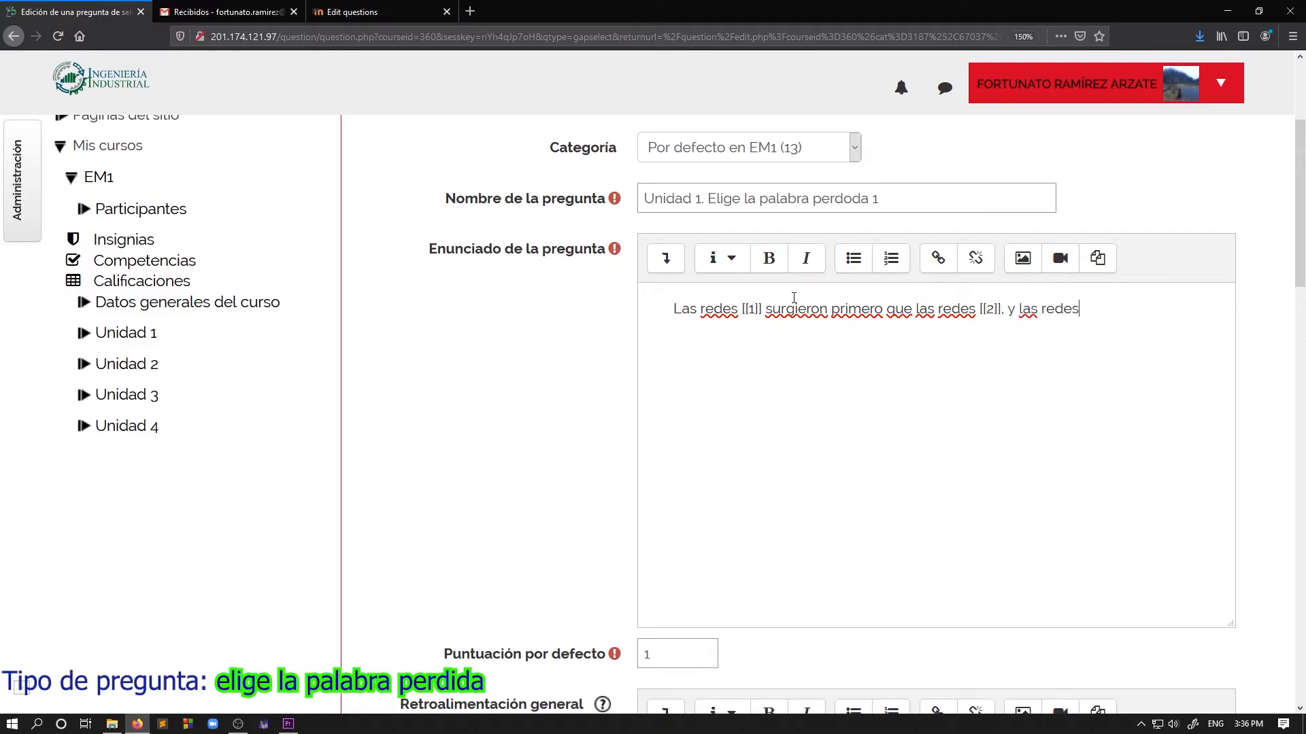
Step: Finish the statement with an unnumbered third gap and the words "[[]] surgieron después de ambas."
text( [[]] surgieron)
key(BackSpace)
key(BackSpace)
key(BackSpace)
text(ron después de ambas)
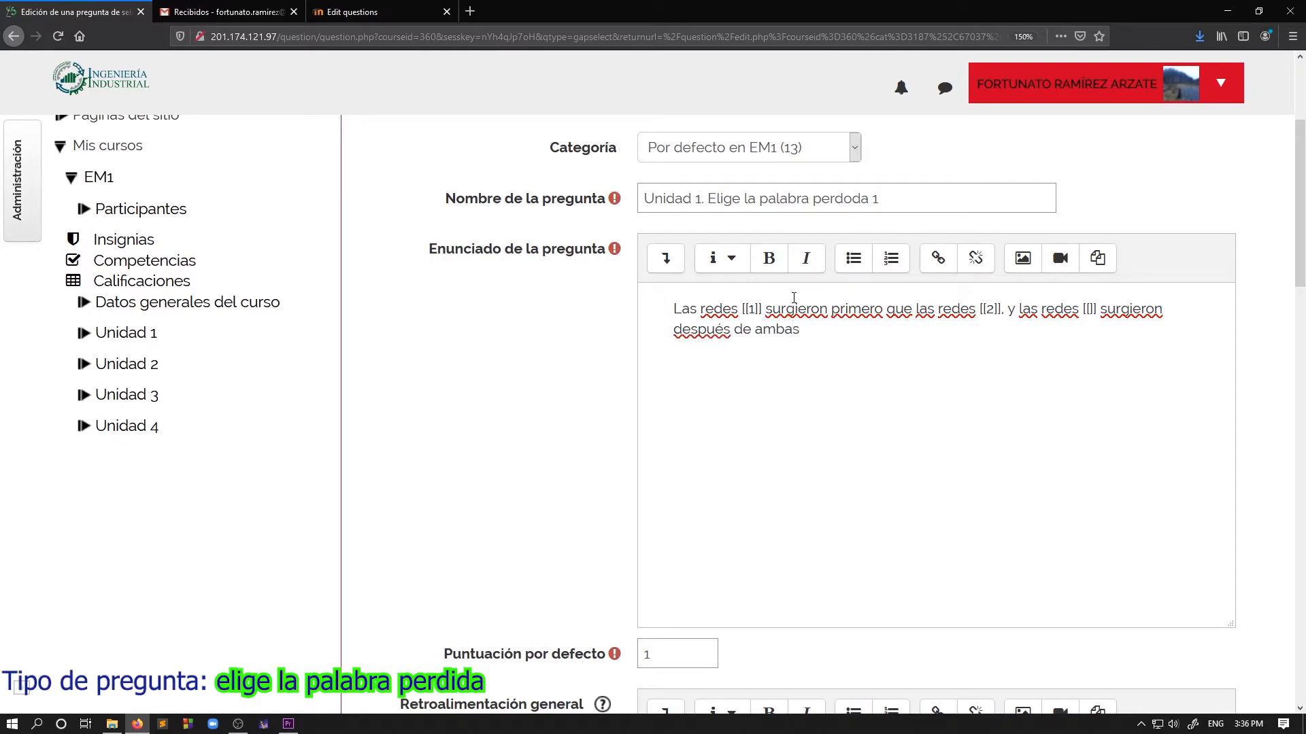
text(.)
Step: Enter "WAN" as the answer of option 1, matching gap [[1]] of the statement
key(ctrl+minus)
key(ctrl+minus)
key(ctrl+minus)
key(ctrl+minus)
key(ctrl+minus)
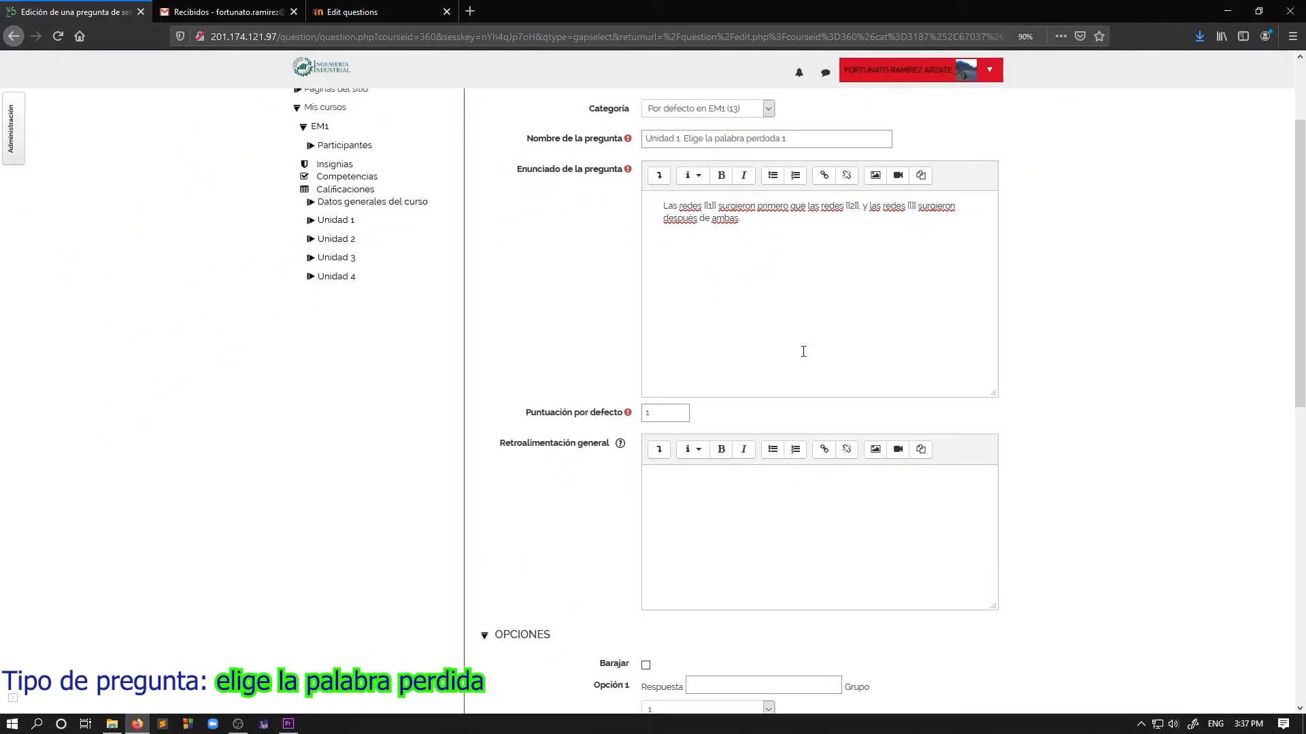
click(1026, 35)
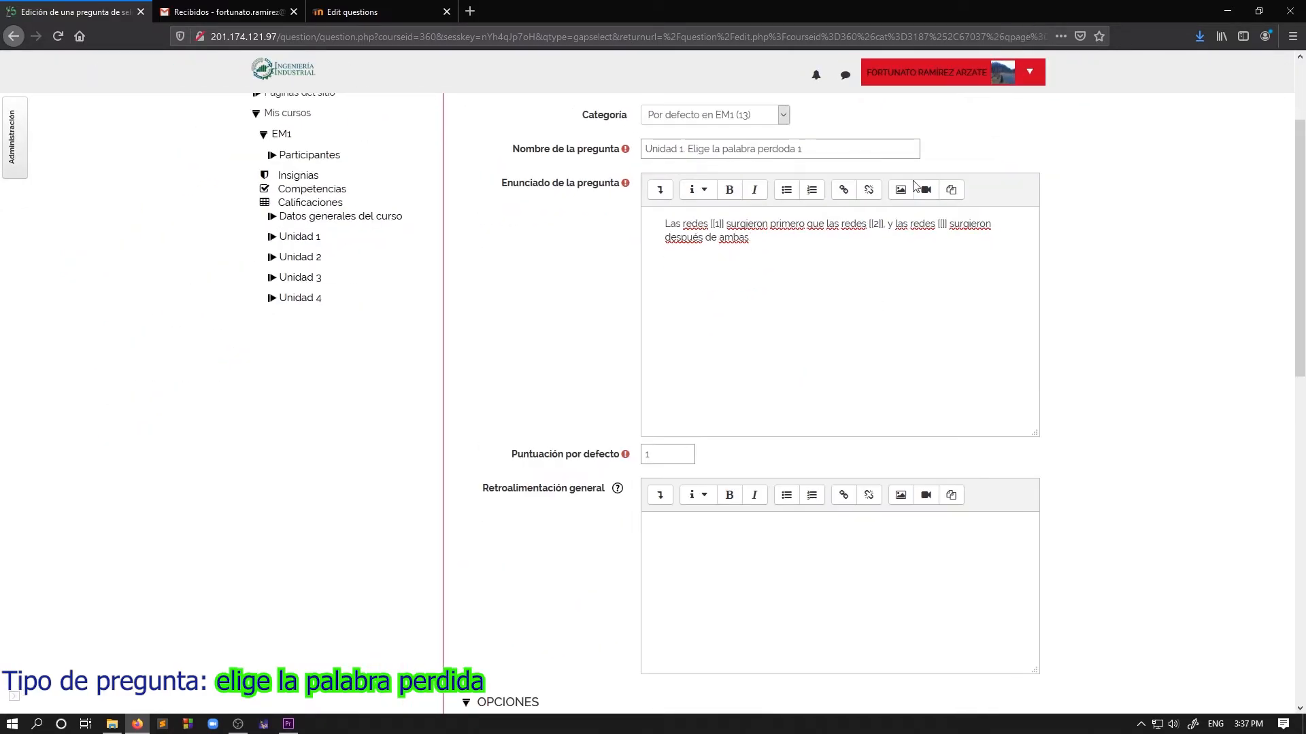
scroll(793, 312, down, 5)
scroll(793, 313, down, 1)
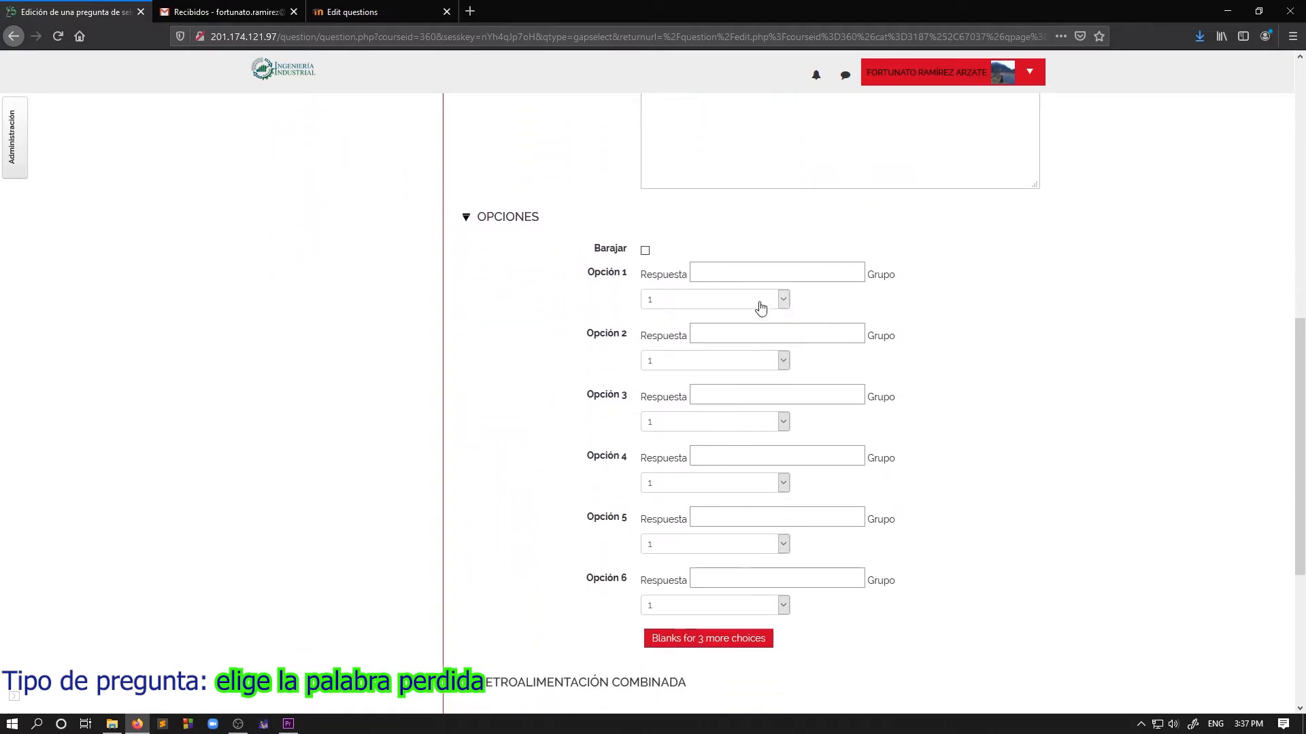
click(723, 271)
scroll(793, 260, up, 9)
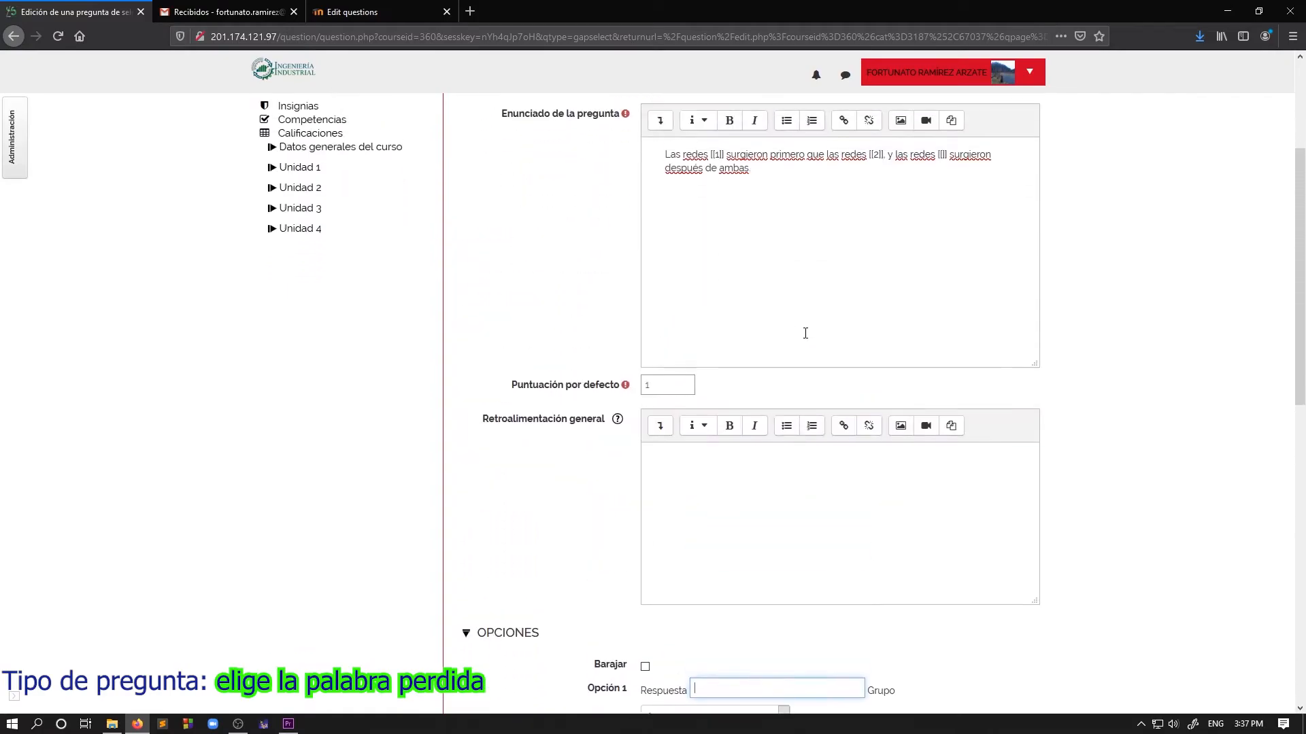
scroll(664, 418, down, 9)
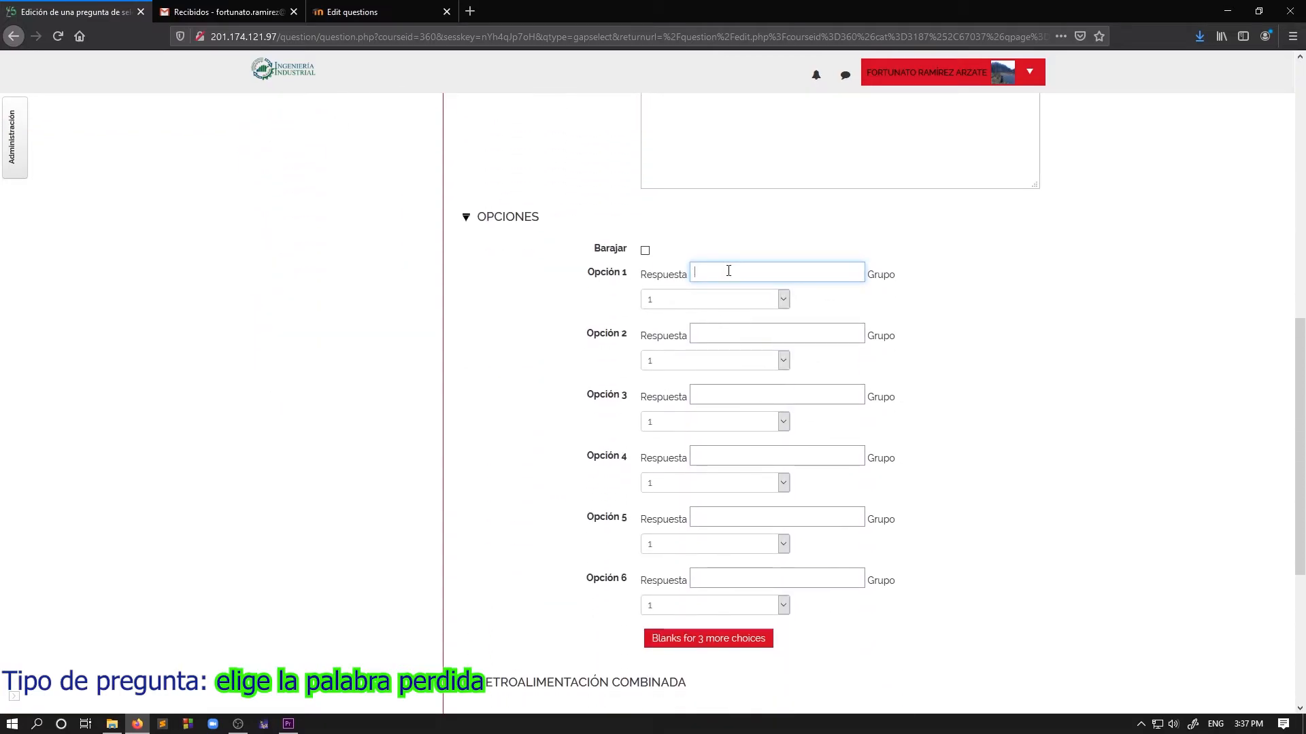
text(WAN)
Step: Enter "LAN" as the answer of option 2, matching gap [[2]] of the statement
scroll(780, 327, up, 9)
scroll(781, 329, up, 1)
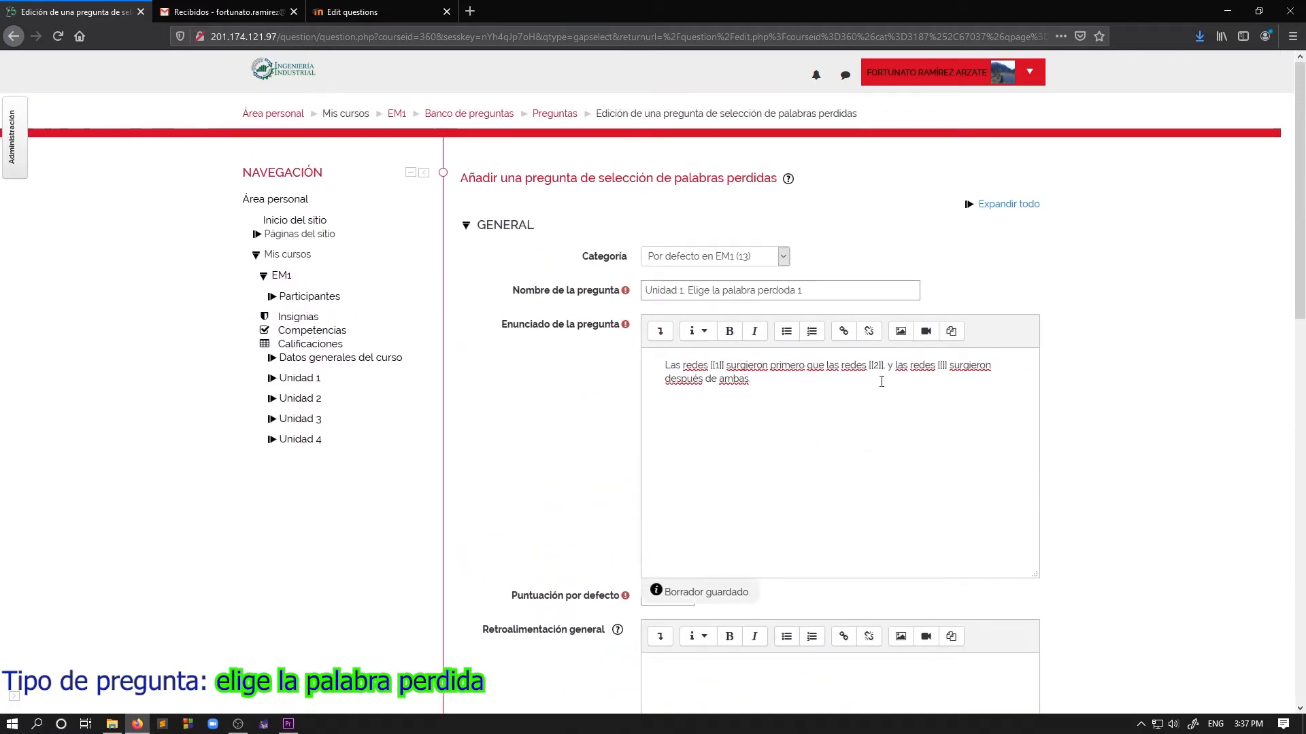
scroll(850, 365, down, 10)
click(748, 269)
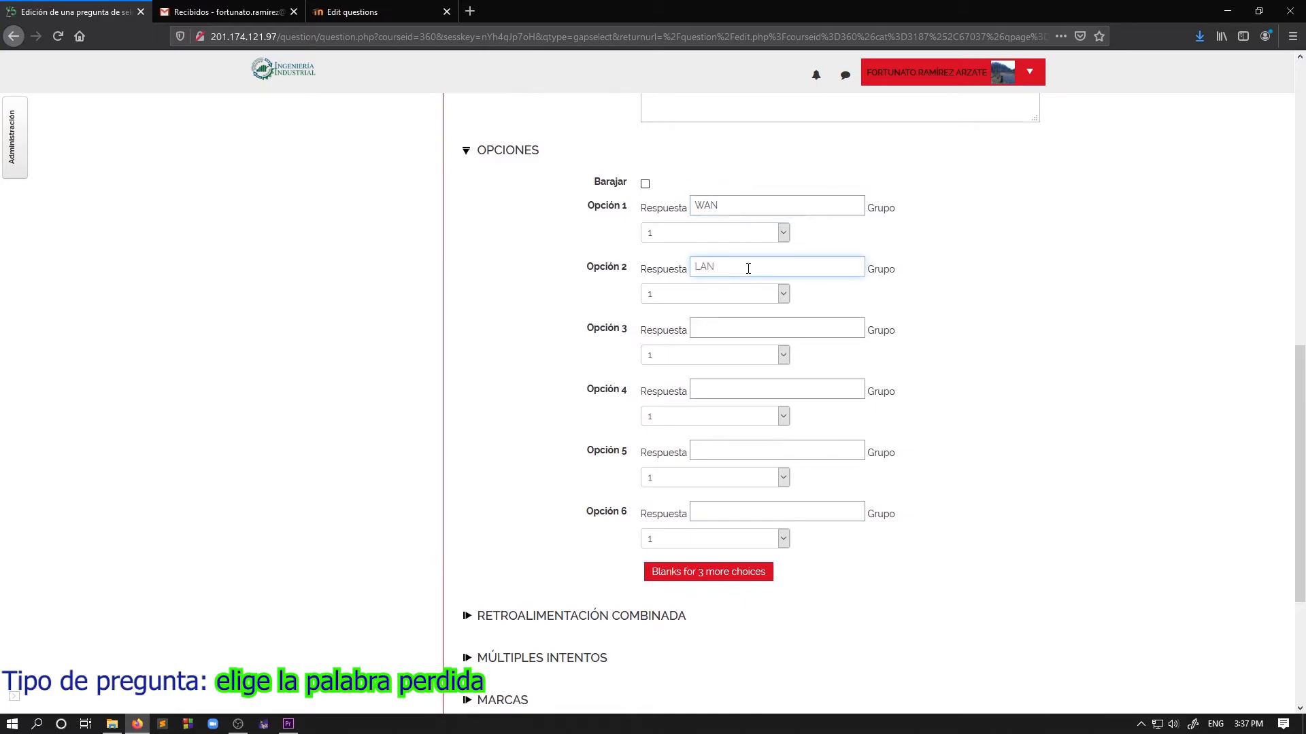
Step: Number the third gap of the question statement so it reads [[3]]
scroll(932, 277, up, 10)
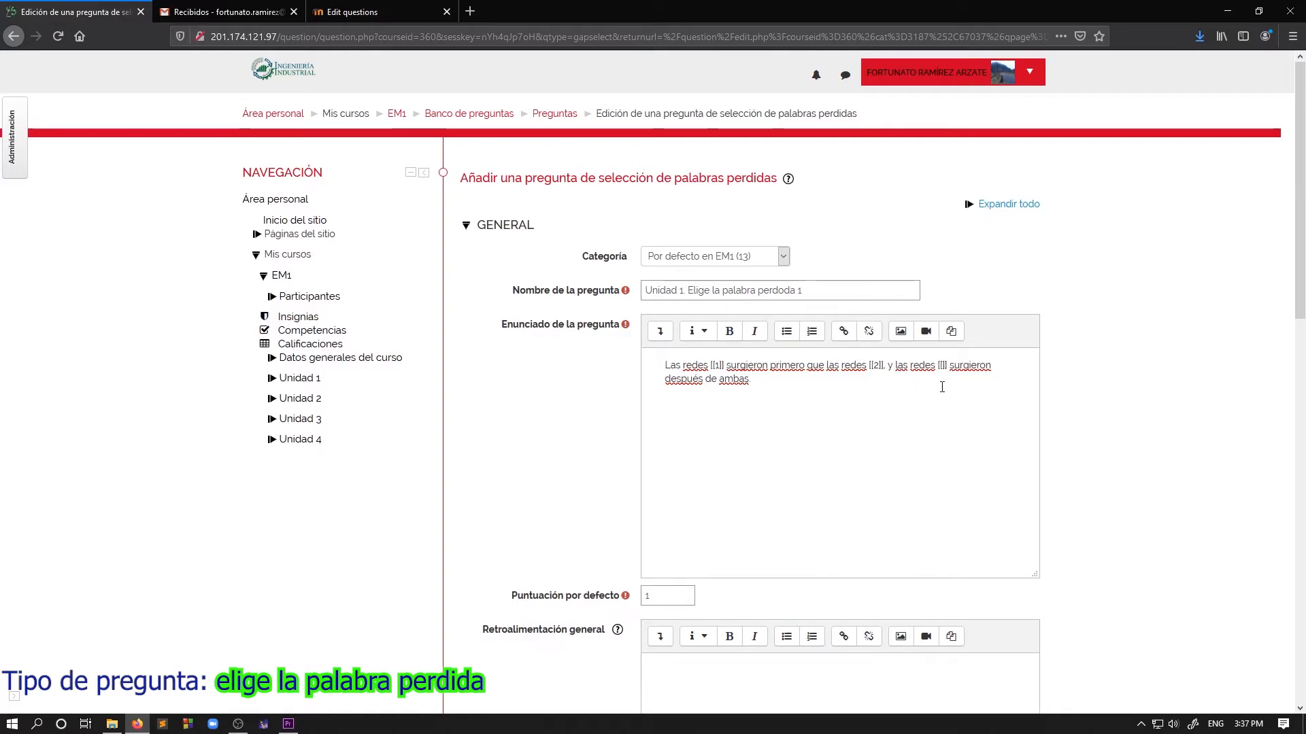
scroll(942, 387, up, 5)
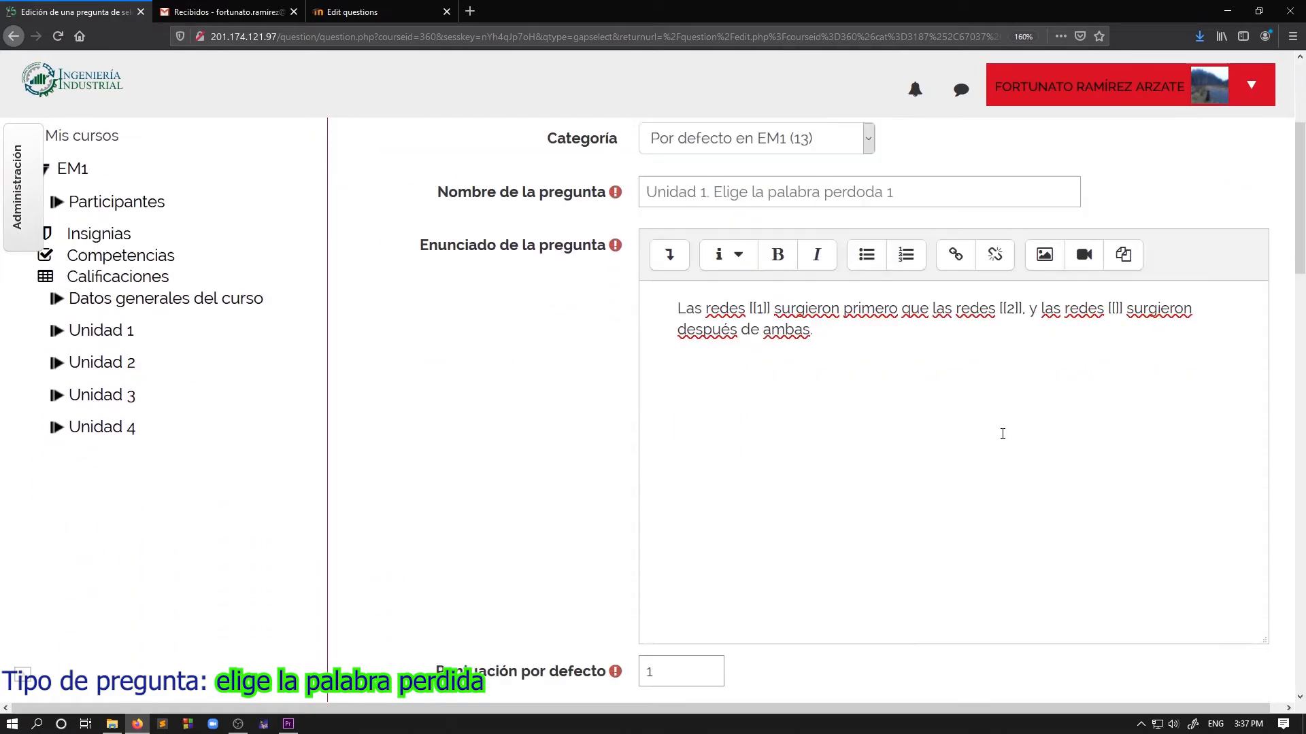
scroll(1115, 268, down, 2)
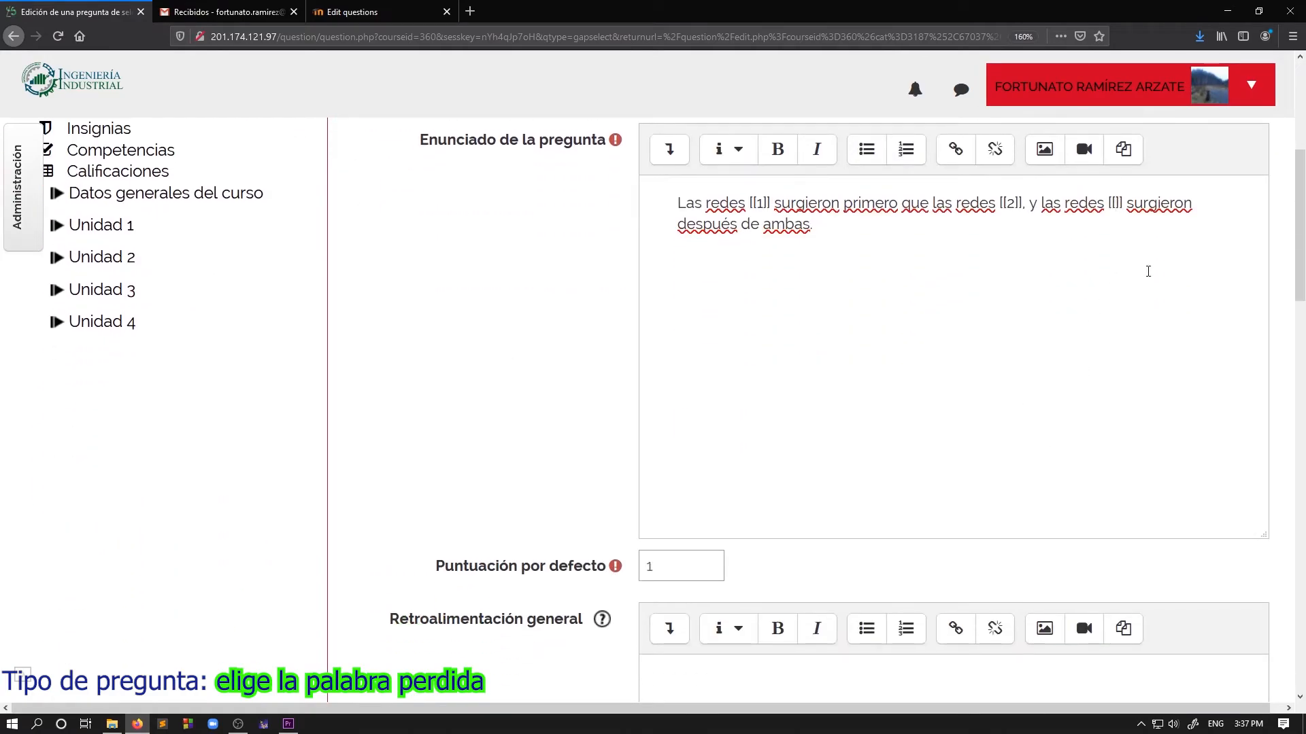
text(3)
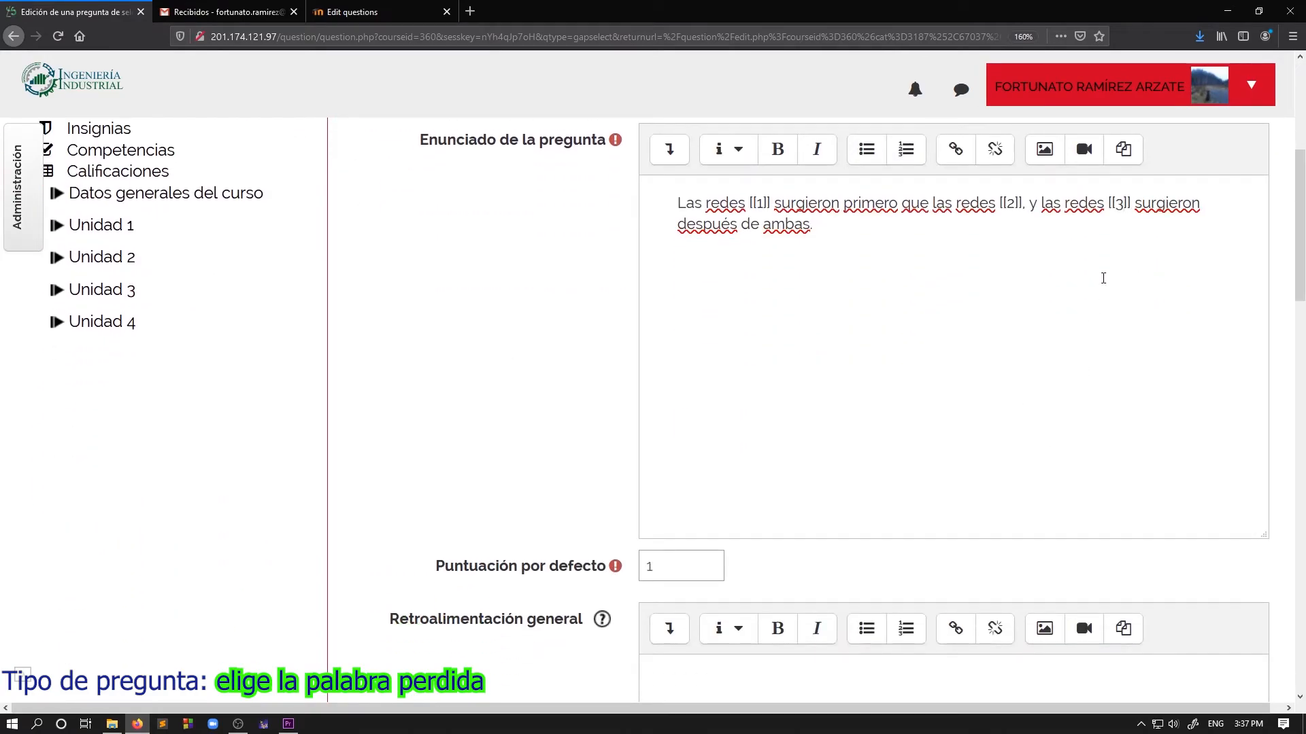
Step: Enter "MAN" as the answer of option 3, matching gap [[3]] of the statement
scroll(1084, 294, down, 10)
scroll(986, 389, up, 5)
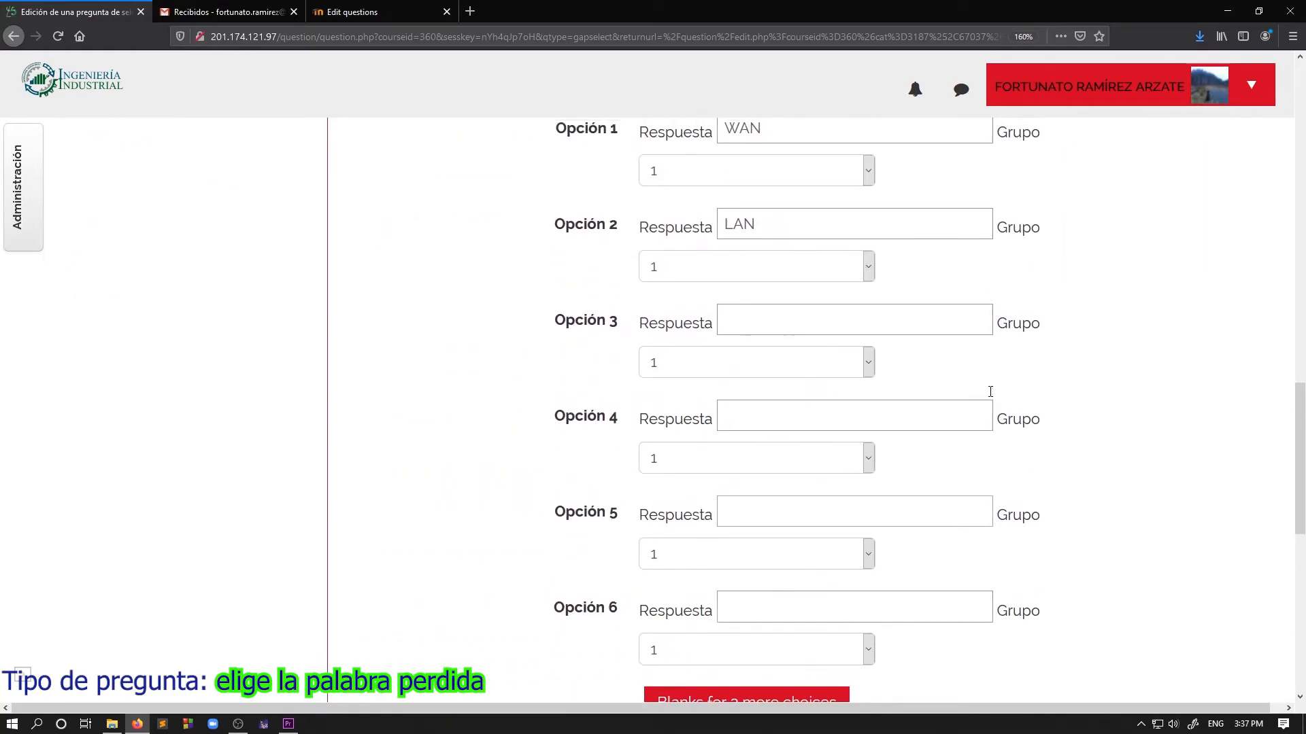
scroll(810, 434, down, 2)
scroll(809, 437, down, 2)
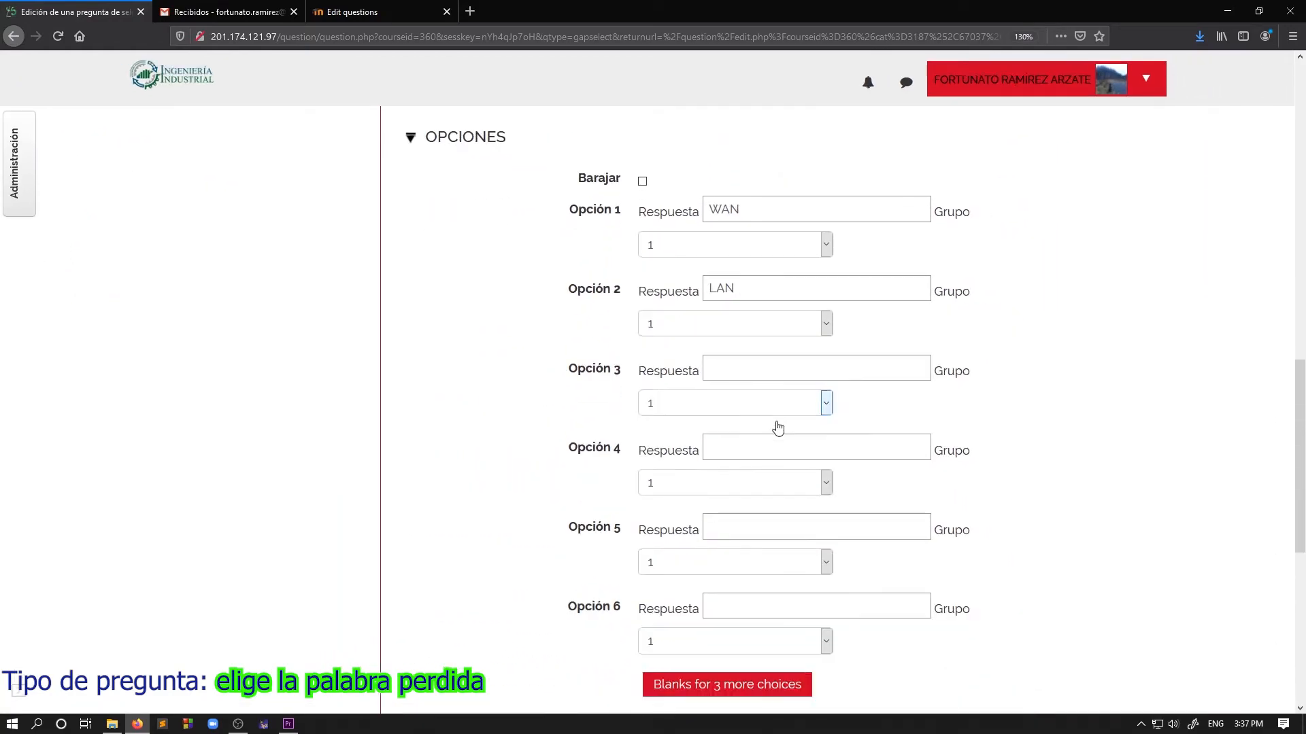
click(736, 340)
text(MAN)
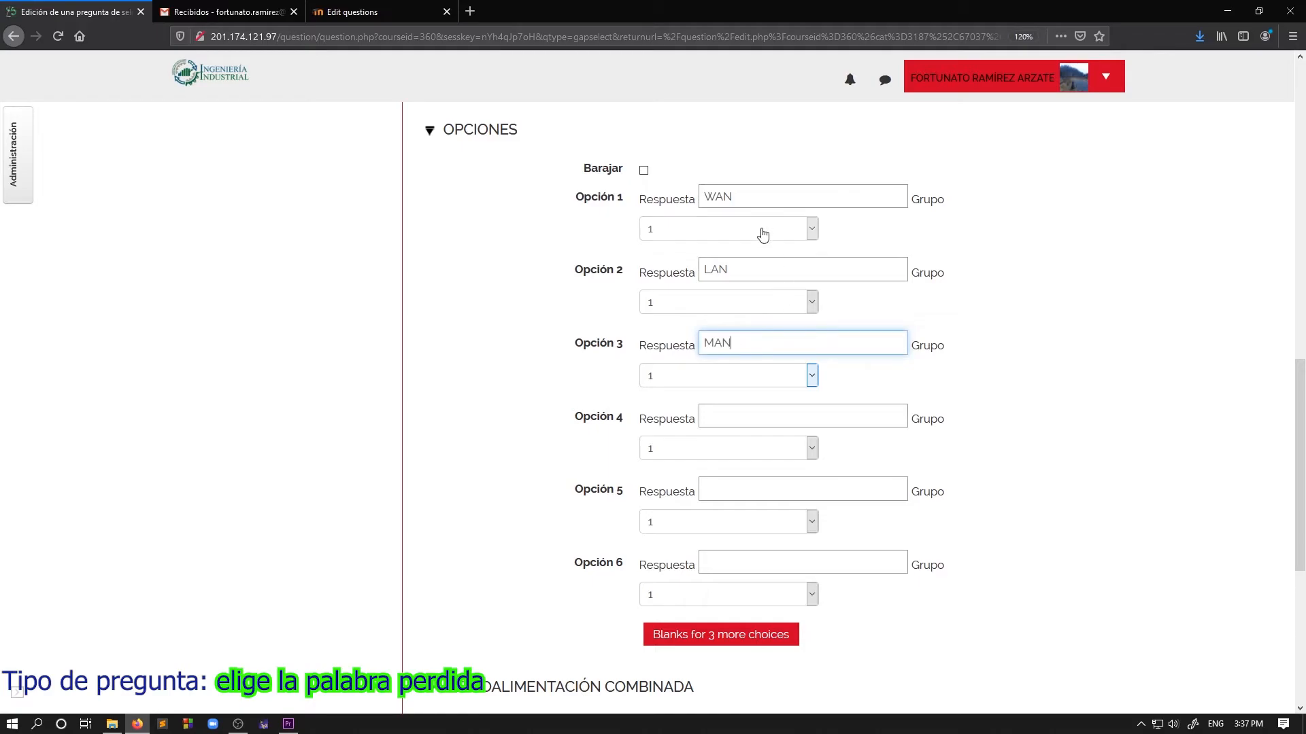
Step: Review the options' answers, groups and shuffle setting against the numbered gaps in the question statement
scroll(819, 365, up, 5)
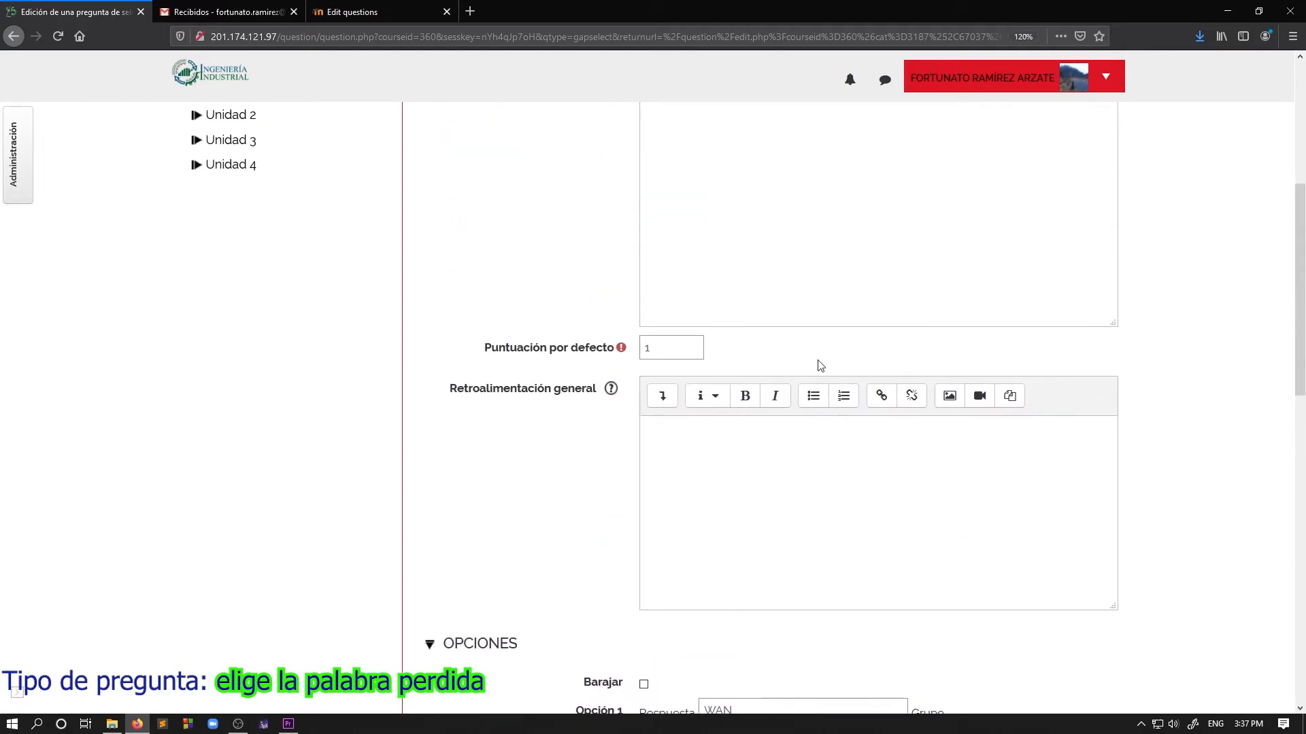
scroll(819, 365, down, 3)
scroll(820, 364, down, 2)
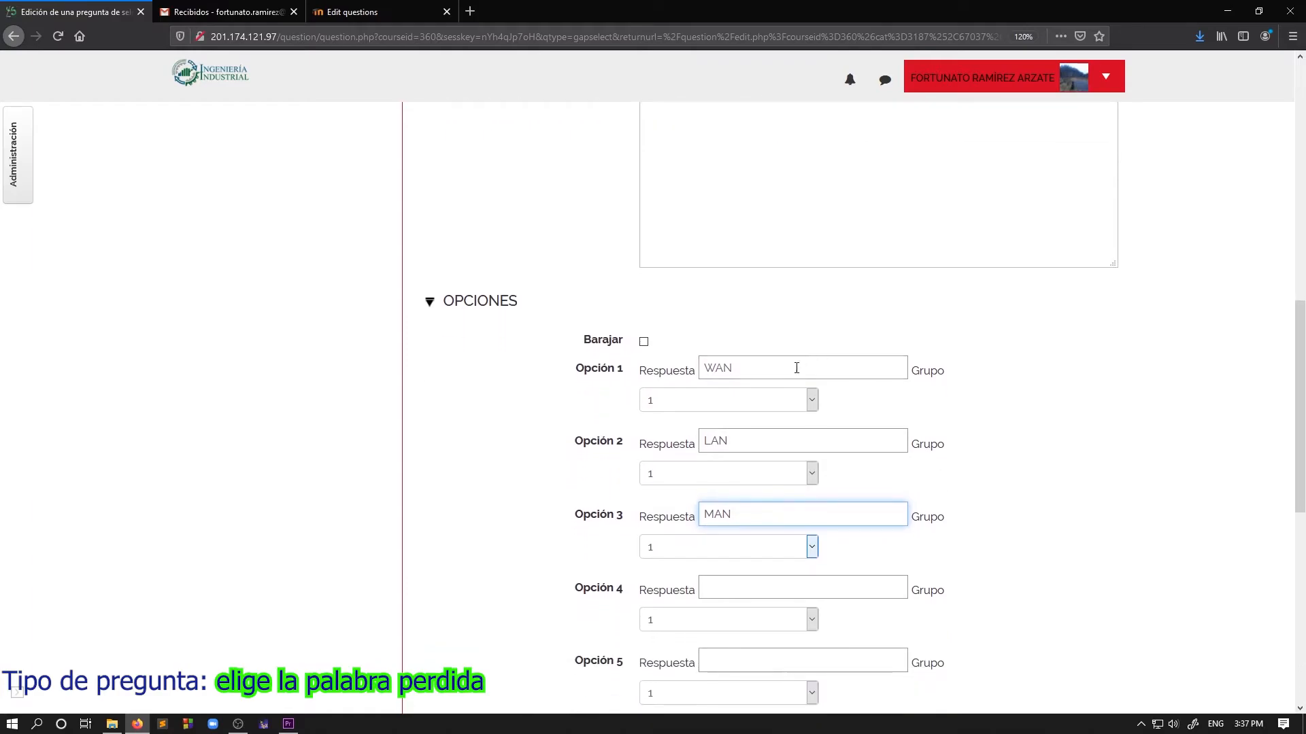
click(767, 407)
click(766, 406)
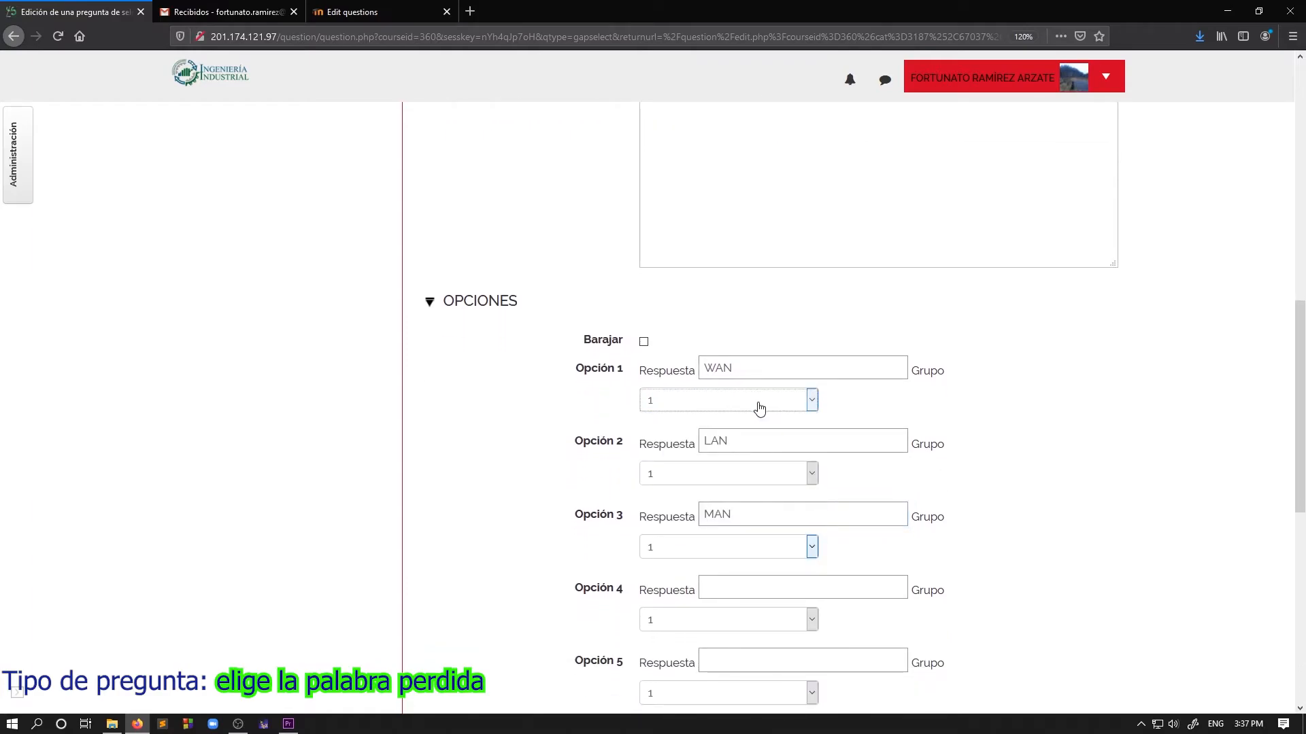
scroll(772, 398, down, 2)
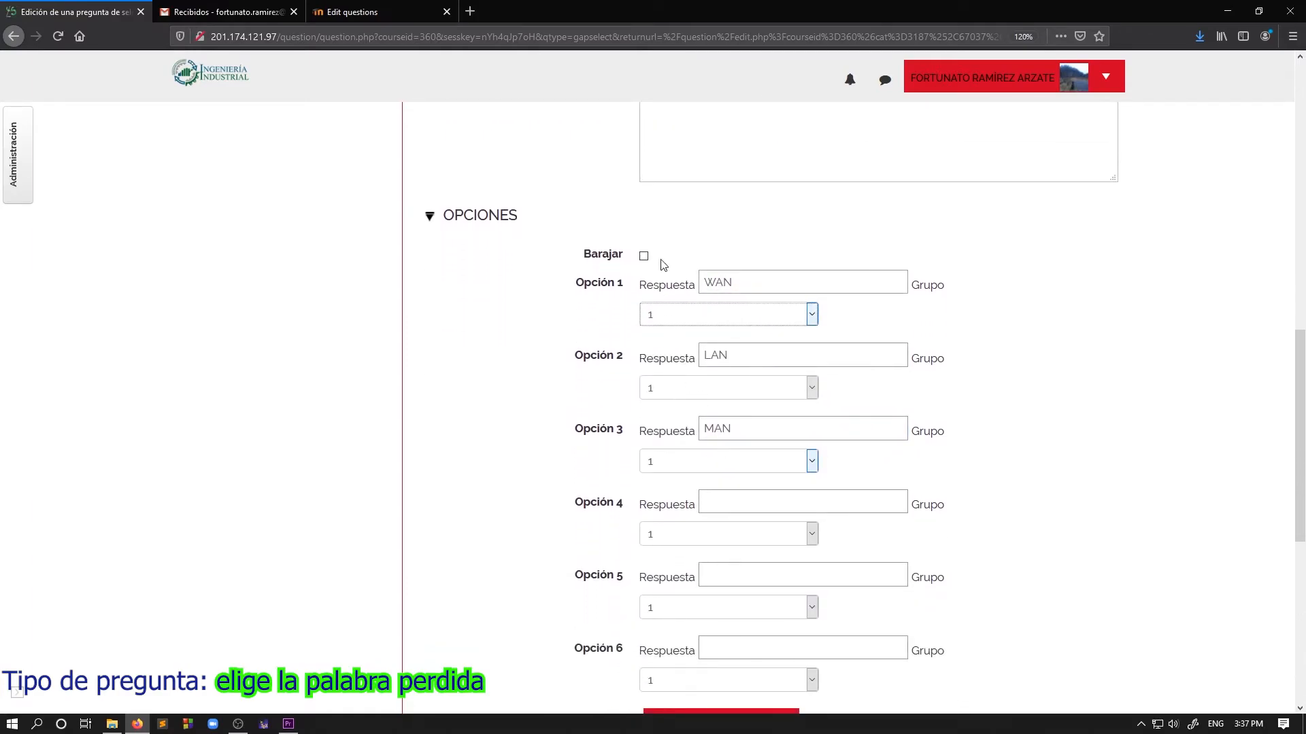
scroll(1036, 579, up, 10)
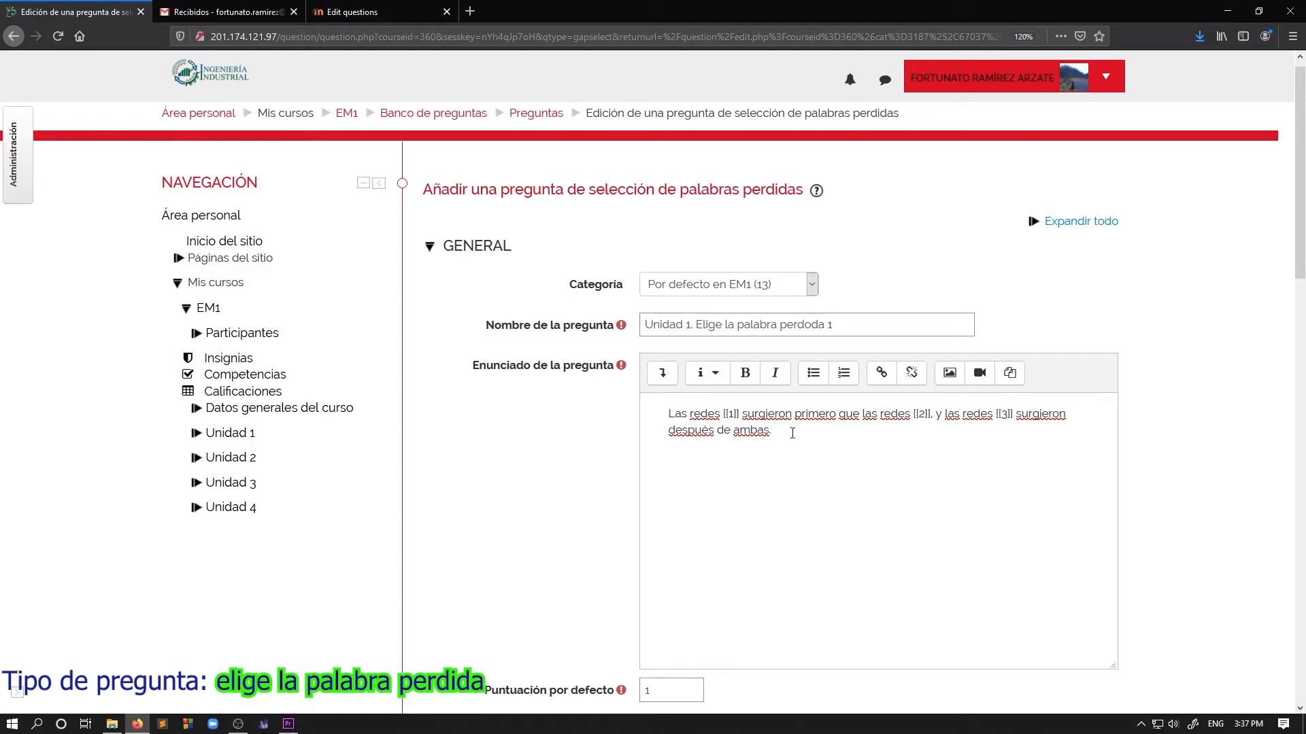
scroll(793, 442, down, 10)
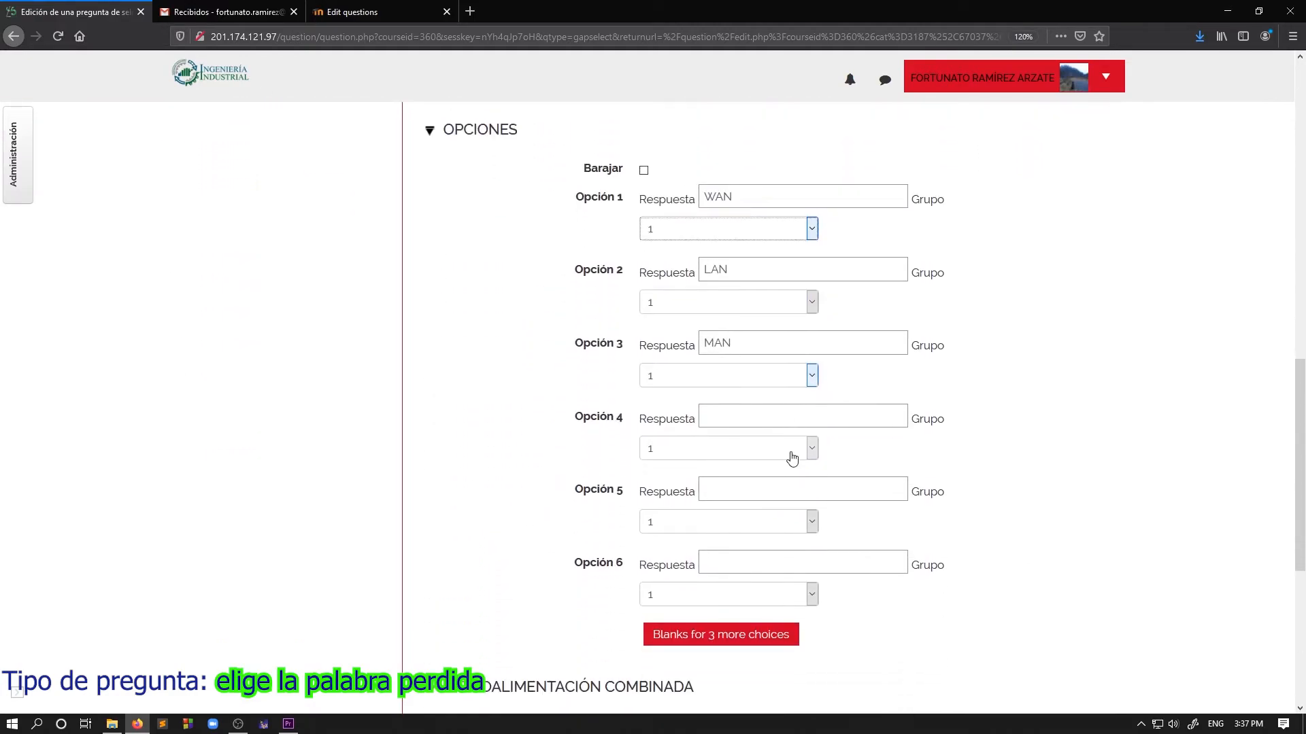
Step: Enter the distractor answers "IP", "PAN" and "BAN" in options 4, 5 and 6
click(769, 420)
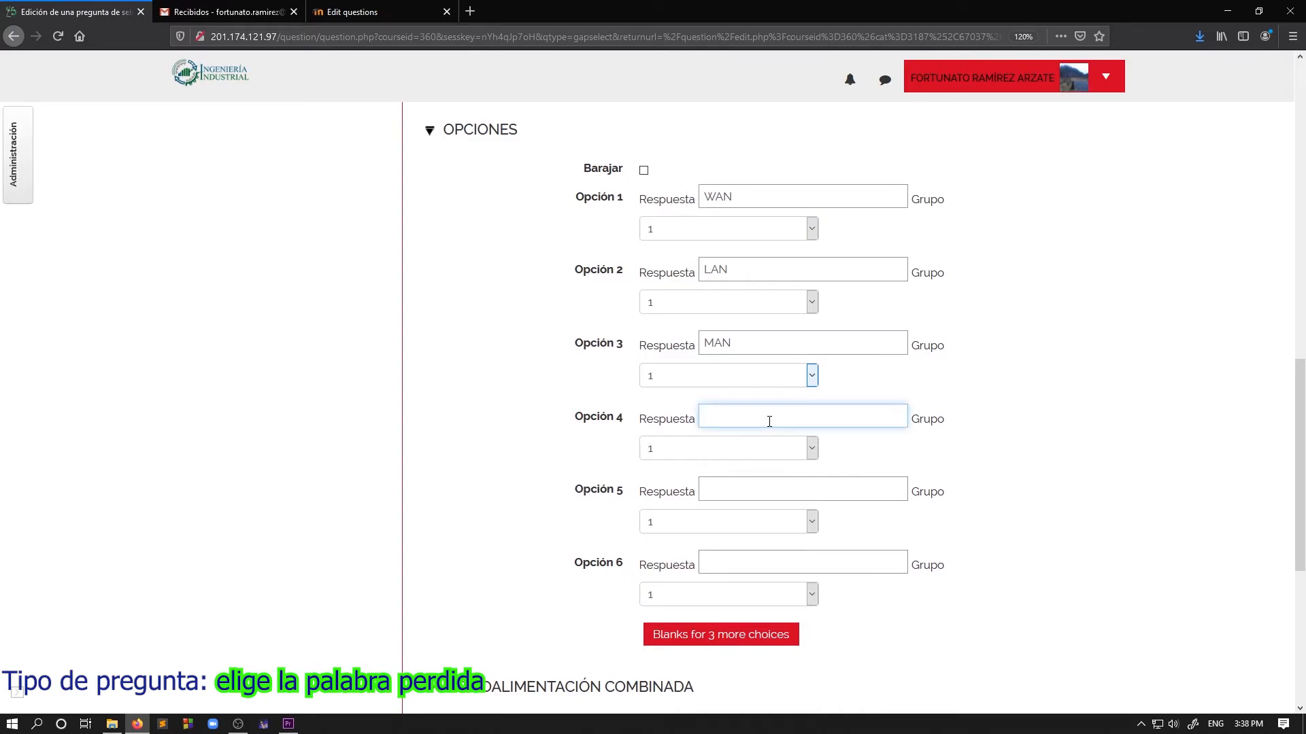
text(IP)
click(789, 492)
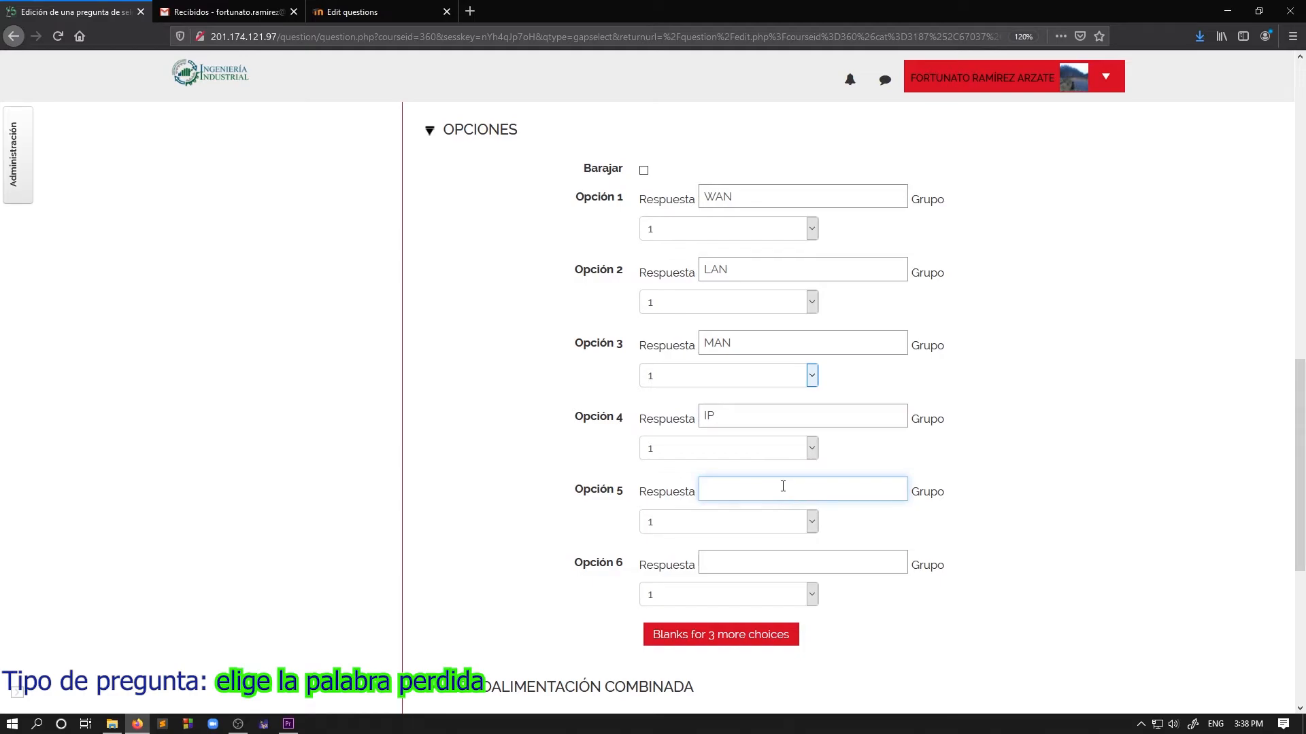
text(DE)
text(PAN)
click(767, 558)
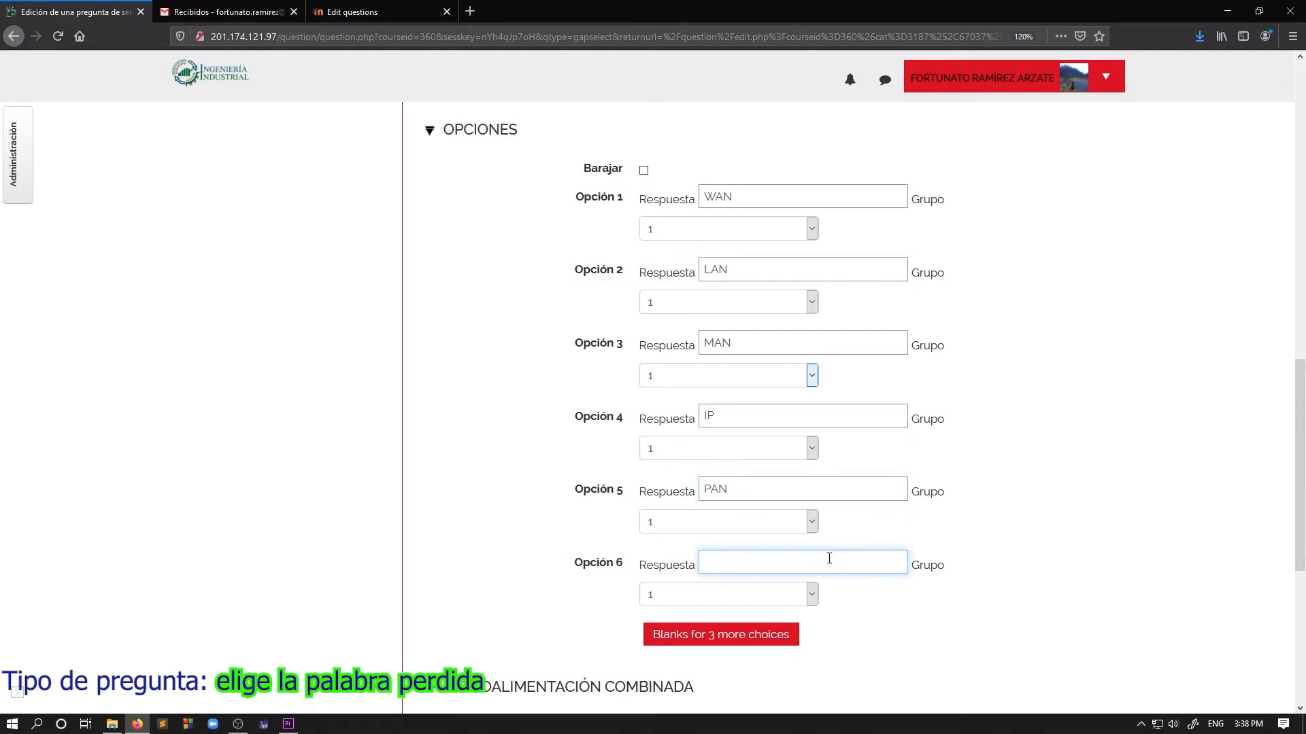
text(BAN)
Step: Add blanks for three more choices to the question's options
scroll(782, 588, down, 3)
click(720, 478)
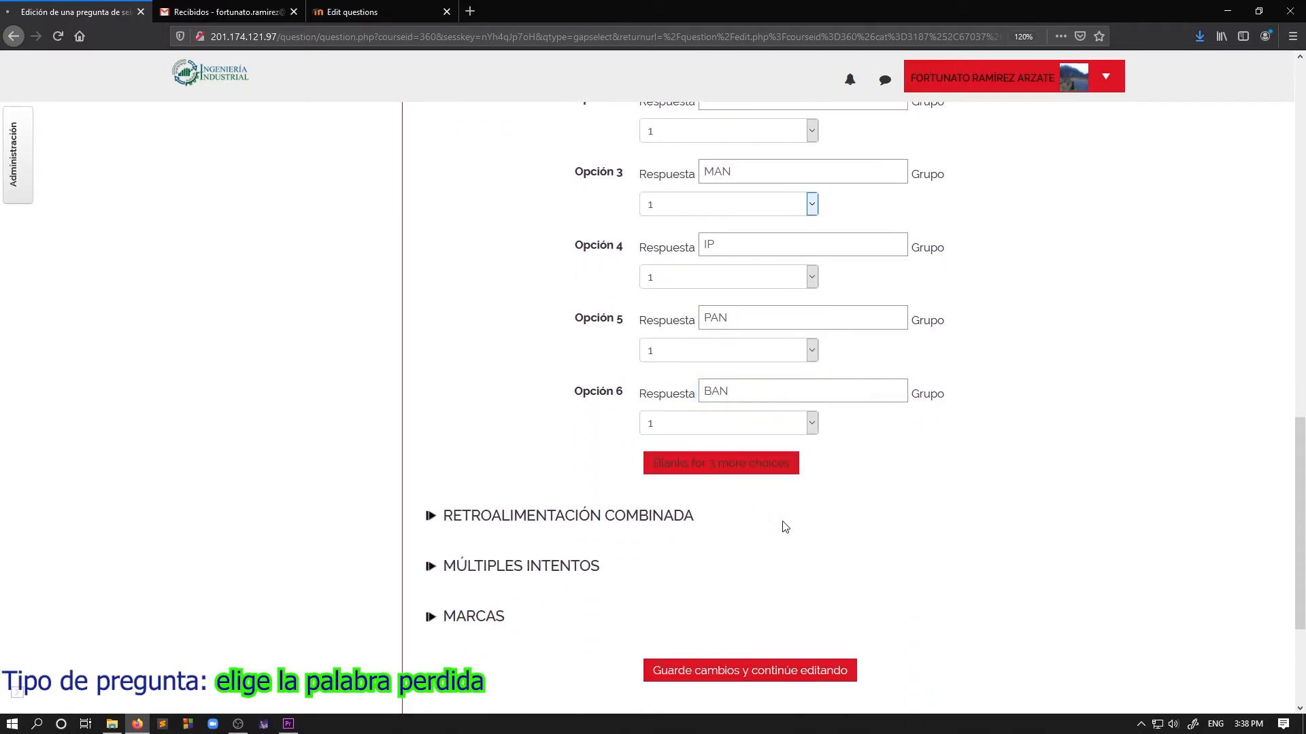
scroll(775, 530, down, 8)
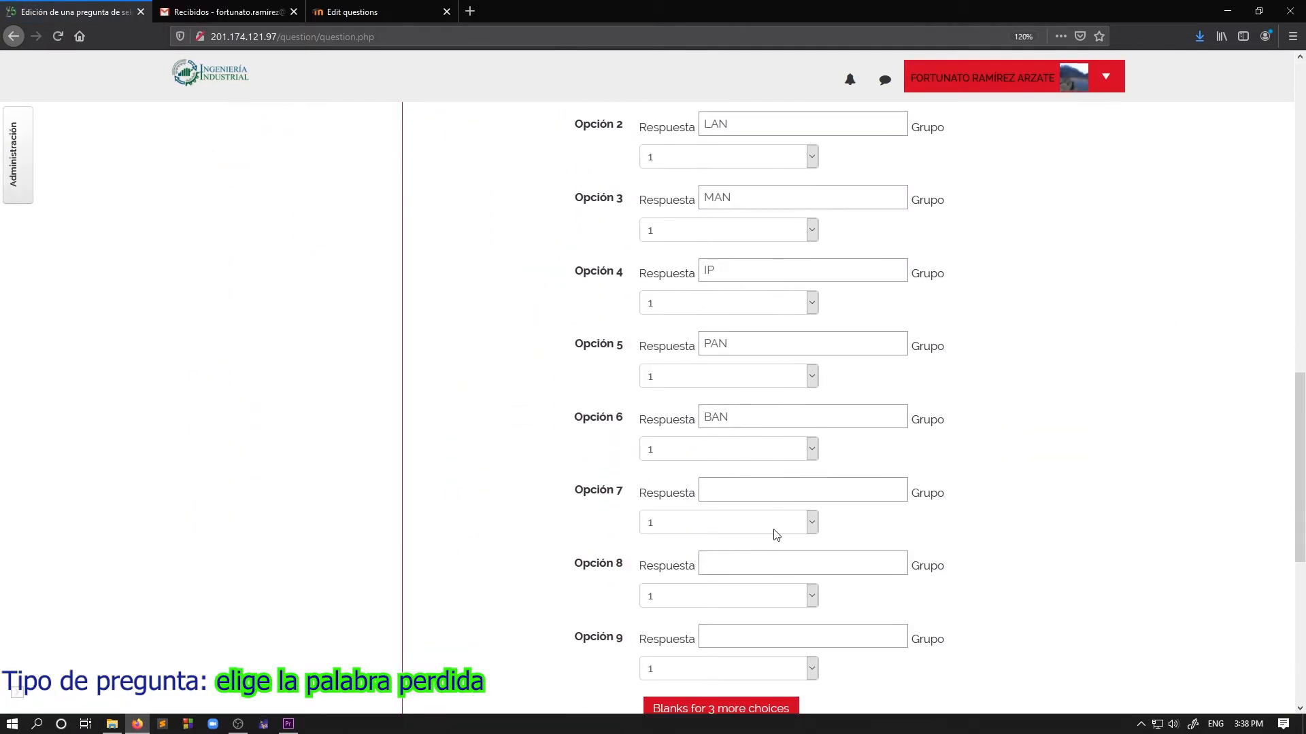
Step: Enter "WPAN" as the answer of option 7 and save the question to the question bank
scroll(728, 385, up, 1)
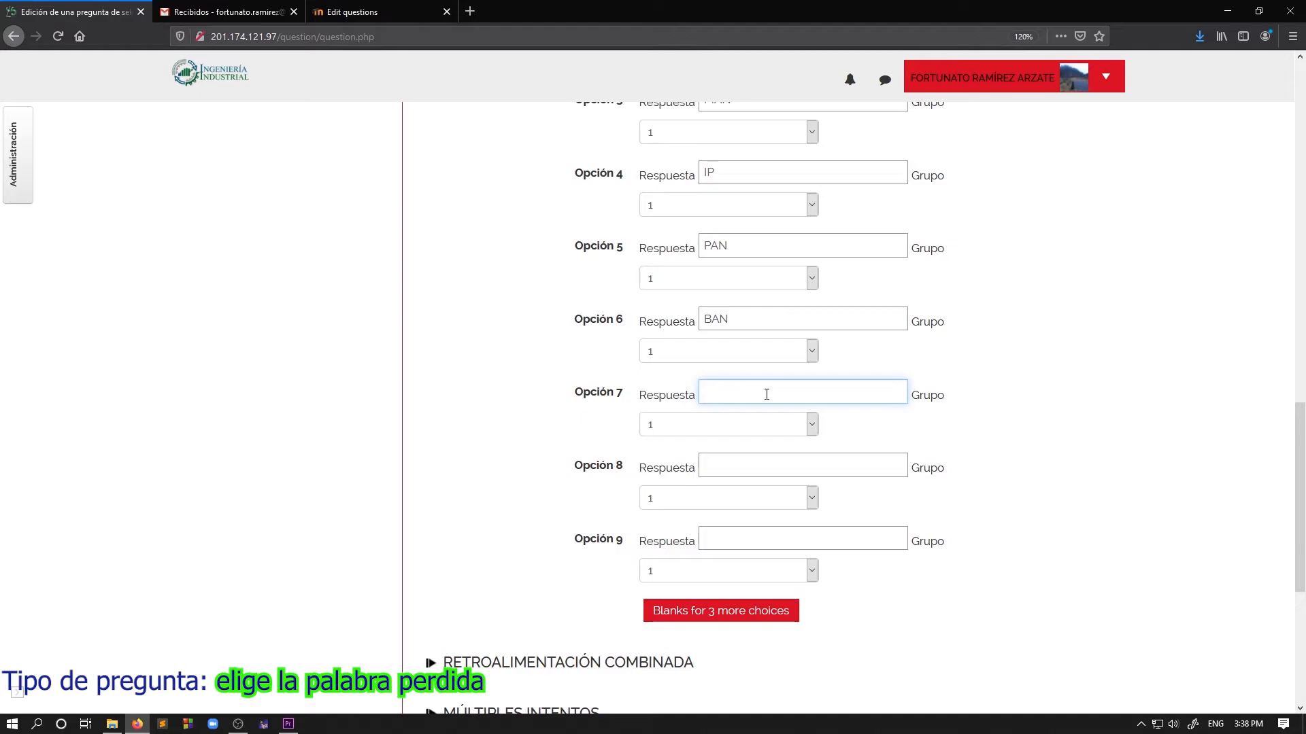
text(WPAN)
scroll(728, 401, down, 5)
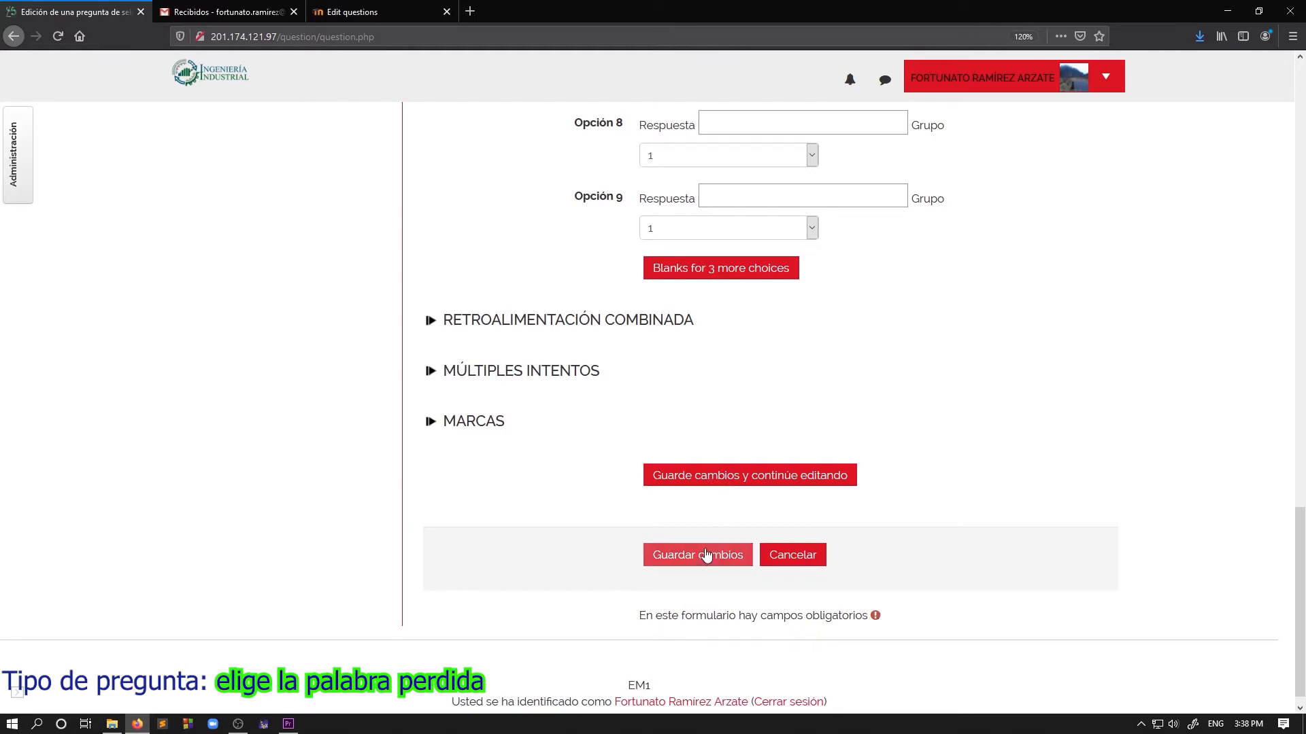
click(840, 485)
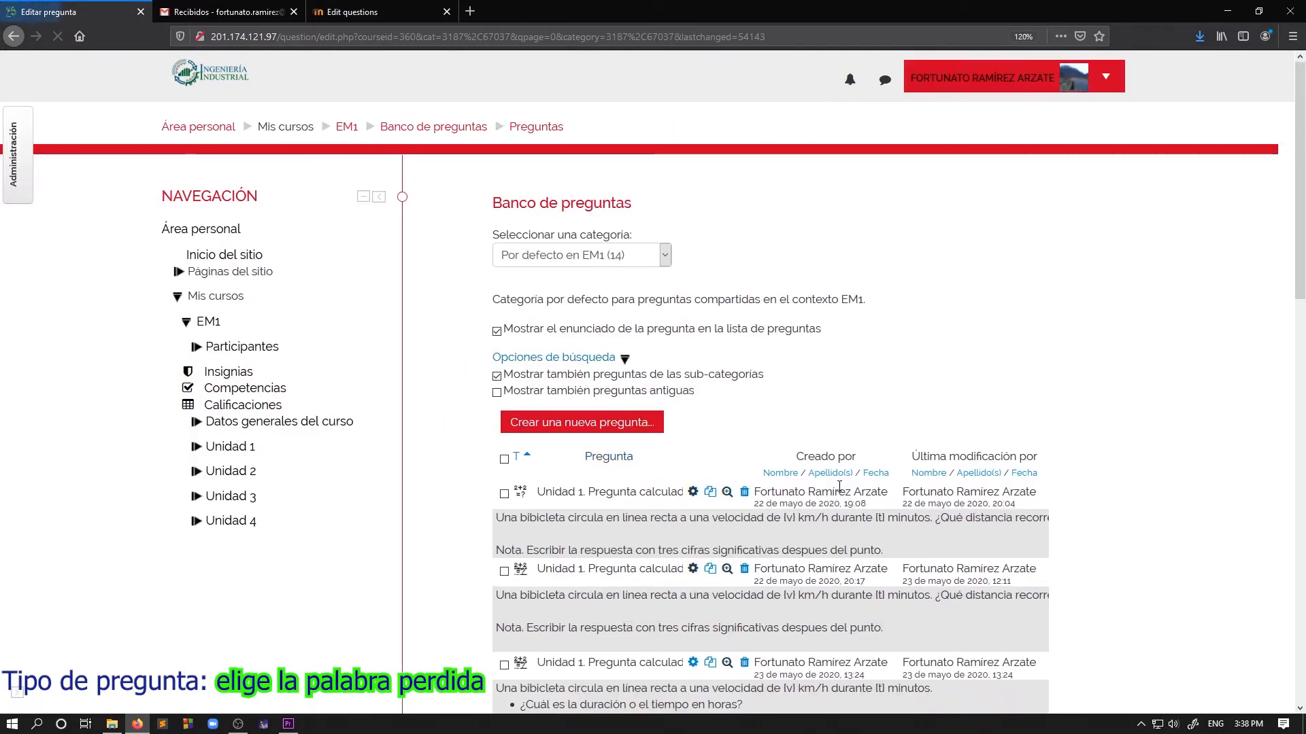
Step: Sort the question bank list by question type in descending order
scroll(656, 411, down, 3)
scroll(656, 411, down, 2)
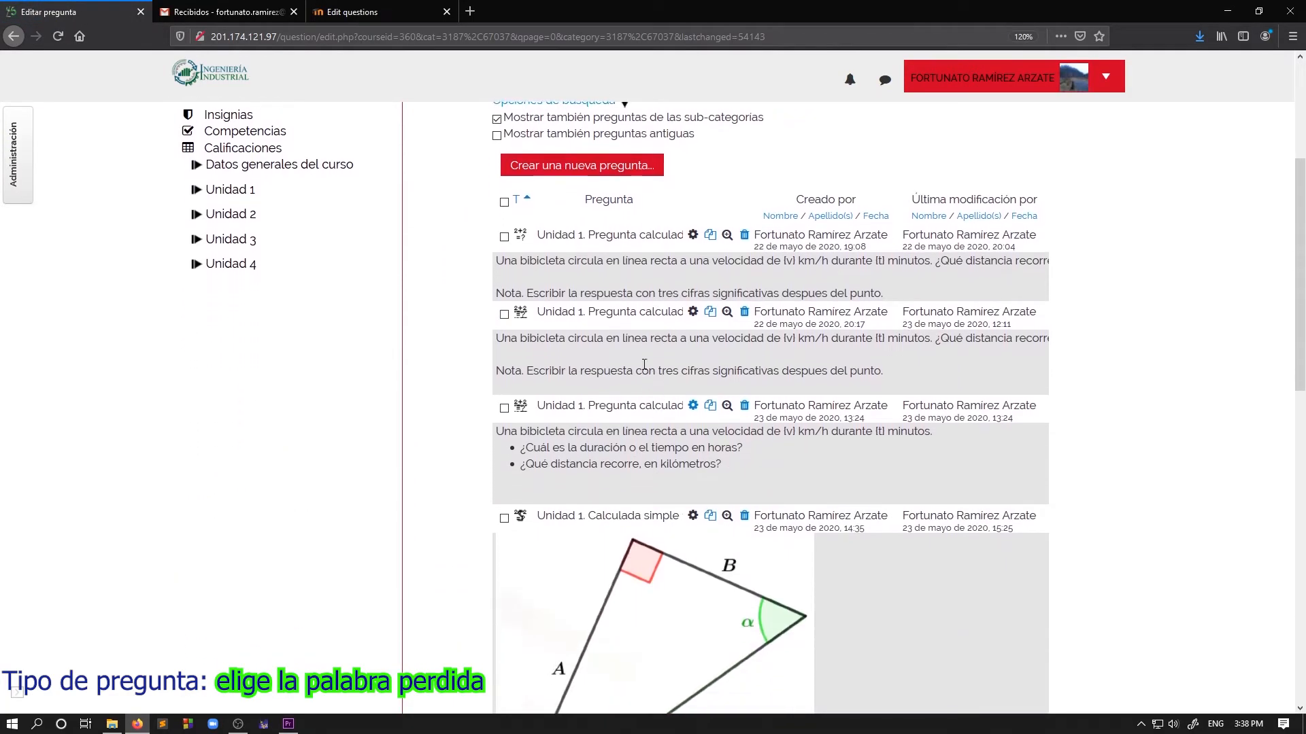
click(515, 199)
scroll(580, 336, down, 3)
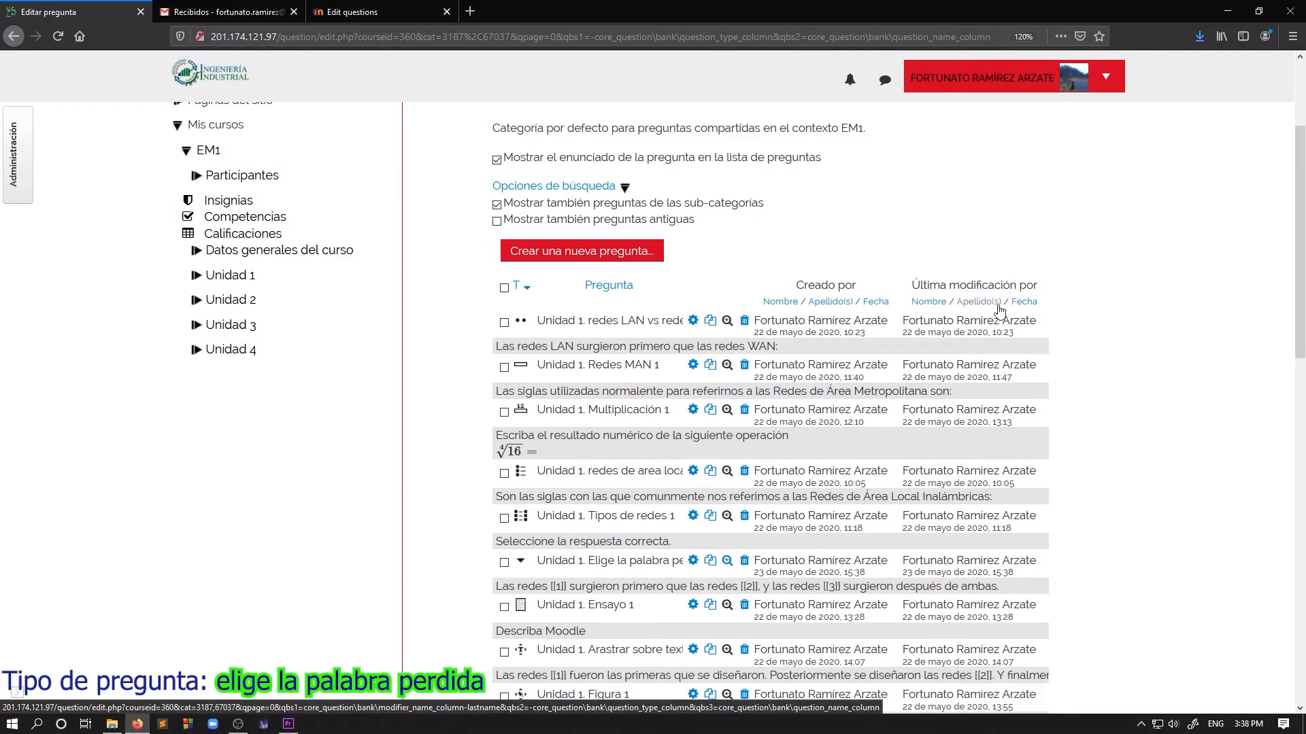
Step: Sort the question bank list by last modification date, newest first
click(1024, 303)
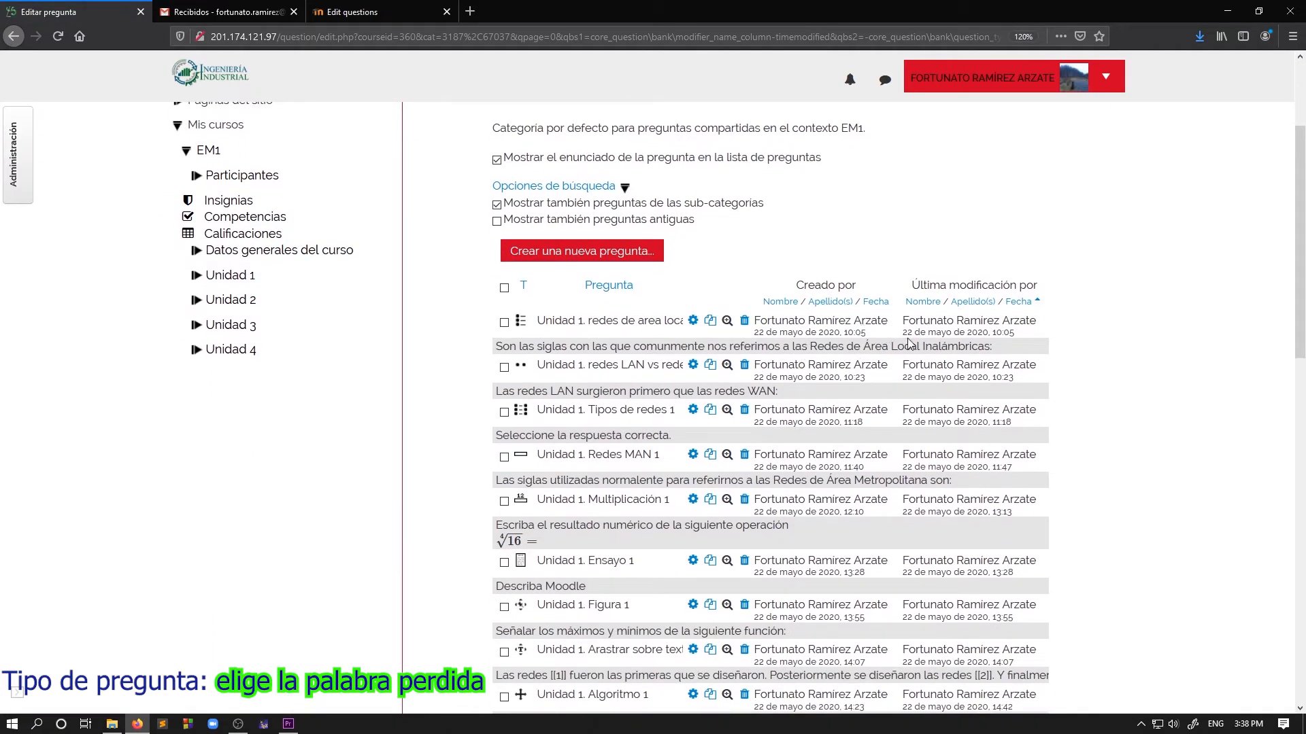
click(1022, 302)
scroll(728, 323, down, 3)
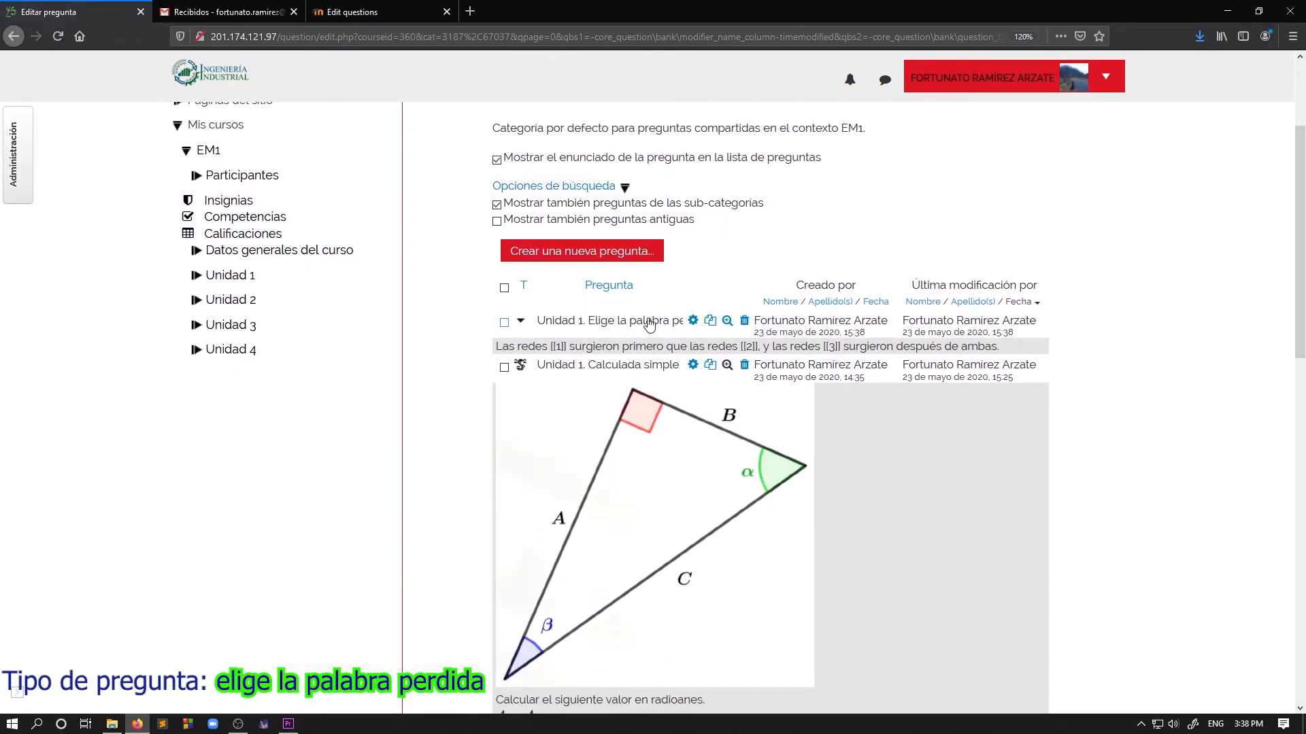
Step: Preview the "Elige la palabra" question in a maximized window and choose "WAN" for its first gap
click(727, 324)
drag(308, 14, 571, 2)
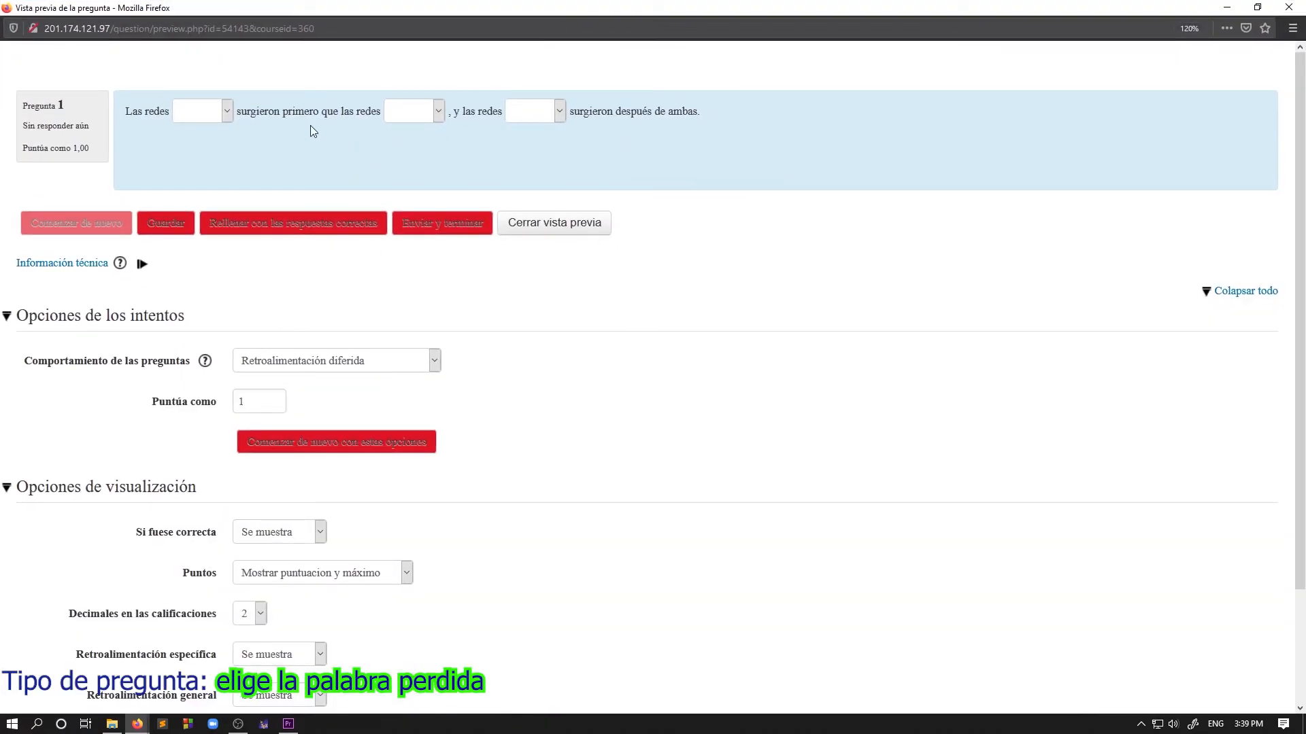
click(227, 113)
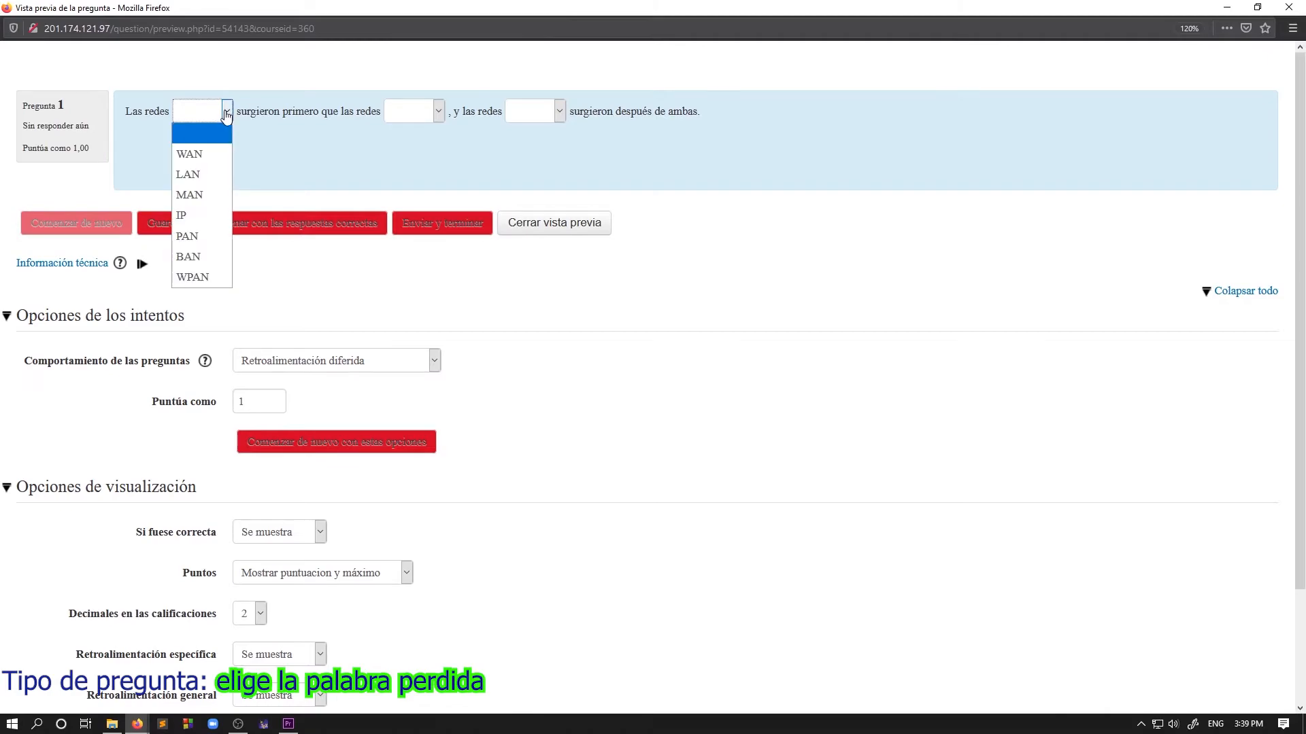
click(204, 176)
click(219, 116)
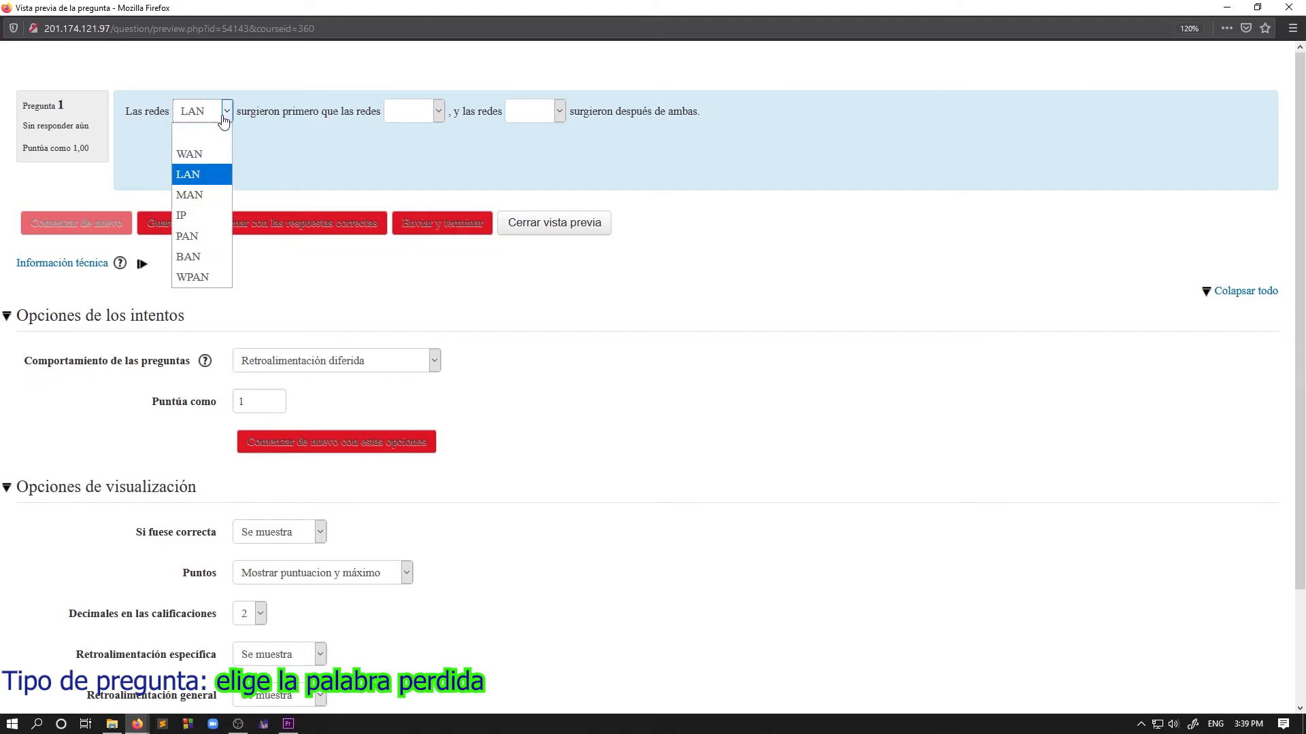
click(198, 158)
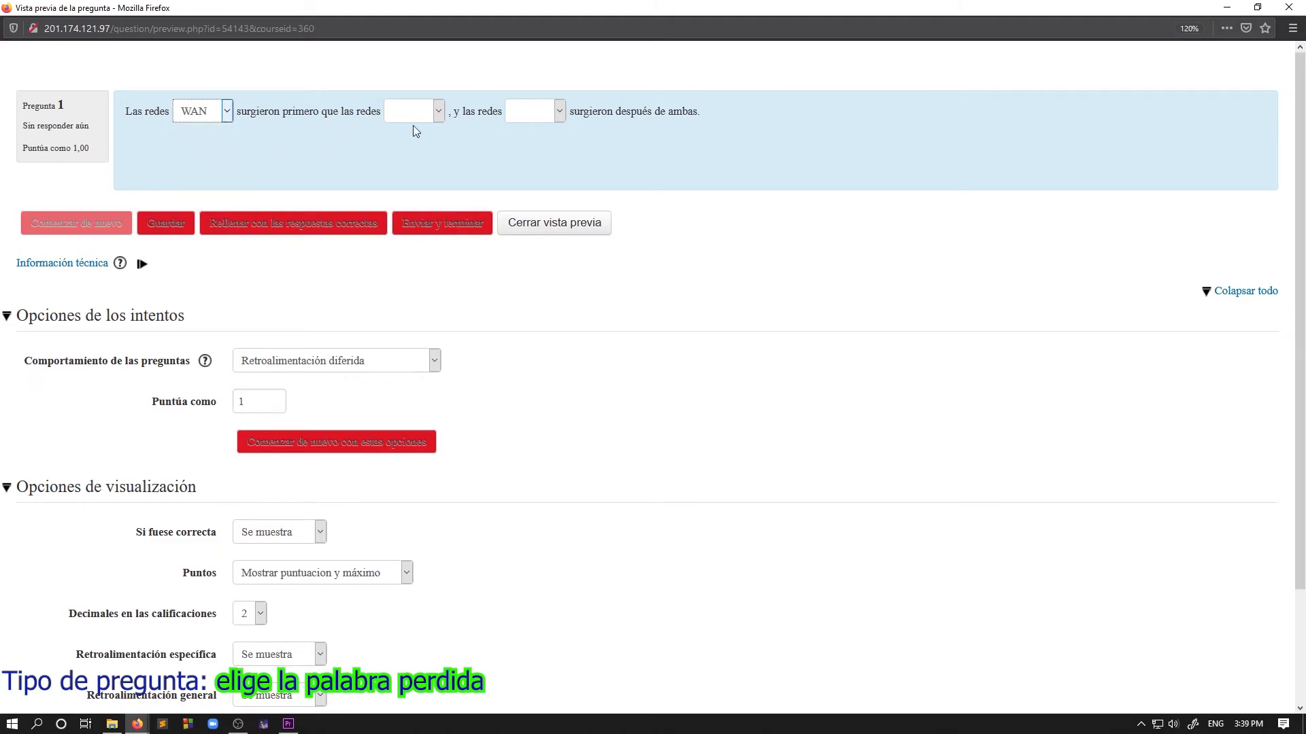
Step: Choose "LAN" for the second gap and "MAN" for the third, and submit the preview attempt
click(430, 115)
click(428, 178)
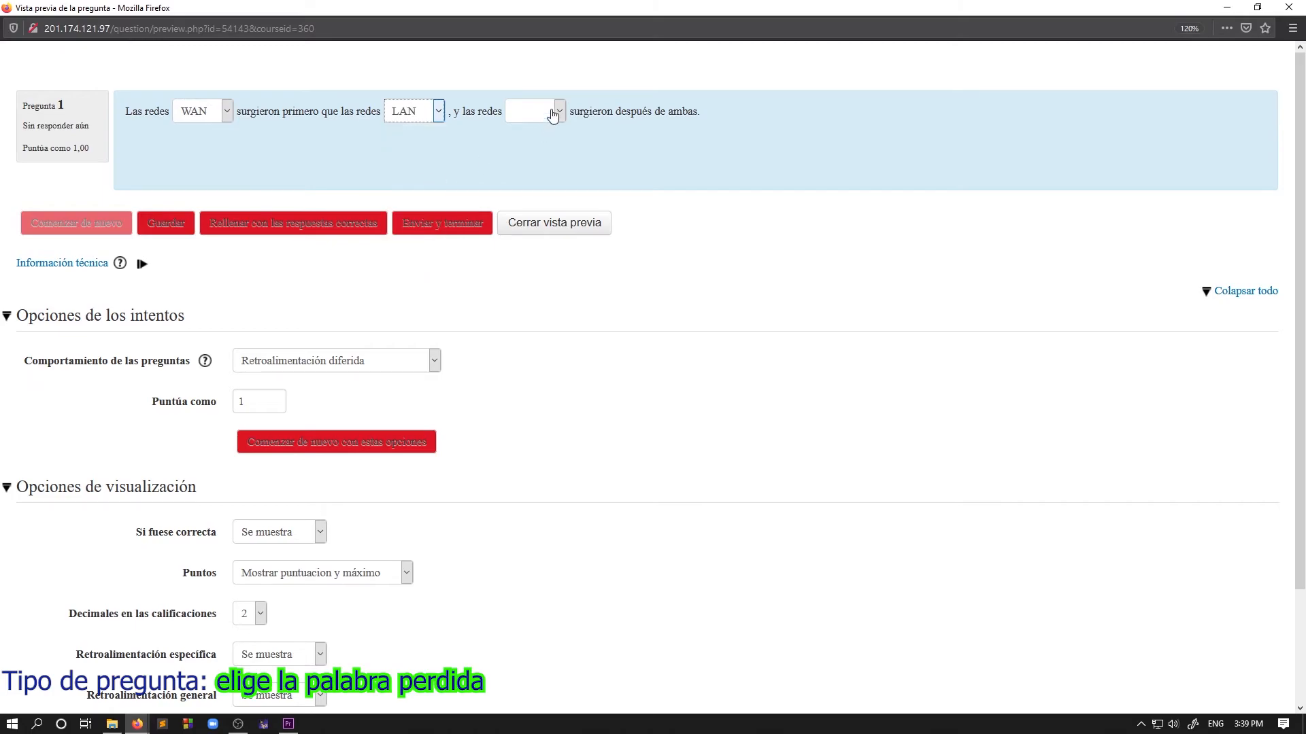
click(551, 114)
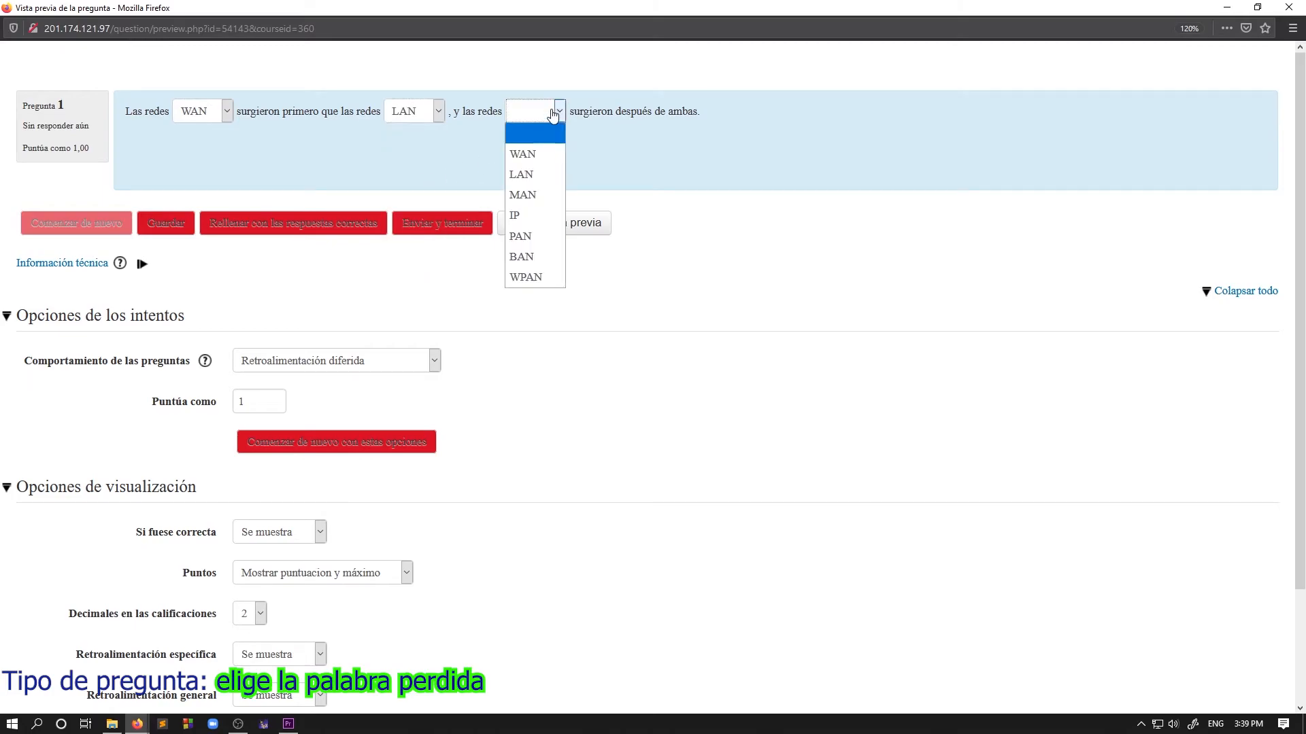
click(545, 197)
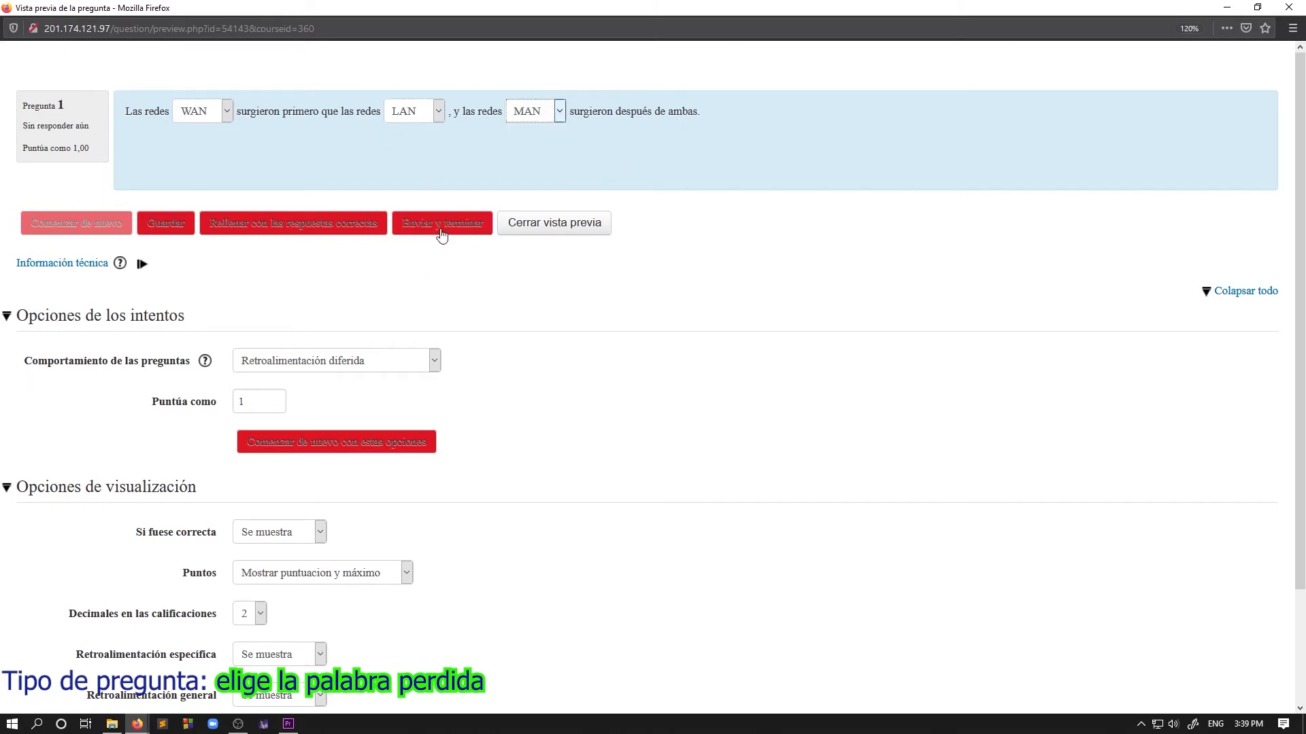
click(438, 230)
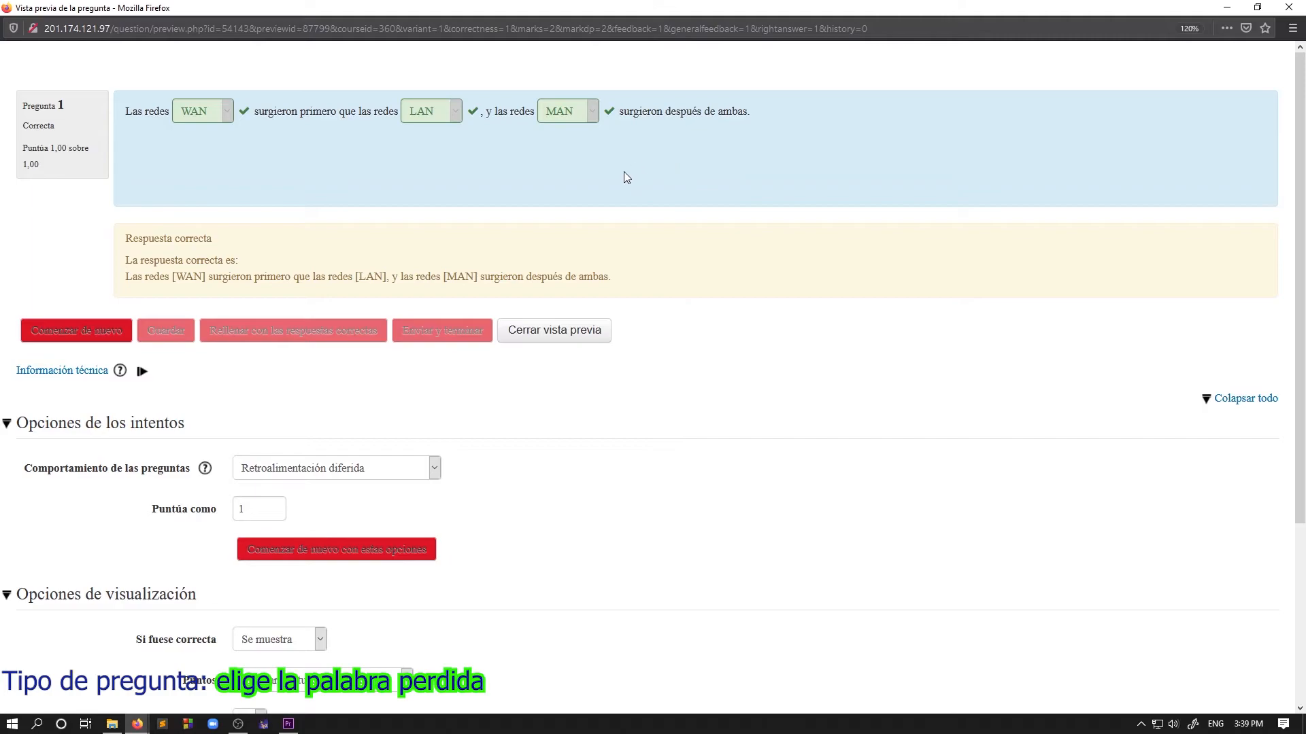
Step: Restart the preview and submit an attempt with "WAN", "IP" and "BAN" in the three gaps, and check the correct answer feedback
click(103, 330)
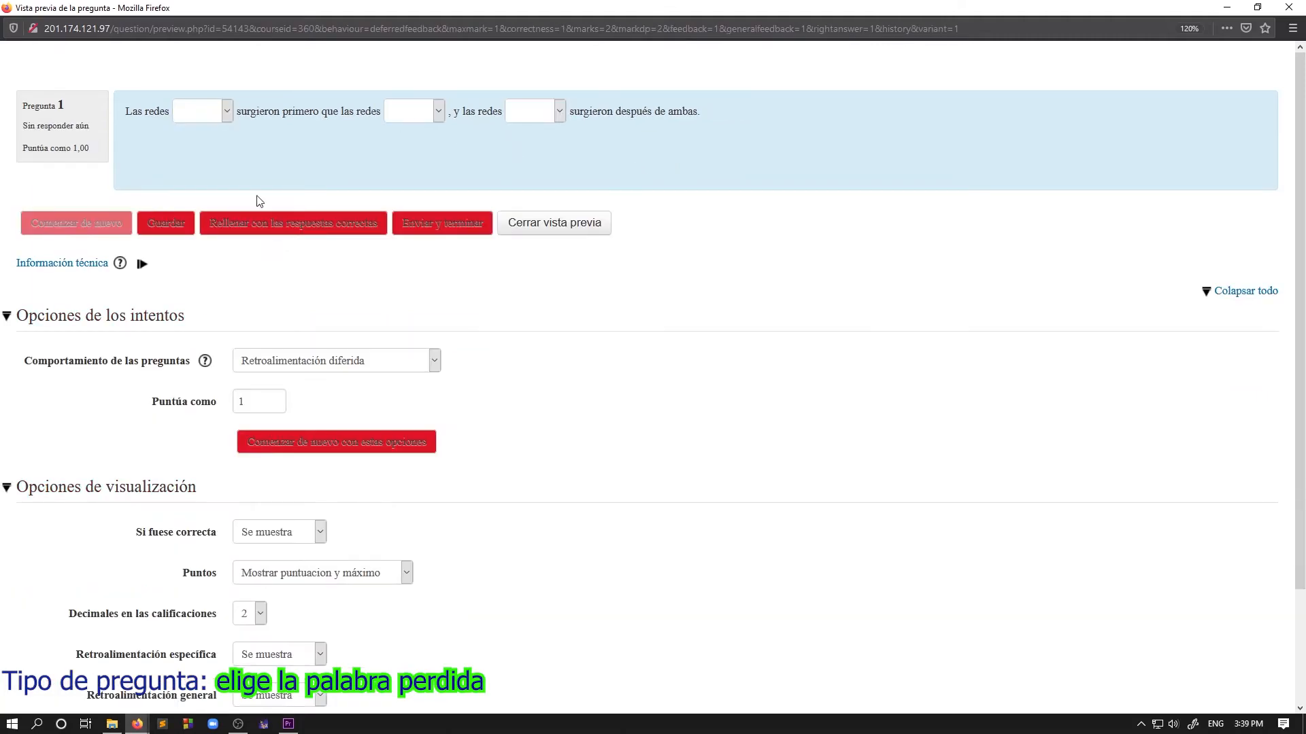
click(200, 111)
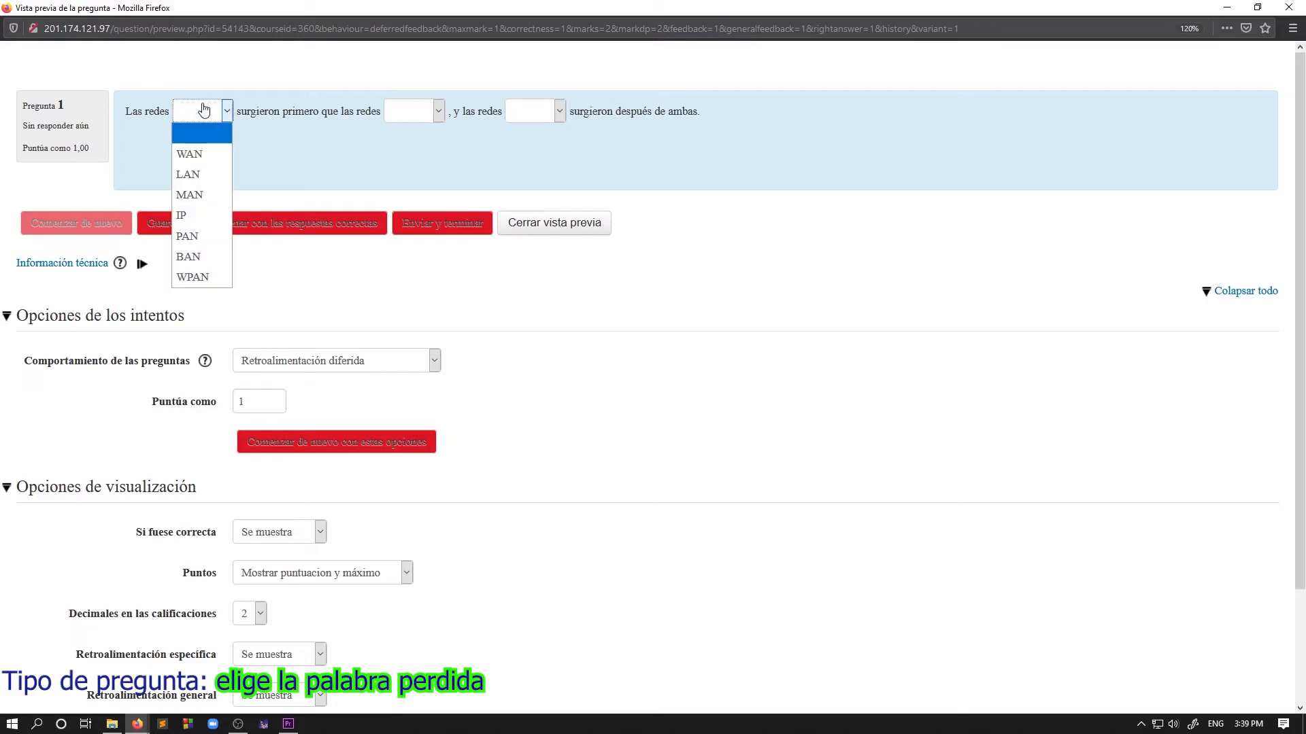
click(204, 154)
click(429, 116)
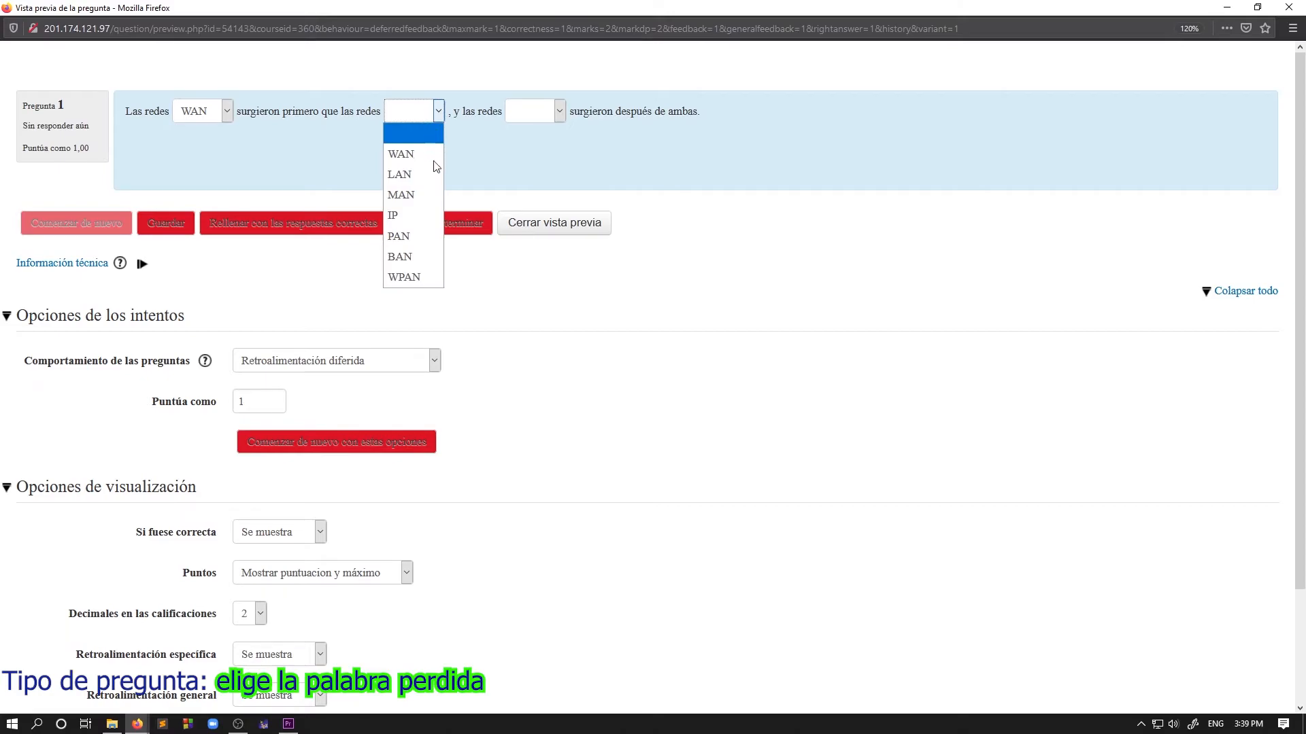
click(419, 223)
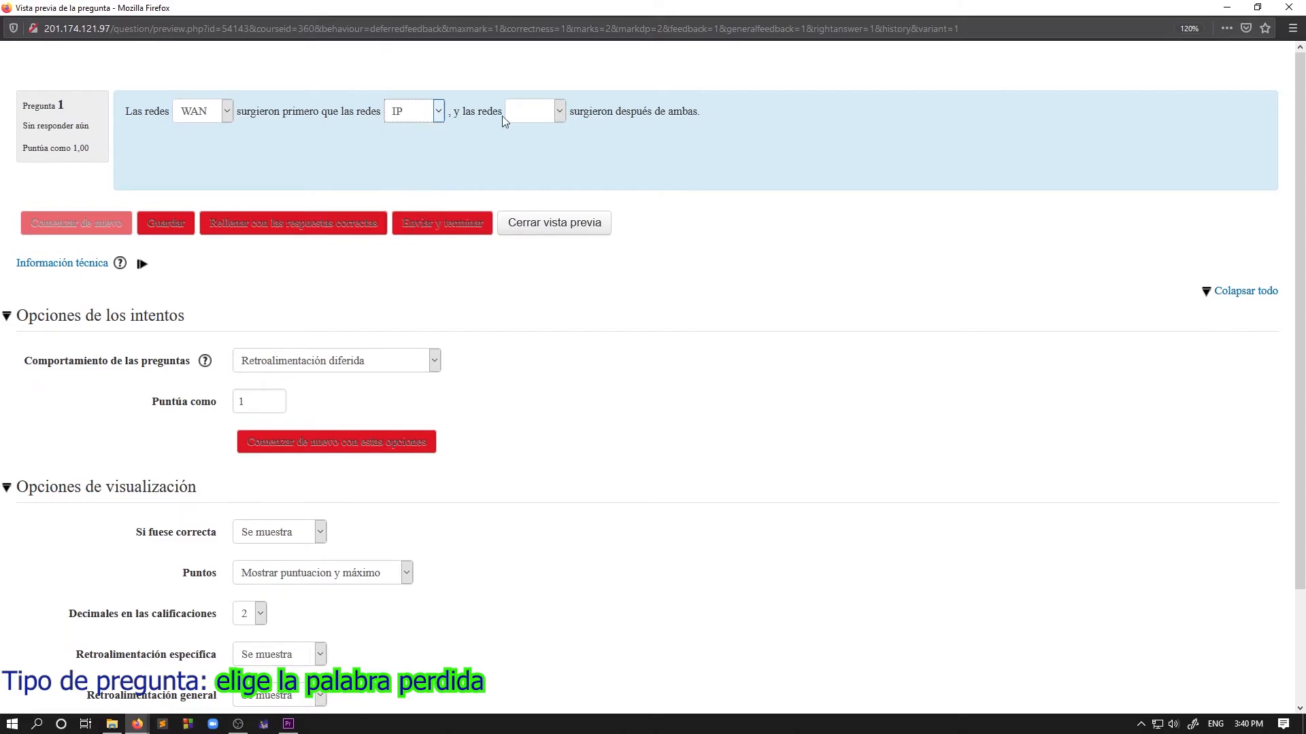
click(520, 117)
click(551, 255)
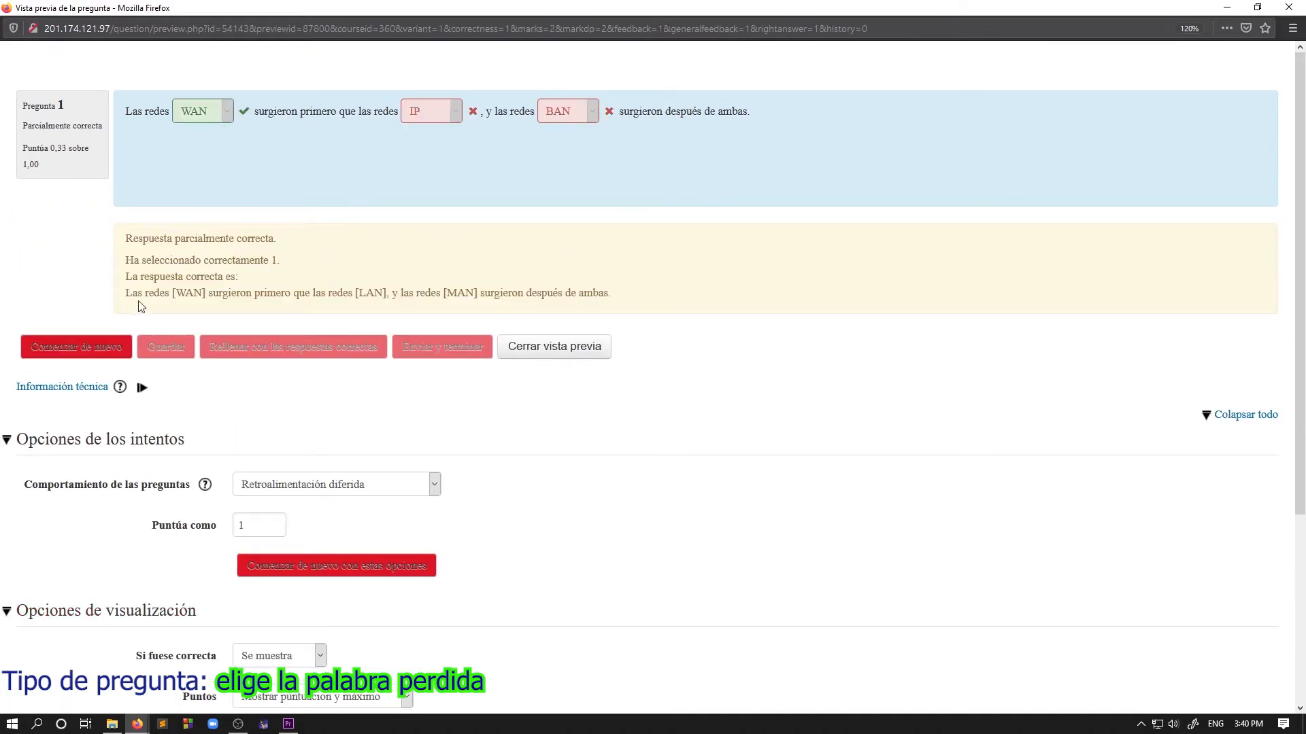
drag(127, 295, 611, 297)
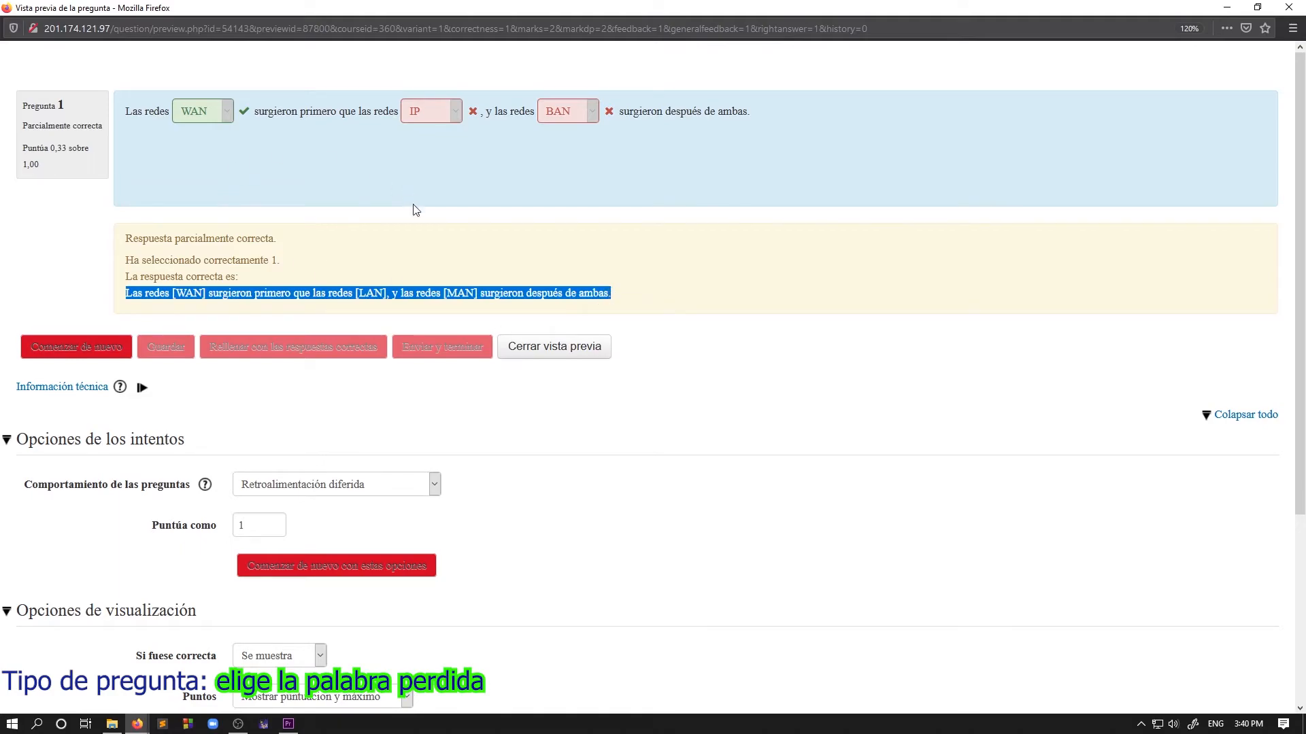
click(375, 267)
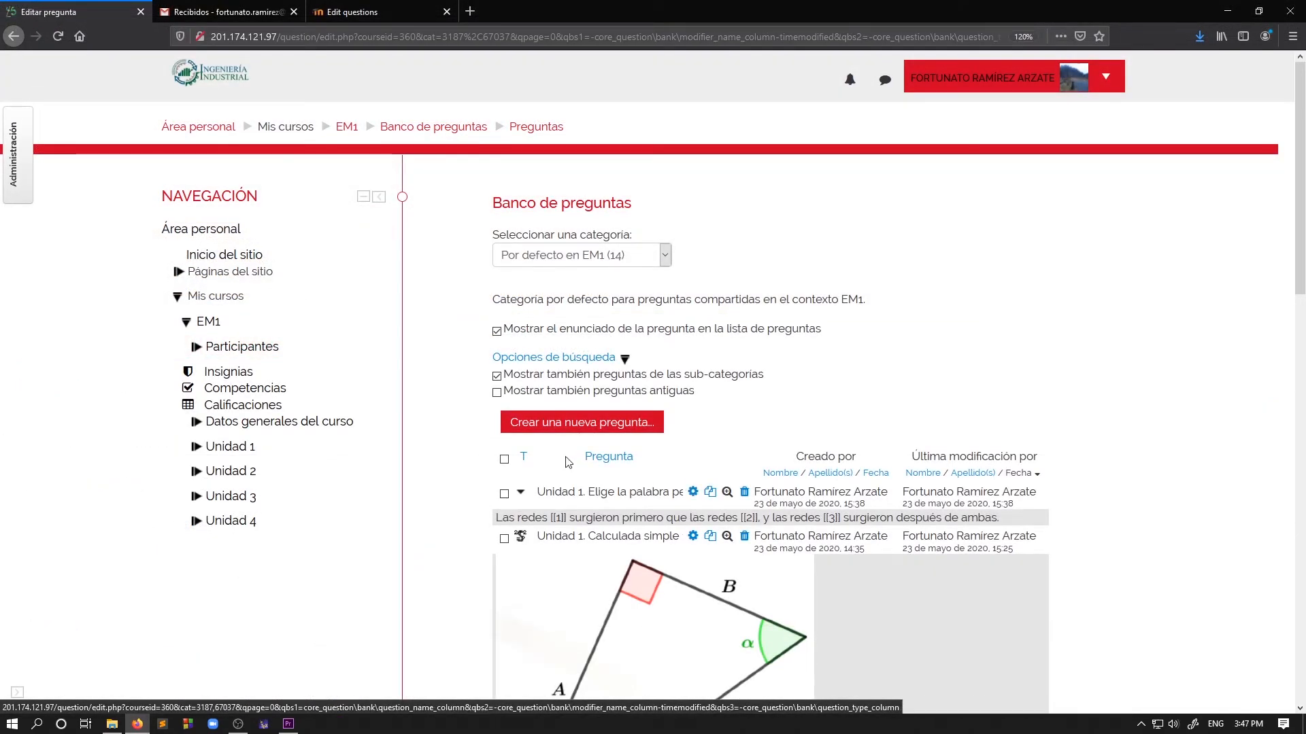
Step: Create a new question of the type "Emparejamiento aleatorio" in the question bank
click(641, 429)
click(537, 525)
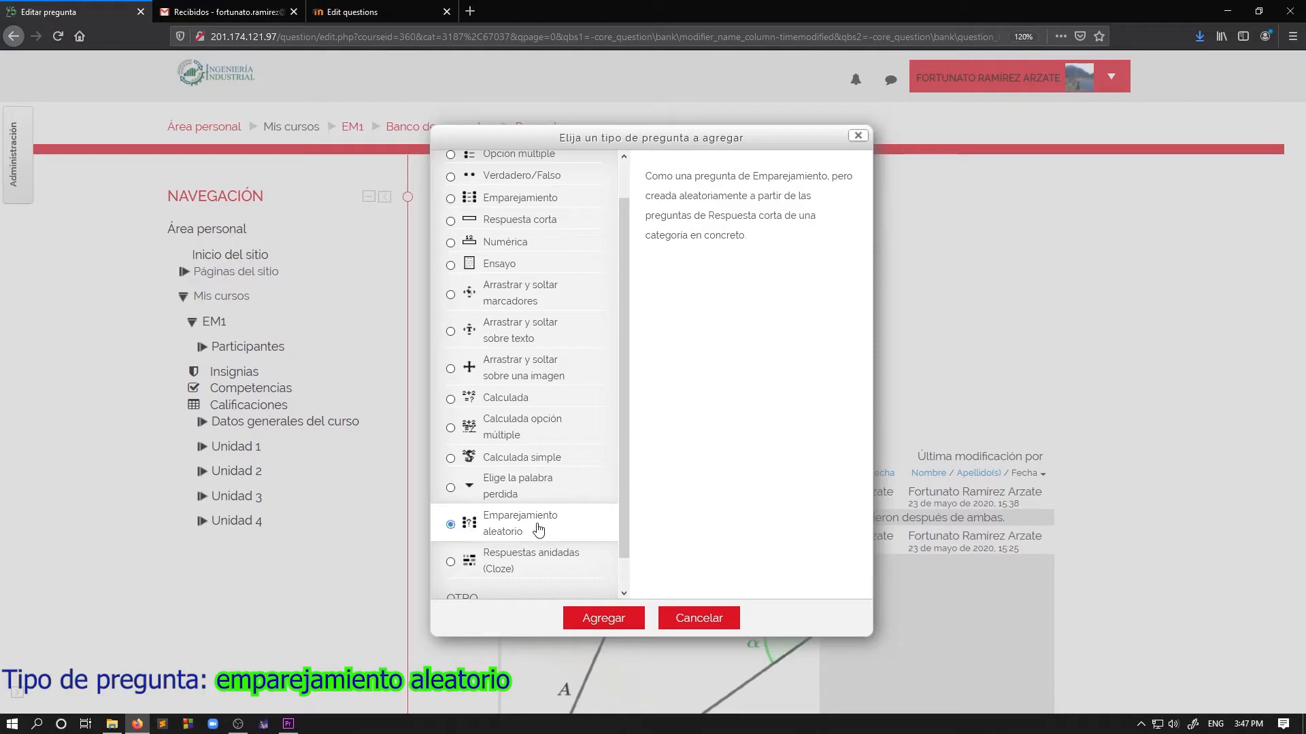
scroll(578, 268, up, 1)
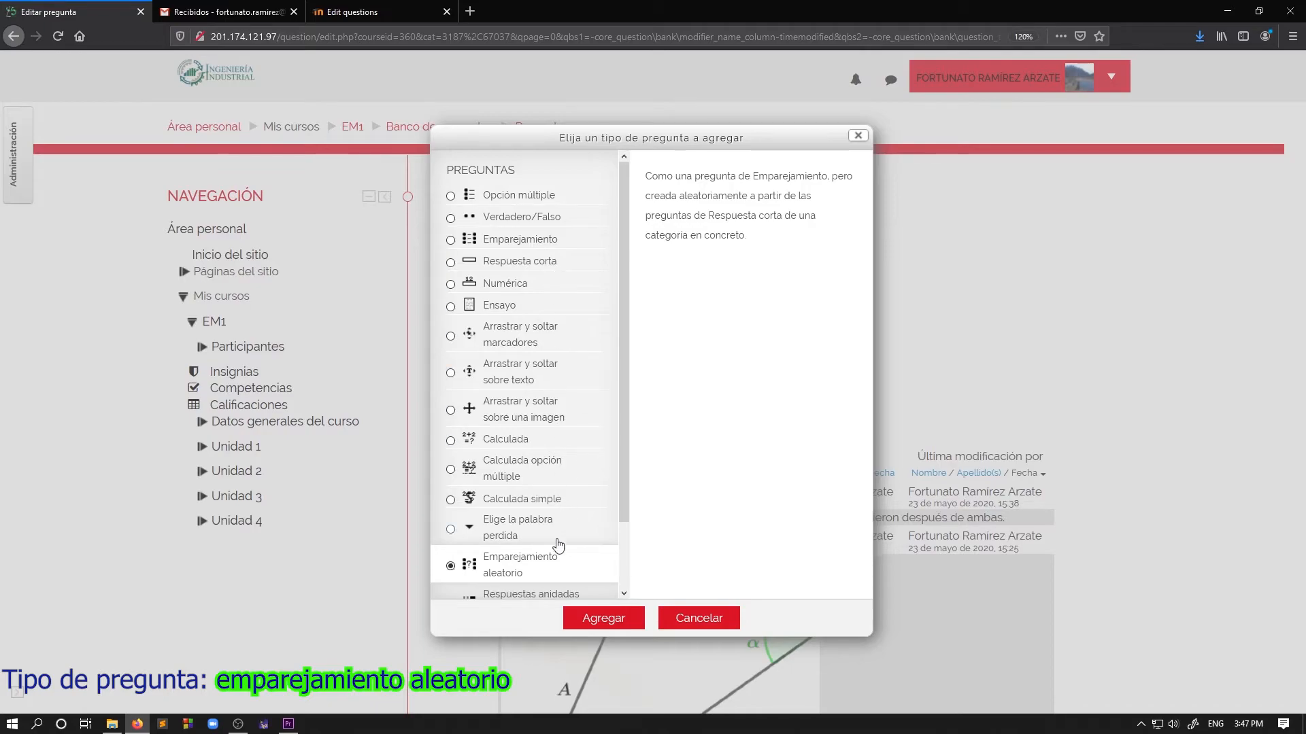
click(616, 622)
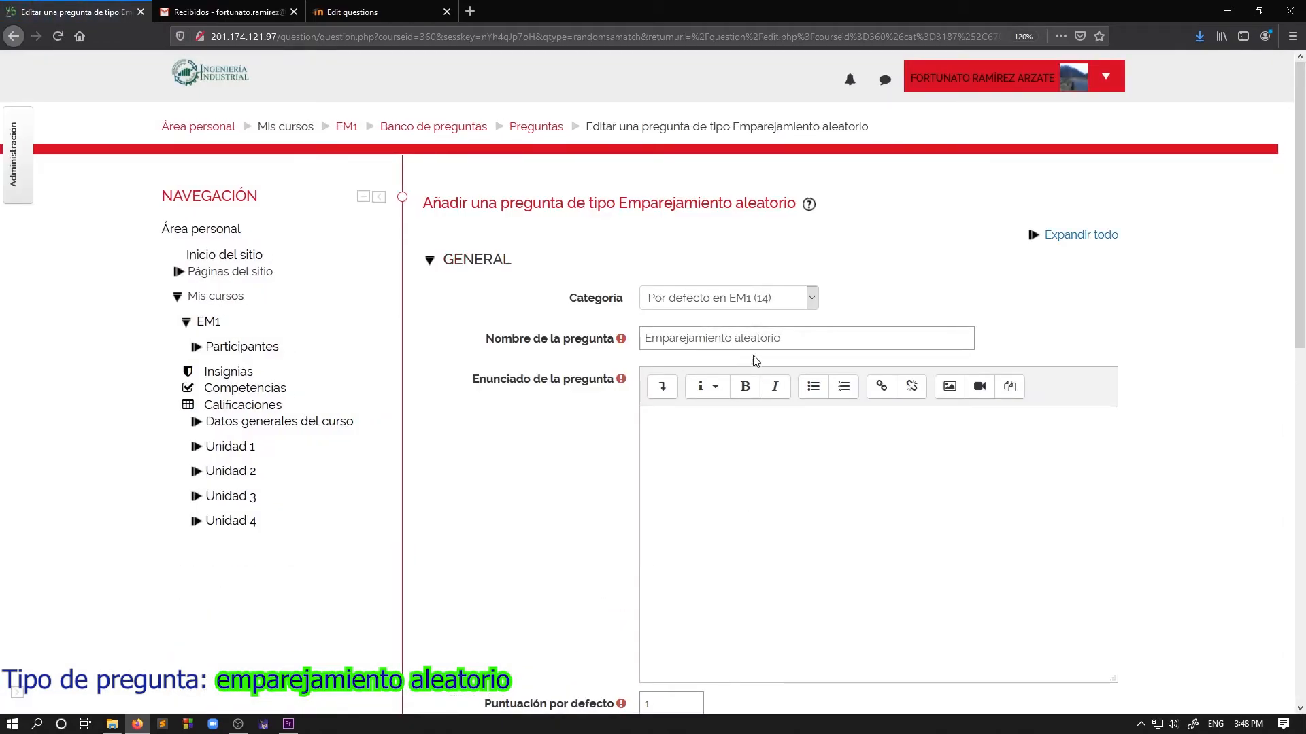
Step: Name the question "Unidad 1. Emparejamiento aleatorio 1" and enter "Conteste correctamente." as its question text
click(798, 338)
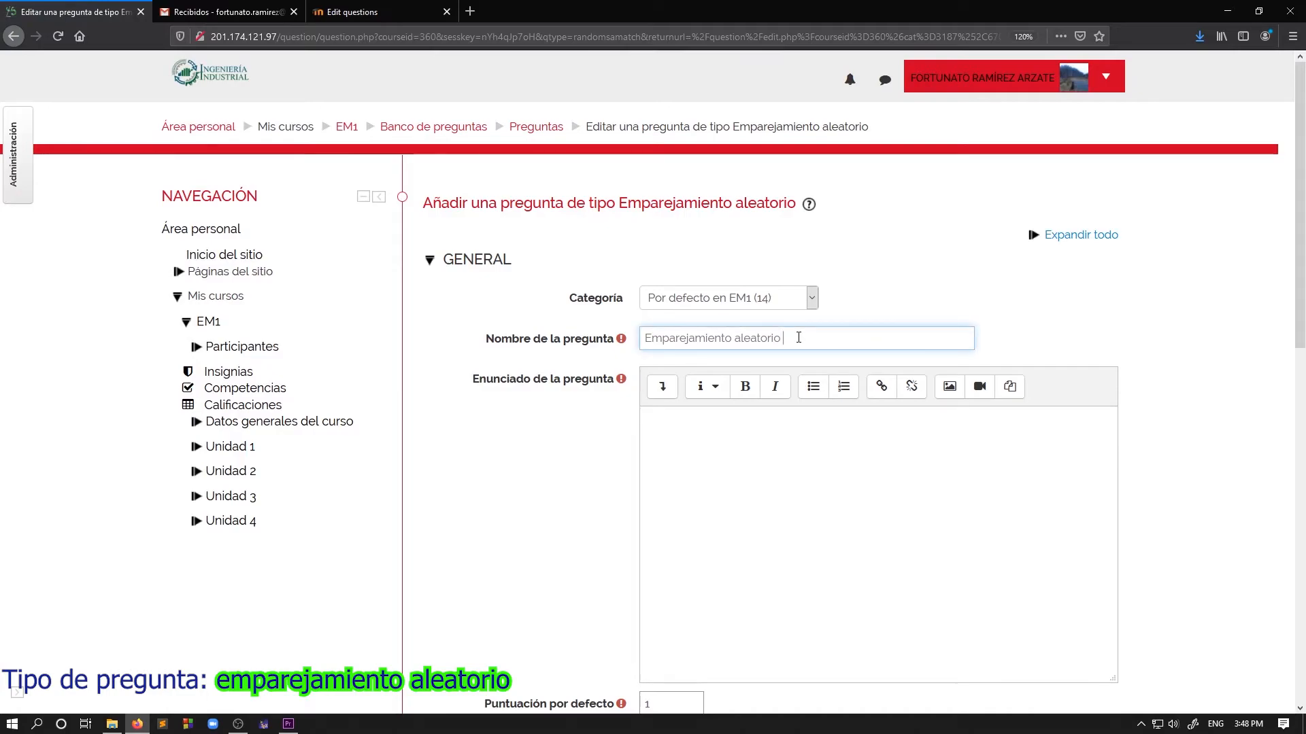
click(646, 338)
text(Unidad 1.)
click(723, 441)
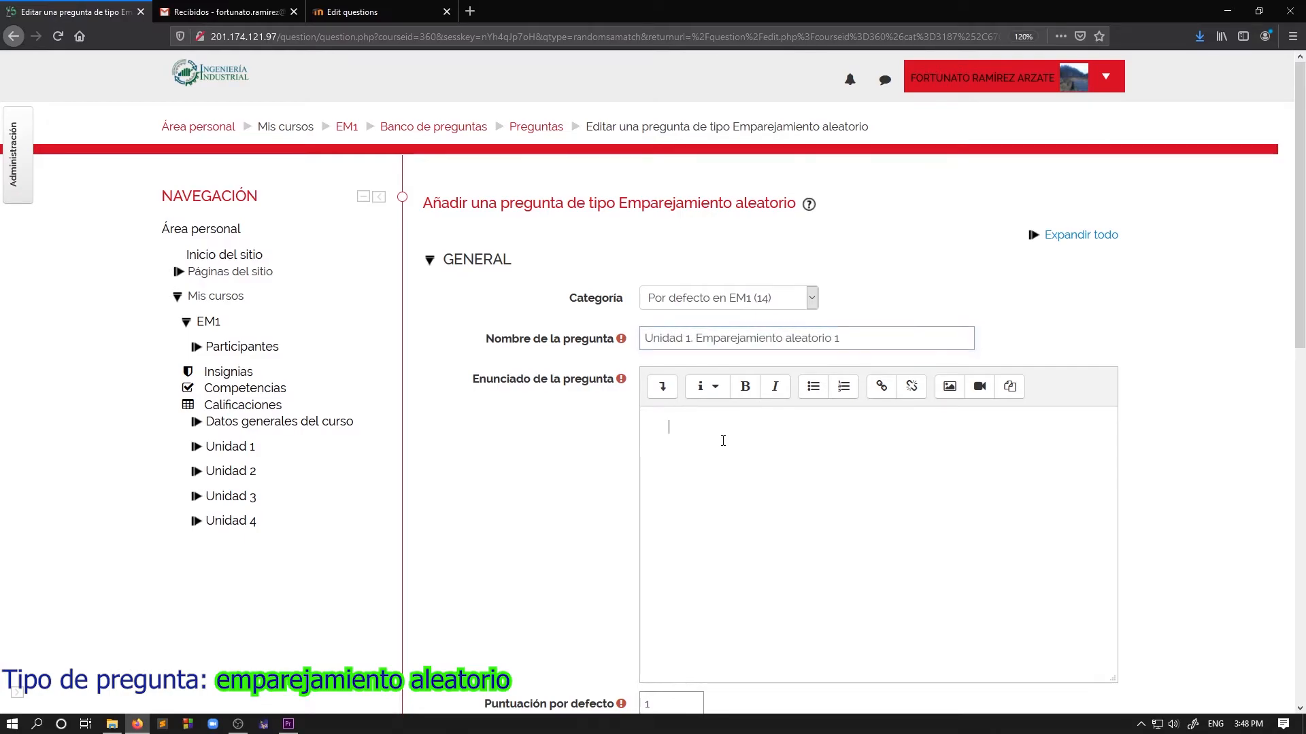
scroll(724, 441, down, 2)
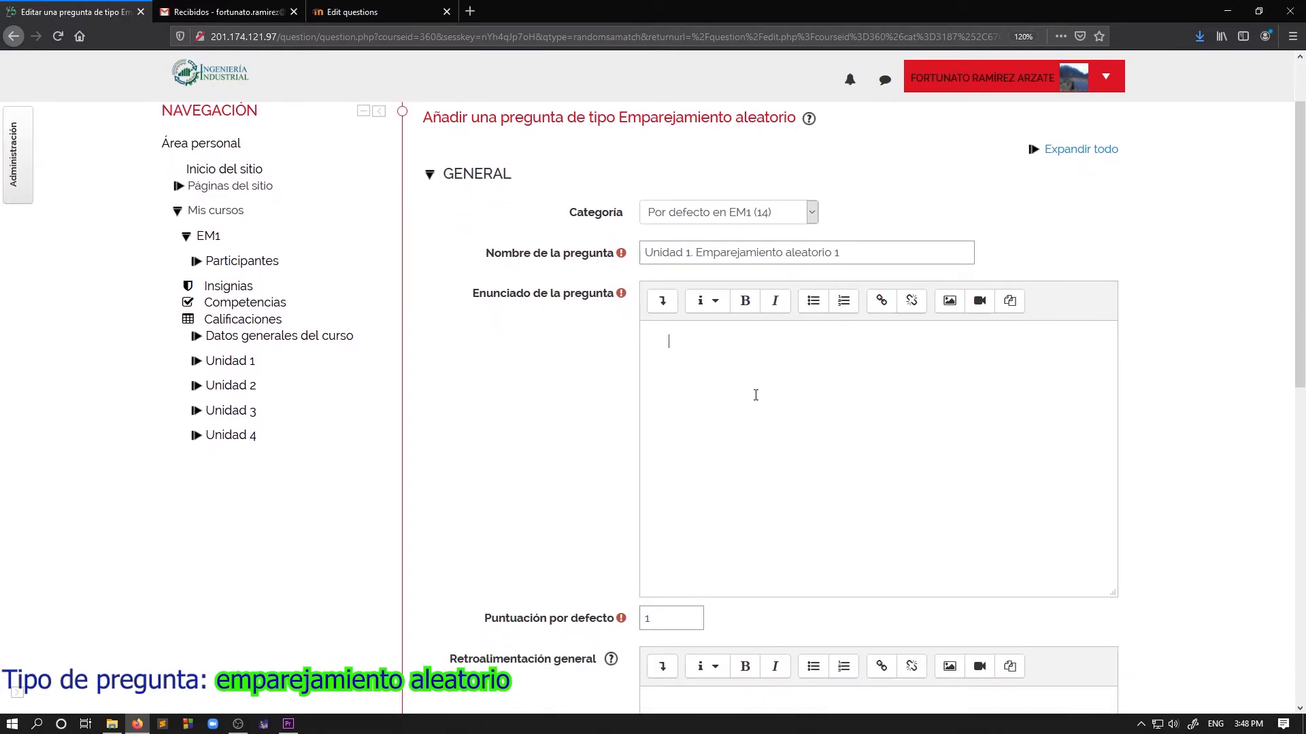
text(Conteste correcte)
text(mente.)
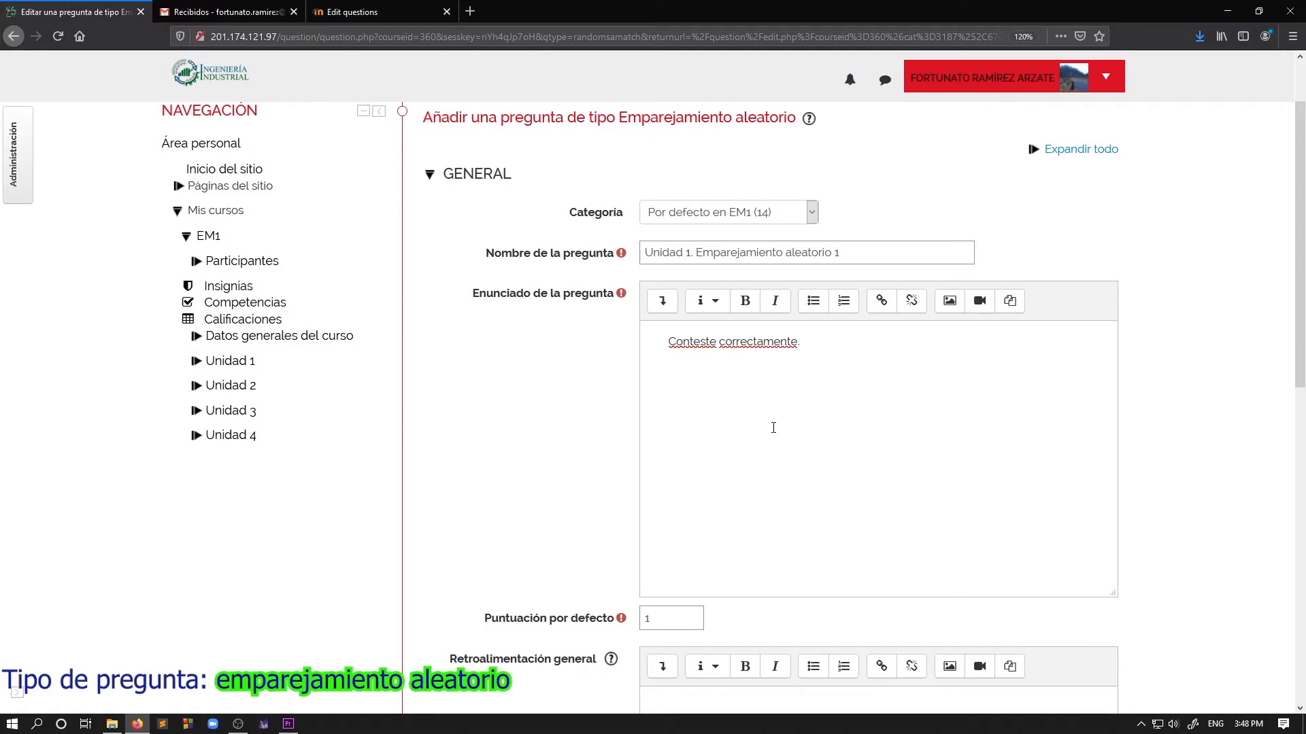
Step: Try to save the random matching question and continue editing, and check the feedback on the number of questions to choose
scroll(774, 427, down, 7)
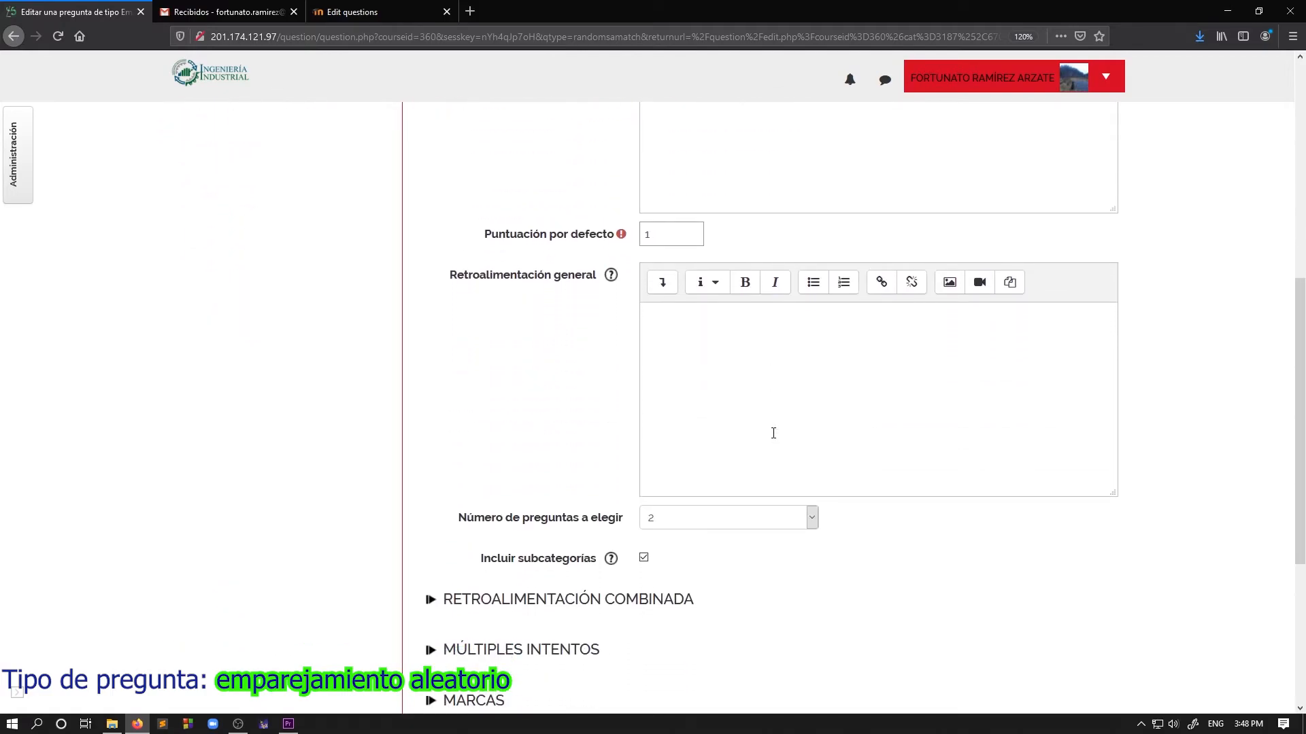
scroll(773, 433, up, 2)
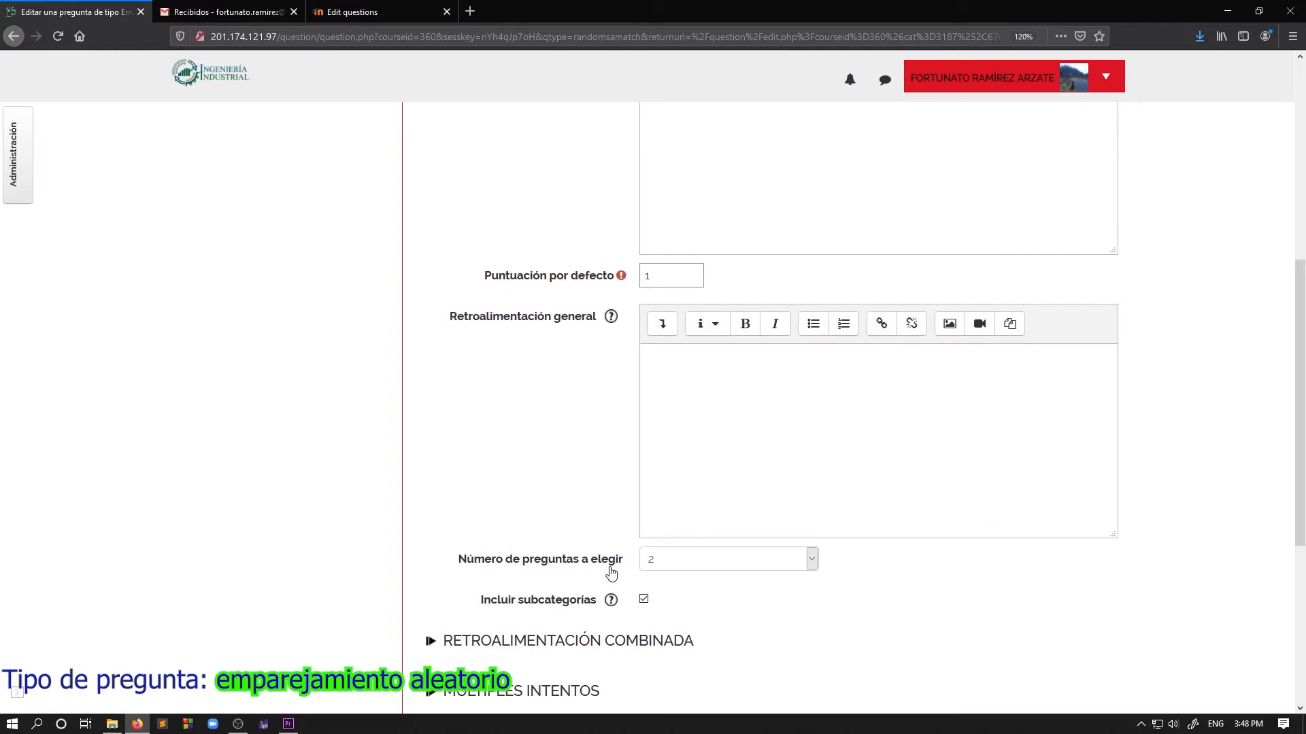
scroll(612, 571, down, 2)
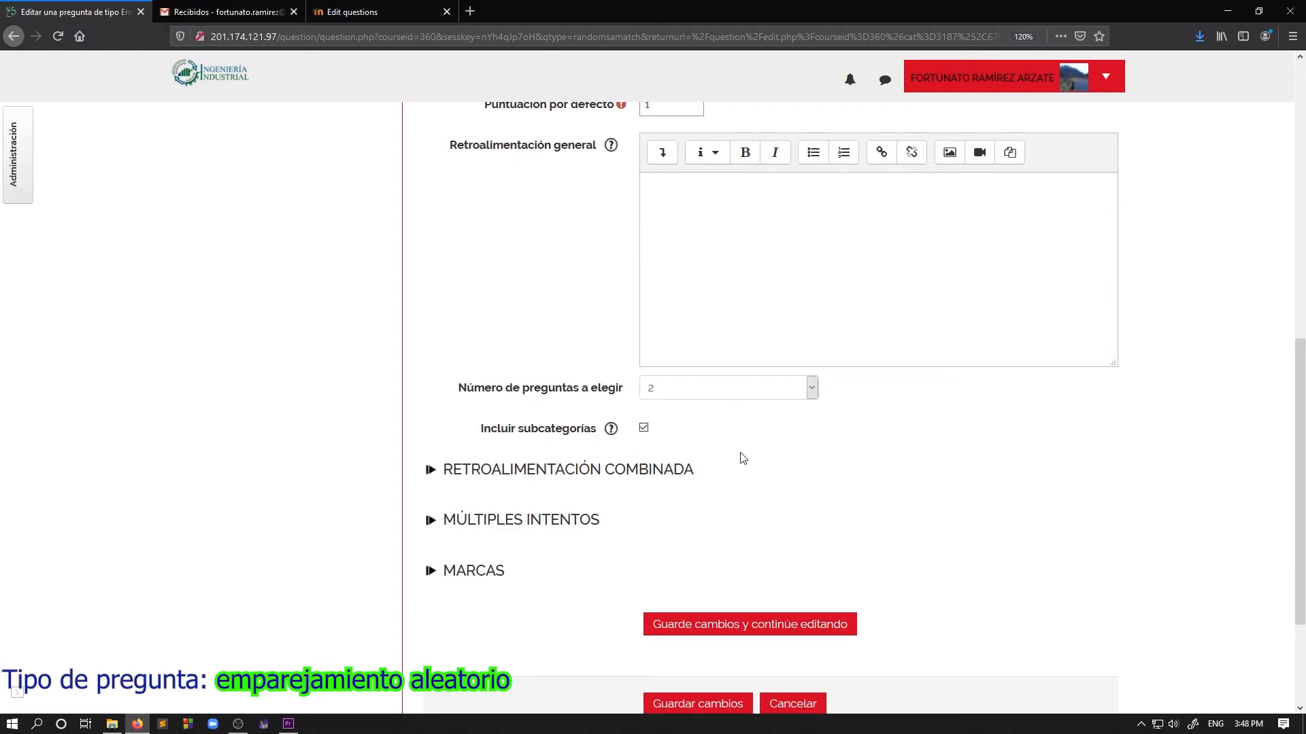
click(722, 623)
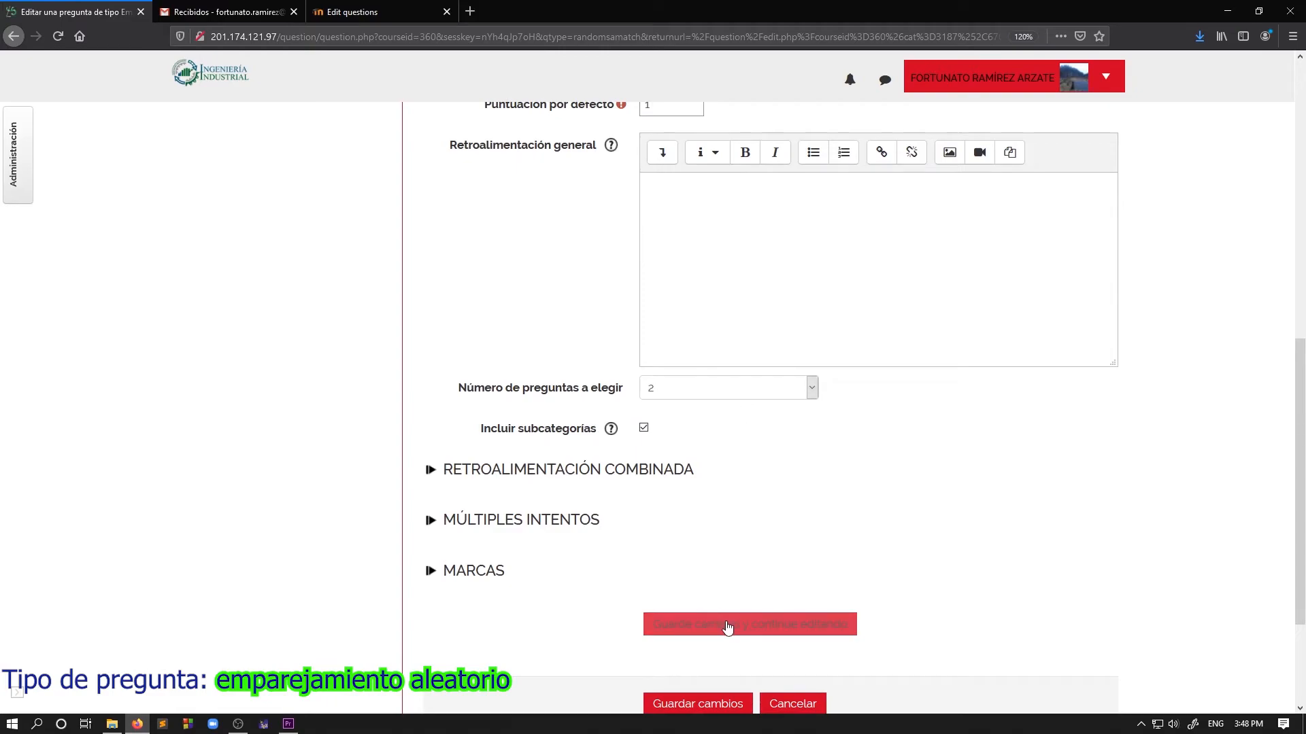
scroll(802, 554, down, 6)
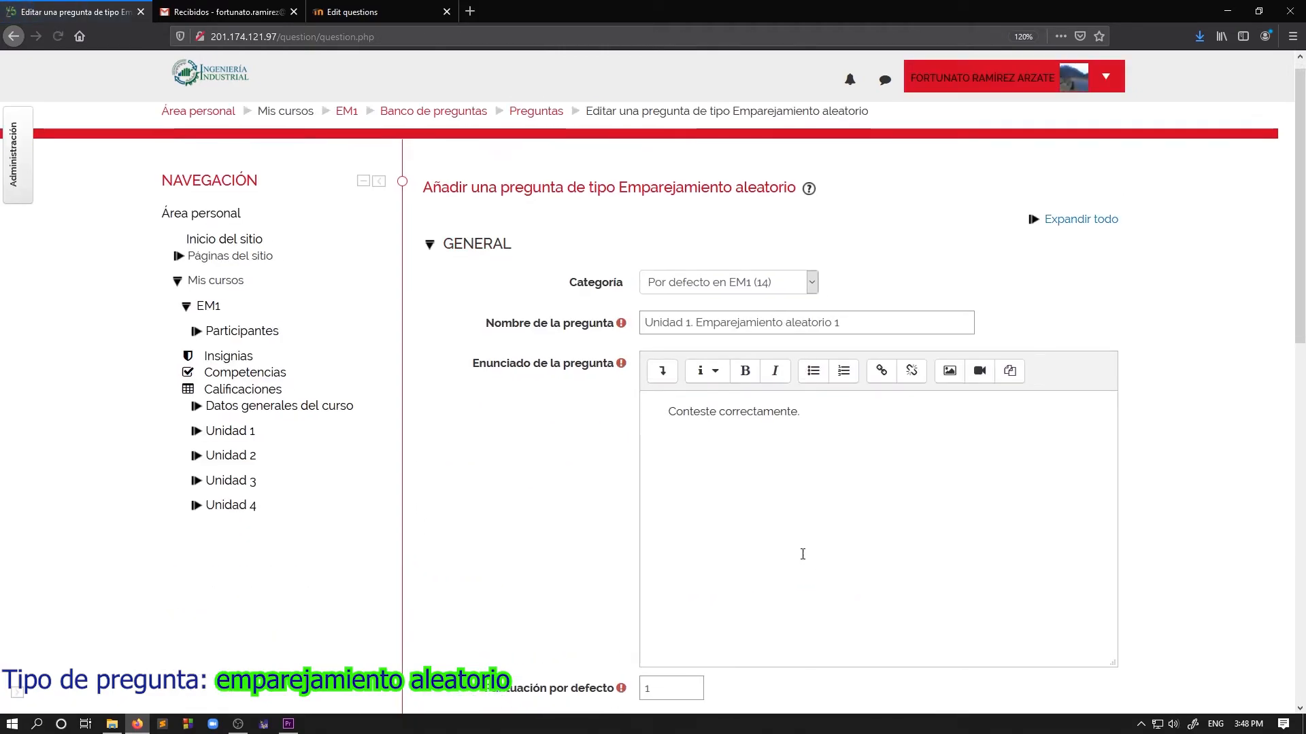
scroll(802, 554, down, 2)
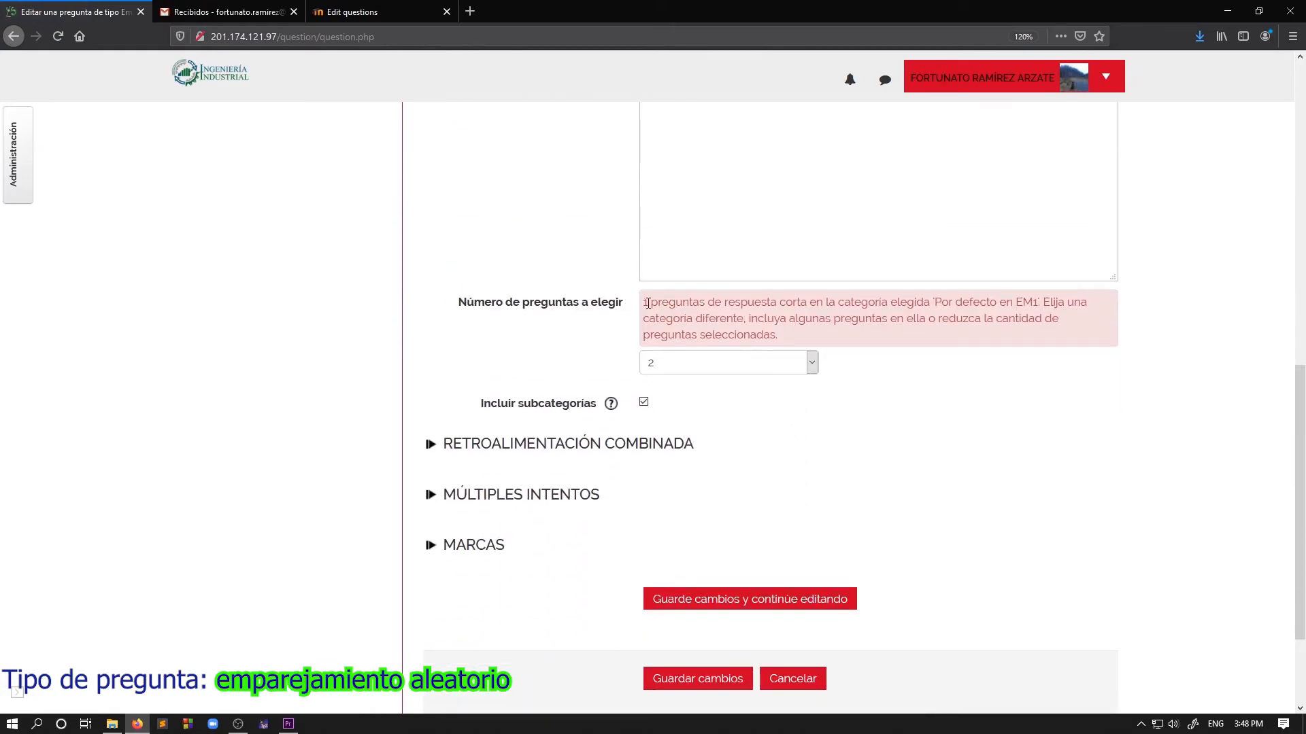
drag(648, 303, 828, 303)
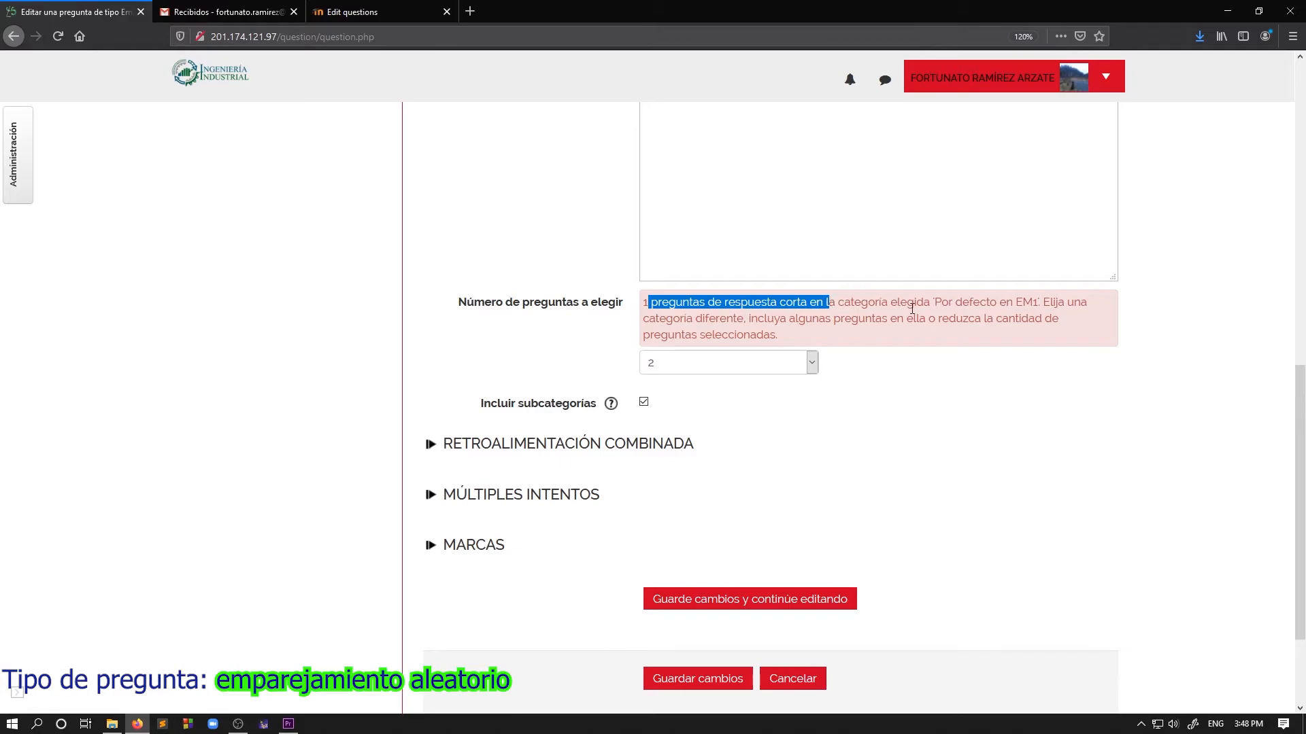
drag(1016, 303, 1039, 301)
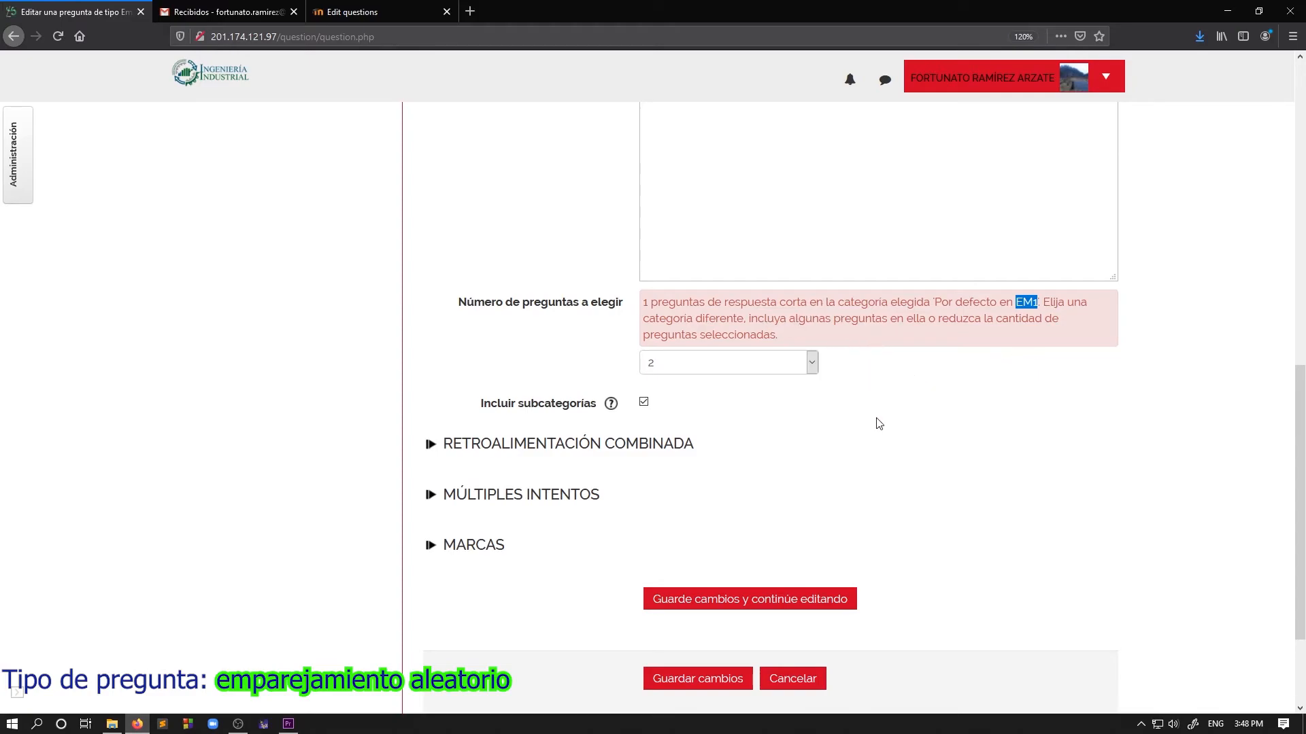
scroll(877, 423, down, 2)
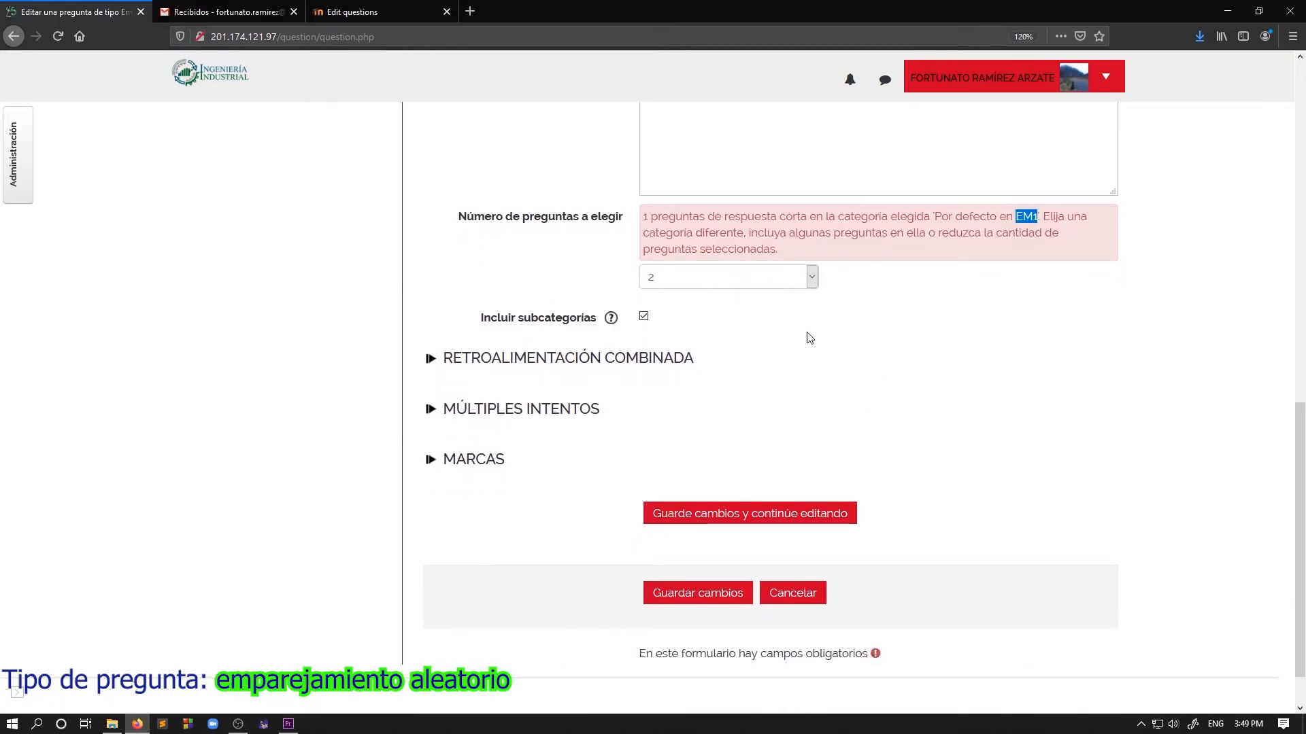
scroll(860, 381, up, 3)
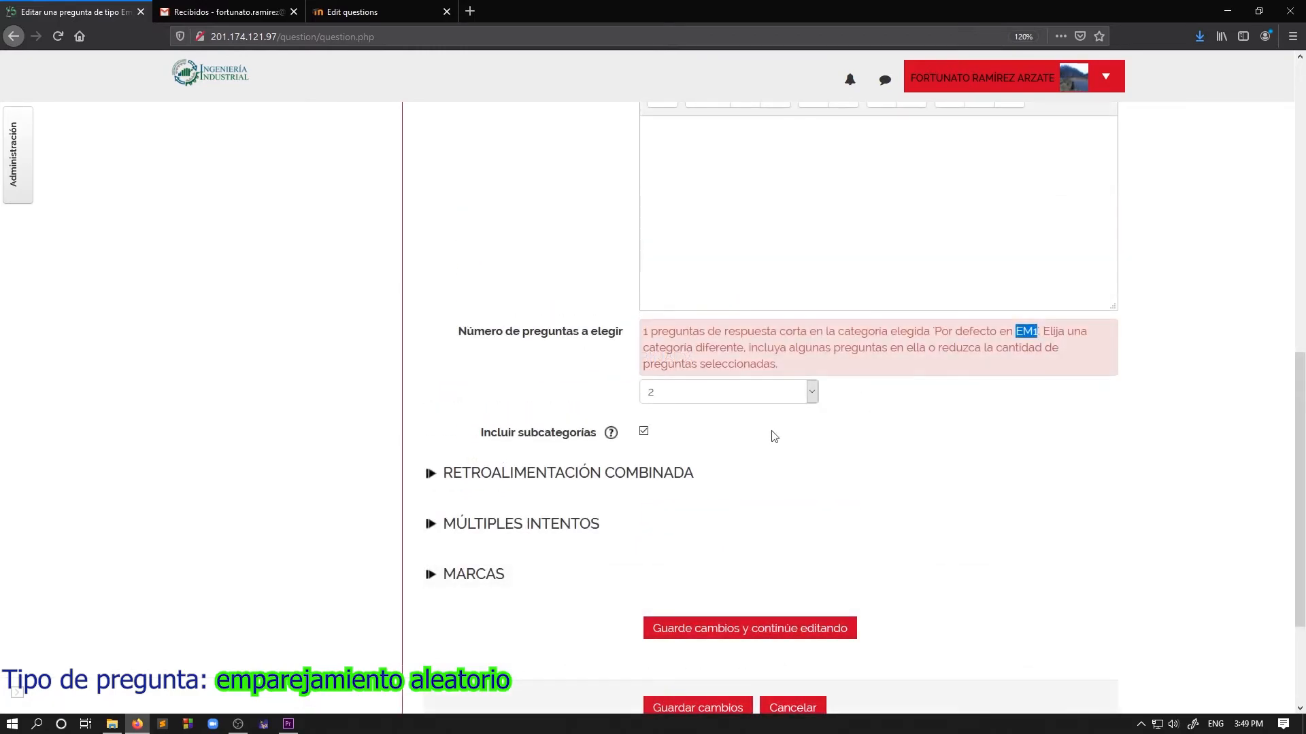
Step: Duplicate the question form's browser tab and open the EM1 question bank in the copy
right_click(93, 13)
click(148, 66)
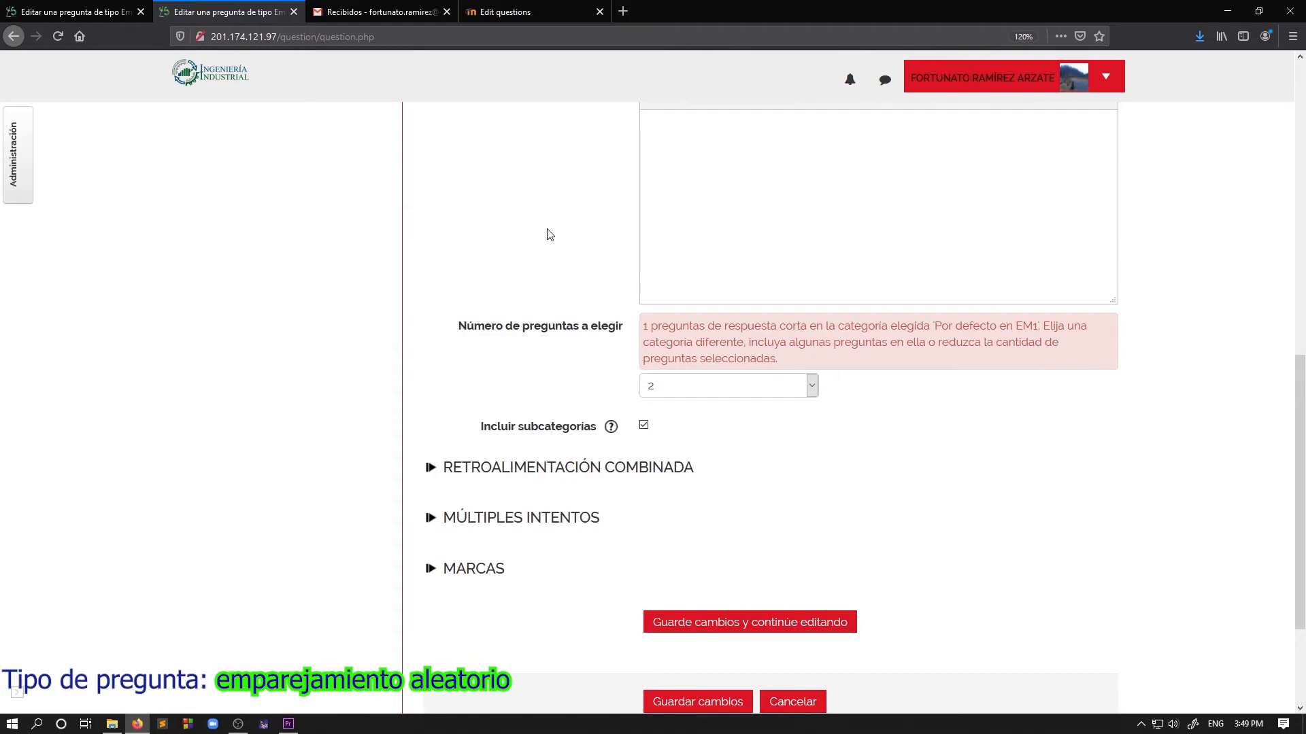
scroll(545, 233, up, 15)
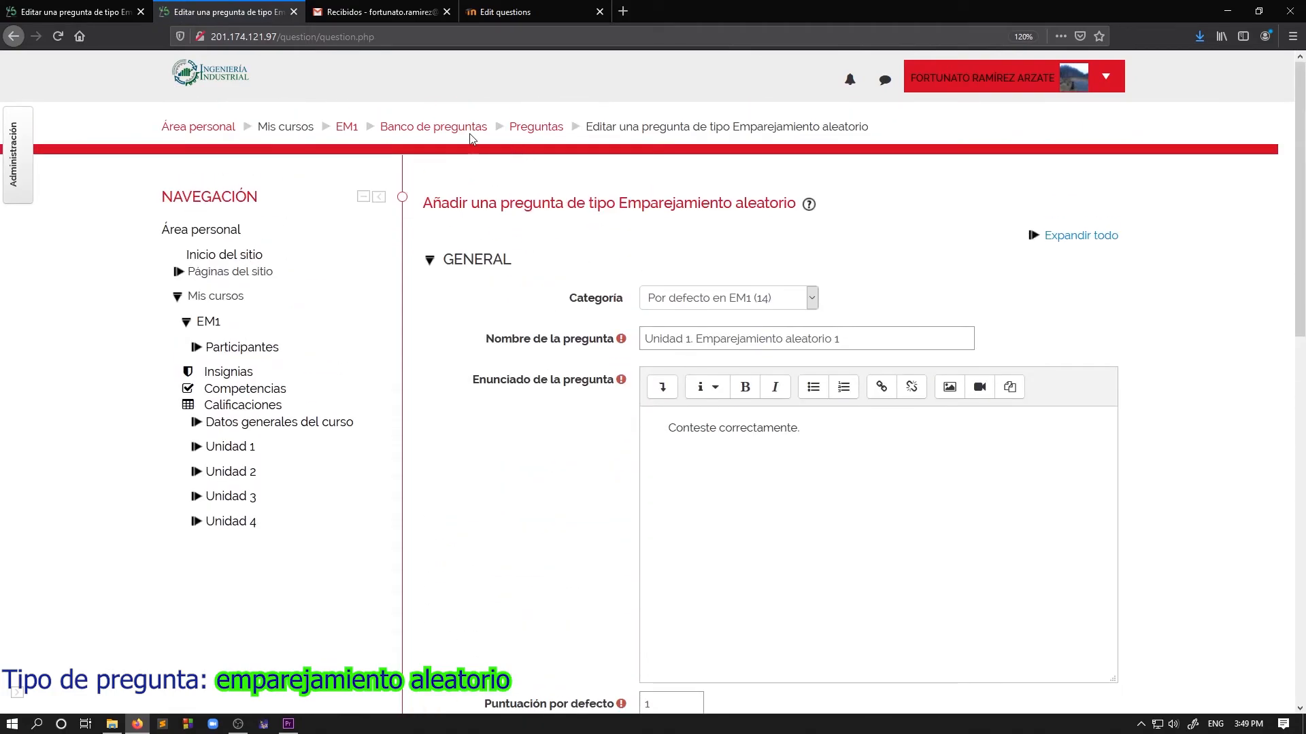
click(433, 127)
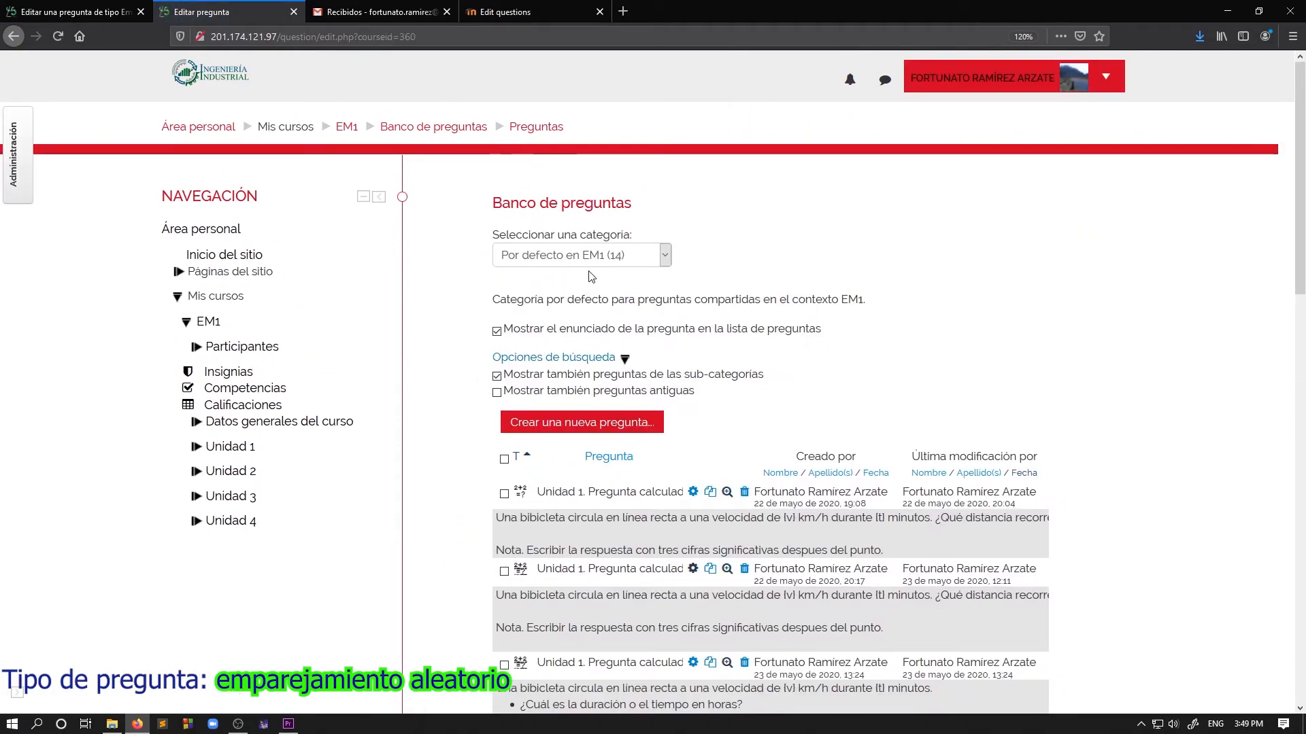
Step: Open the short-answer question "Unidad 1. Redes MAN 1" for editing and review its answers and grades
scroll(593, 272, down, 12)
scroll(693, 275, down, 6)
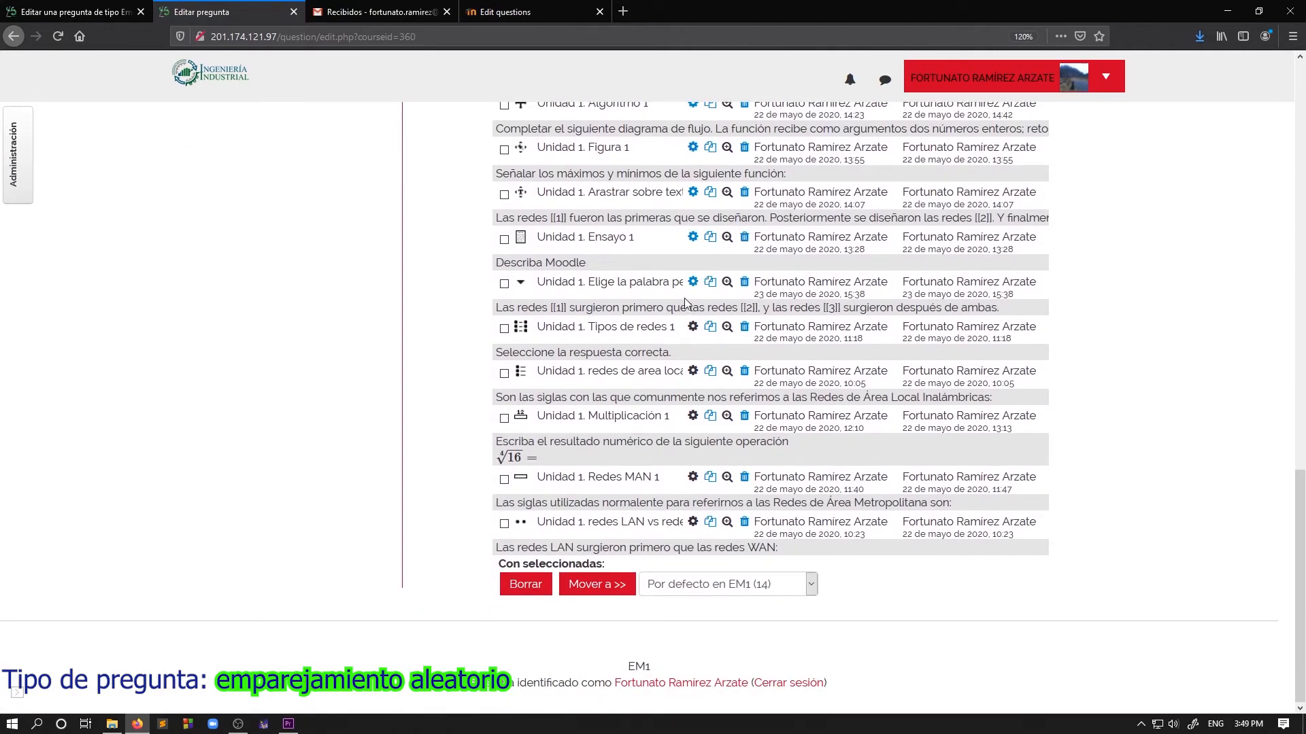
scroll(701, 306, up, 3)
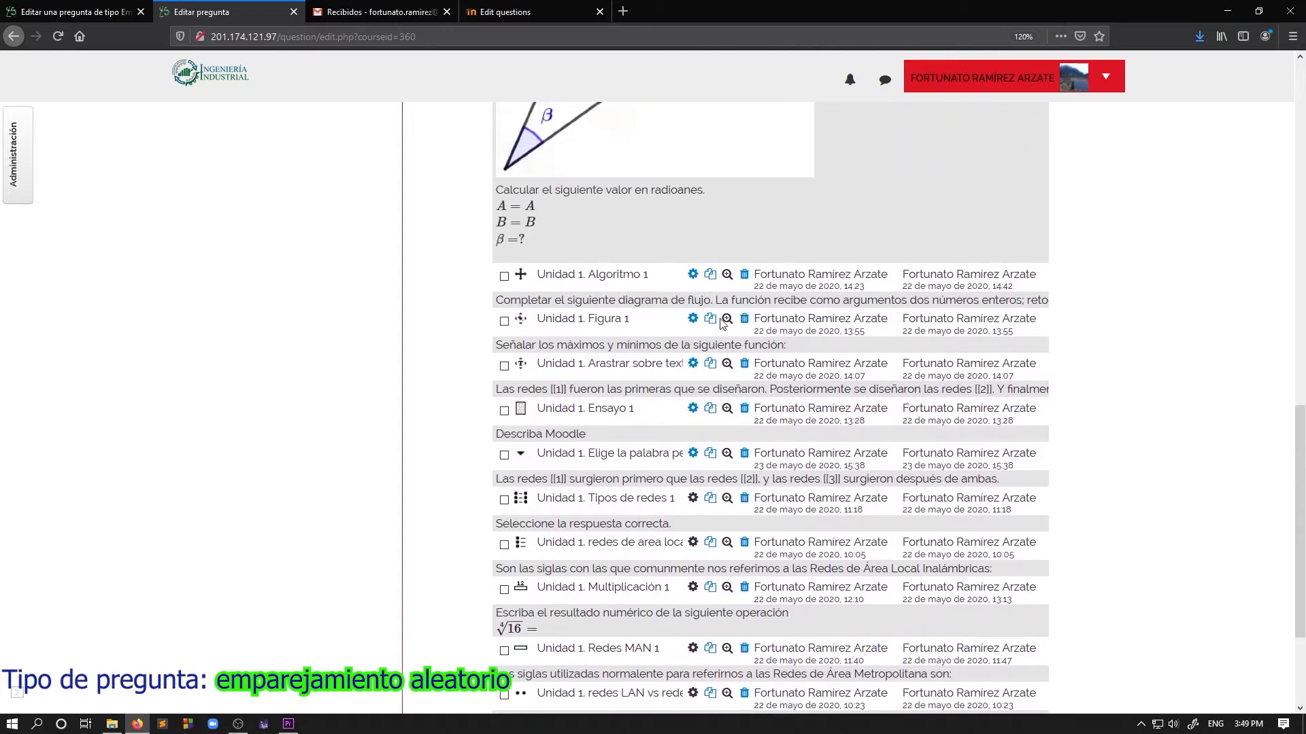
scroll(721, 326, down, 3)
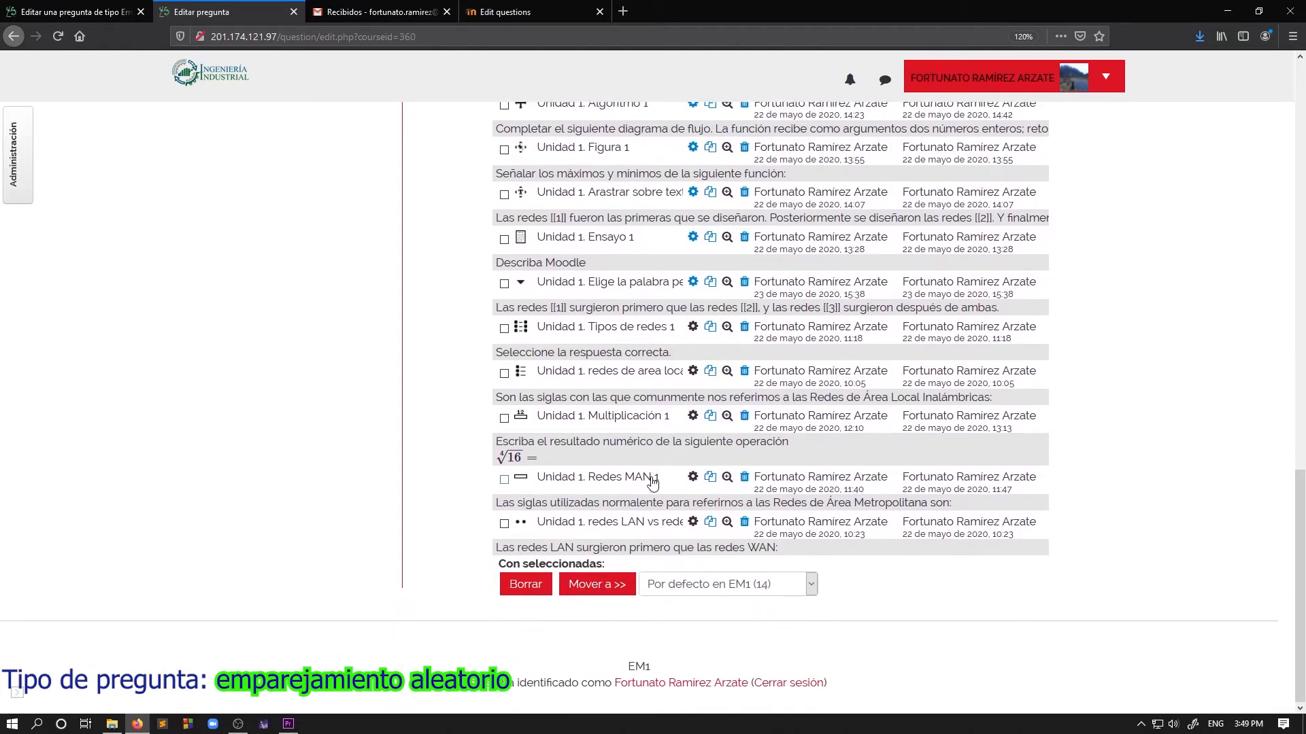
click(698, 478)
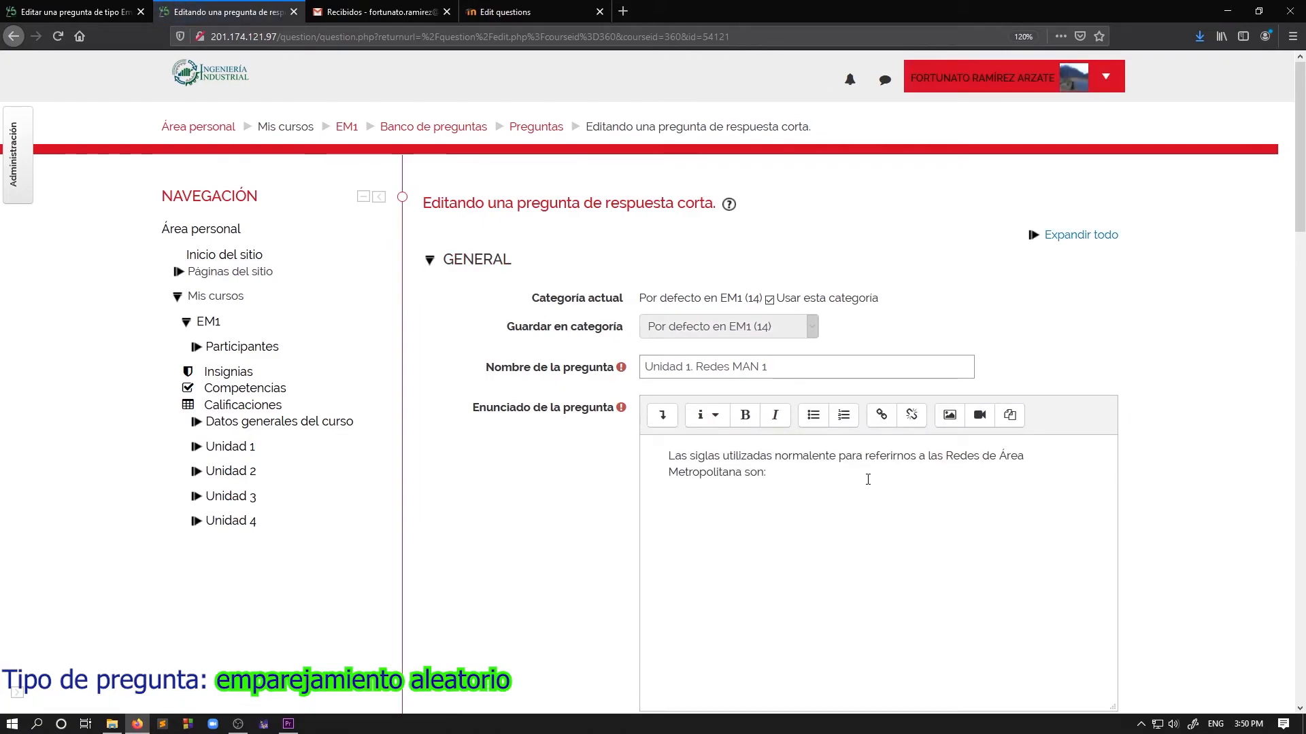
scroll(770, 474, down, 3)
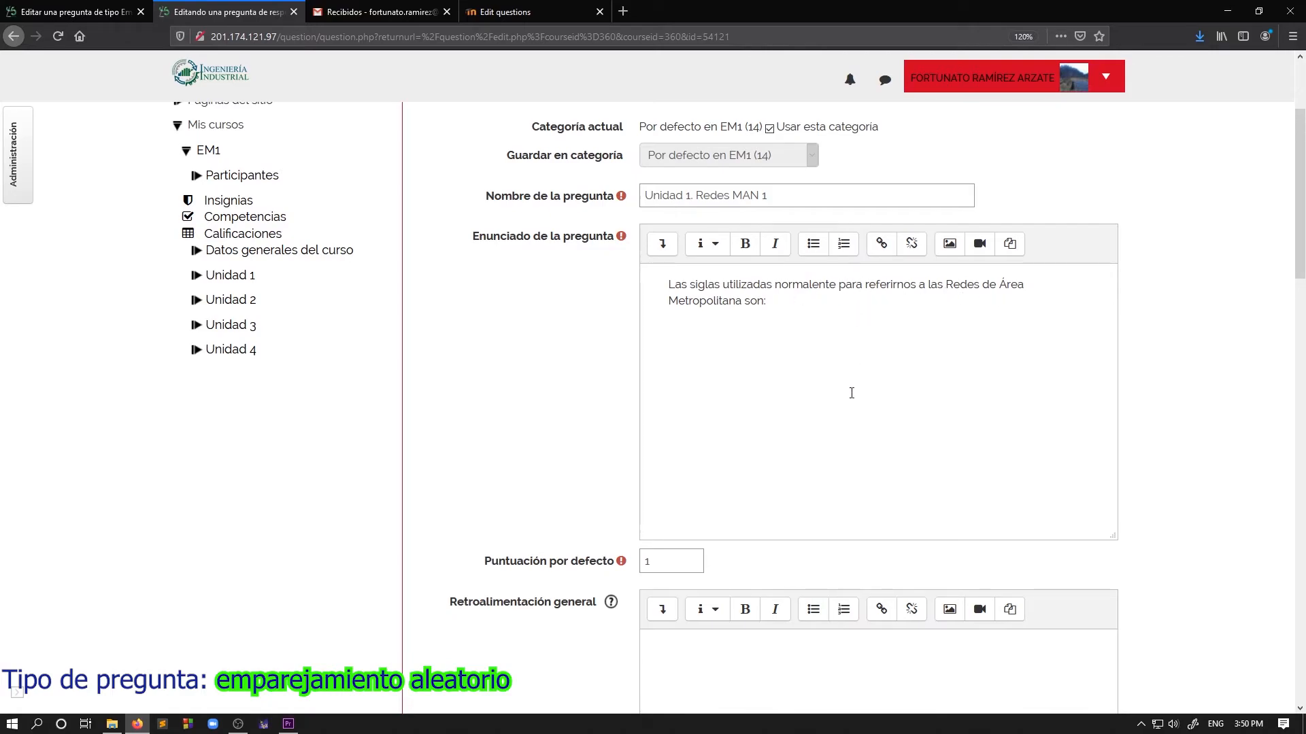
scroll(851, 393, down, 12)
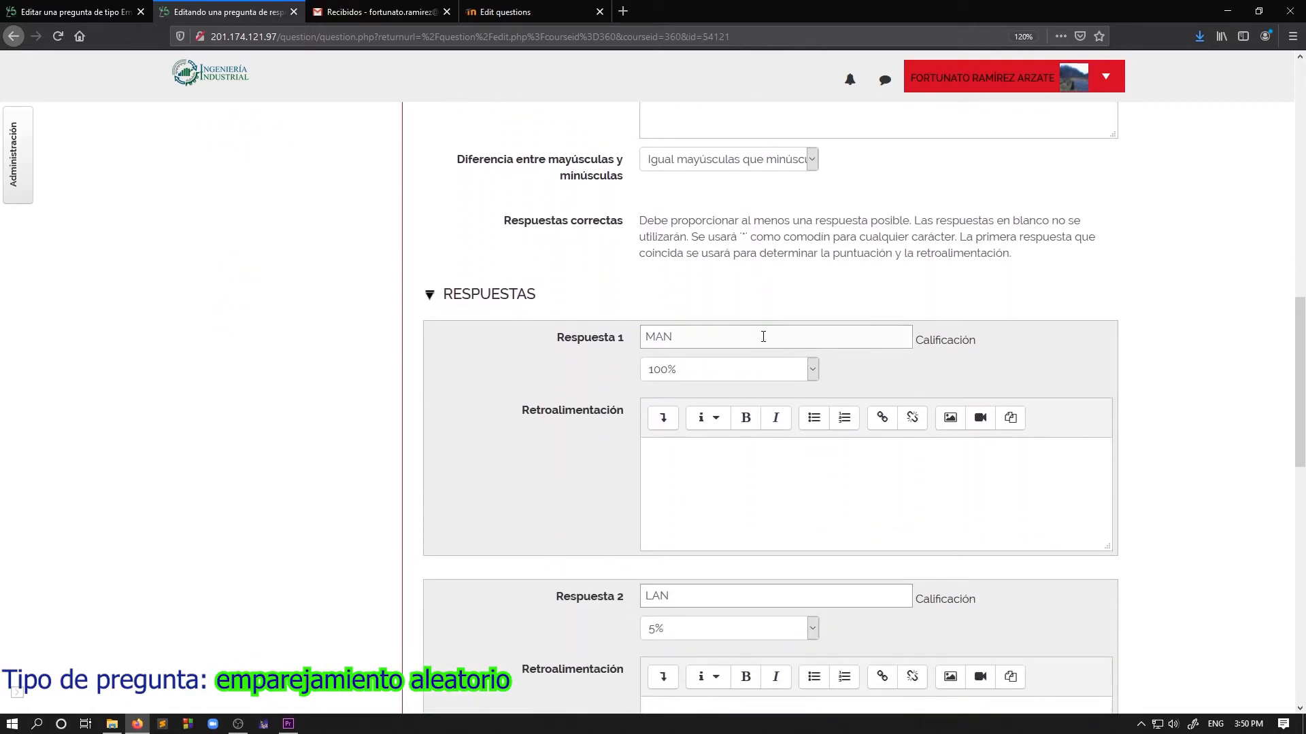
scroll(708, 313, down, 9)
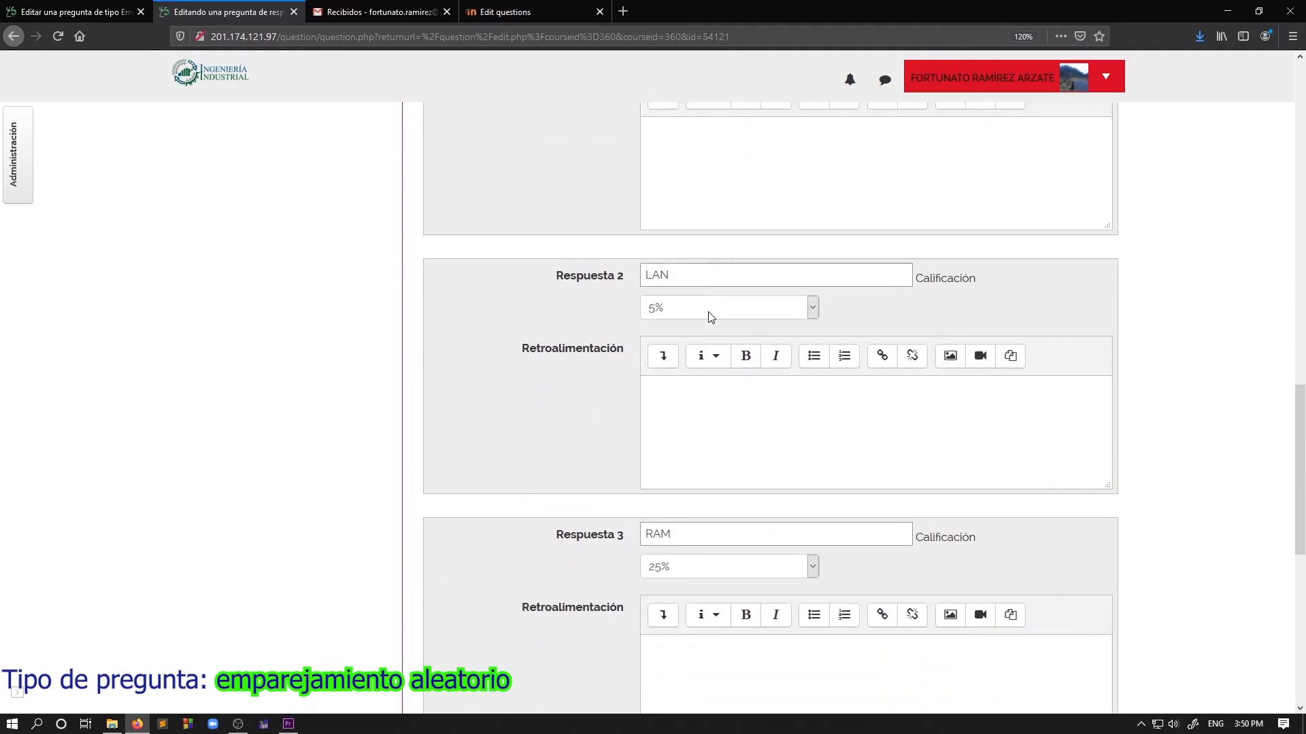
scroll(732, 428, down, 4)
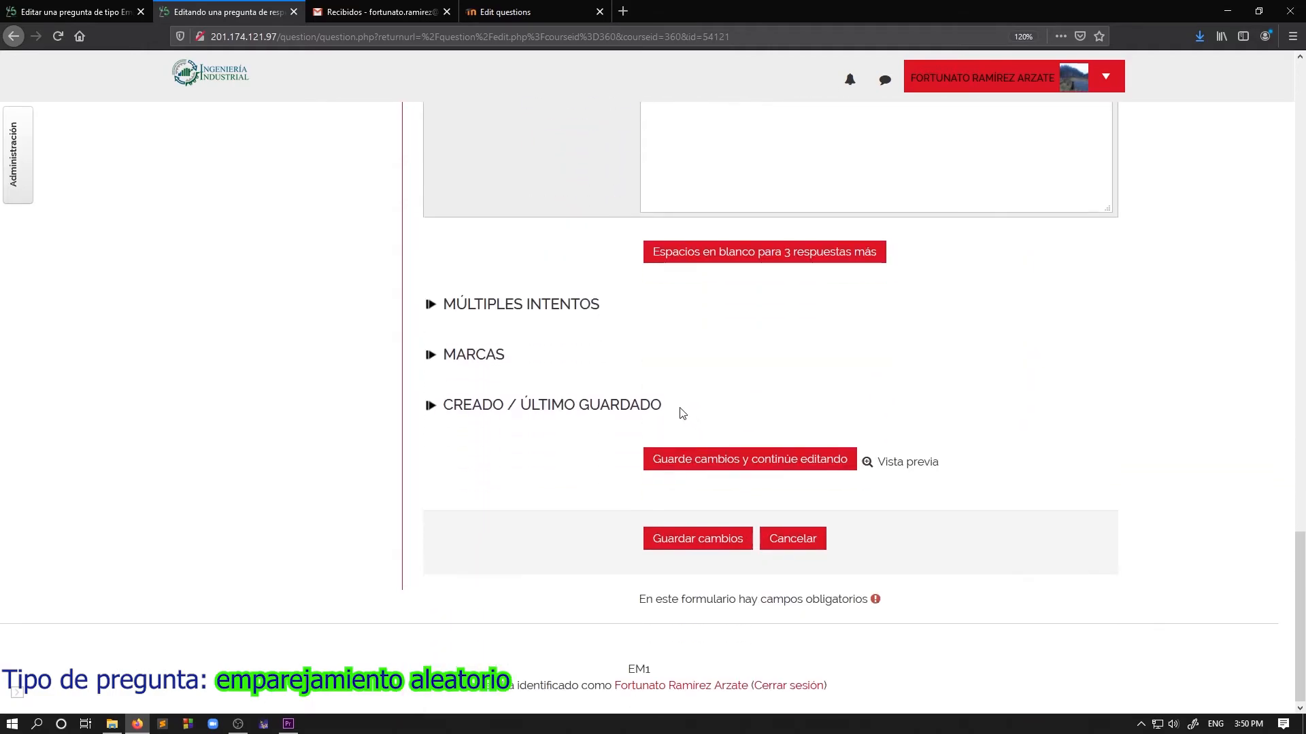
Step: Return to the EM1 question bank and duplicate the short-answer question "Unidad 1. Redes MAN 1"
scroll(678, 410, up, 20)
click(17, 32)
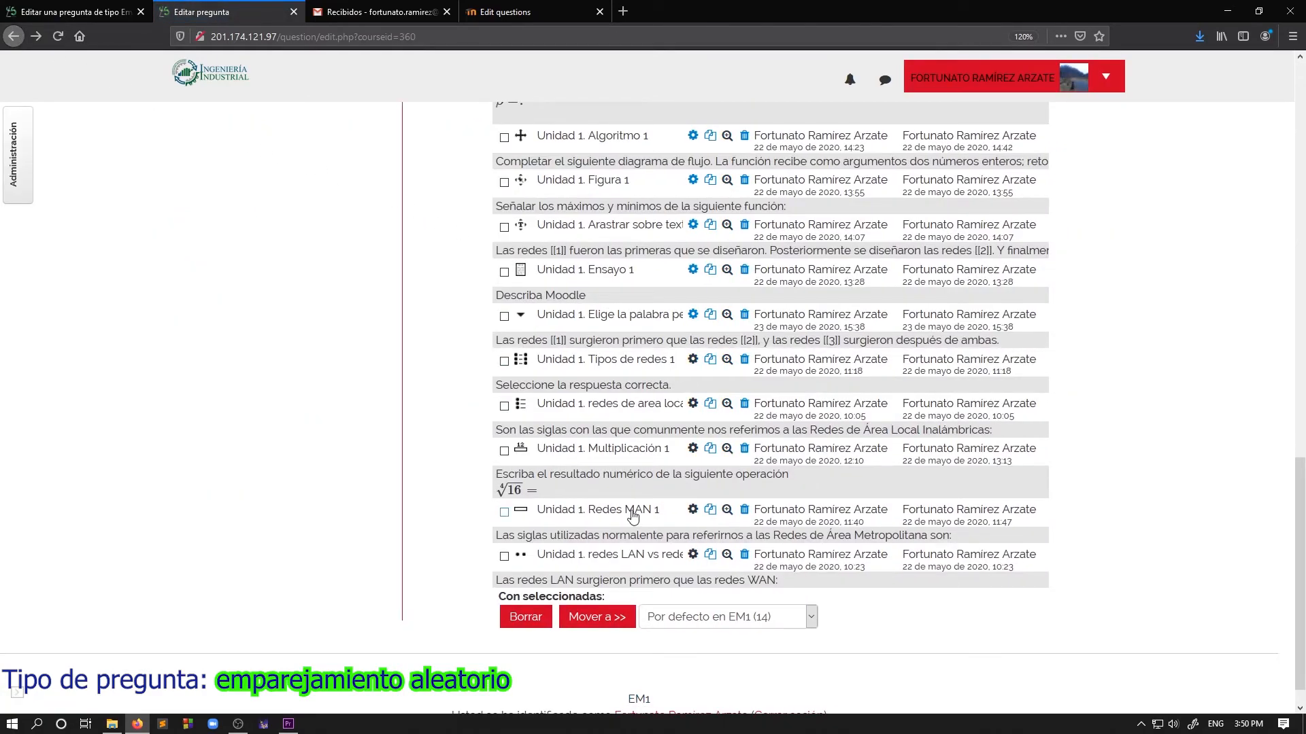
click(711, 511)
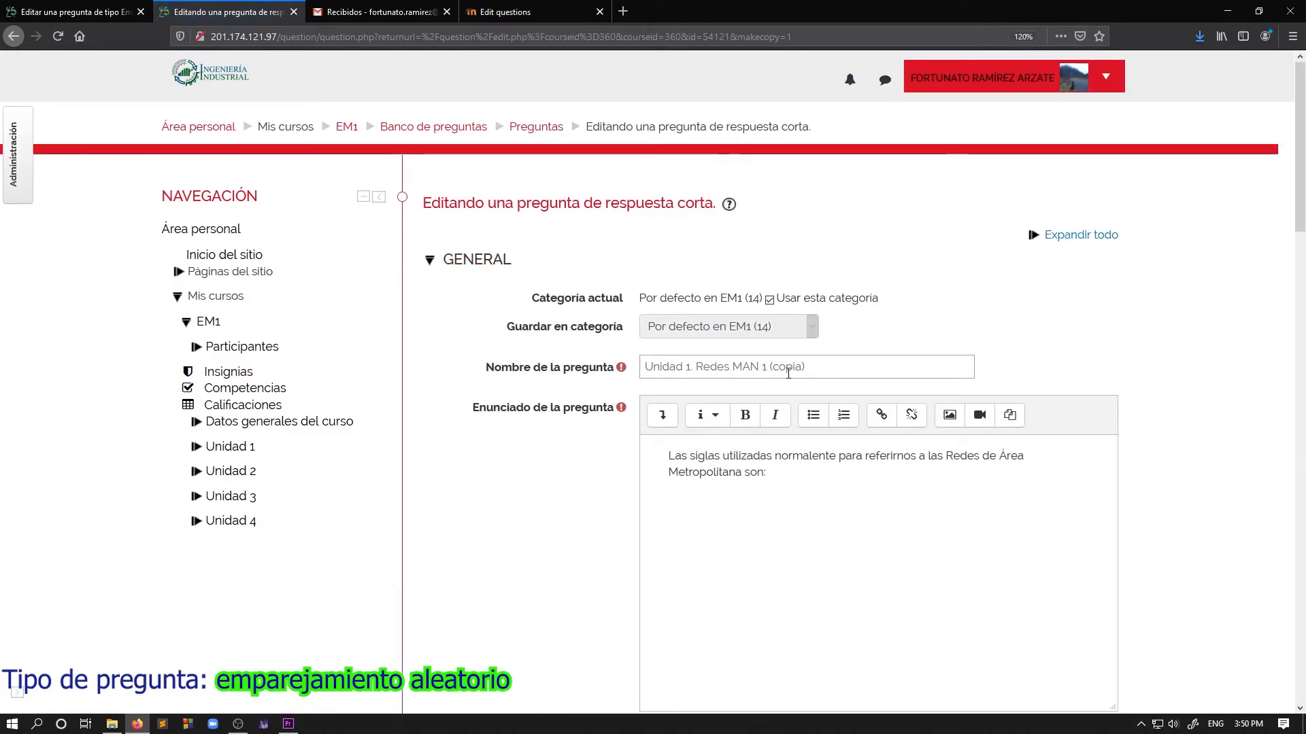
Step: Rename the copied question as "Unidad 1. Redes LAN 1"
click(769, 372)
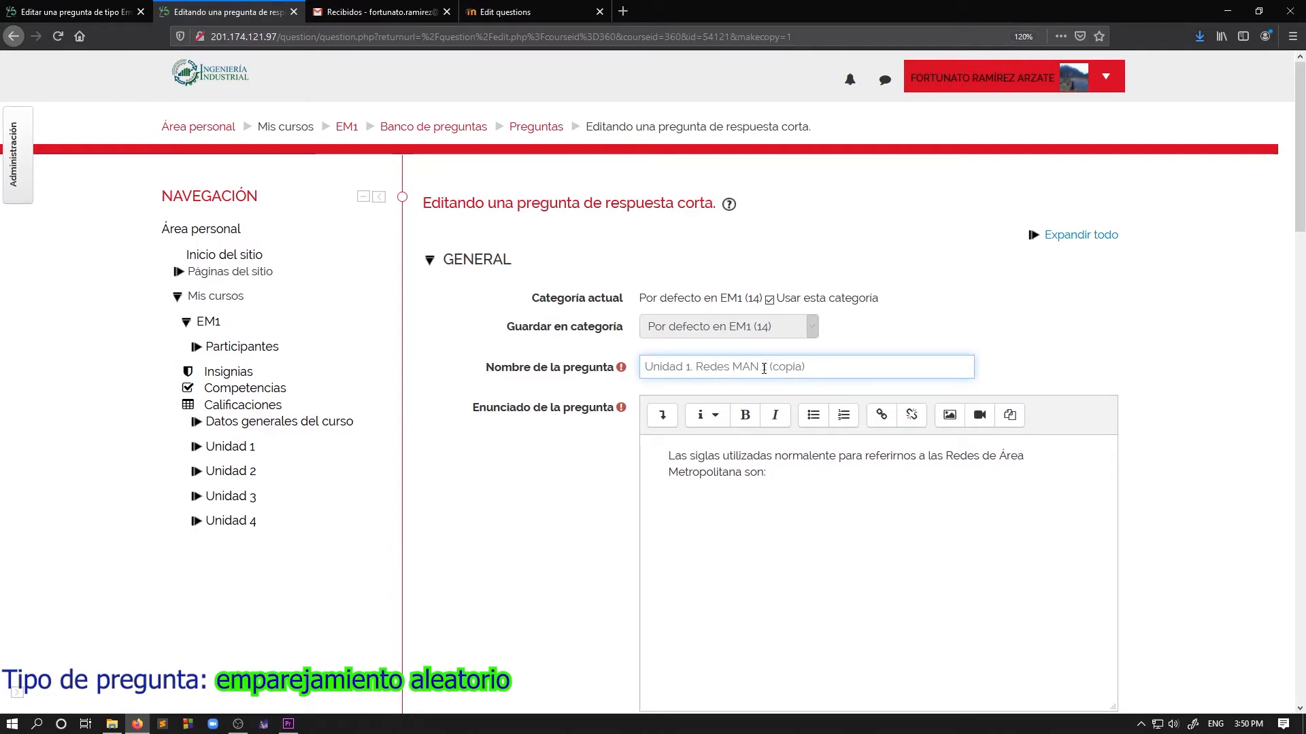
drag(762, 368, 826, 371)
key(BackSpace)
double_click(745, 368)
text(LAN)
click(787, 473)
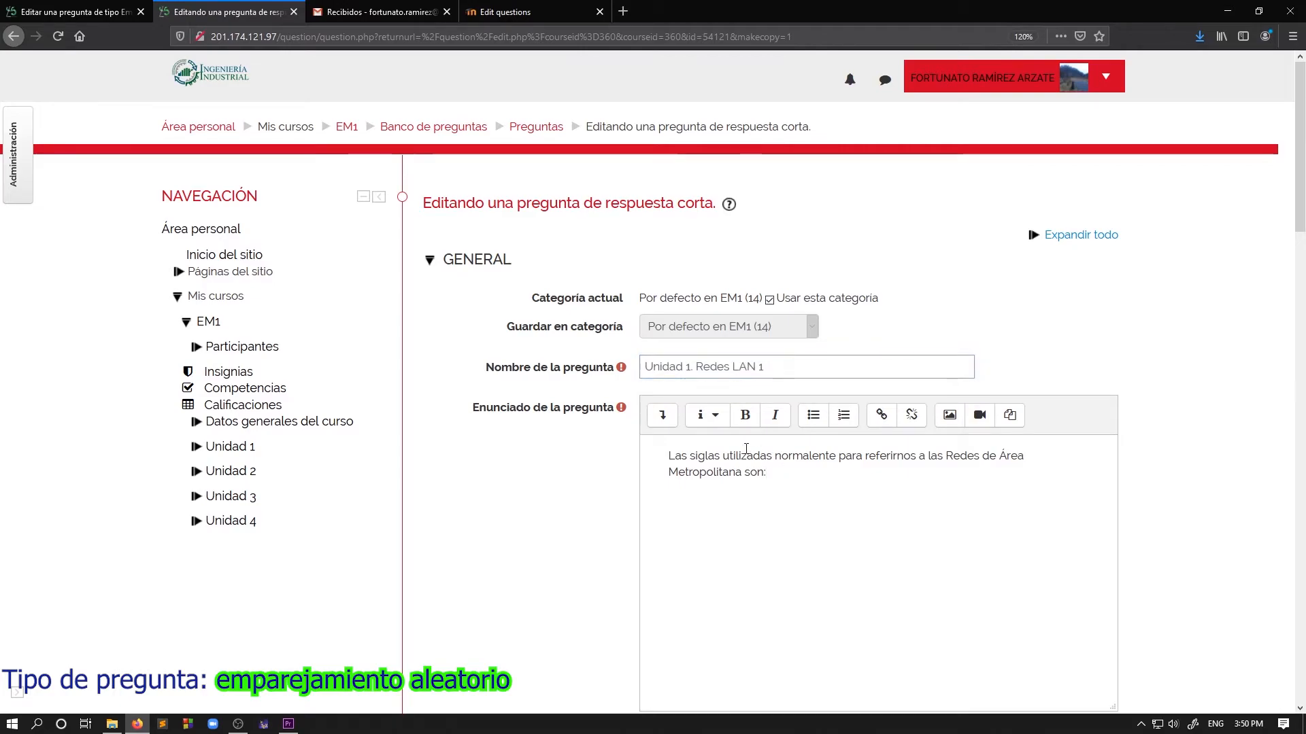
Step: Replace "Metropolitana" with "Local" in the question text
scroll(746, 449, down, 2)
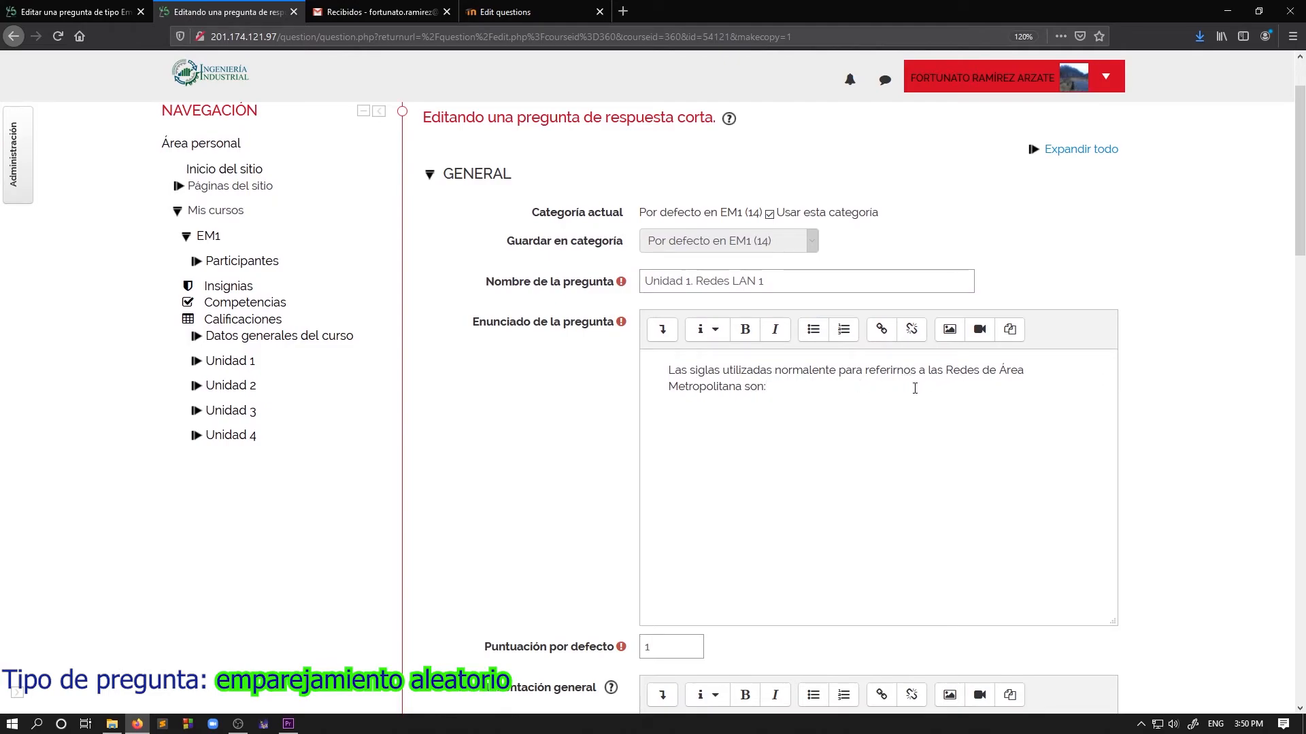
drag(740, 387, 669, 386)
text(Local)
Step: Set the answer grades to Ninguno for MAN, 100% for LAN and Ninguno for RAM
scroll(679, 418, down, 10)
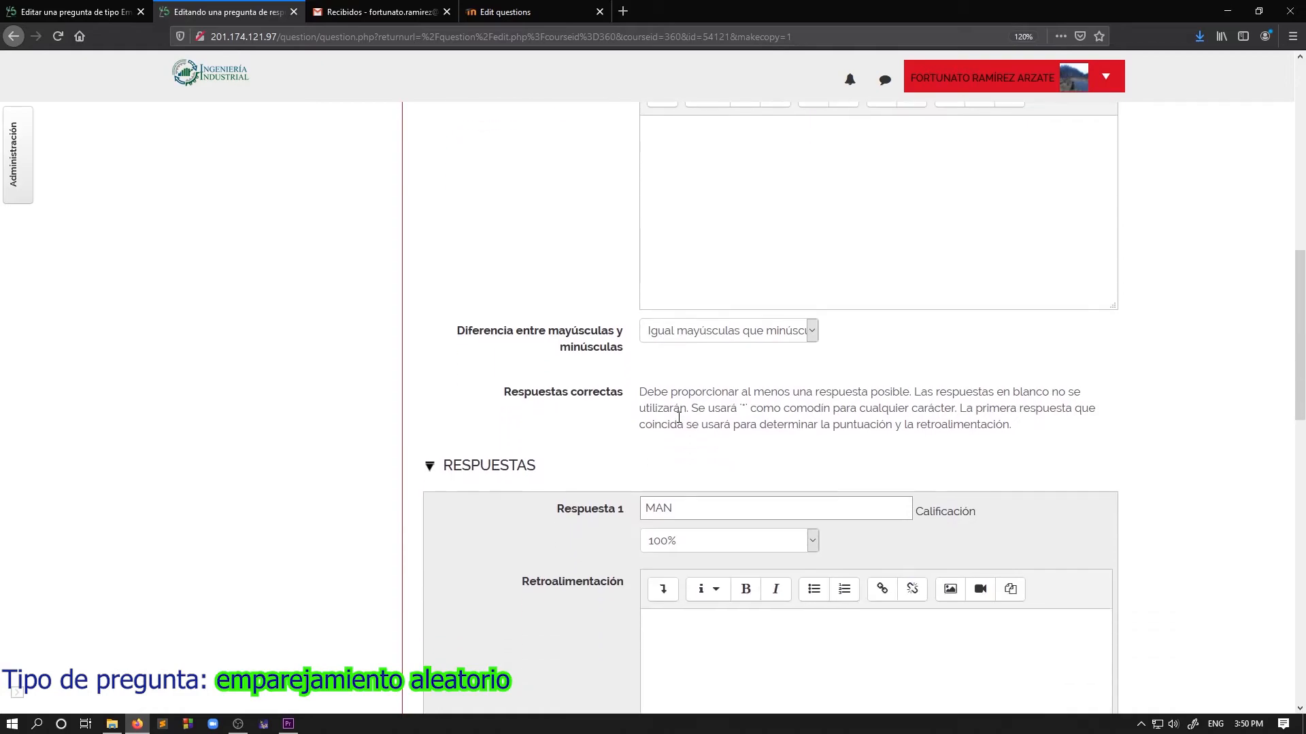
click(708, 378)
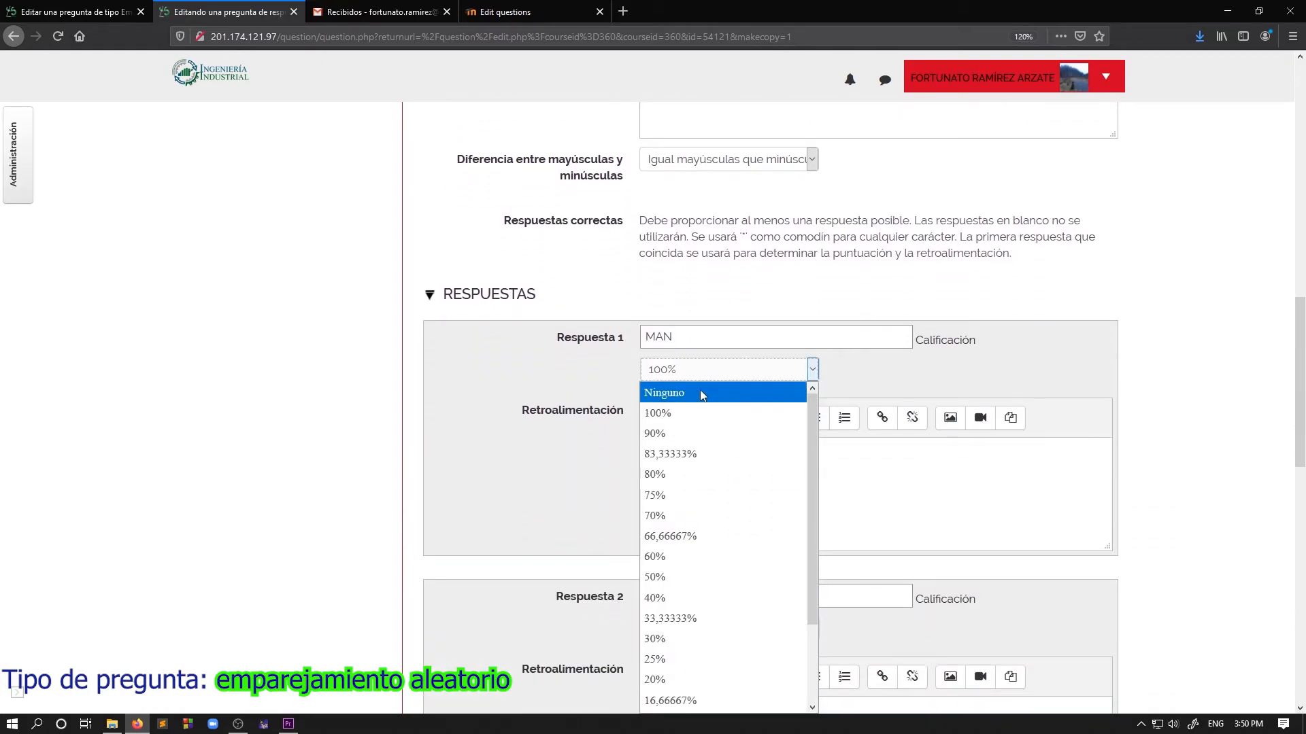
click(700, 390)
scroll(606, 396, down, 2)
scroll(606, 395, down, 1)
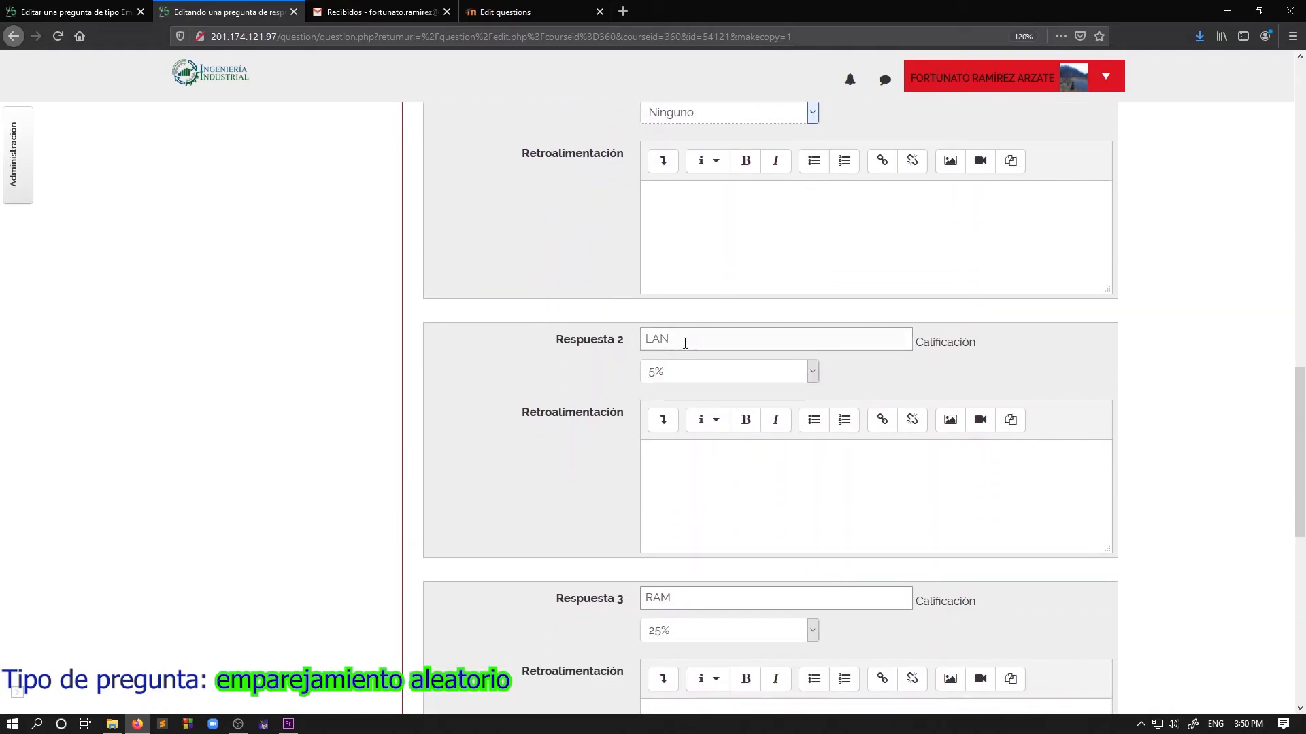
click(700, 372)
scroll(694, 476, up, 2)
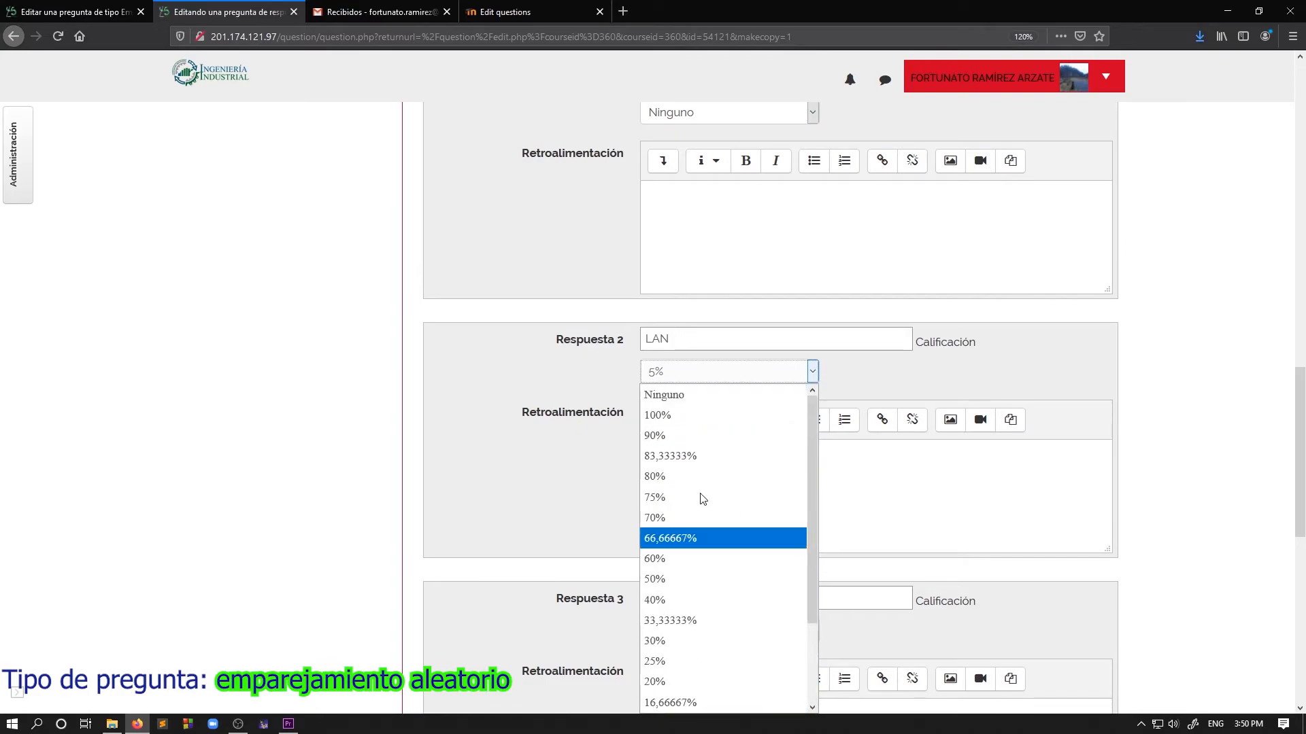
click(686, 416)
scroll(656, 417, down, 2)
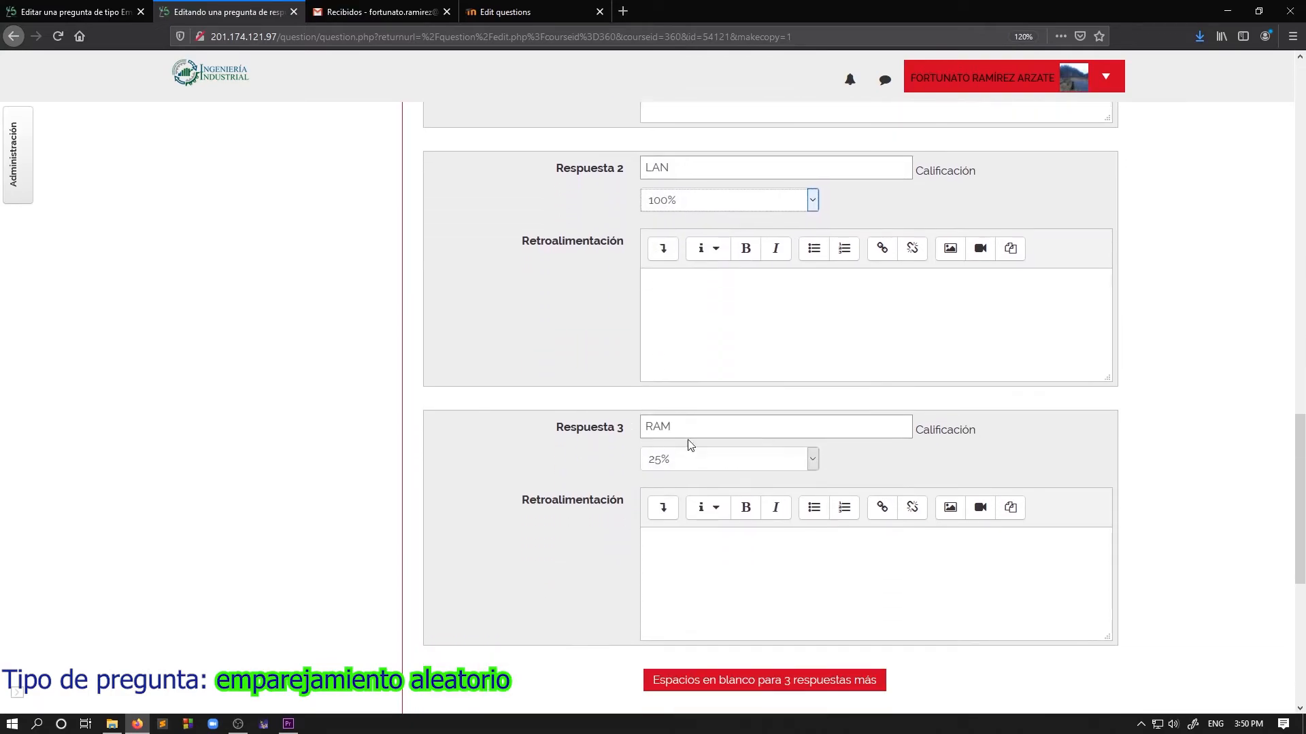
click(728, 468)
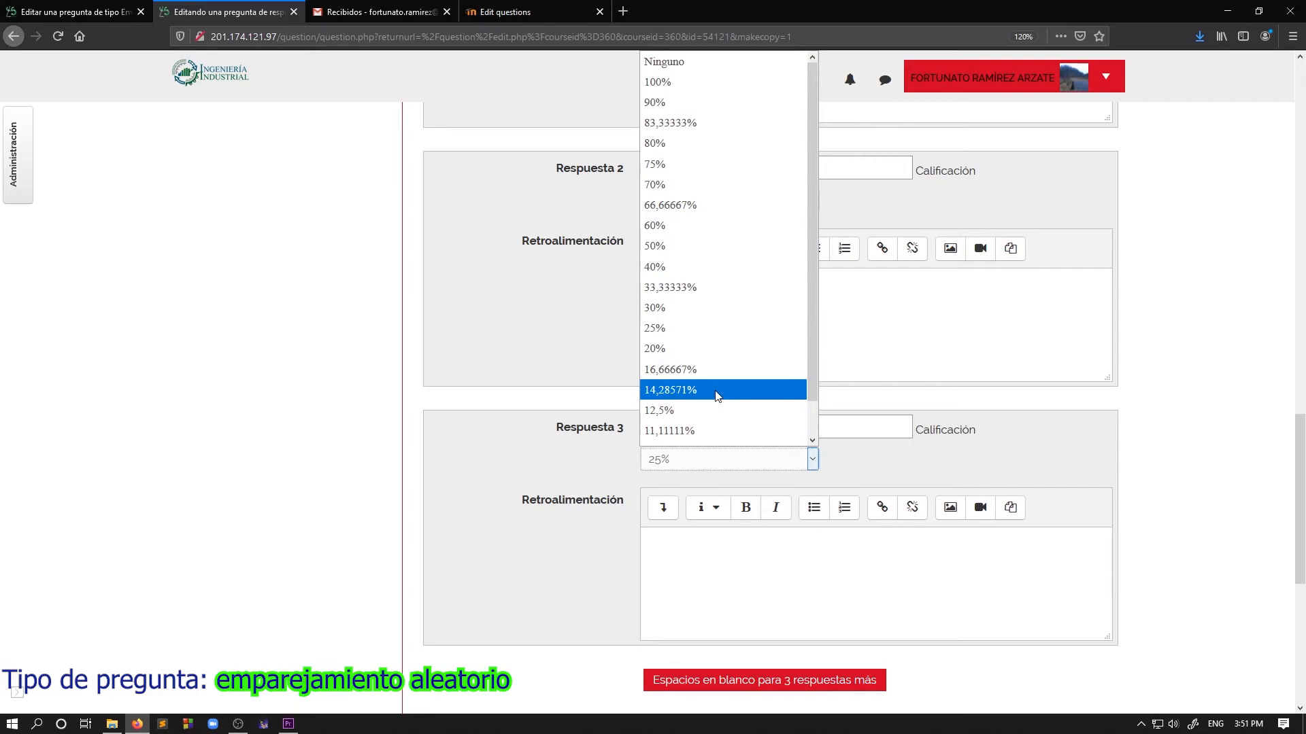
click(673, 63)
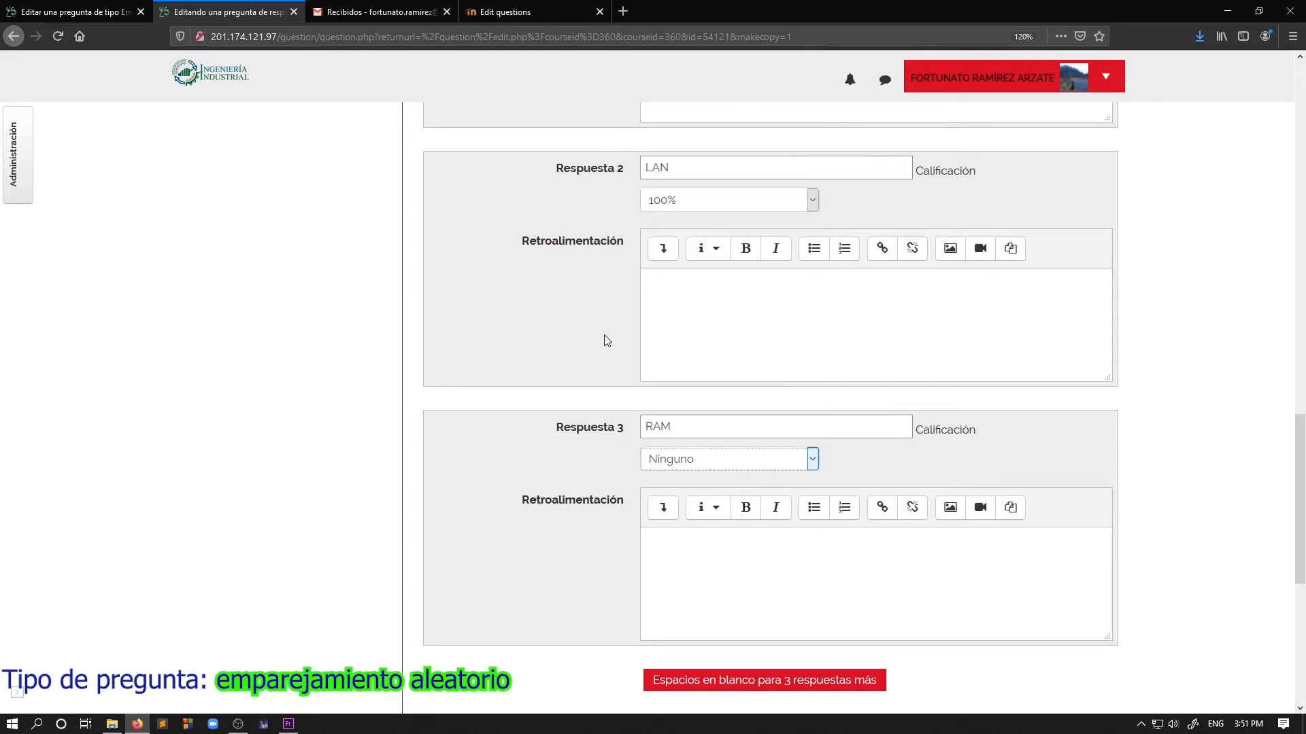
Step: Save the LAN short-answer question and check that it is listed in the question bank
scroll(579, 374, up, 3)
scroll(580, 372, down, 15)
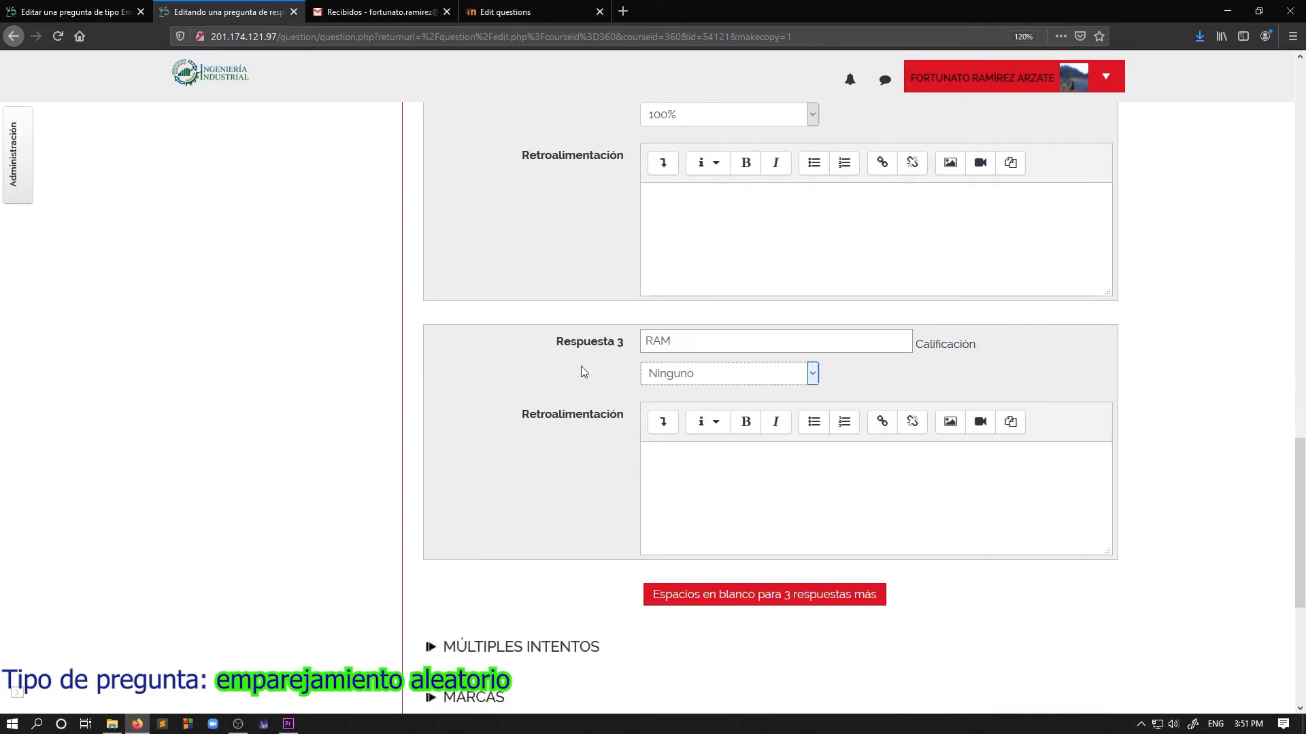
click(706, 540)
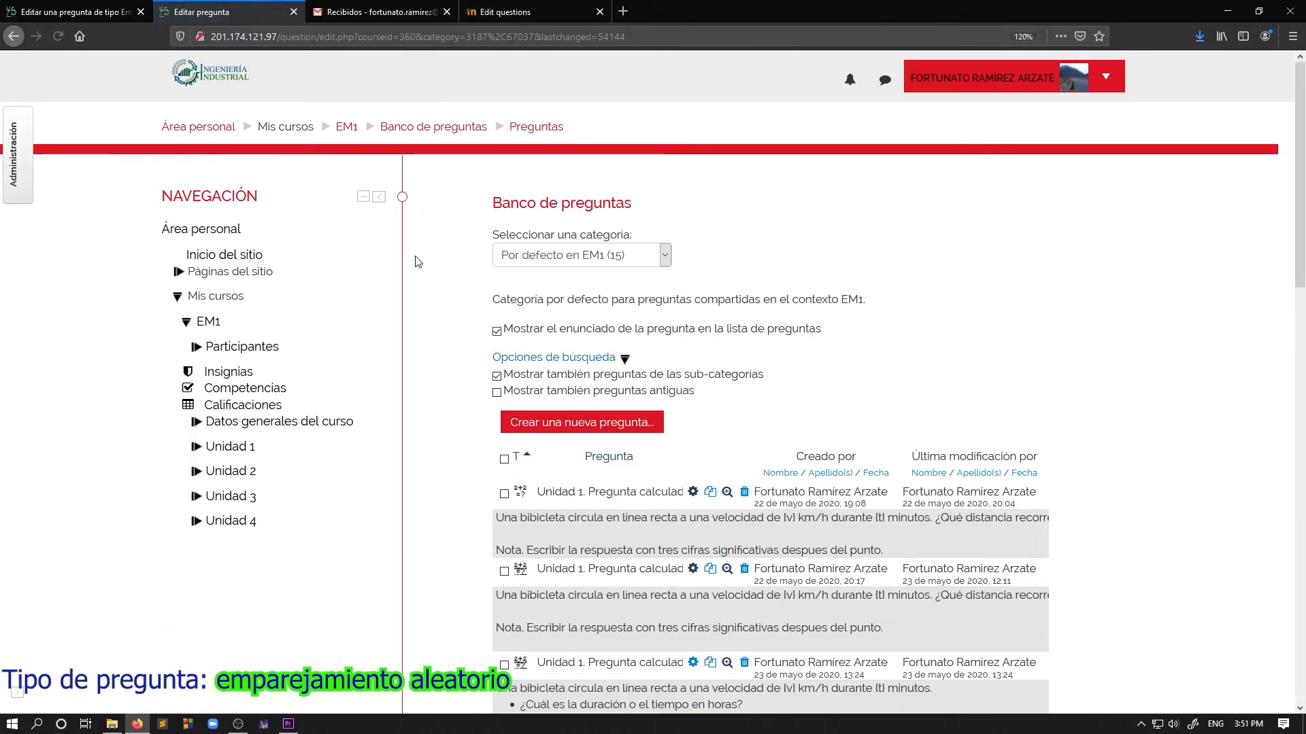
scroll(584, 462, down, 5)
scroll(584, 462, down, 15)
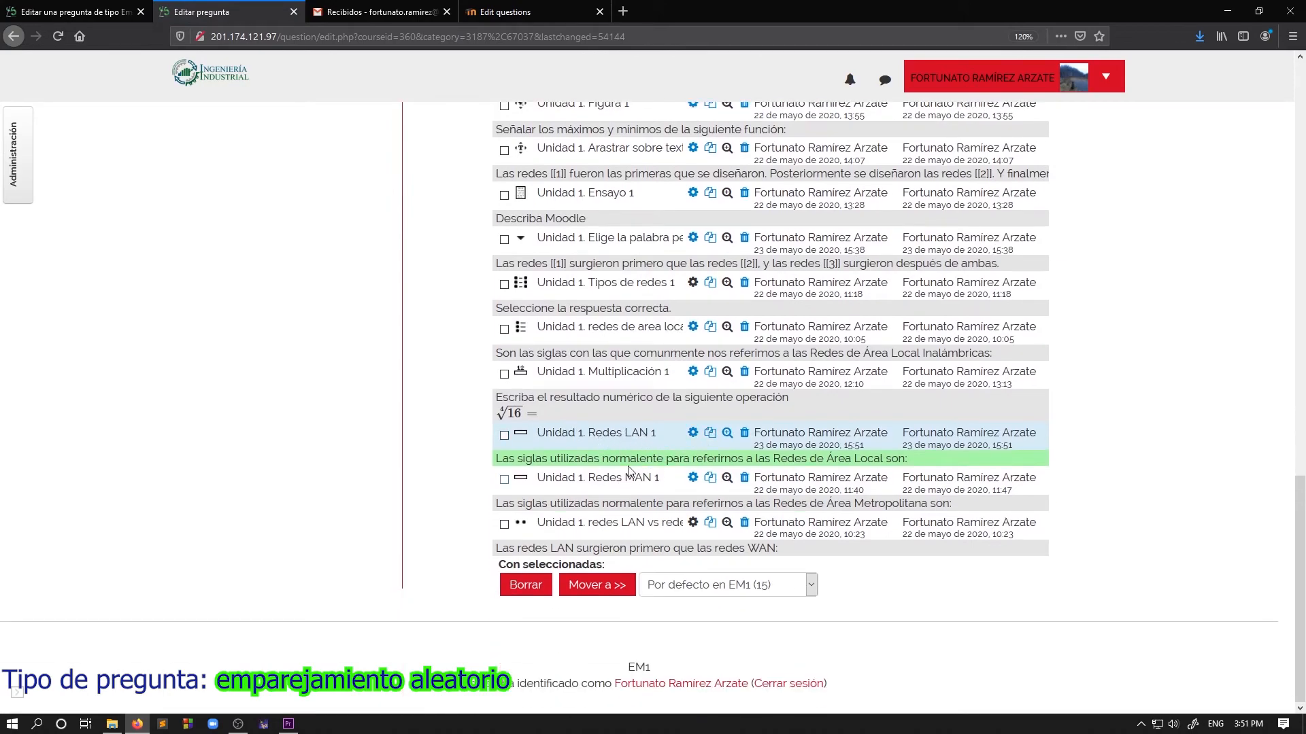
Step: Return to the open random matching question form and save it while continuing to edit
click(75, 12)
scroll(718, 355, up, 10)
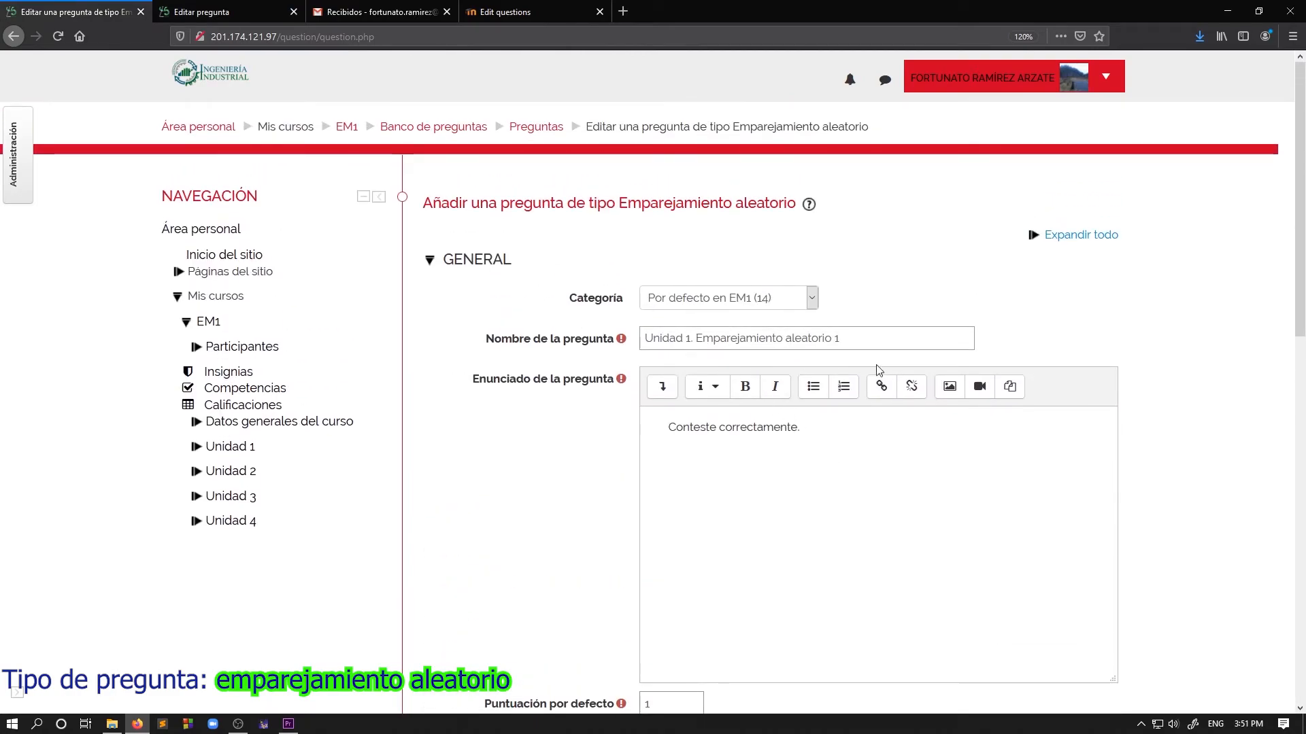
scroll(771, 476, down, 10)
scroll(771, 476, up, 3)
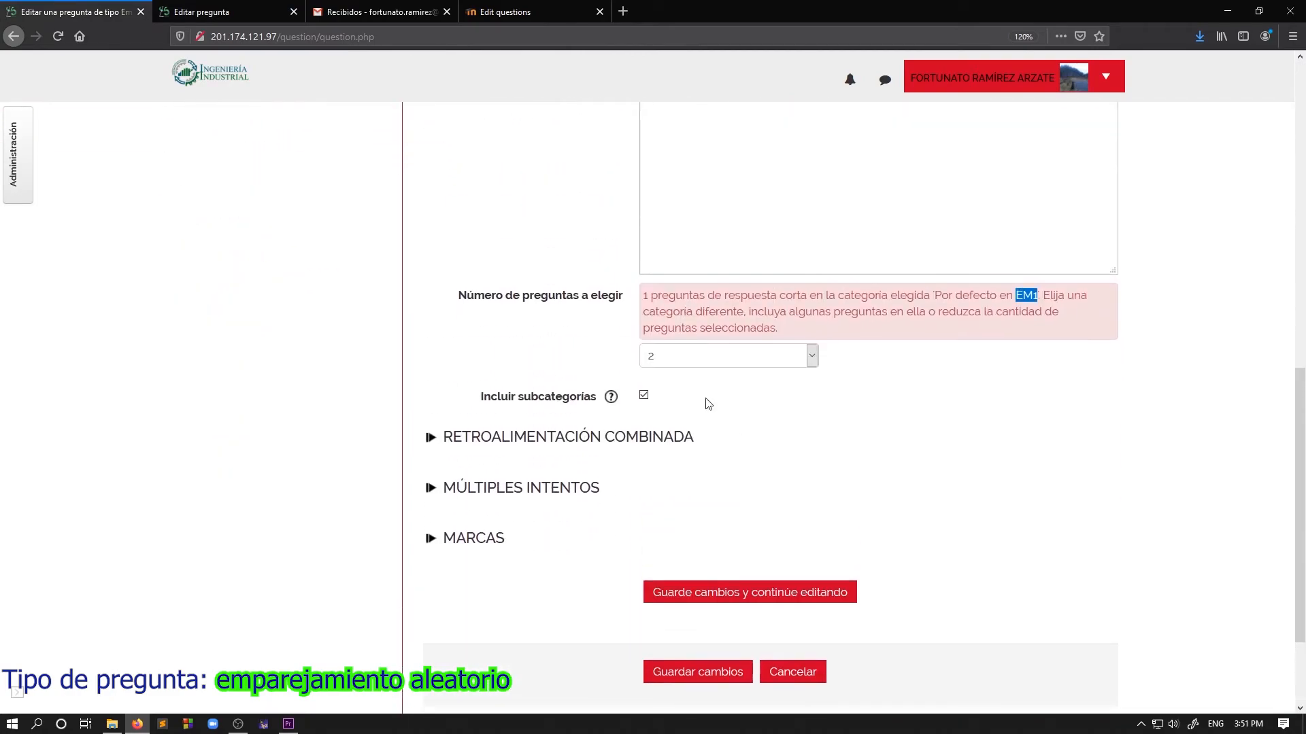
click(753, 628)
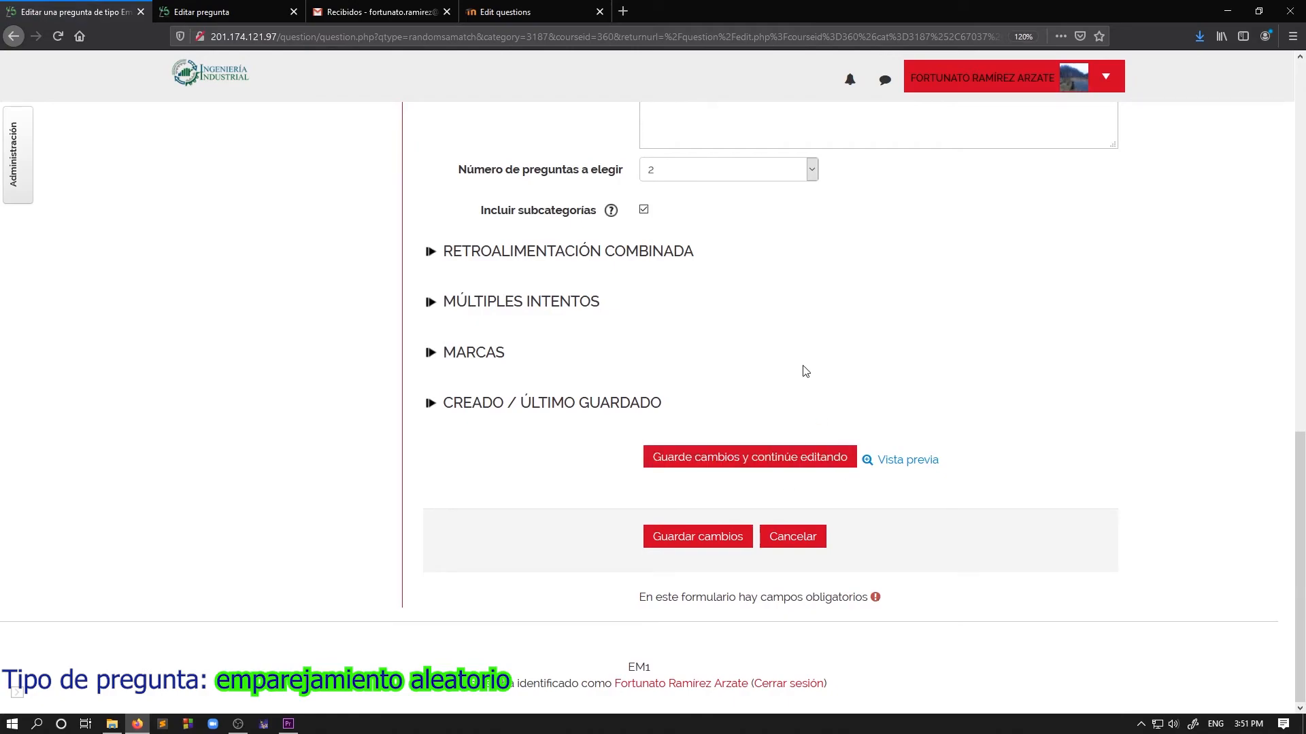
Step: Review the random matching question's settings, then save the changes and go back to the question bank
scroll(804, 371, up, 5)
scroll(804, 372, down, 5)
click(820, 468)
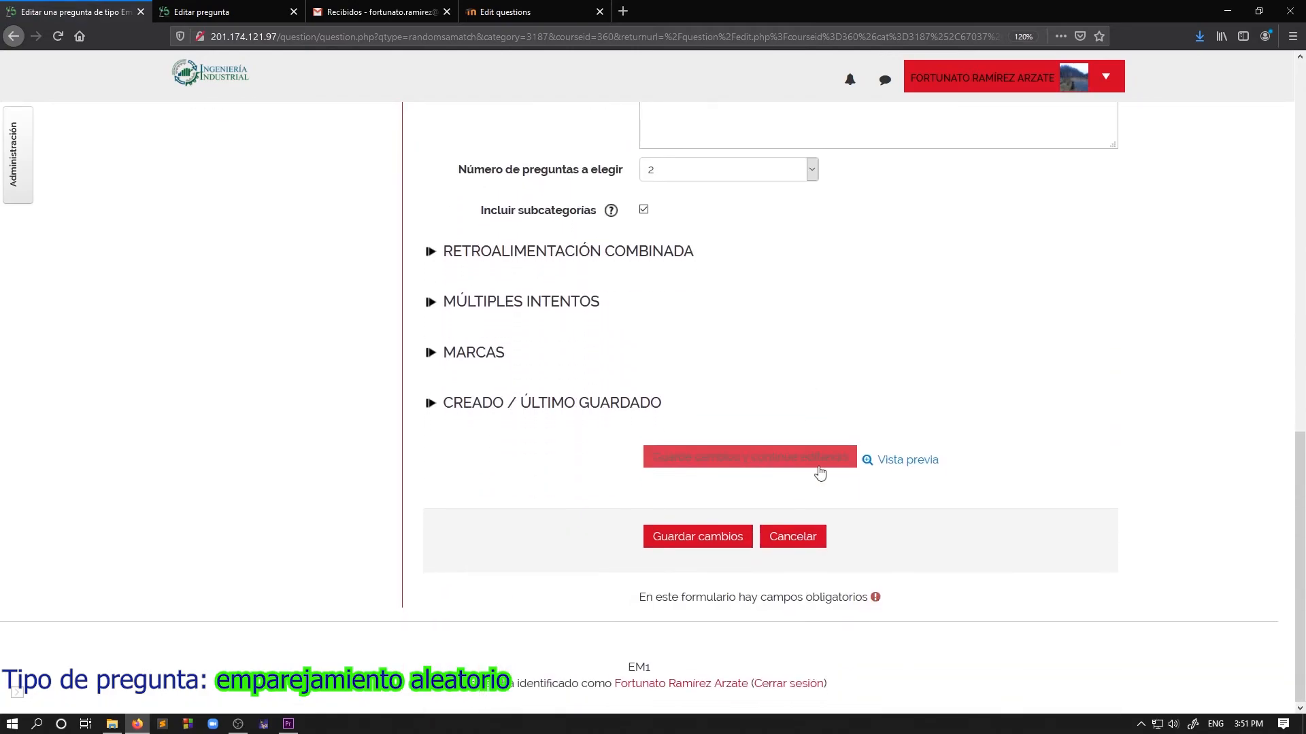
click(722, 544)
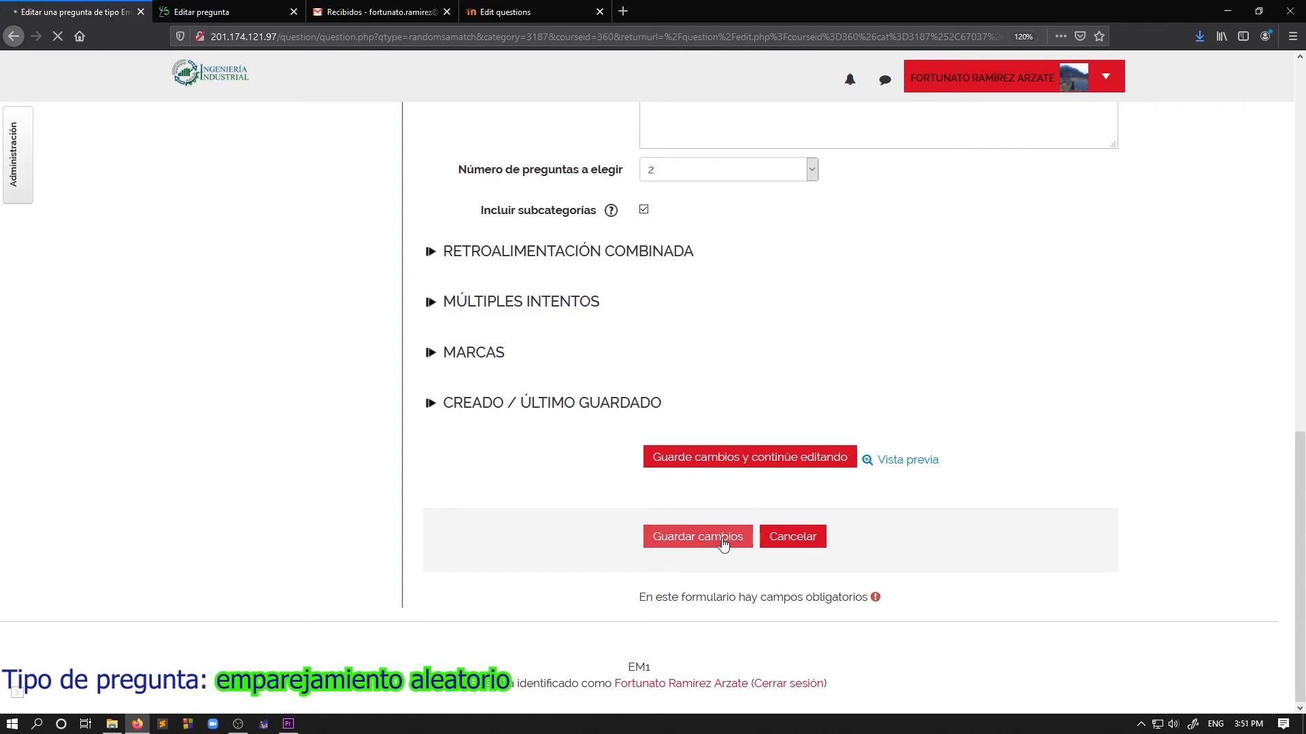
Step: Preview the random matching question in a maximized window
scroll(681, 406, down, 3)
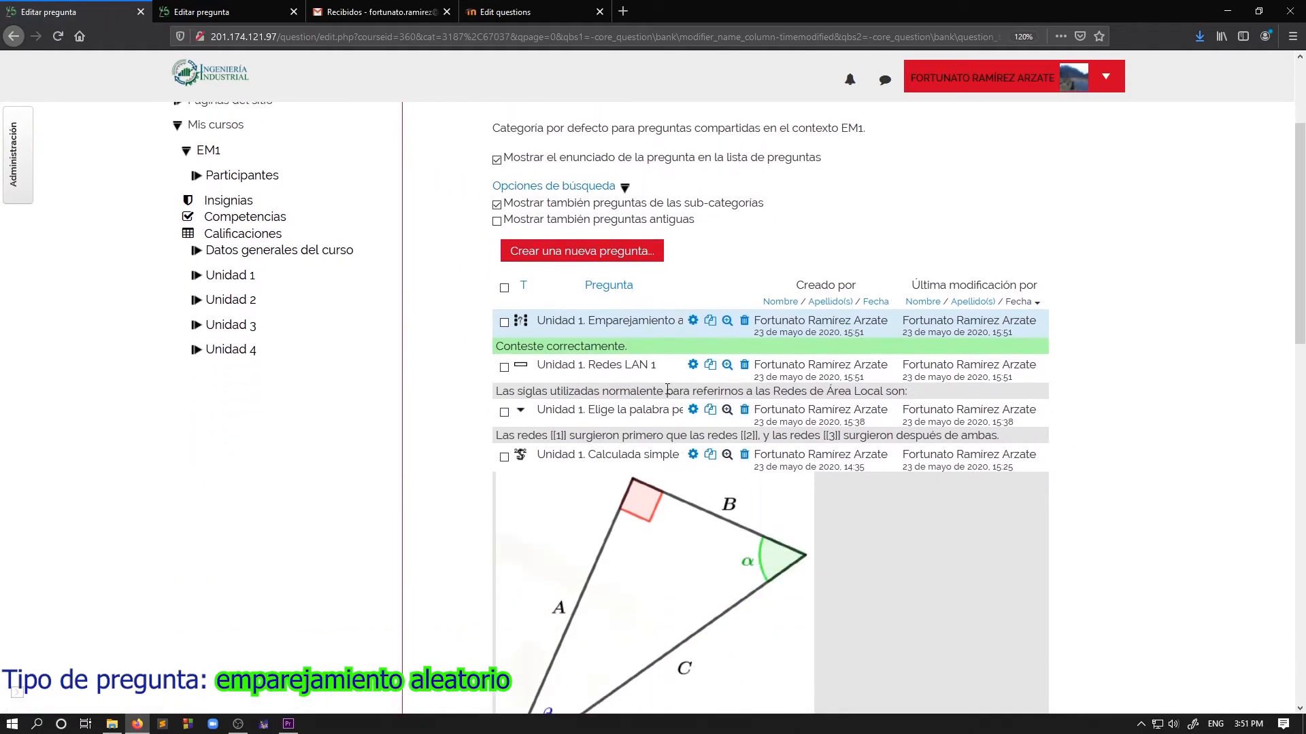
click(727, 321)
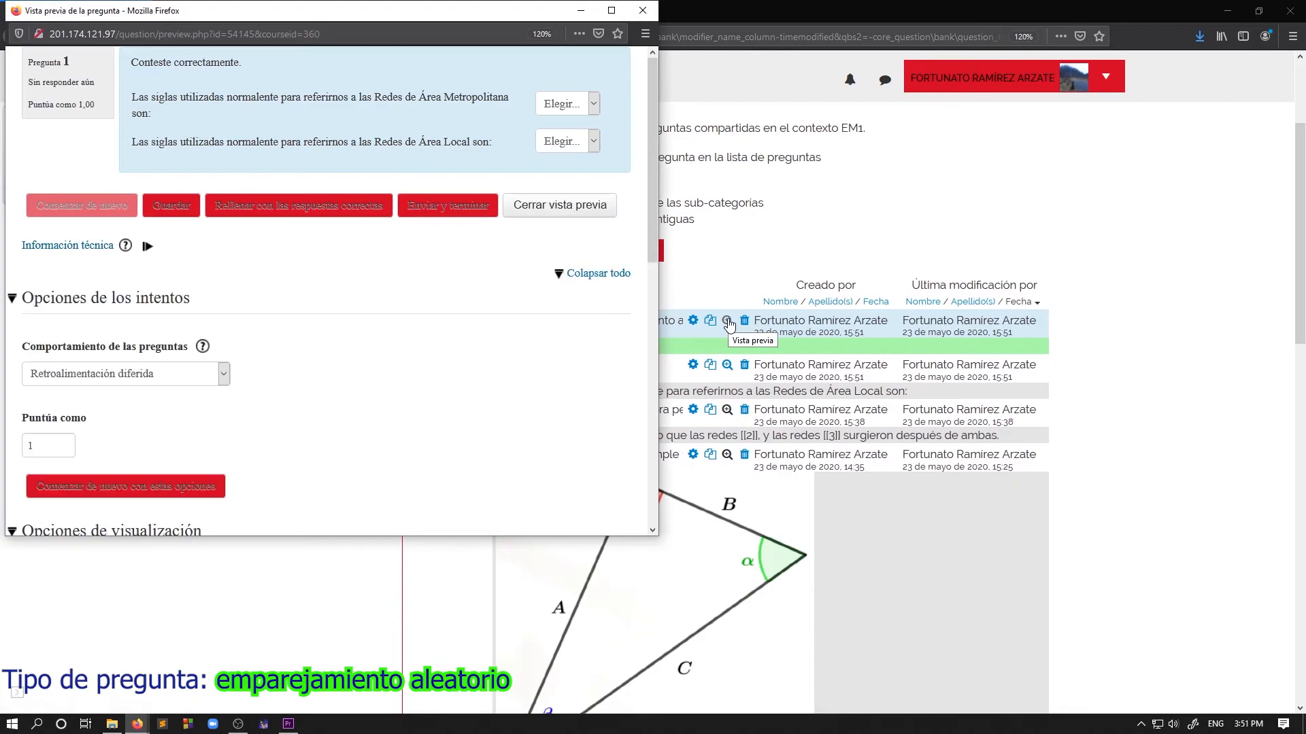
click(606, 12)
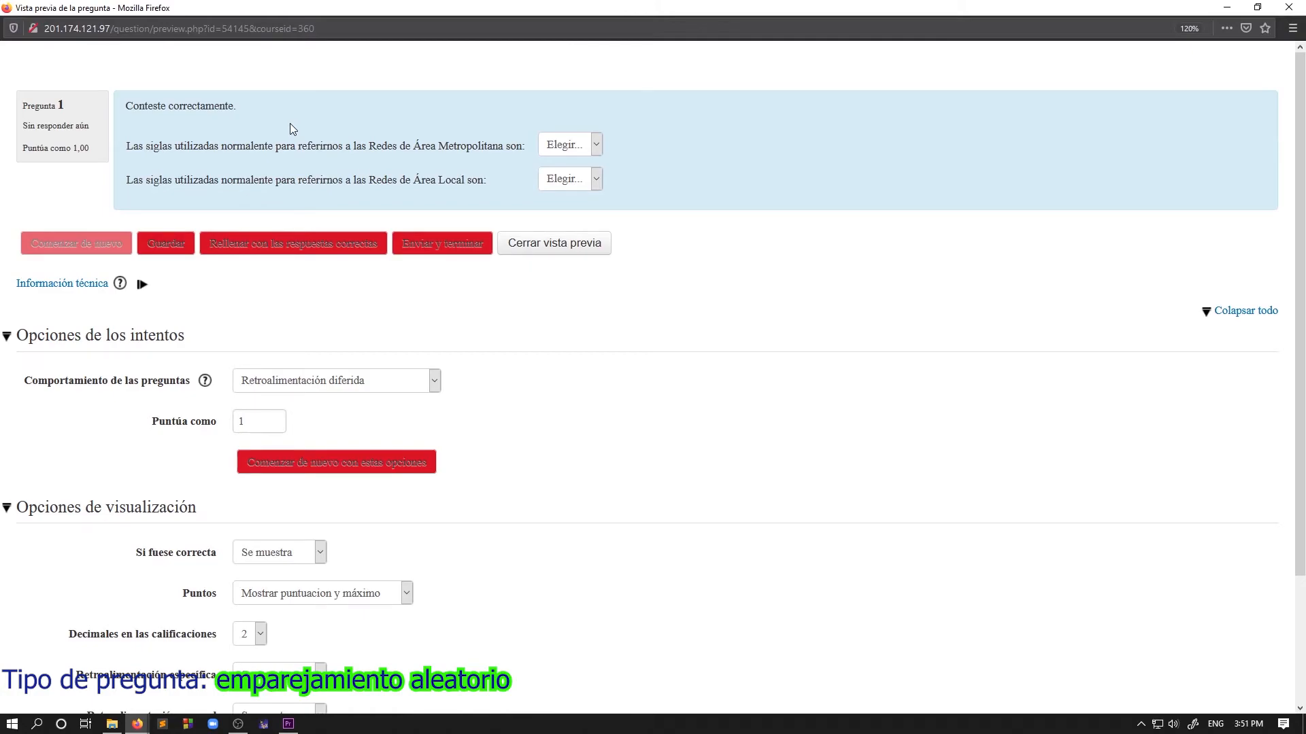
Step: Test the preview by matching Área Metropolitana to MAN and Área Local to LAN, submit the attempt and close the preview
click(561, 146)
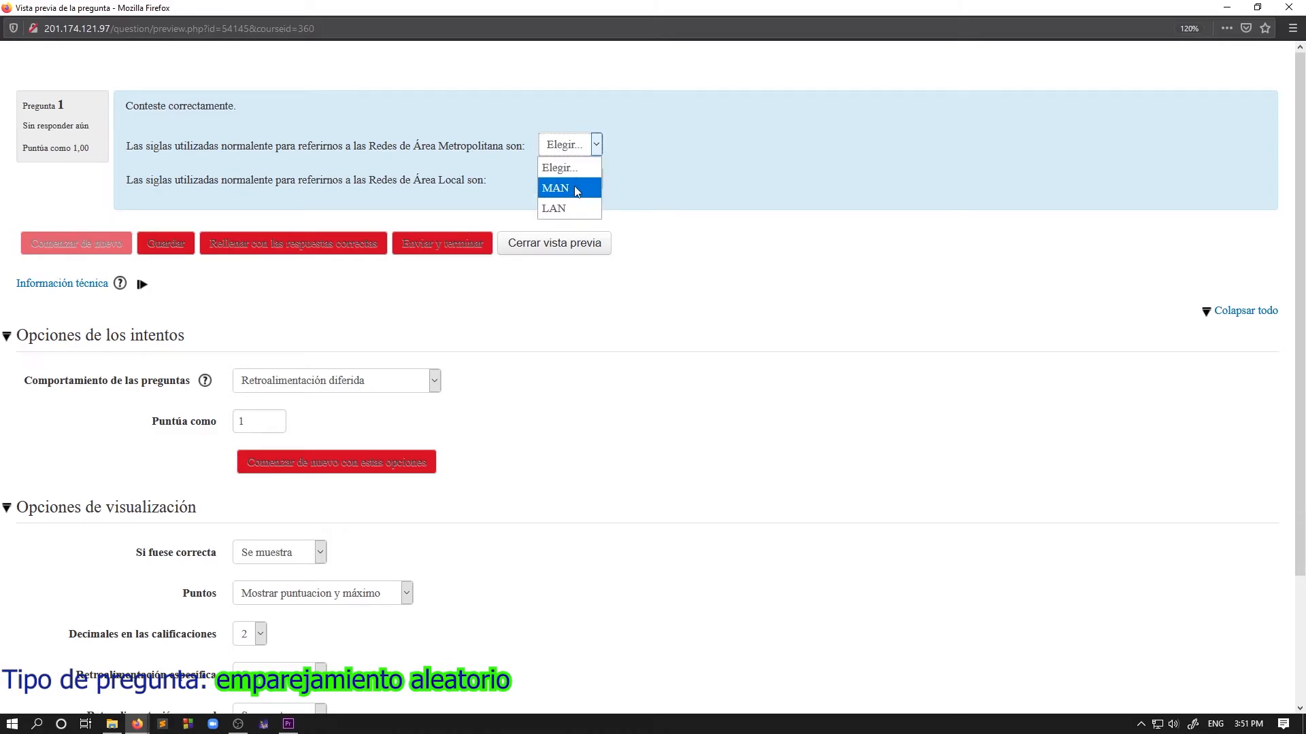
click(574, 187)
click(567, 180)
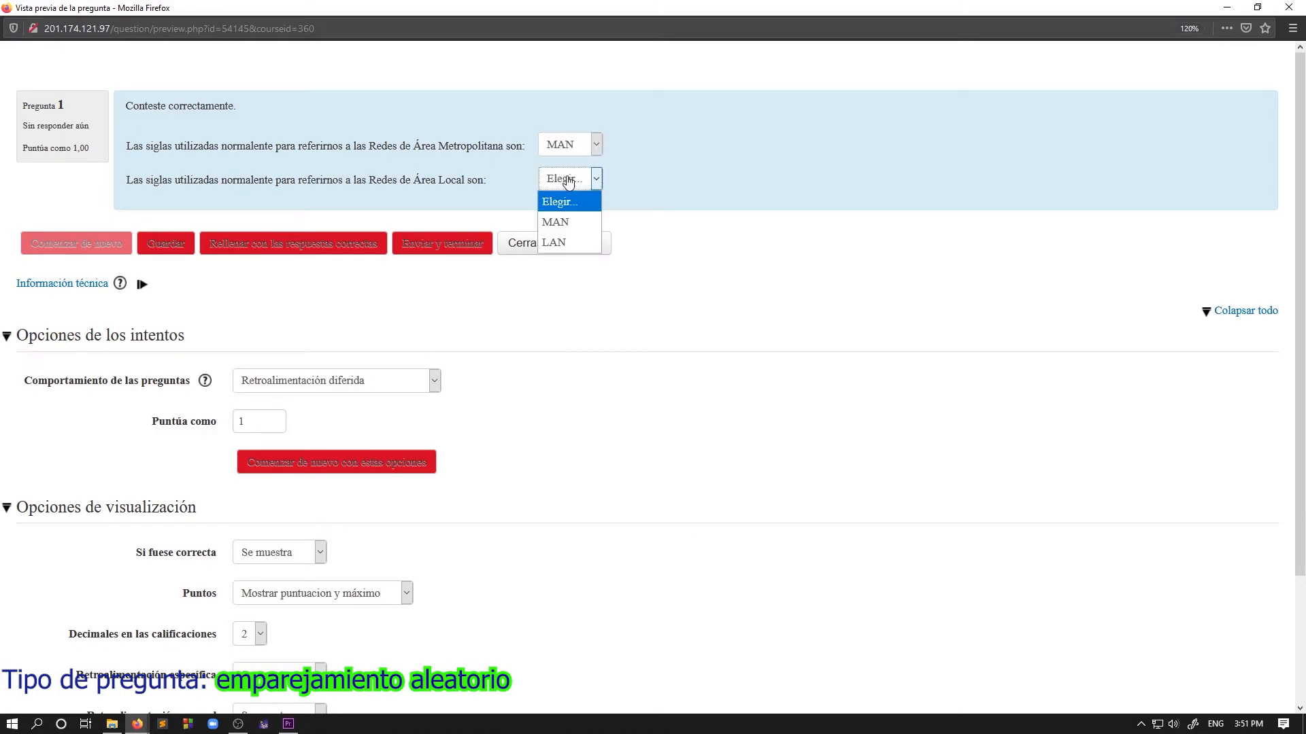
click(580, 243)
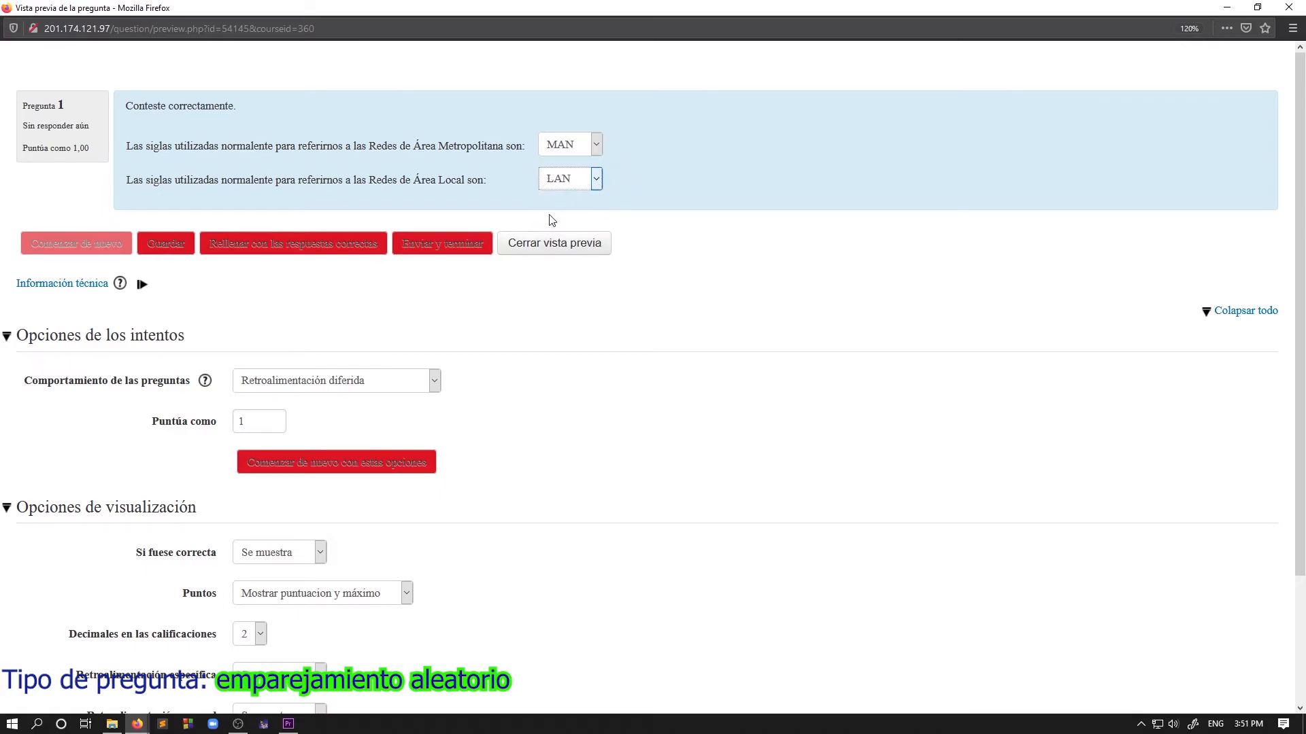
click(427, 245)
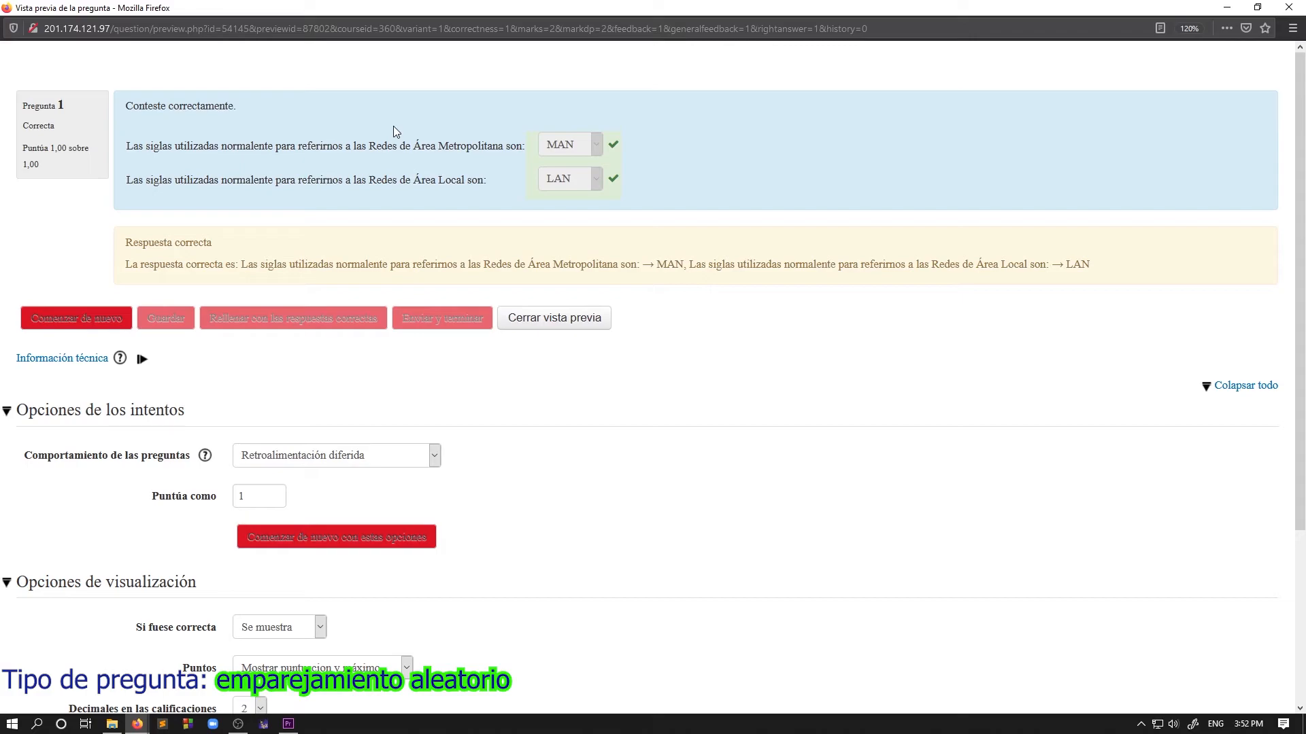
click(570, 317)
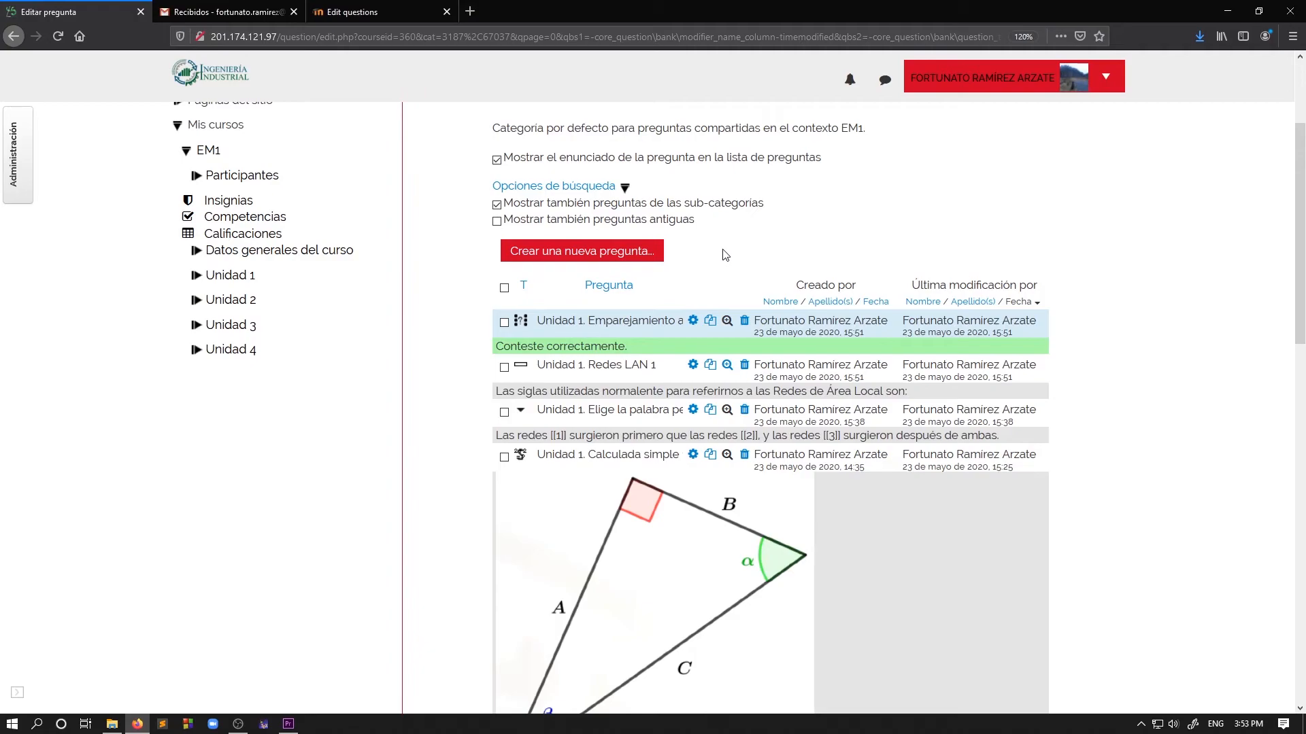
Step: Add a new question of type Respuestas anidadas (Cloze) to the question bank
key(ctrl+0)
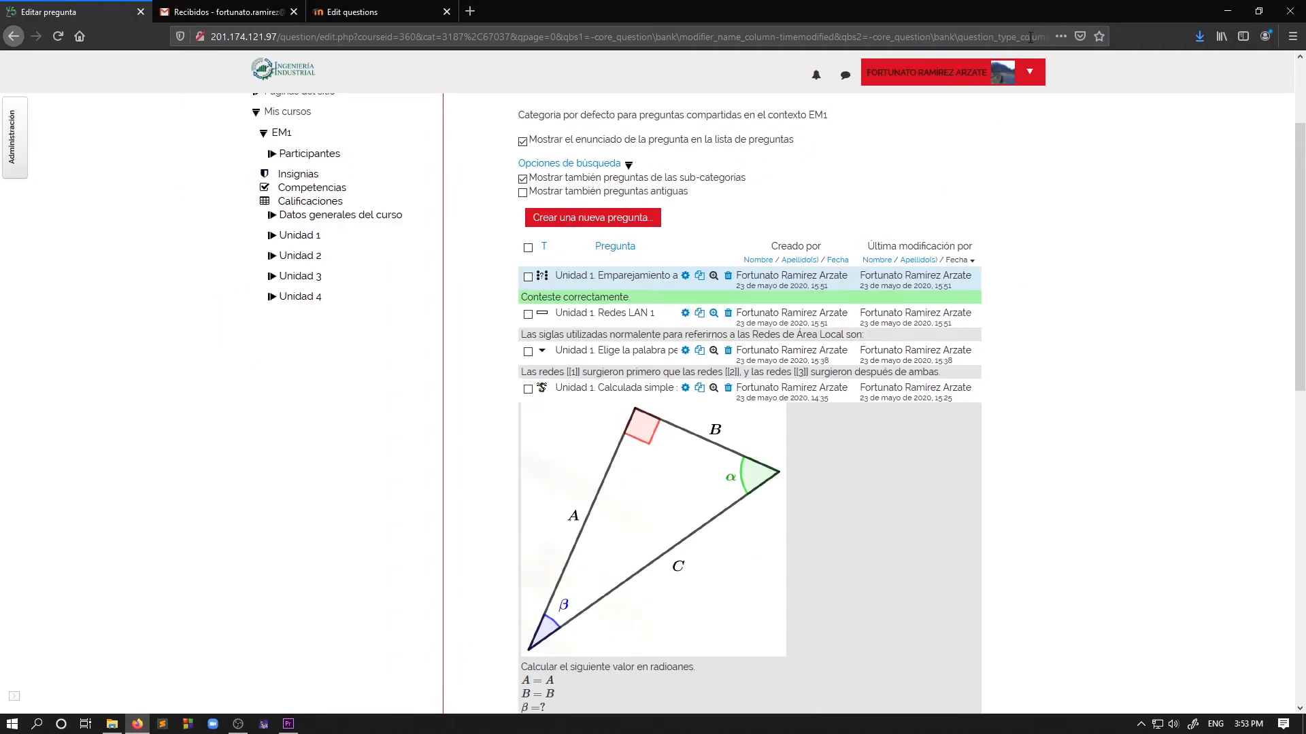
click(582, 217)
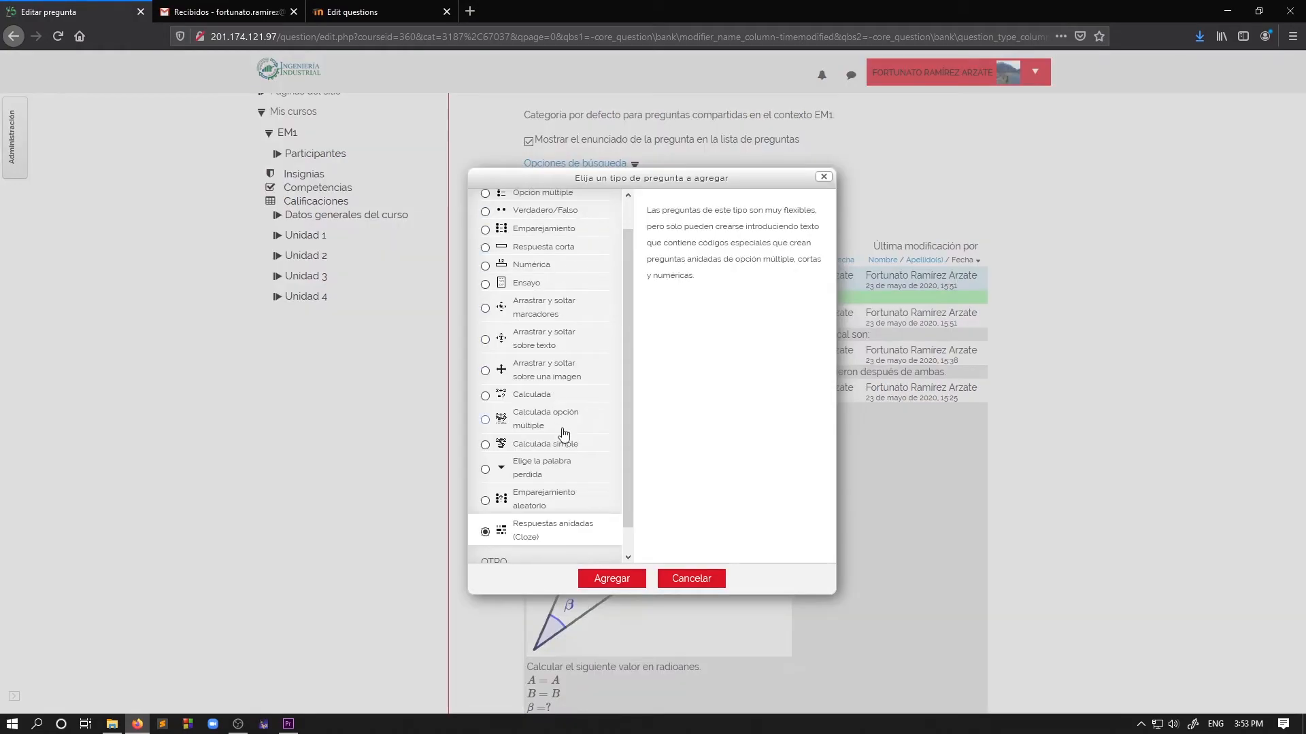
scroll(563, 435, down, 1)
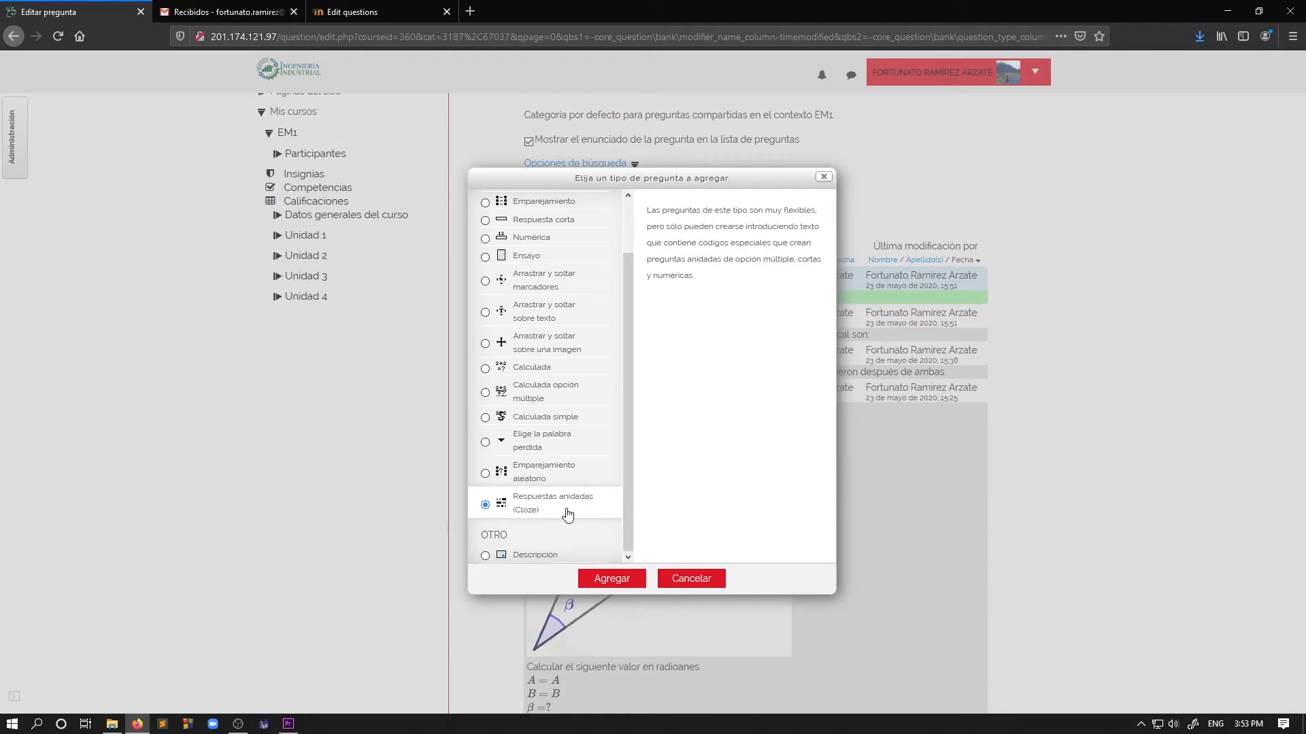
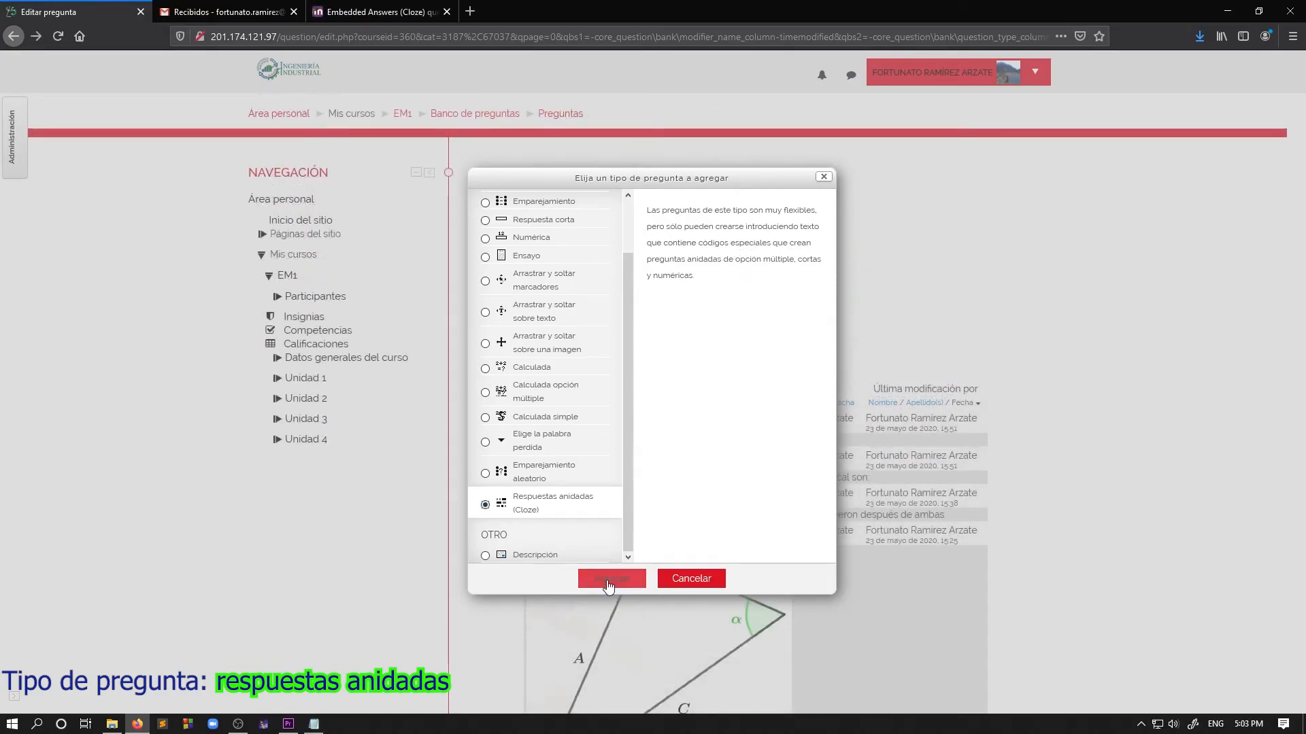
click(609, 583)
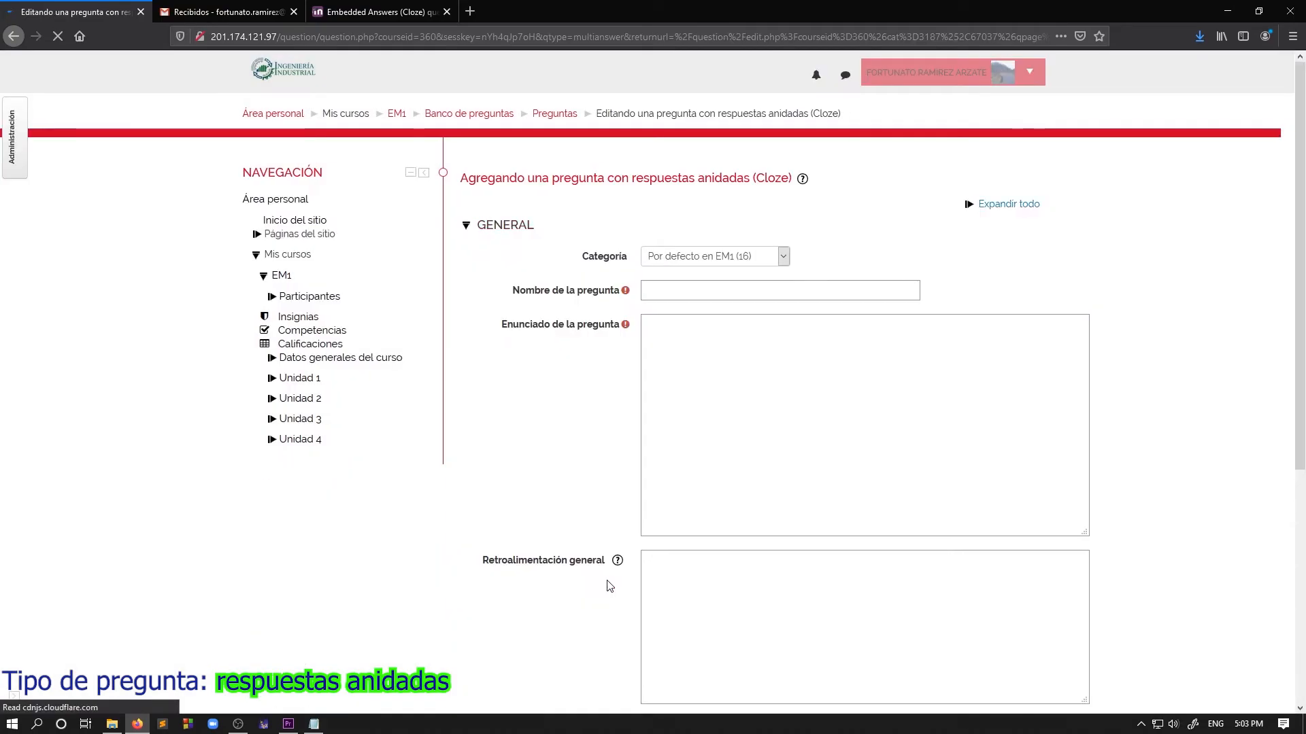
Step: Name the Cloze question "Unidad 1. Respuestas anidadas 1"
click(673, 291)
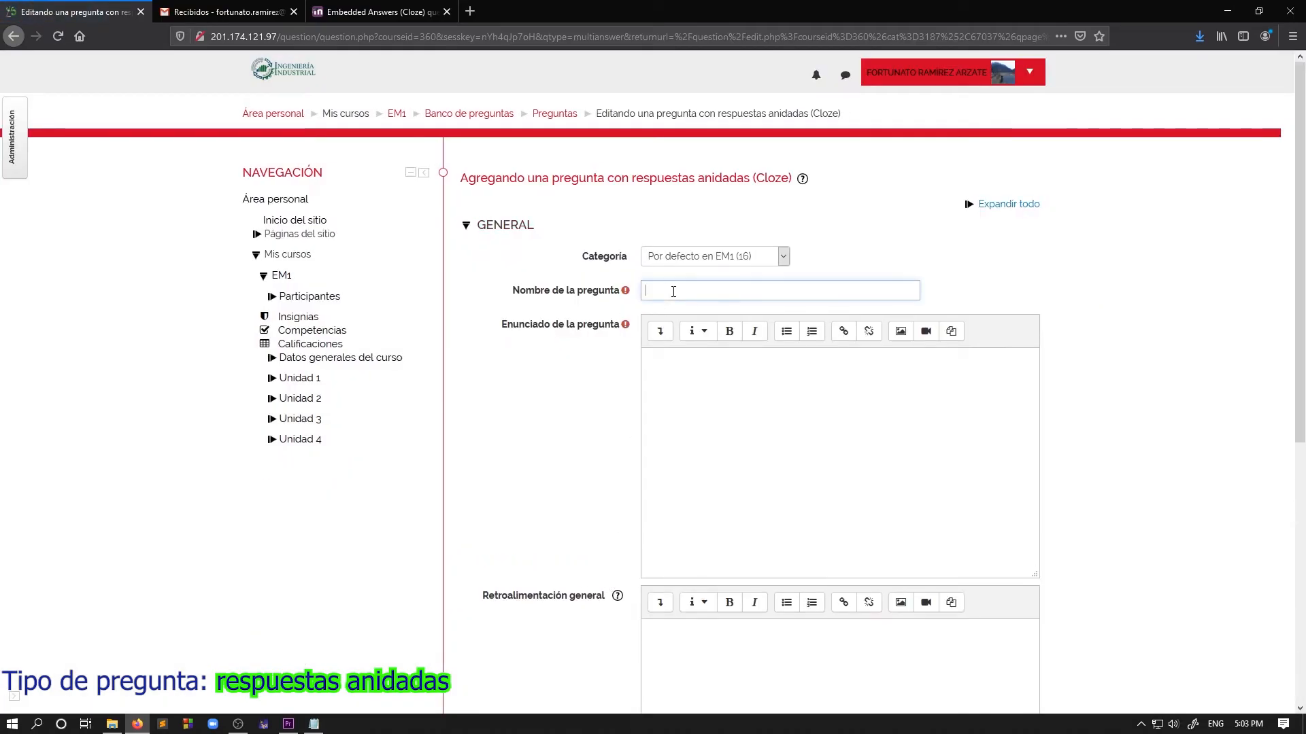
text(Unidad 1)
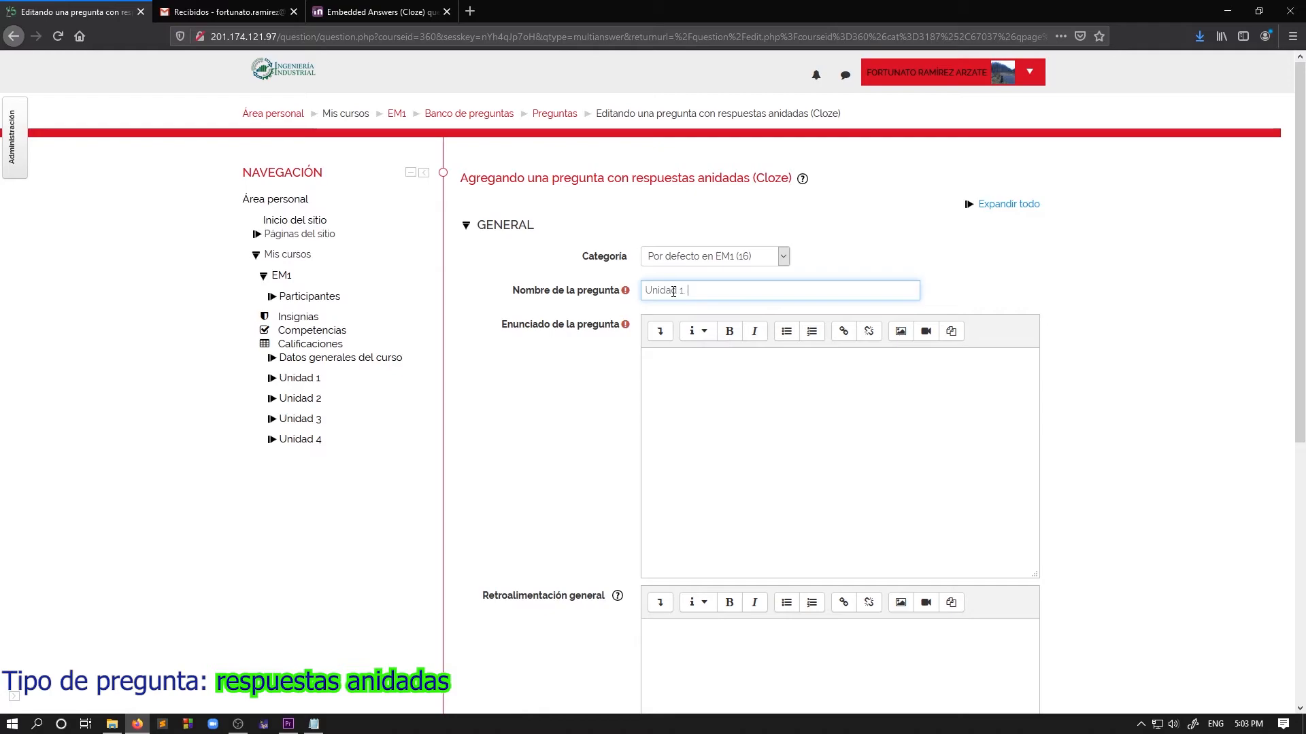
text(. Respuestas anidad)
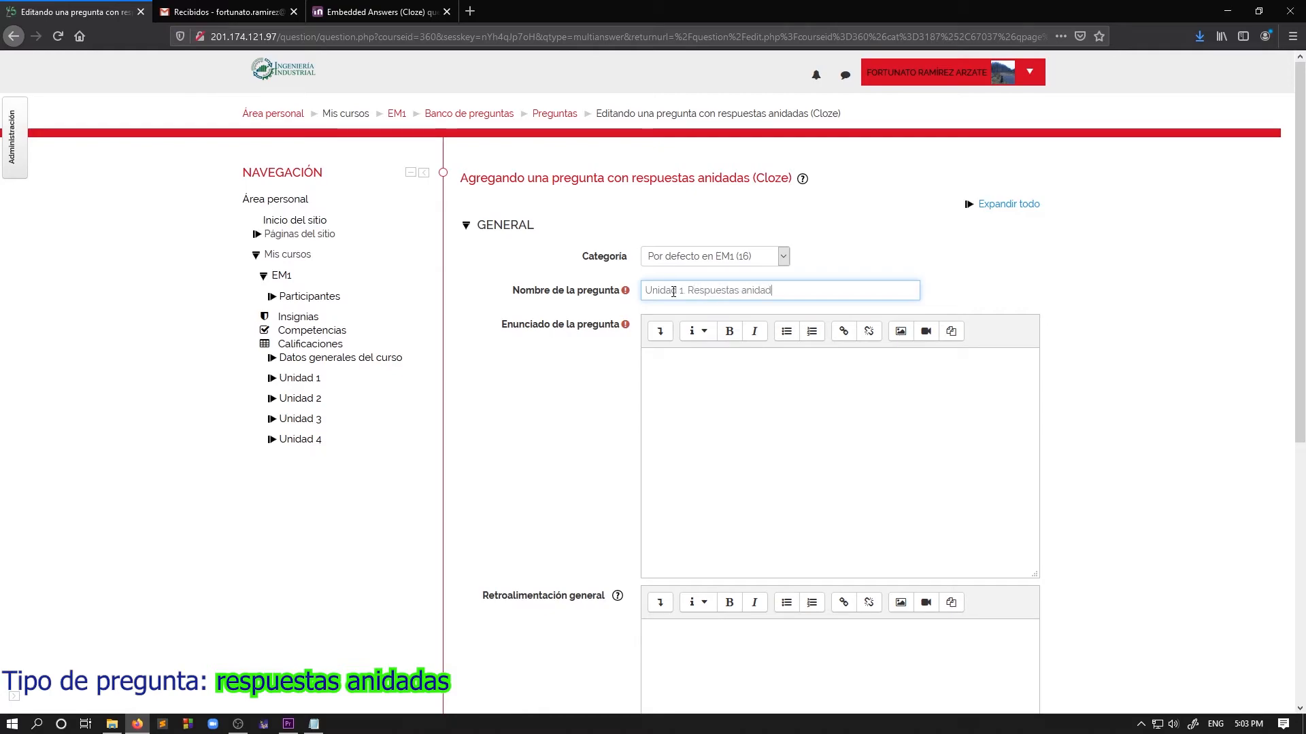
text(as 1)
Step: Start the question statement with an empty Cloze placeholder {:} and enlarge the page for readability
click(760, 395)
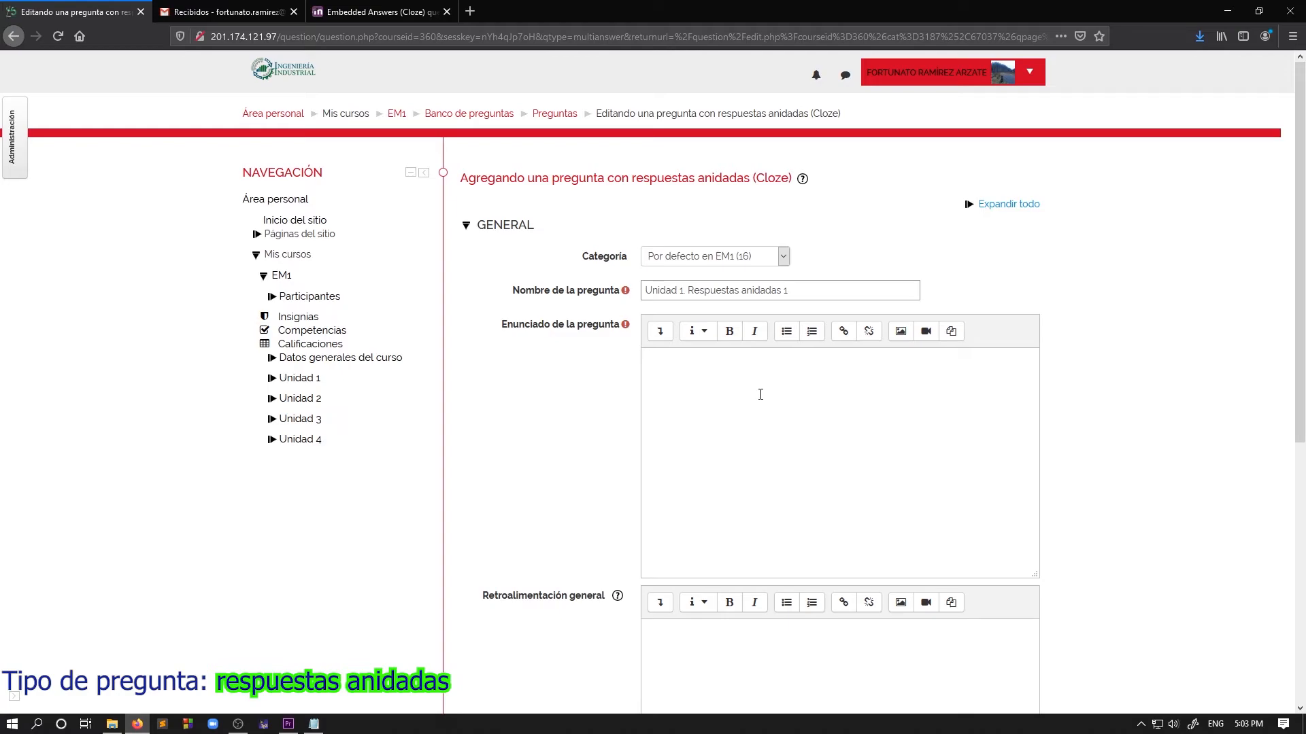
key(ctrl+plus)
key(ctrl+plus)
key(ctrl+plus)
key(ctrl+plus)
scroll(749, 415, down, 4)
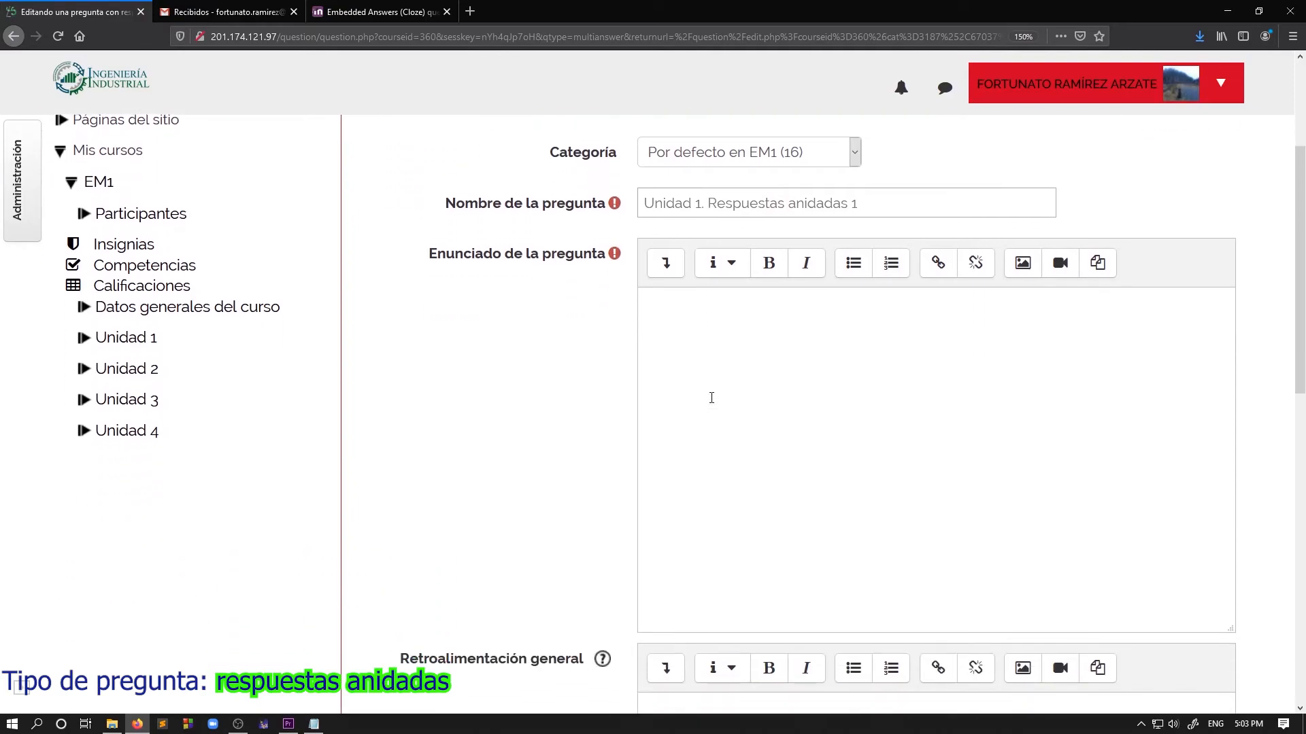
key(ctrl+plus)
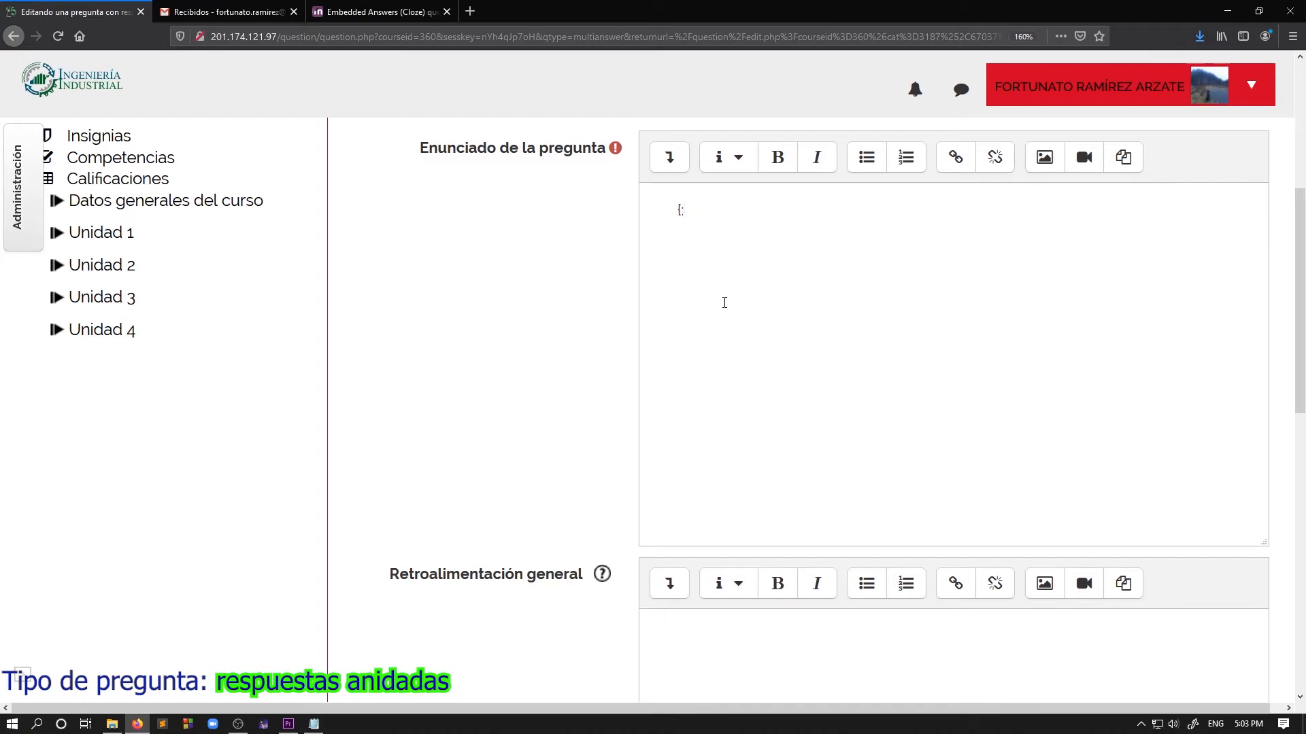
text(})
key(Left)
key(BackSpace)
key(BackSpace)
key(BackSpace)
key(BackSpace)
key(BackSpace)
key(BackSpace)
key(BackSpace)
key(BackSpace)
key(BackSpace)
key(BackSpace)
scroll(724, 303, up, 3)
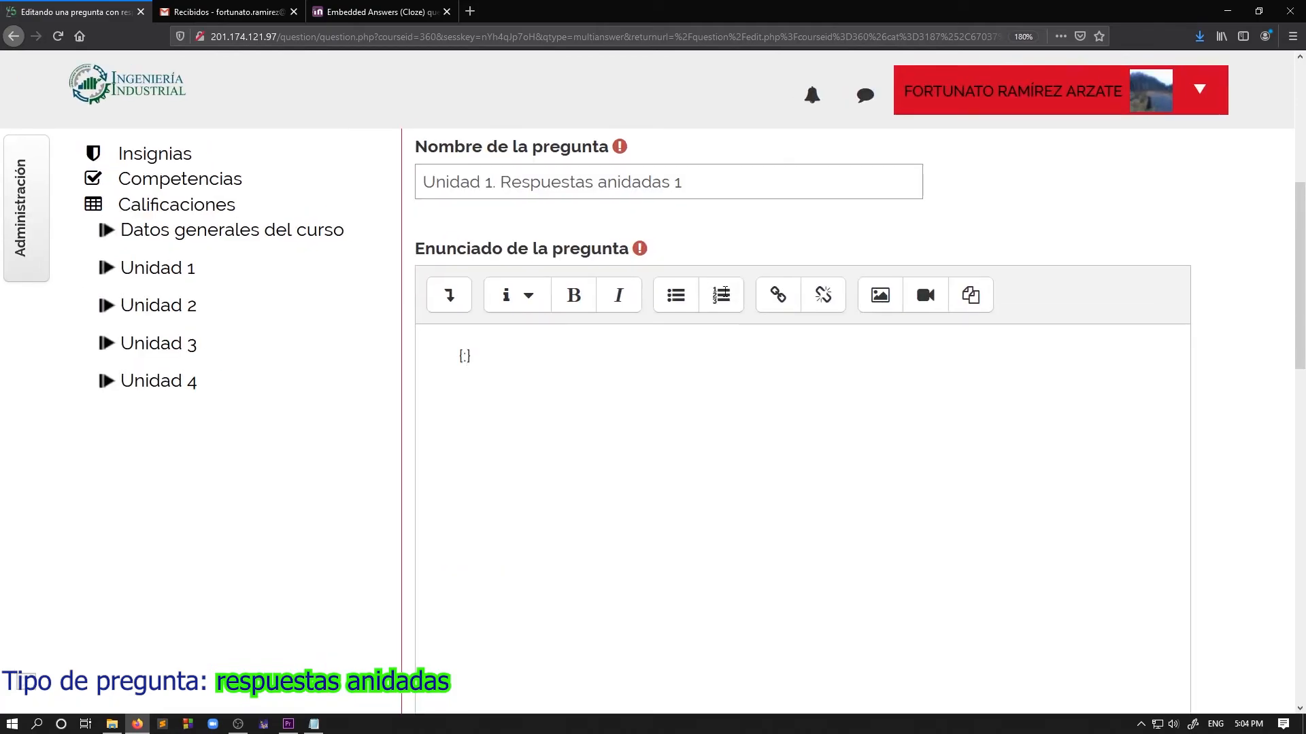
scroll(512, 387, down, 2)
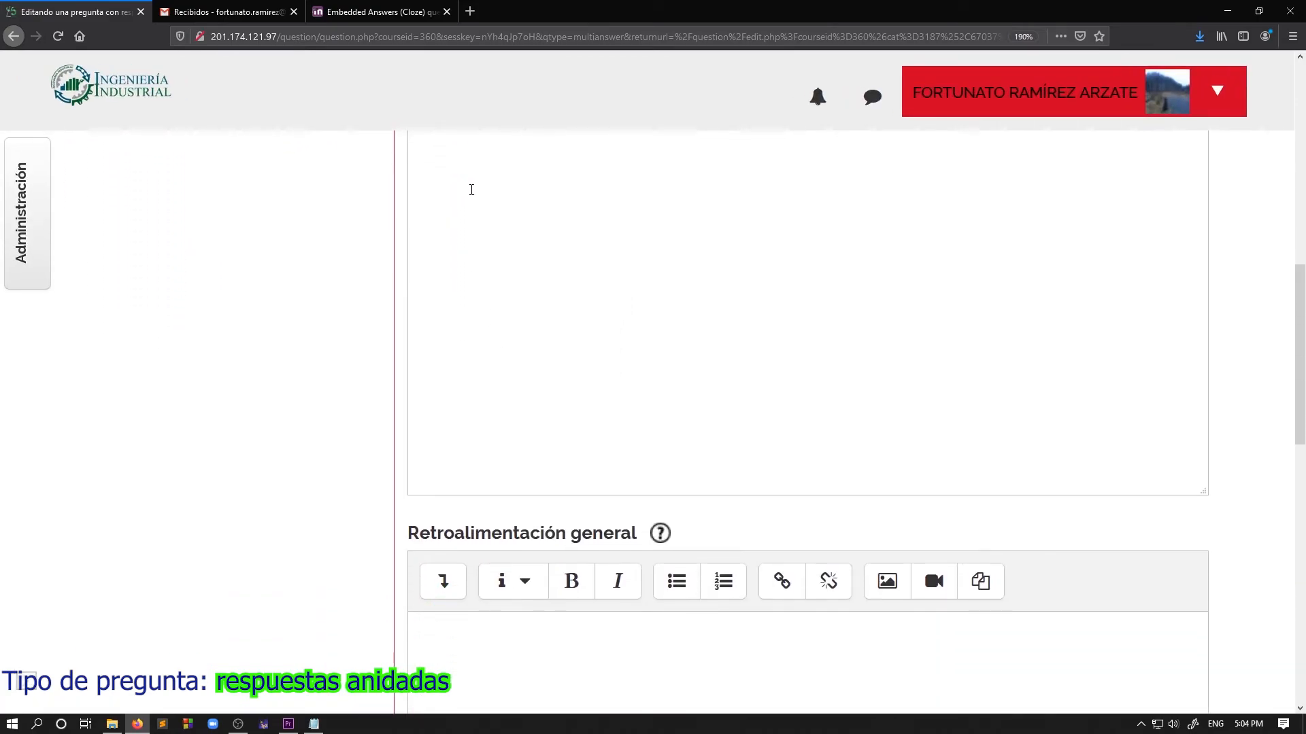
scroll(498, 315, up, 4)
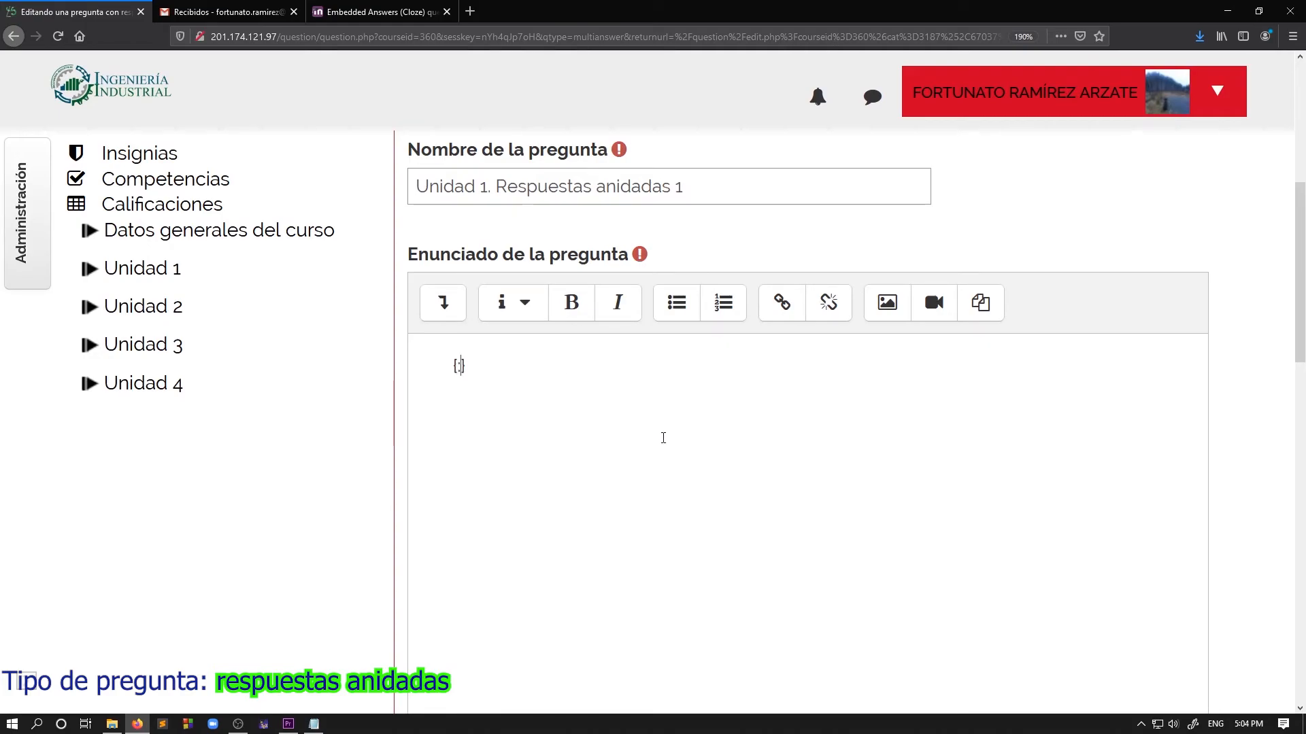
Step: Above the placeholder, write the statement "Son las siglas utilizadas para referirnos a las Redes de Área Local Inalámbricas:"
key(Return)
key(Return)
text(Son las si)
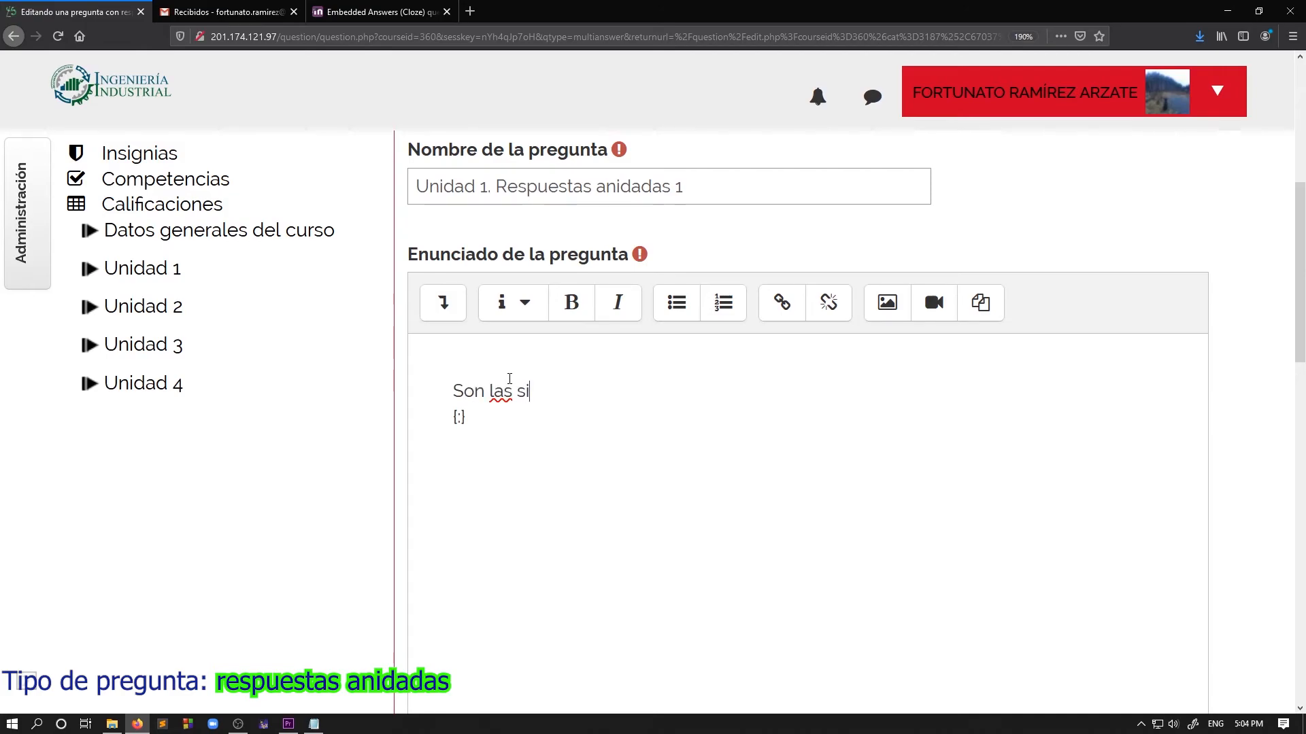
text(glas utilizadas)
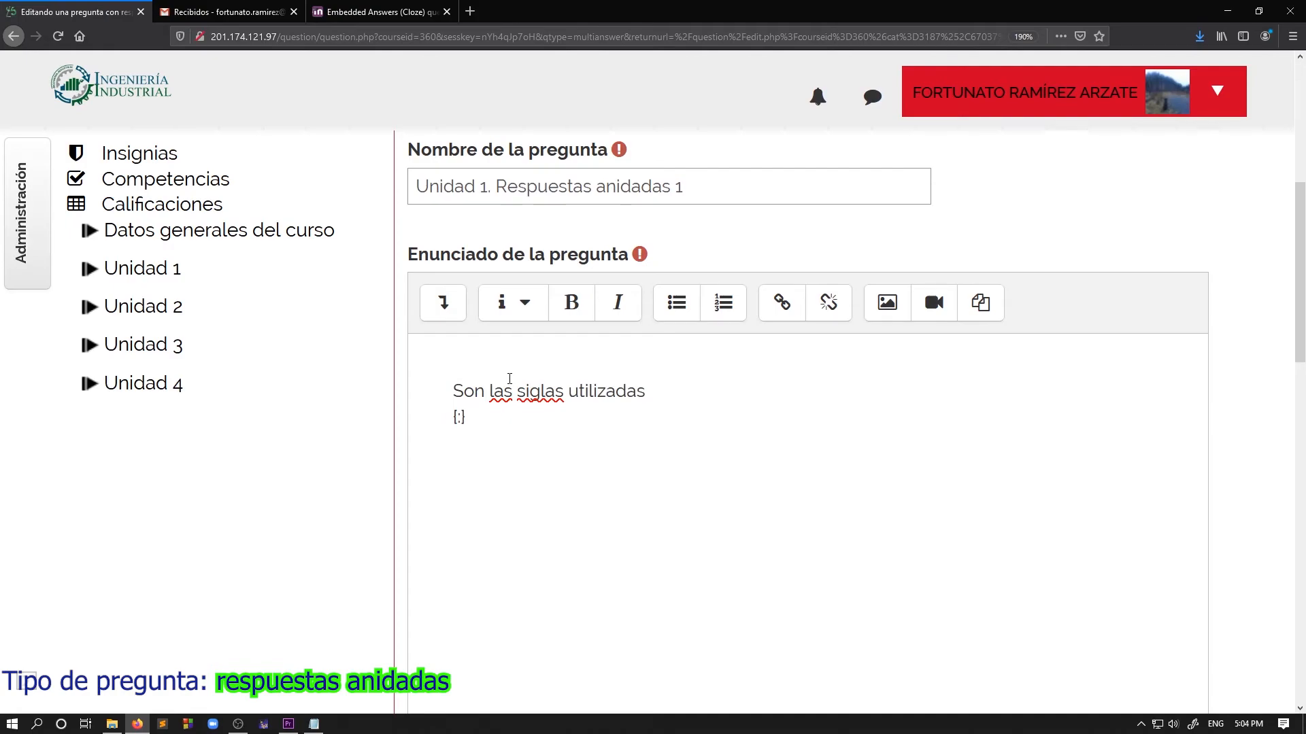
text( para referirnos a)
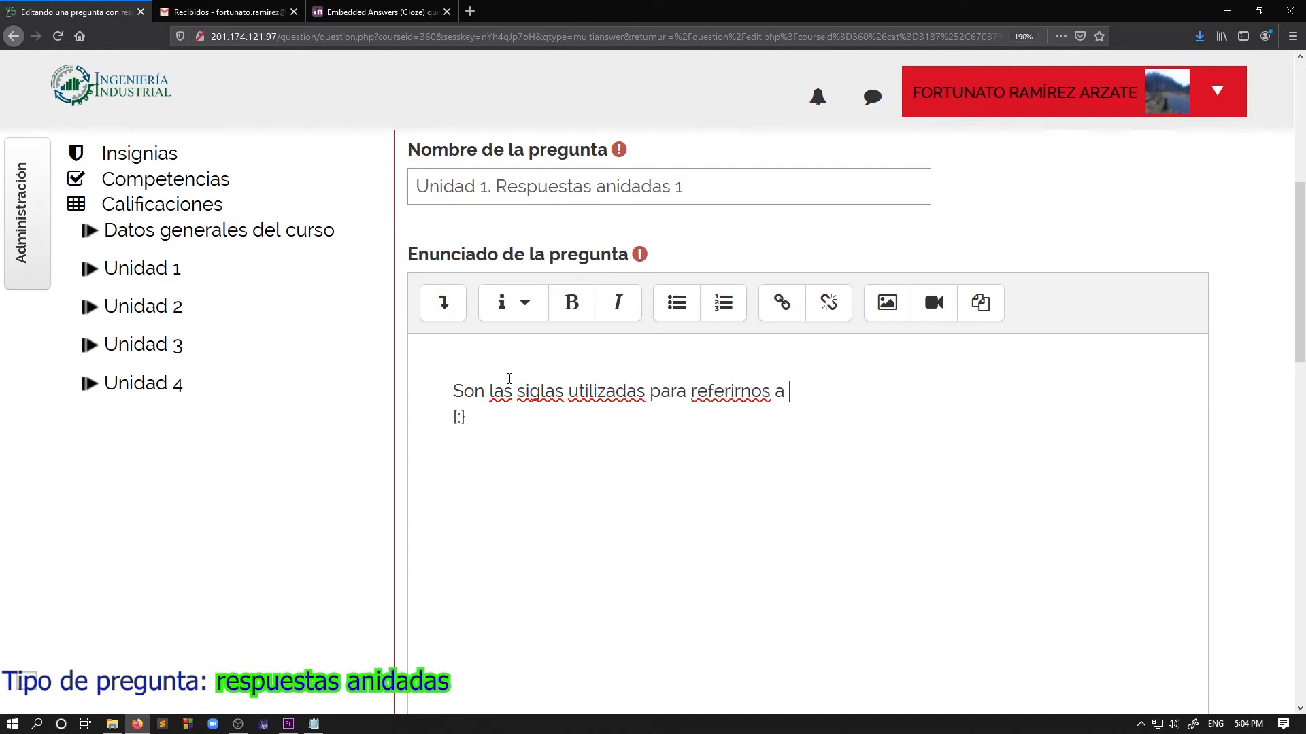
text(las Redes de )
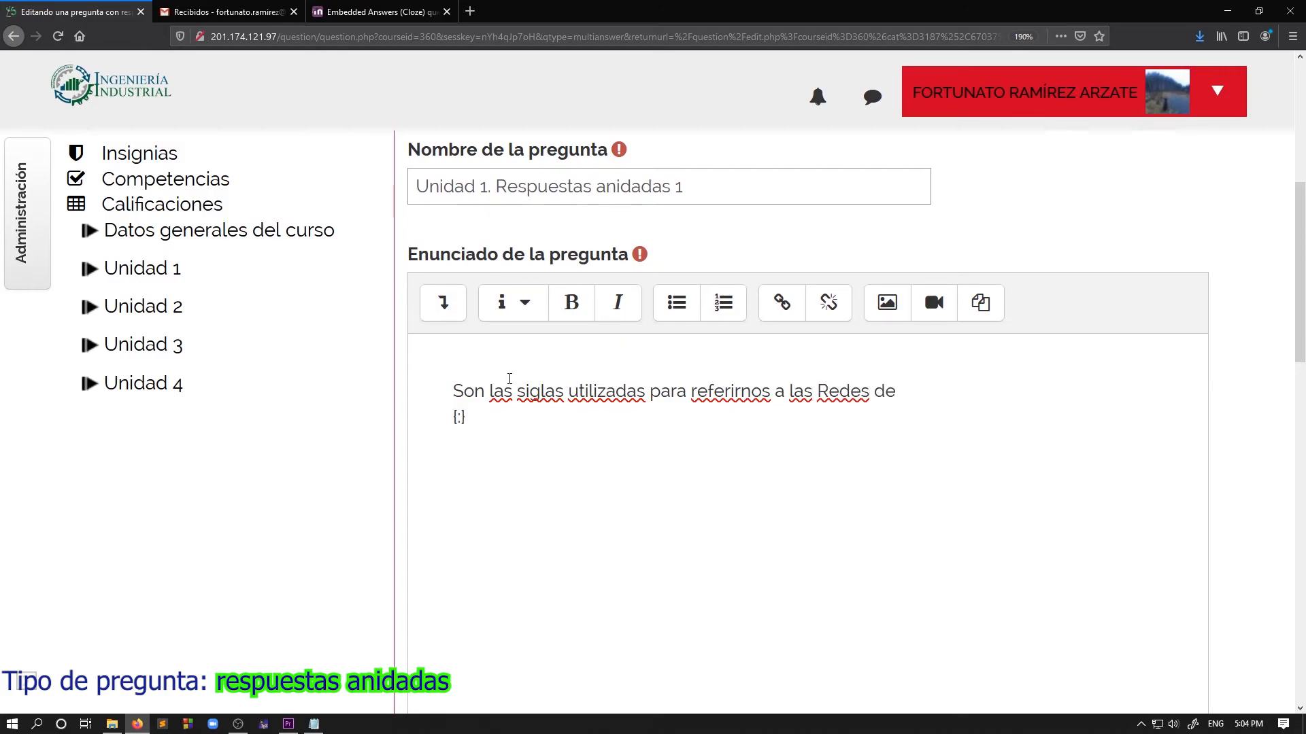
text(Área Local Inal)
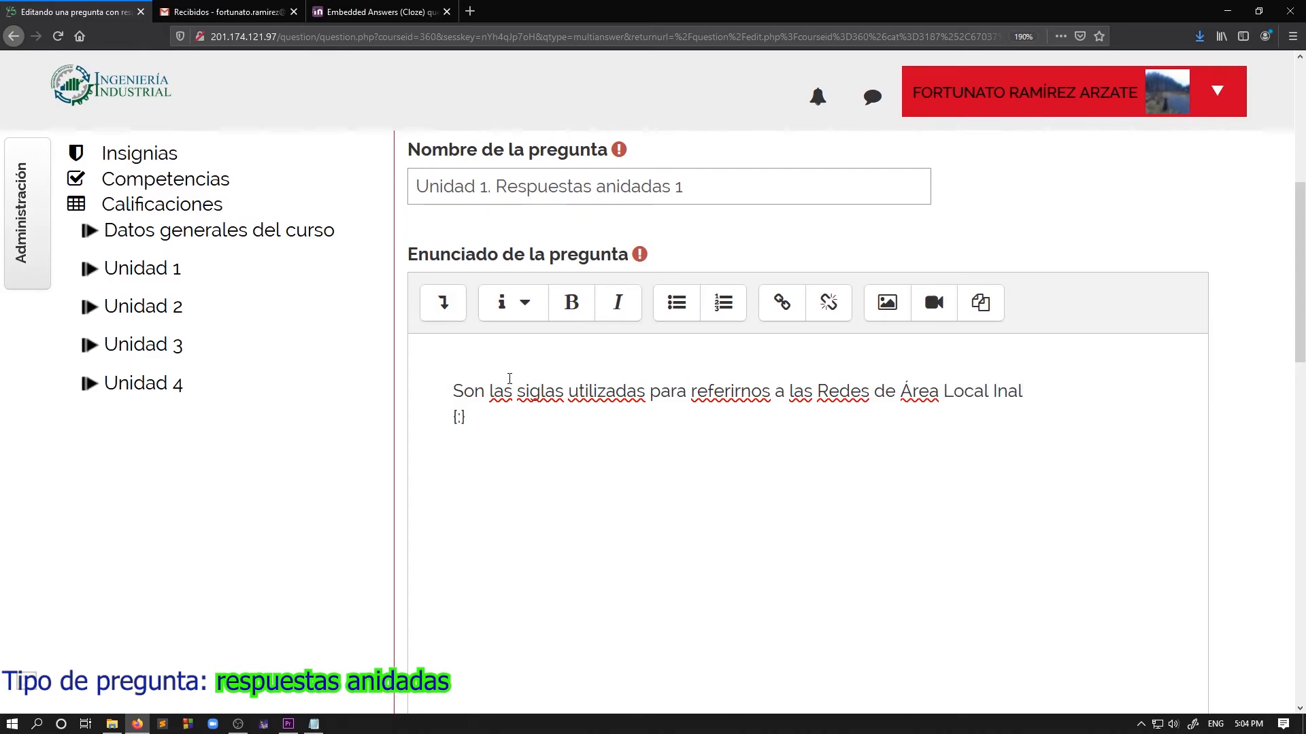
text(ámbricas)
key(alt+Tab)
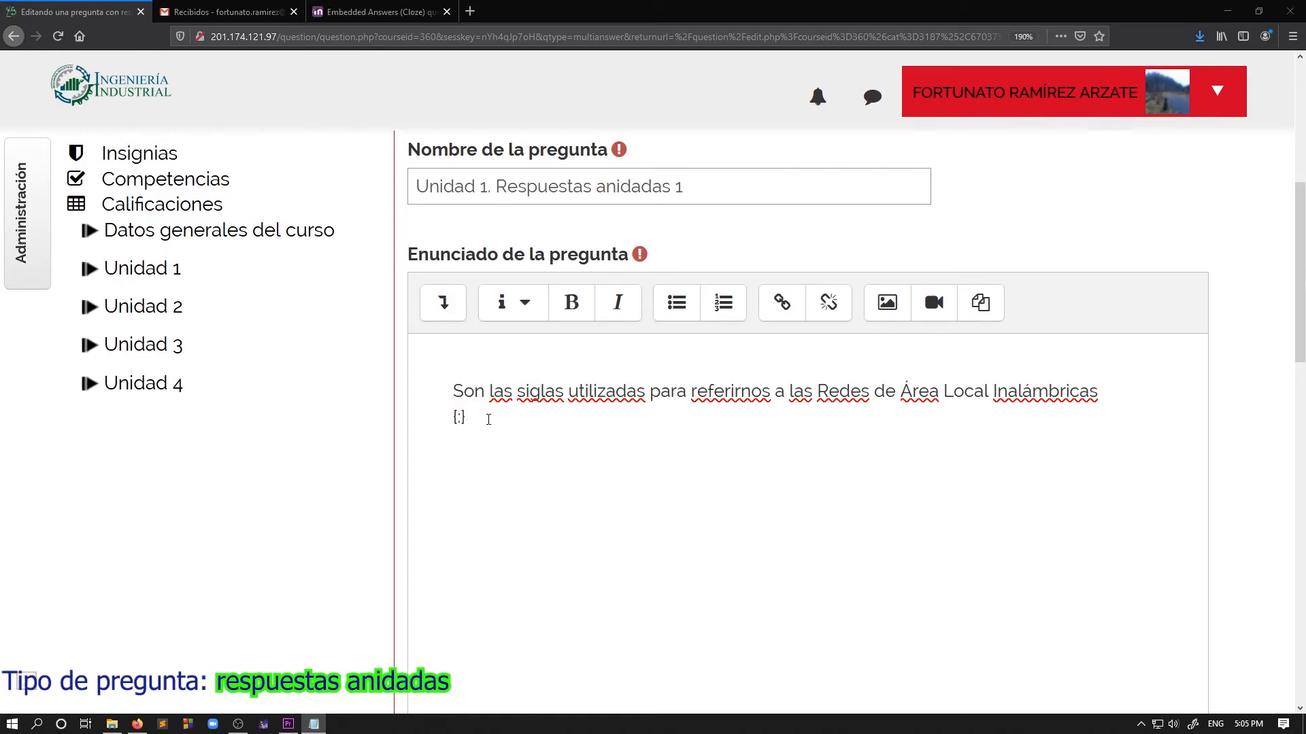
click(1114, 395)
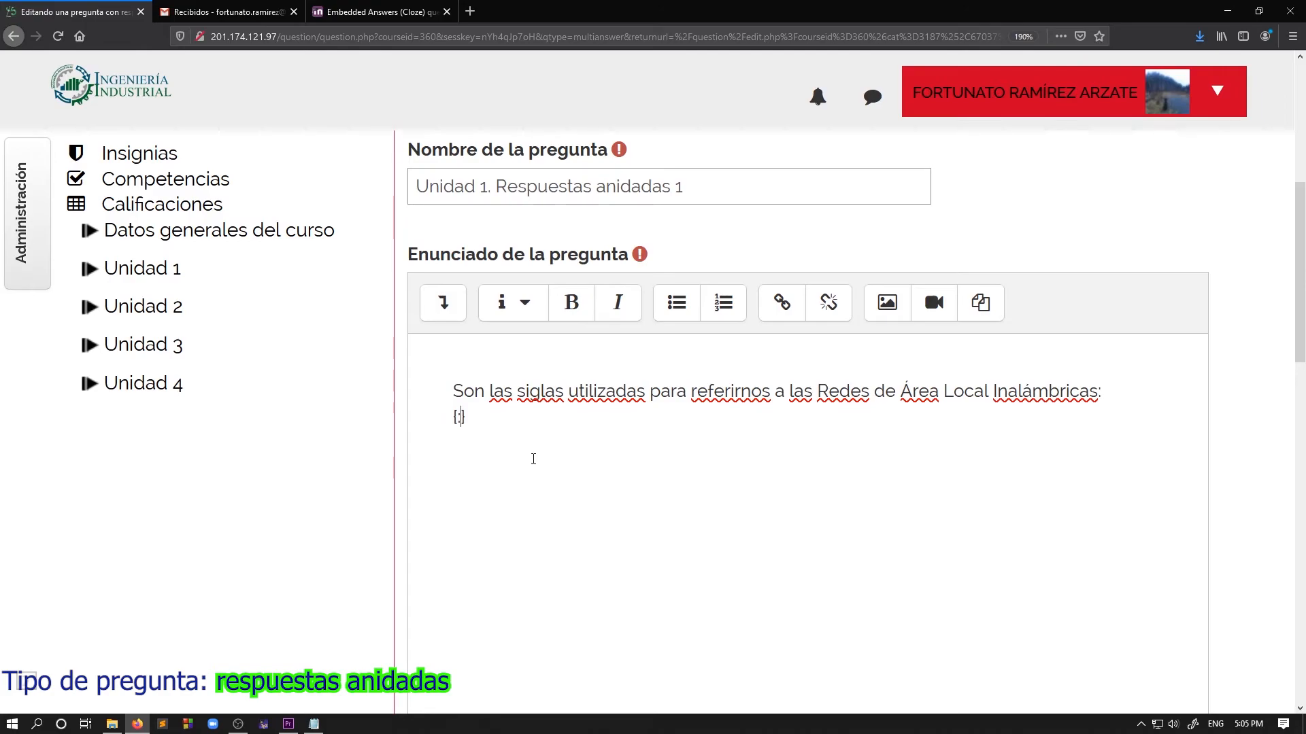
Step: Complete the placeholder as {:SHORTANSWER:%100%WLAN#Retoralimentación}, a short answer giving WLAN full credit with feedback text
text(SHORTANSWER)
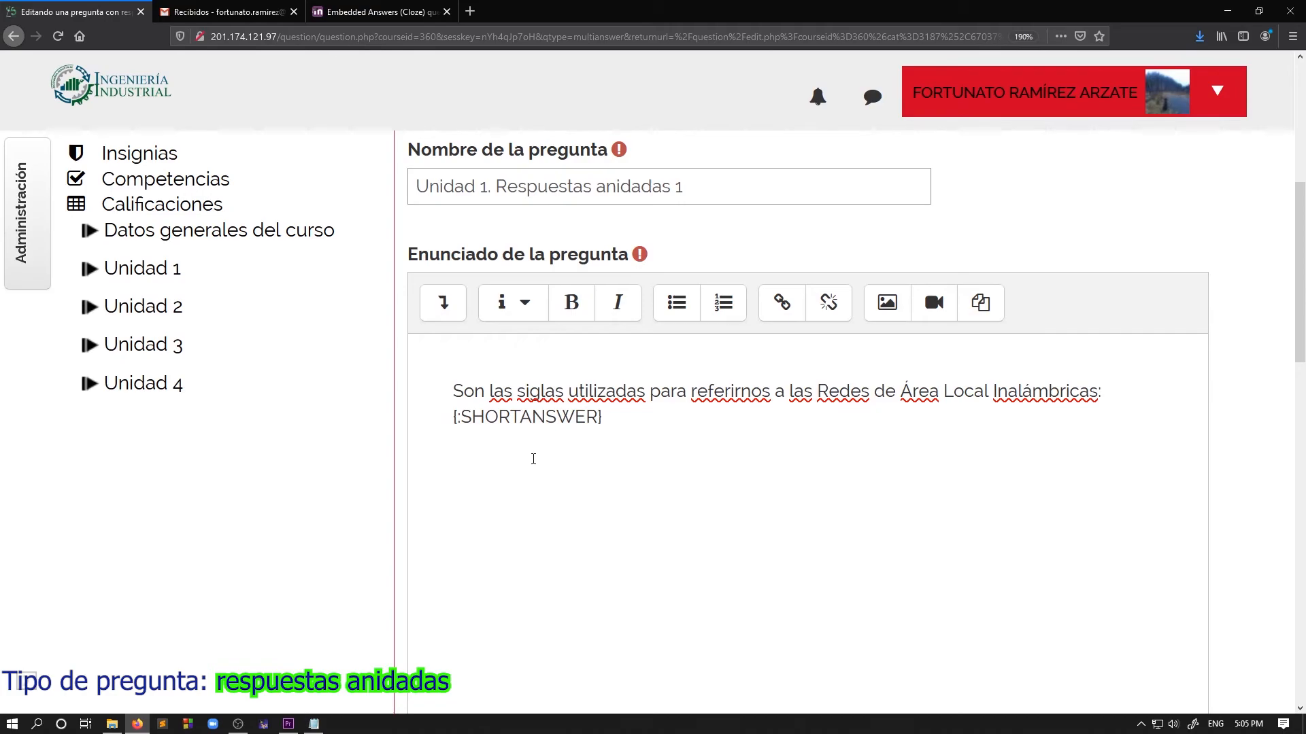
text(:)
text(%100%)
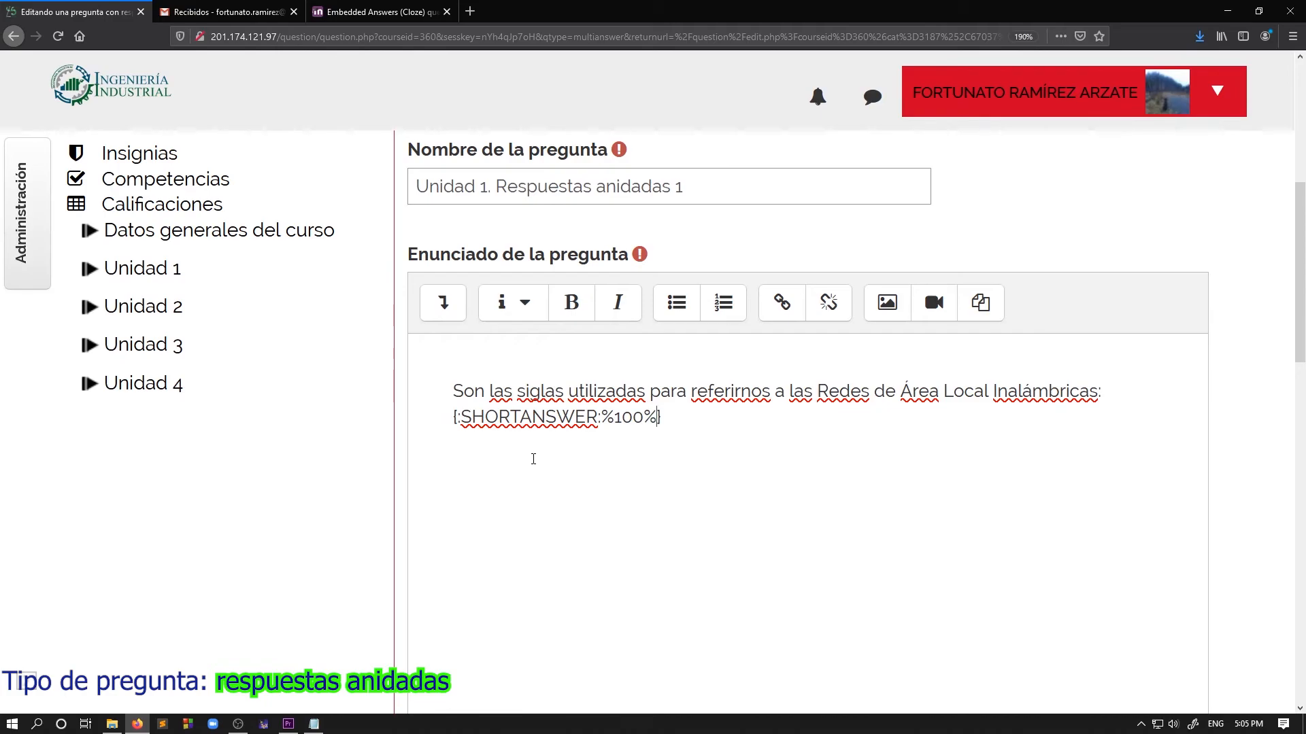
text(WLAN)
text(#)
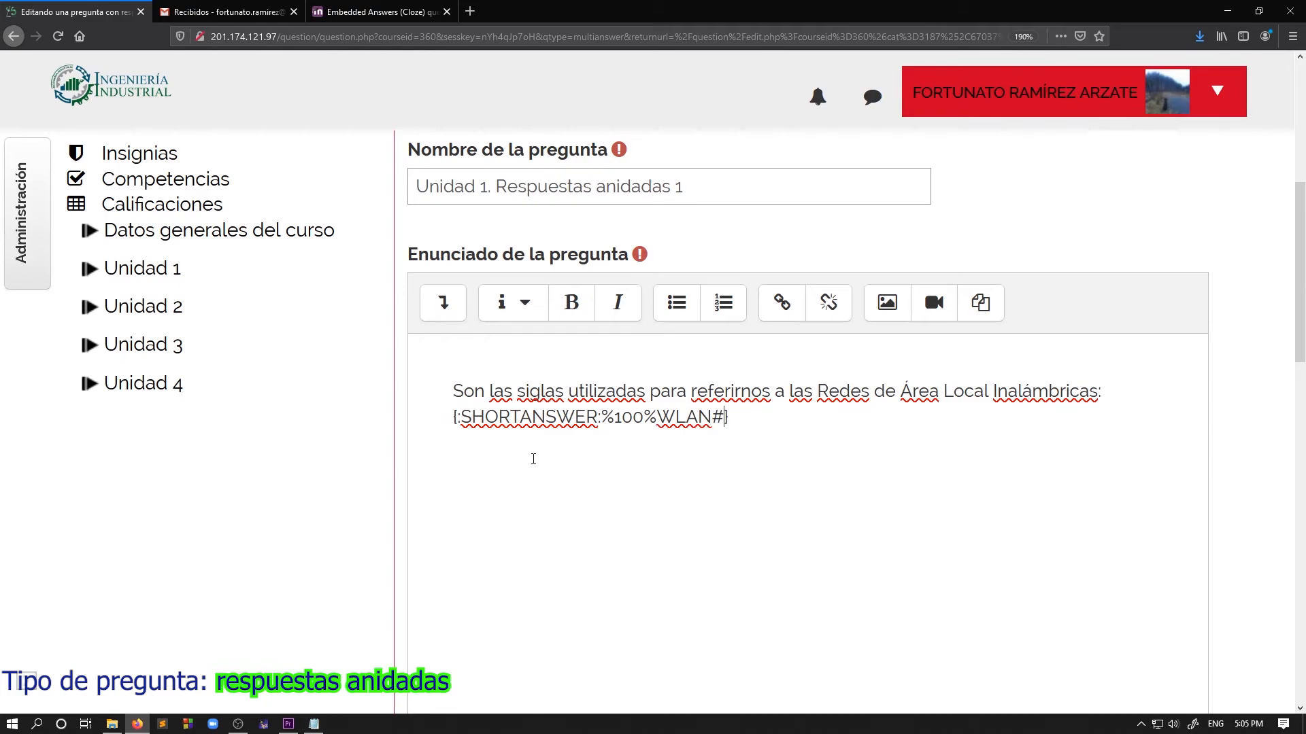
text(Retoralimentació)
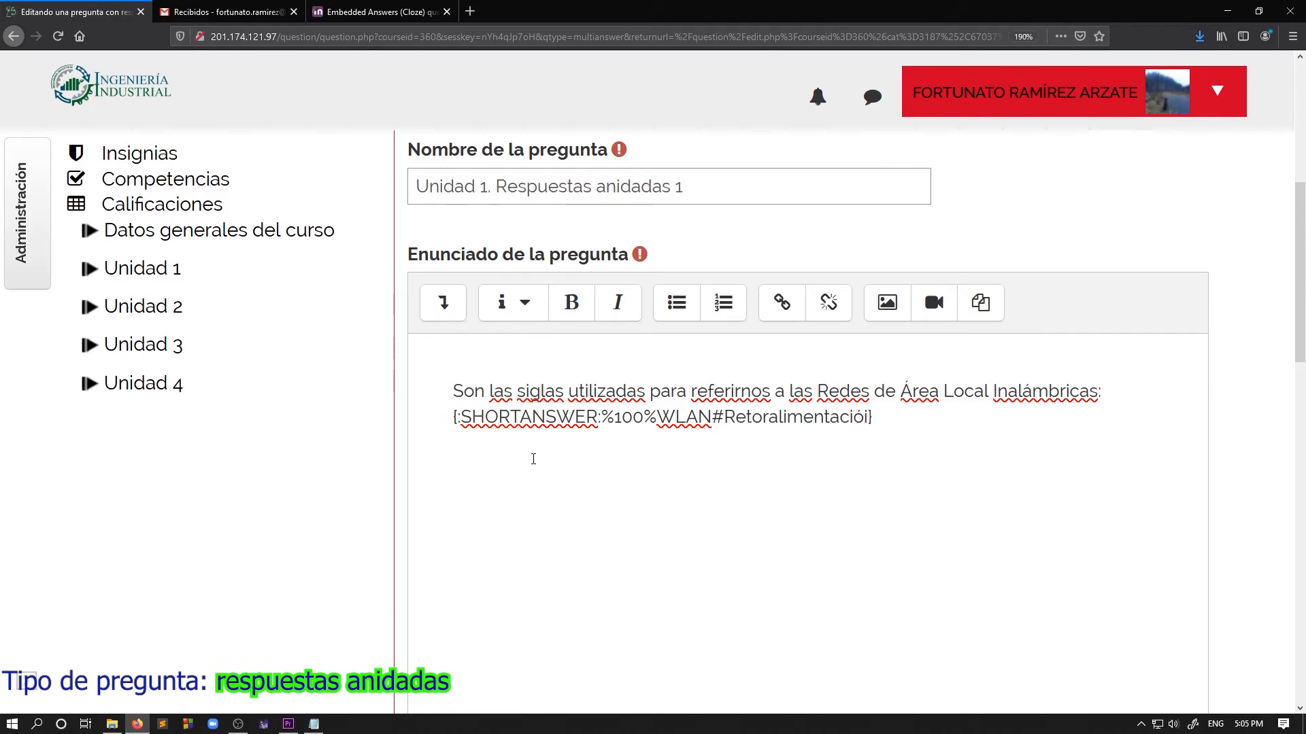
text(m)
key(BackSpace)
text(n)
Step: Insert the half-credit alternative ~%50%LAN between the WLAN answer and the feedback in the short-answer code
text(~)
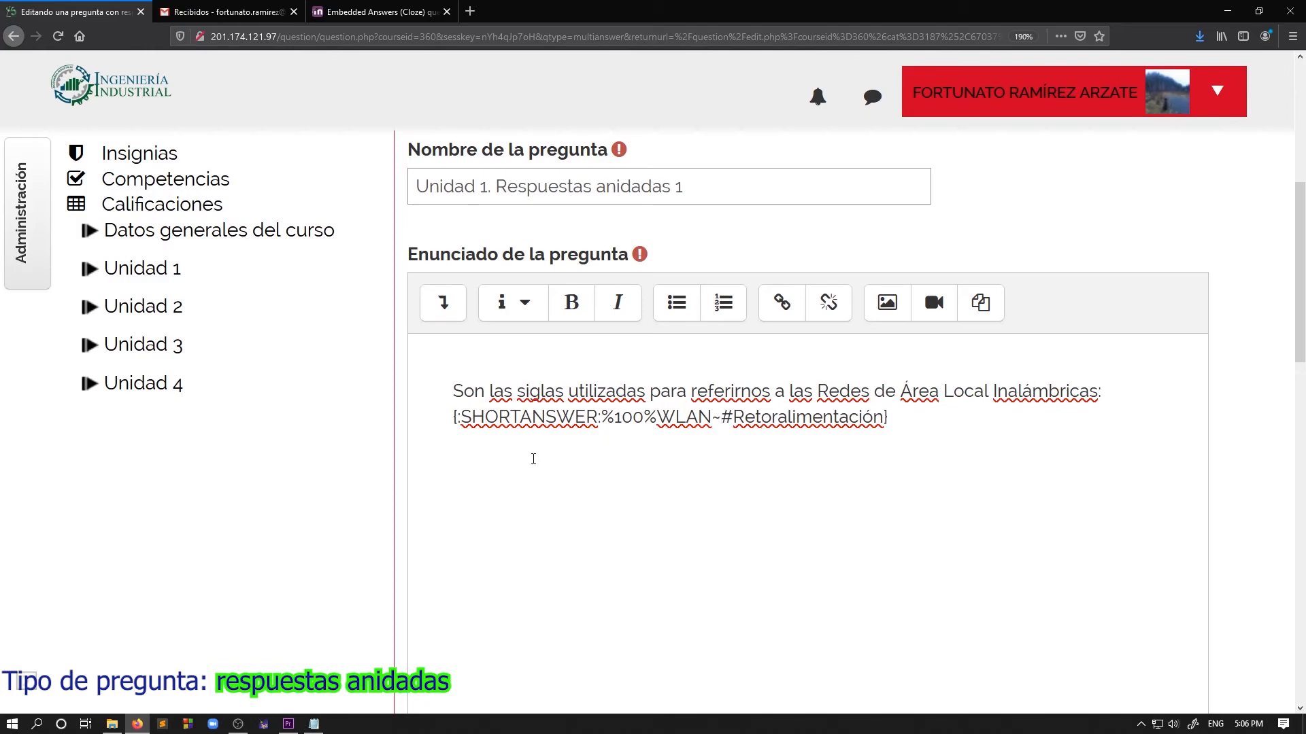
drag(601, 416, 712, 416)
click(735, 429)
text(%)
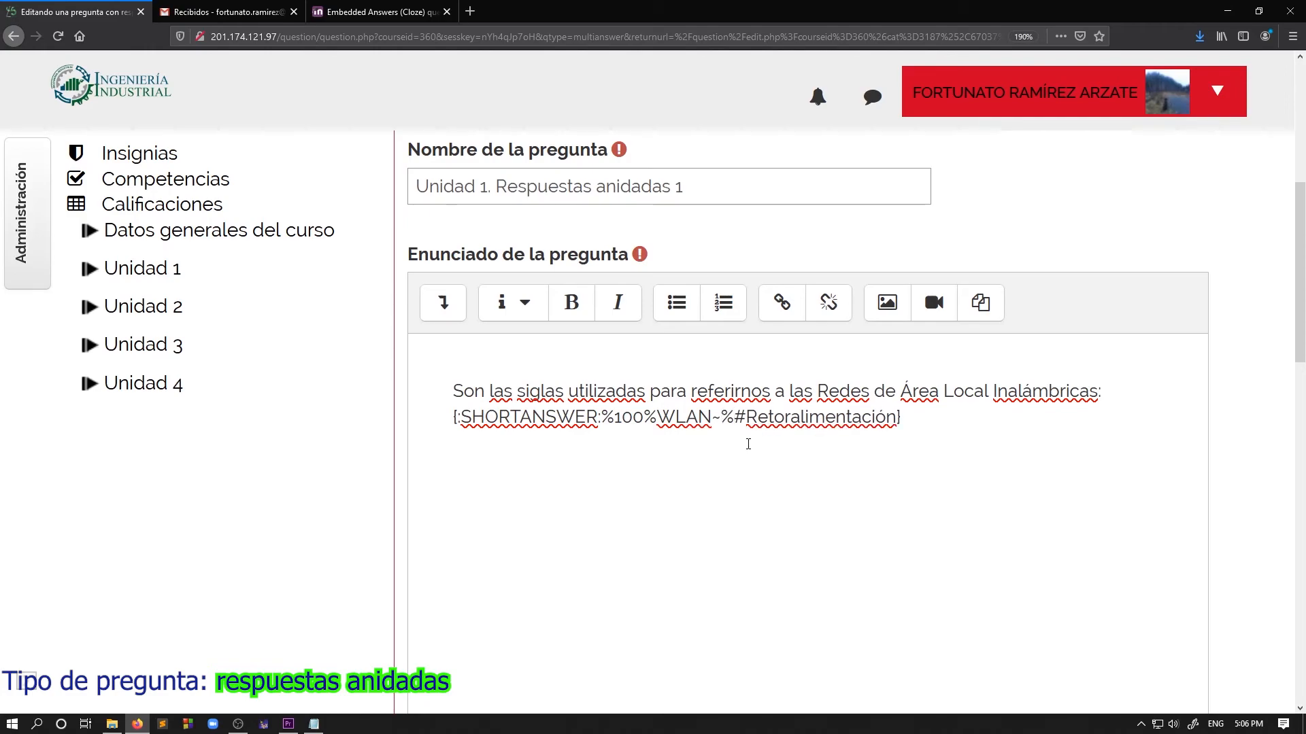
text(50%)
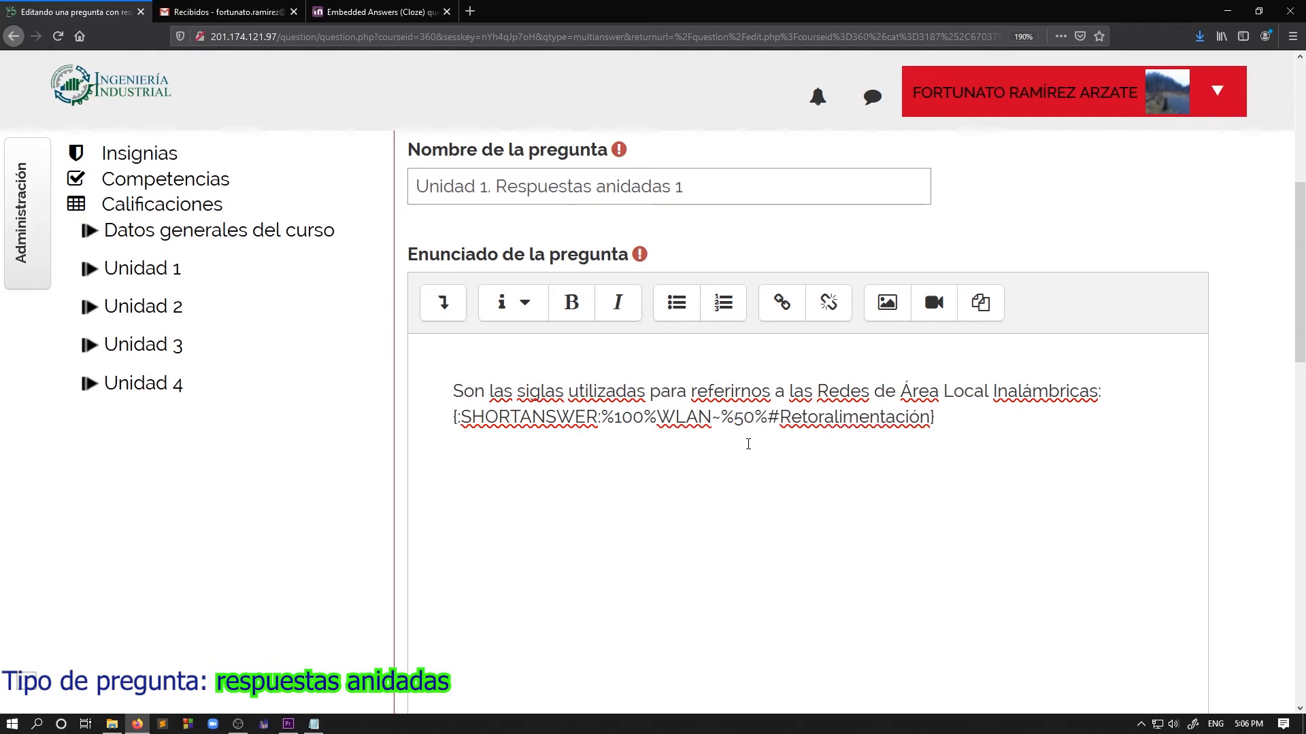
text(LAN)
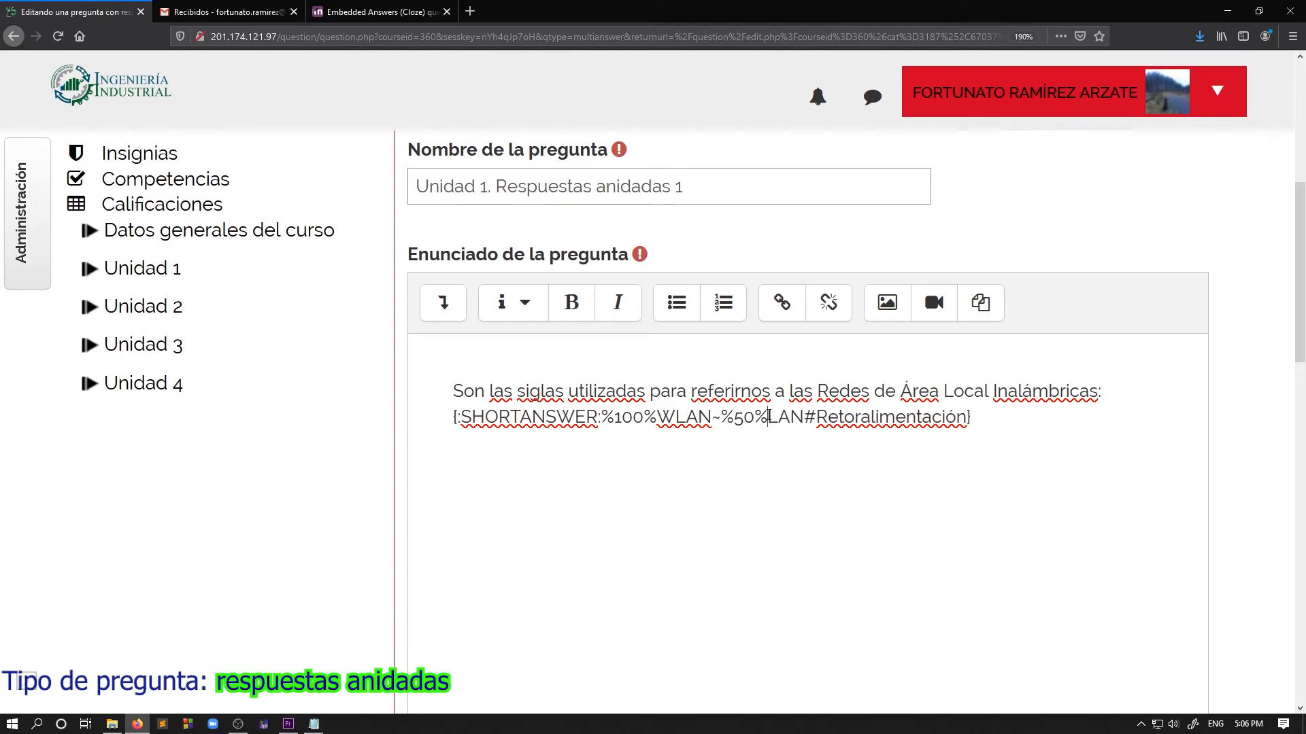
mouse_move(767, 417)
mouse_down()
mouse_move(794, 421)
mouse_move(767, 417)
mouse_up()
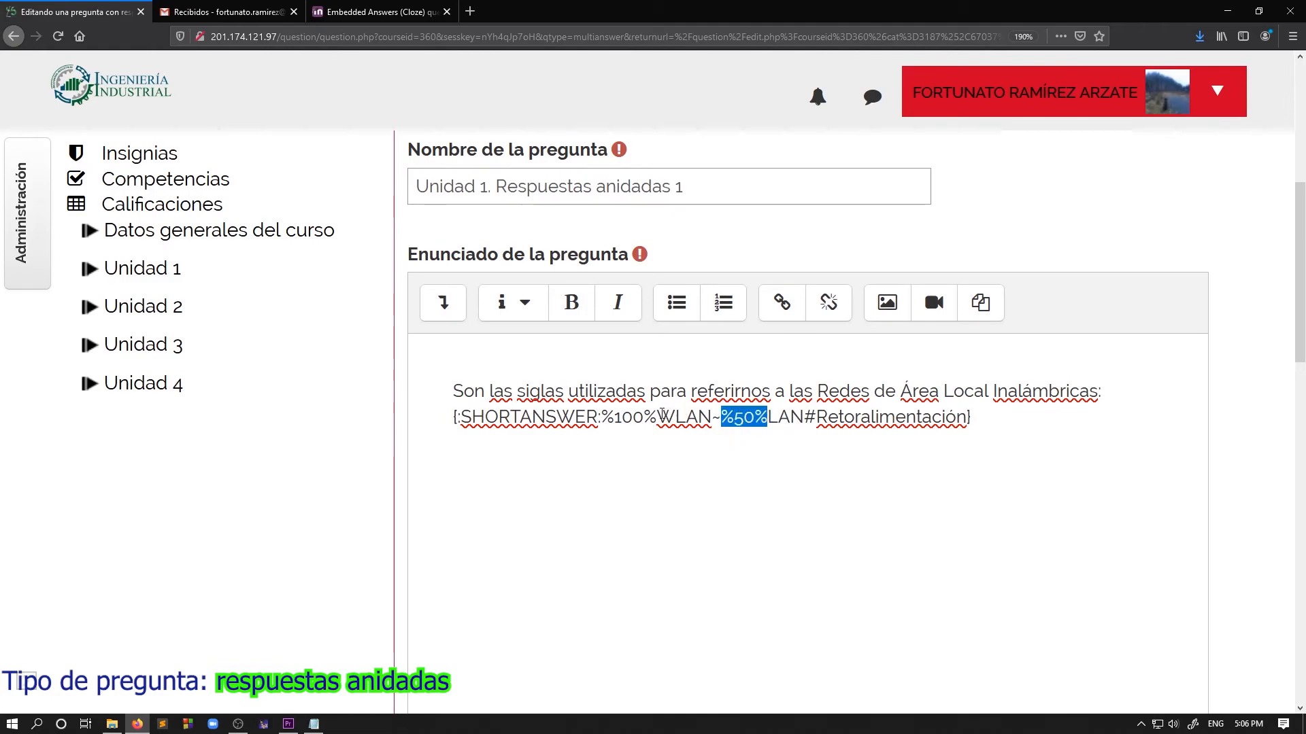
drag(657, 417, 712, 417)
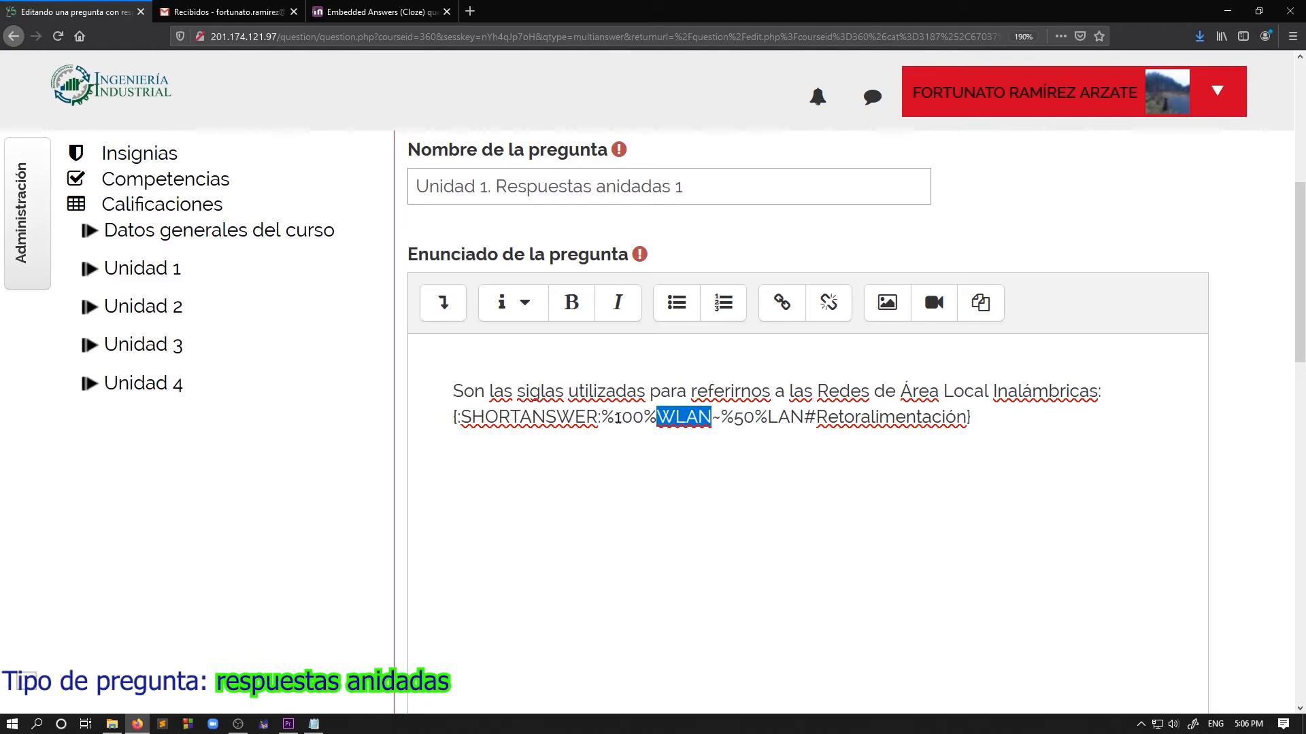
drag(614, 417, 643, 418)
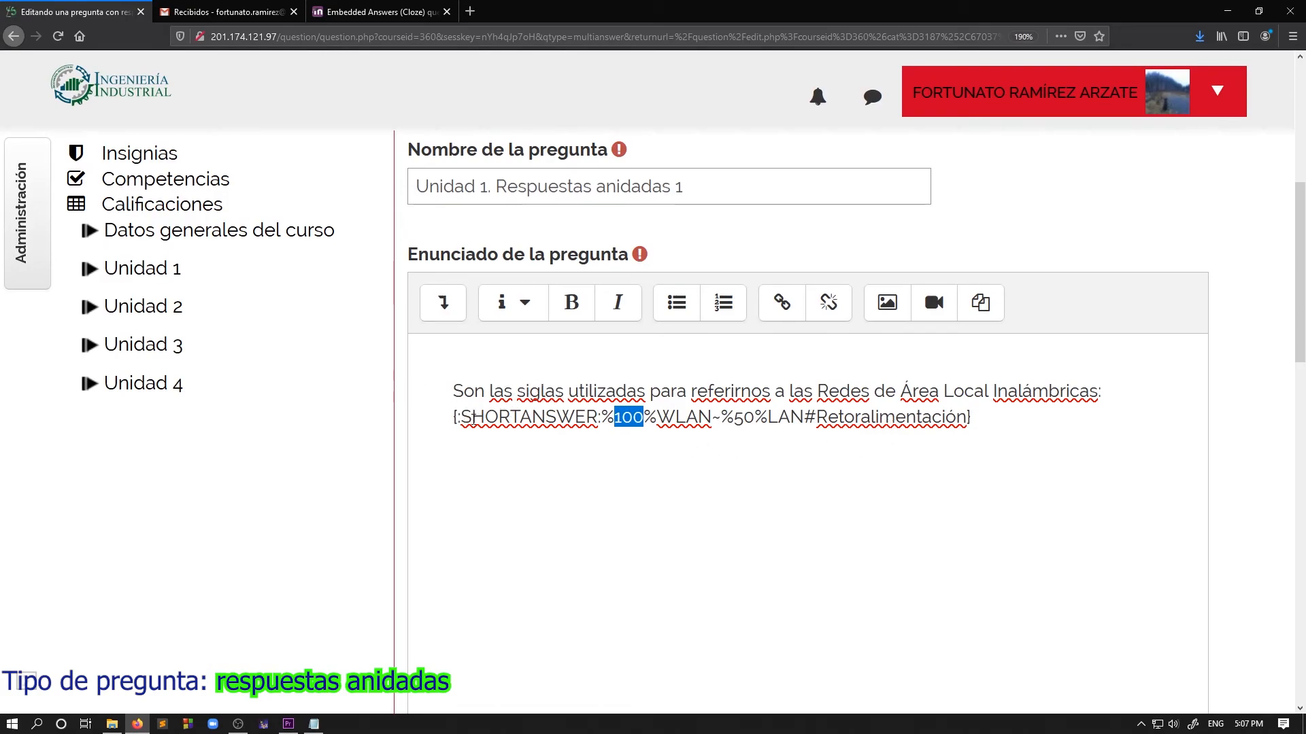
drag(460, 416, 600, 413)
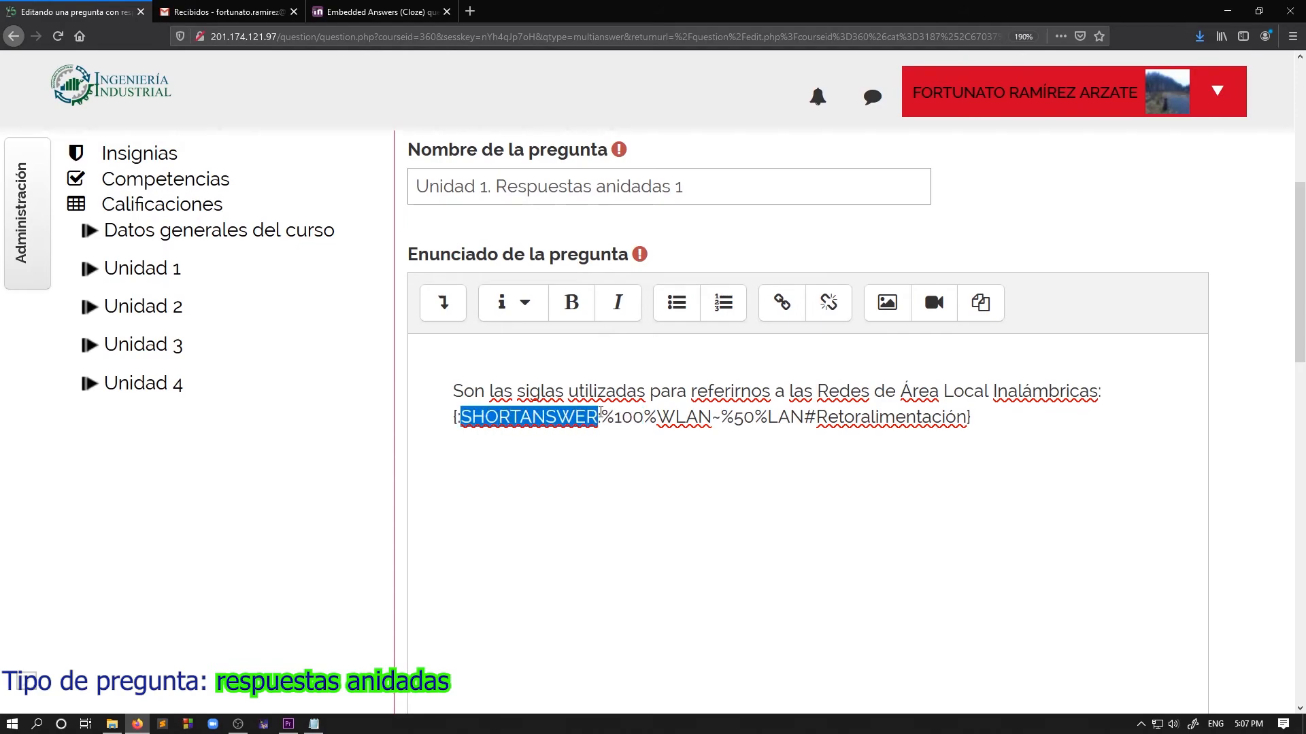
Step: Below the short-answer code, write the statement "Son las siglas utilizadas cuando nos referimos a las Redes de Área Personal:"
click(994, 419)
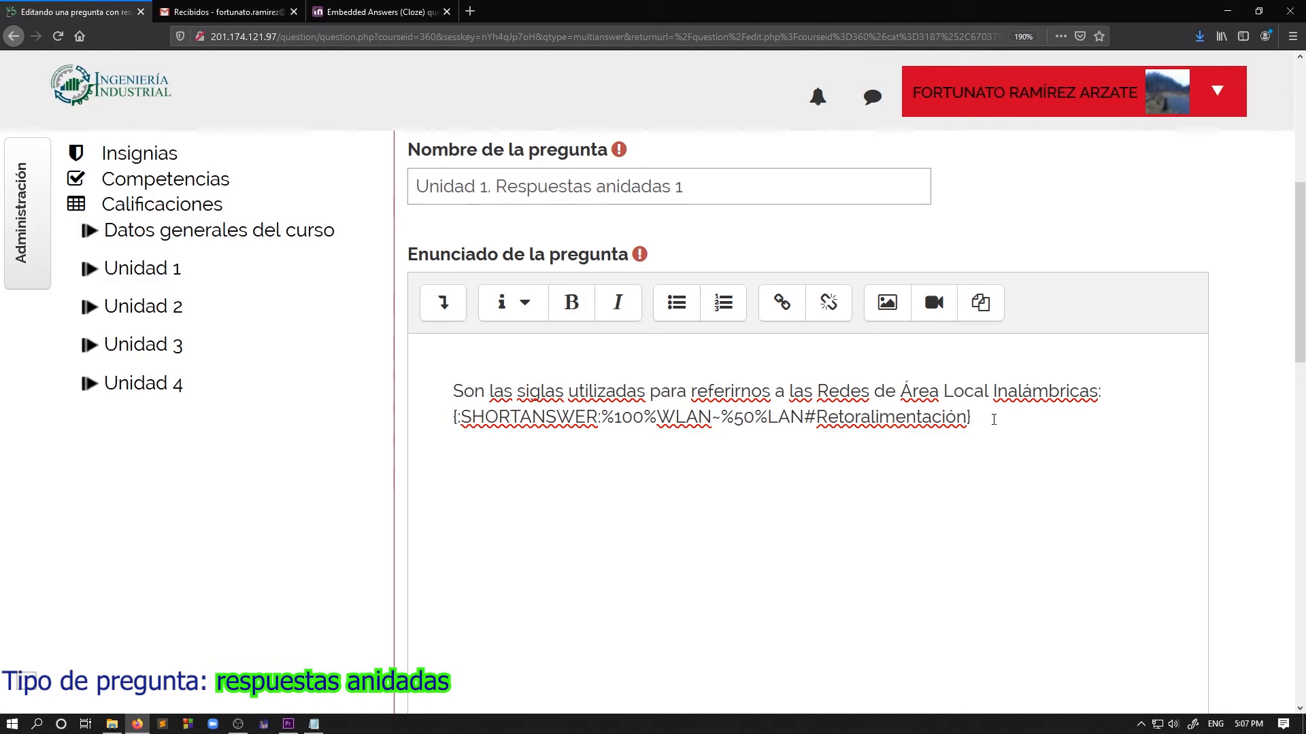
text(Son las siglas)
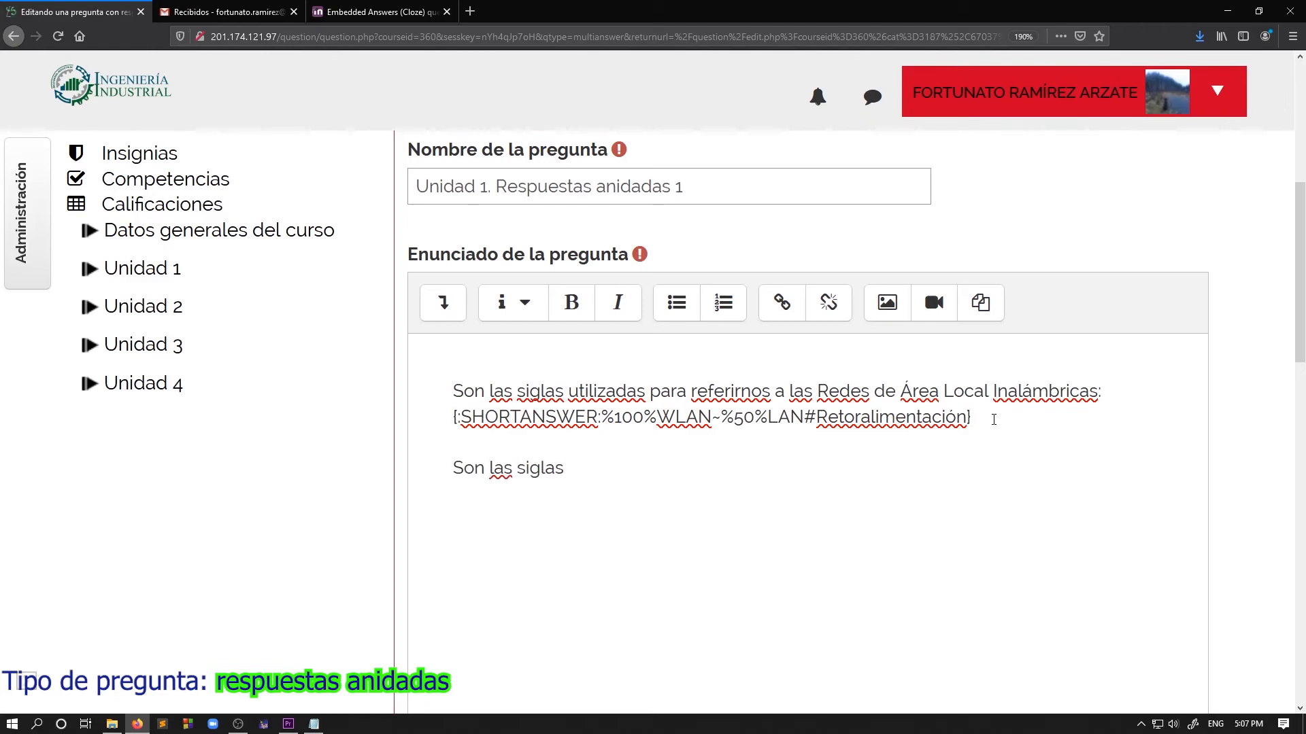
text( utilizadas cuando)
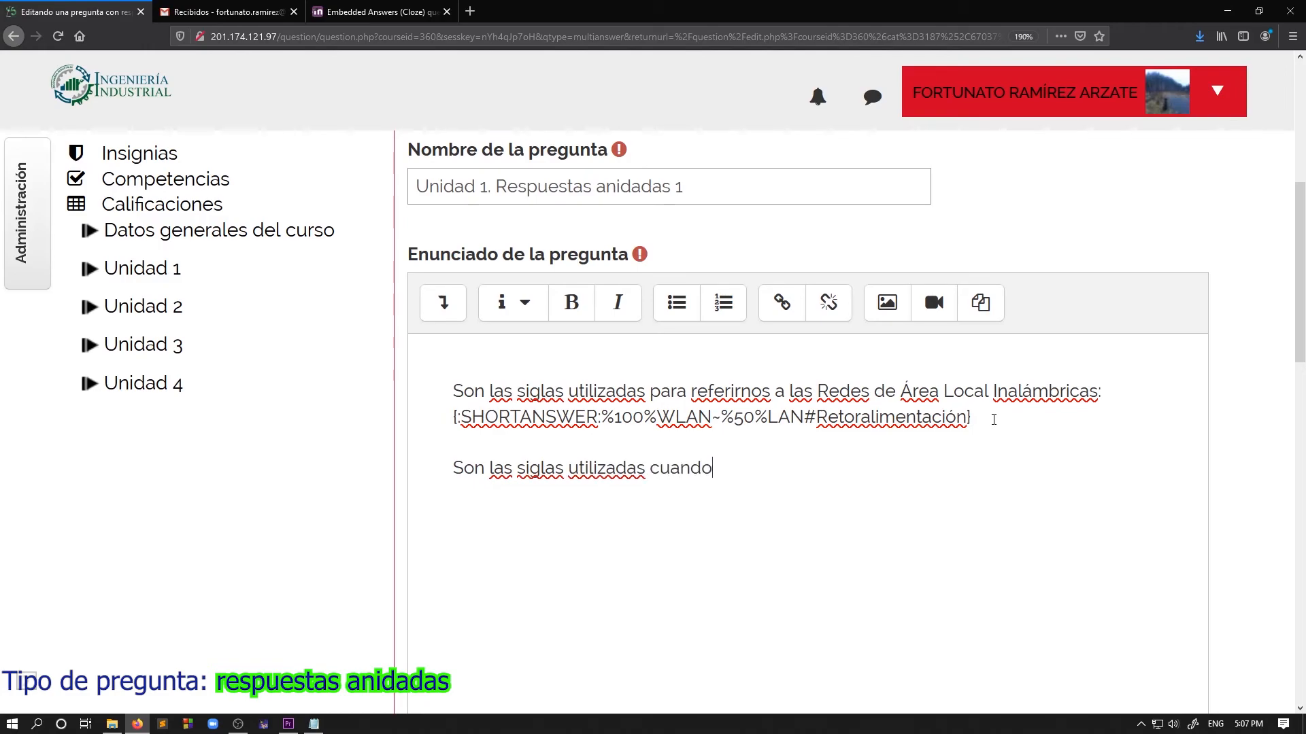
text( nos referi)
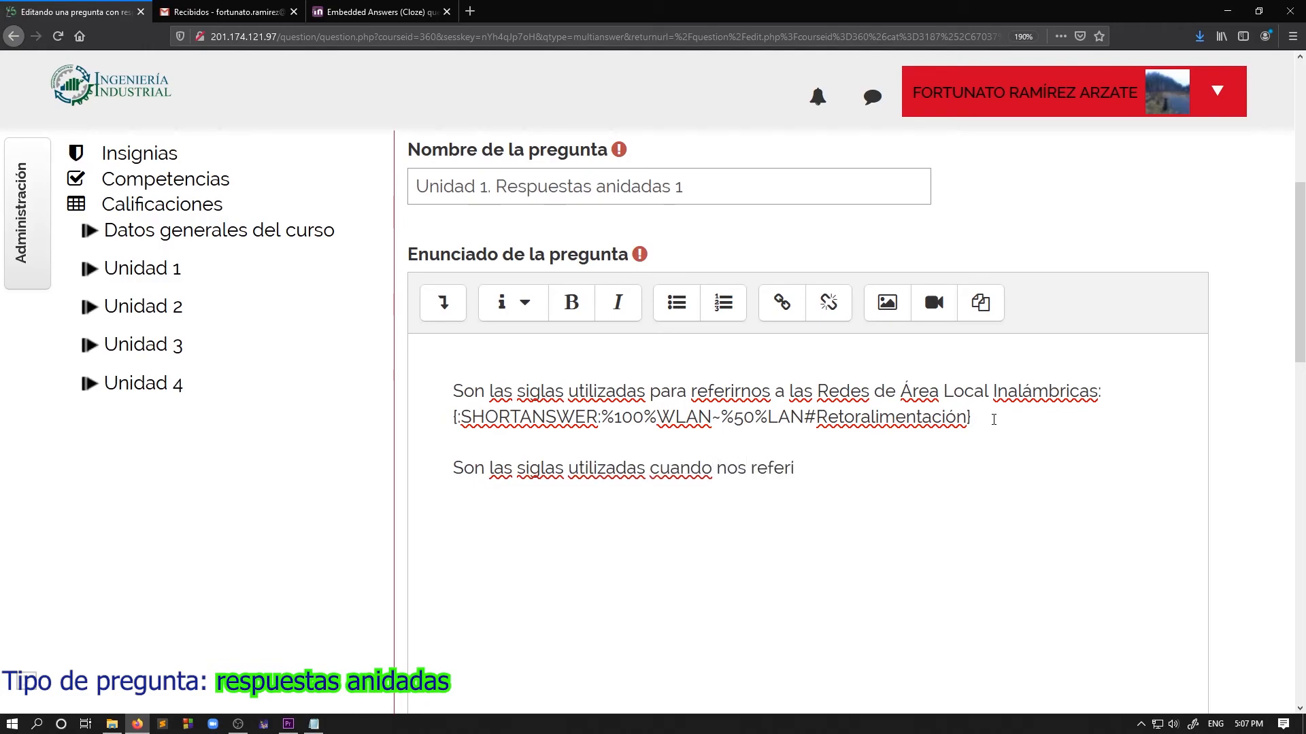
text(mos a las)
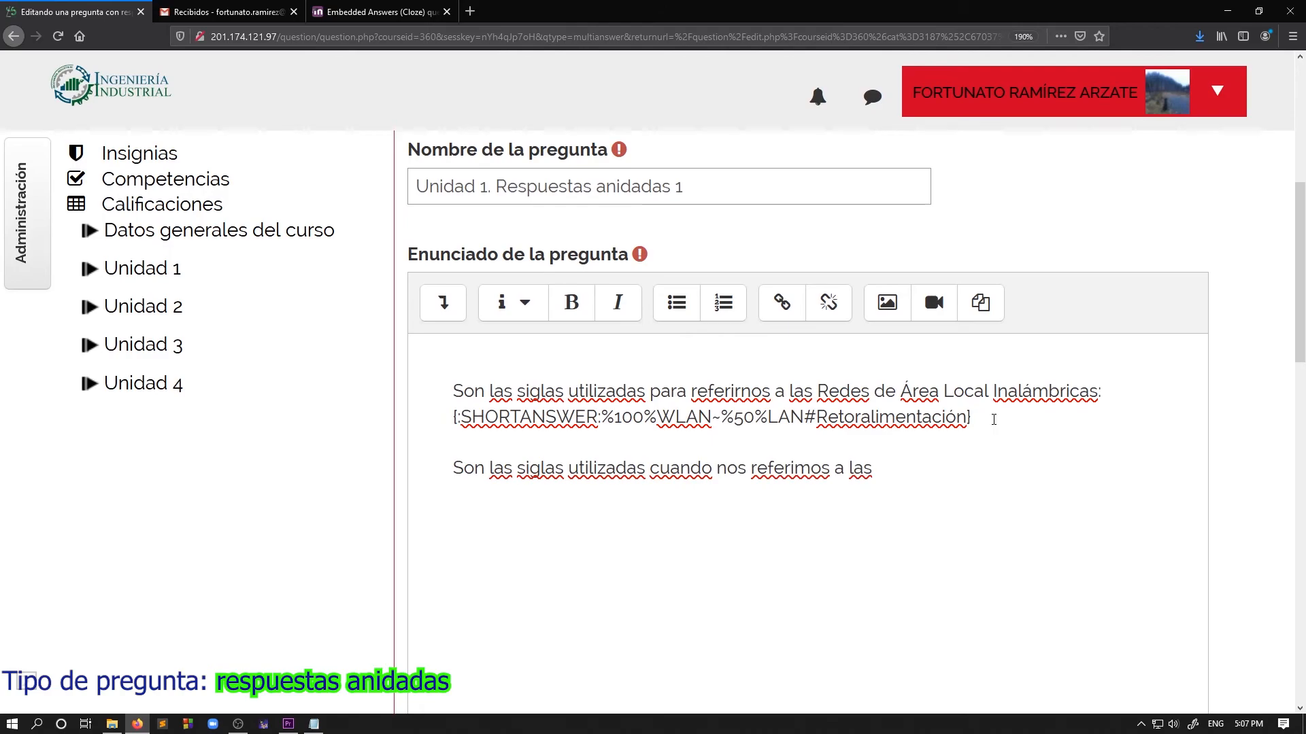
text( Redes de Área )
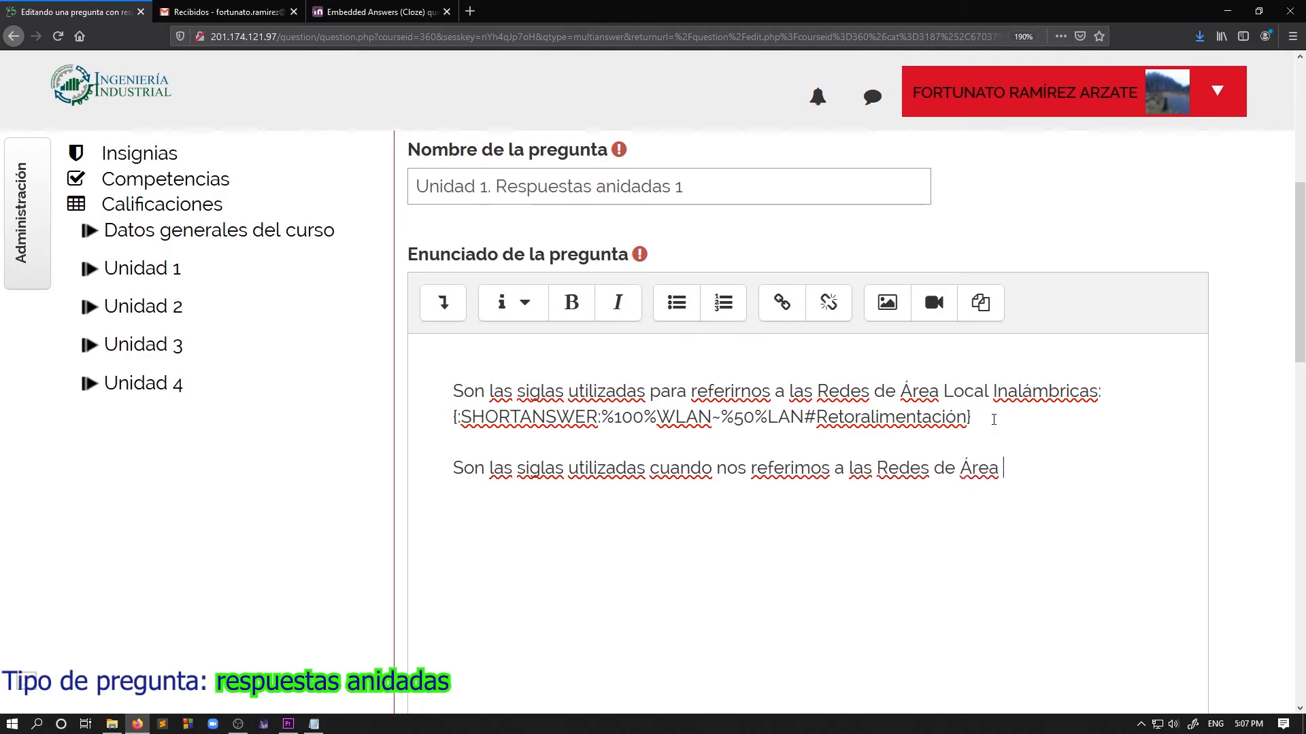
text(Personal)
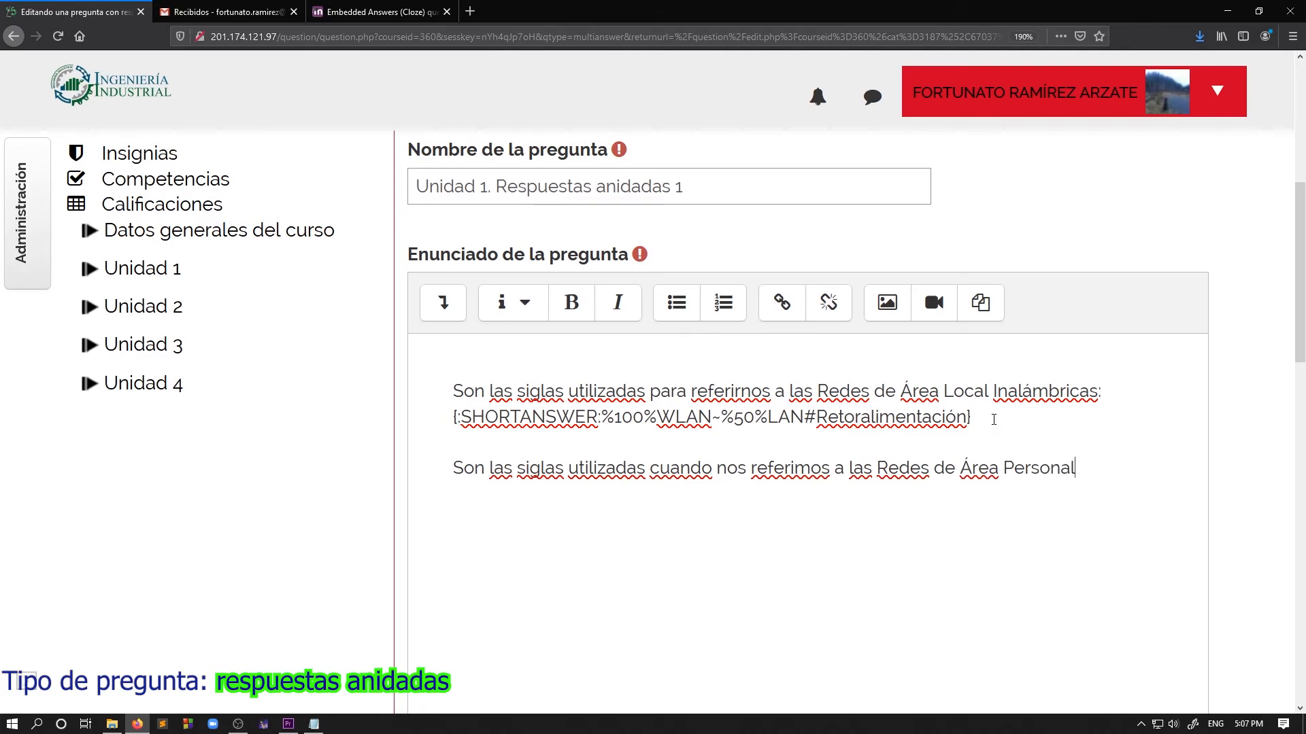
text(:)
Step: Under the second statement, add the code {:MULTICHOICE:%100%BAN}, giving BAN full credit
key(Return)
text({})
key(Left)
text(:)
text(MULTICHOICE)
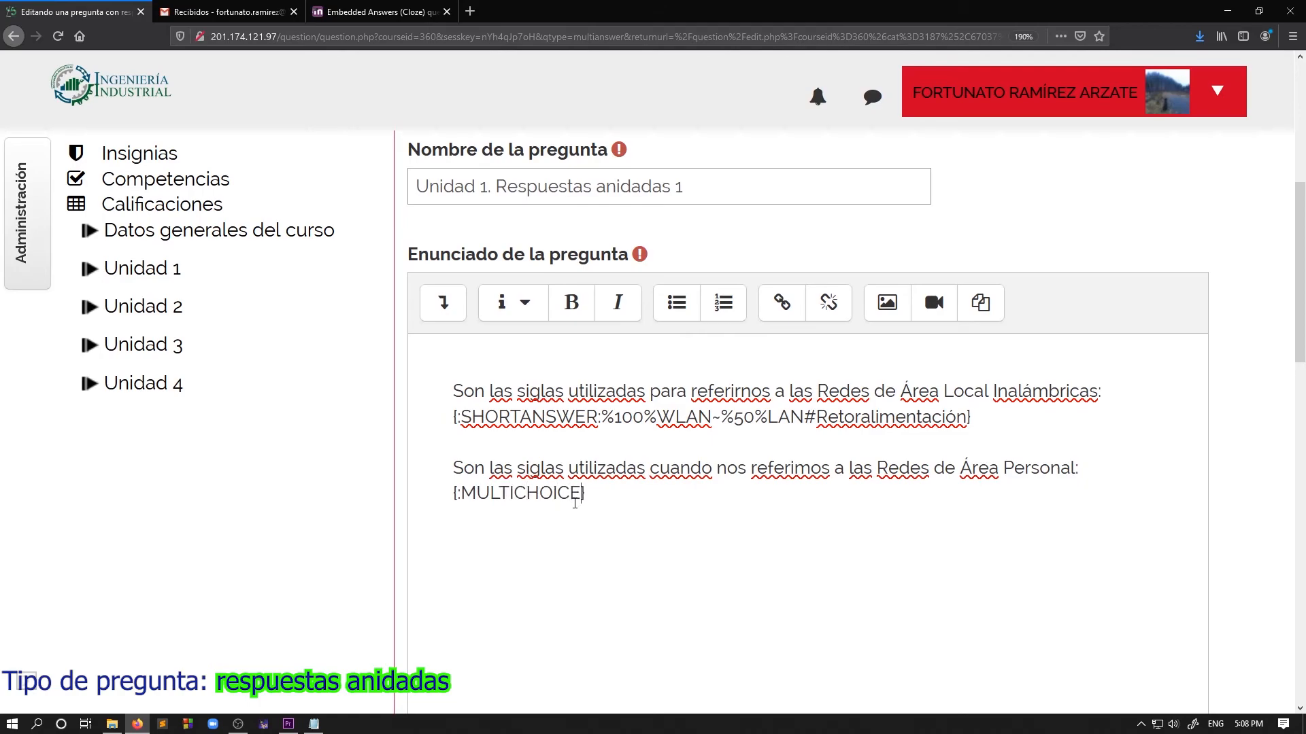
text(:)
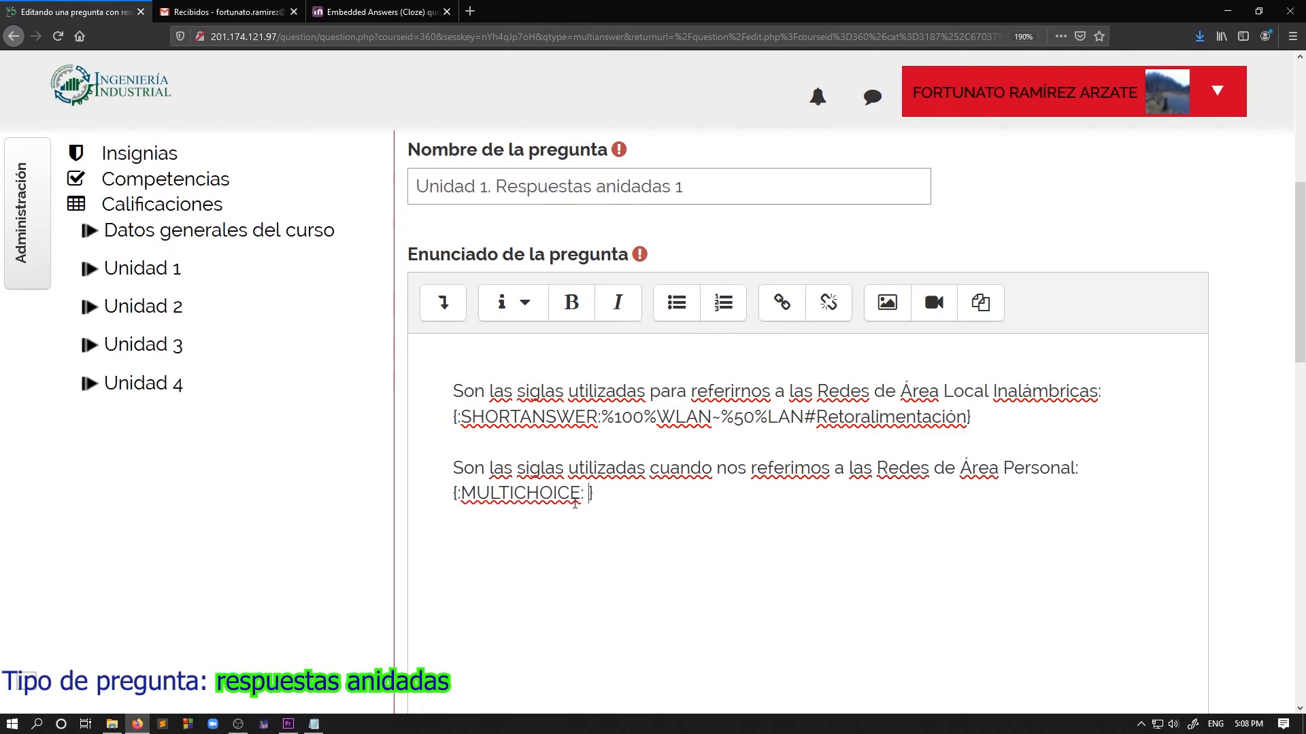
key(BackSpace)
text(%100%)
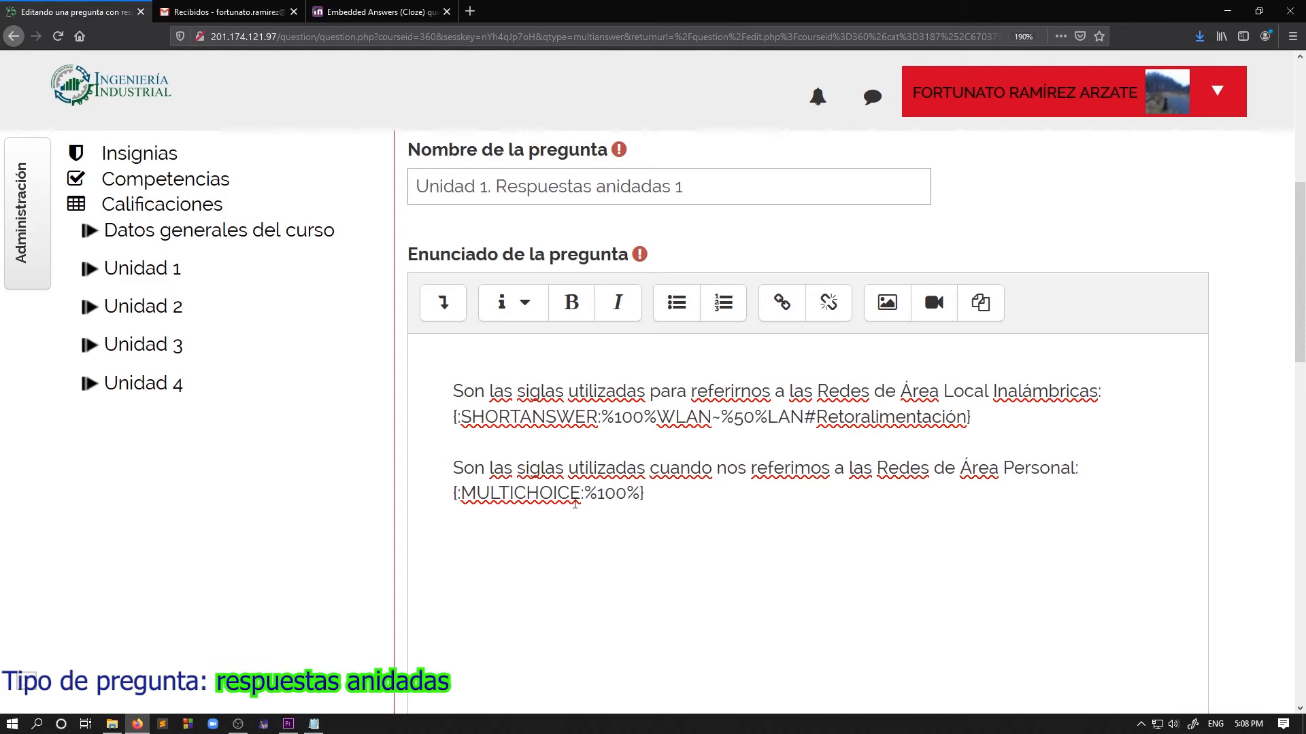
text(BAN)
drag(639, 494, 671, 495)
drag(584, 493, 640, 493)
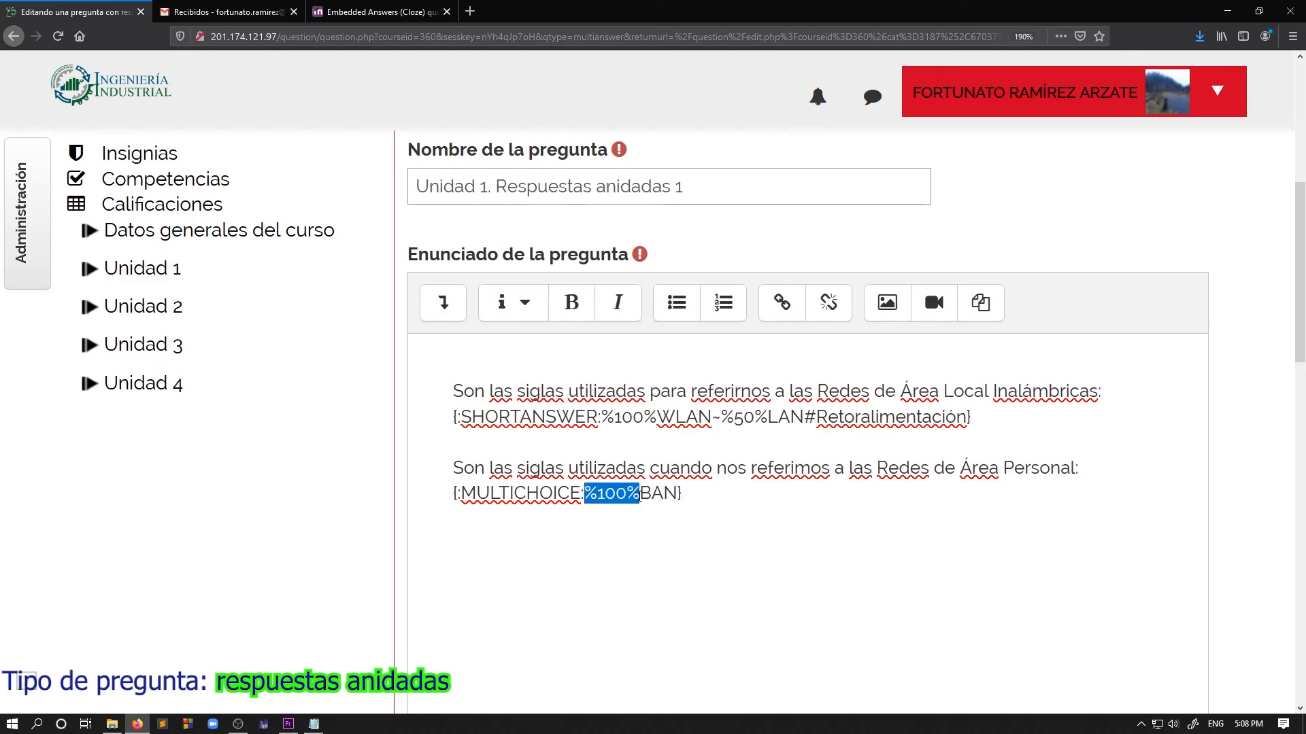
click(675, 492)
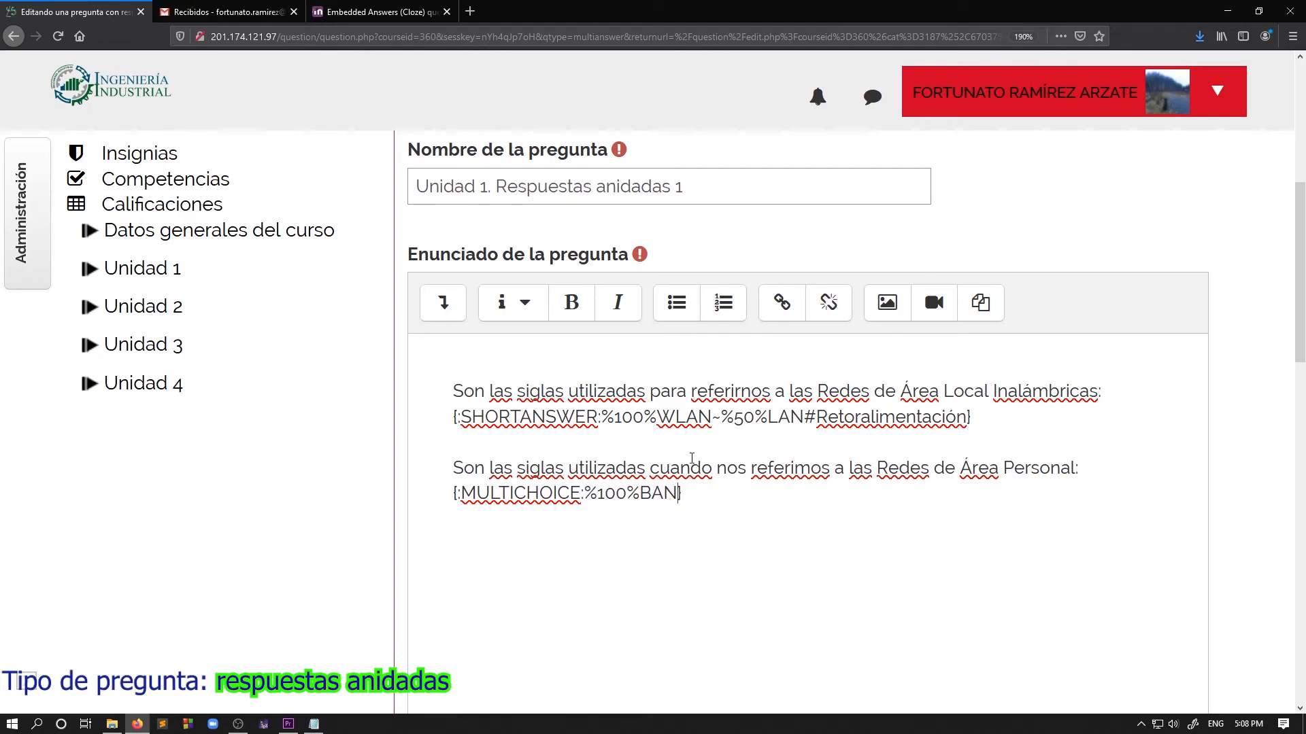
Step: Extend the multiple-choice code with the half-credit option ~%50%WBAN and the incorrect options ~PAN~CAN after BAN
drag(711, 417, 719, 418)
key(ctrl+c)
click(679, 493)
key(ctrl+v)
text(%50%WBAN)
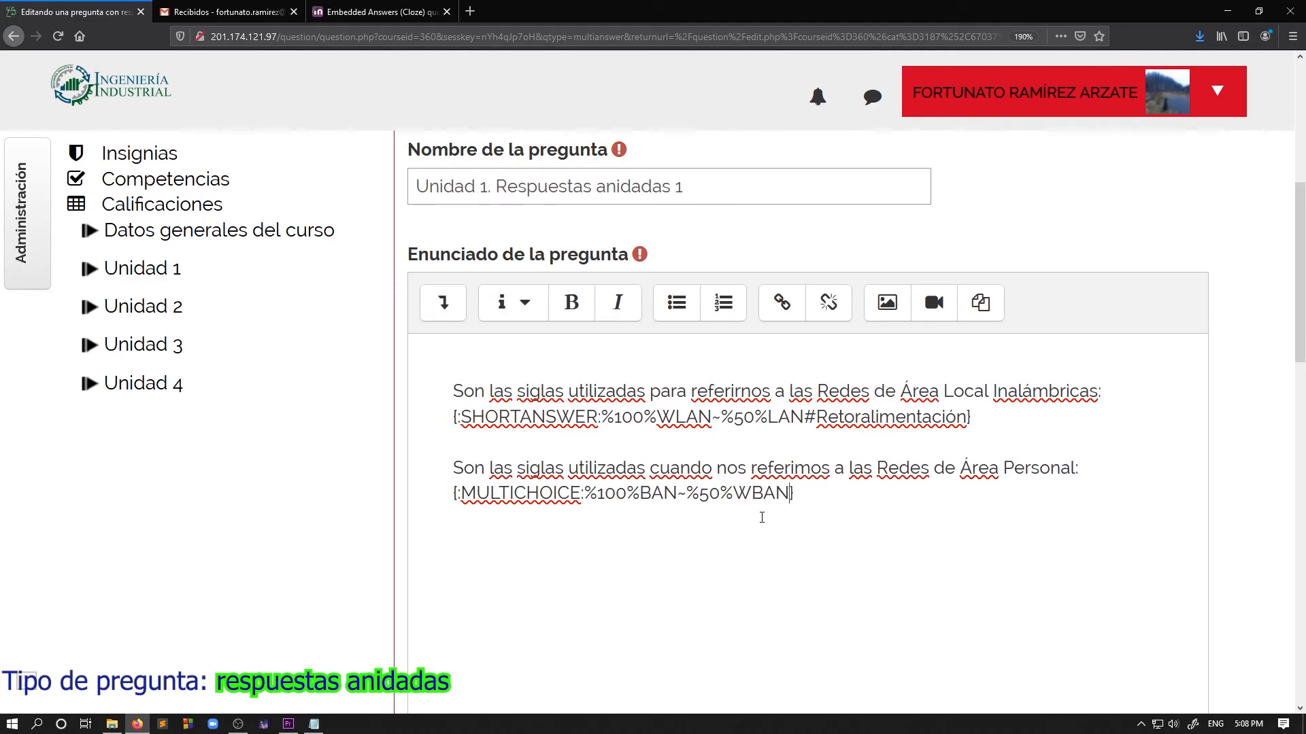
text(~PAN~CAN)
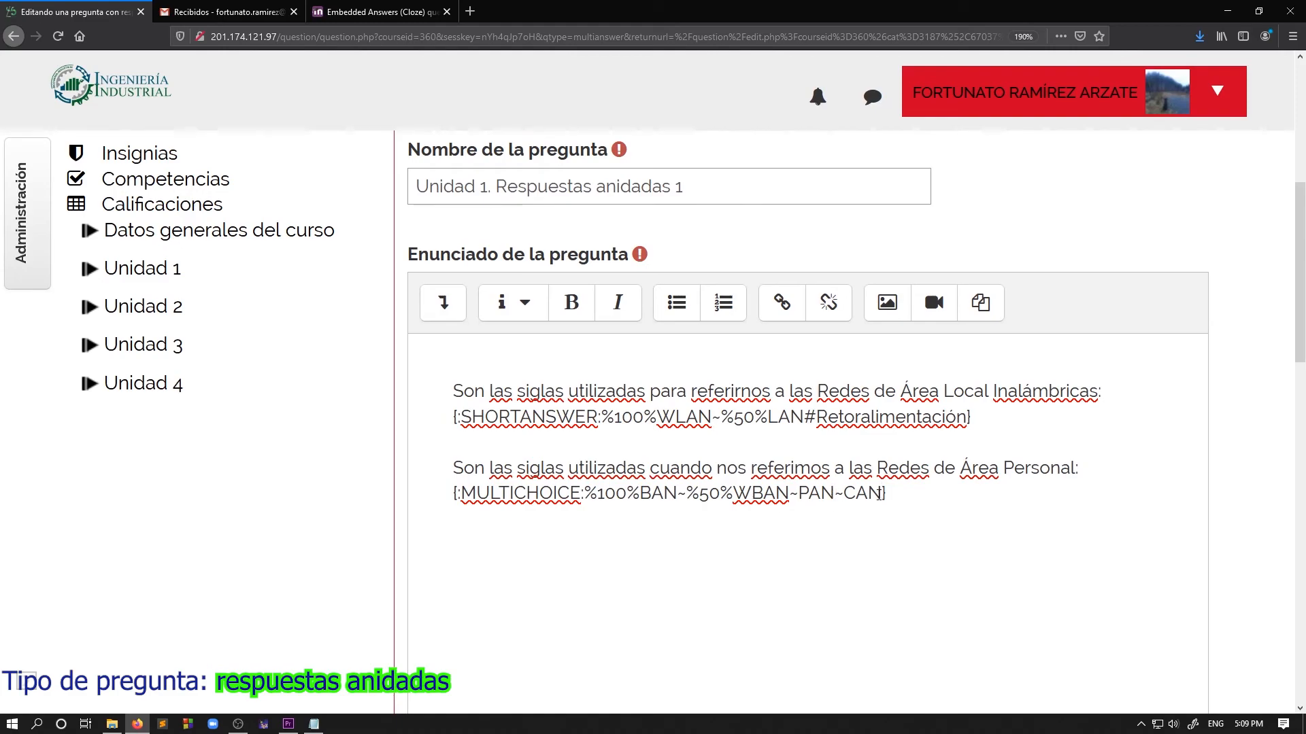
drag(803, 421, 816, 419)
click(895, 495)
drag(678, 492, 589, 493)
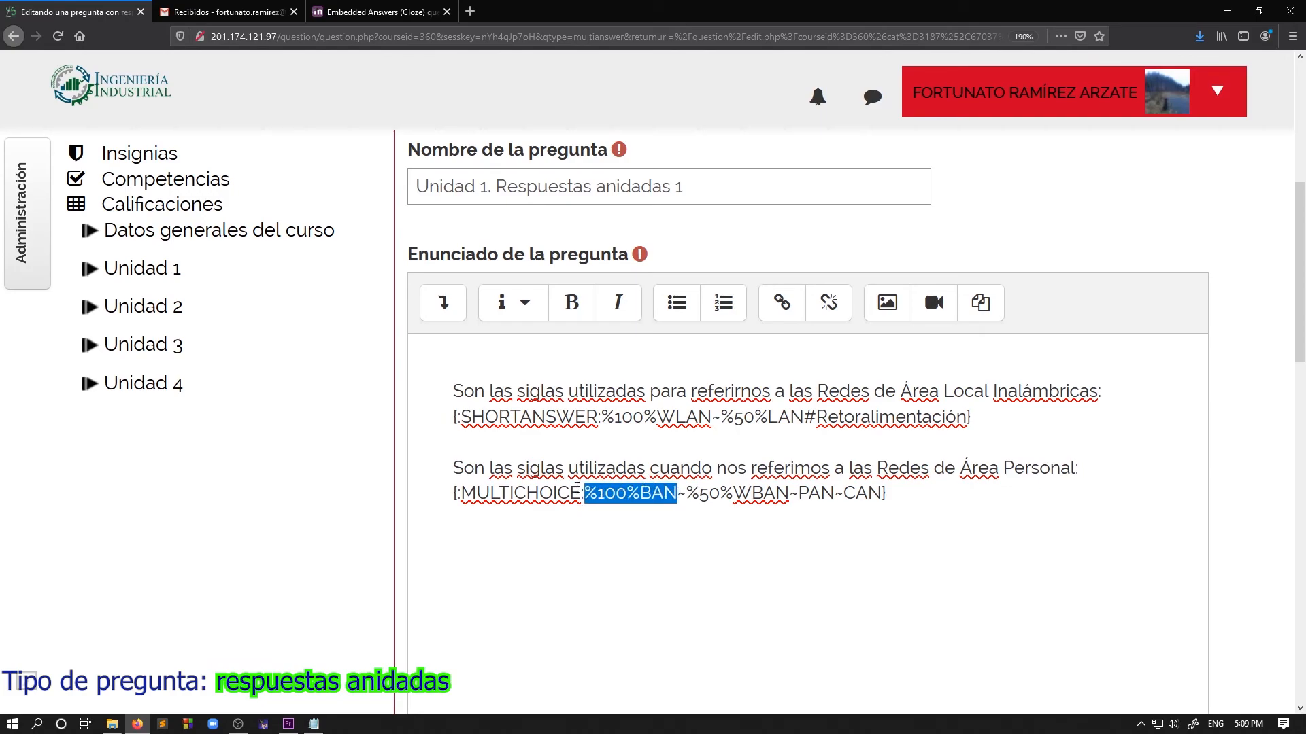
drag(602, 413, 691, 436)
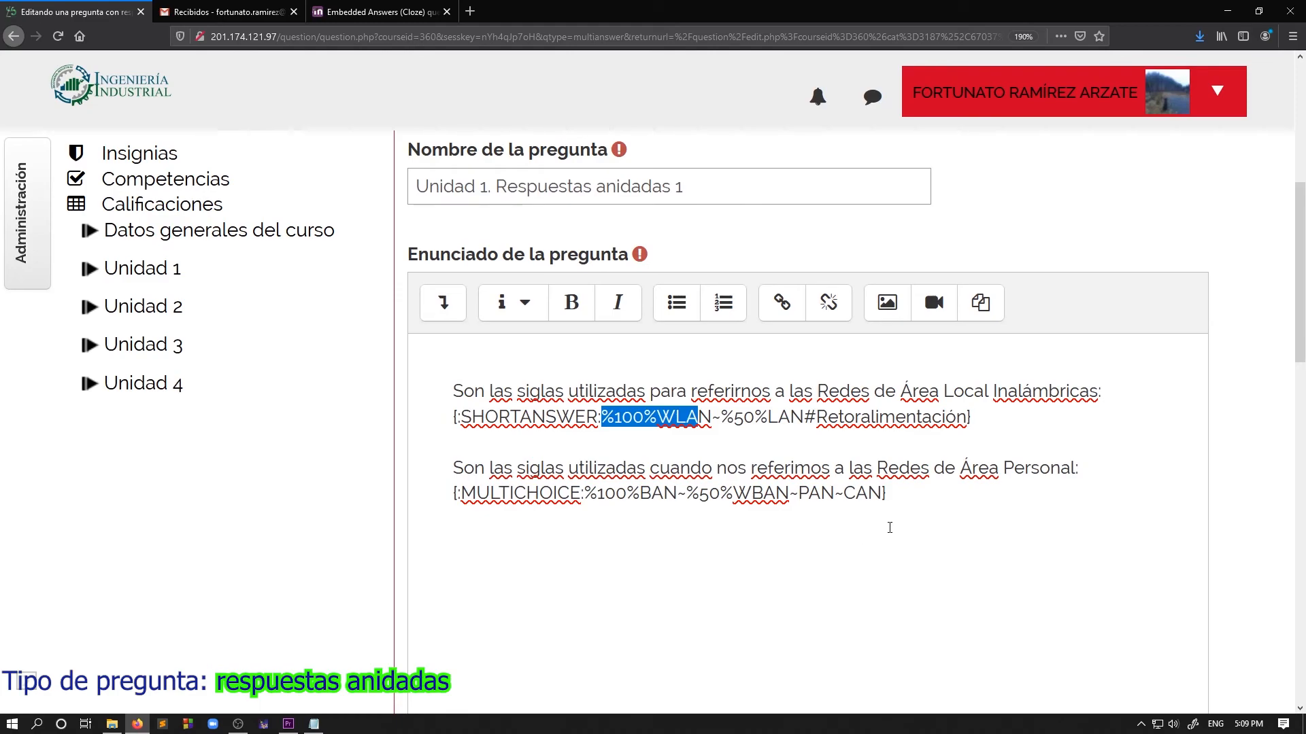
Step: On a new line below the multiple-choice code, start an equation from the advanced nth-root template \sqrt[a]{b+c}
click(910, 496)
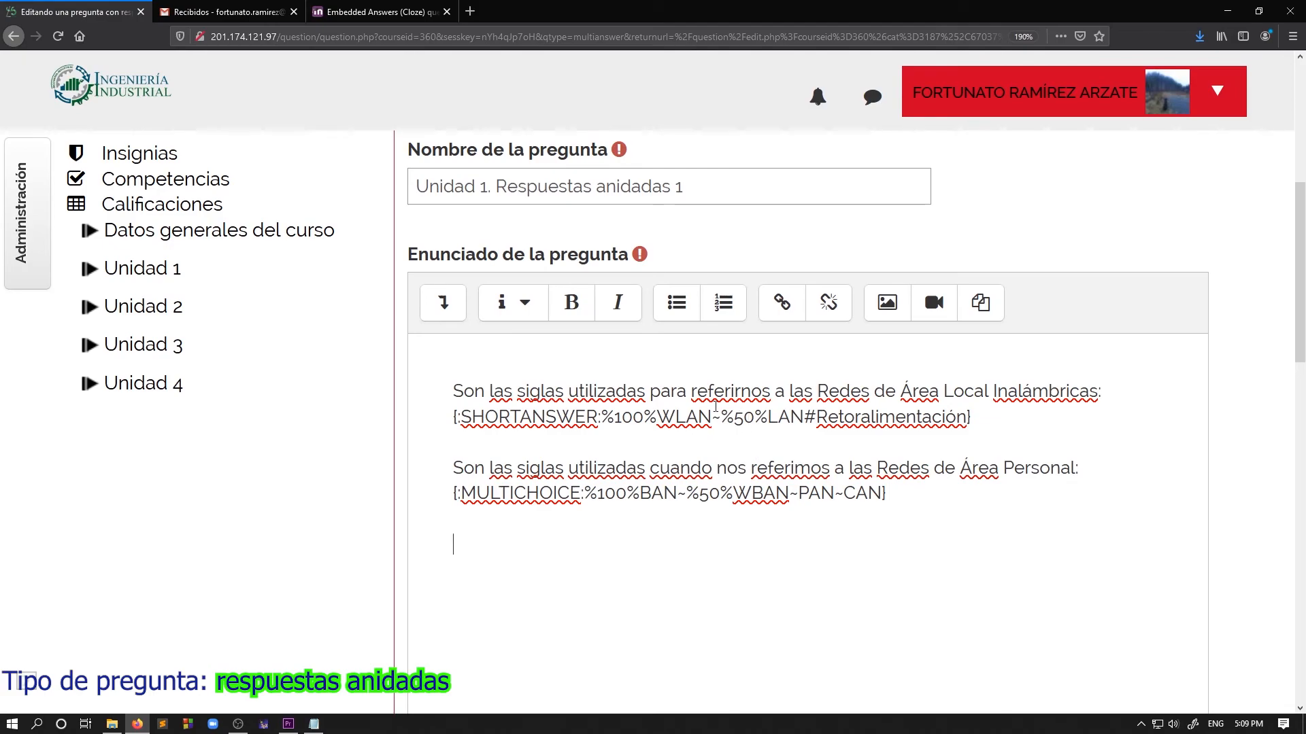
scroll(666, 430, down, 2)
scroll(665, 432, up, 2)
click(453, 310)
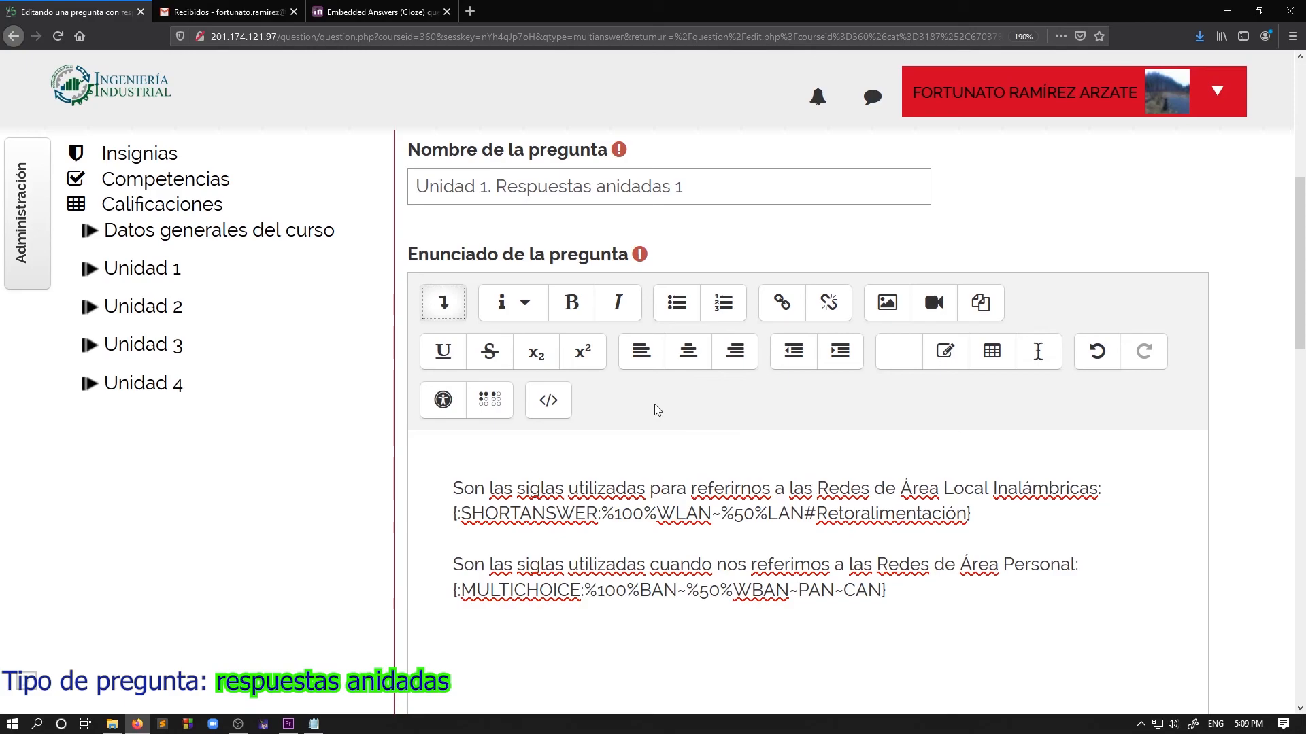
click(903, 357)
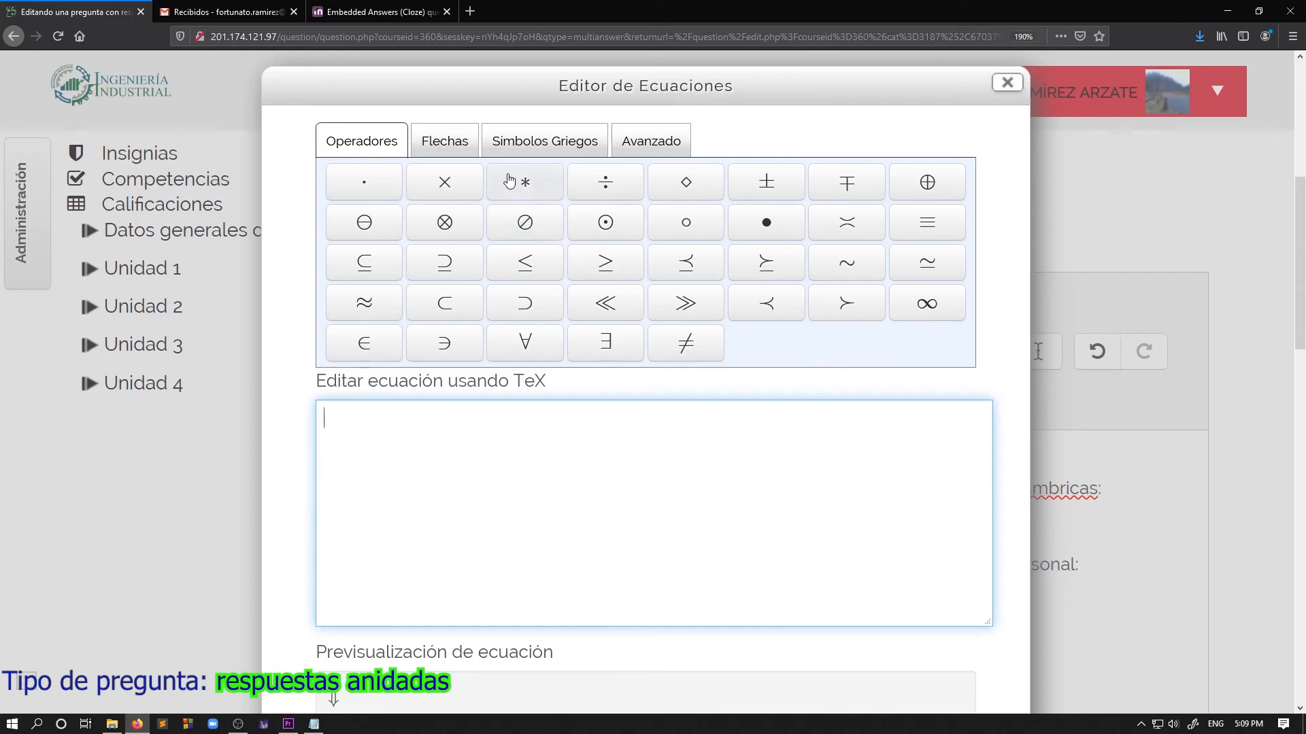
click(625, 144)
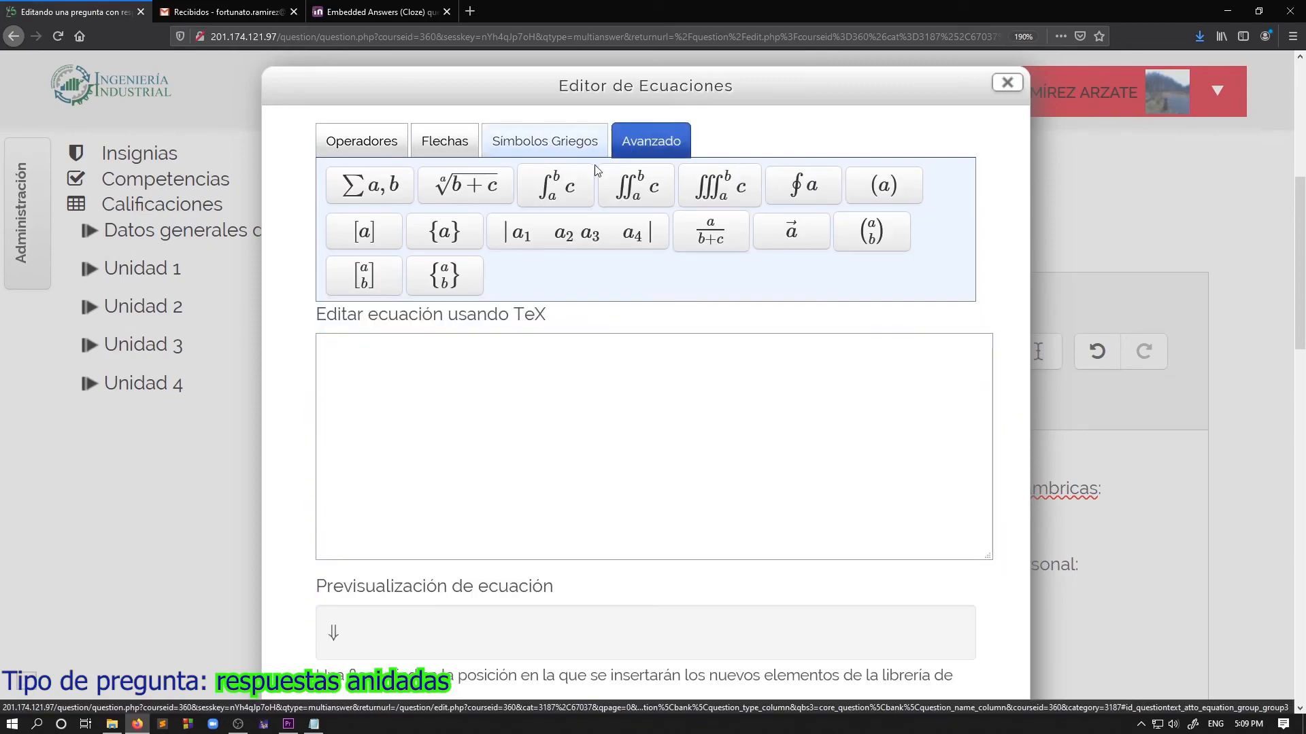
click(484, 188)
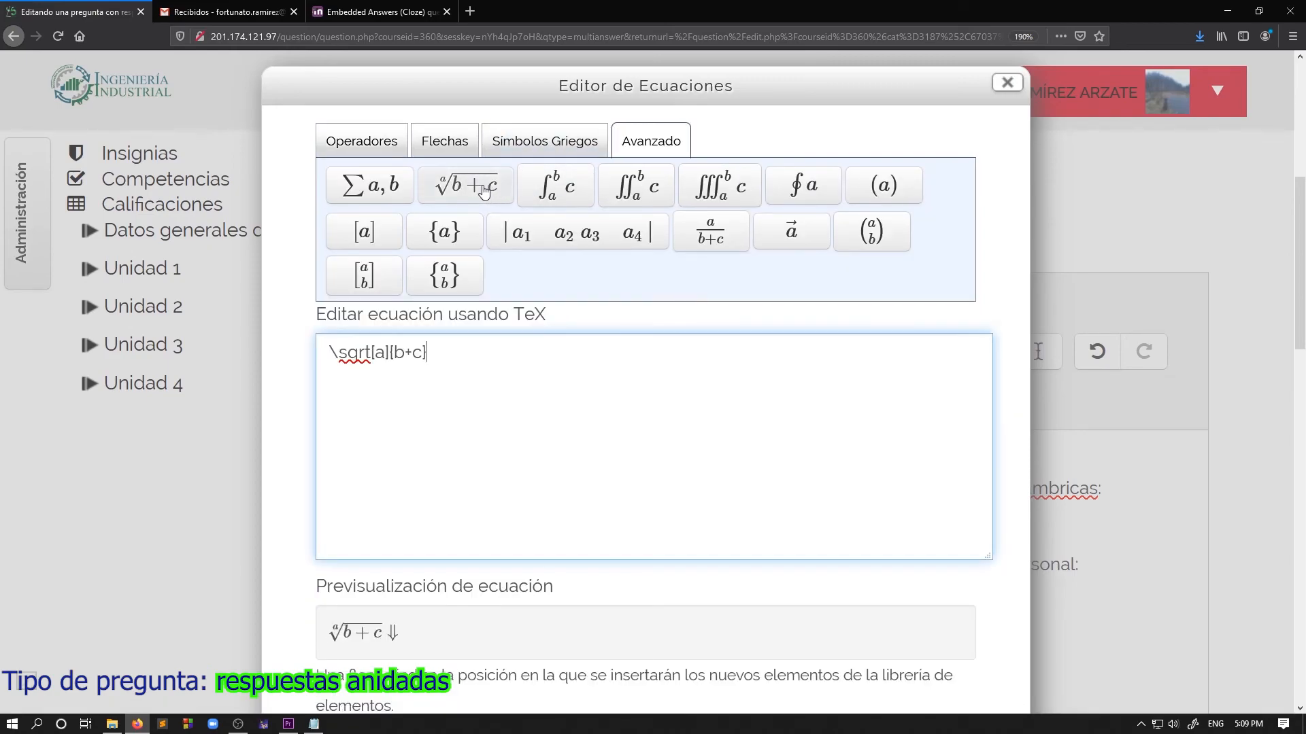
Step: Empty the root's index, set the radicand to 2, and save the equation \sqrt[]{2} into the statement
click(386, 355)
key(BackSpace)
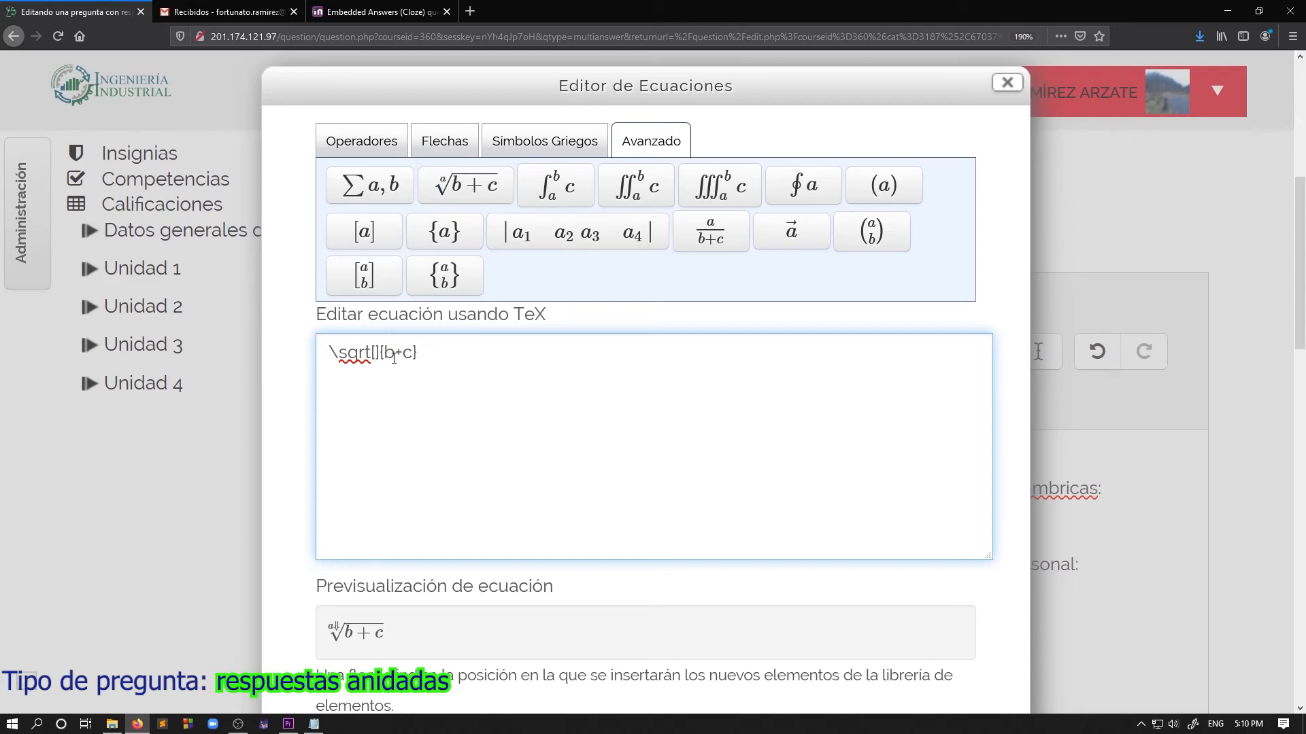
drag(385, 355, 410, 357)
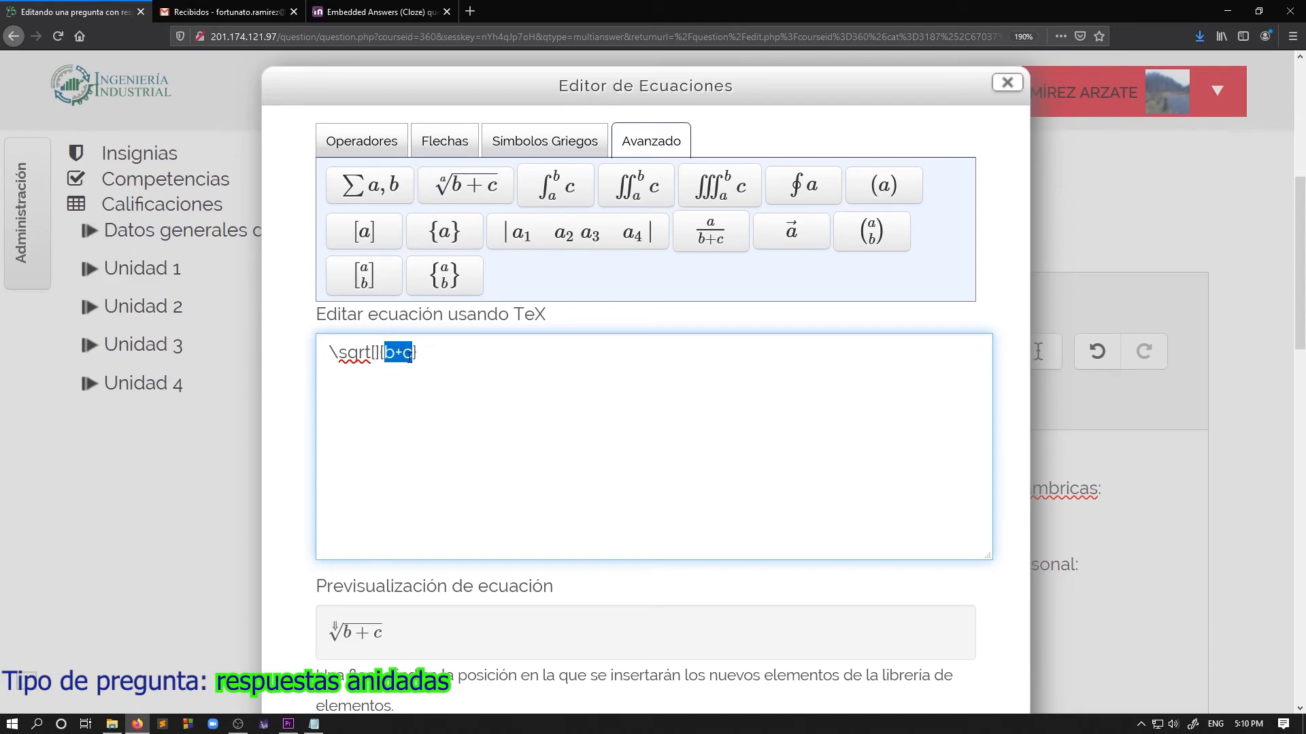
text(2)
scroll(478, 416, down, 4)
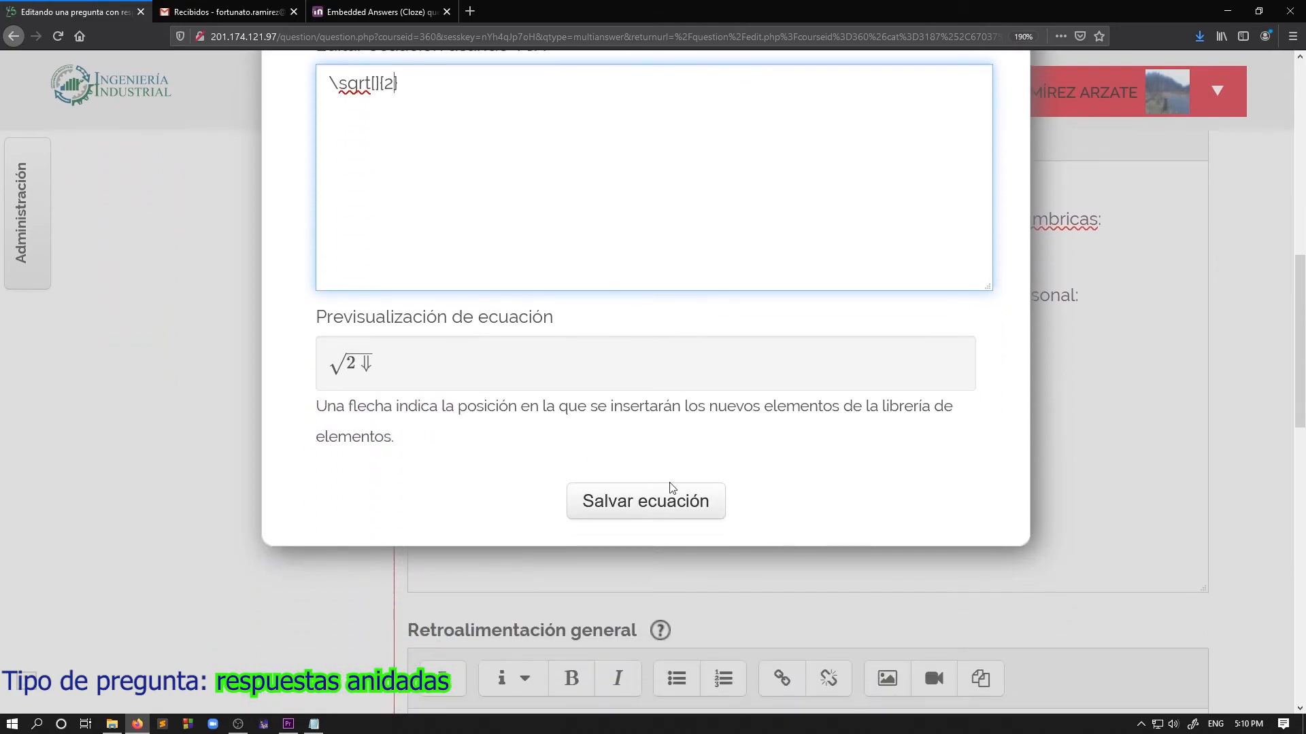
click(666, 504)
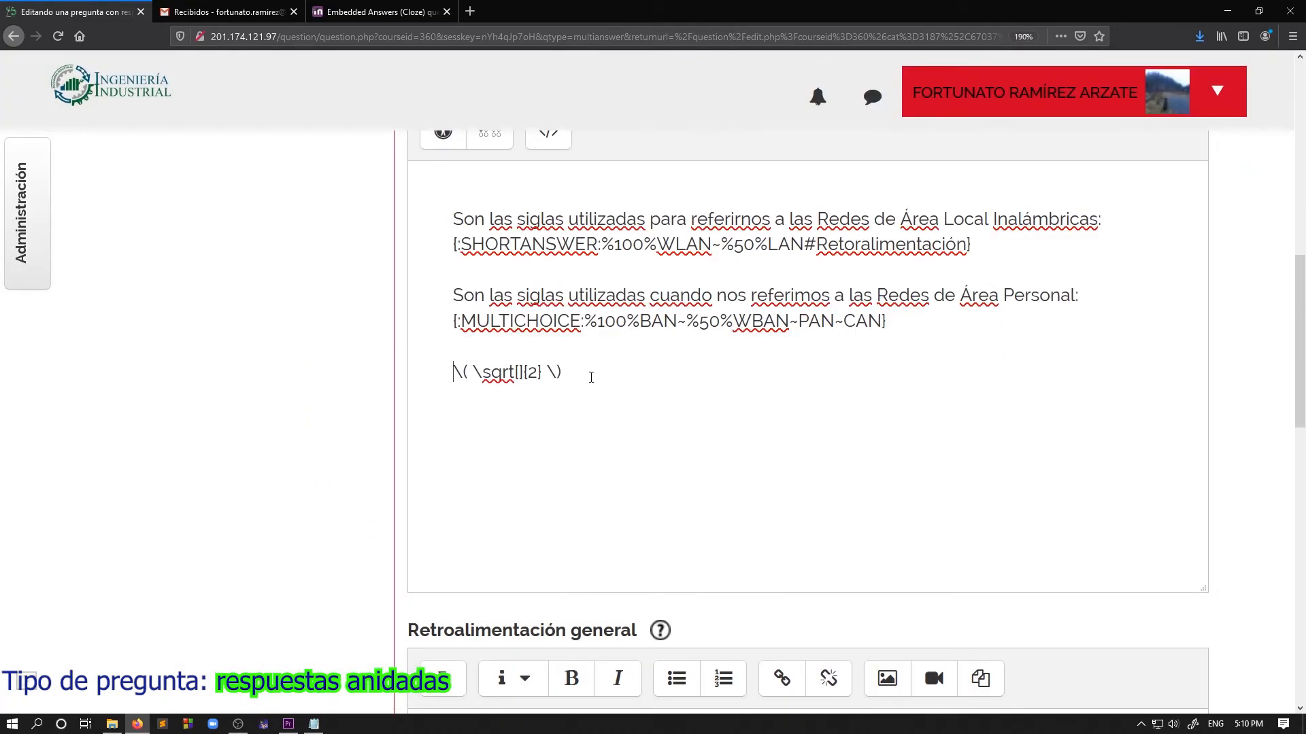
Step: Add an equals sign after the square-root equation and start the code {:NUMERICAL:} on the line below
text(:)
key(BackSpace)
text(=)
key(Return)
text({)
text(}:NUMERICAL)
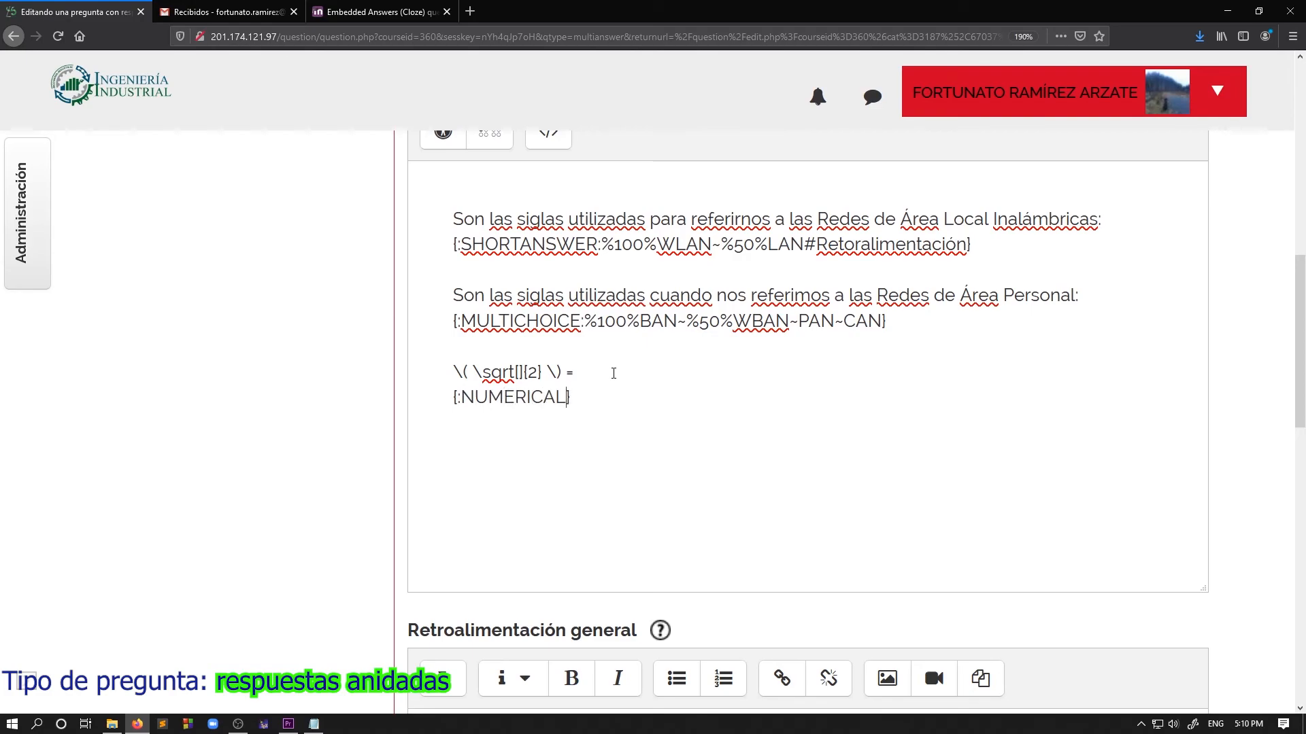
text(:)
Step: Fill the numerical code with the full-credit answer %100%1.4142 and a tolerance of 0.0001
double_click(683, 322)
double_click(716, 245)
double_click(682, 322)
click(611, 404)
text(%100%1.4142)
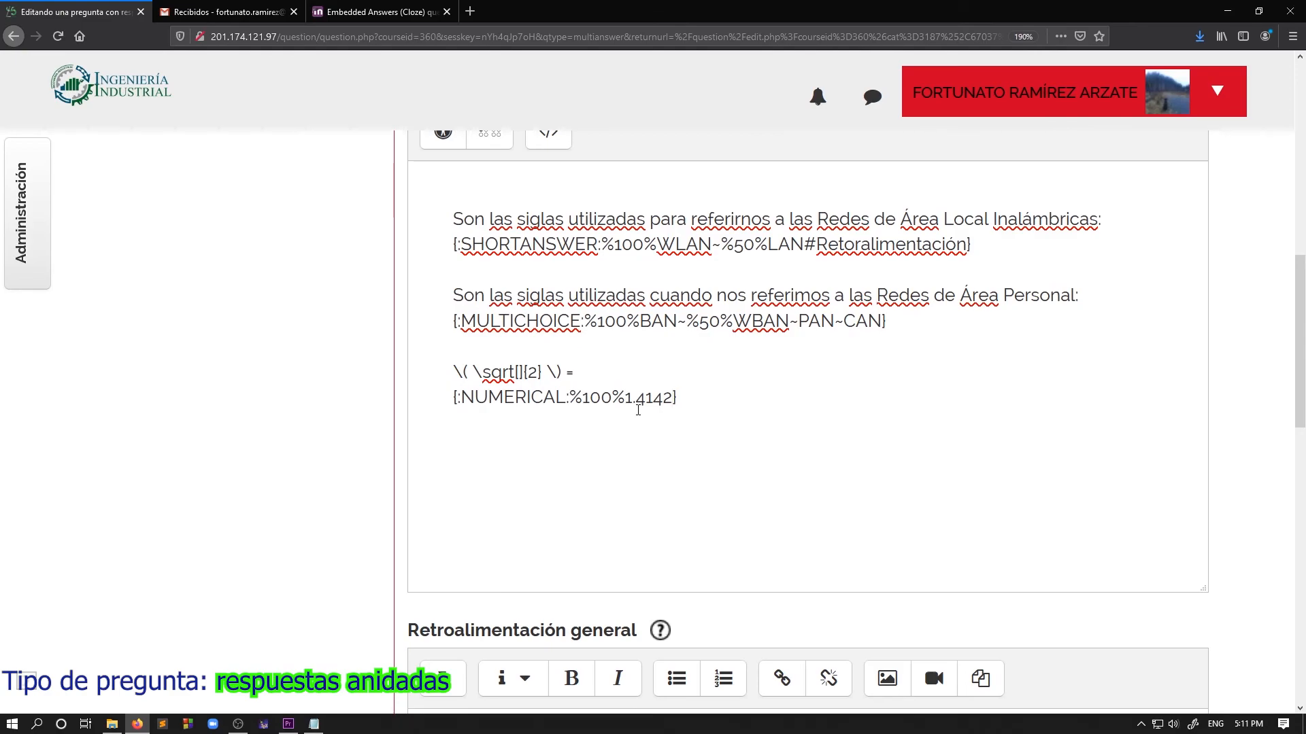
text(:)
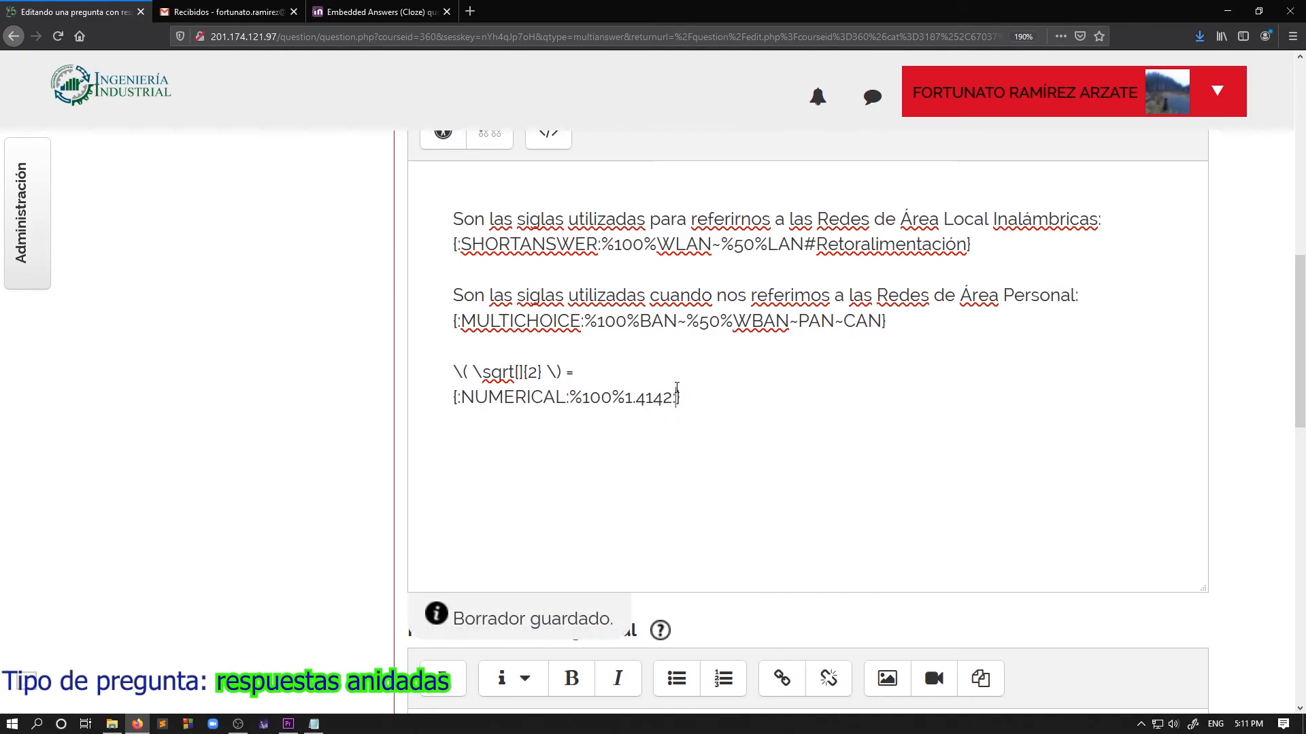
text(0.0001)
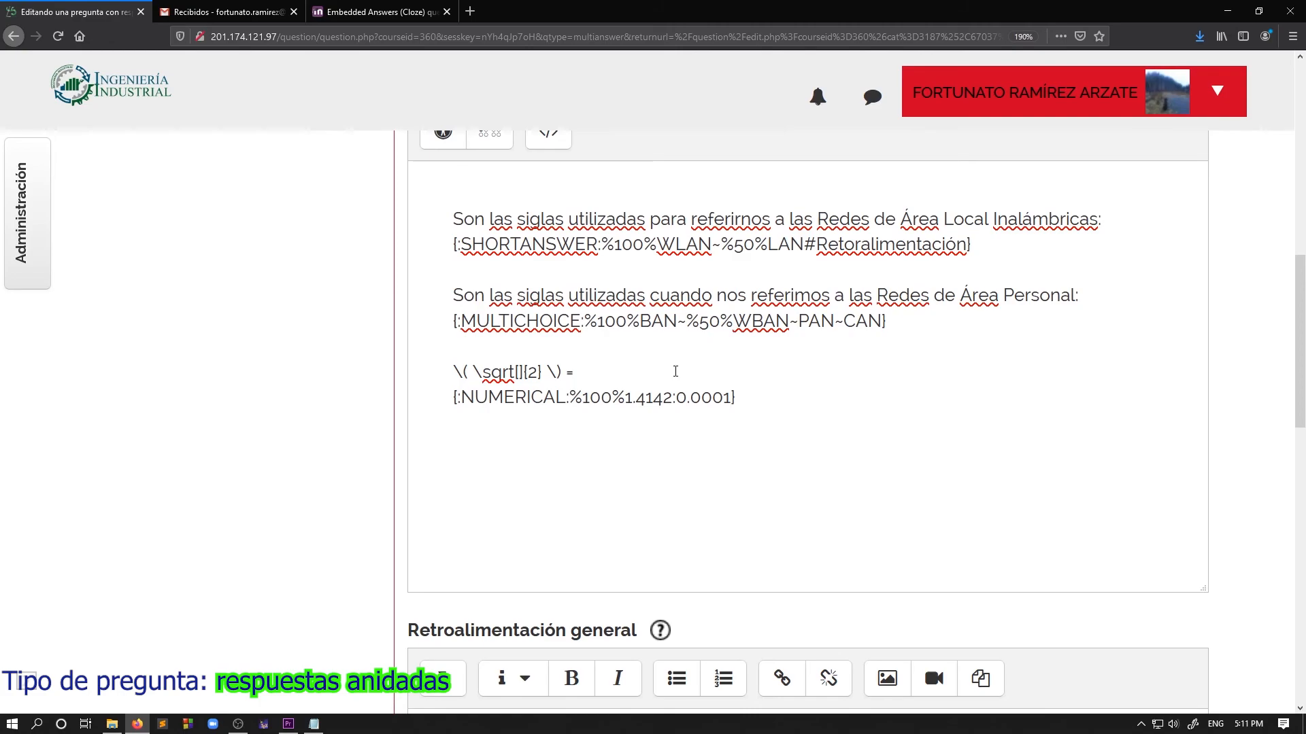
Step: Append the half-credit alternative ~%50%1.4142 with a tolerance of 0.0002 to the numerical code
text(~)
text(%50%1.4142)
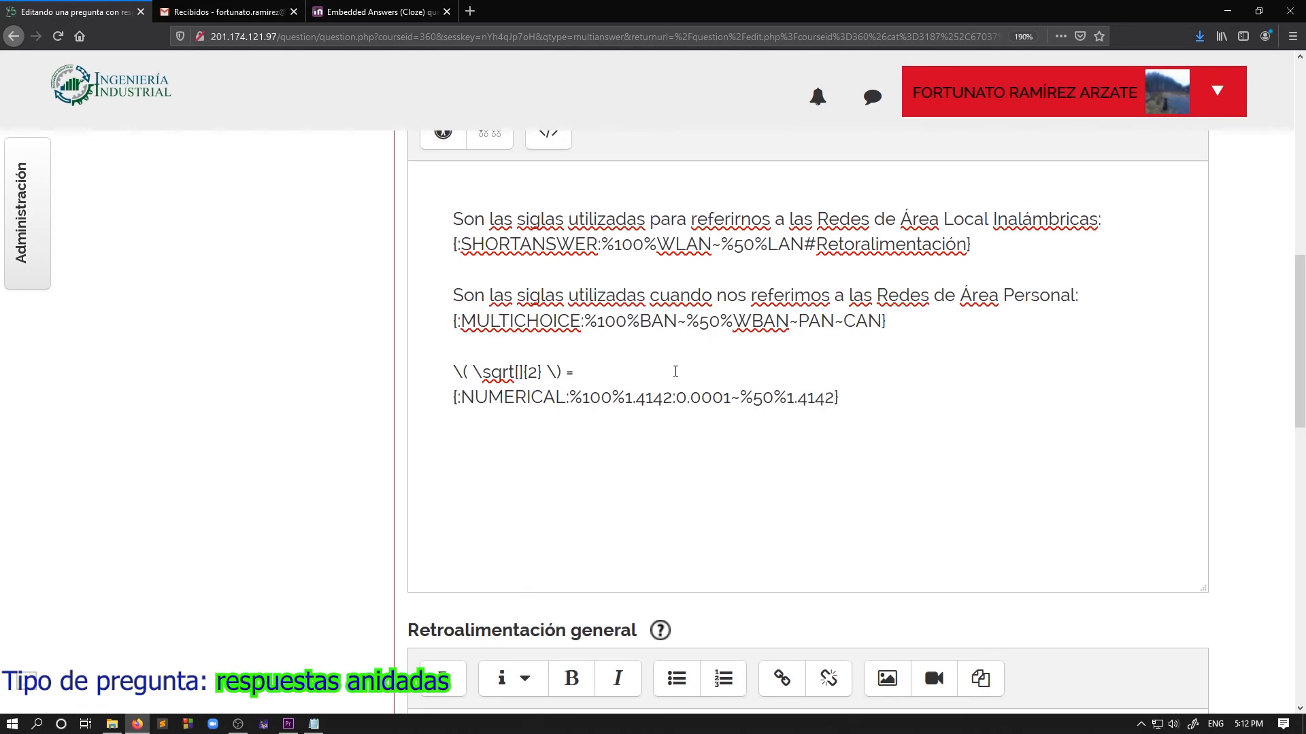
text(:)
text(0.0002)
drag(753, 398, 772, 399)
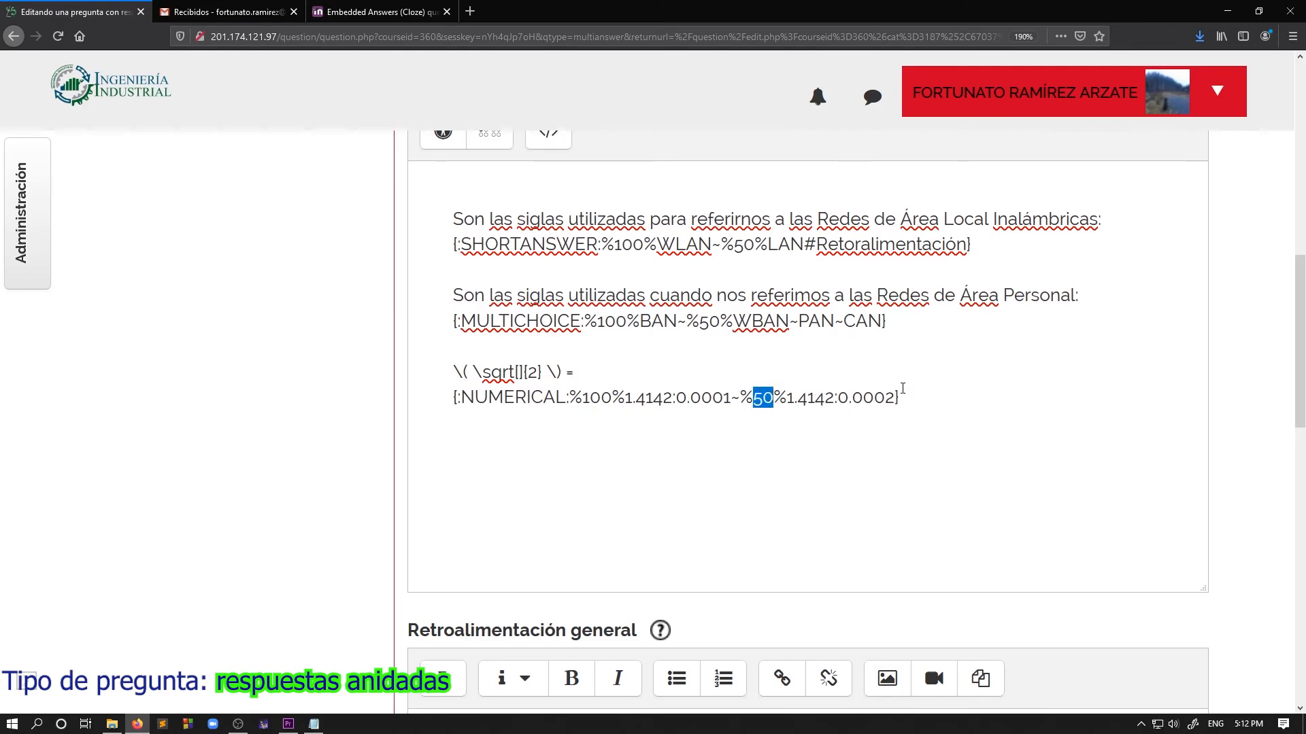
click(749, 380)
click(806, 244)
key(ctrl+shift+Left)
key(ctrl+shift+Left)
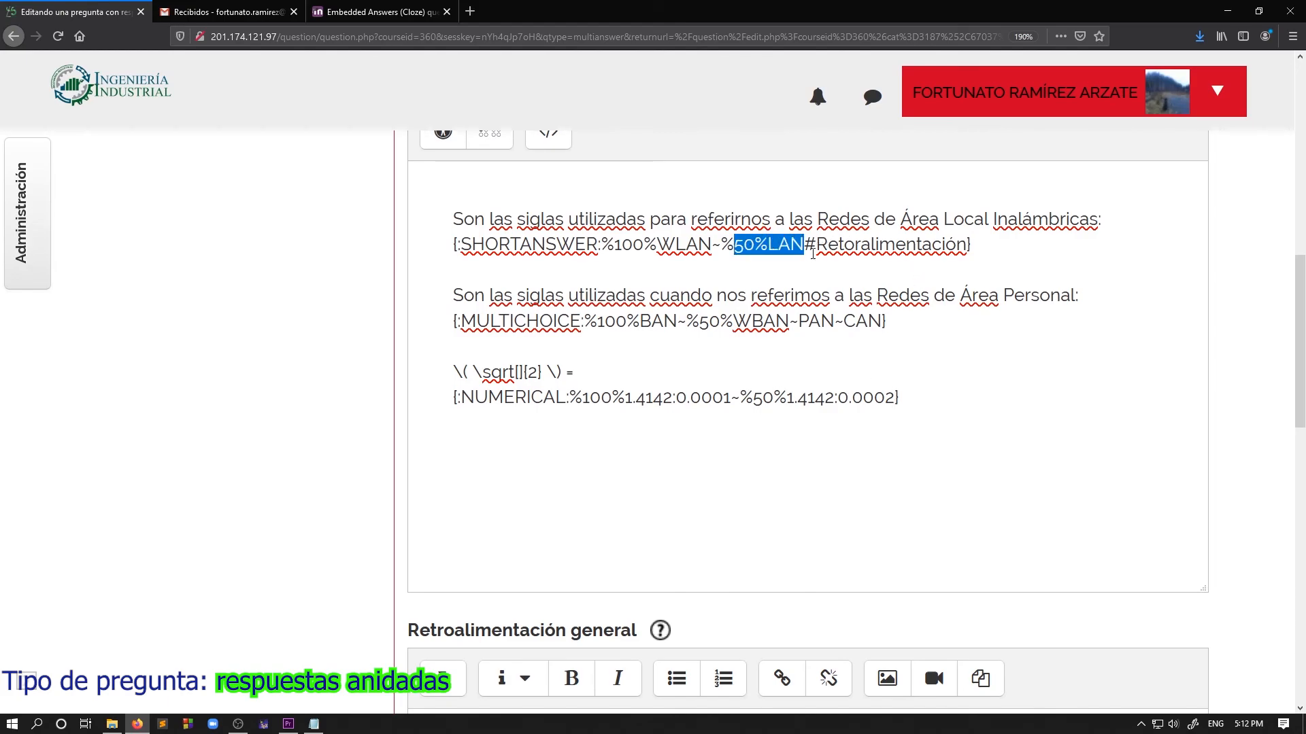
drag(815, 245, 966, 250)
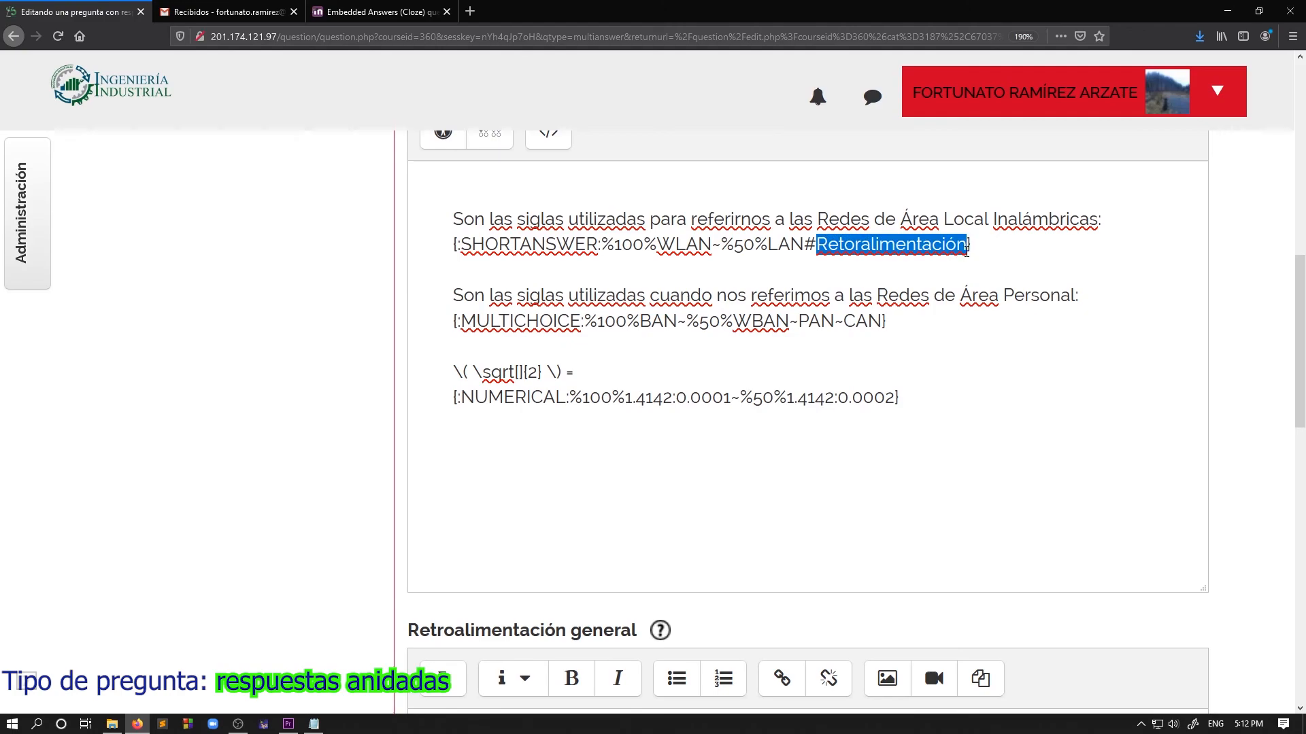
click(896, 398)
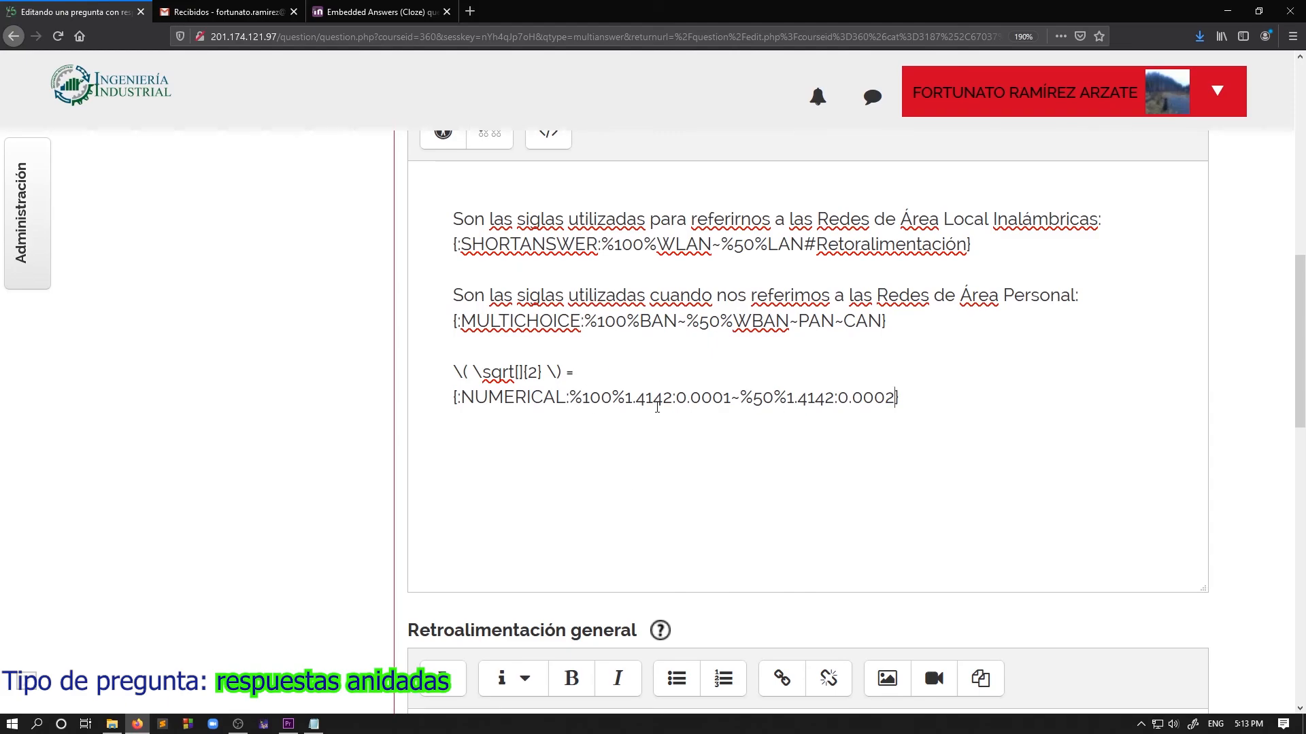
drag(672, 398, 575, 398)
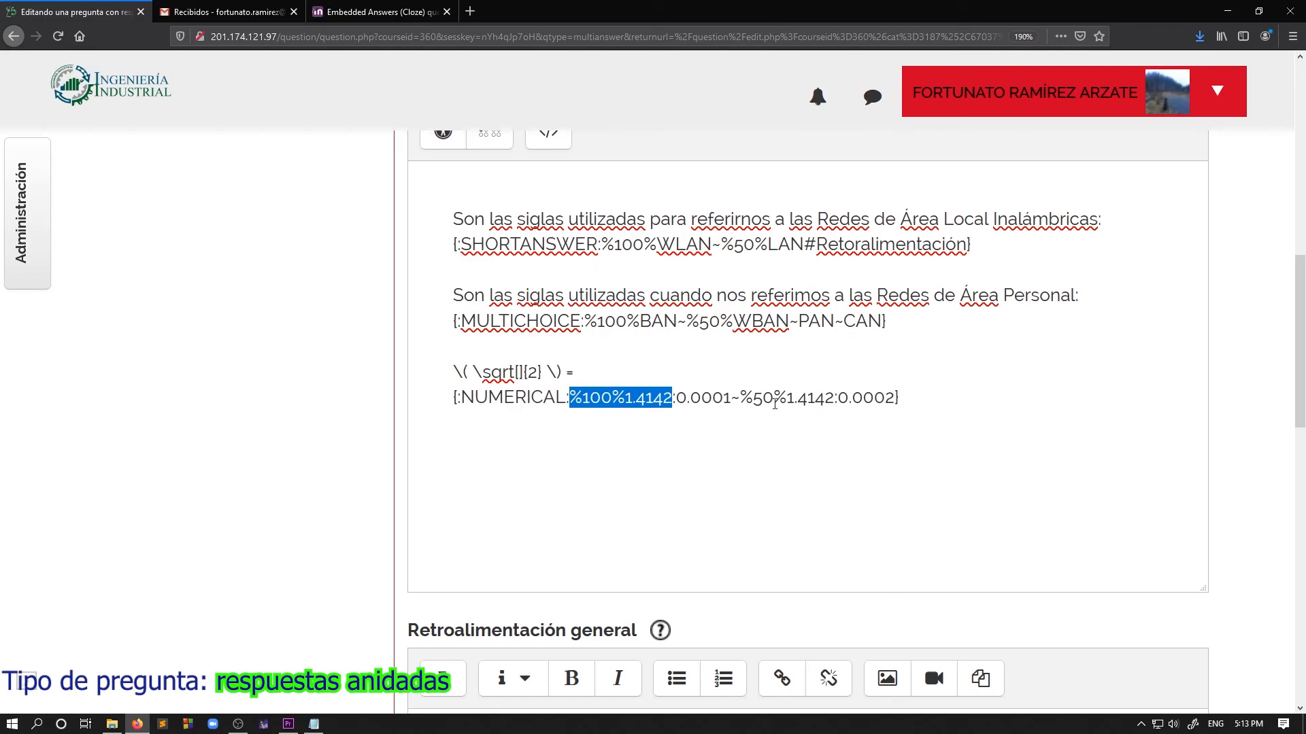
Step: Finish the embedded-answers question and save it to the question bank
click(910, 397)
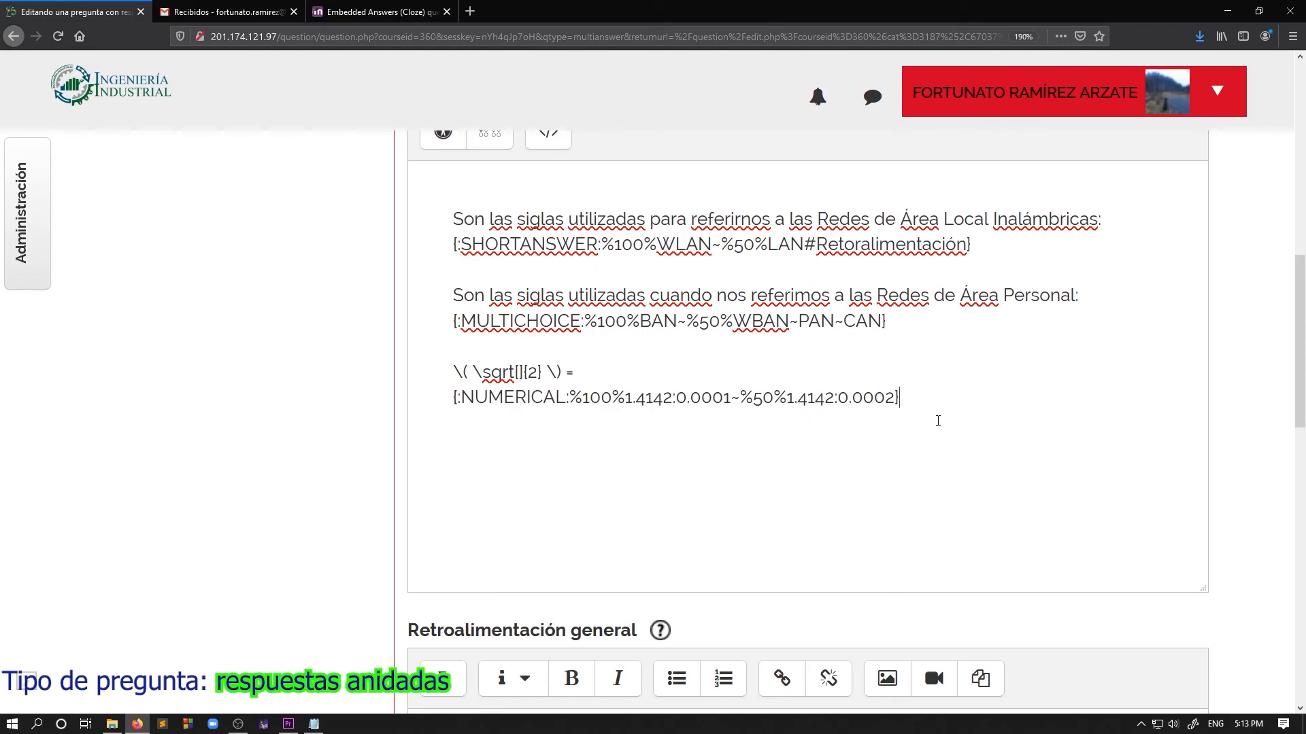
scroll(829, 458, down, 5)
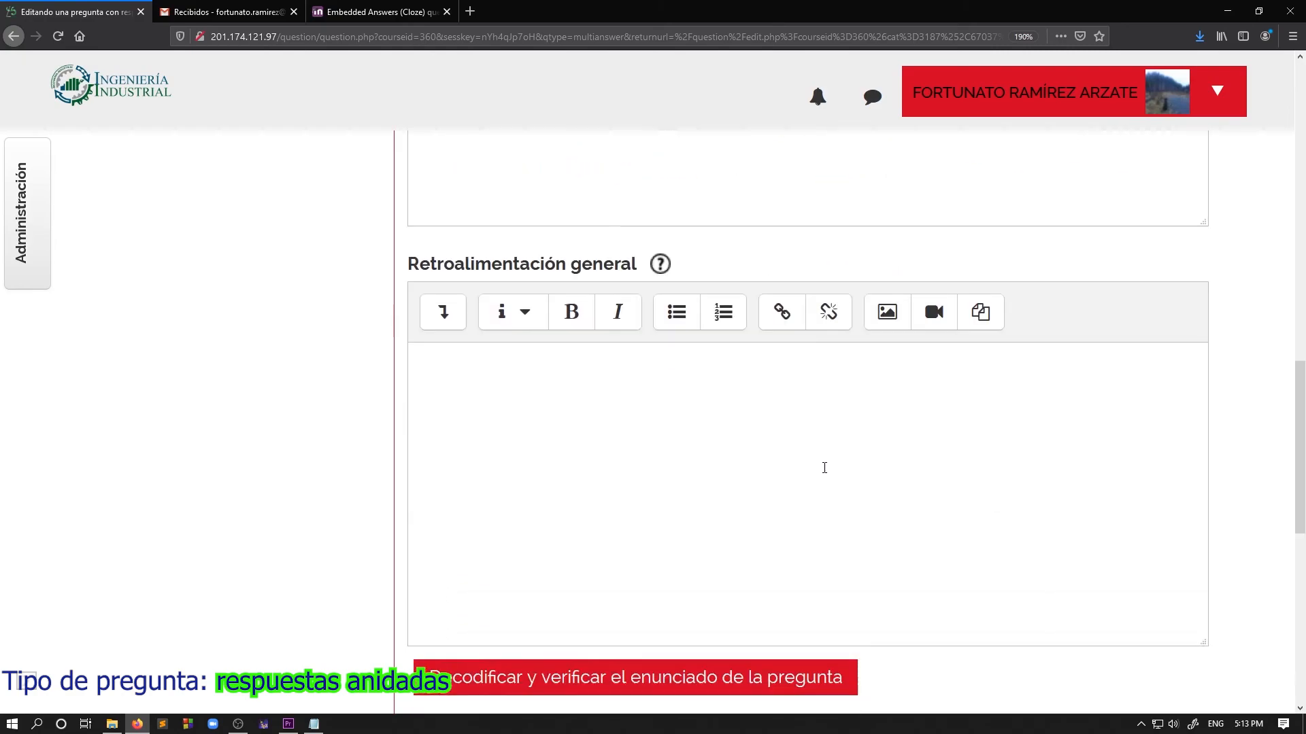
scroll(827, 463, up, 5)
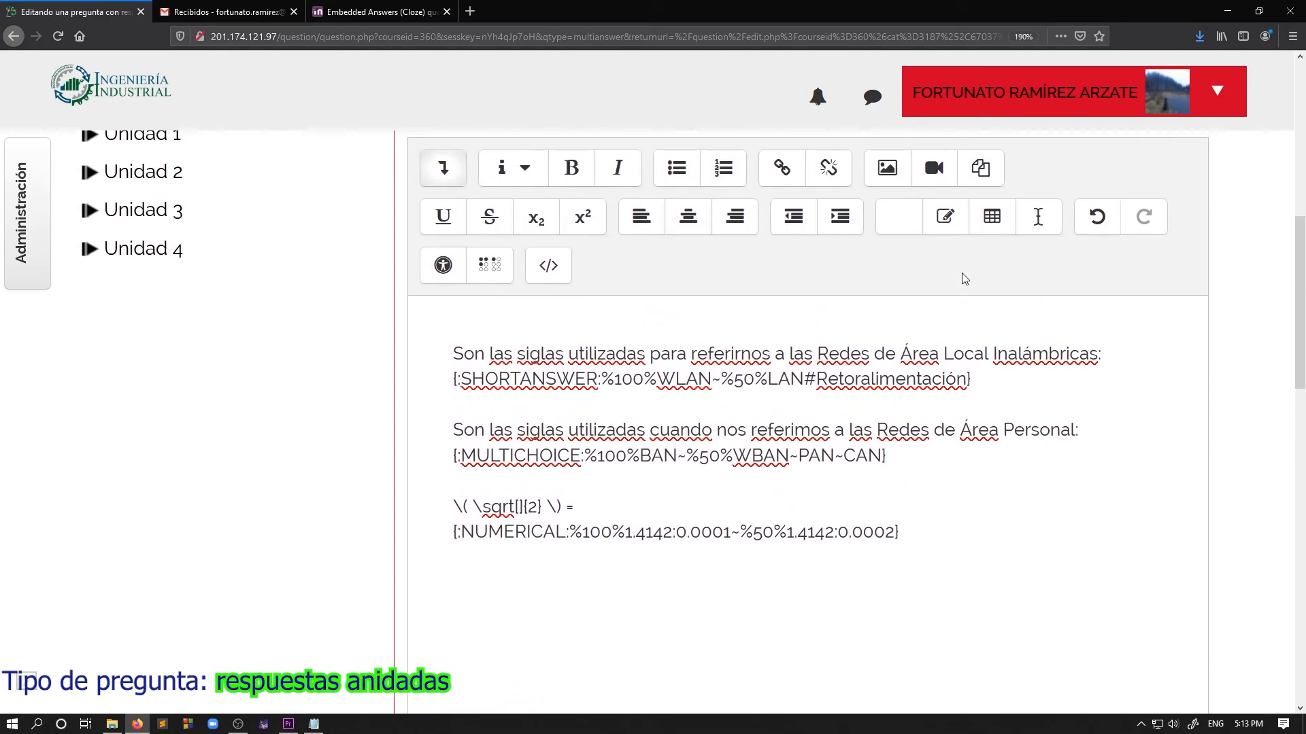
key(ctrl+0)
scroll(892, 349, down, 3)
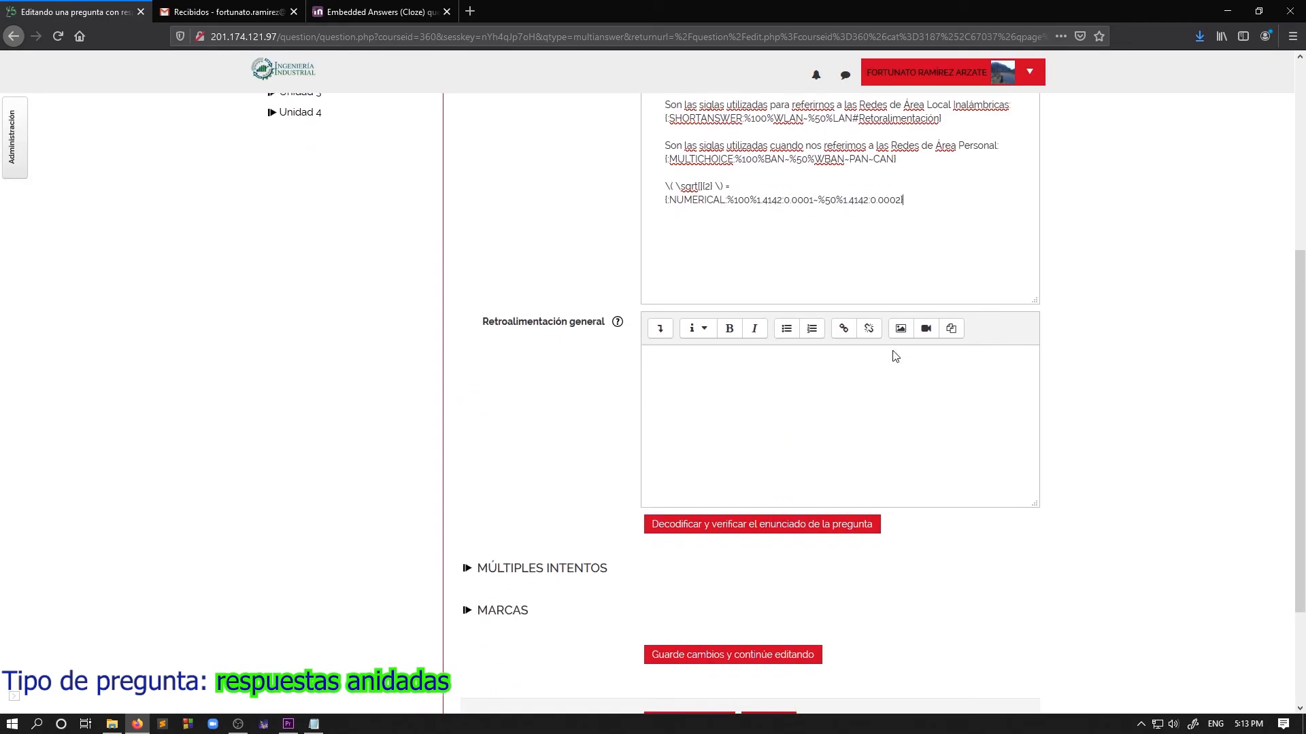
click(792, 501)
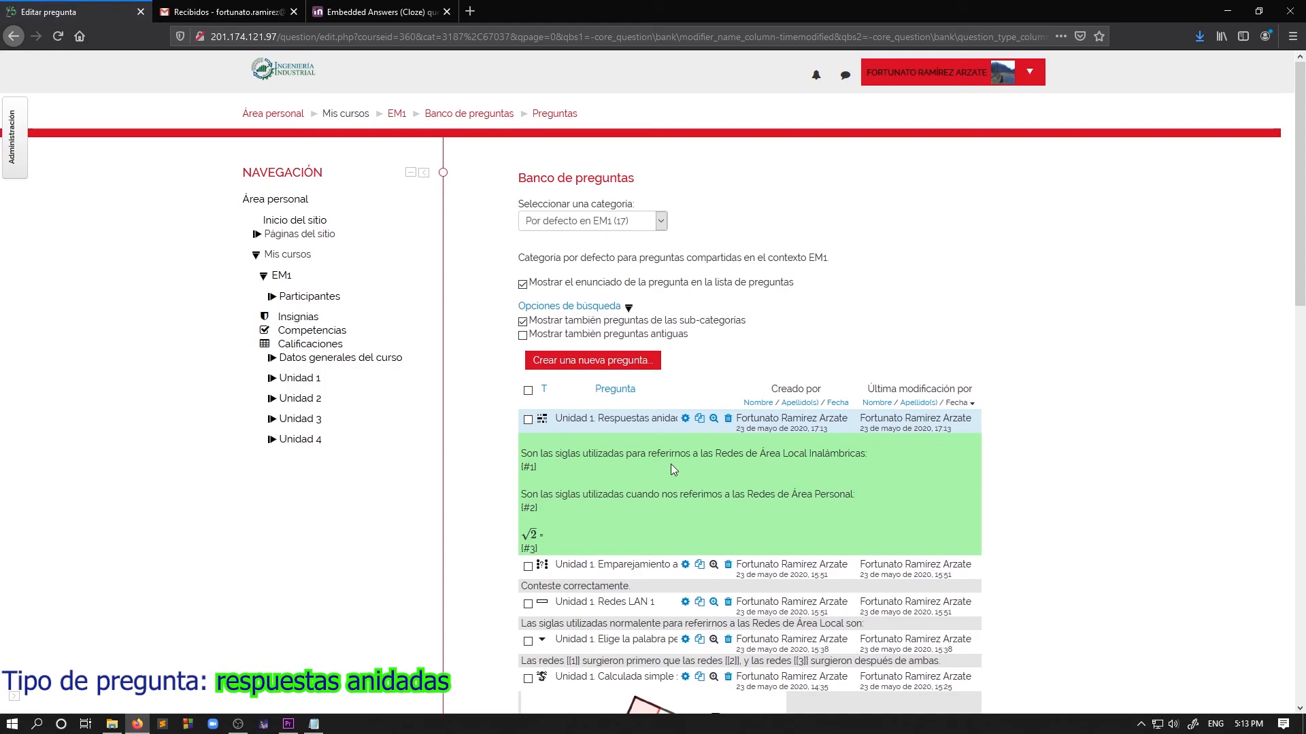
Step: Open a preview of the saved "Respuestas anidadas" question and maximize its window
click(714, 419)
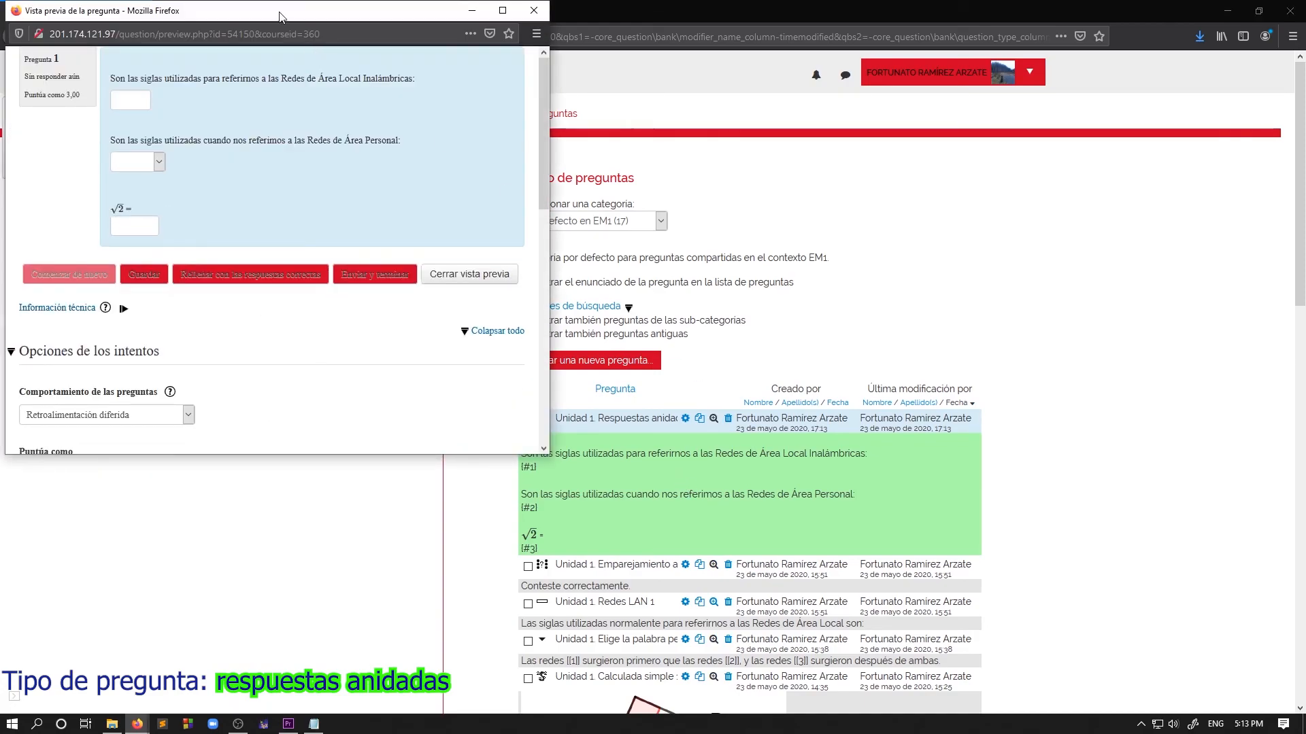
drag(280, 17, 665, 129)
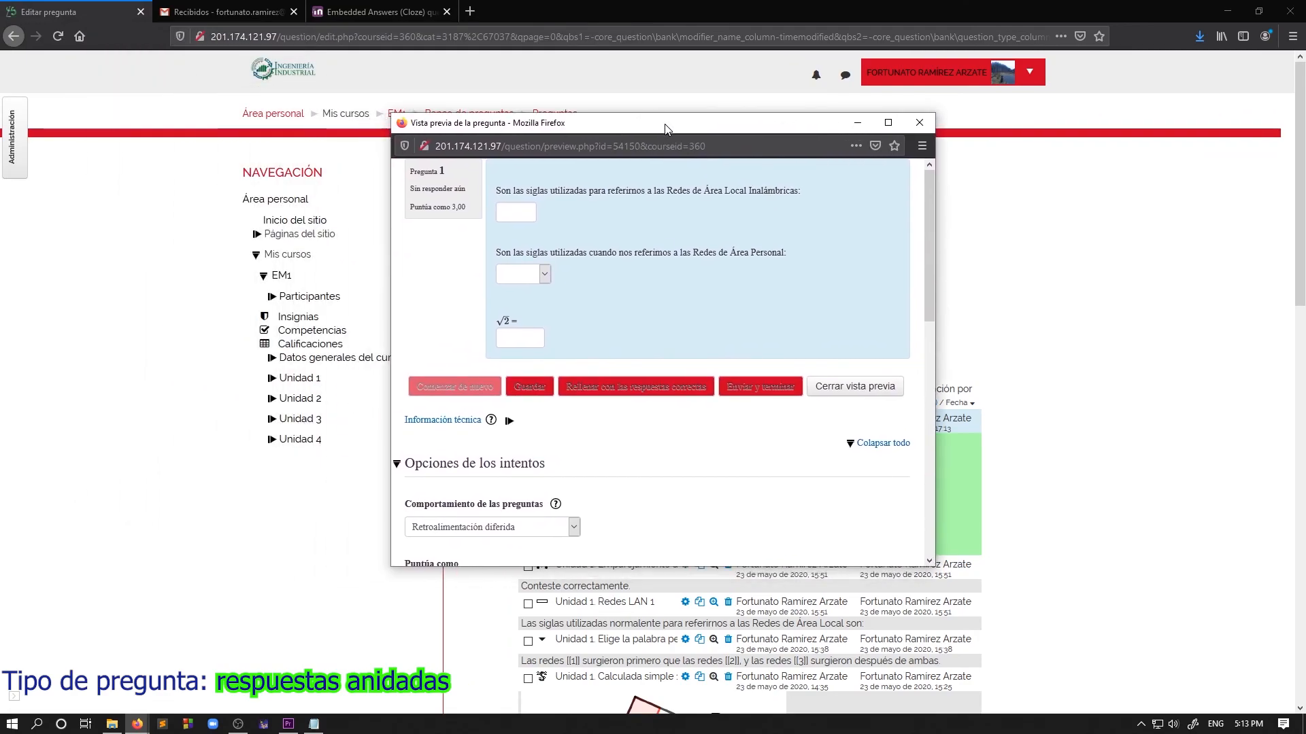
click(888, 122)
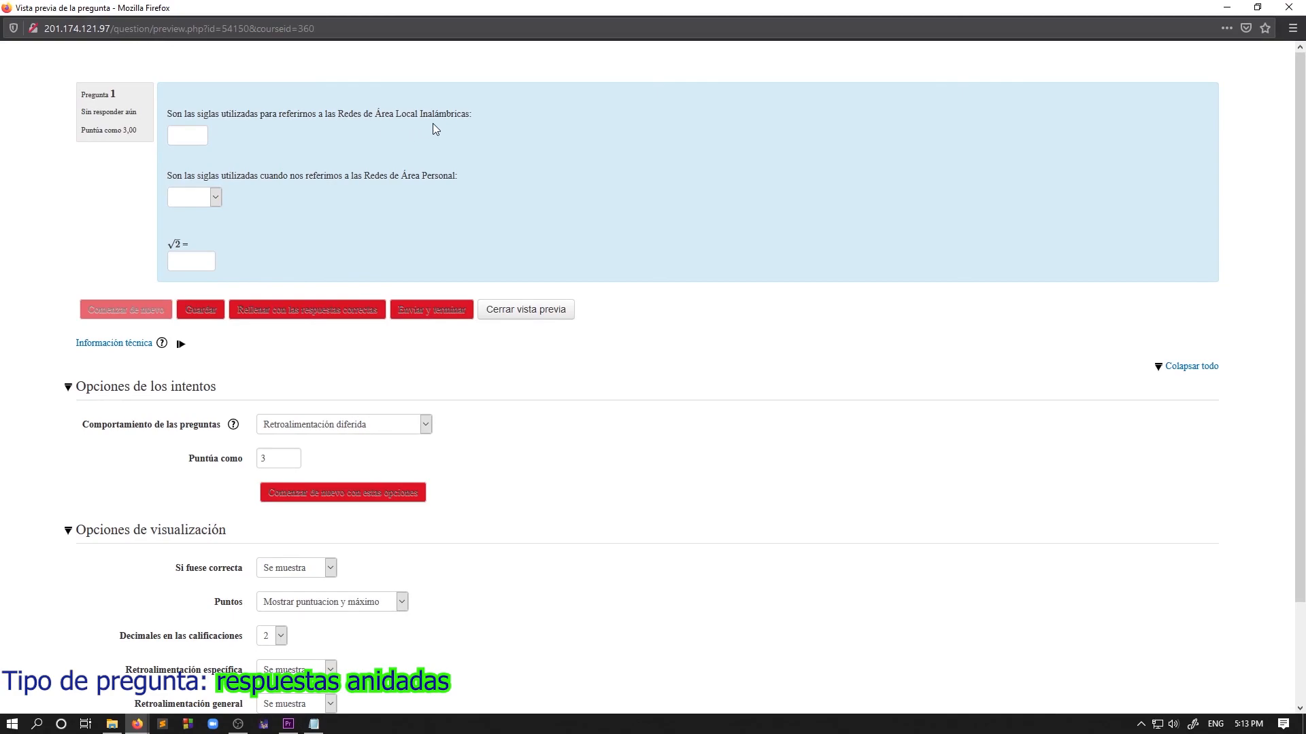
Step: In the preview, answer the wireless local network blank with LAN and choose CAN for the Personal Area Network blank
click(181, 140)
click(196, 200)
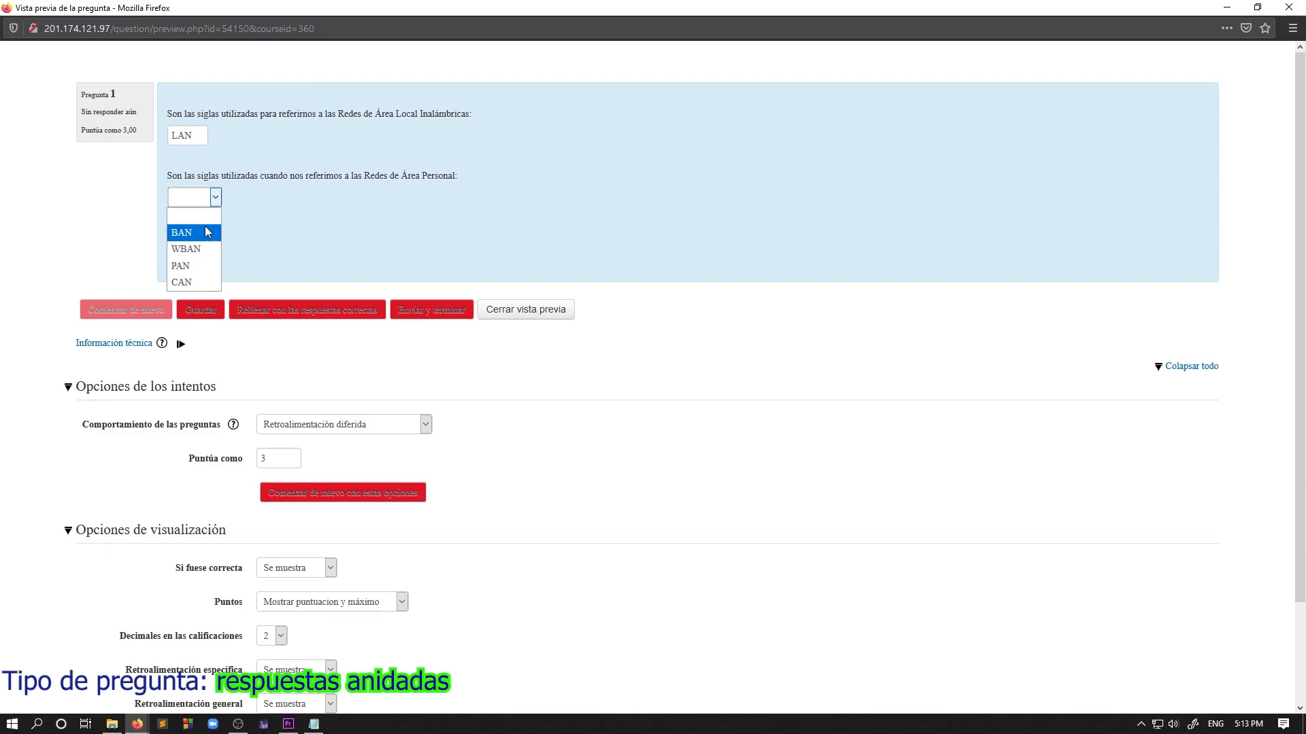
click(202, 282)
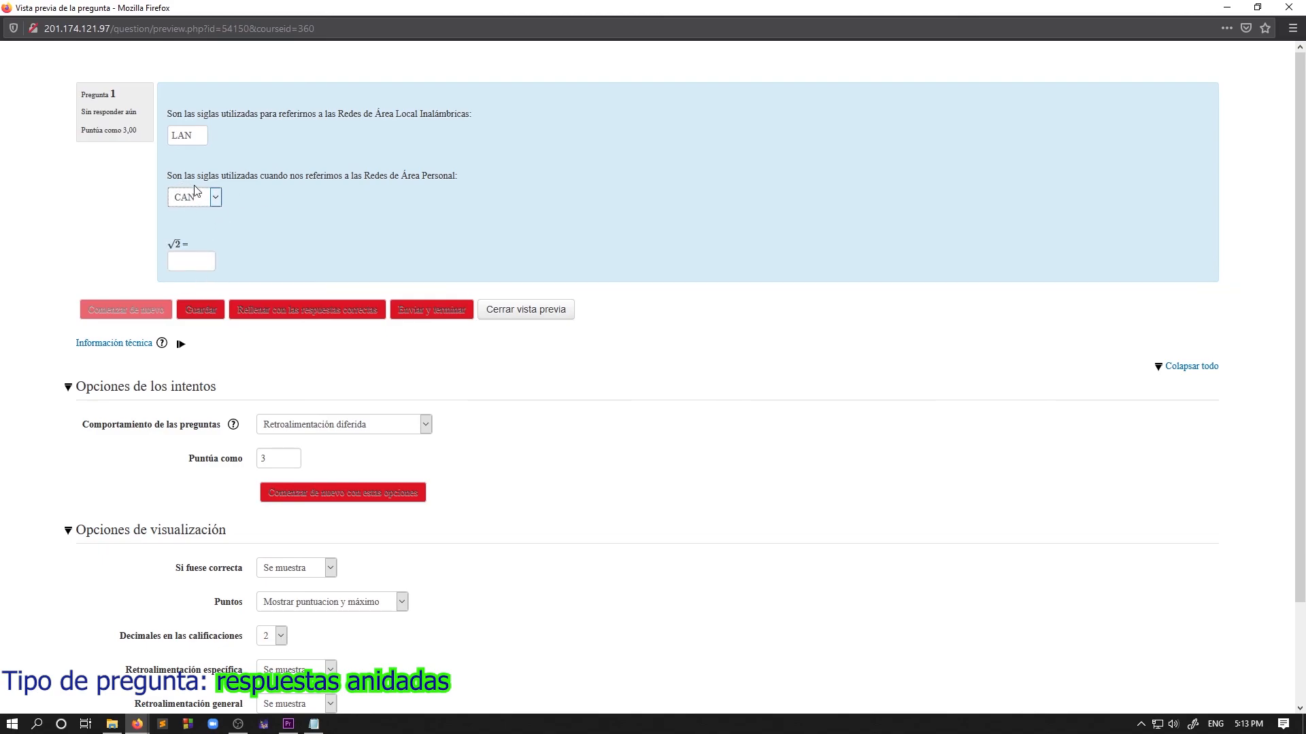
click(198, 135)
drag(192, 135, 160, 134)
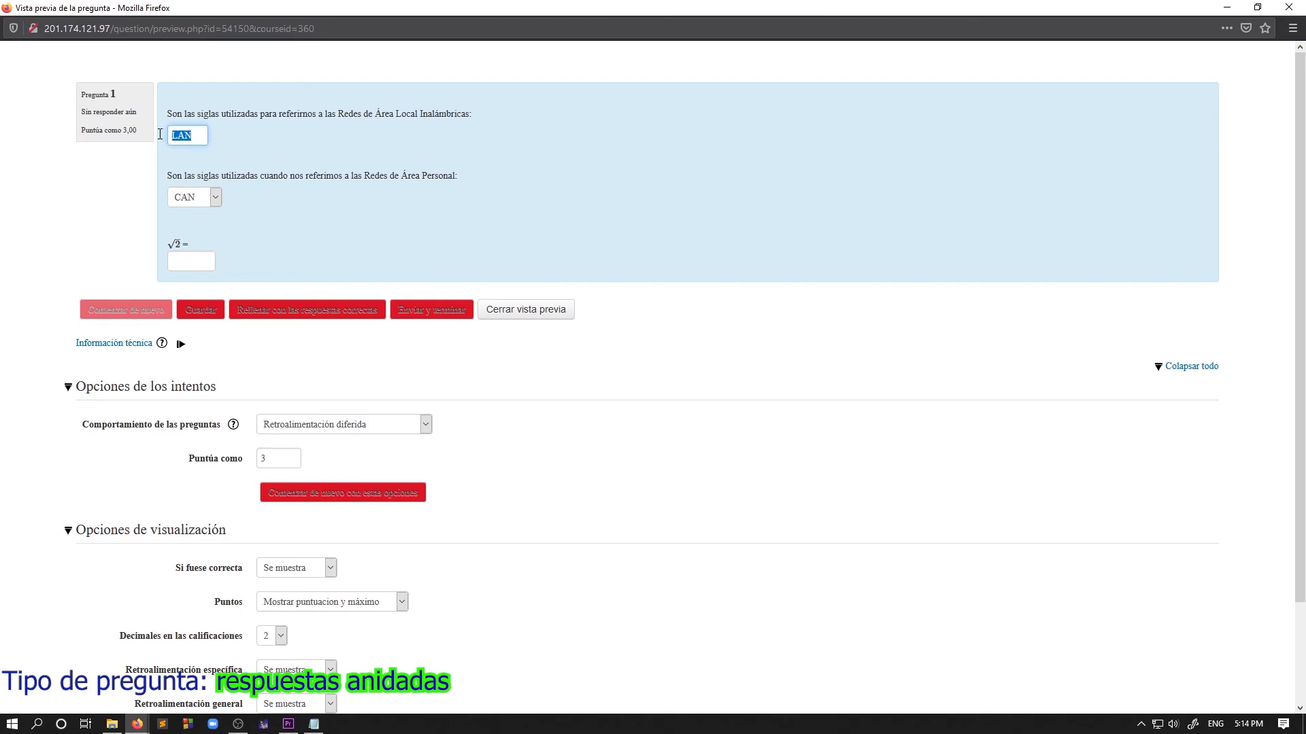
click(198, 137)
click(216, 200)
click(198, 200)
click(209, 199)
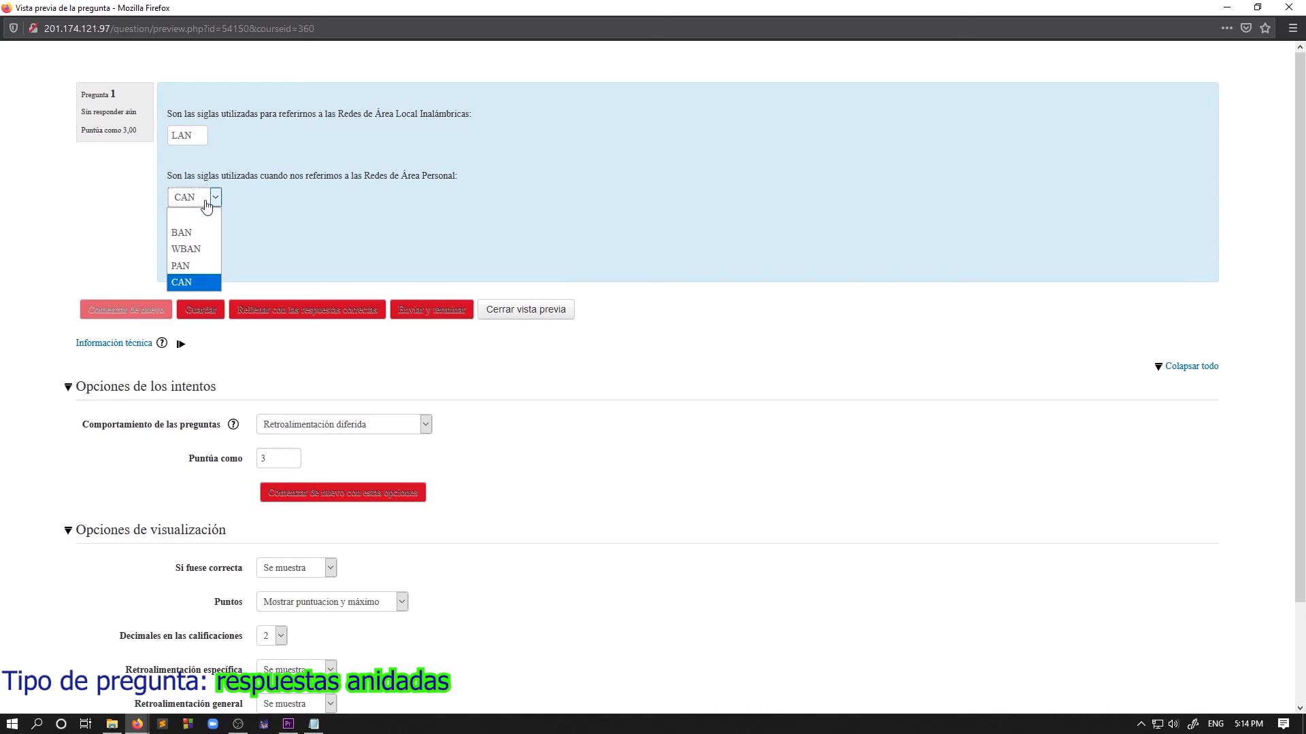
click(271, 200)
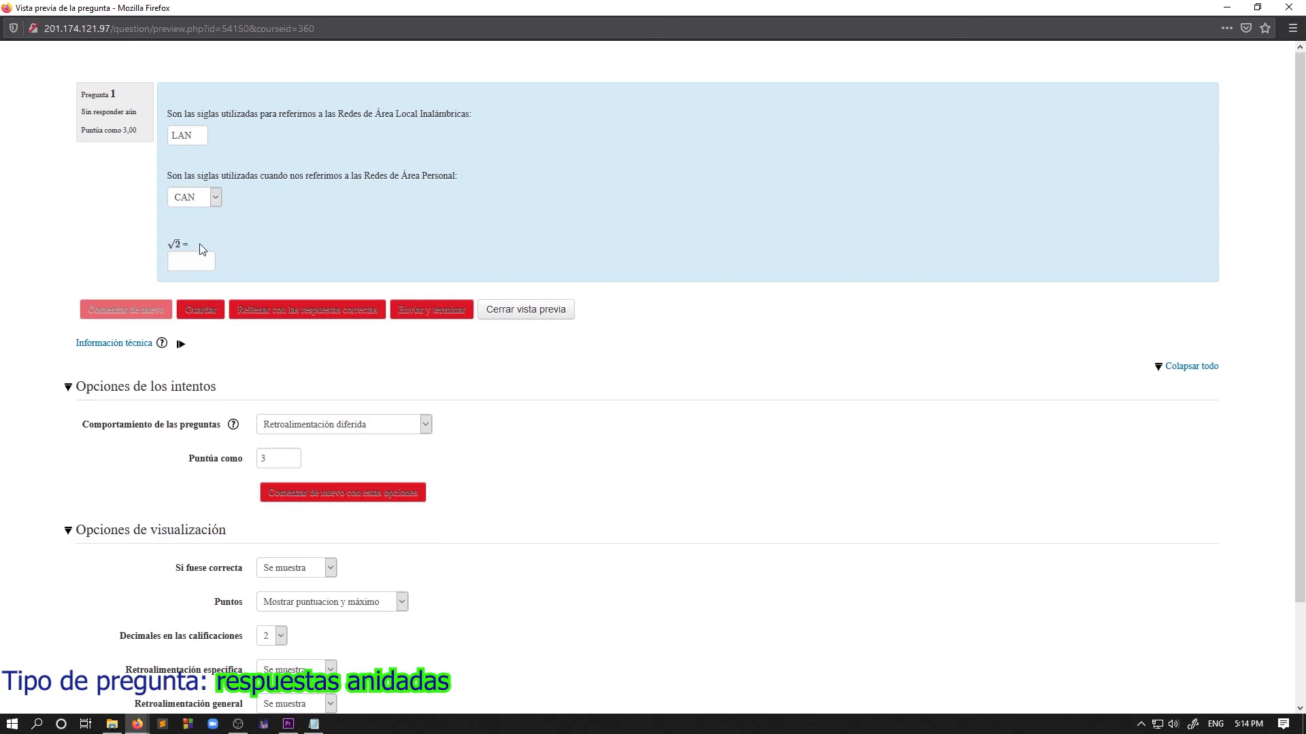
Step: Answer the square root of 2 with 1.4144, and submit and finish the preview attempt
click(198, 260)
click(196, 262)
text(1.4144)
click(434, 310)
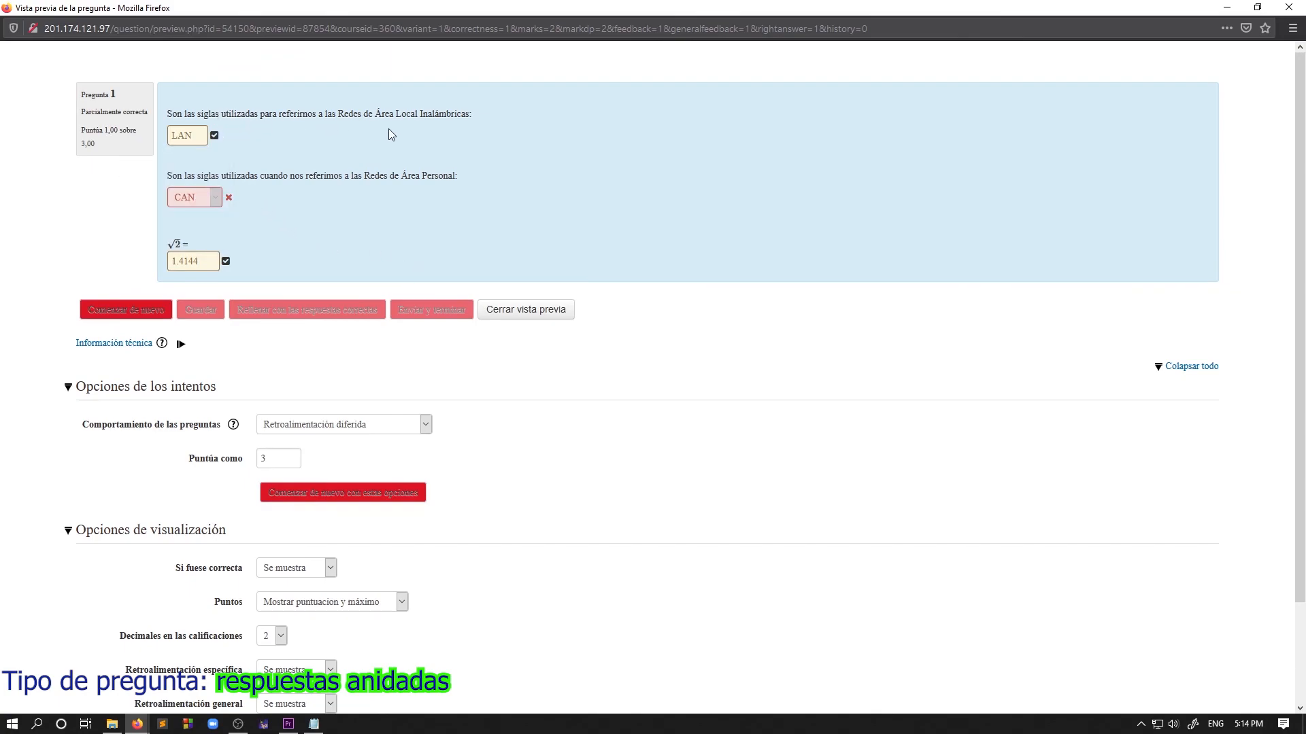
Step: Examine the feedback and mark of each of the three answers and the question's total score
mouse_move(193, 133)
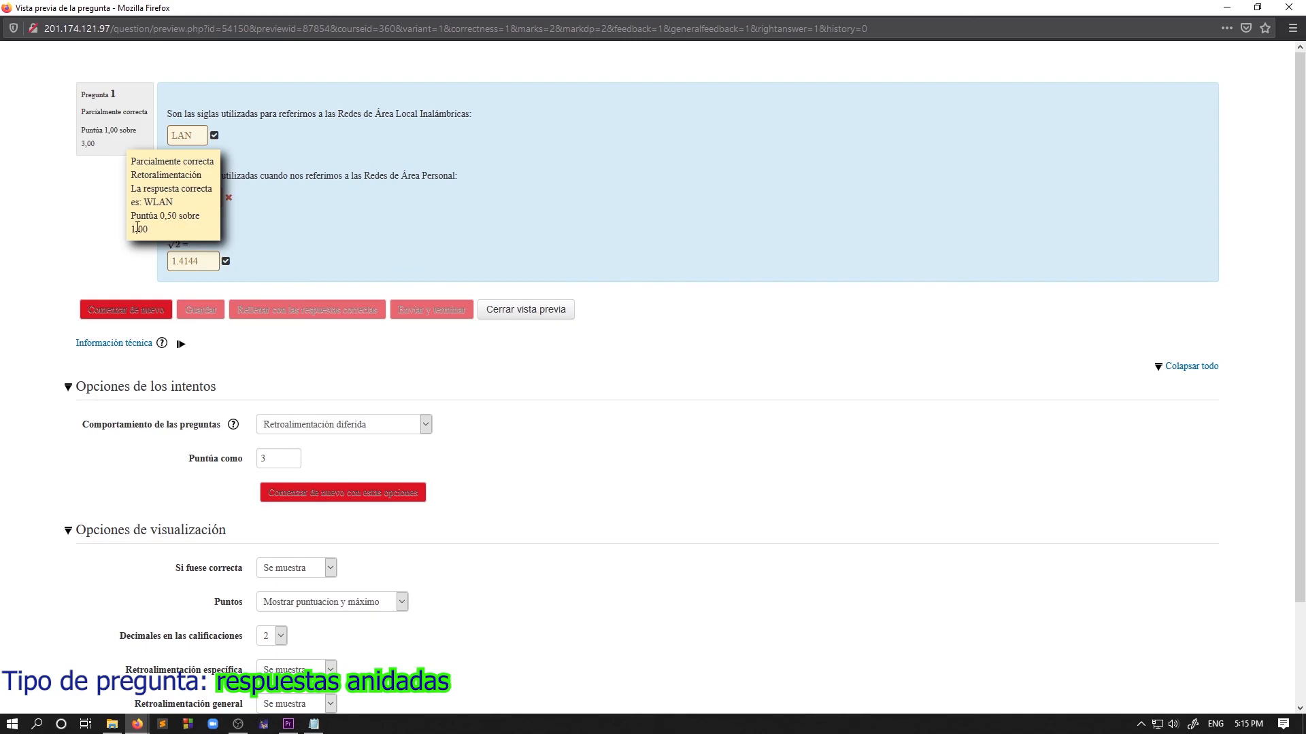
mouse_move(204, 193)
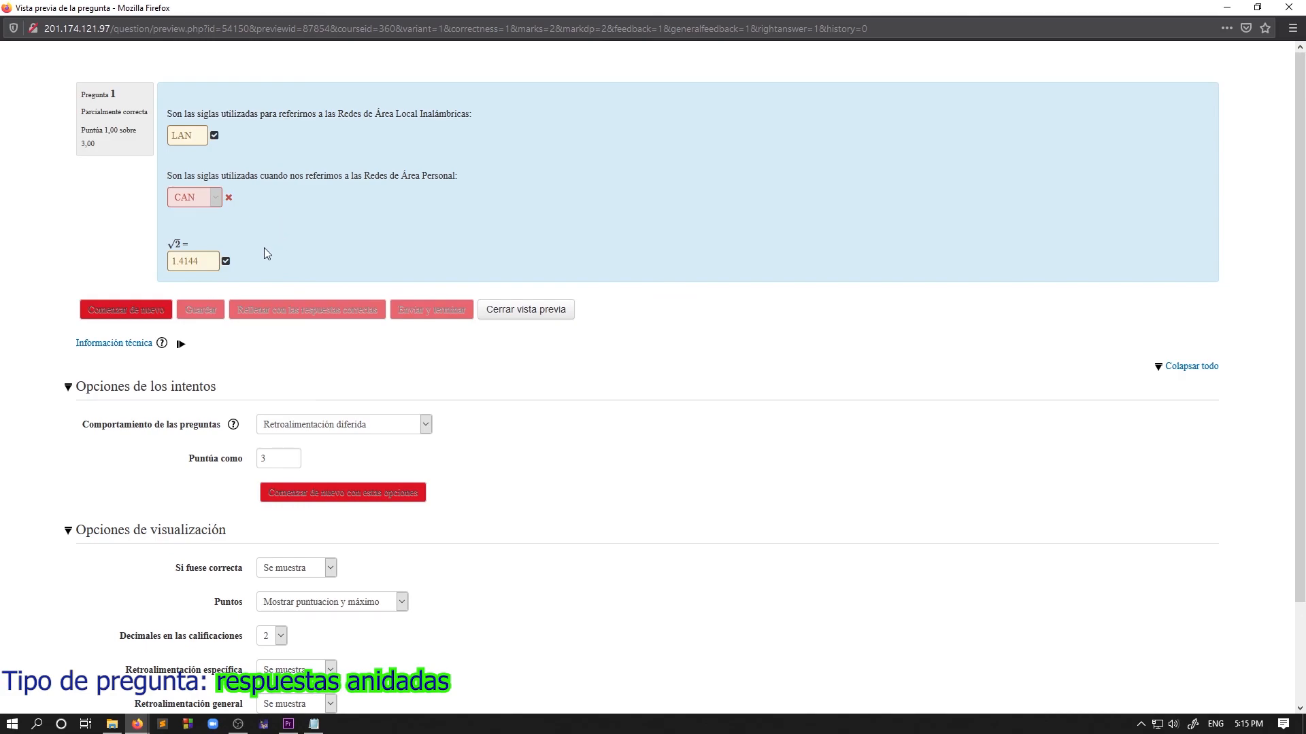
mouse_move(222, 264)
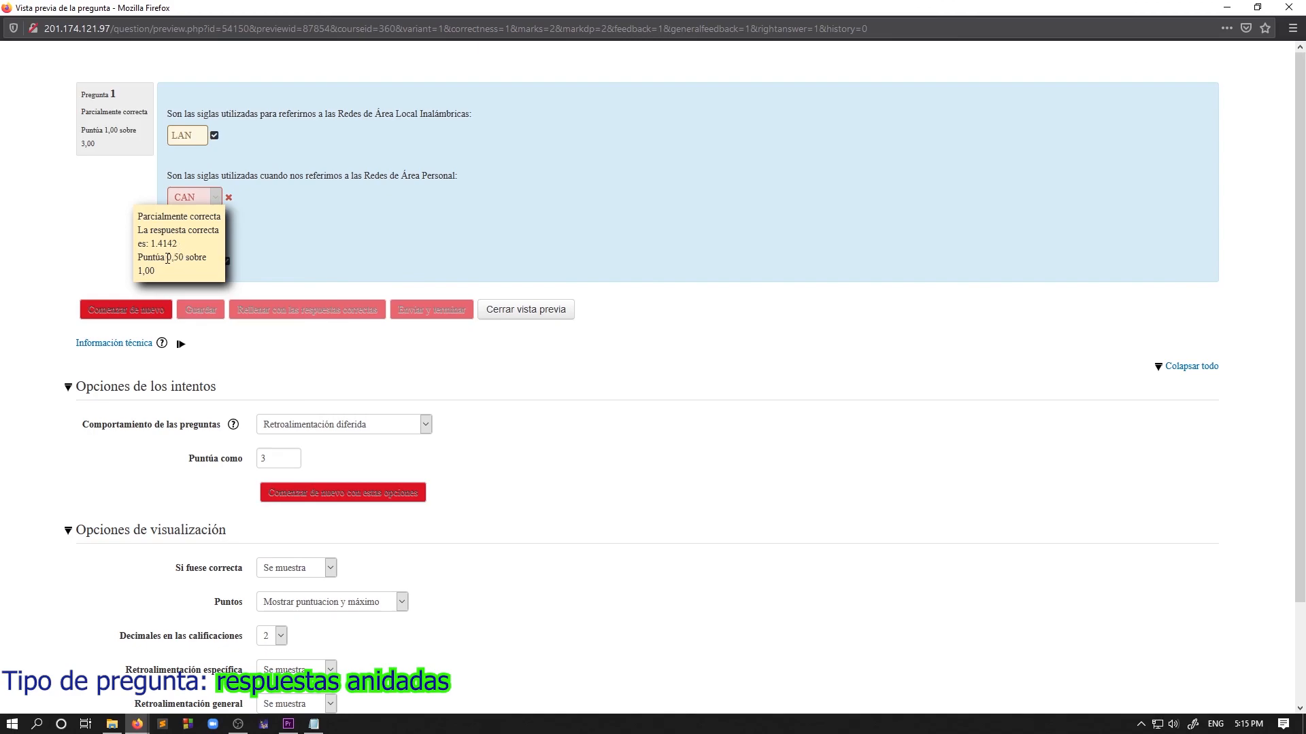
drag(165, 259, 183, 260)
double_click(107, 129)
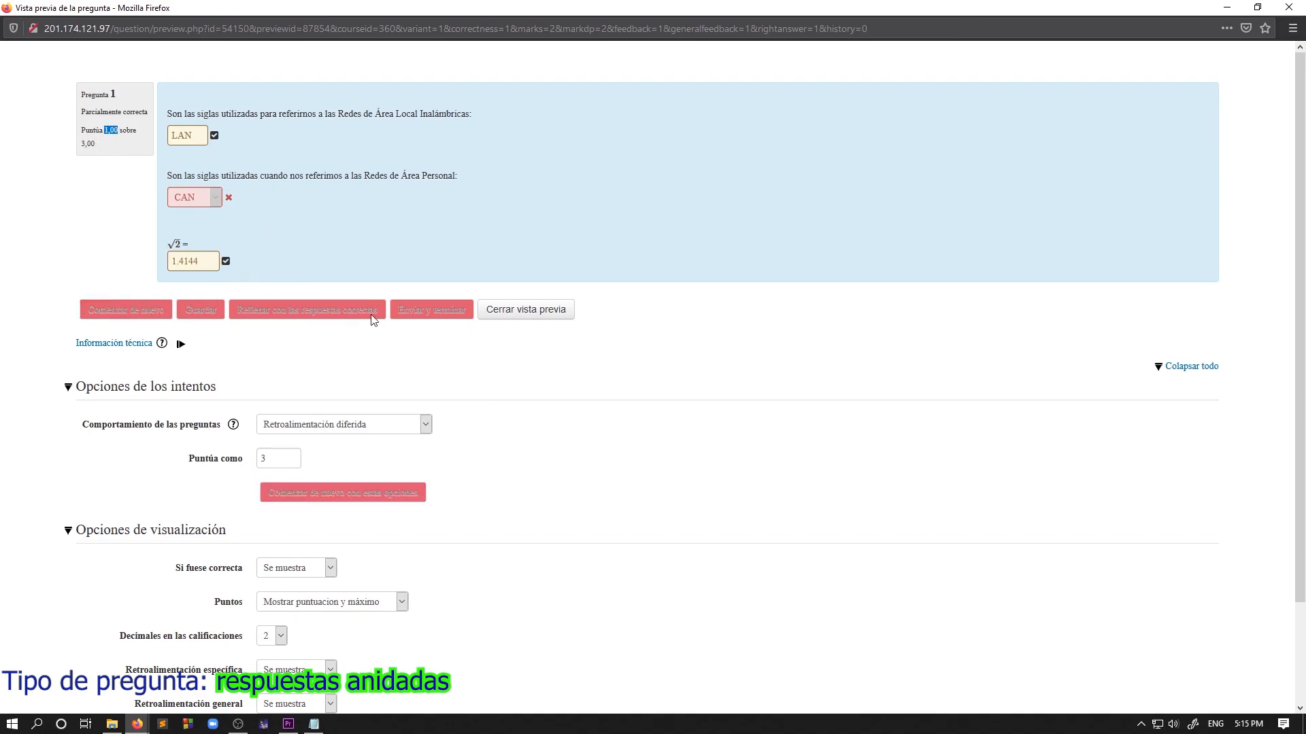
Step: Restart the preview attempt and answer the three blanks with WLAN, BAN and 1.4142
click(195, 137)
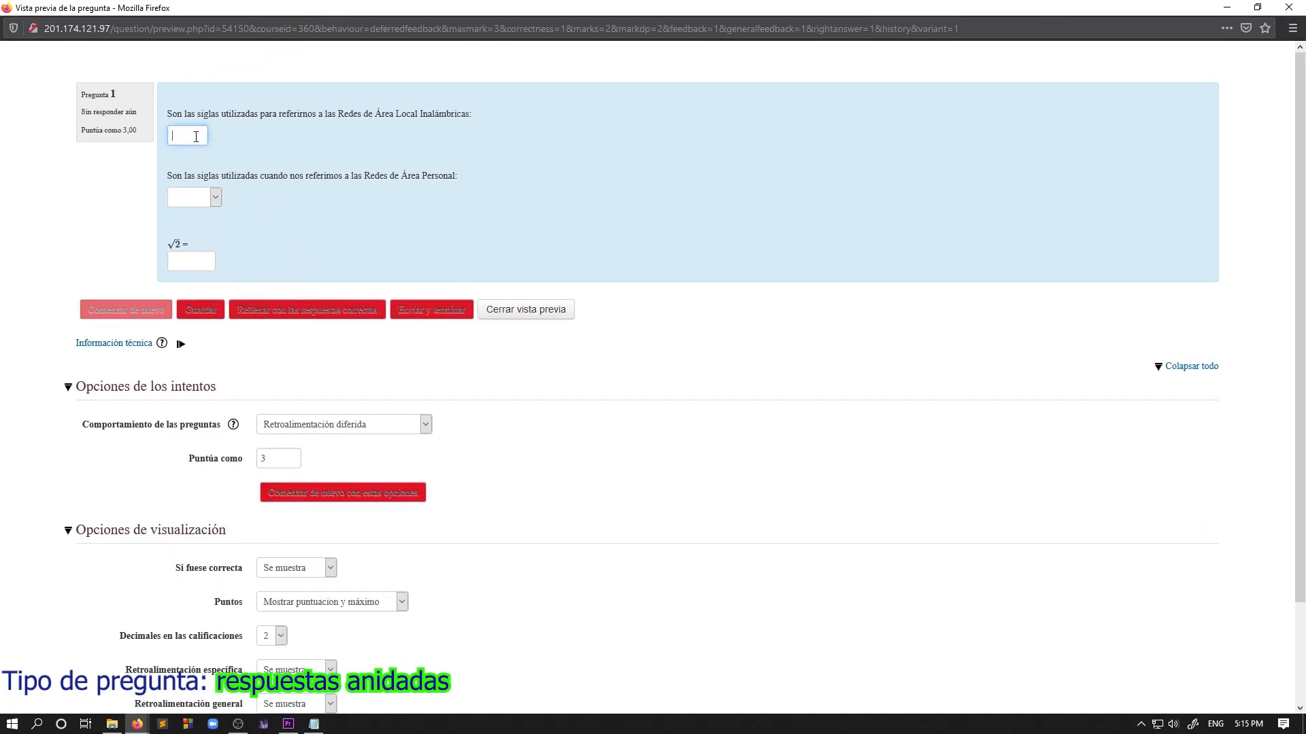
text(WLAN)
click(201, 197)
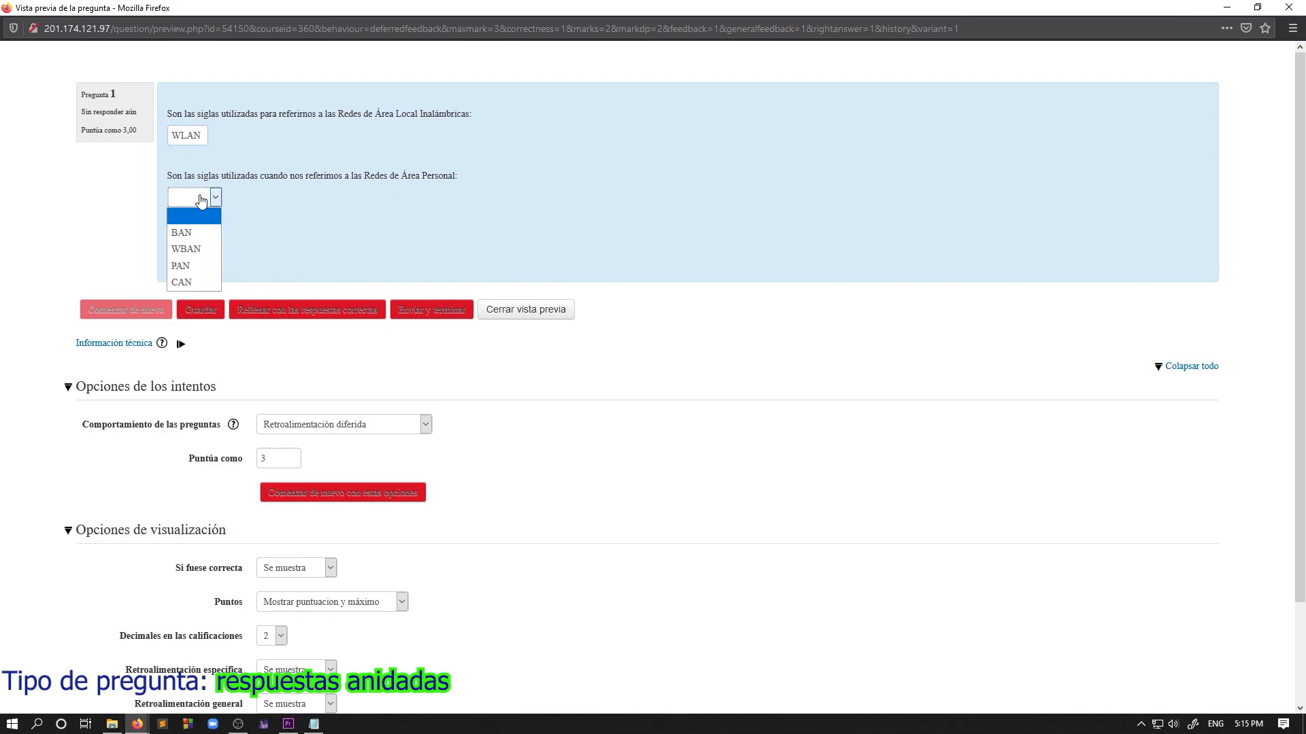
click(193, 233)
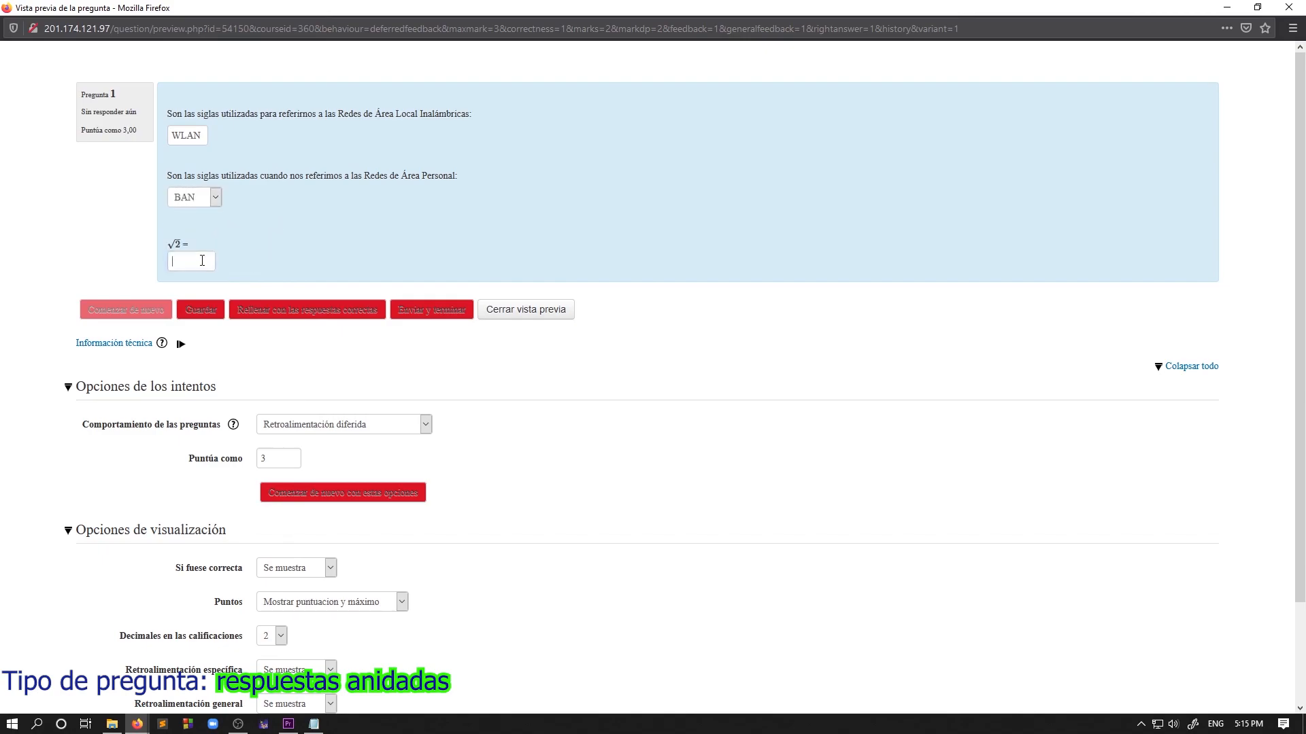
text(1.4142)
drag(203, 260, 181, 259)
Step: Submit and finish the second attempt, check its total score, and close the preview
click(439, 319)
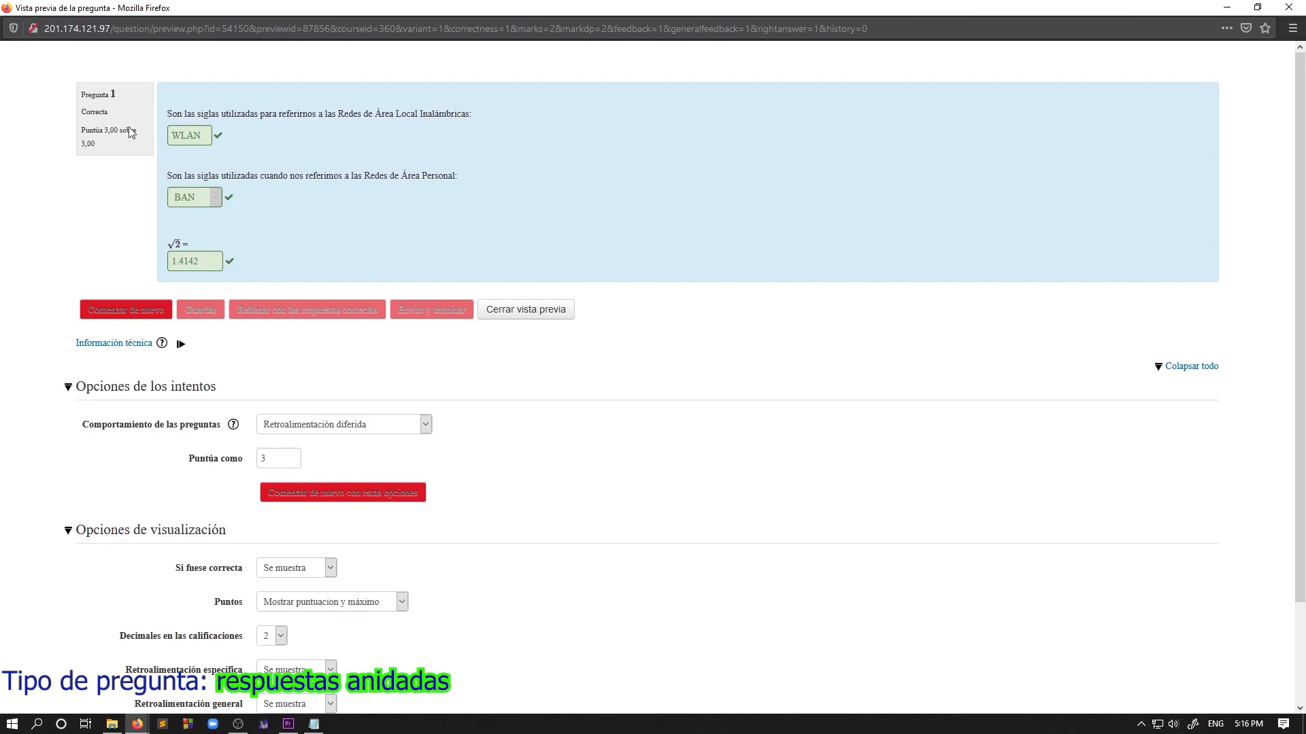
double_click(107, 129)
click(511, 314)
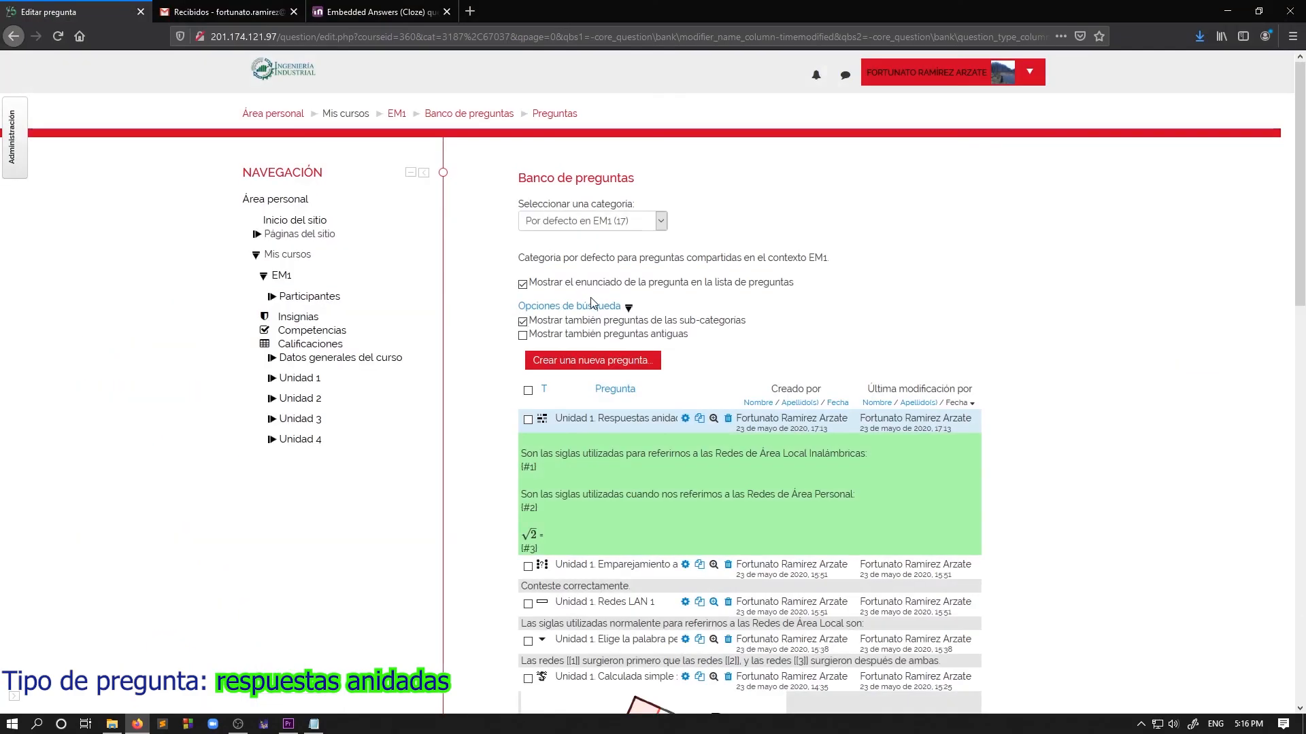
Step: Look through the questions in the bank and the list of question types available for a new question, without adding one
scroll(748, 272, down, 2)
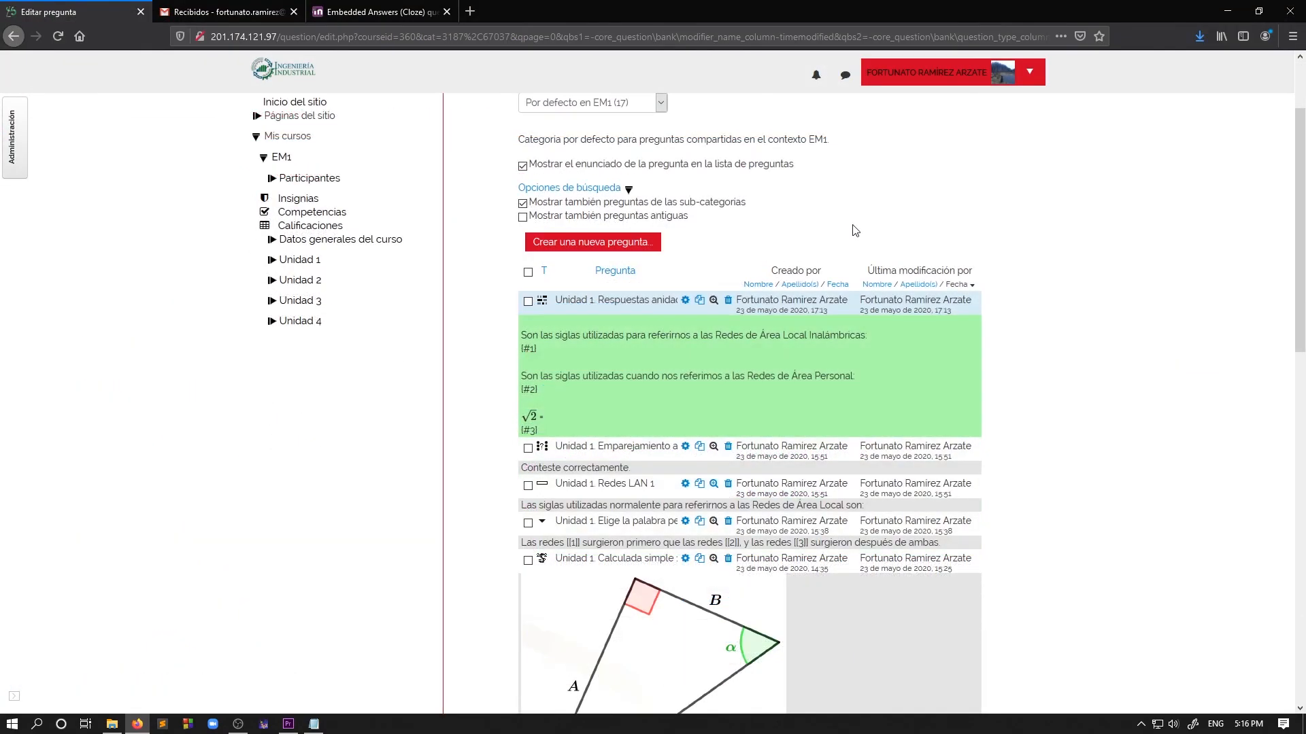
scroll(774, 276, down, 2)
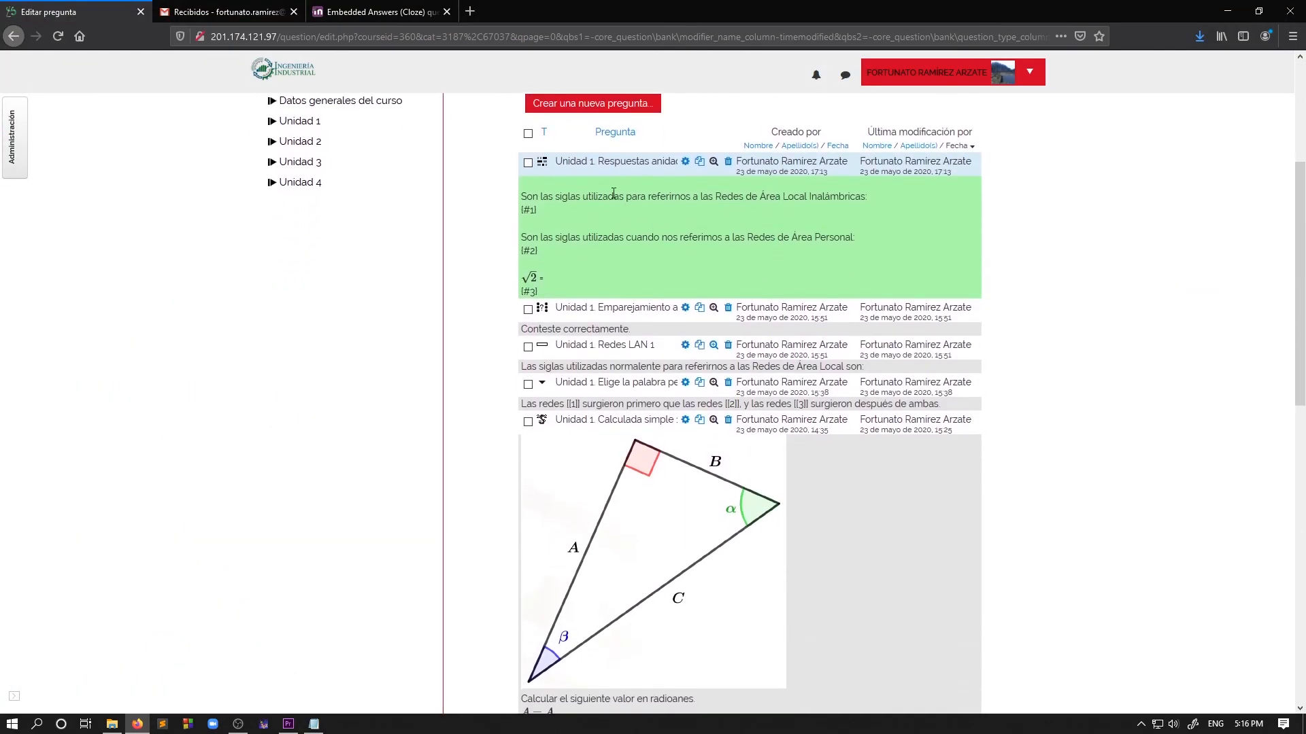
scroll(598, 210, down, 7)
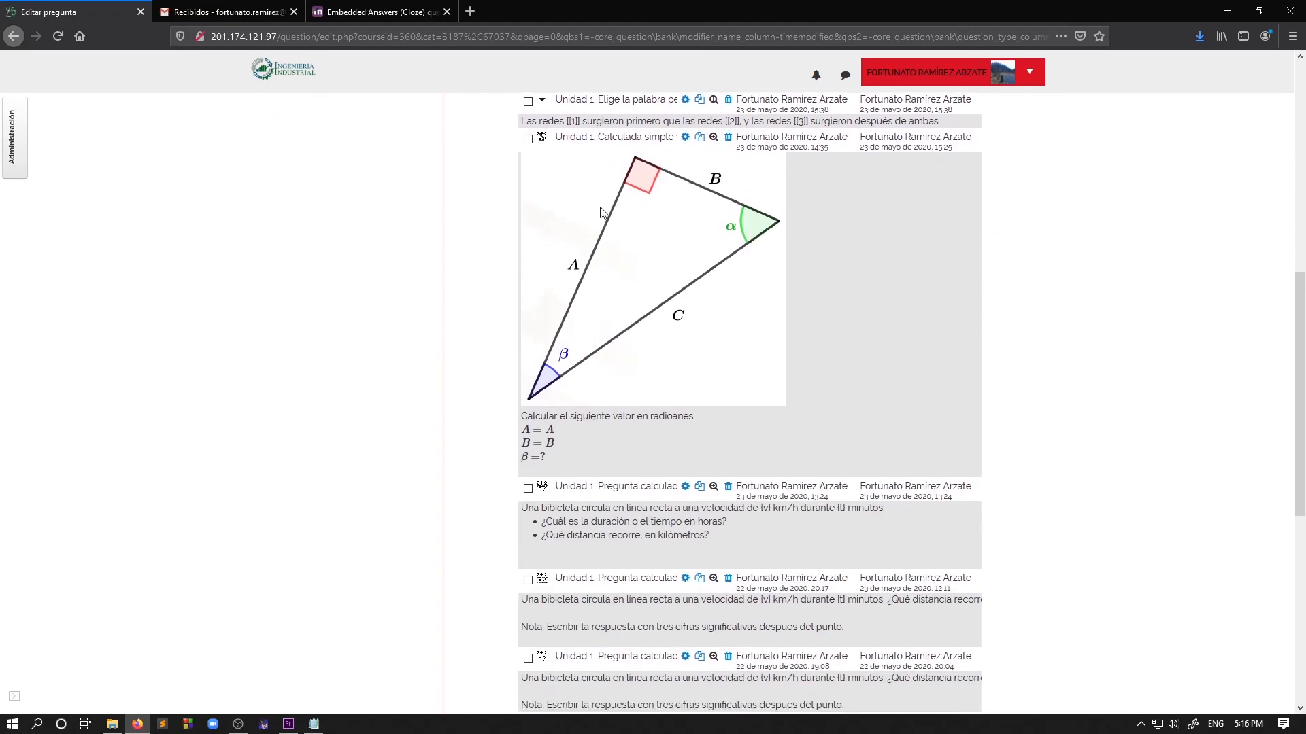
scroll(600, 207, down, 6)
scroll(672, 344, up, 11)
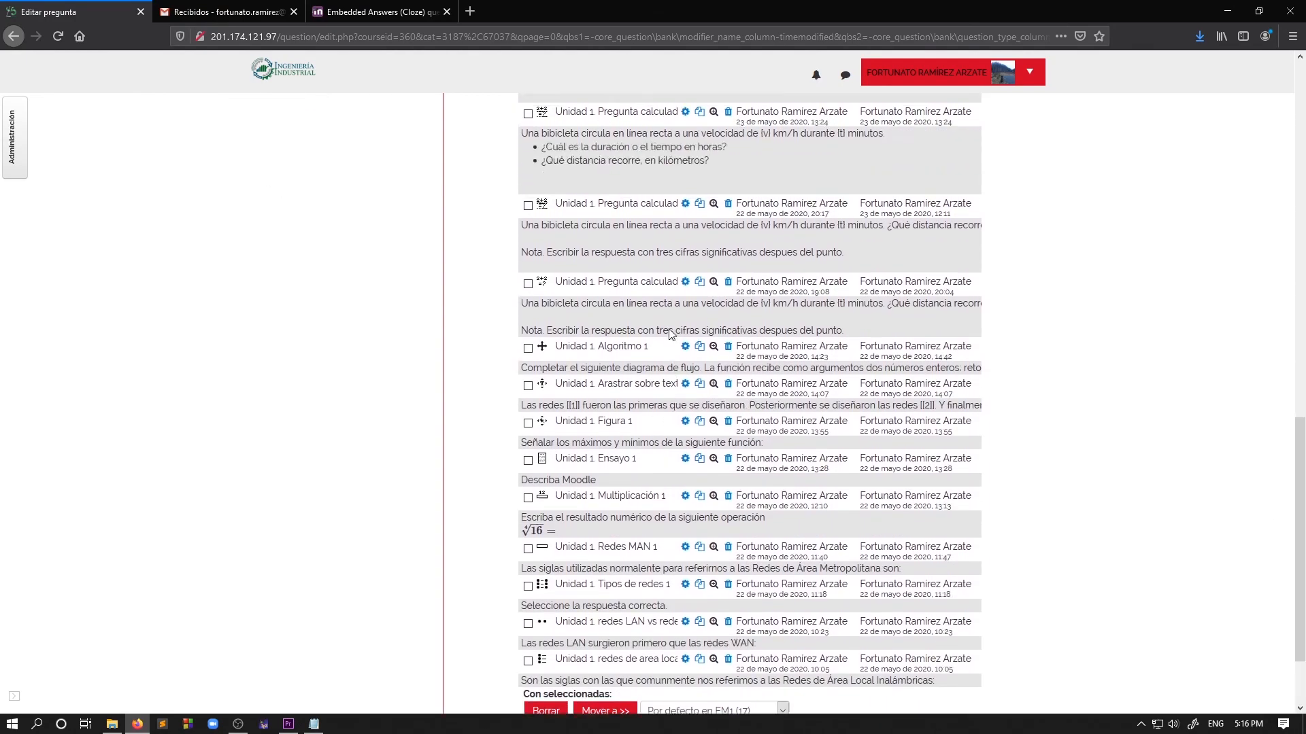
scroll(672, 344, up, 5)
click(599, 319)
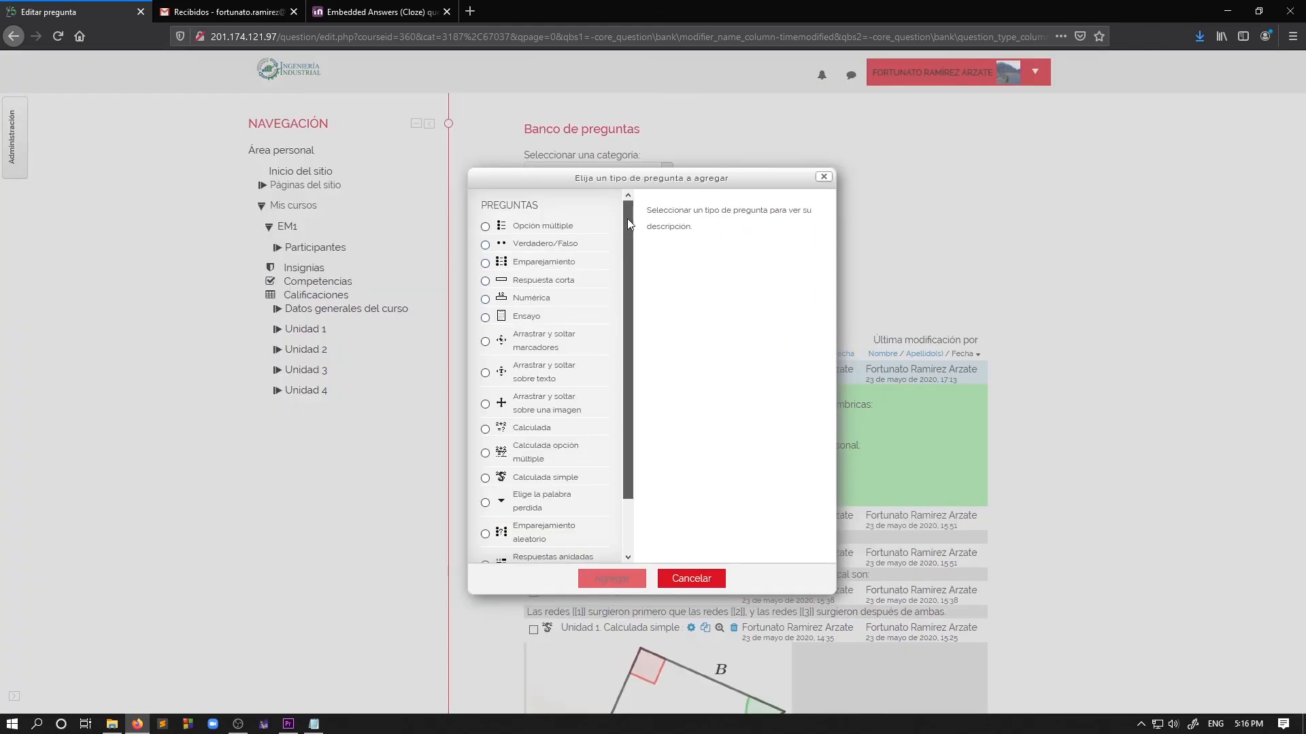
mouse_move(627, 218)
mouse_down()
mouse_move(627, 291)
mouse_move(627, 226)
mouse_up()
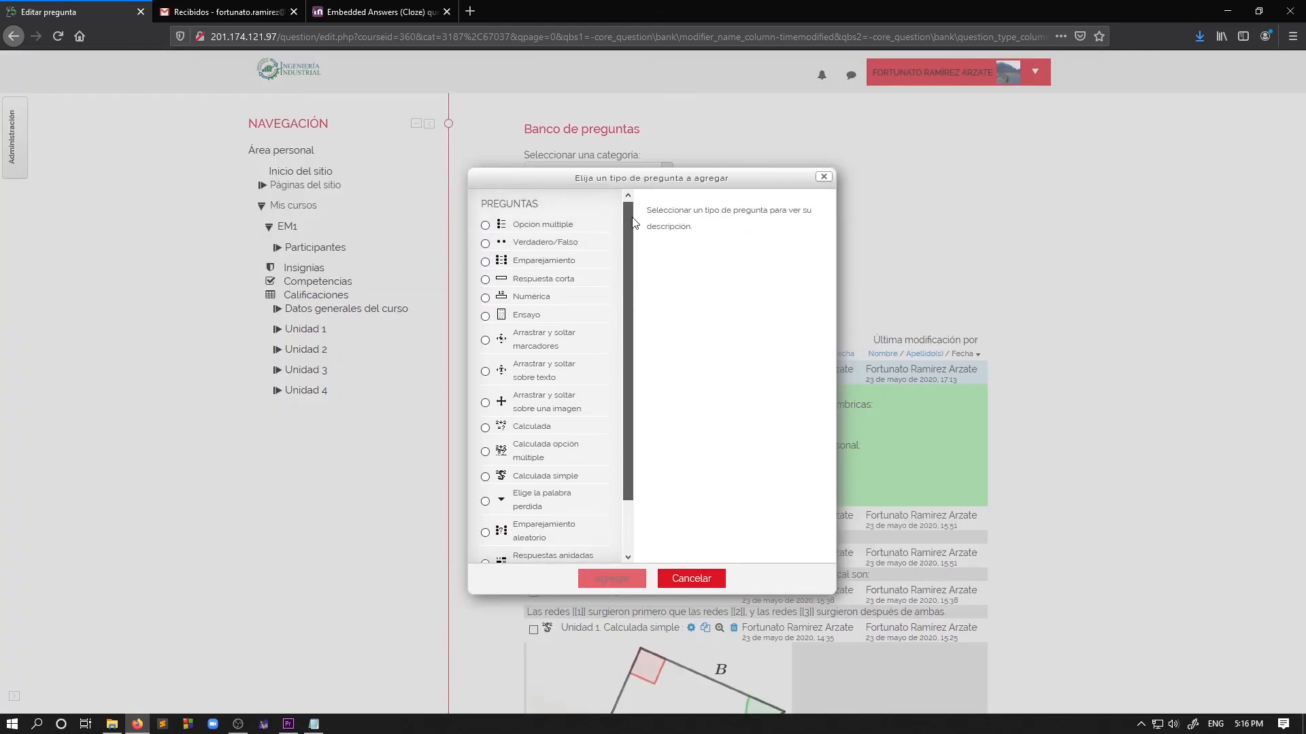
click(709, 579)
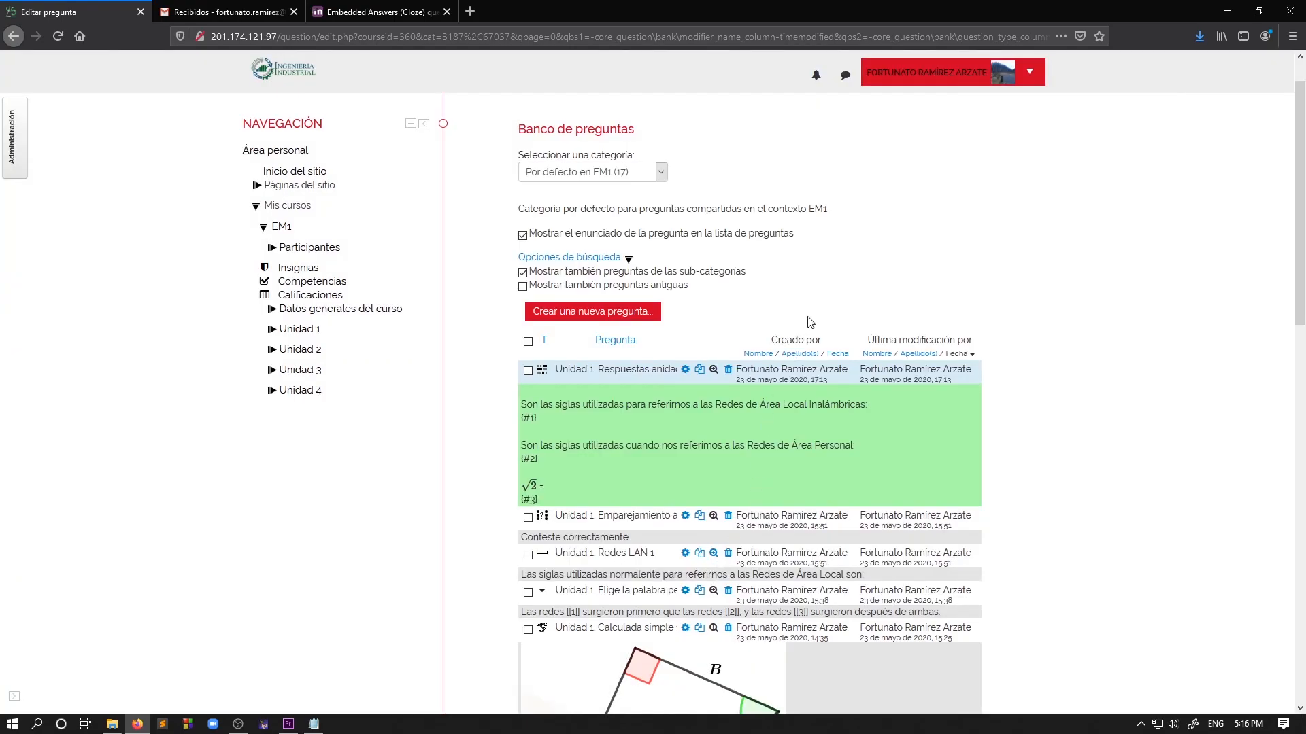